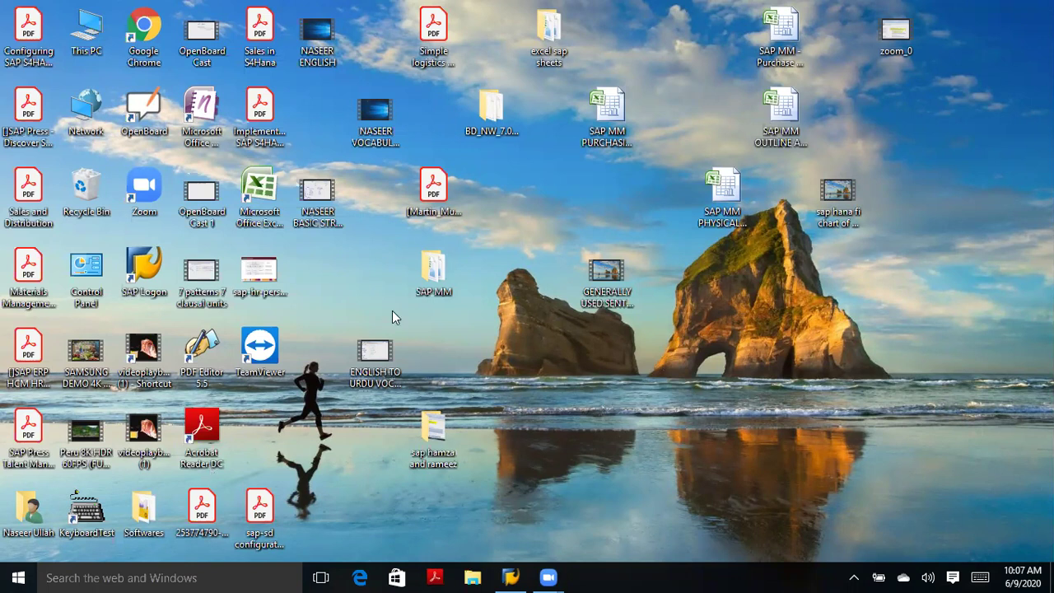
Search the excel sap sheets folder for DOCUMENT and open the sap documents and documents control workbook.
double_click(553, 31)
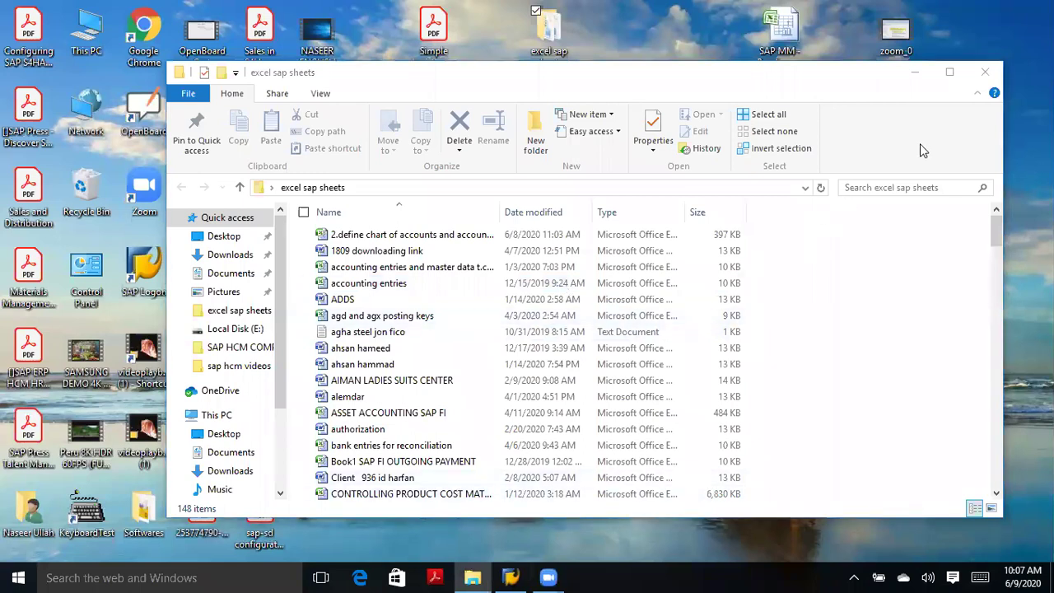
click(889, 187)
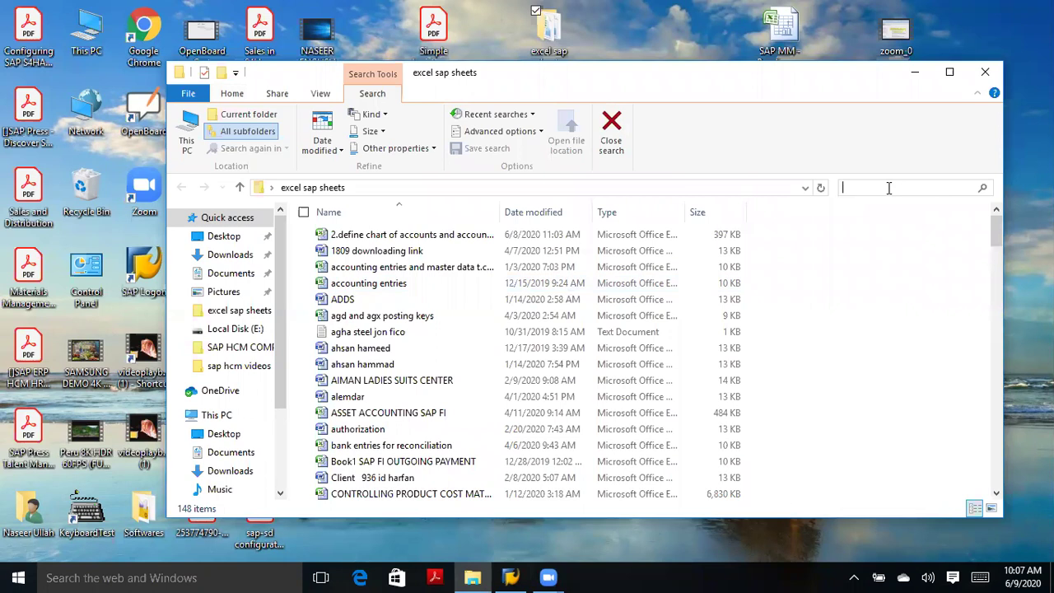
text(DOCUMENT)
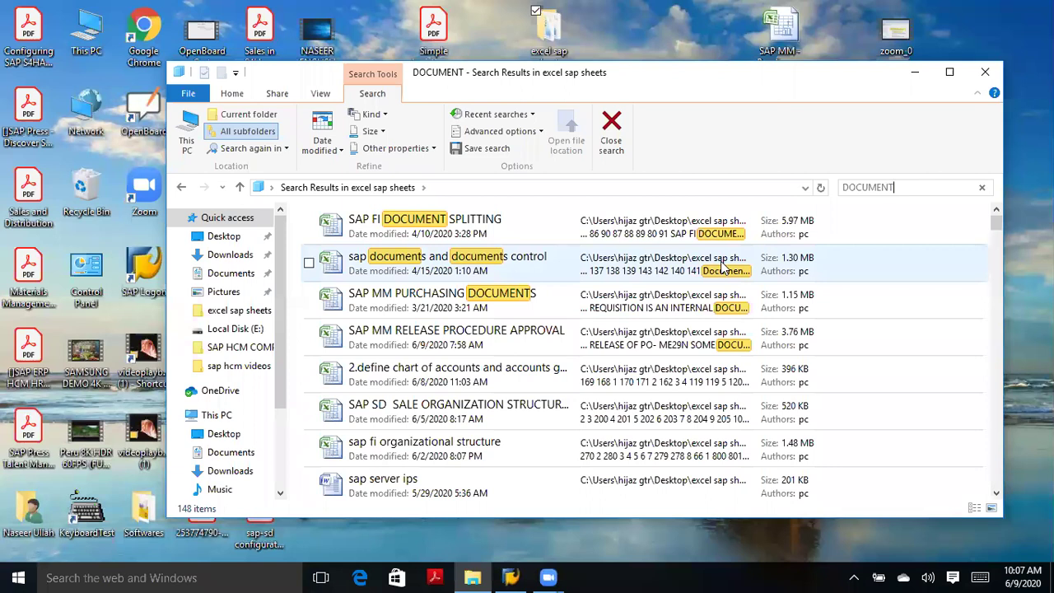
double_click(505, 262)
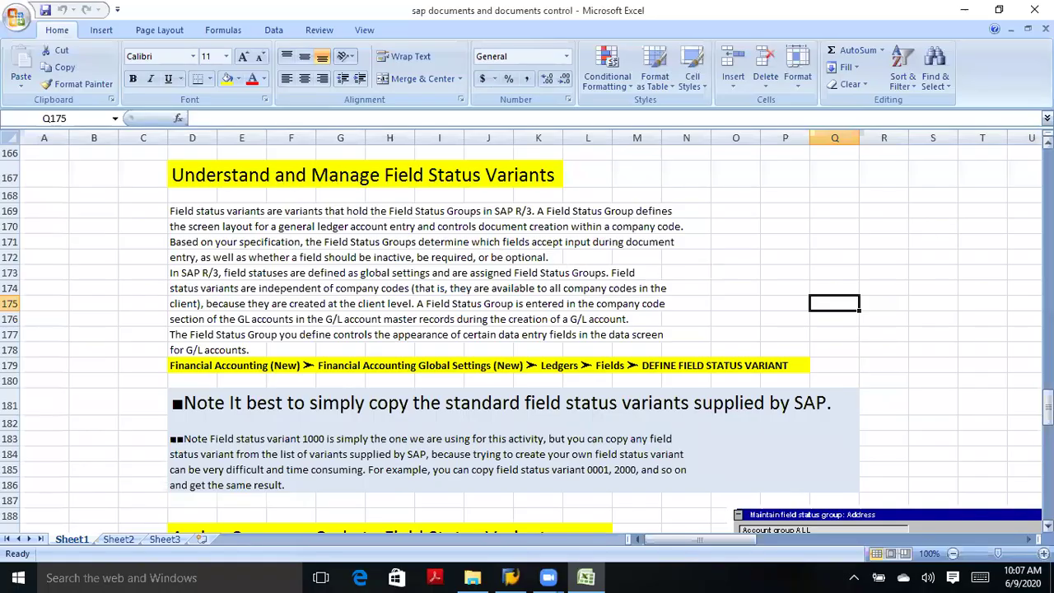
Scroll Sheet1 back to row 1 to show the Document Control heading and its bullets.
scroll(527, 337, up, 20)
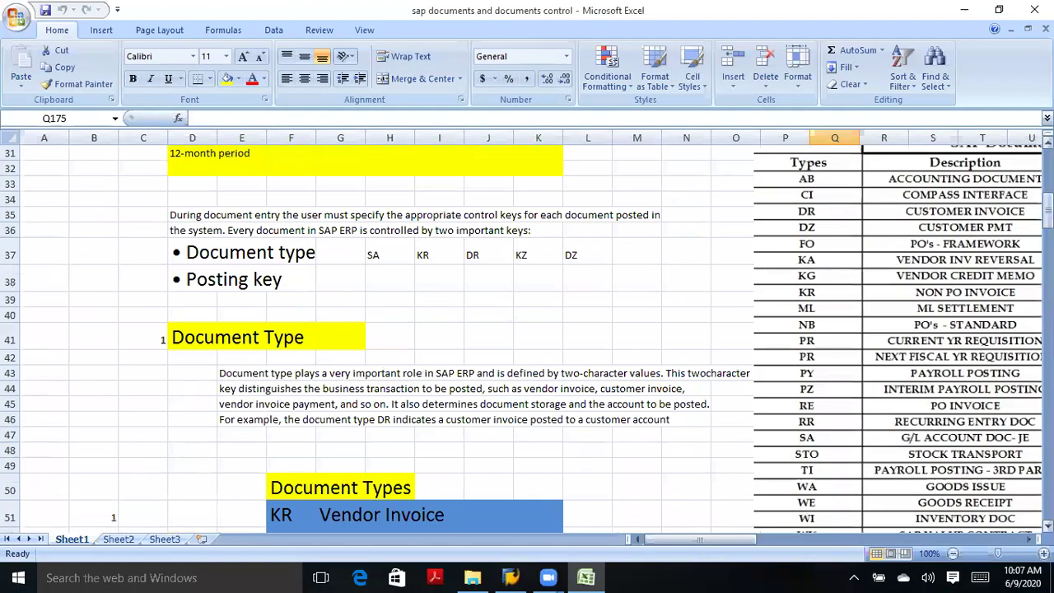
scroll(527, 338, up, 10)
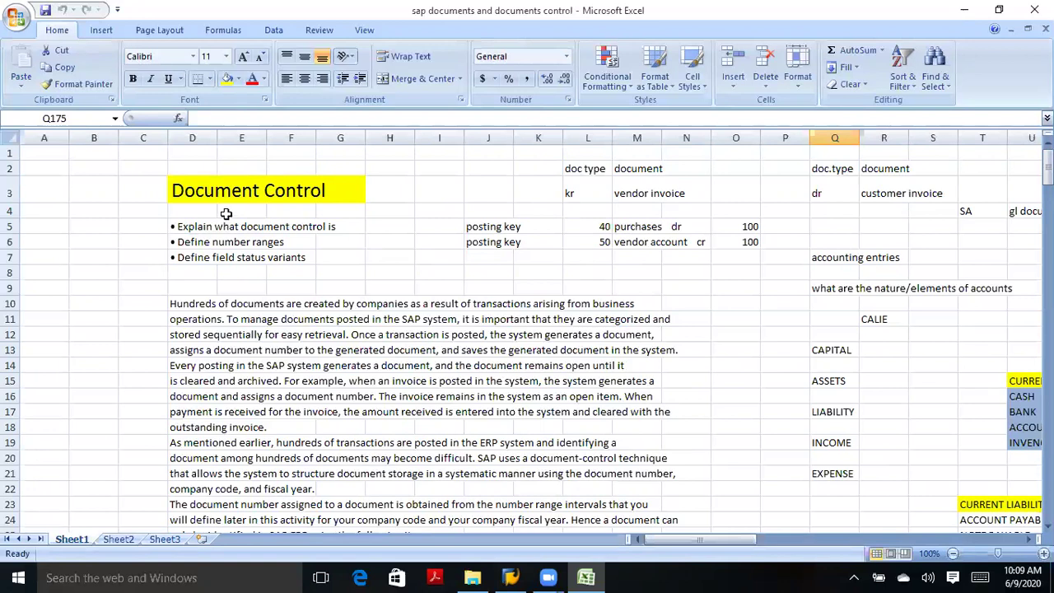
drag(221, 208, 209, 194)
click(209, 193)
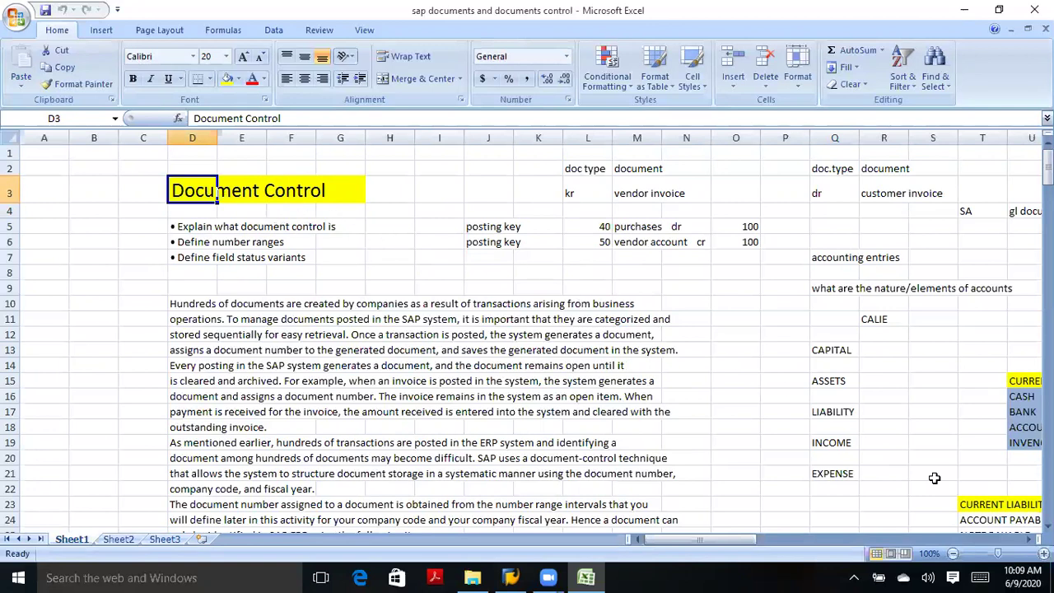
scroll(526, 340, down, 3)
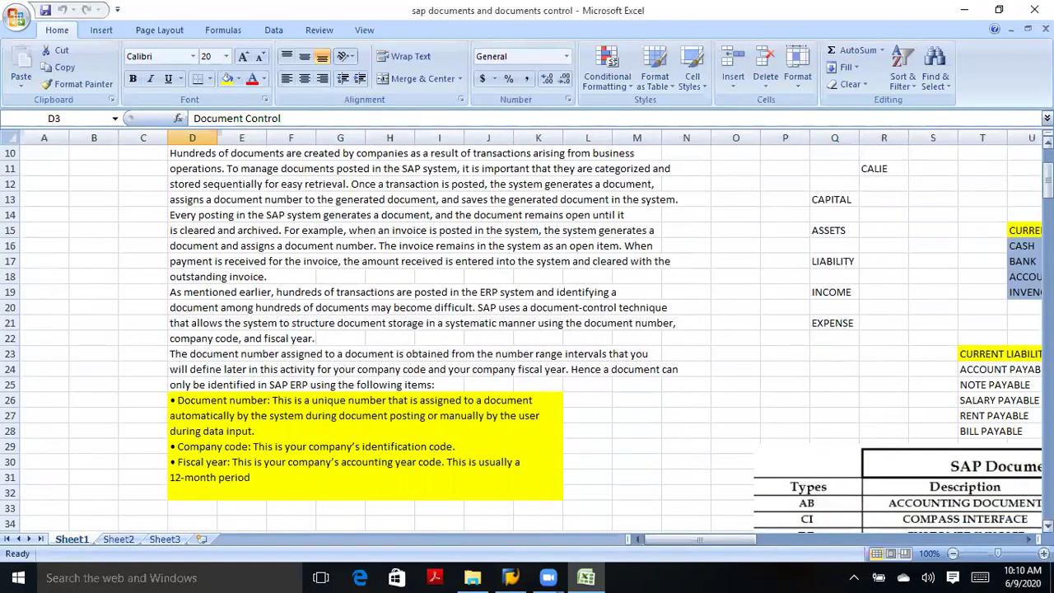
scroll(527, 340, up, 3)
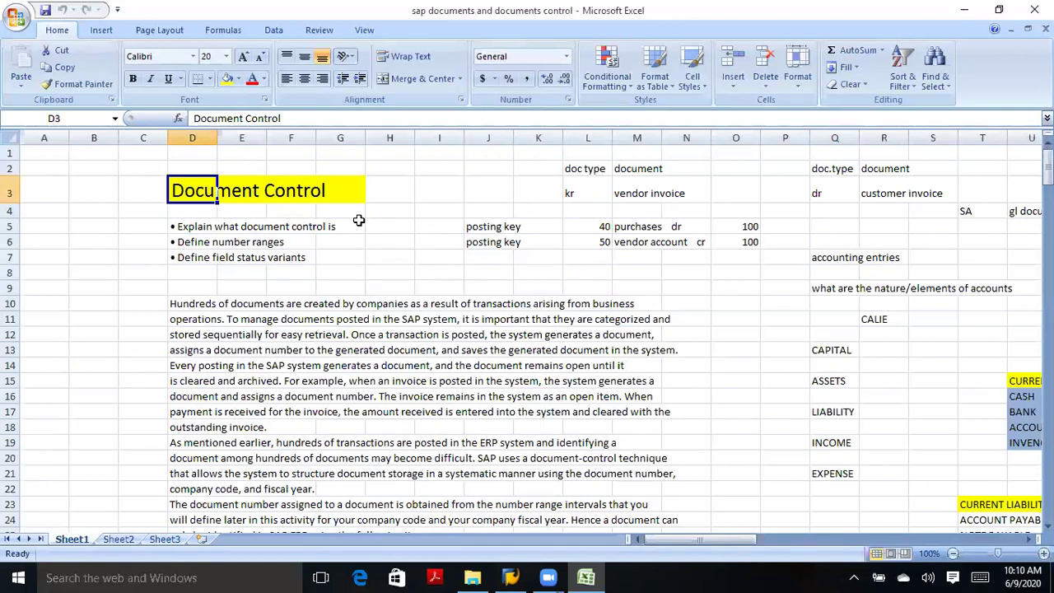
click(207, 263)
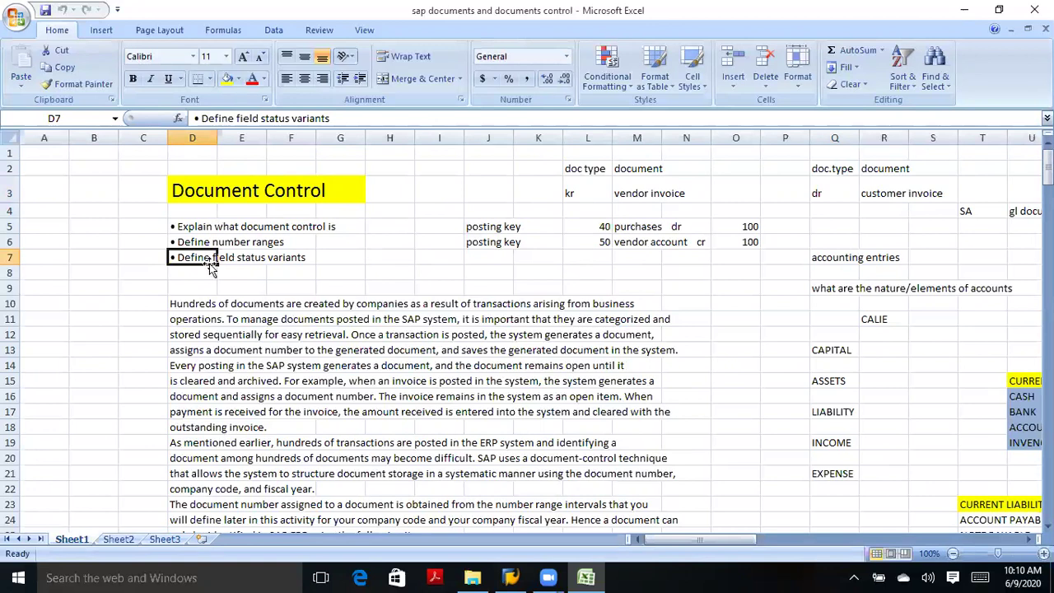
click(296, 261)
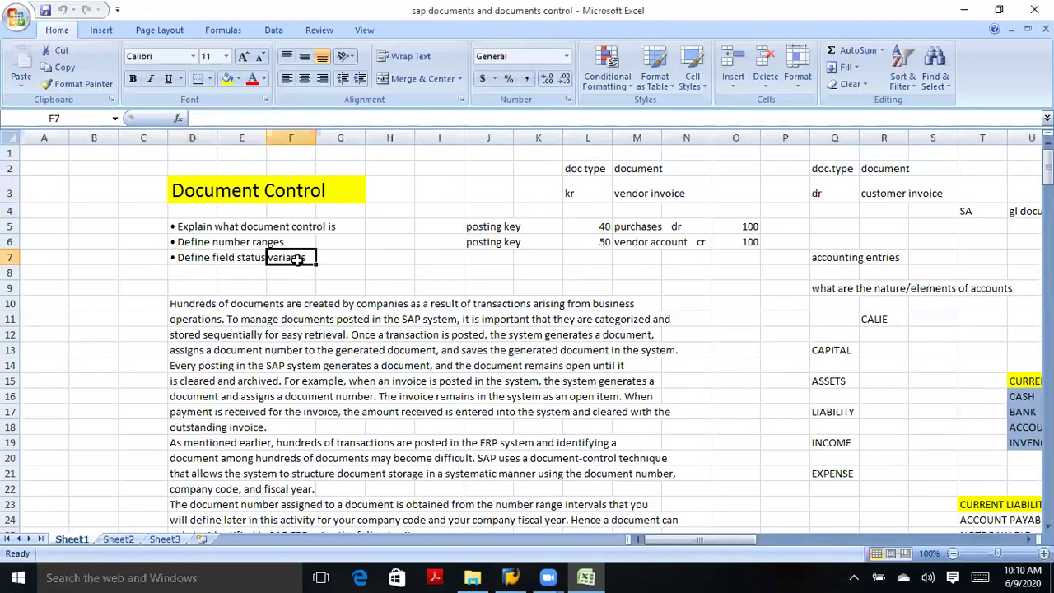
click(212, 192)
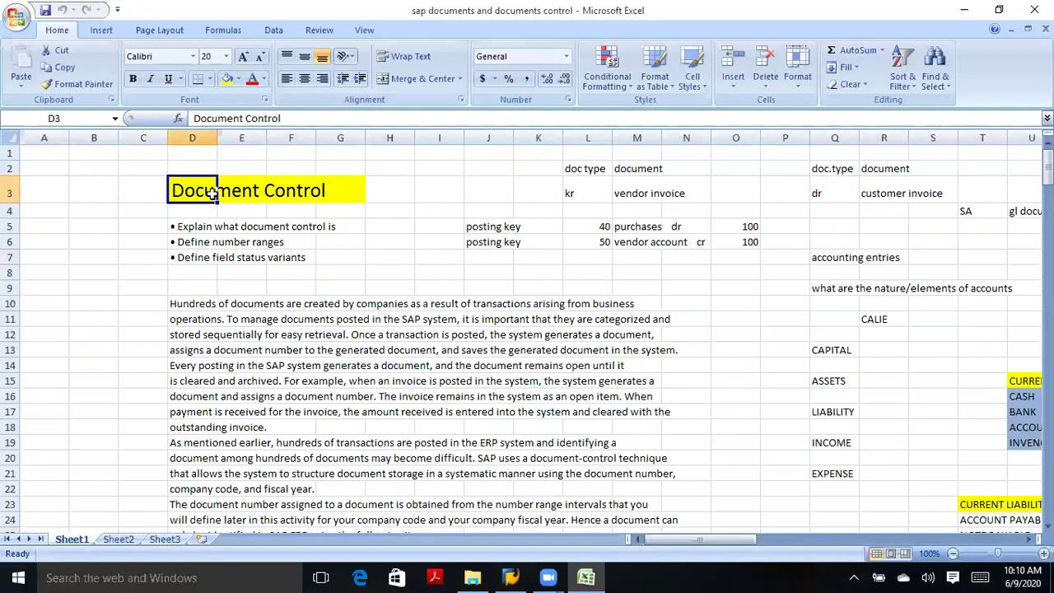
click(212, 246)
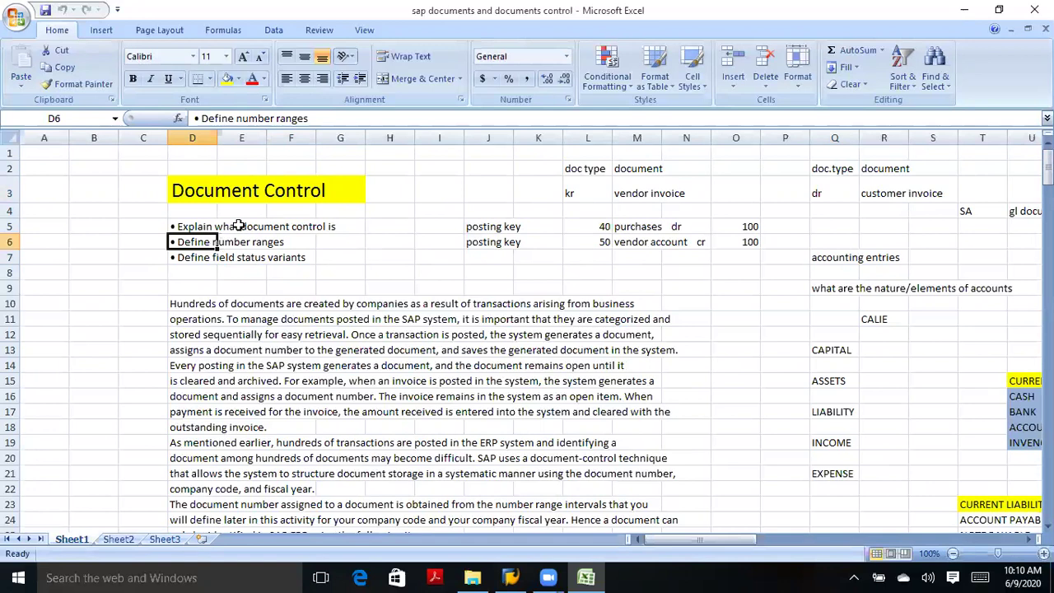
click(202, 272)
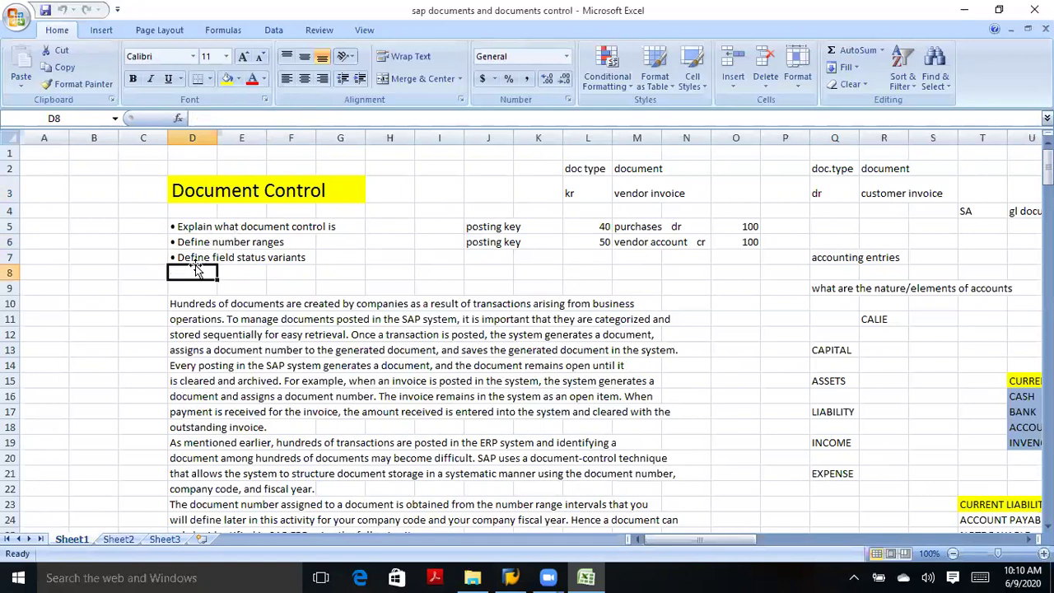
click(206, 260)
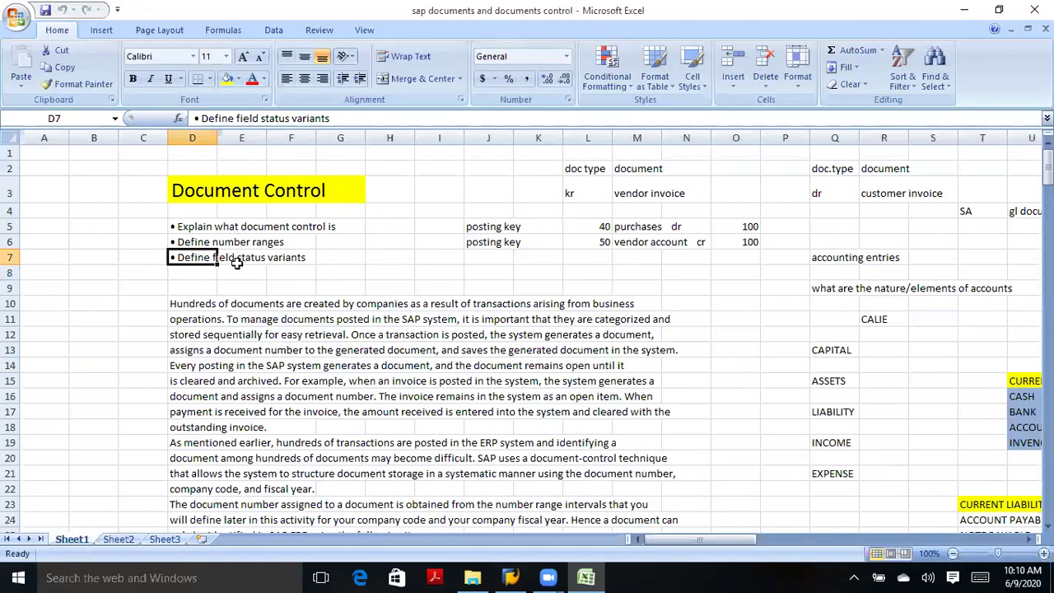
click(237, 267)
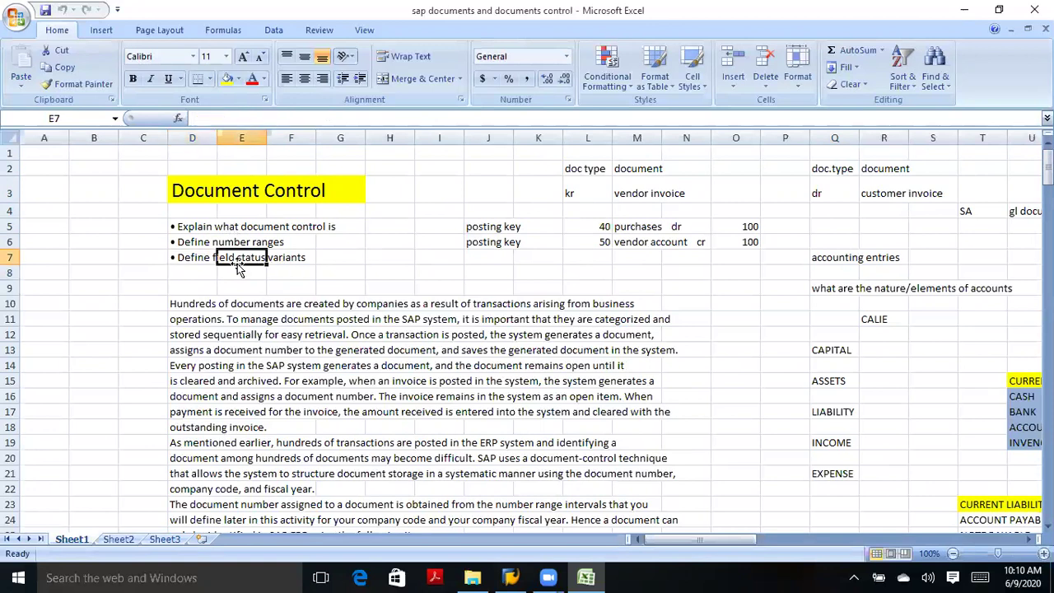
click(205, 224)
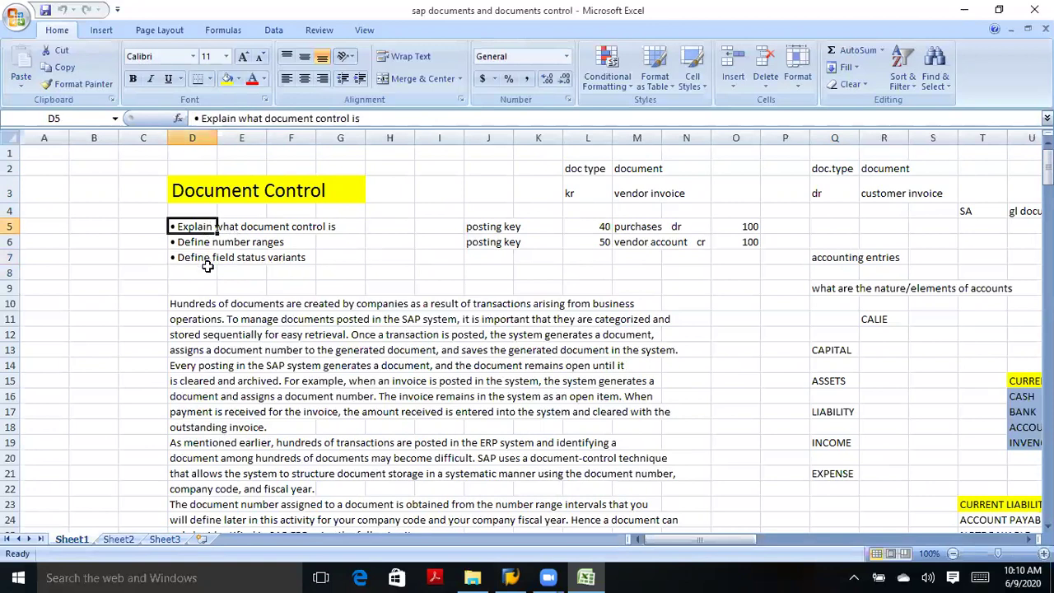
click(211, 260)
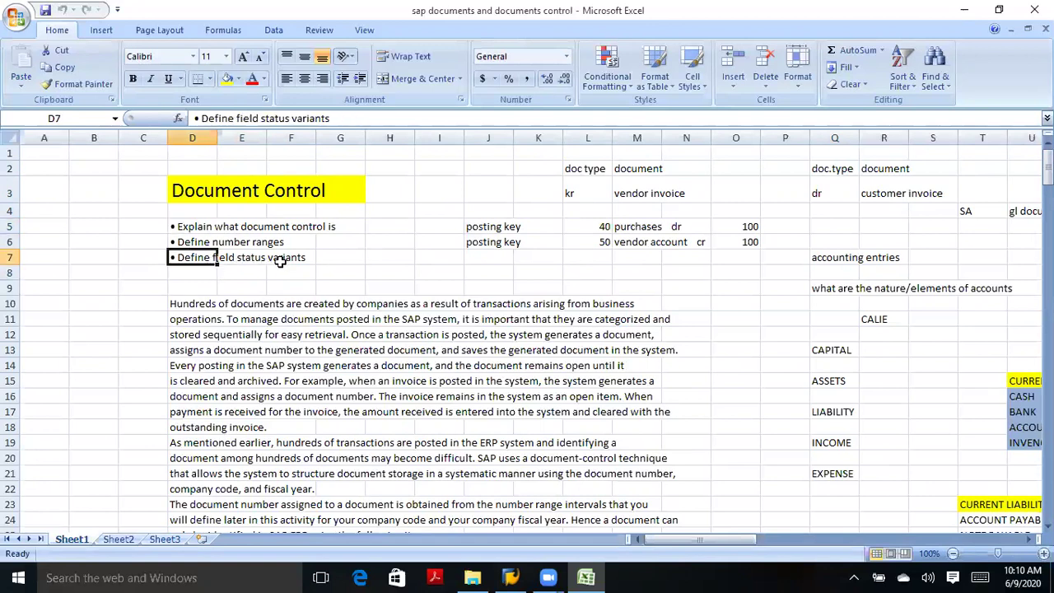
click(230, 227)
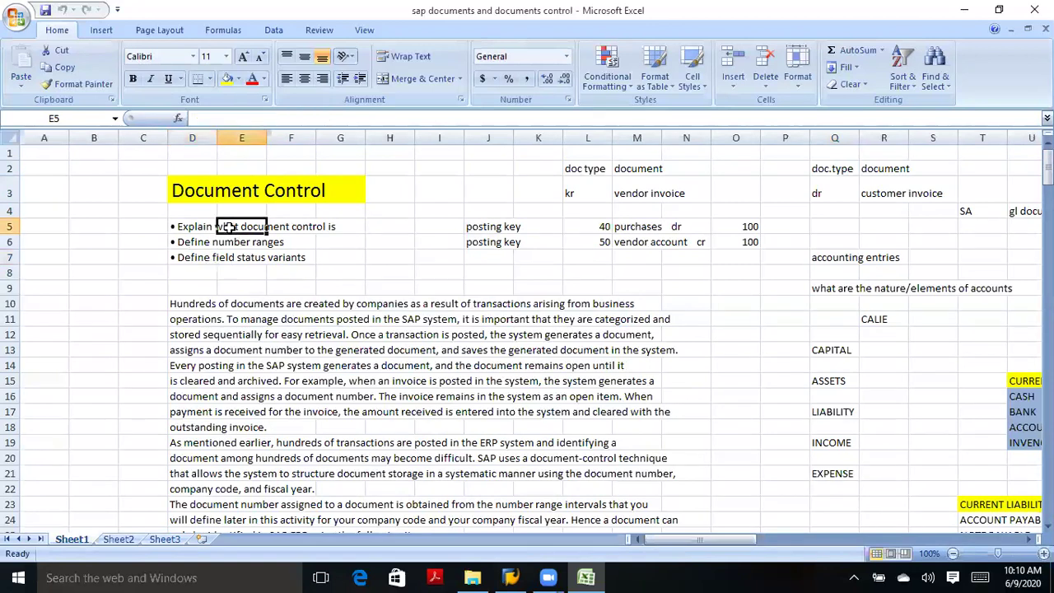
click(192, 259)
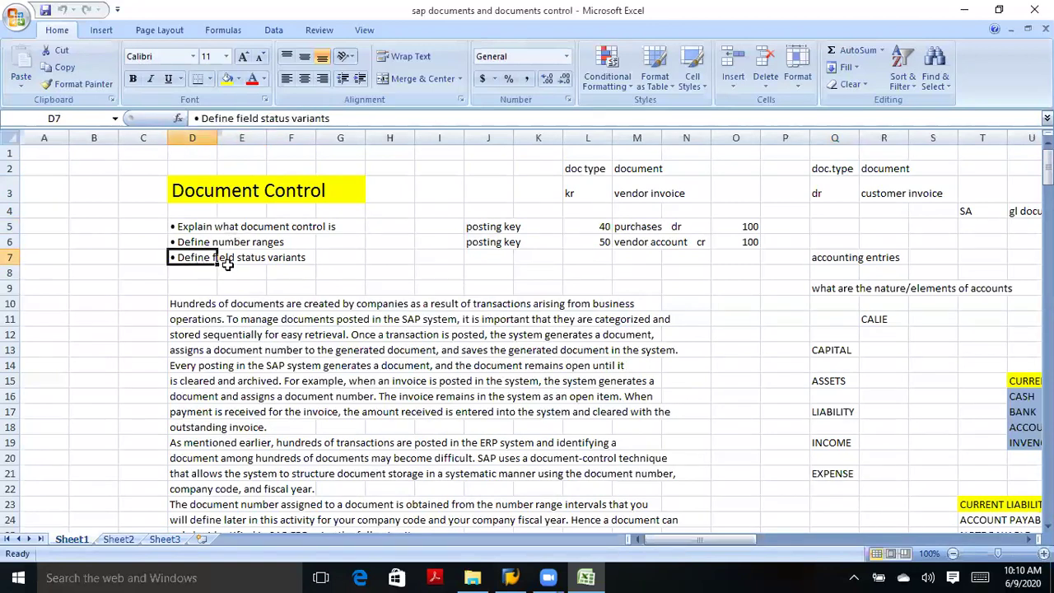
click(229, 272)
click(199, 259)
click(235, 190)
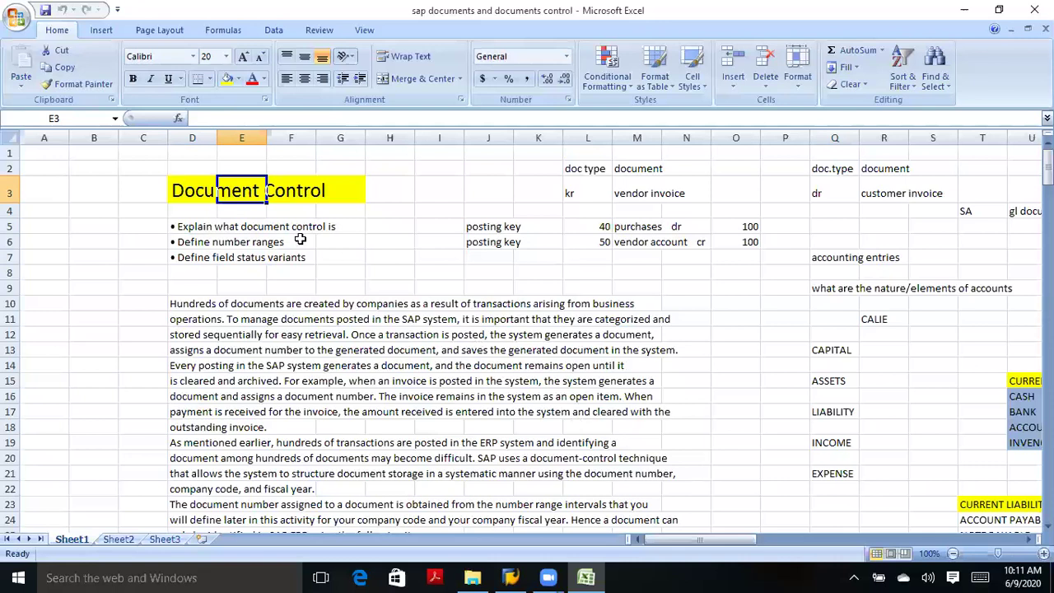
click(212, 224)
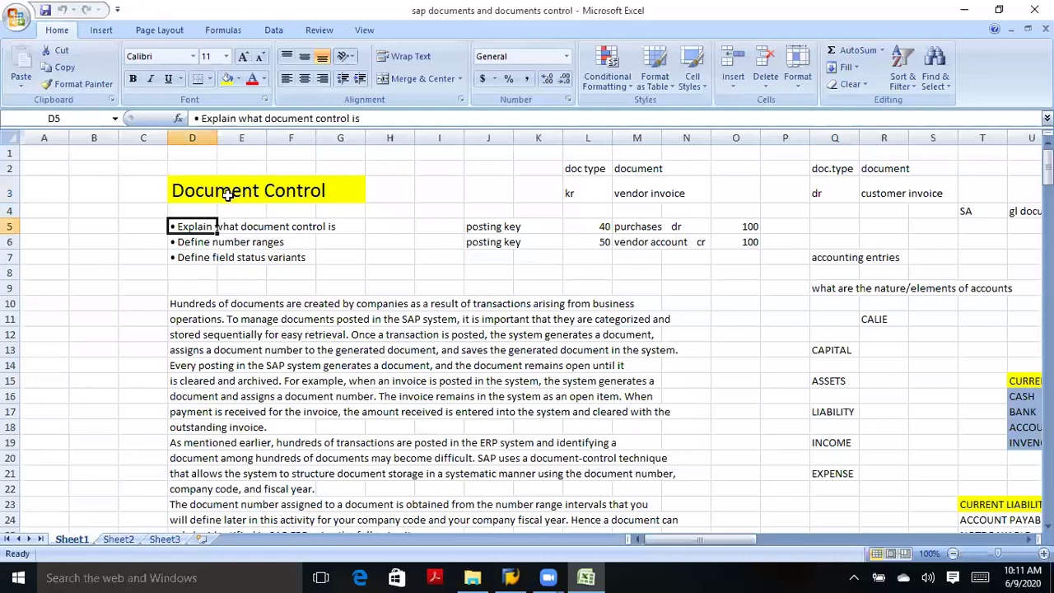
click(226, 193)
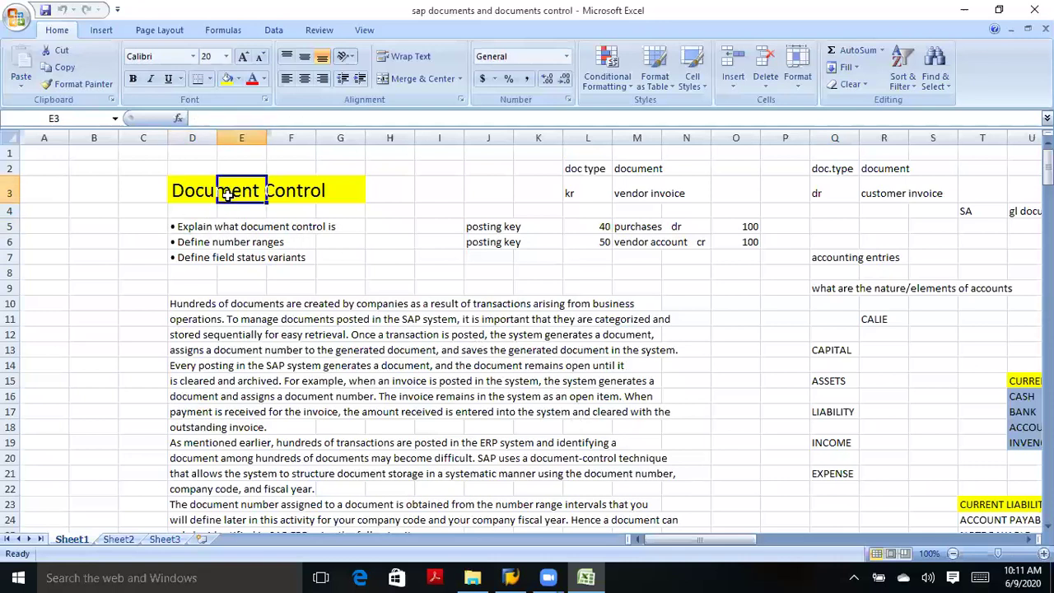
click(198, 227)
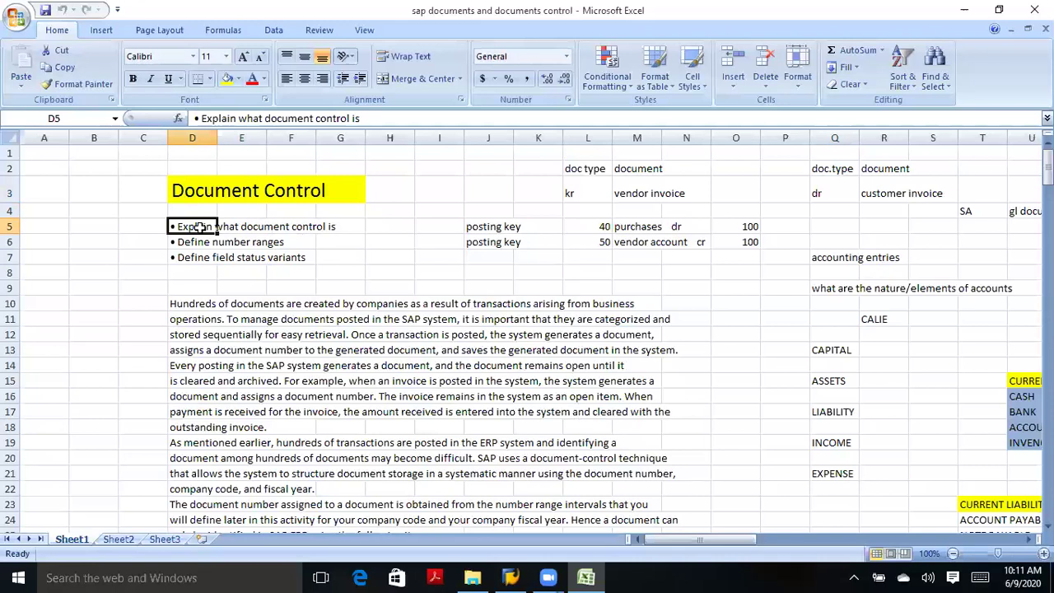
click(91, 306)
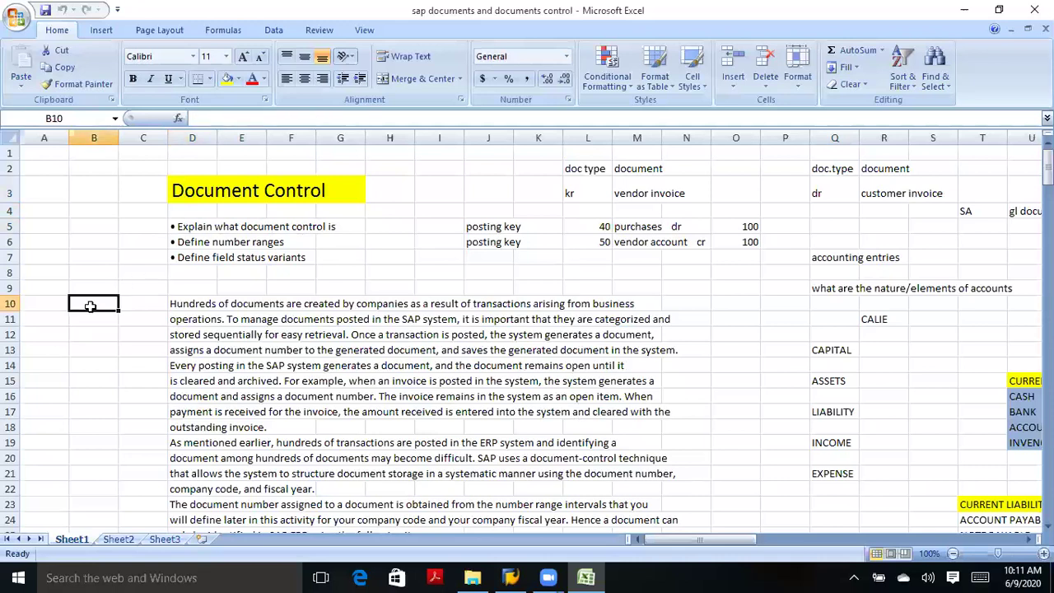
click(129, 286)
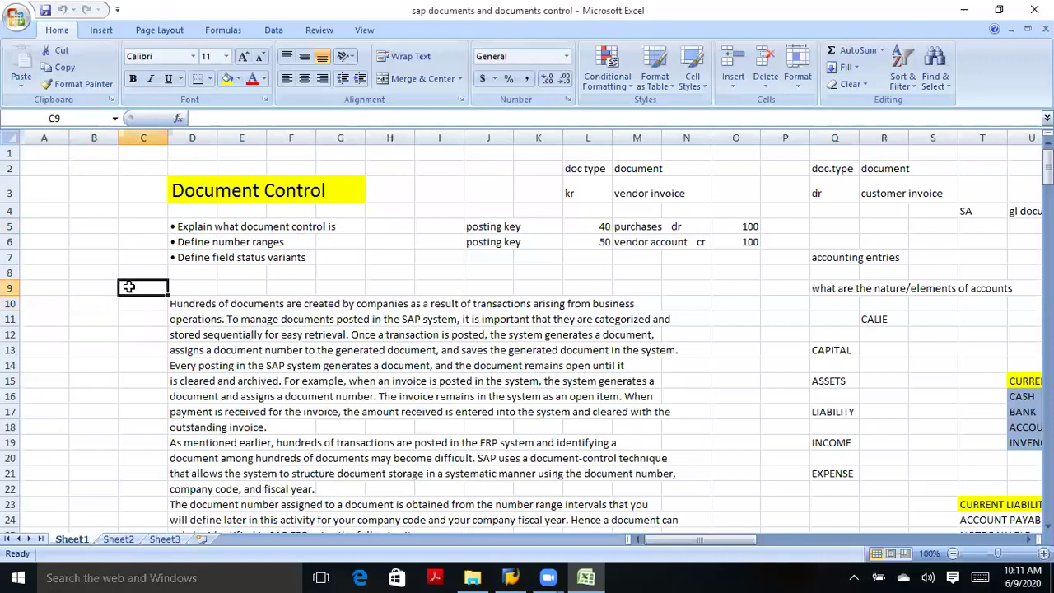
click(182, 232)
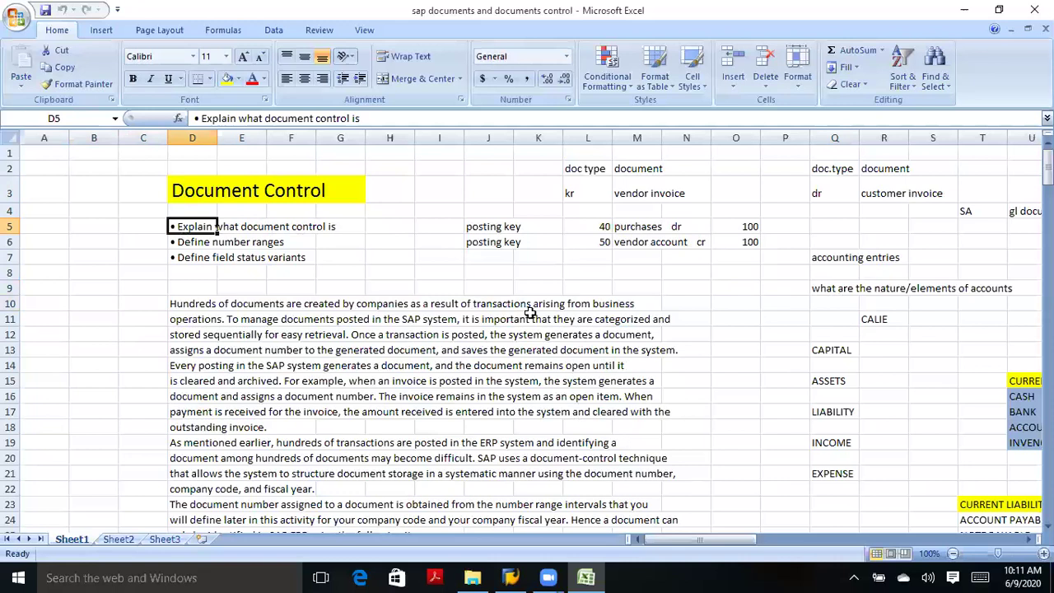
click(632, 229)
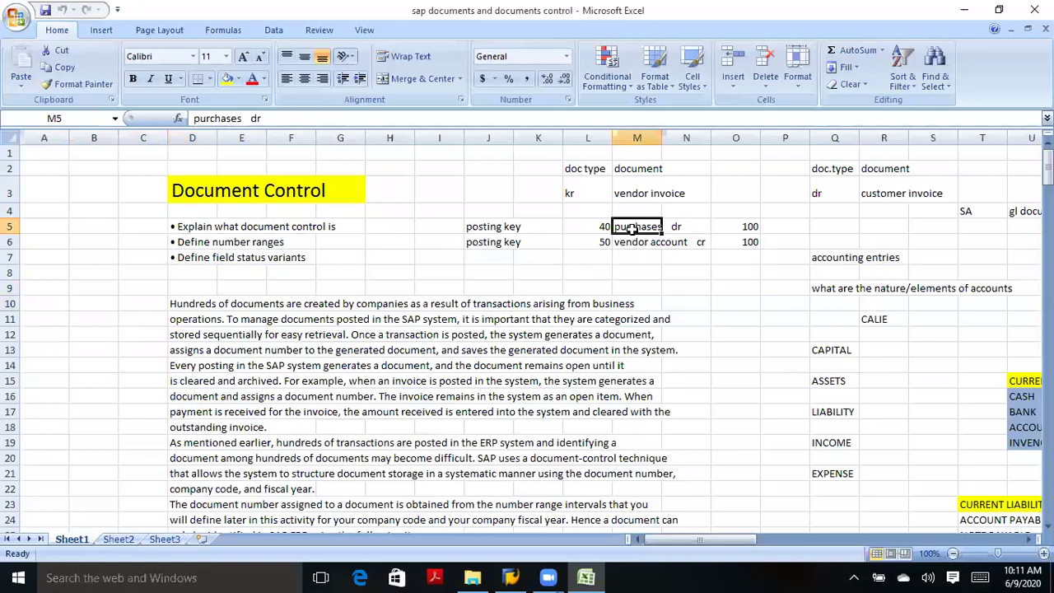
click(678, 230)
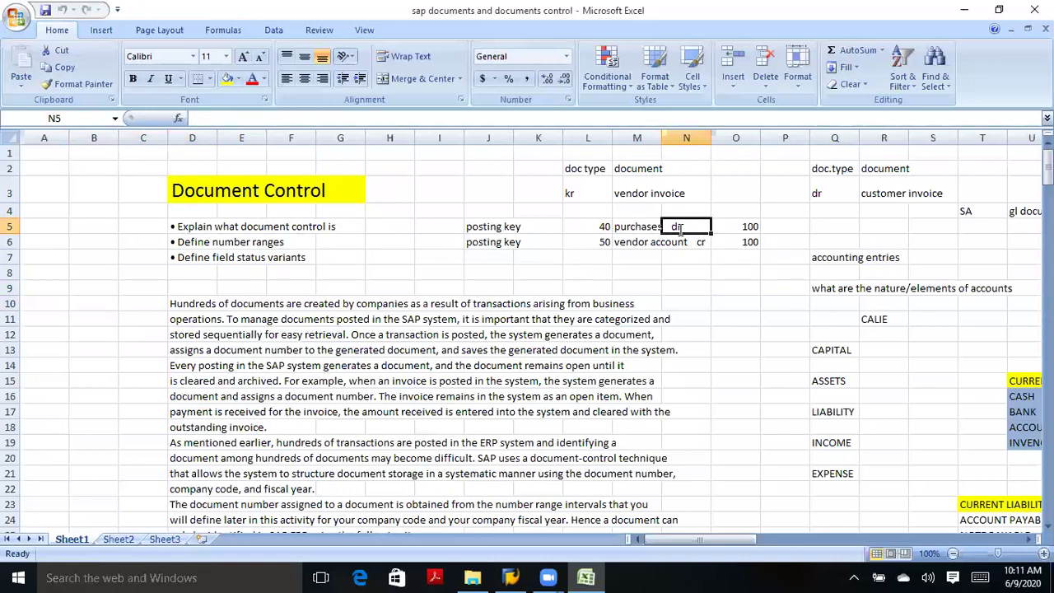
click(742, 225)
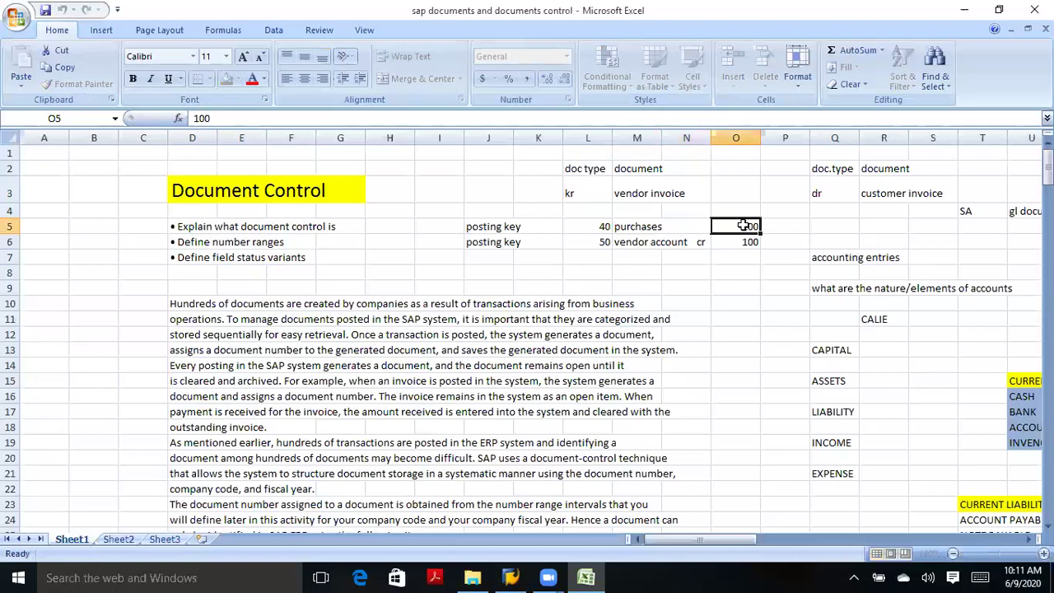
click(632, 243)
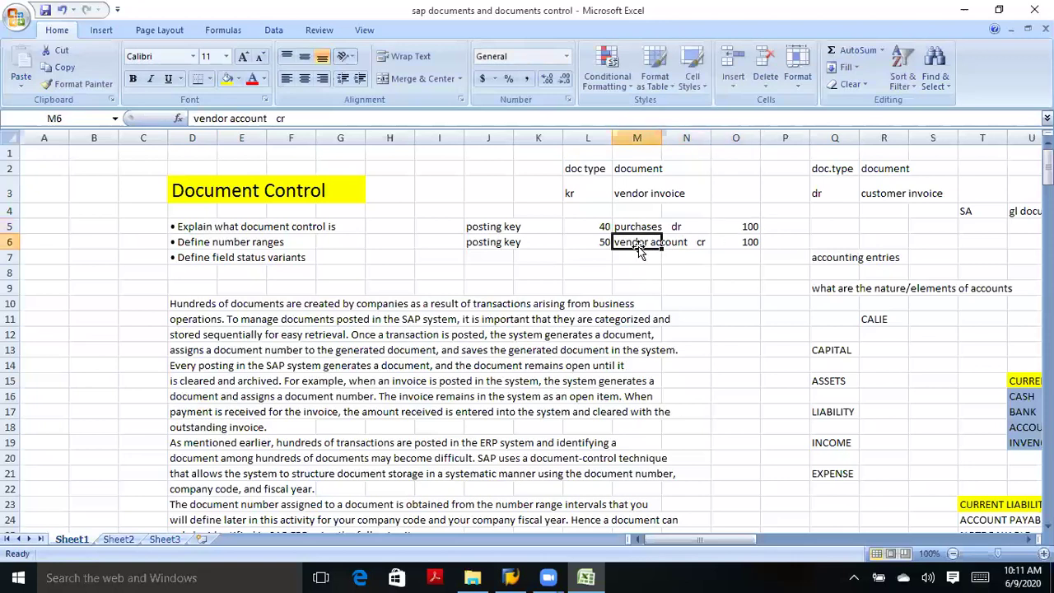
click(752, 242)
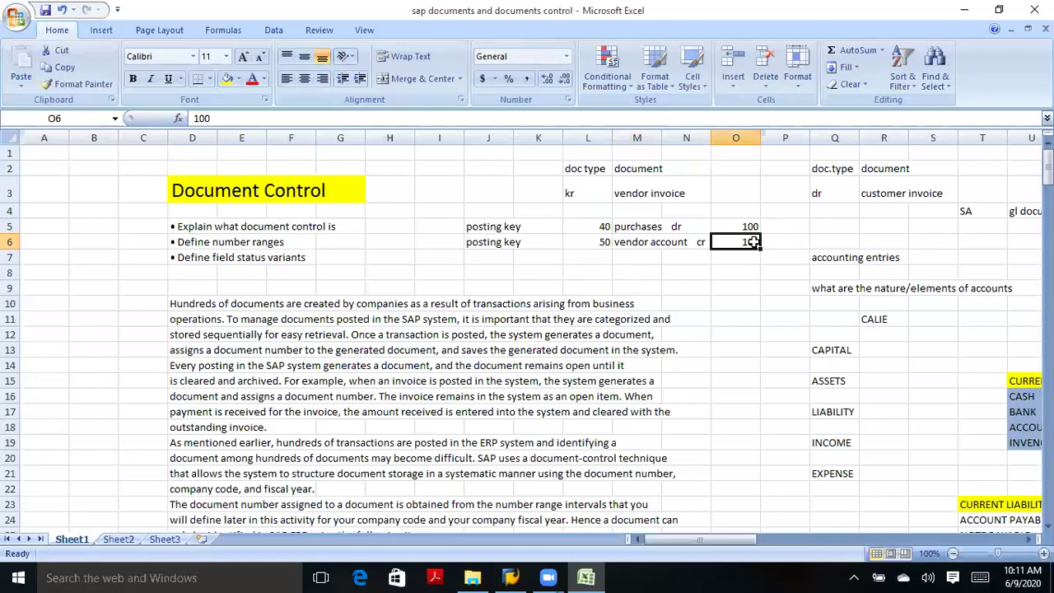
click(641, 228)
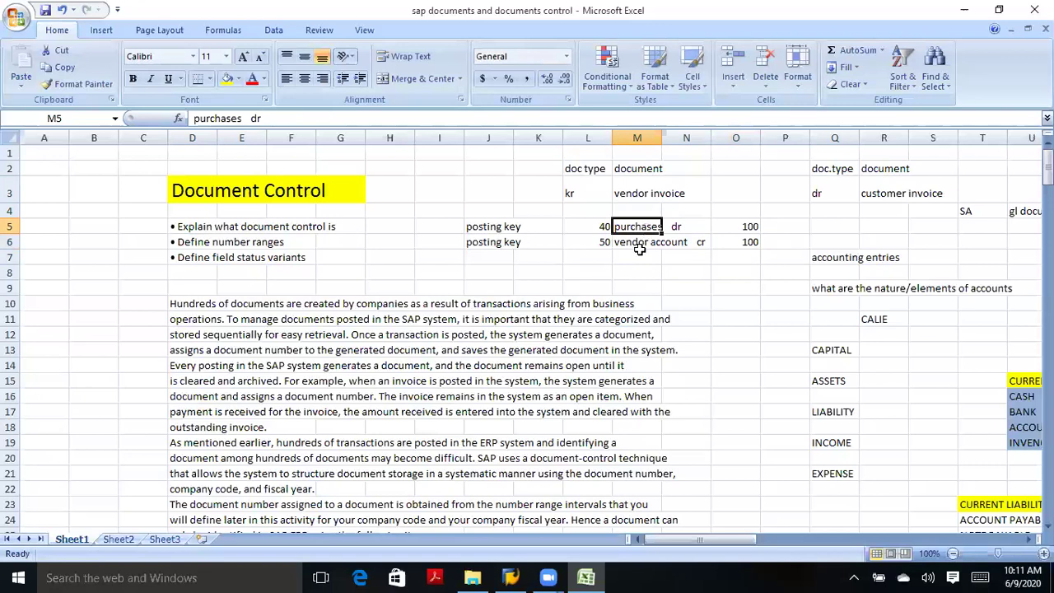
click(639, 257)
click(639, 226)
click(650, 244)
click(640, 227)
click(639, 242)
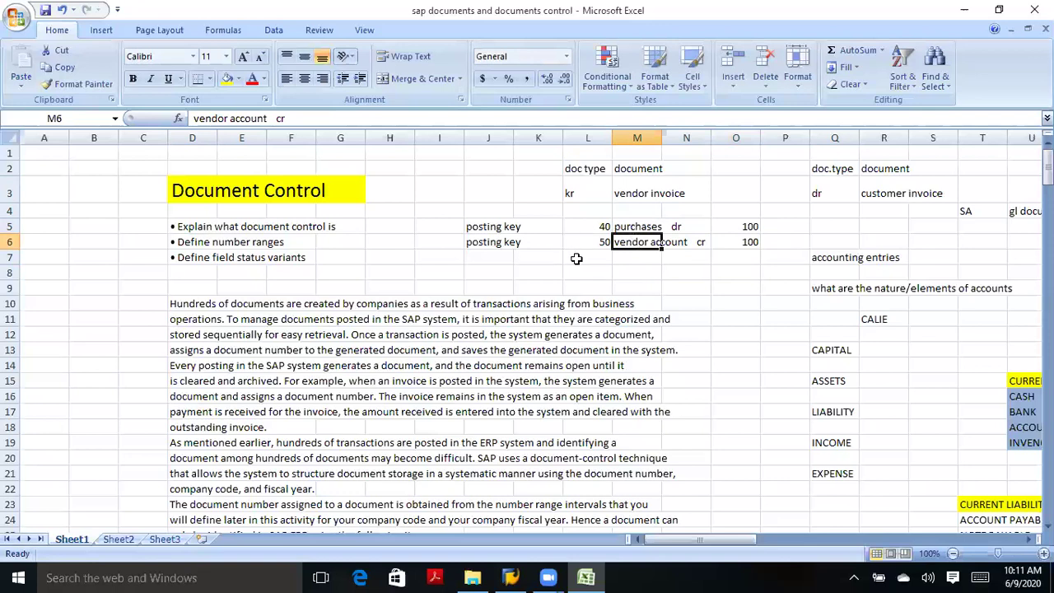
click(577, 258)
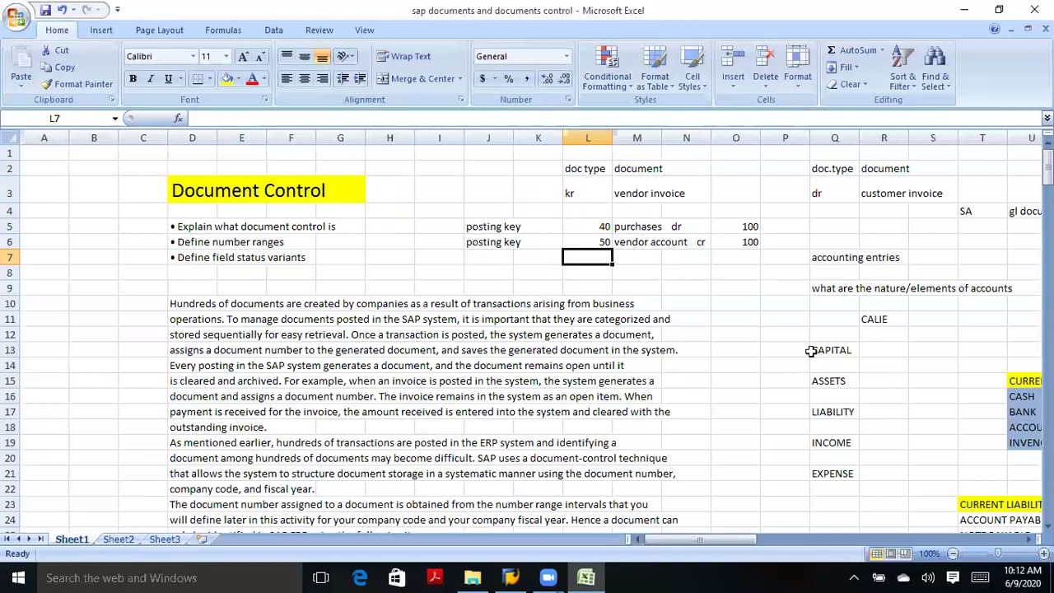
Add the labels DOCUMENT HEADER in B47 and LINE ITEMS in B48.
scroll(527, 338, down, 3)
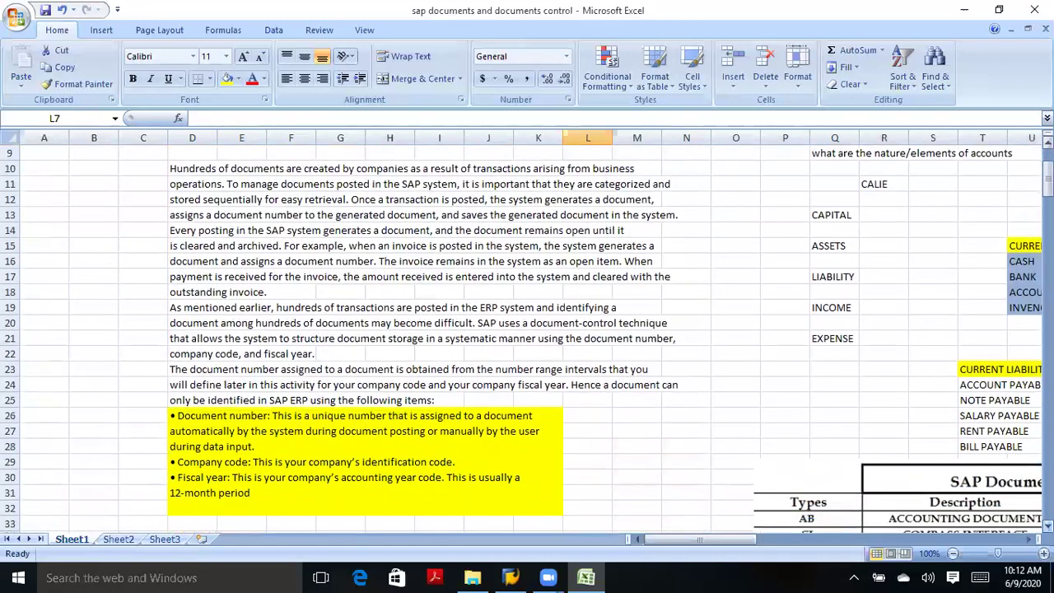
right_click(1047, 384)
scroll(1046, 383, down, 2)
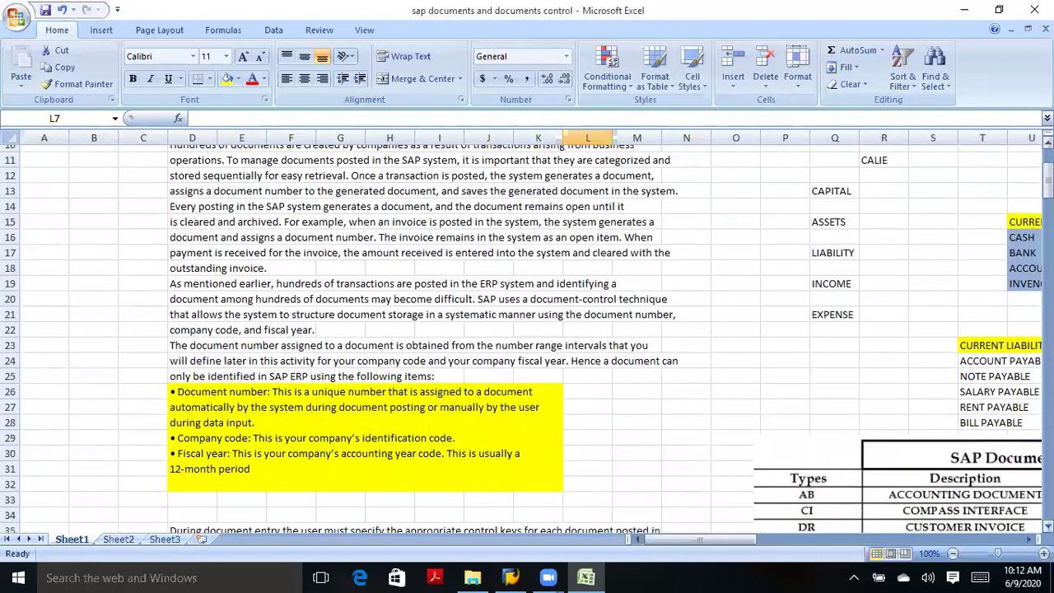
scroll(1047, 383, down, 2)
right_click(1046, 384)
key(Escape)
right_click(1047, 384)
key(Escape)
scroll(1046, 384, down, 5)
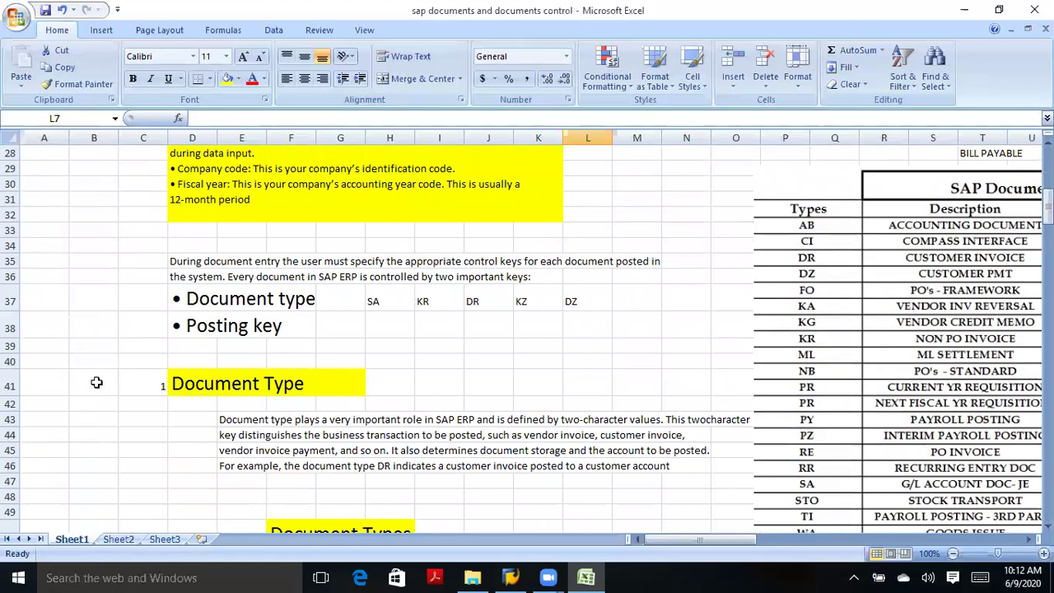
click(72, 480)
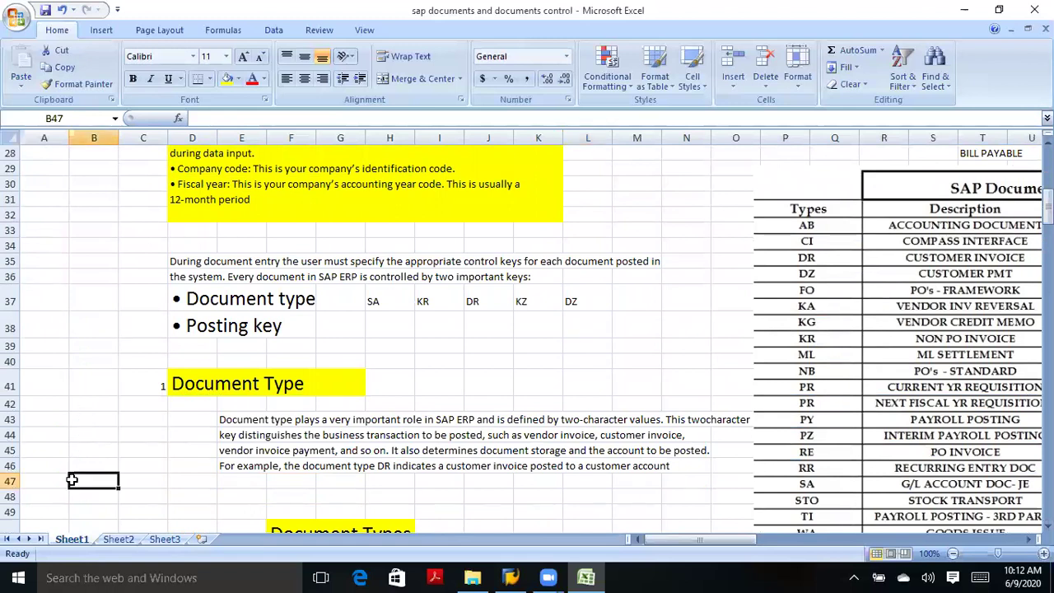
text(DOCUM)
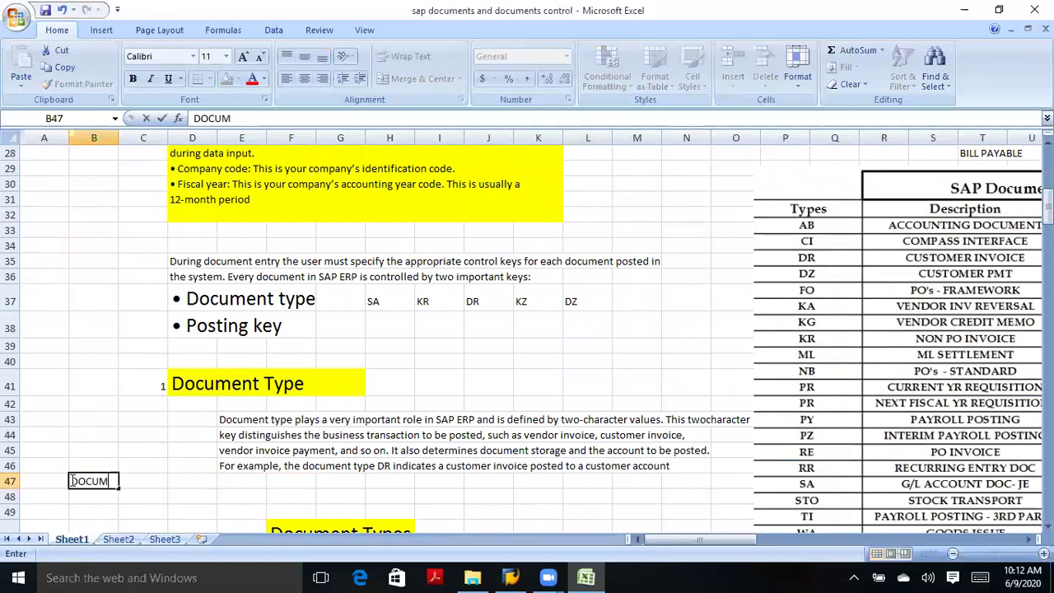
text(ENT HEADER)
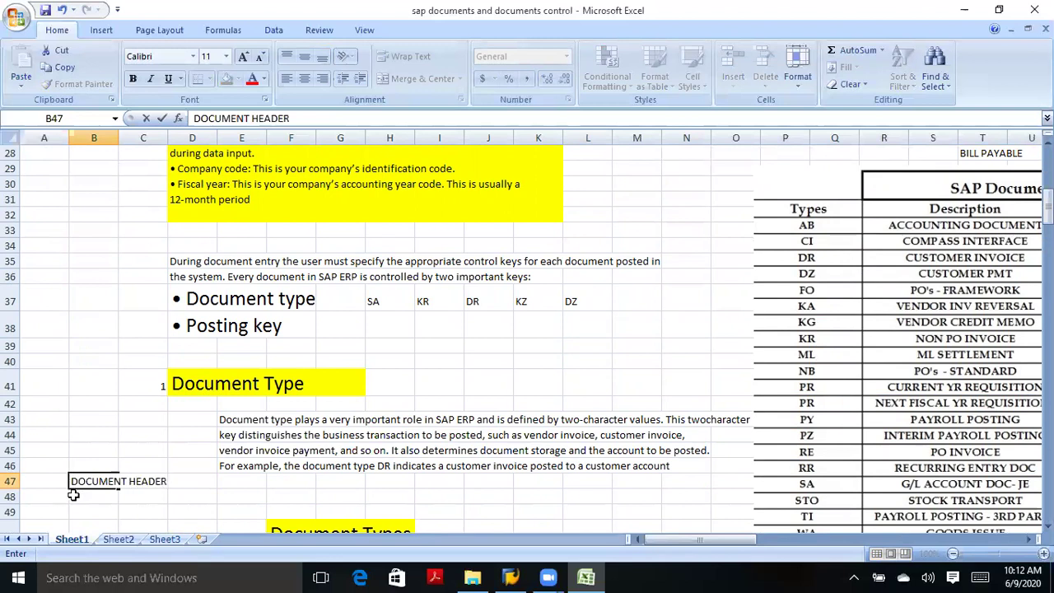
click(73, 495)
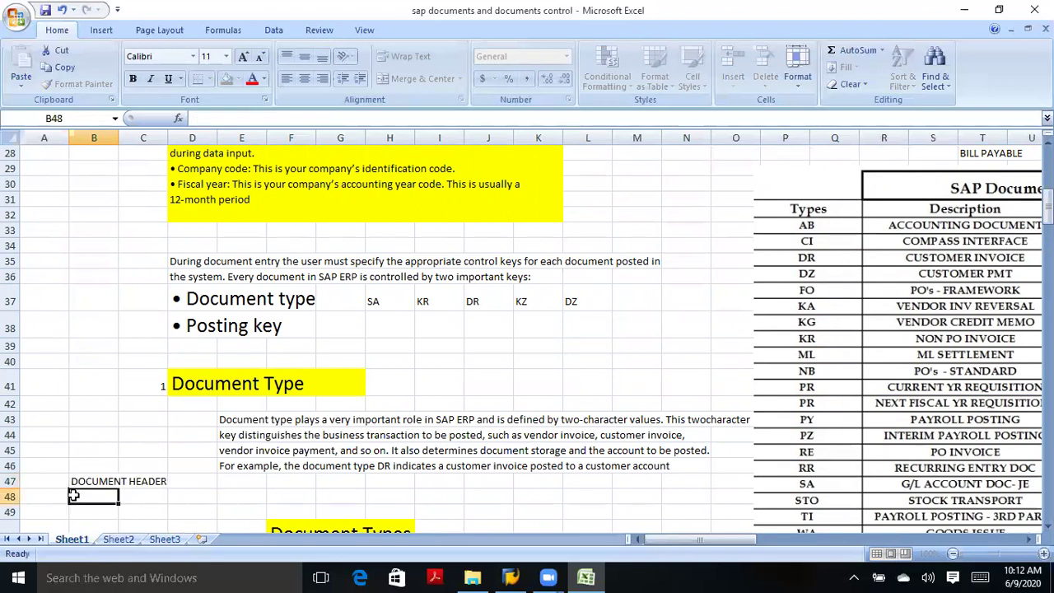
text(LIN)
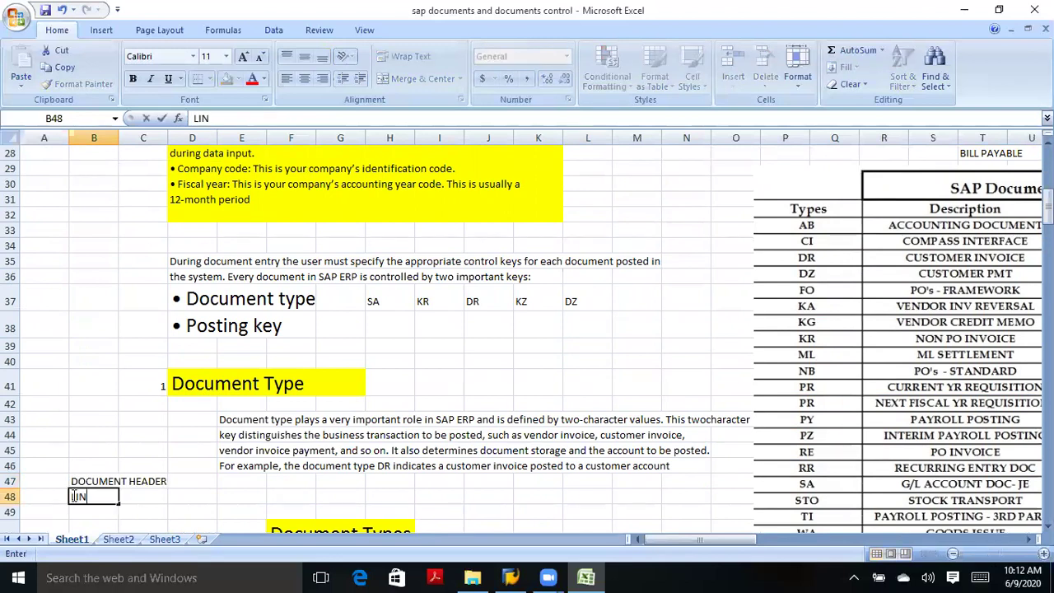
text(E ITEMS)
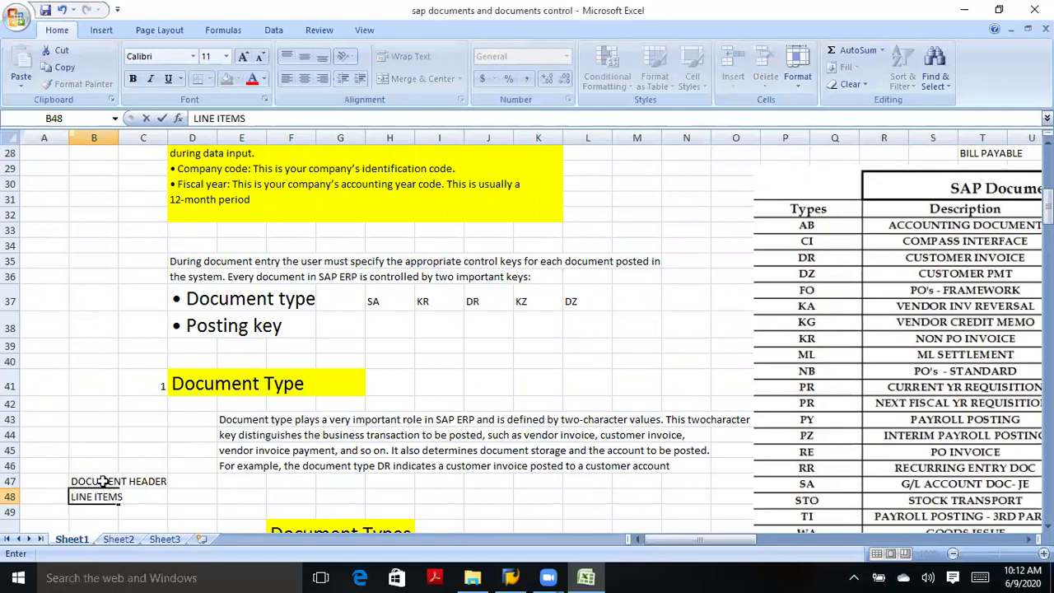
click(100, 481)
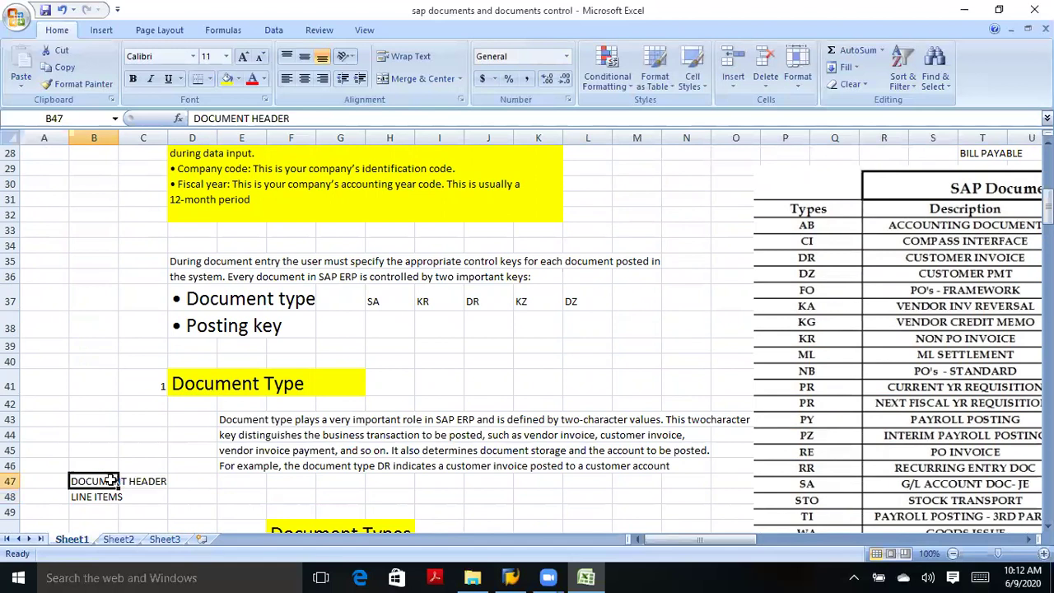
Mark out the Document type and Posting key bullets against the new labels.
click(236, 298)
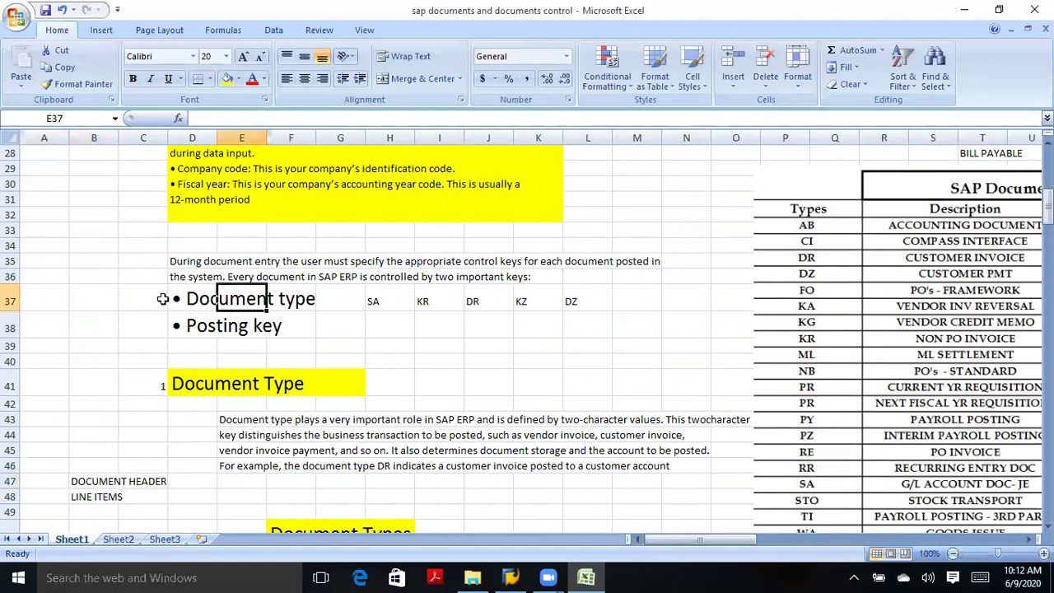
drag(162, 298, 303, 298)
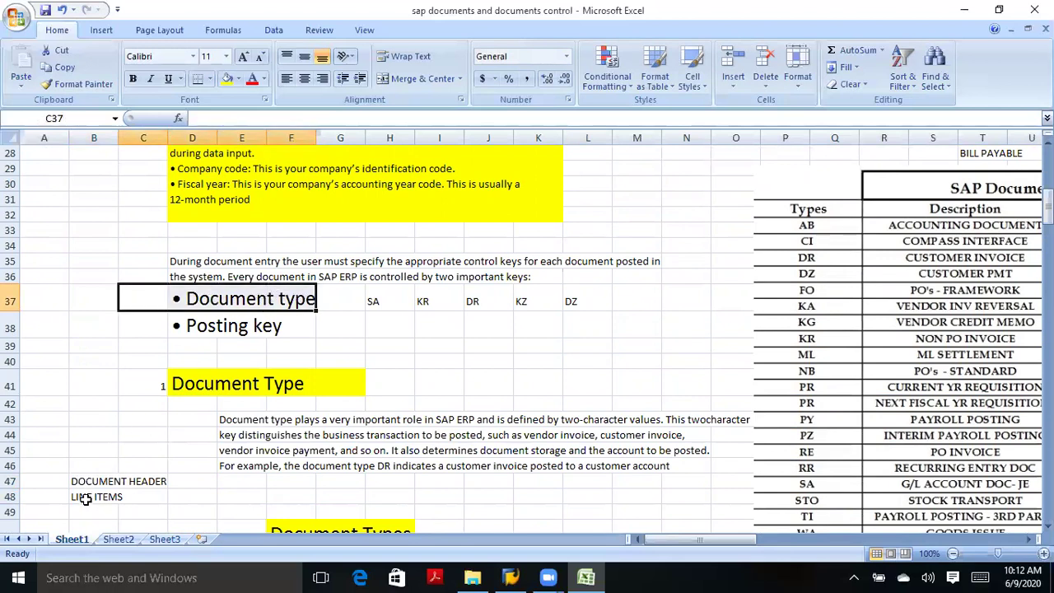
click(114, 496)
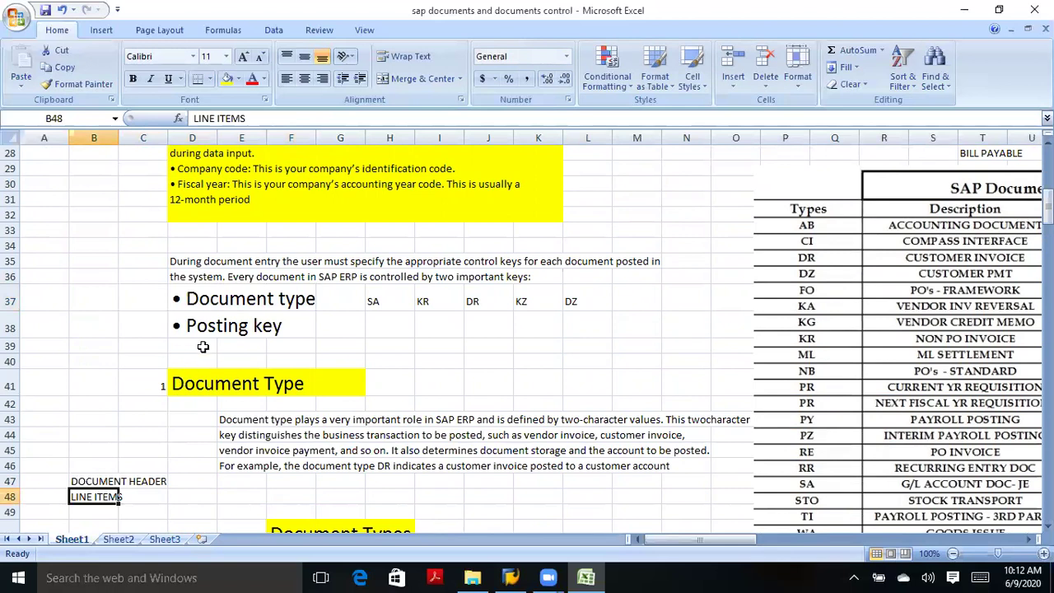
drag(208, 323, 270, 326)
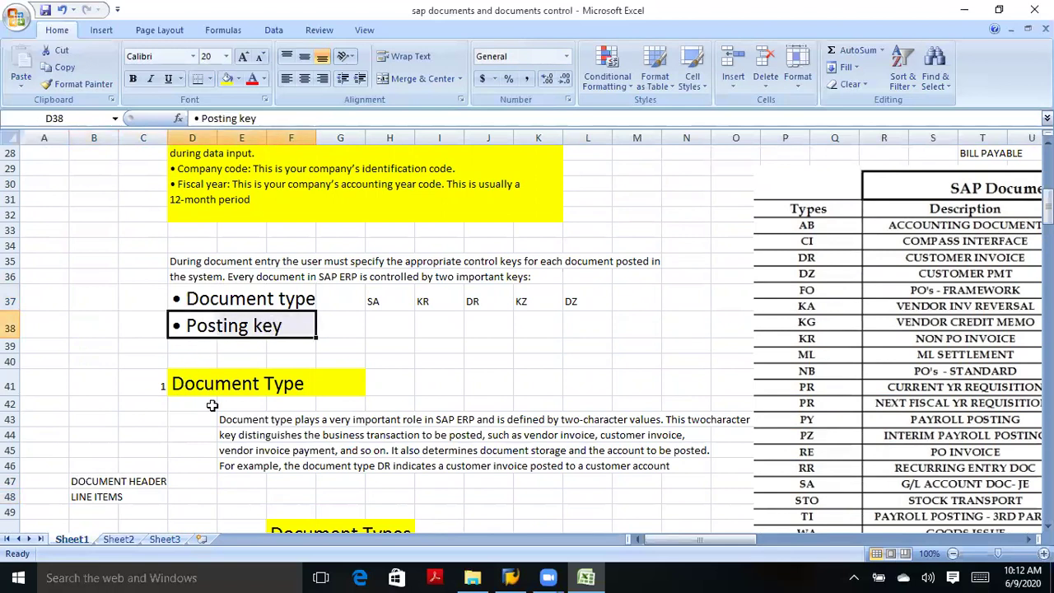
click(97, 484)
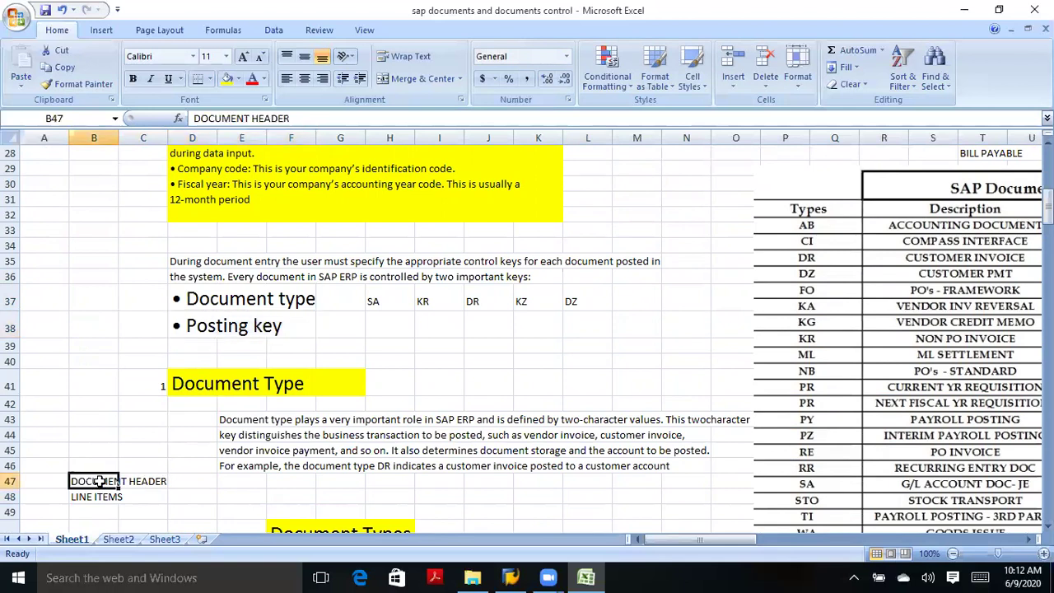
click(58, 482)
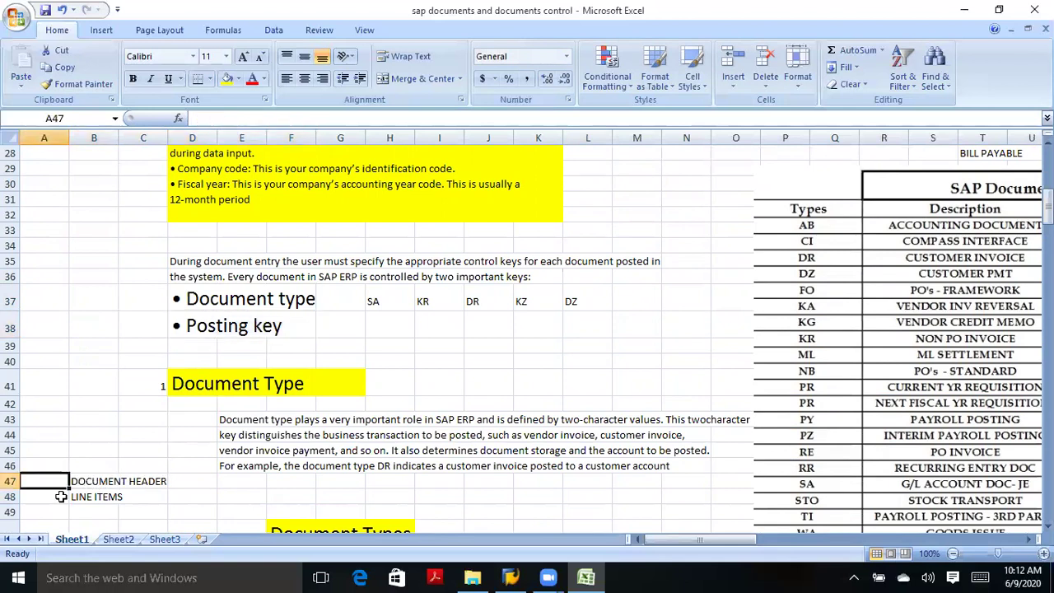
click(61, 497)
click(59, 482)
Select the Document type and Posting key bullets together, then bring up SAP Logon.
click(200, 301)
click(85, 496)
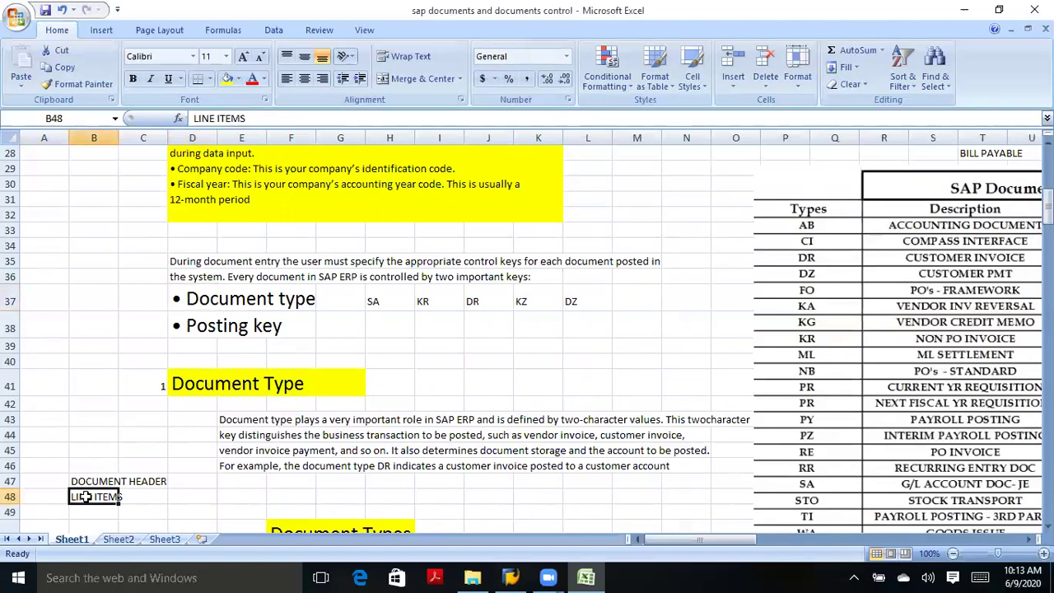
drag(223, 325, 152, 297)
click(152, 297)
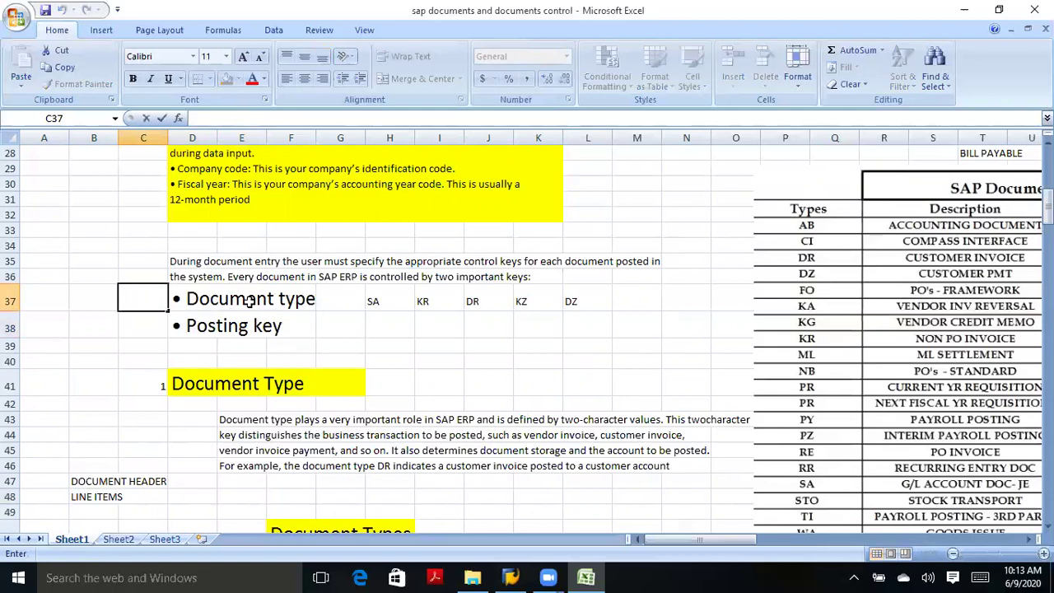
click(151, 327)
drag(150, 327, 315, 315)
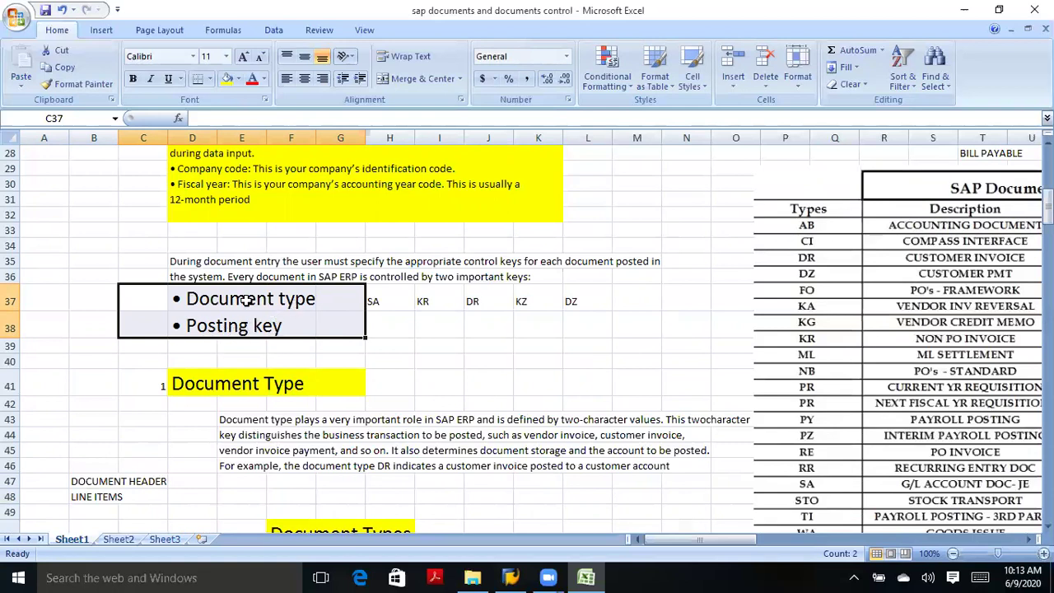
click(230, 300)
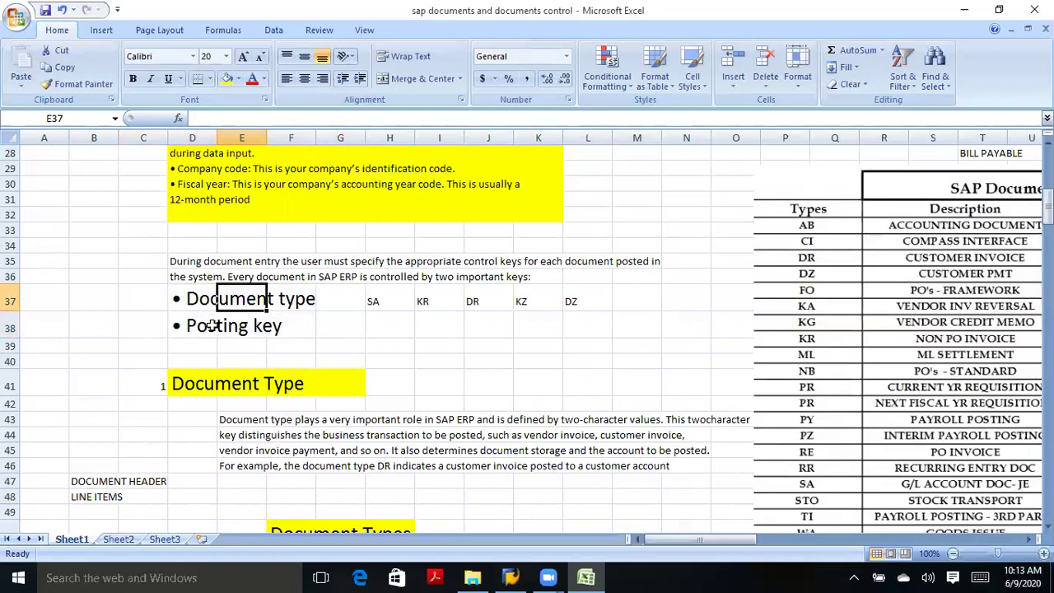
click(211, 326)
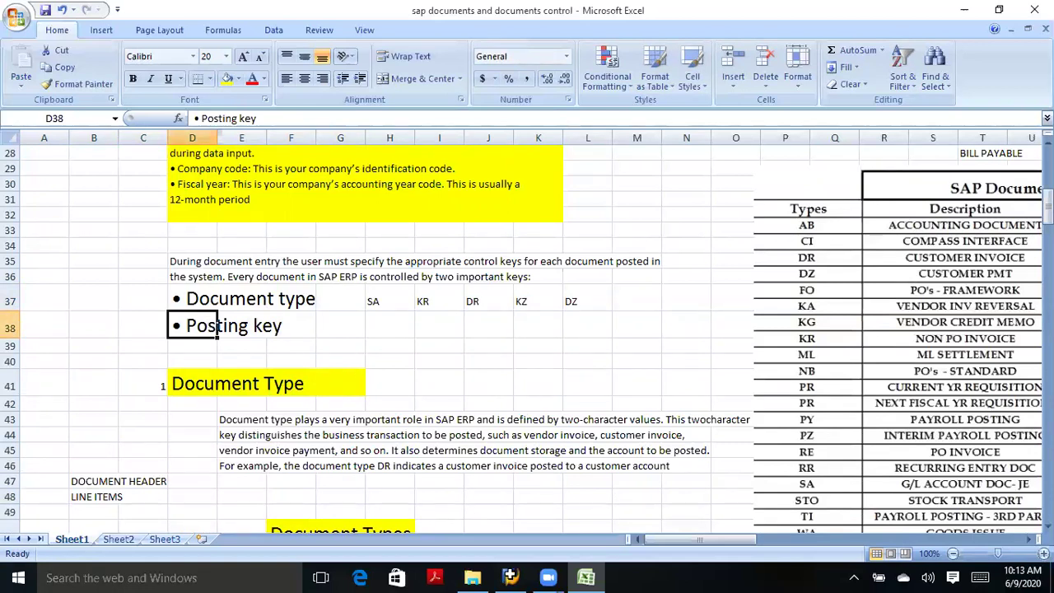
click(510, 577)
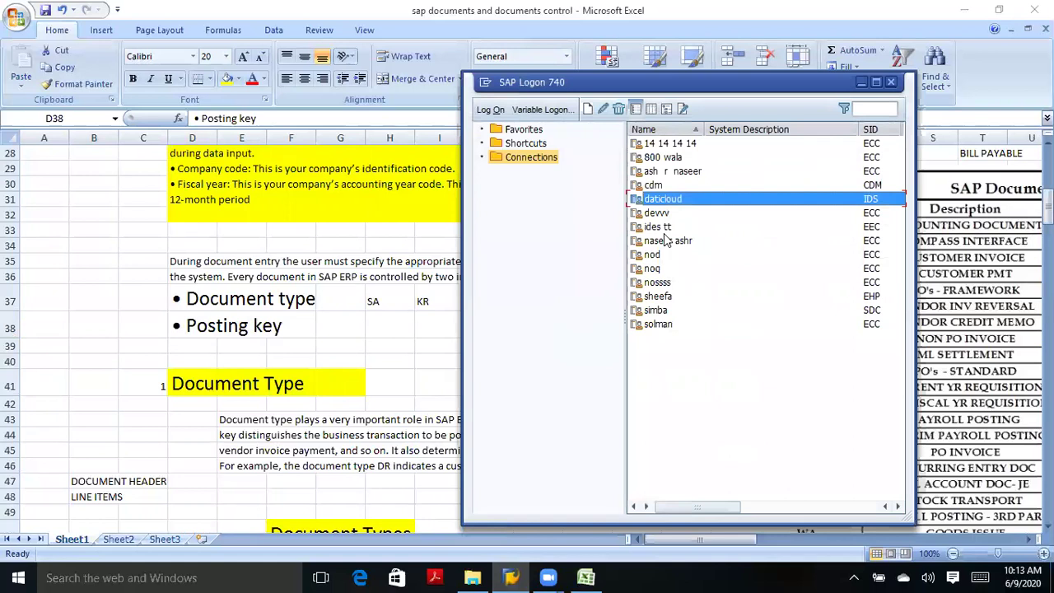
Log on to the daticloud training system with the saved user name and password.
click(487, 111)
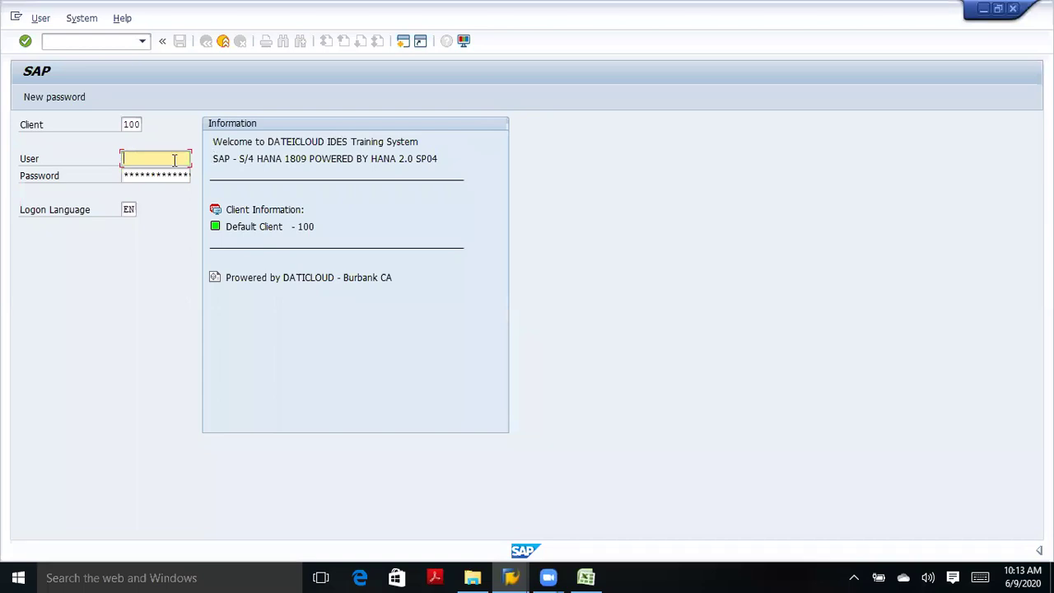
text(M)
key(BackSpace)
text(N)
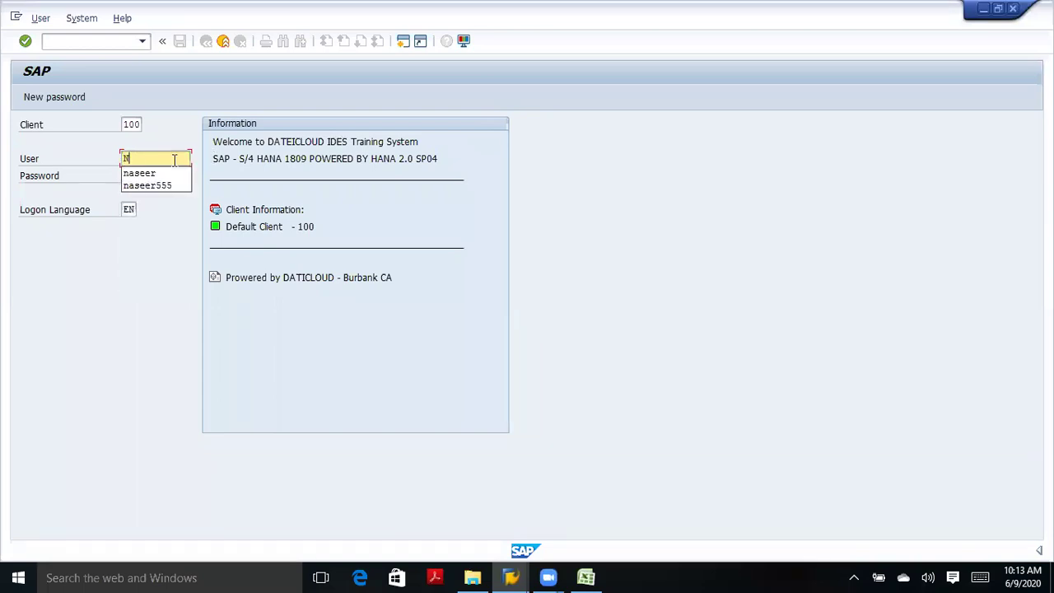
text(ASEER)
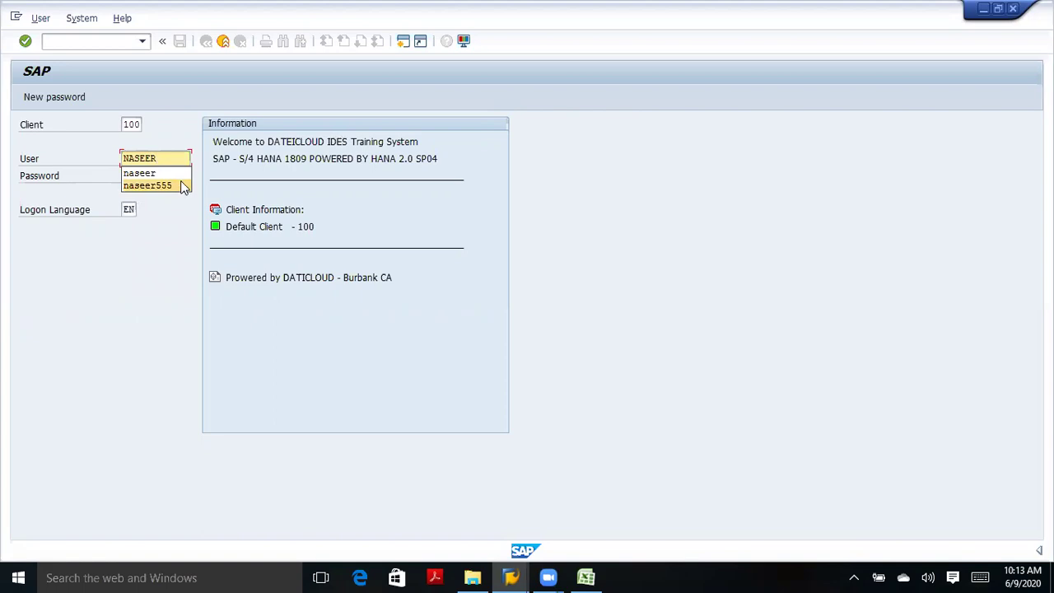
click(182, 173)
key(Tab)
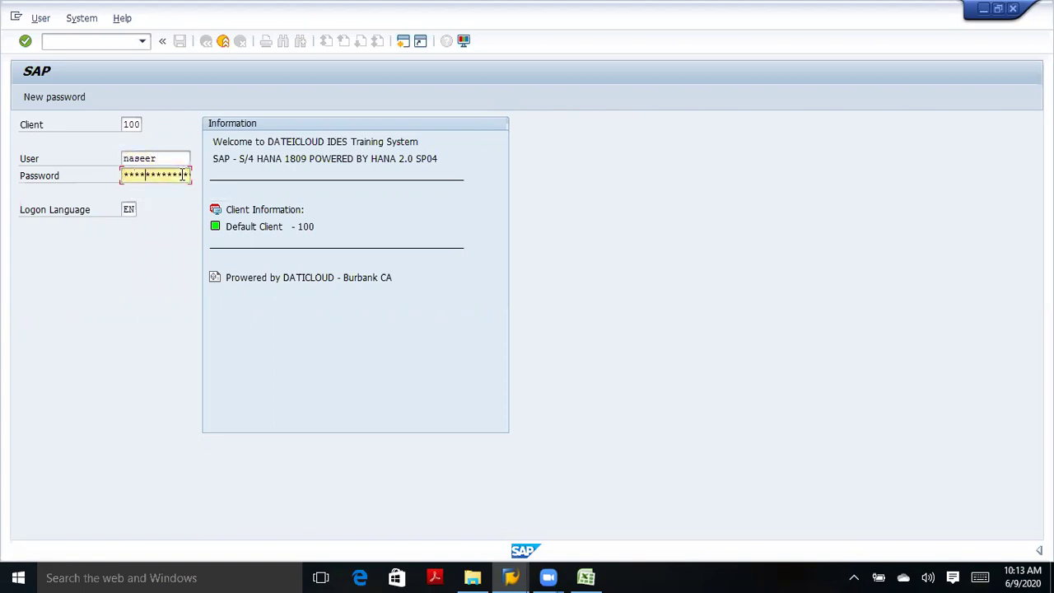
key(Return)
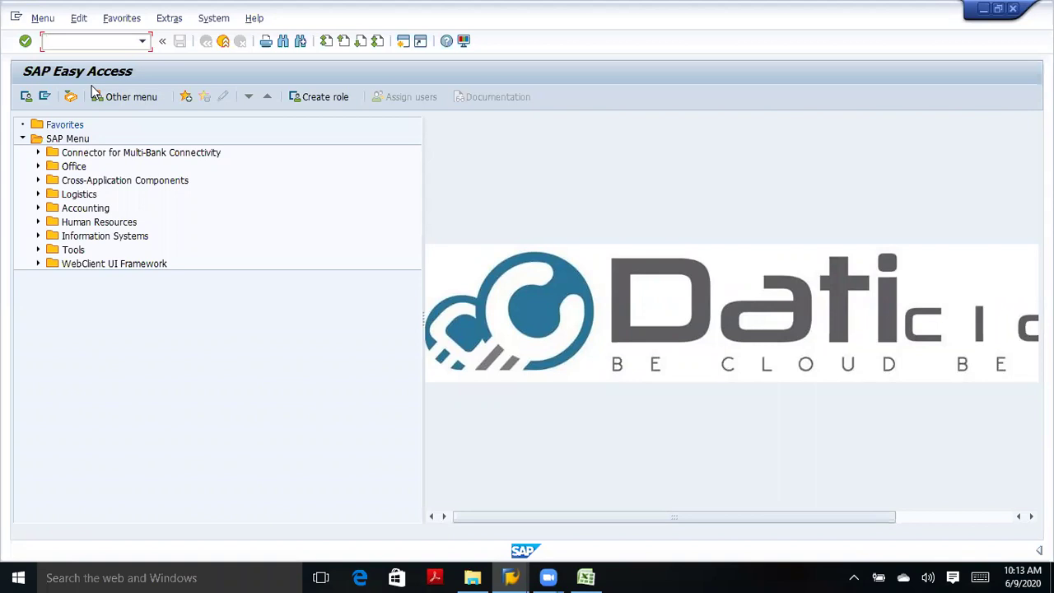
Start the FB50 G/L account document entry for company code TATA.
text(fb50)
key(Return)
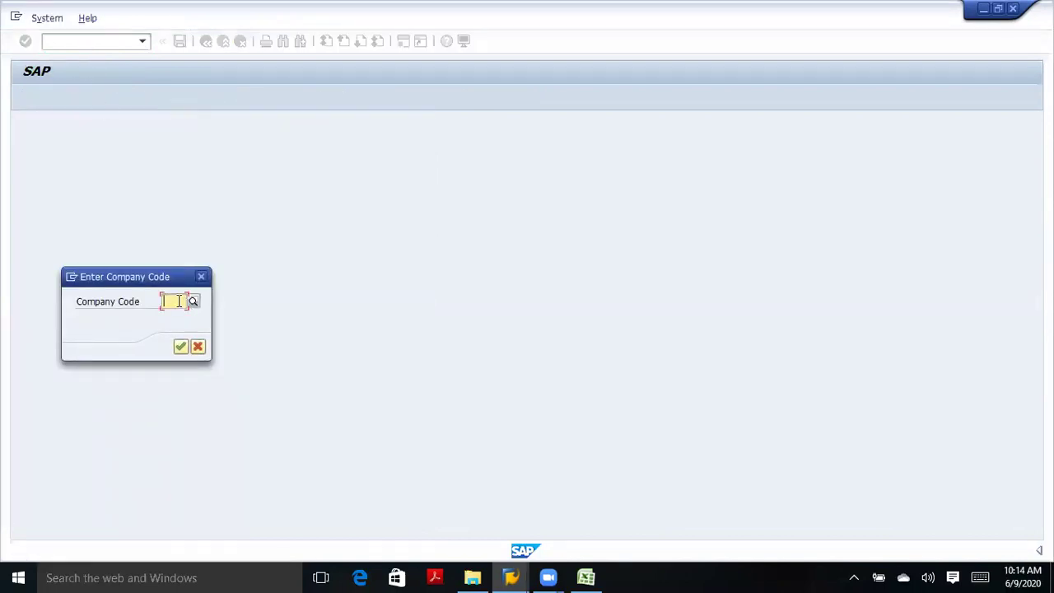
text(tata)
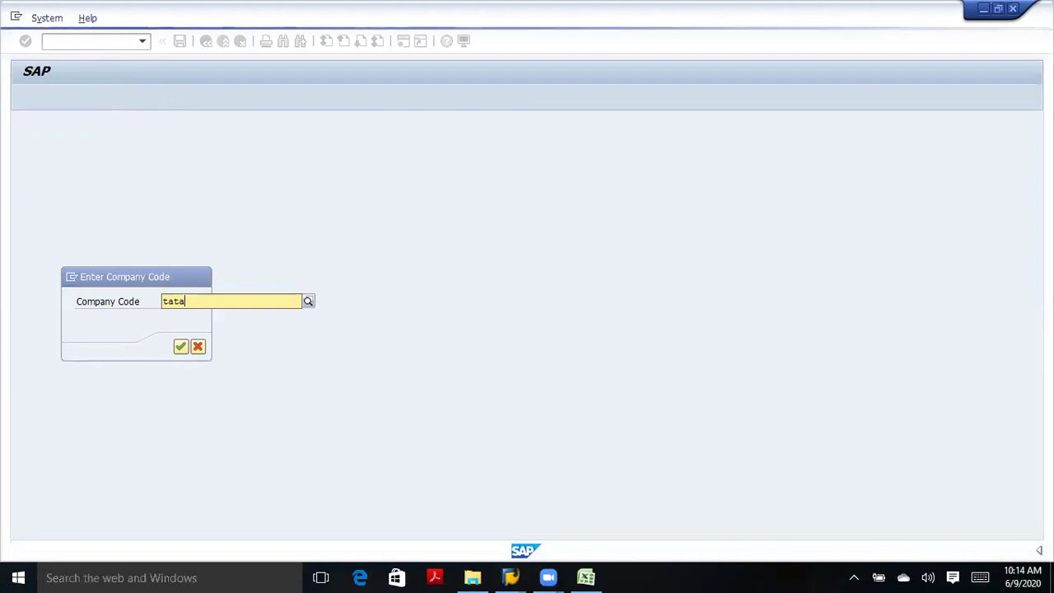
click(180, 346)
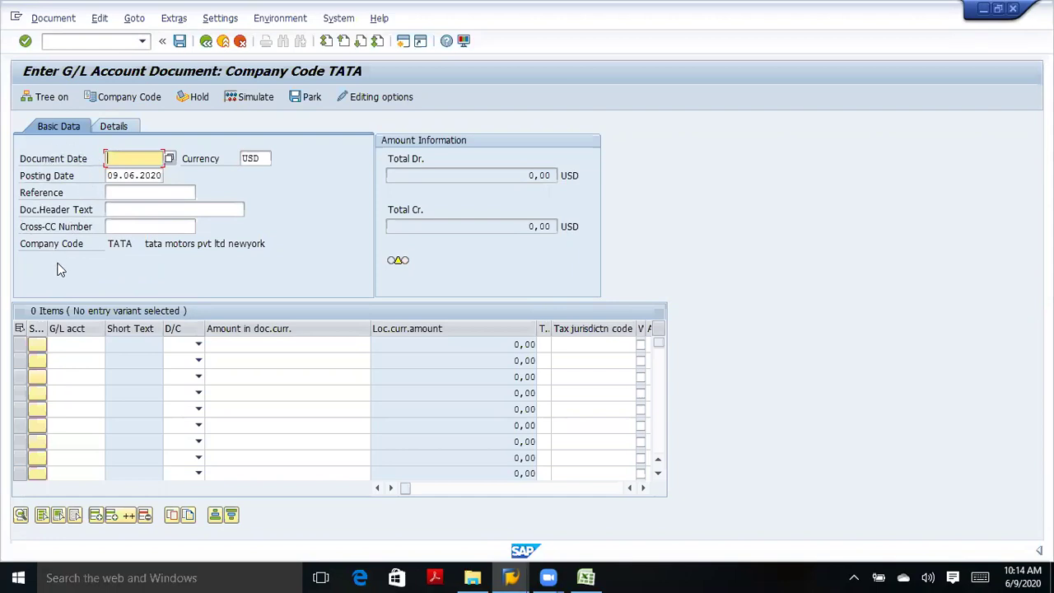
click(93, 346)
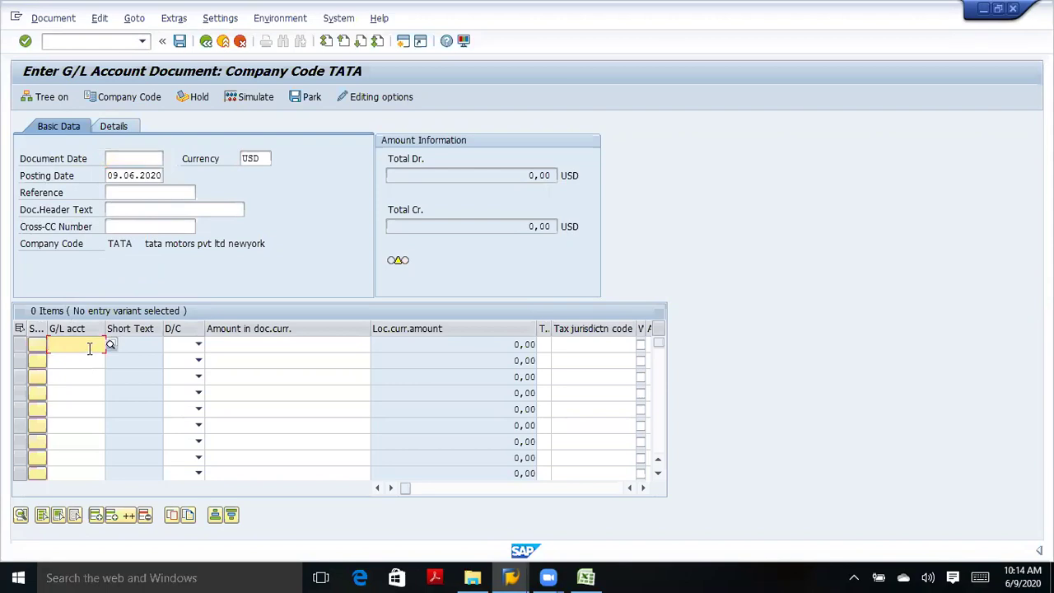
click(86, 360)
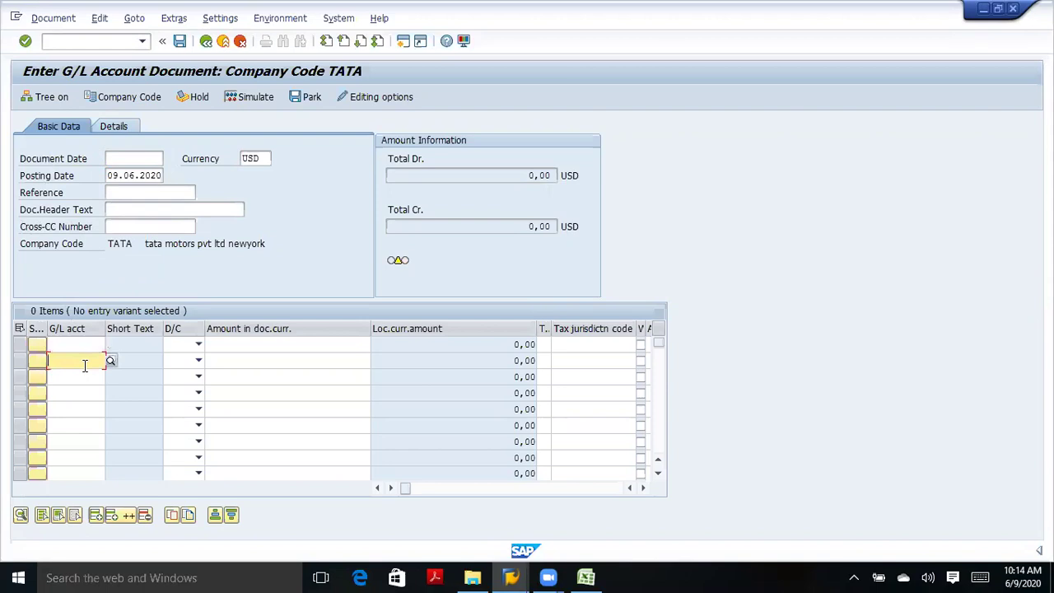
click(88, 343)
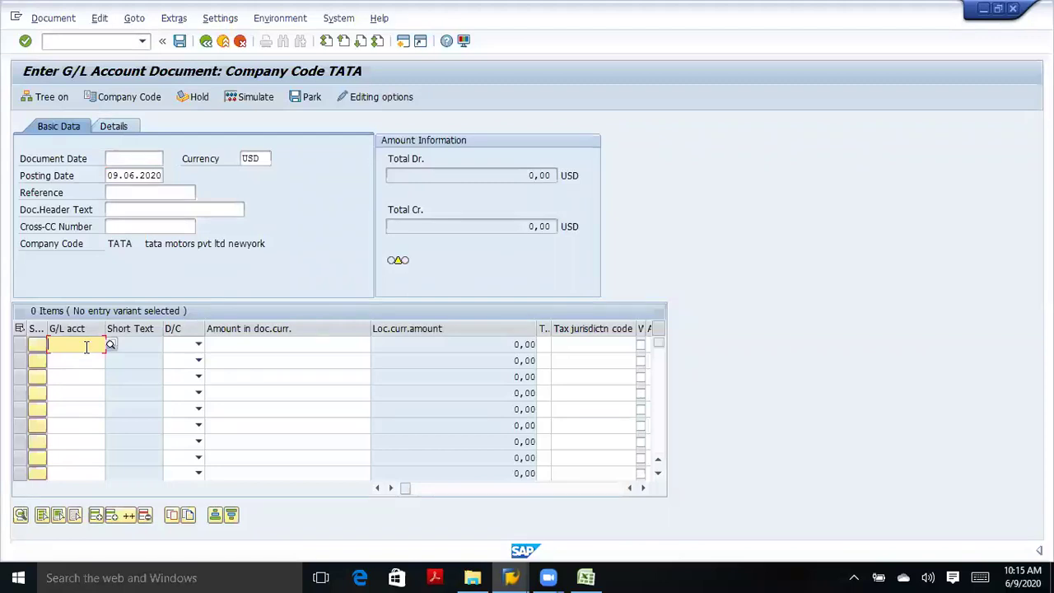
click(86, 362)
click(86, 344)
click(84, 360)
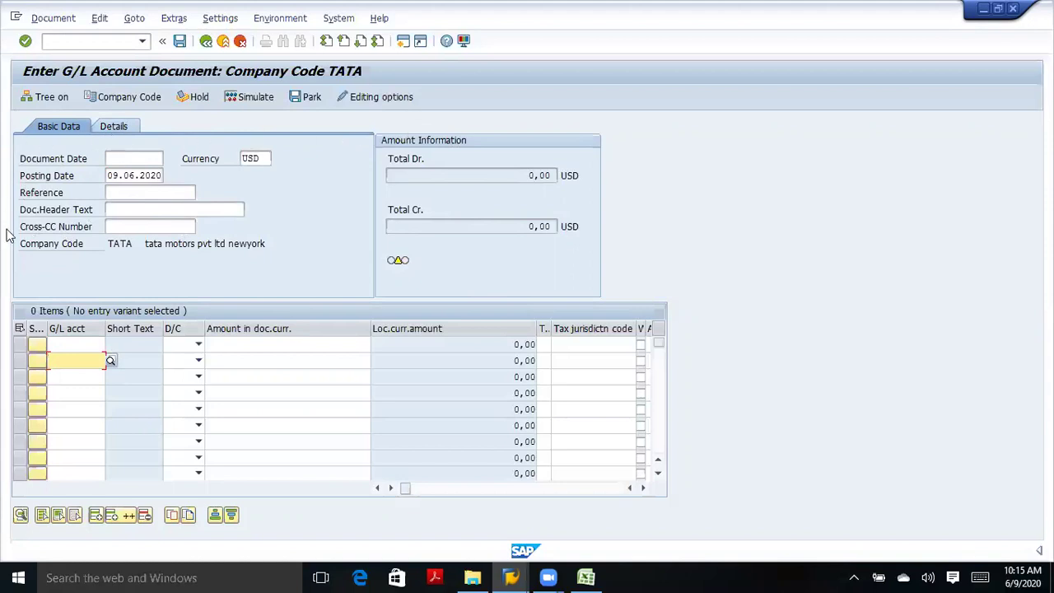
Set line item 1 to Debit and line item 2 to Credit, then check the entries.
click(58, 343)
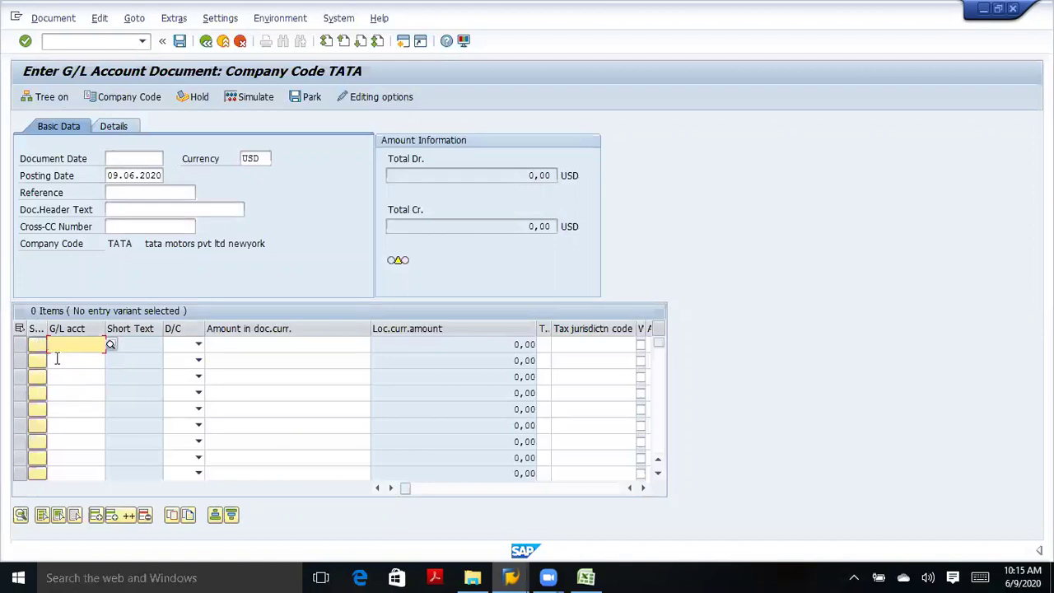
click(60, 359)
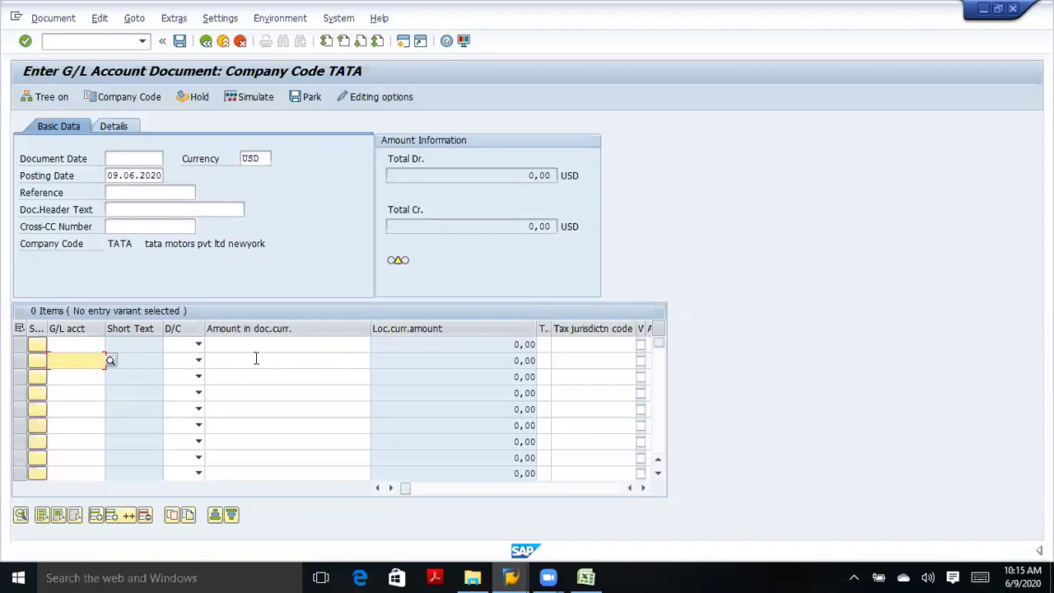
click(199, 345)
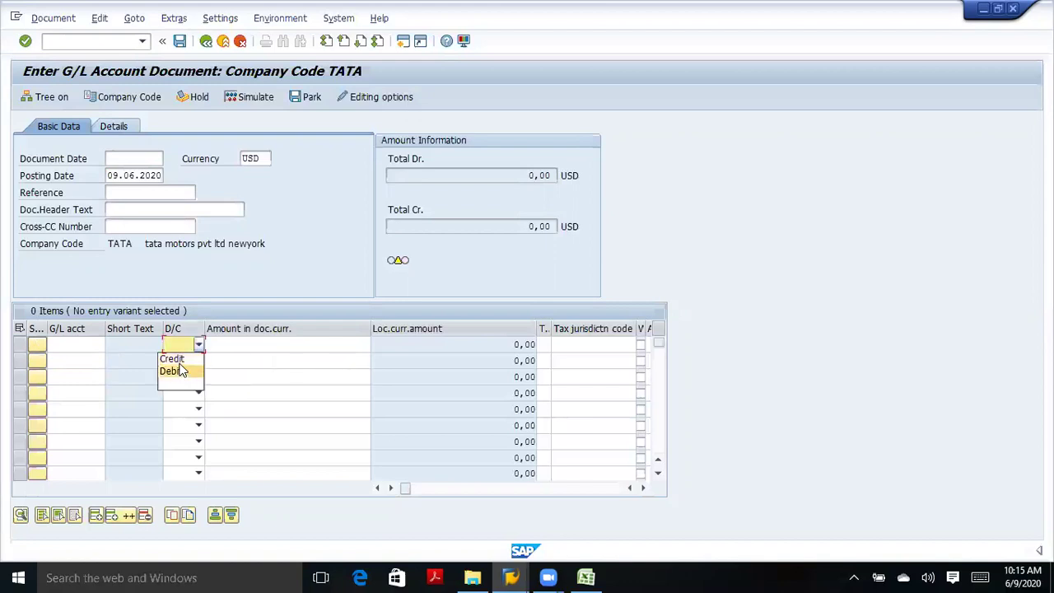
click(182, 372)
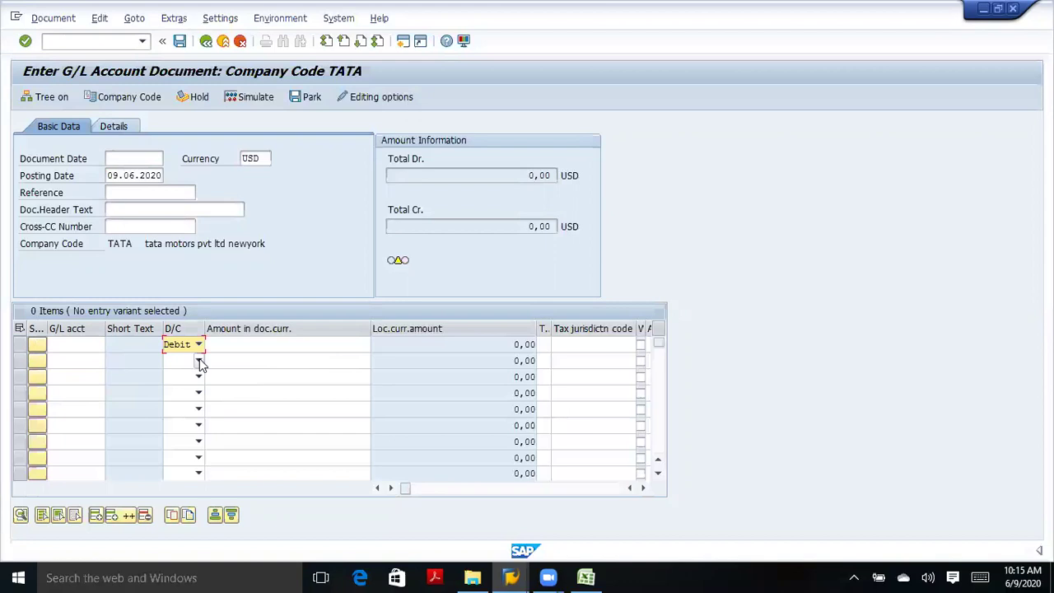
click(199, 360)
click(173, 374)
click(81, 346)
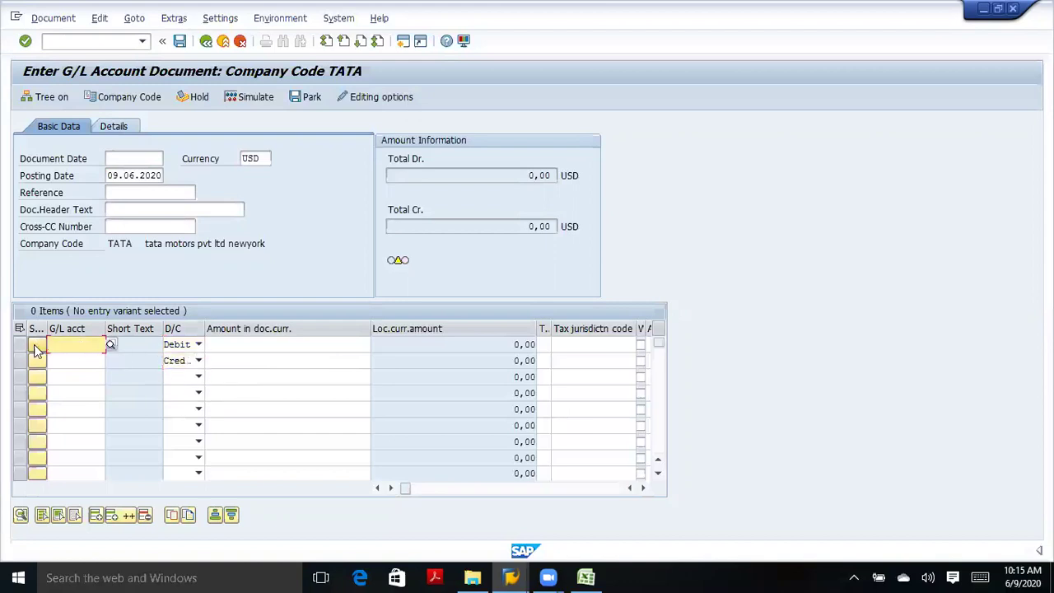
key(Return)
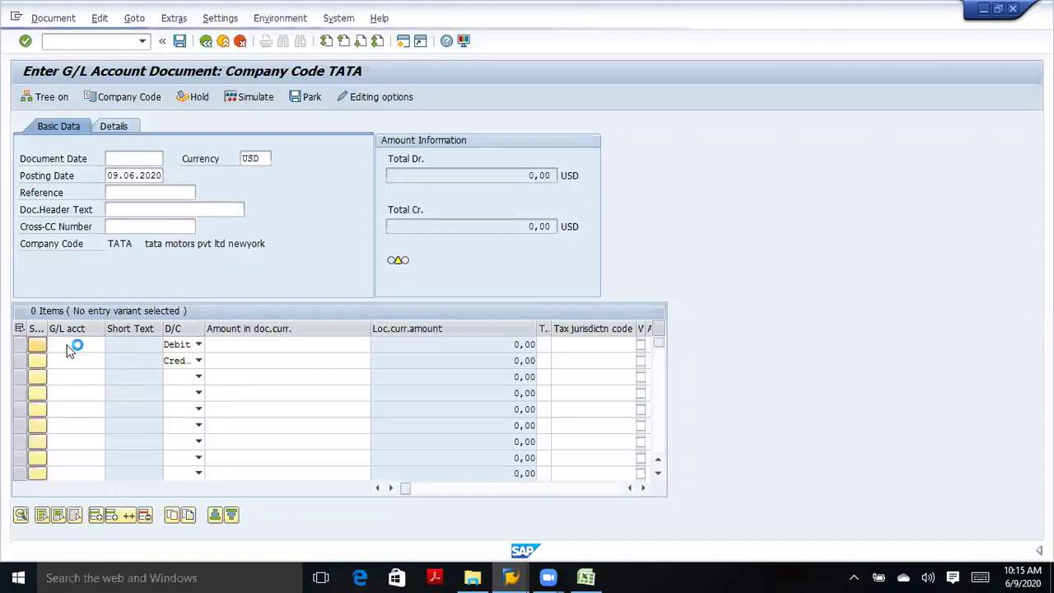
Step through the G/L account cells of line items one to four.
click(74, 345)
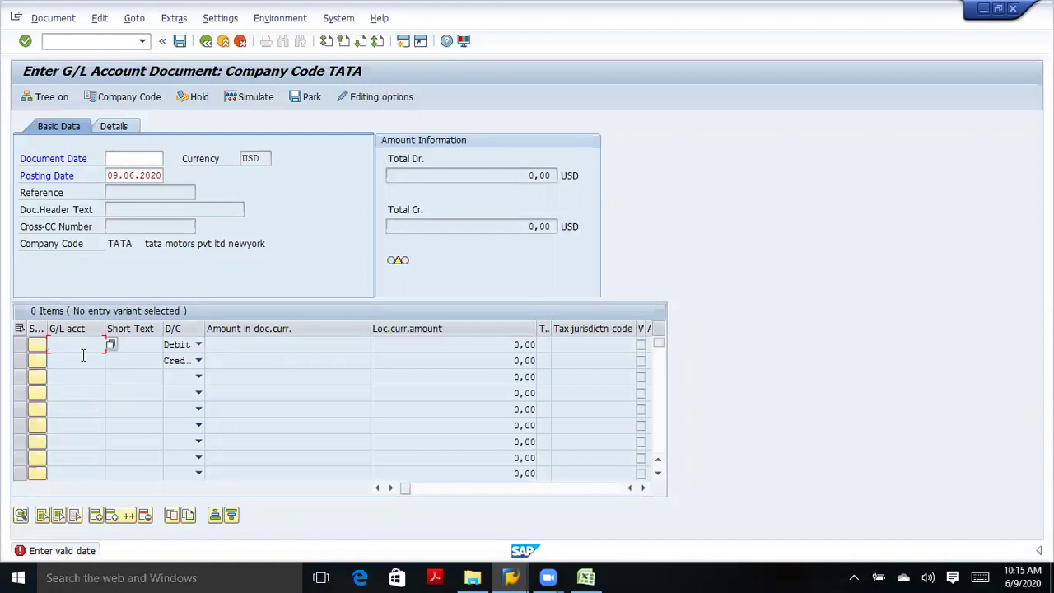
click(80, 359)
click(81, 377)
click(97, 390)
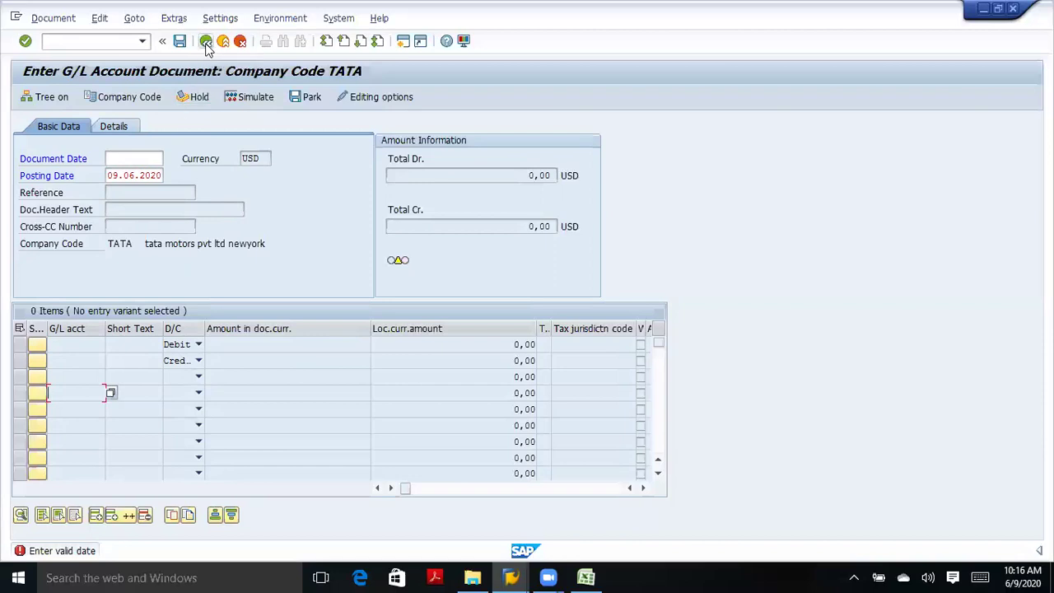
Discard the unfinished G/L account document and start a /n command in the command field.
click(205, 43)
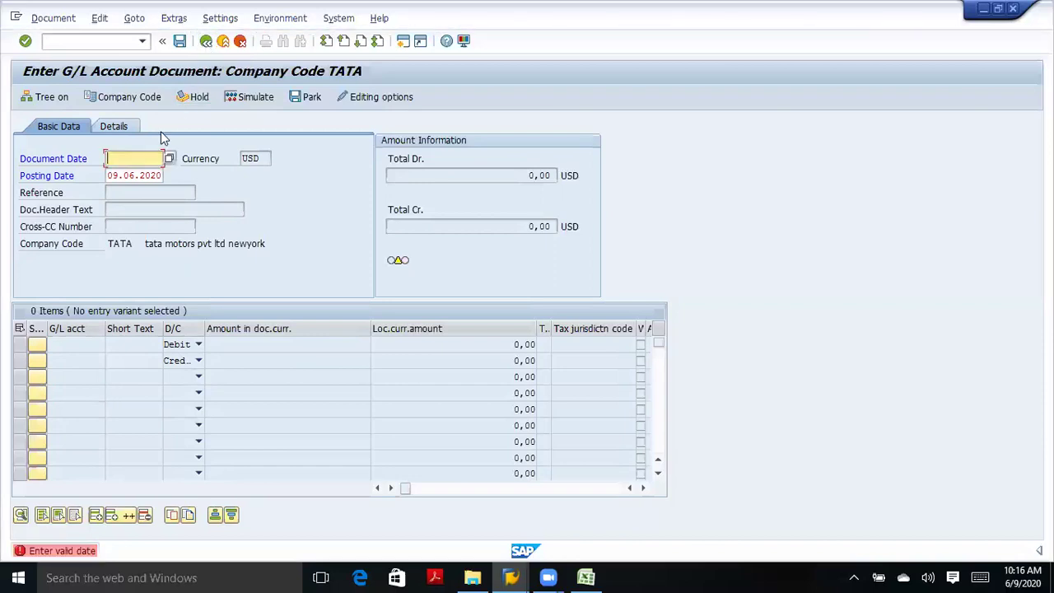
click(239, 42)
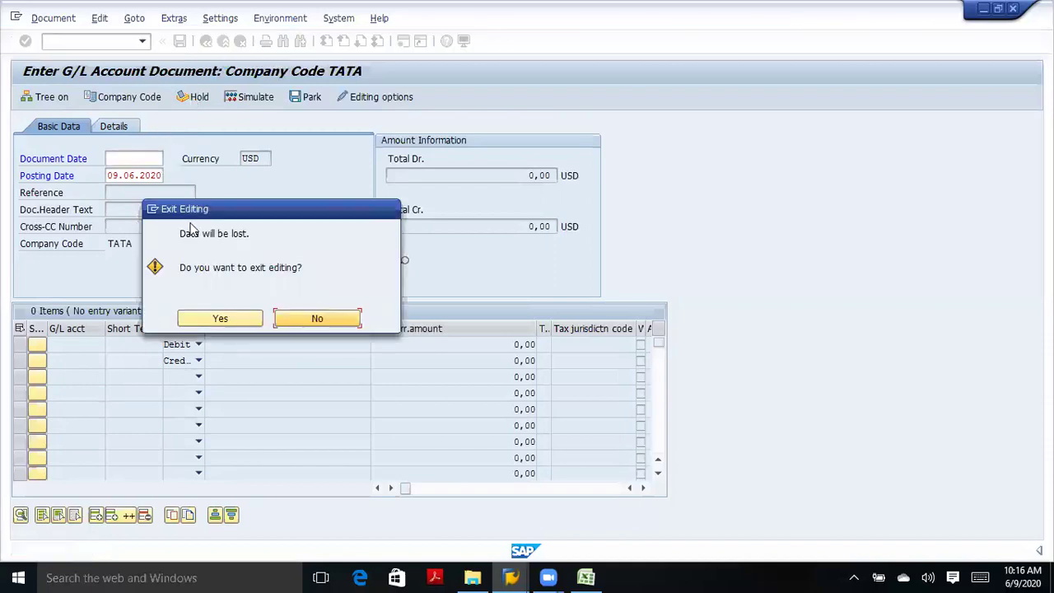
click(257, 319)
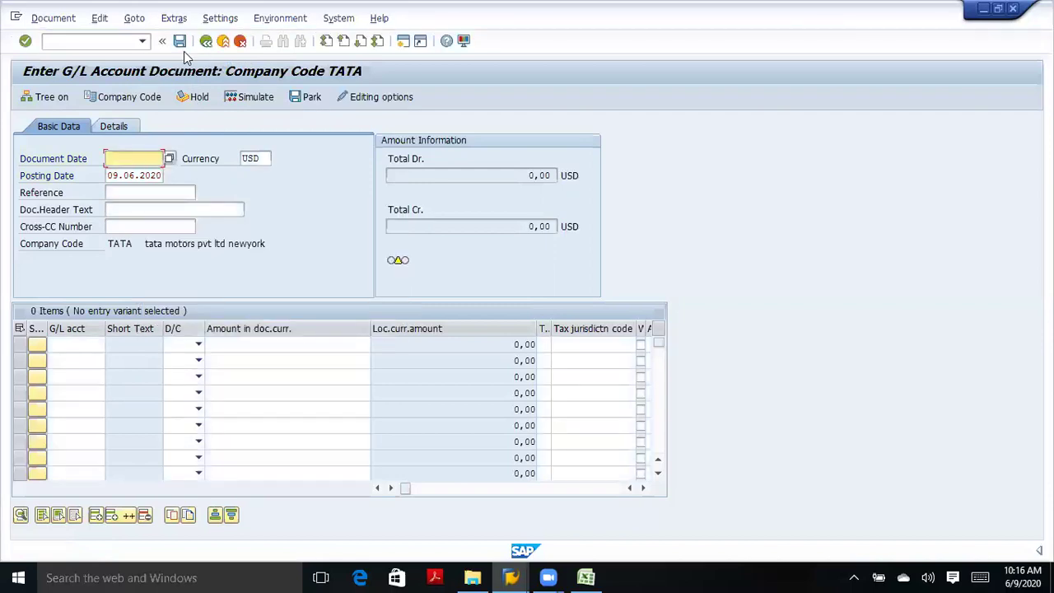
click(103, 44)
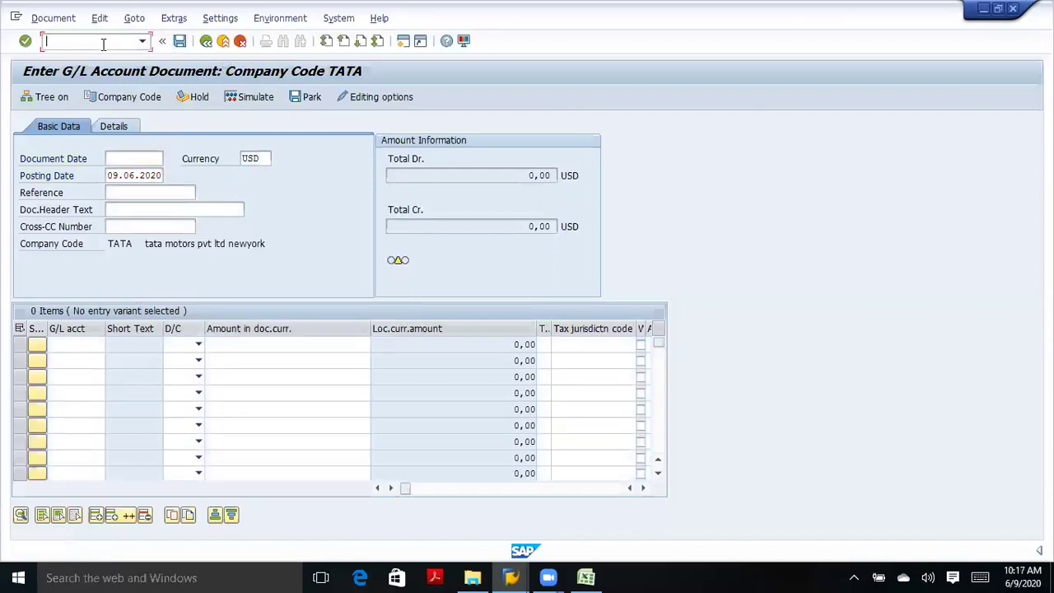
text(/)
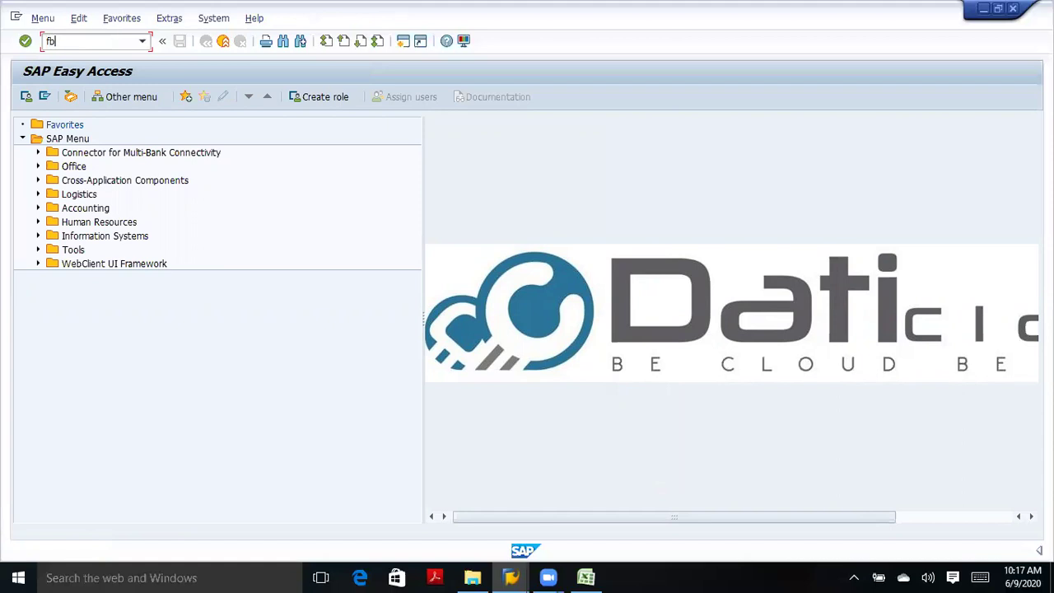
key(Return)
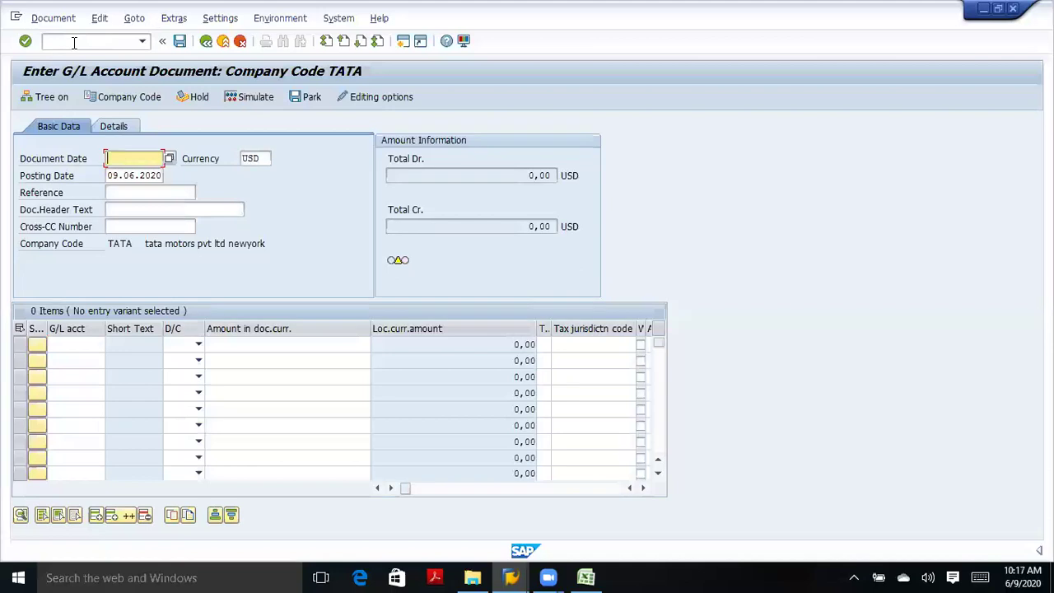
click(73, 43)
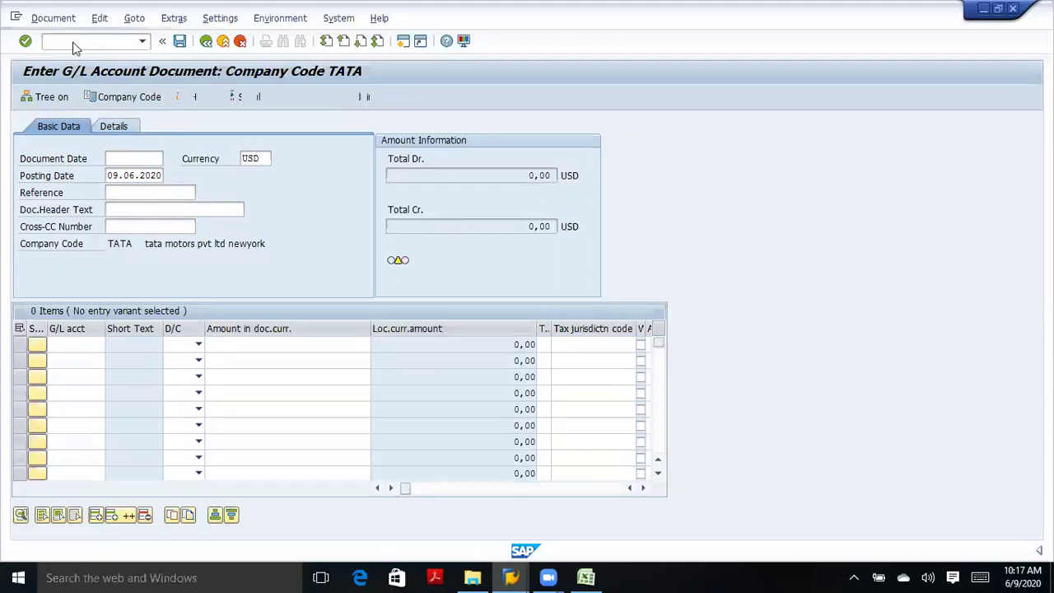
key(Return)
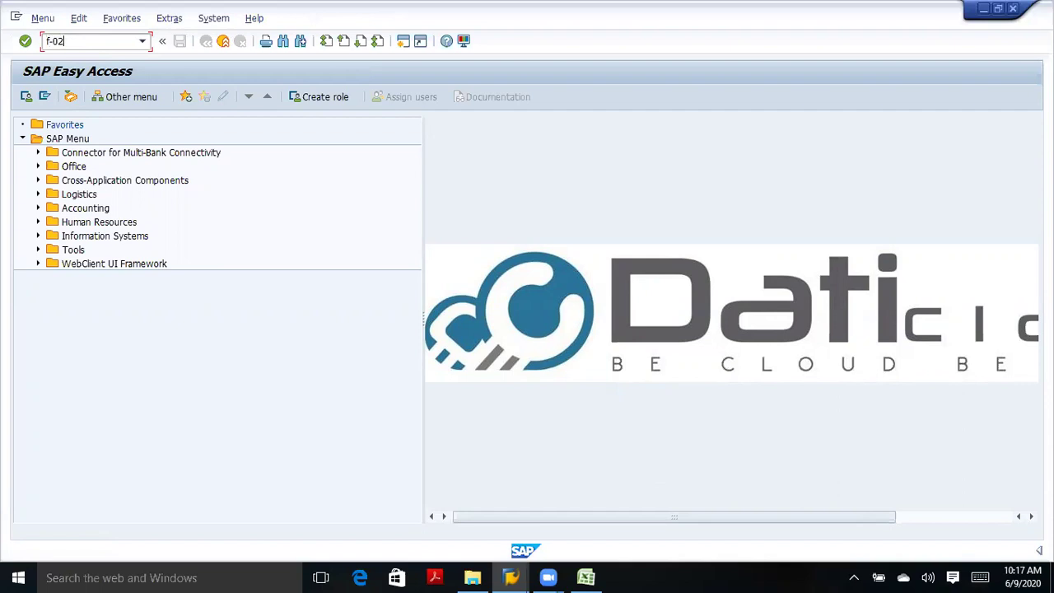
Open F-02 and move from document type SA to the first line's posting key 40.
key(Return)
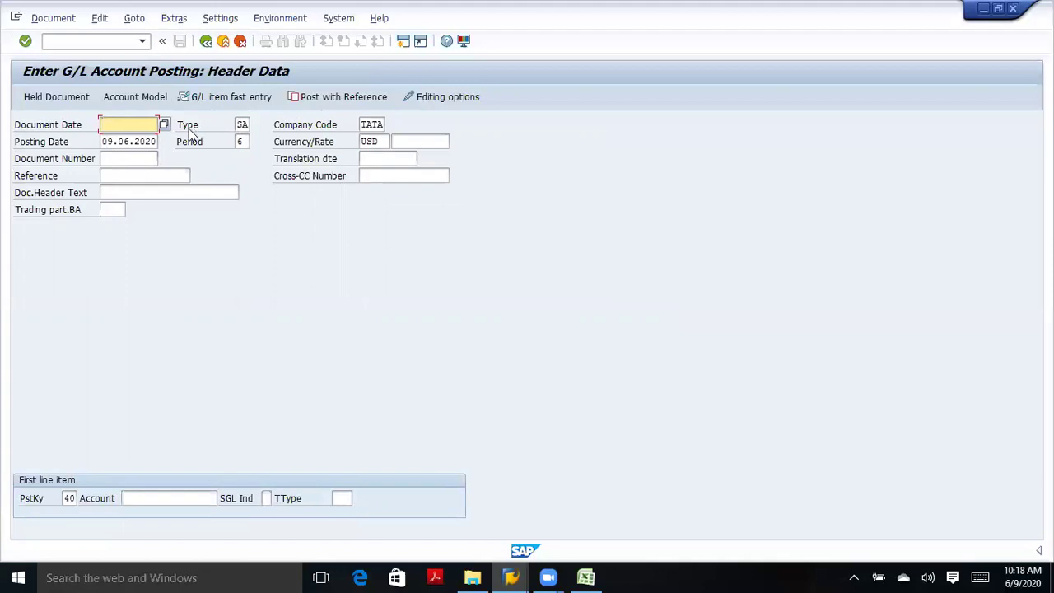
click(244, 123)
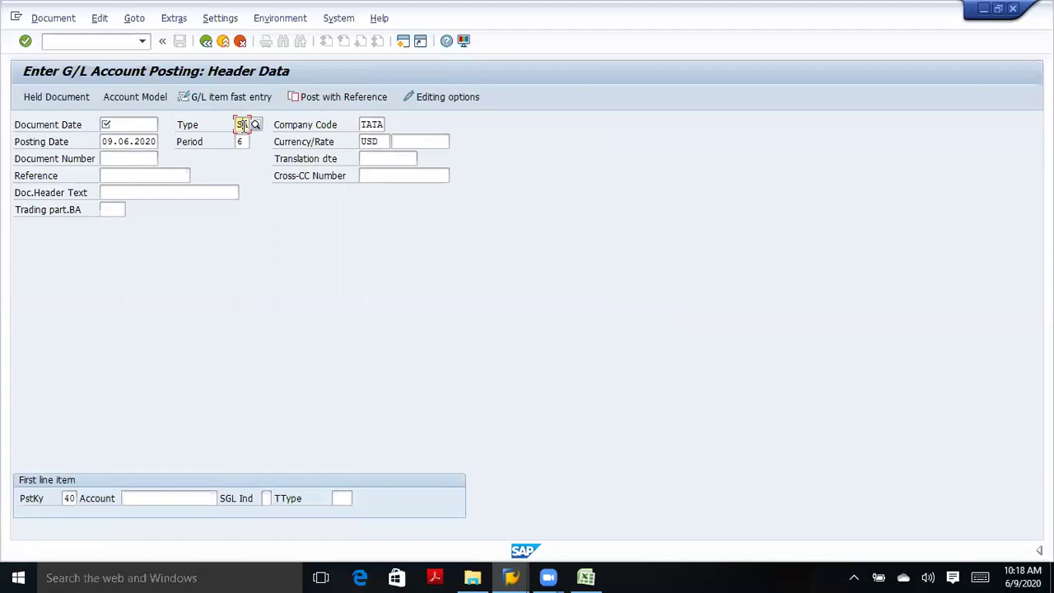
click(70, 498)
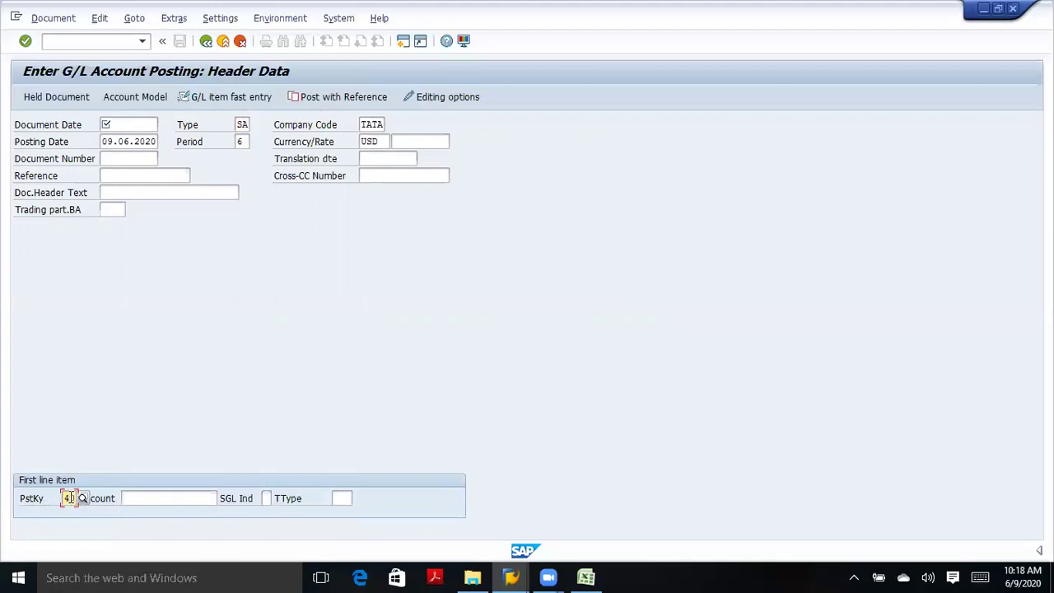
click(84, 499)
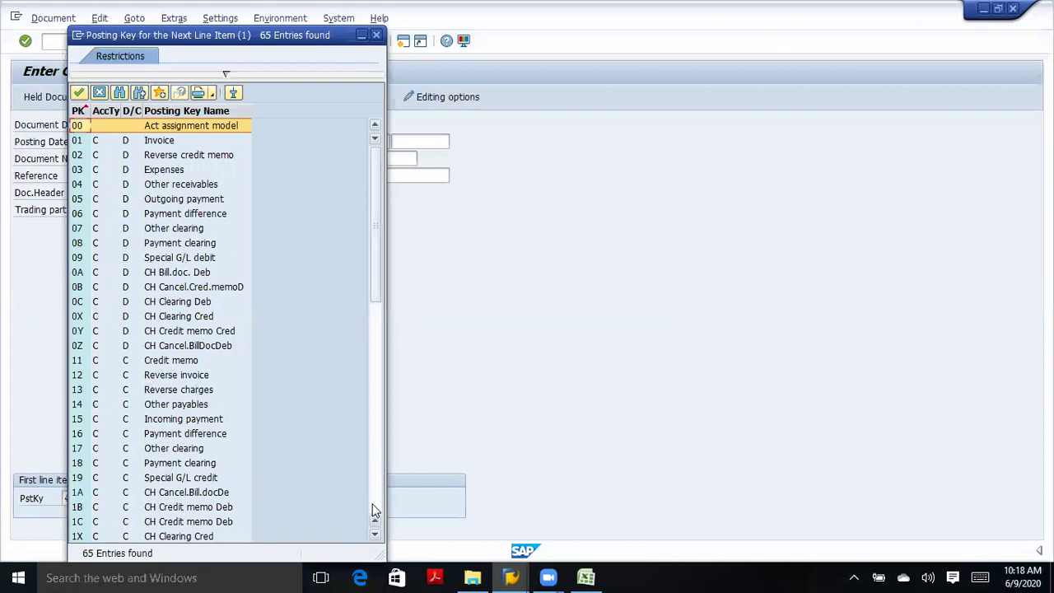
click(375, 505)
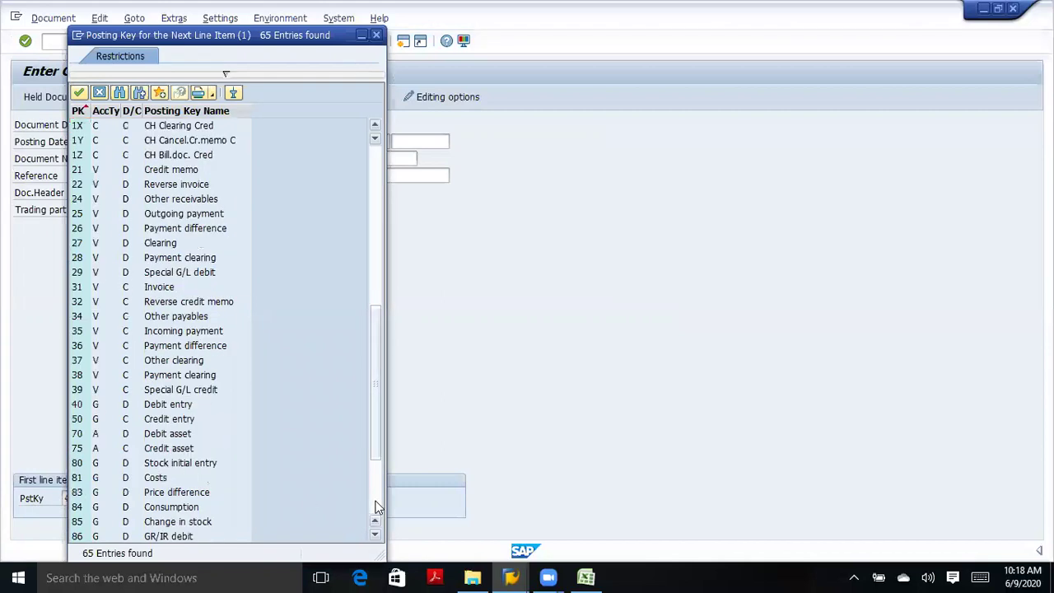
click(92, 407)
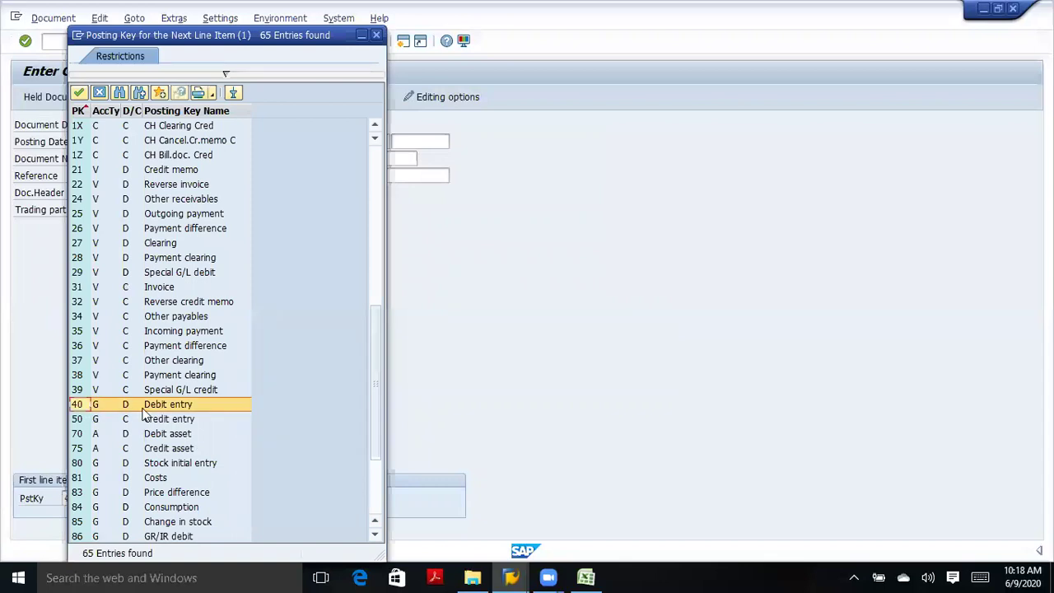
click(80, 420)
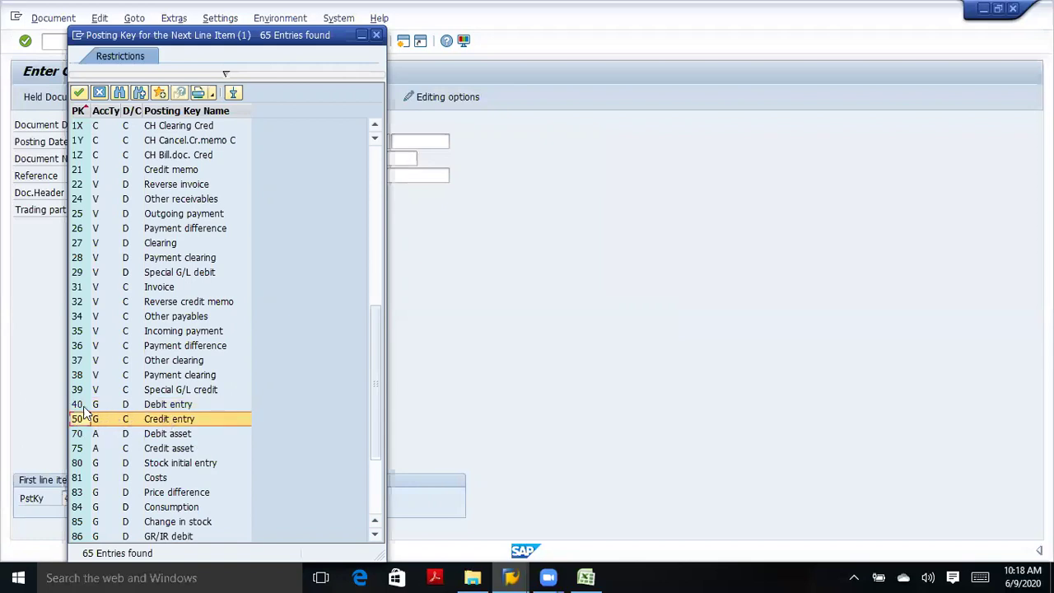
click(375, 37)
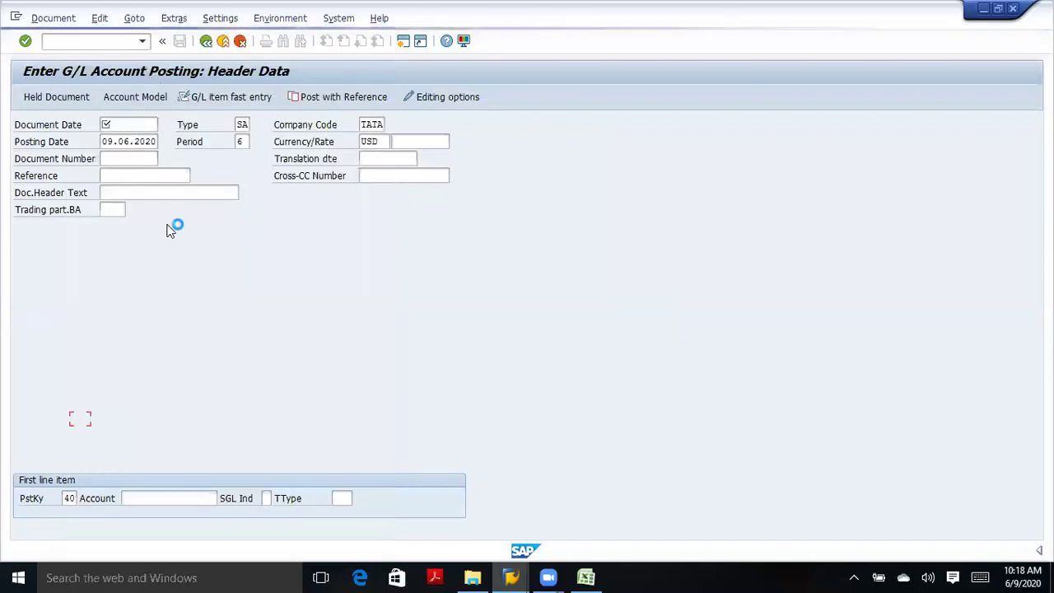
text(40)
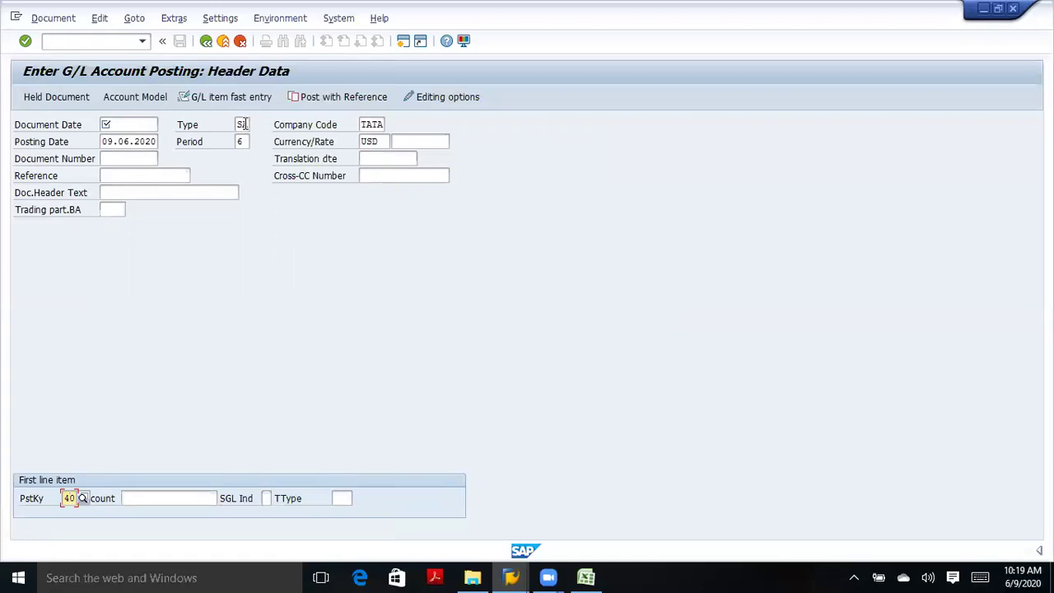
double_click(244, 124)
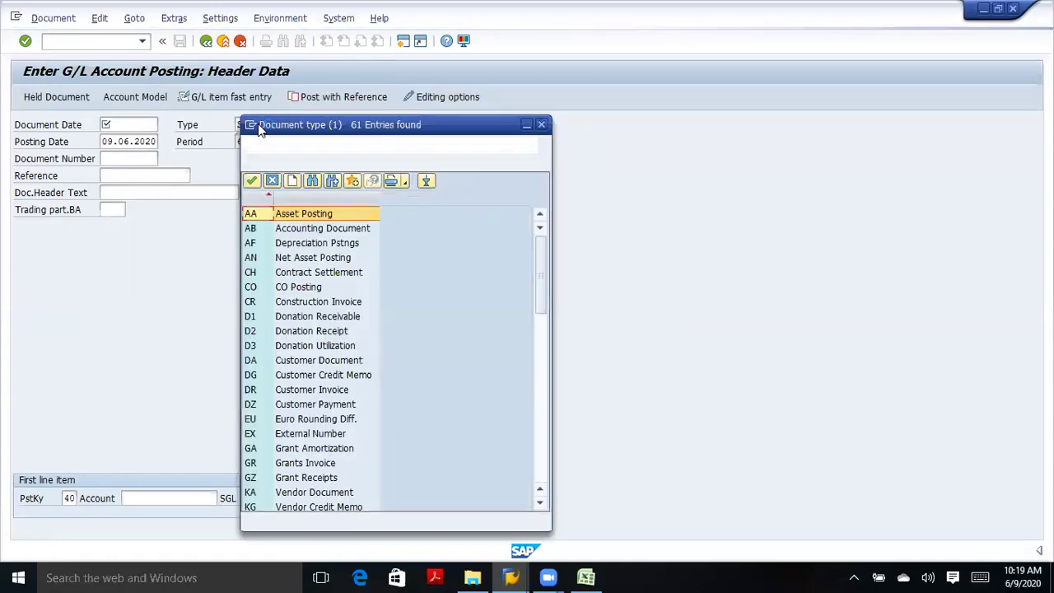
click(258, 233)
click(256, 217)
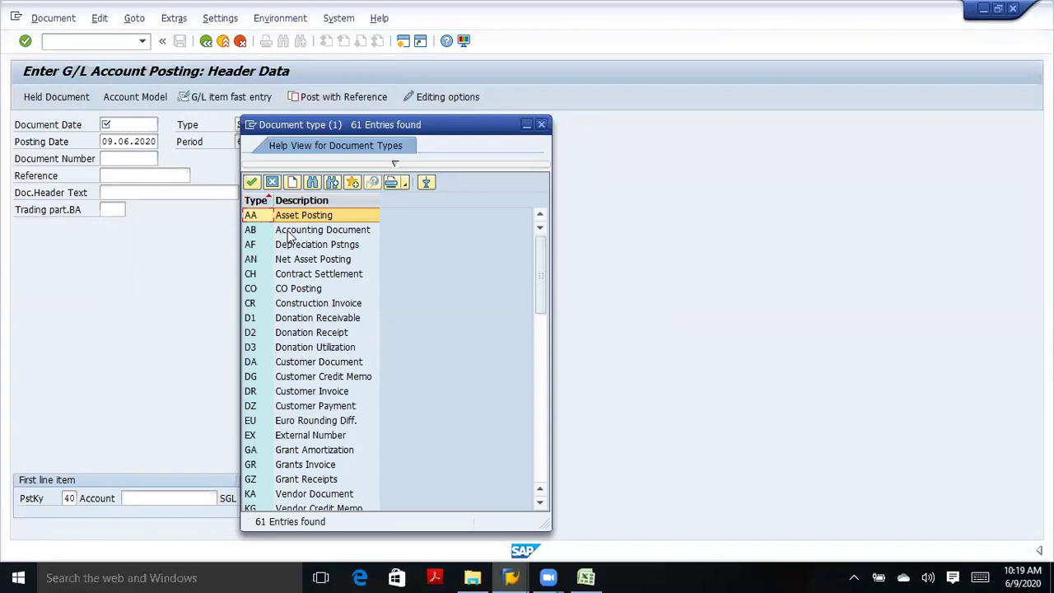
click(289, 230)
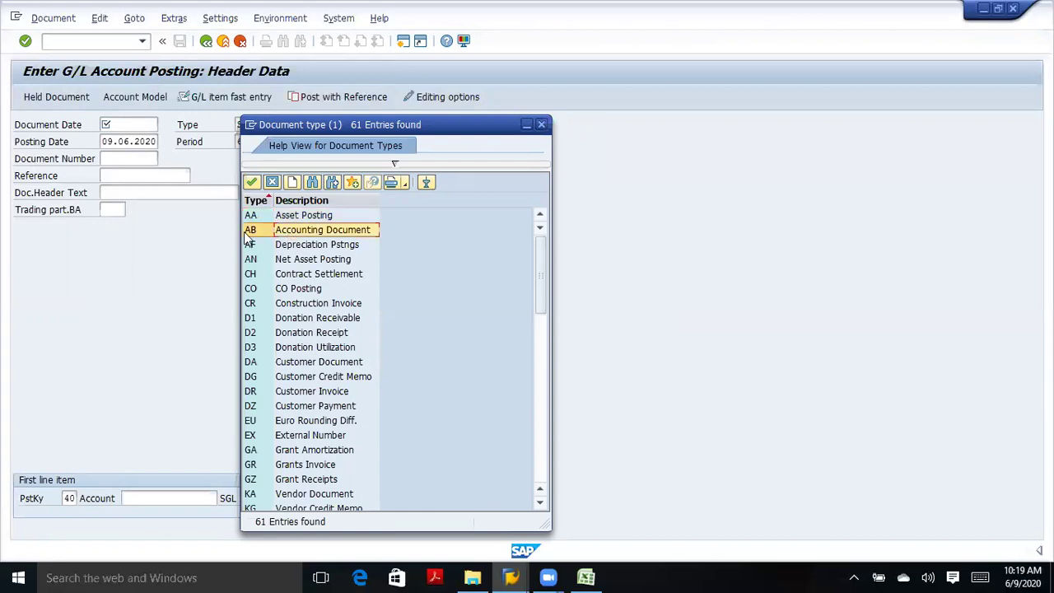
click(305, 247)
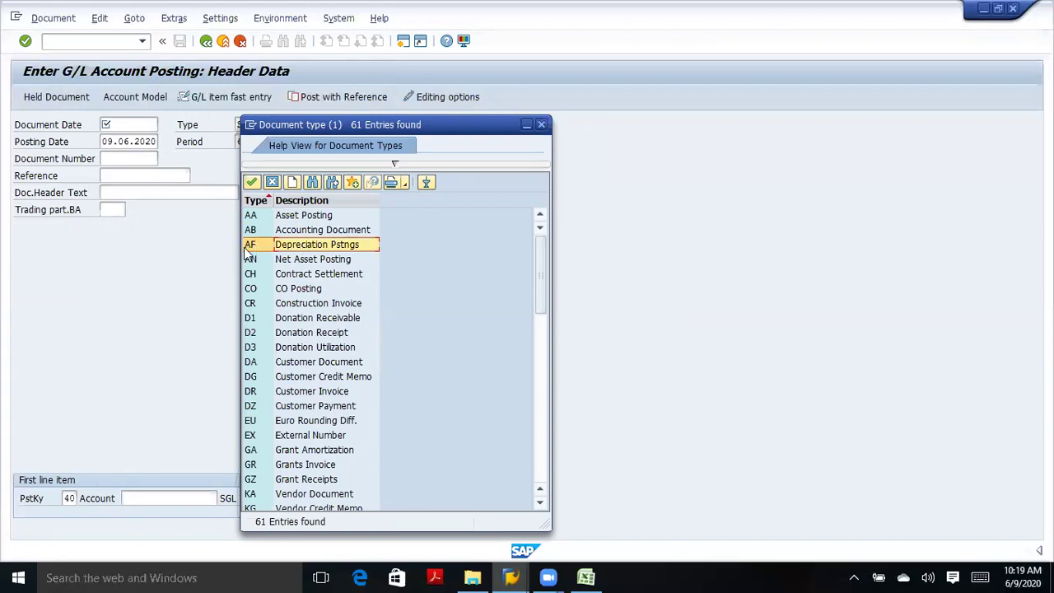
click(286, 262)
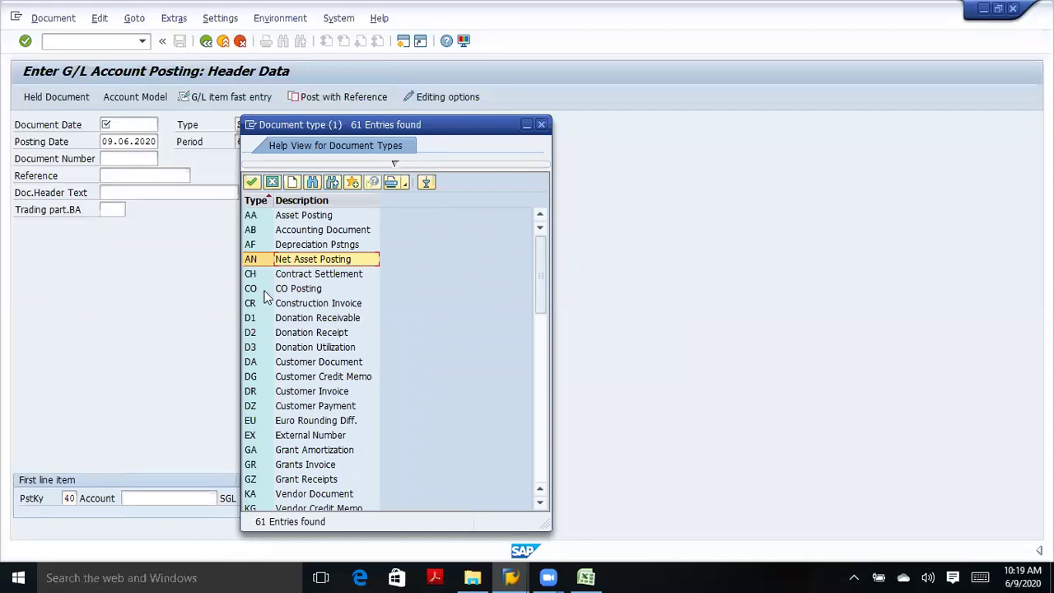
click(260, 392)
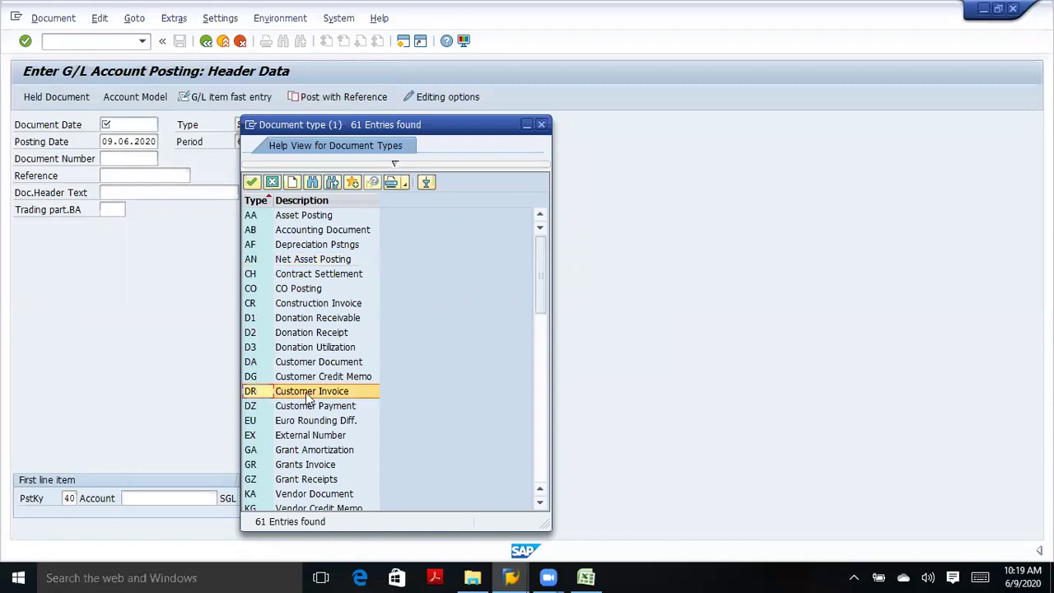
click(266, 411)
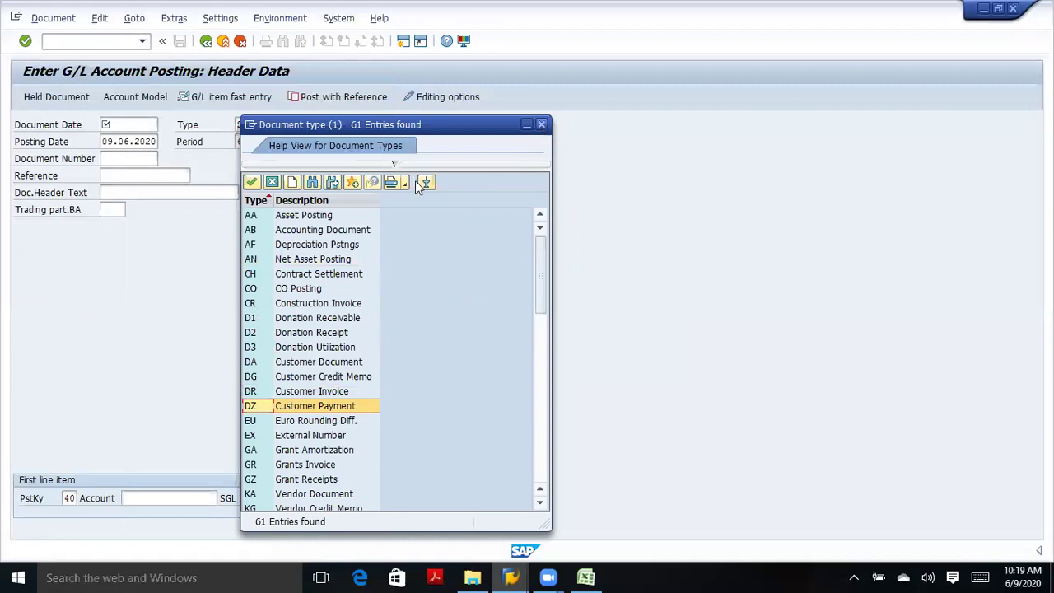
click(539, 467)
click(540, 467)
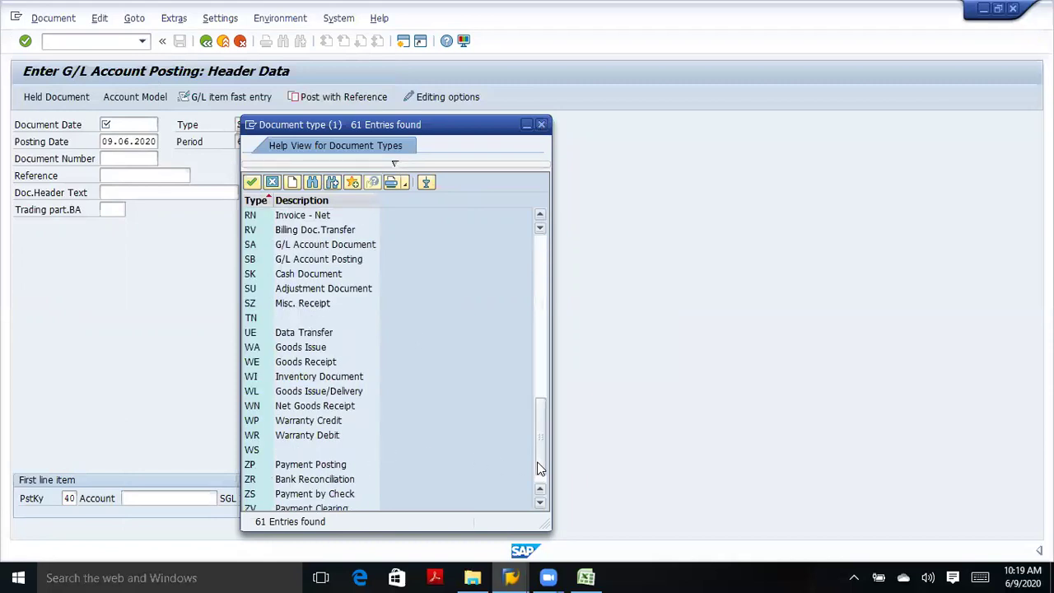
click(255, 247)
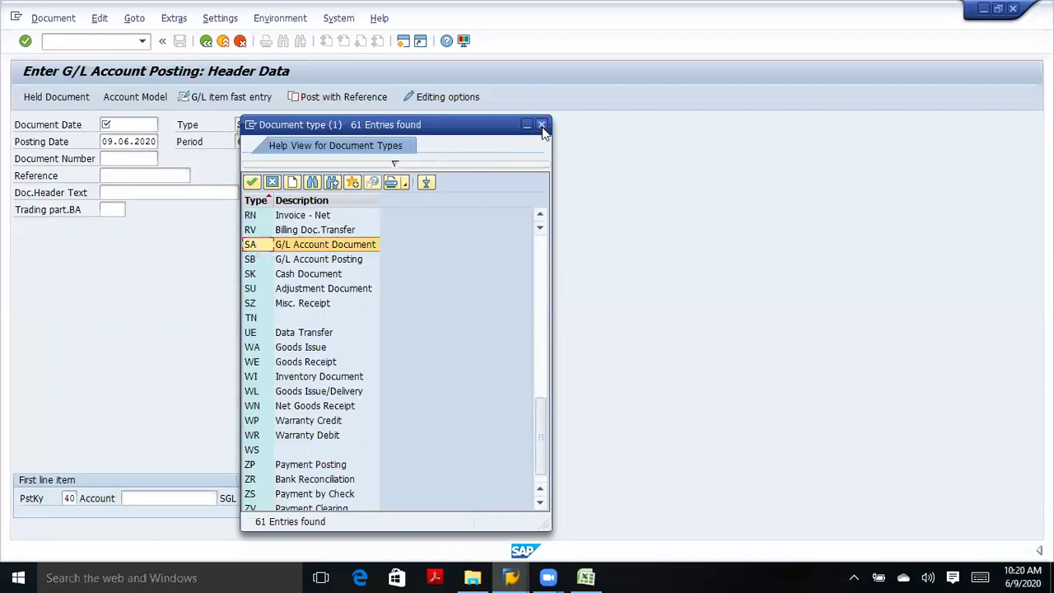
key(Return)
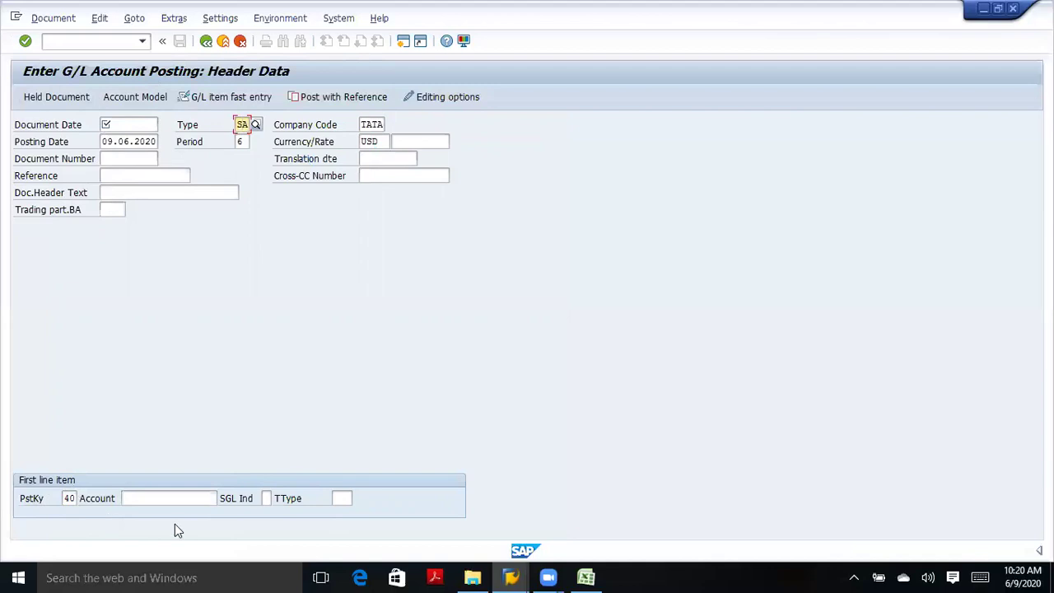
Back in Excel, select the document type codes SA, KR, DR, KZ and DZ in row 37.
click(586, 577)
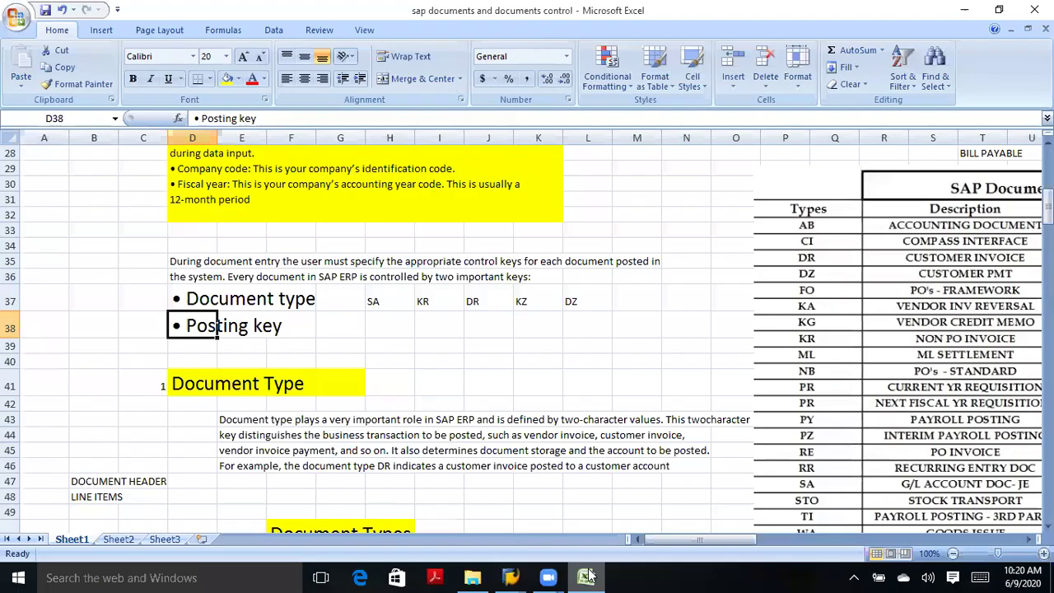
click(197, 298)
click(375, 301)
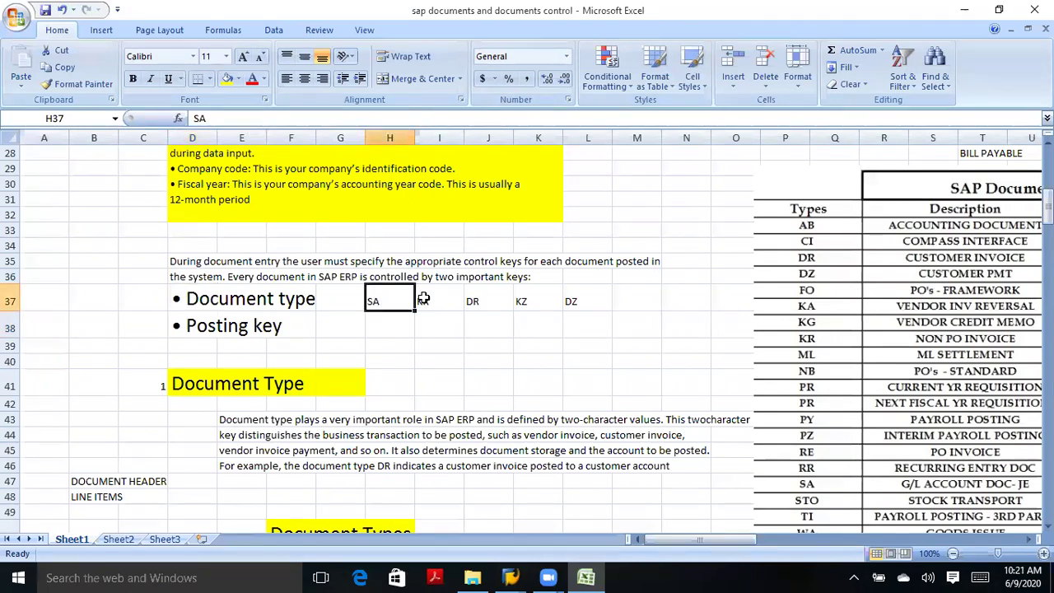
click(422, 299)
click(484, 305)
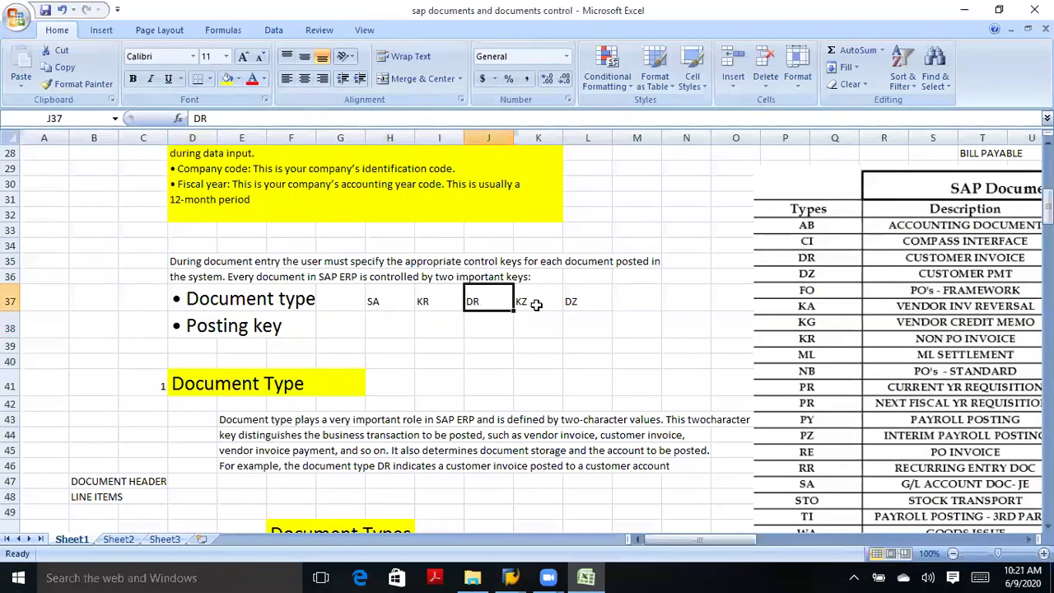
click(536, 305)
click(565, 301)
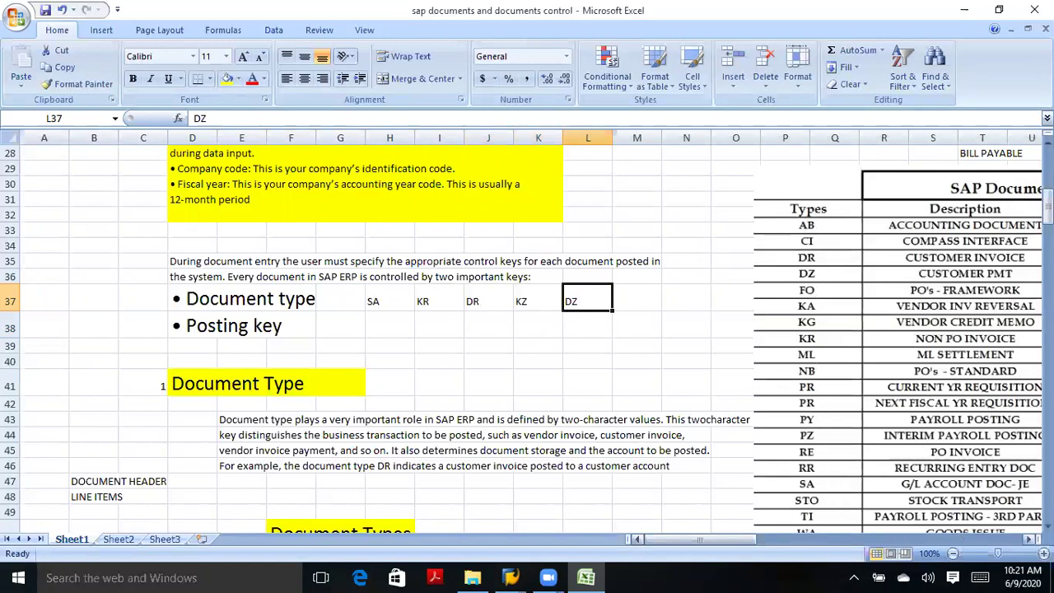
scroll(532, 336, right, 7)
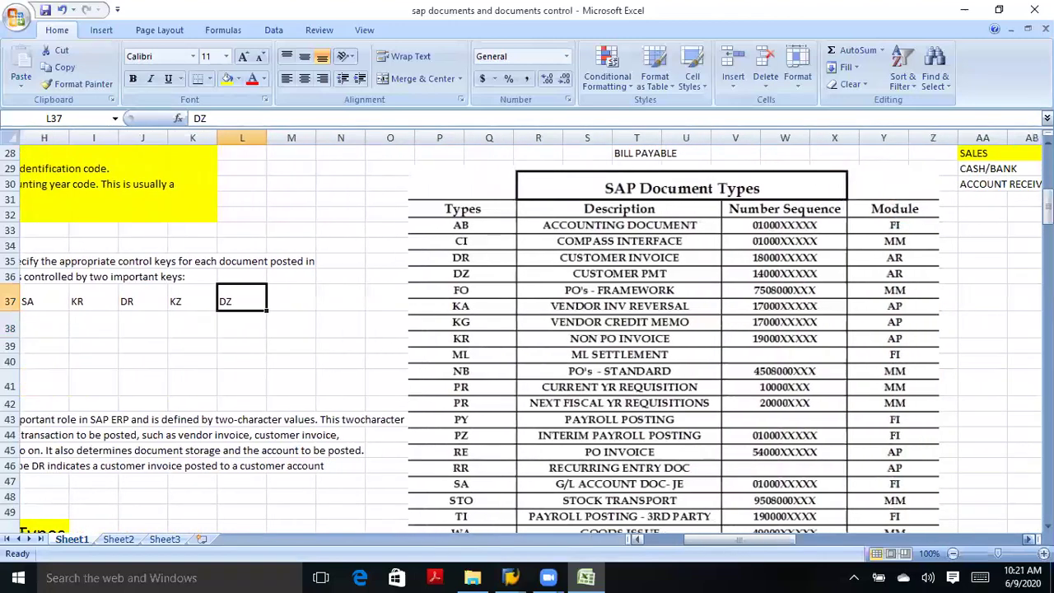
scroll(532, 337, down, 2)
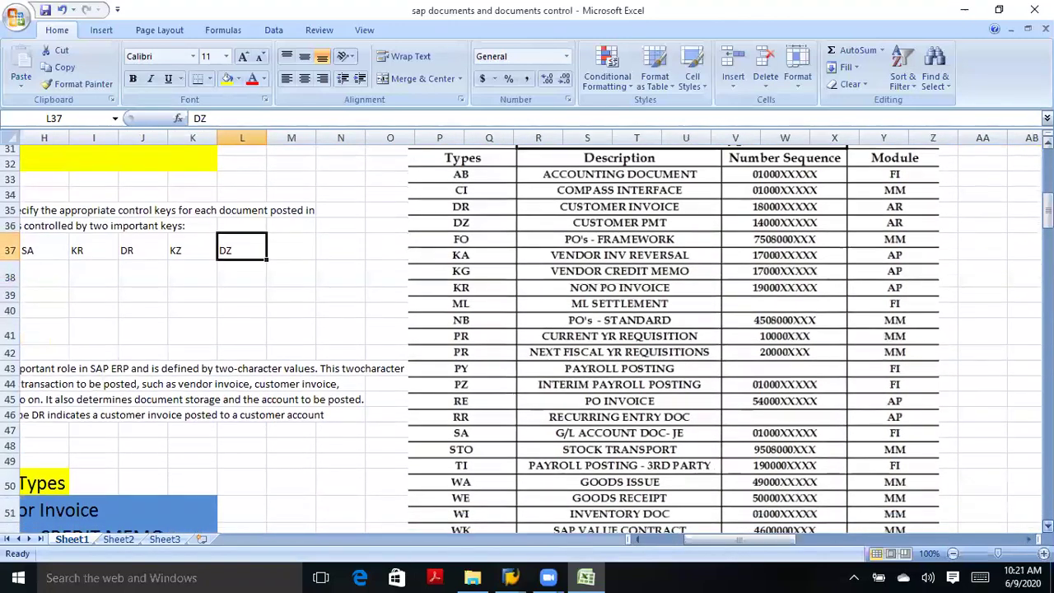
scroll(958, 419, down, 2)
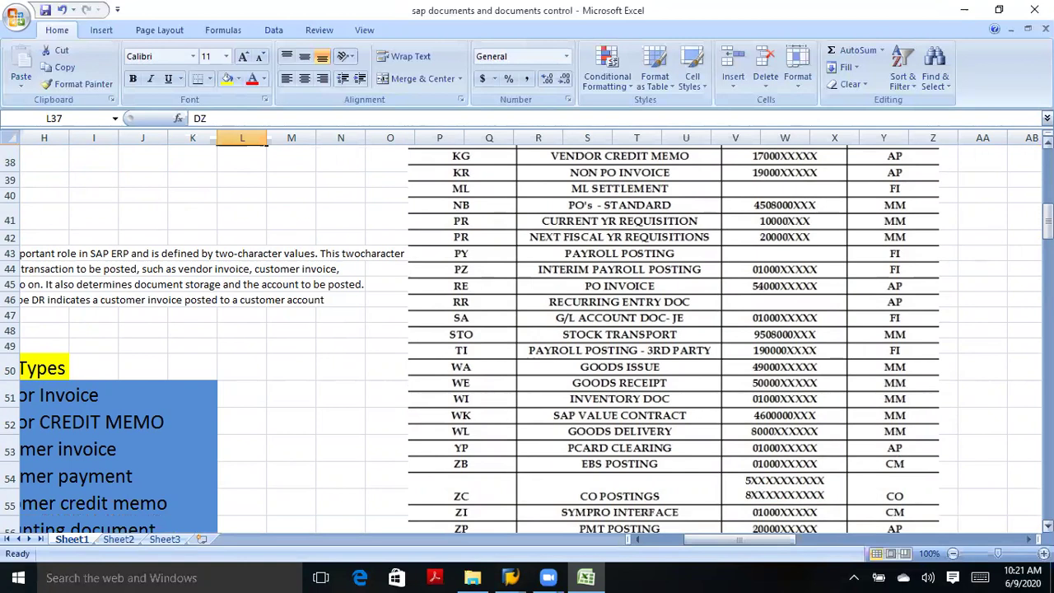
scroll(527, 329, down, 13)
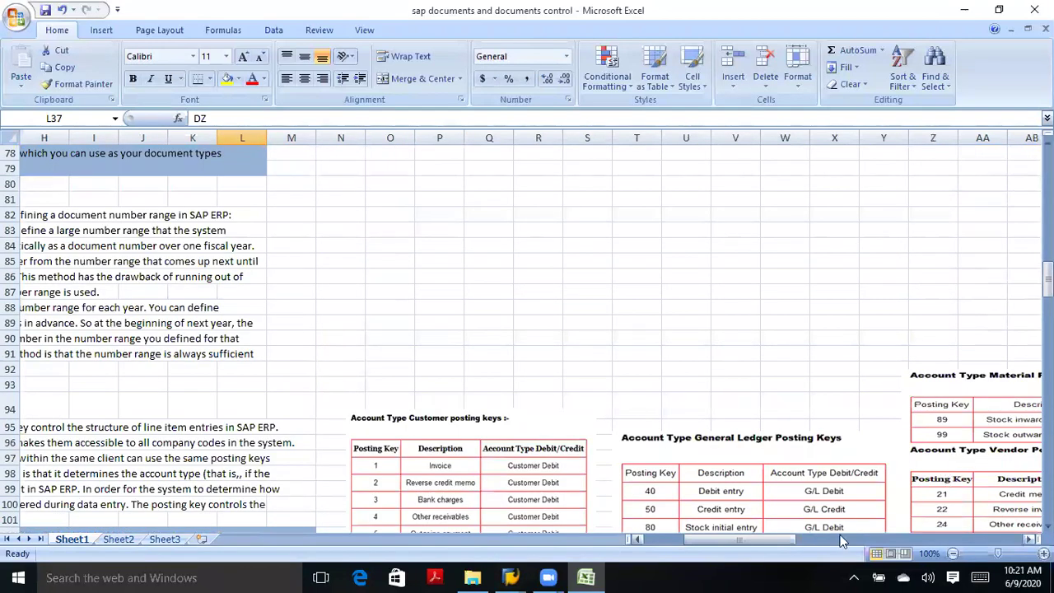
click(653, 536)
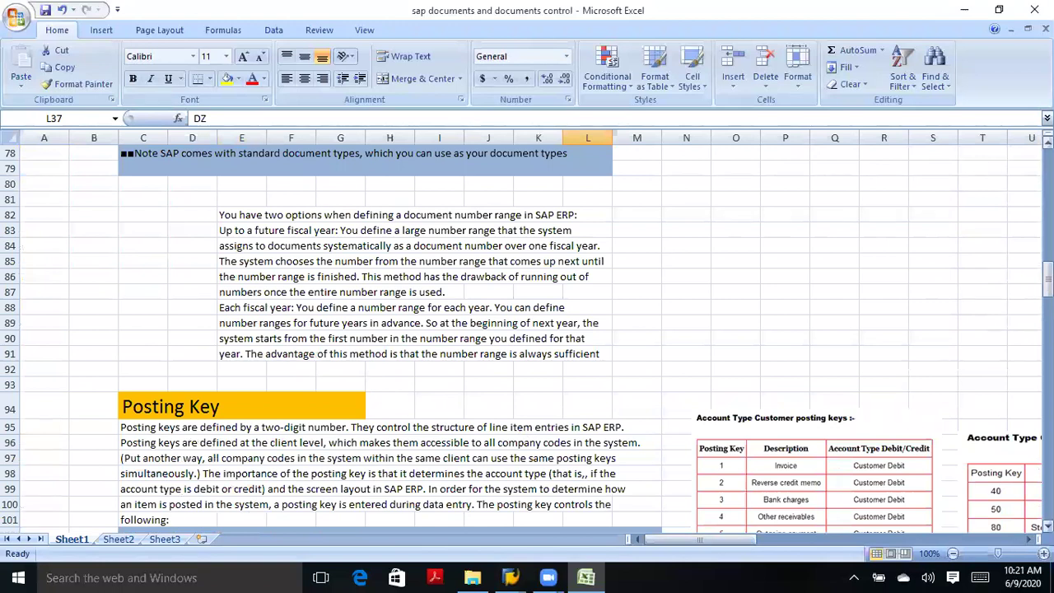
scroll(527, 337, up, 7)
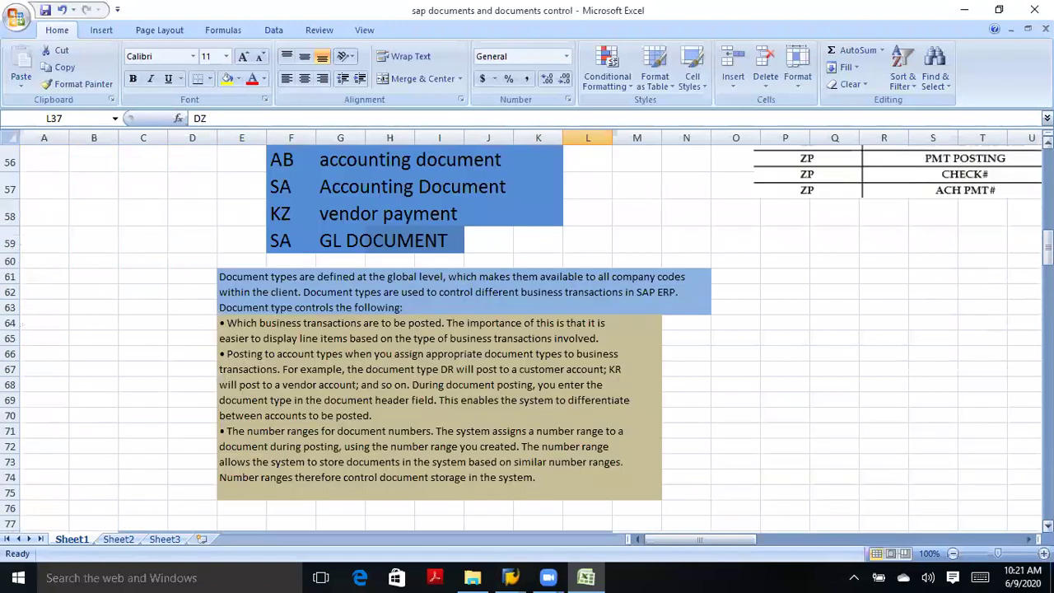
scroll(527, 338, up, 6)
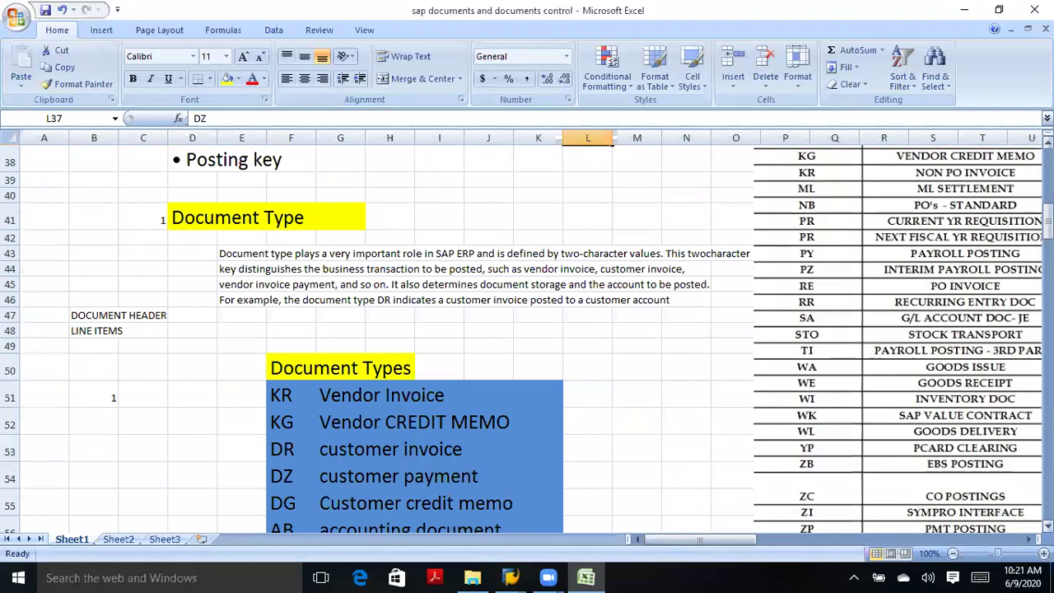
scroll(527, 338, up, 8)
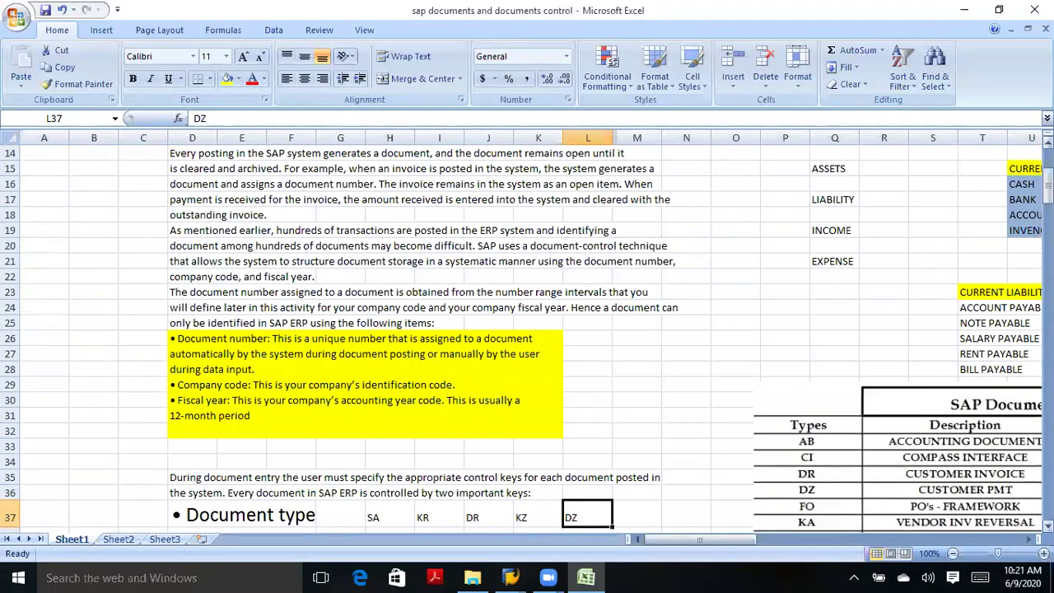
scroll(527, 337, down, 3)
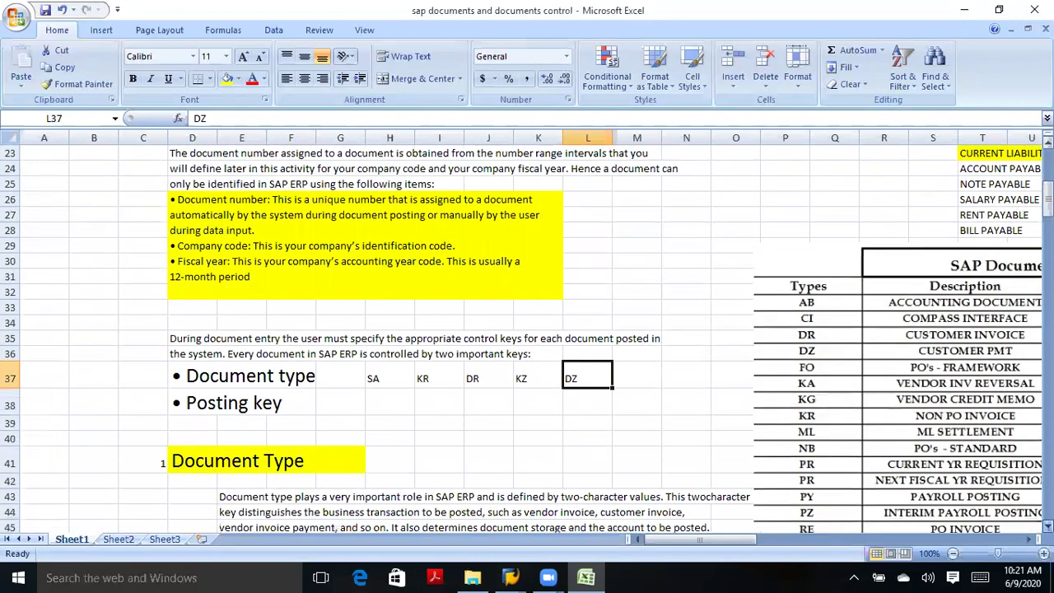
scroll(526, 337, down, 1)
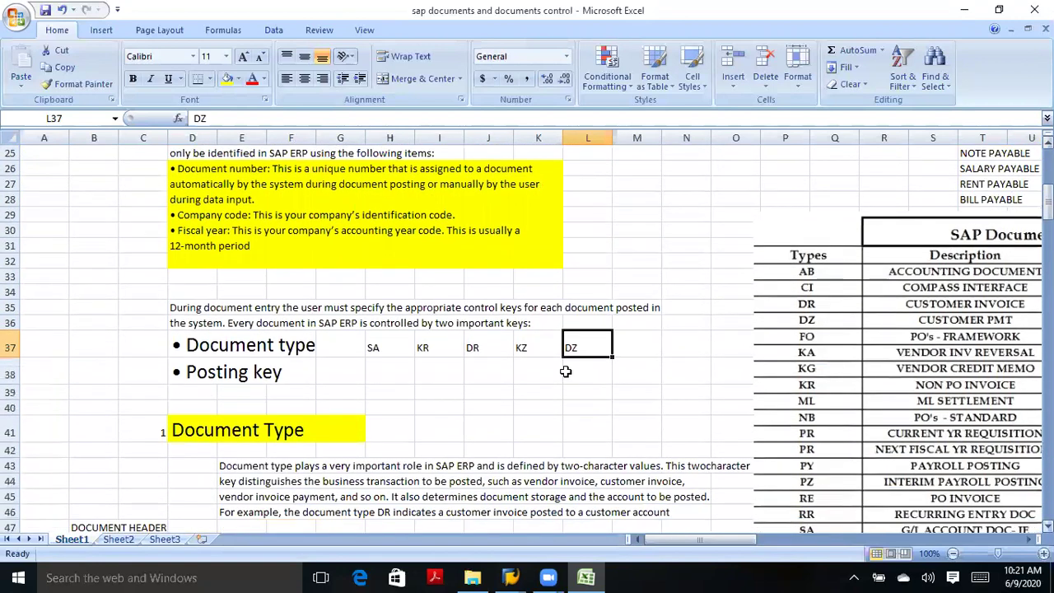
click(228, 350)
click(200, 347)
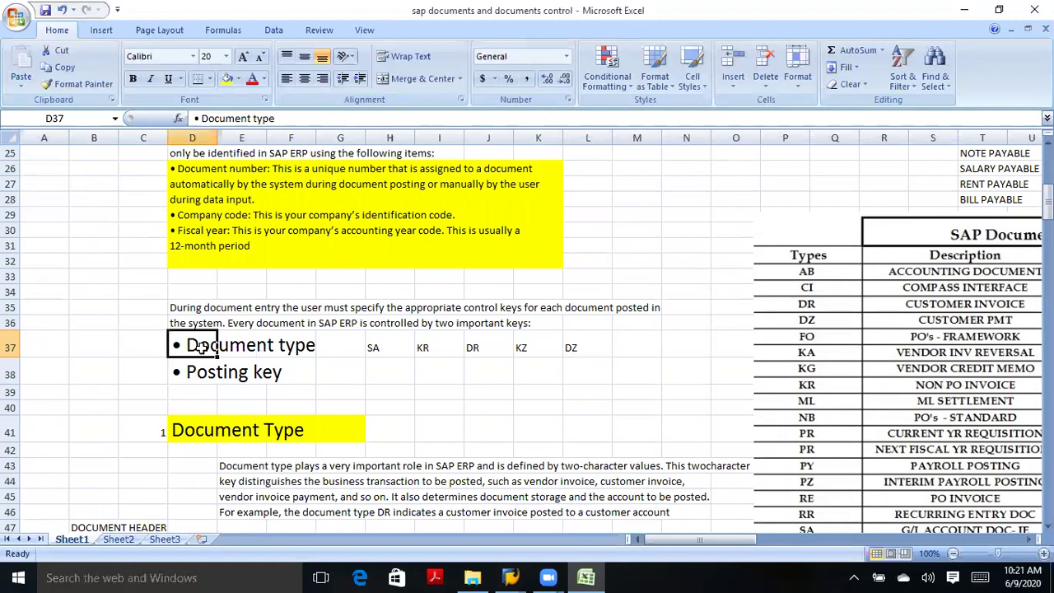
click(200, 375)
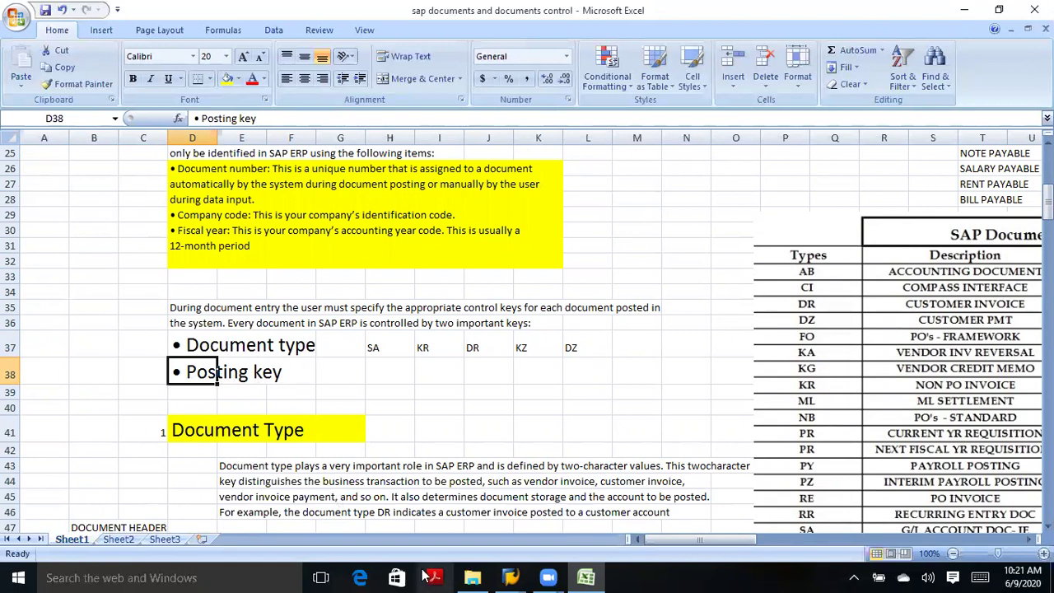
Leave the TATA G/L posting screen for SAP Easy Access without posting, then return to Excel.
click(501, 574)
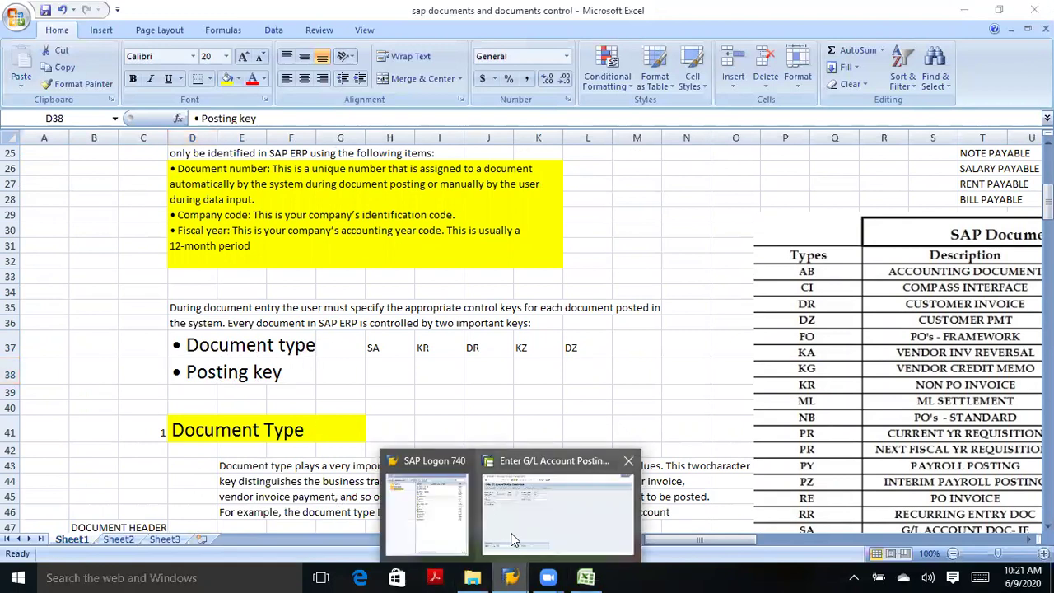
click(513, 536)
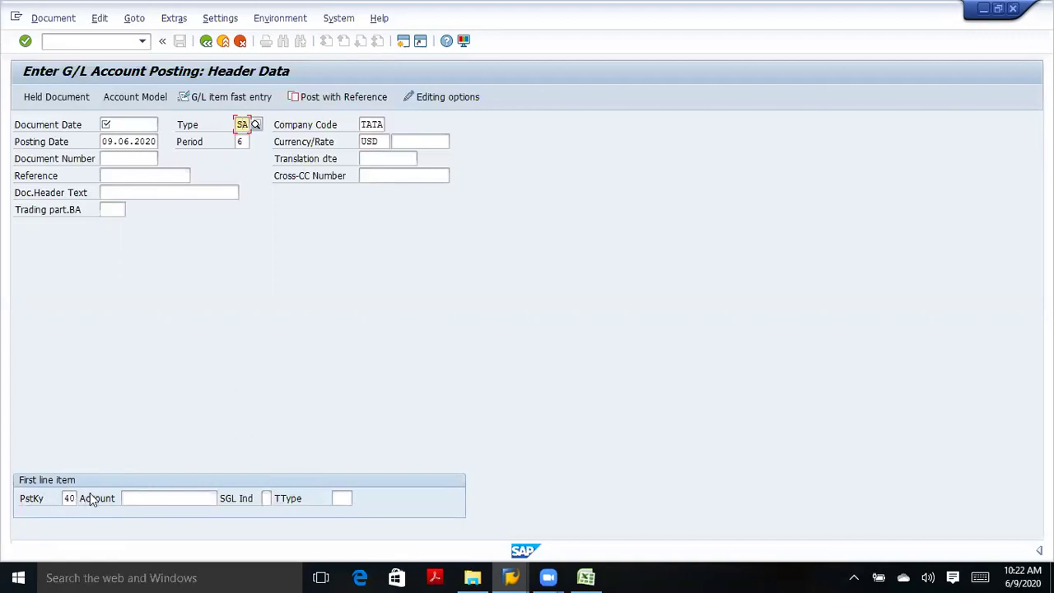
click(205, 41)
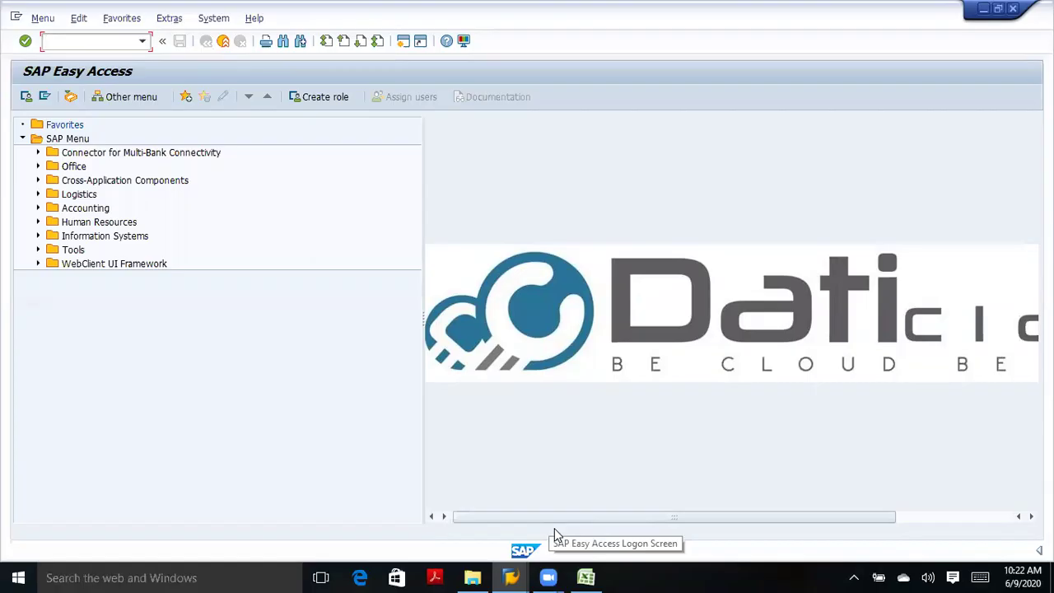
key(alt+Tab)
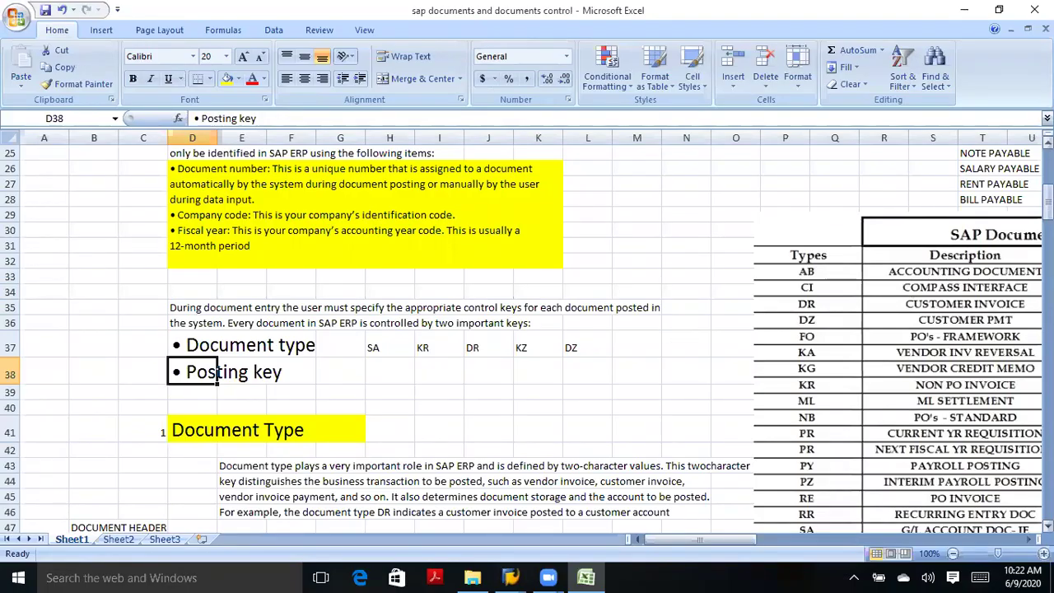
Review the posting key example: purchases debited 100 and vendor account credited 100.
scroll(1011, 181, up, 8)
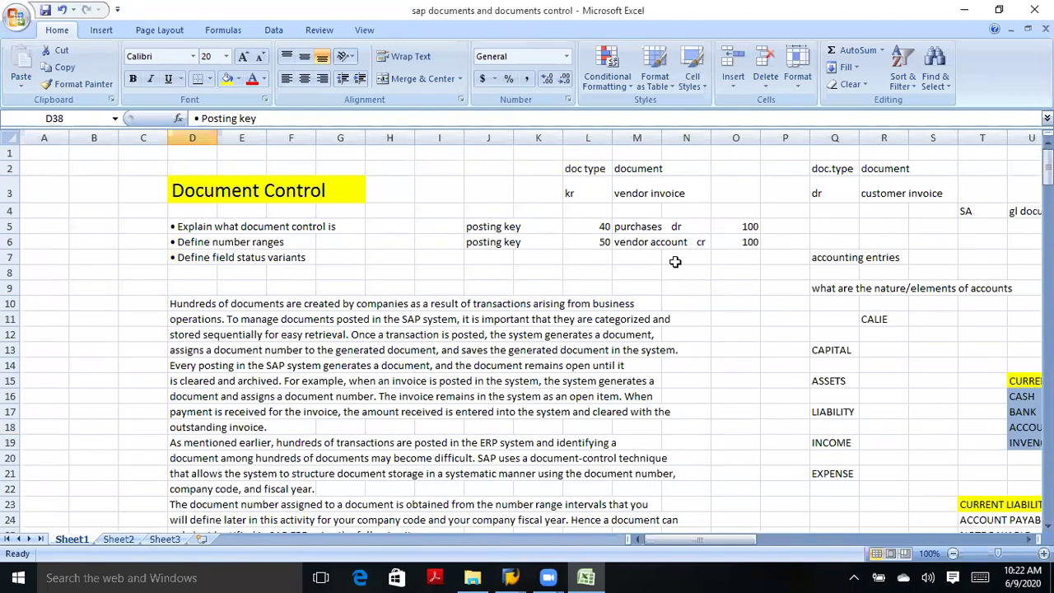
click(646, 231)
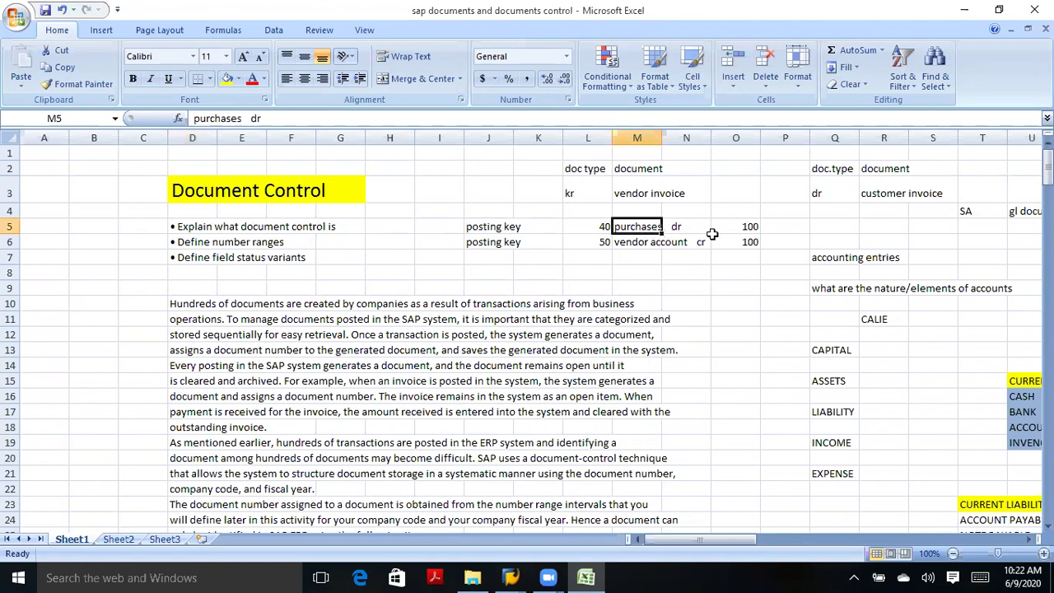
click(735, 228)
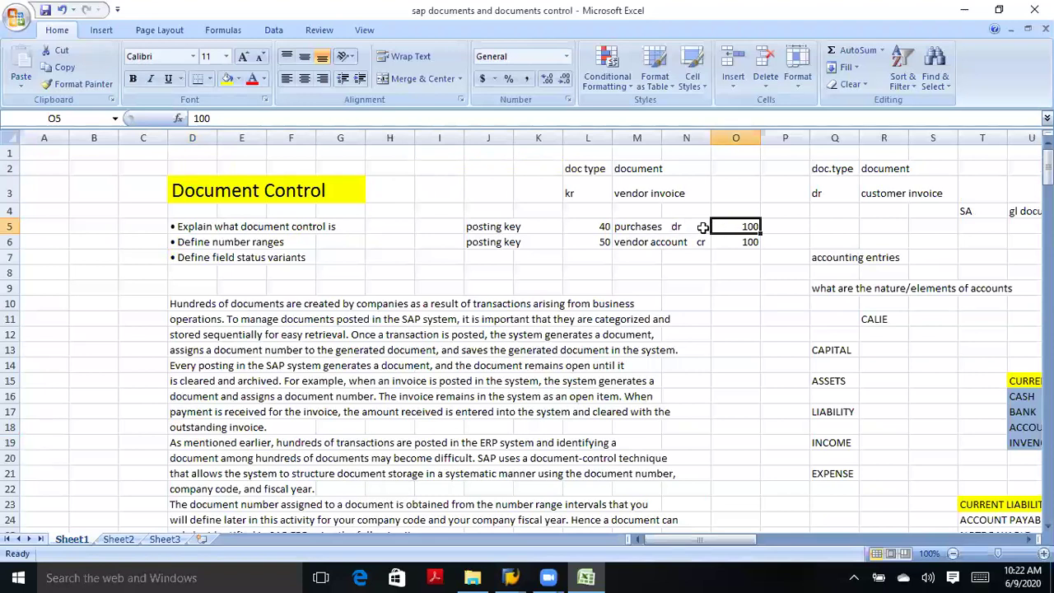
drag(640, 228, 737, 234)
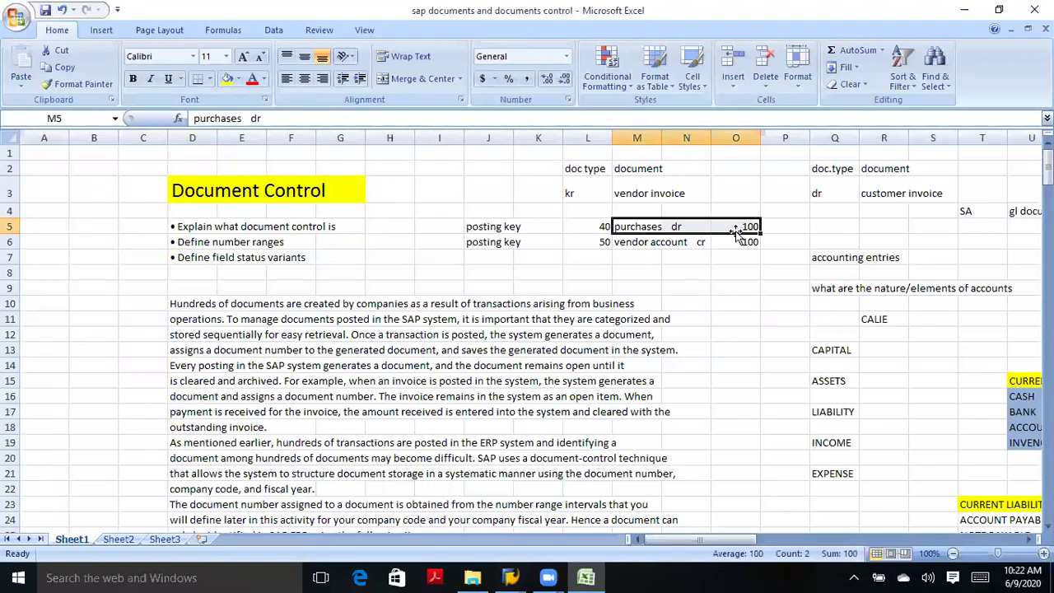
click(639, 240)
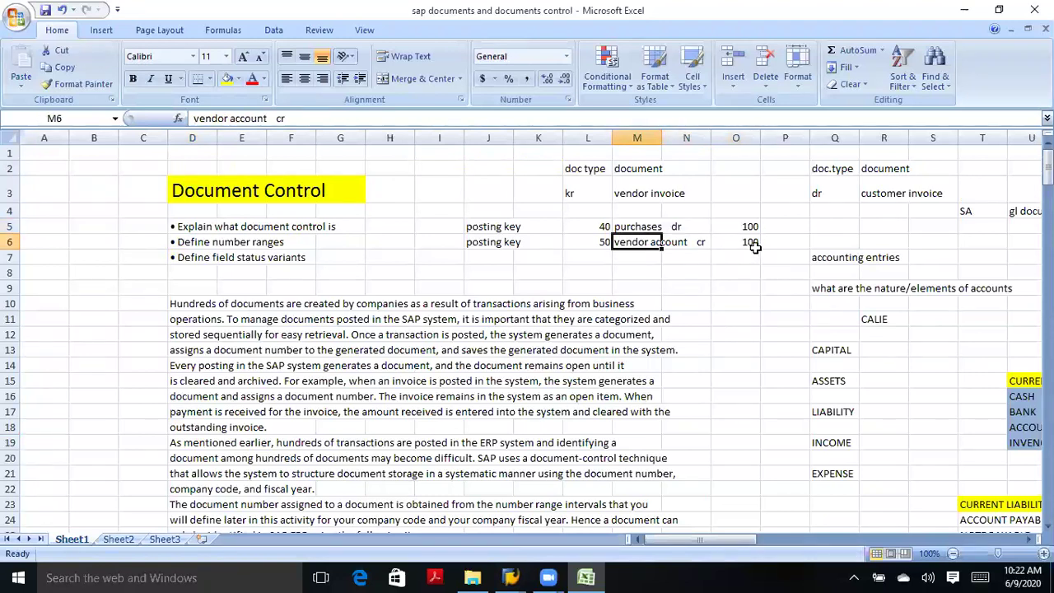
click(754, 246)
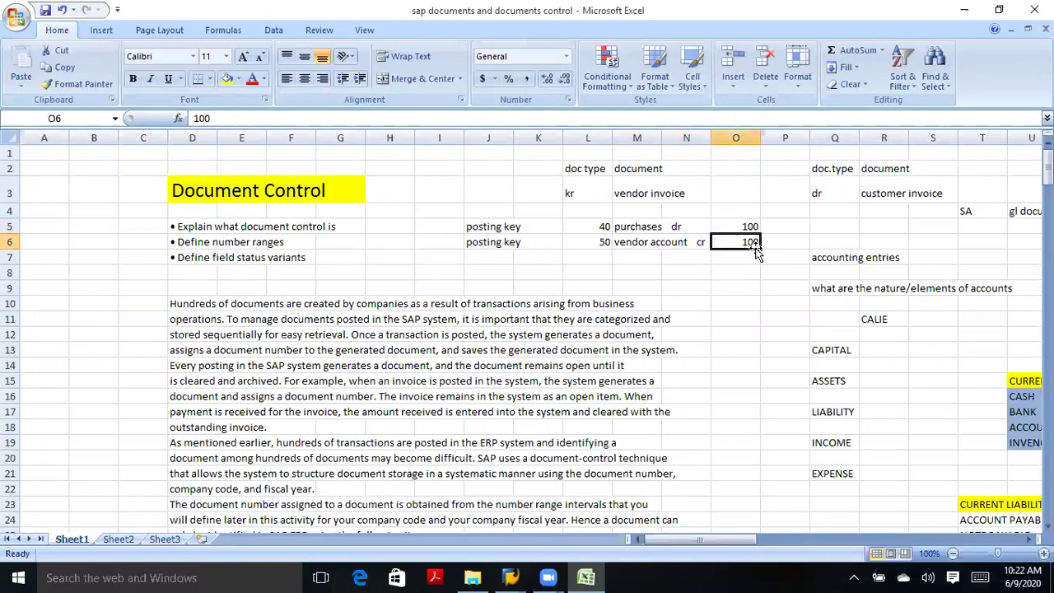
click(598, 228)
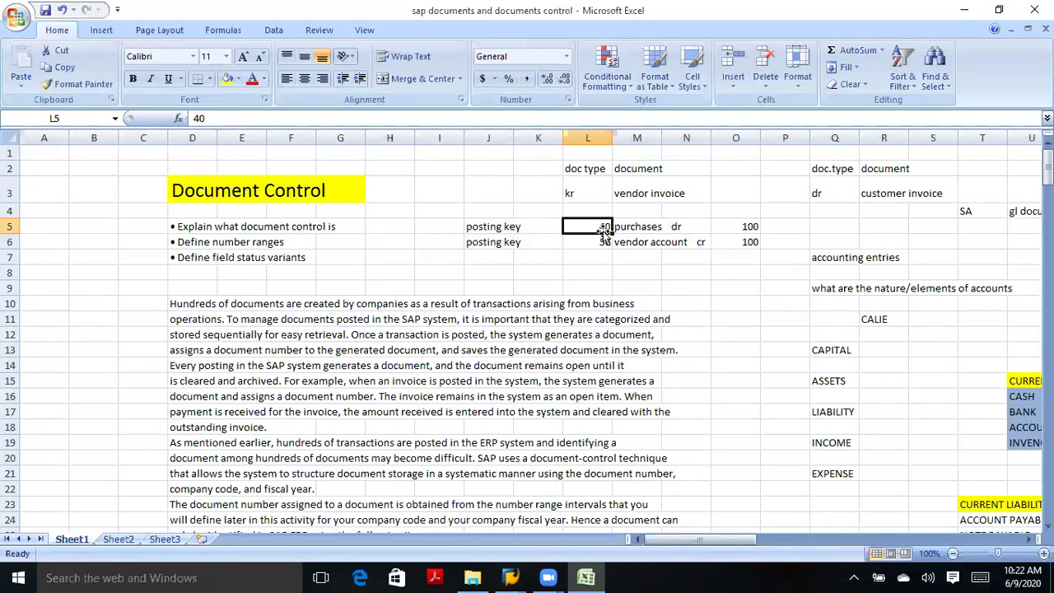
Mark purchases 'dr' in N5 and vendor account 'cr' in N6, comparing keys 40 and 50.
click(675, 226)
text(dr)
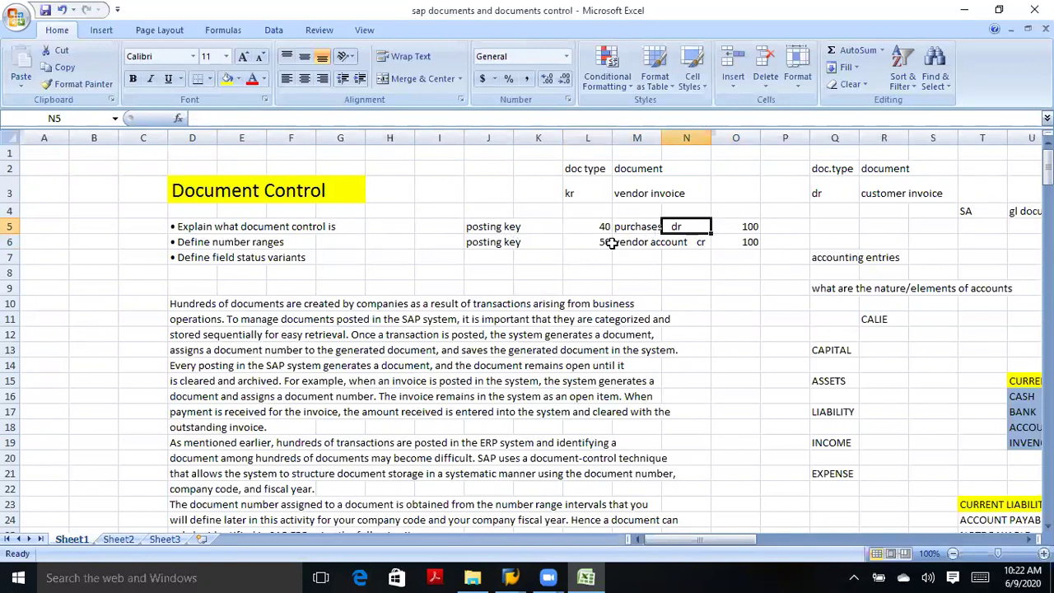
click(597, 242)
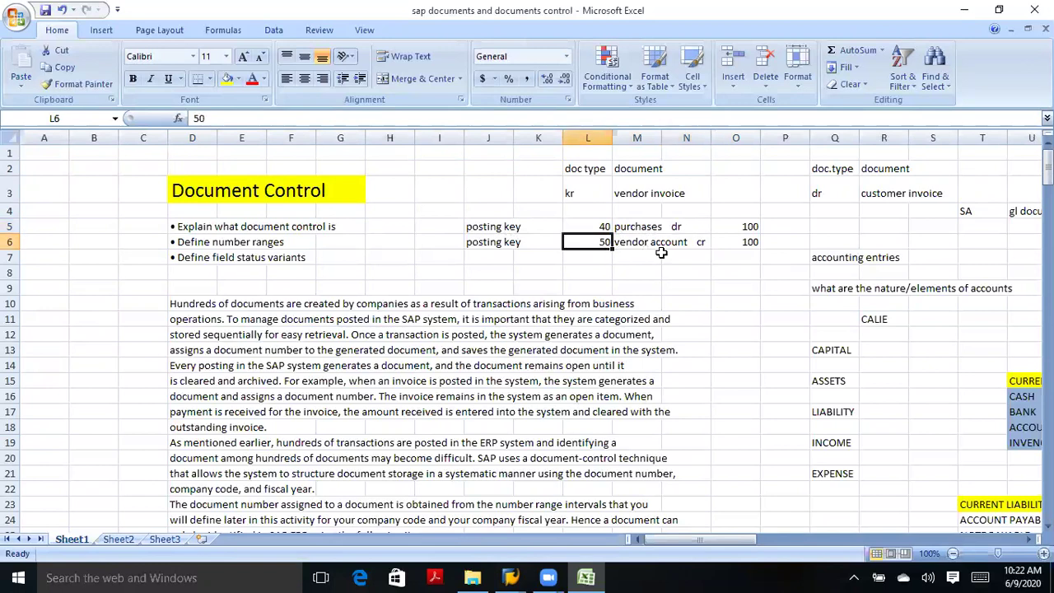
click(710, 242)
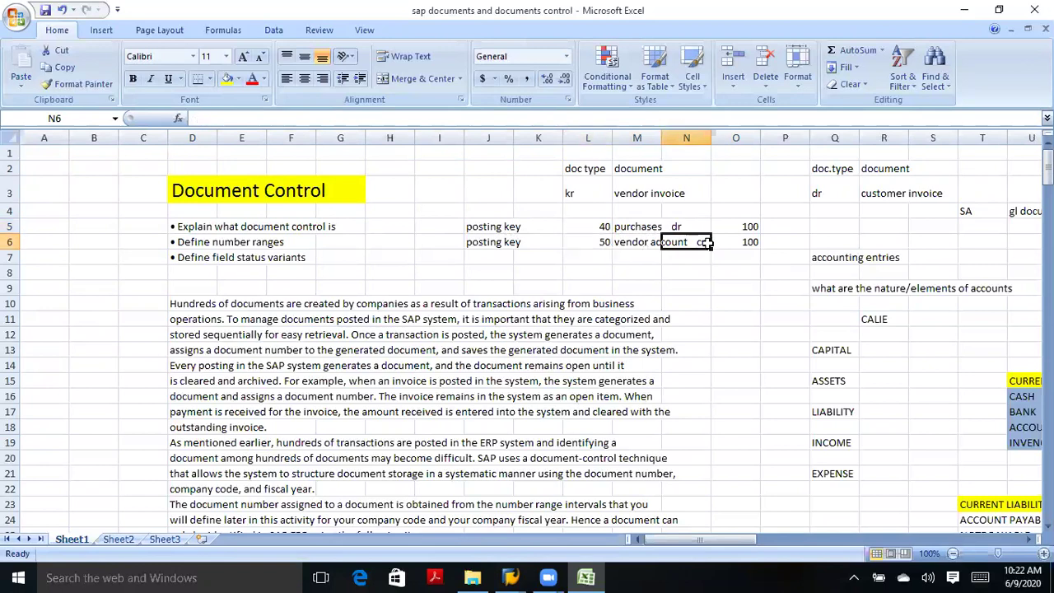
text(cr)
click(591, 227)
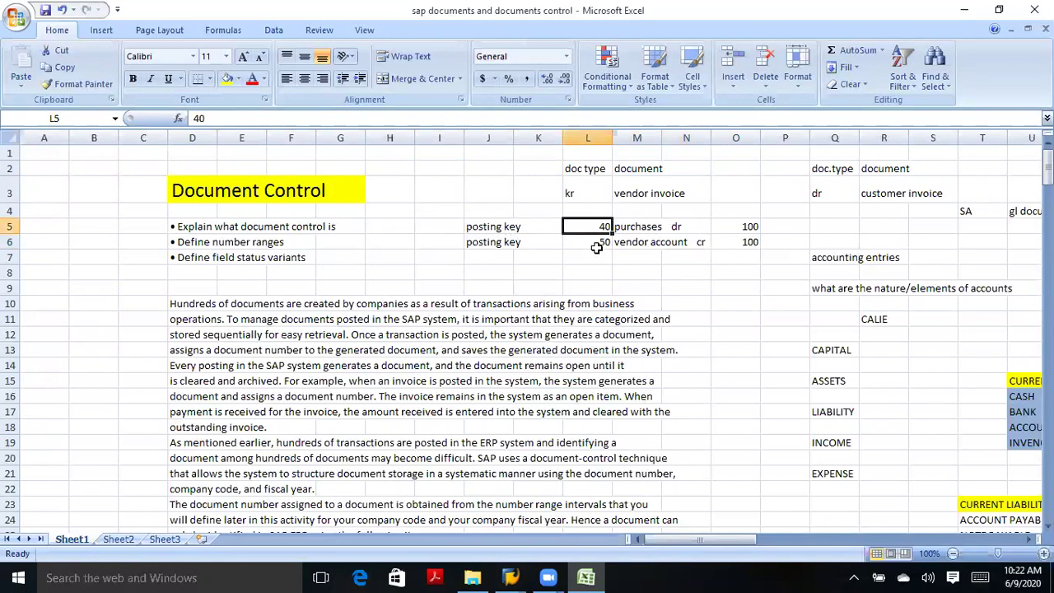
click(596, 244)
click(590, 228)
click(596, 244)
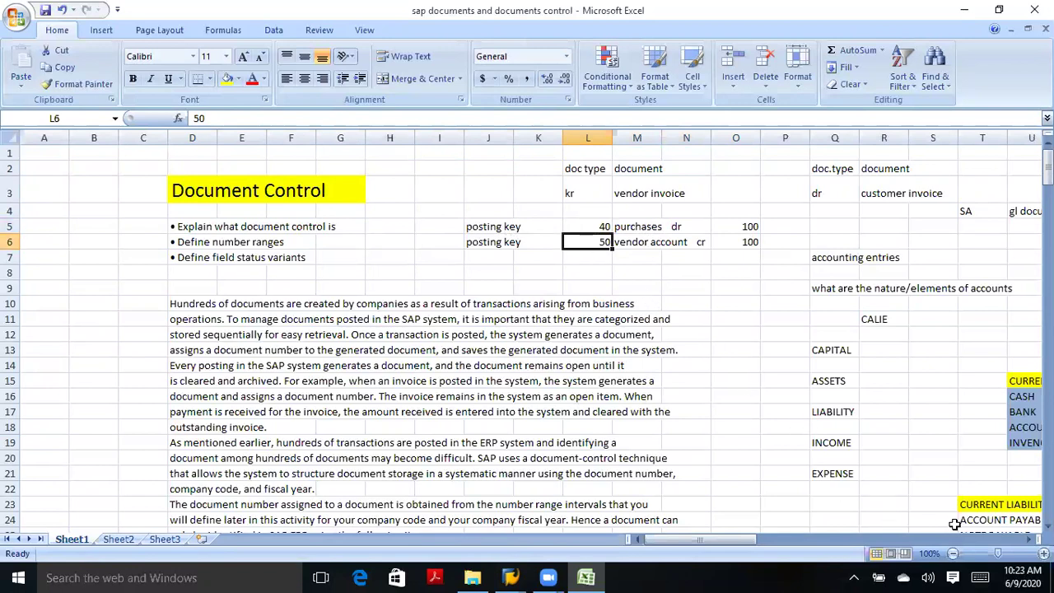
Scroll down and right to the SAP Document Types table and the Rules of Debit and Credit block.
scroll(527, 338, down, 2)
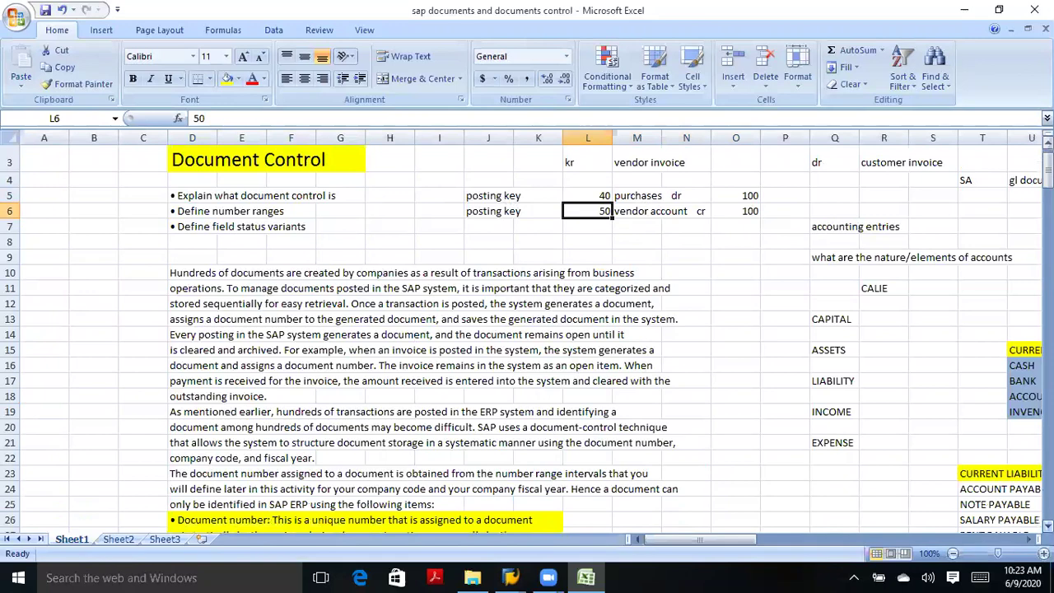
scroll(527, 337, down, 2)
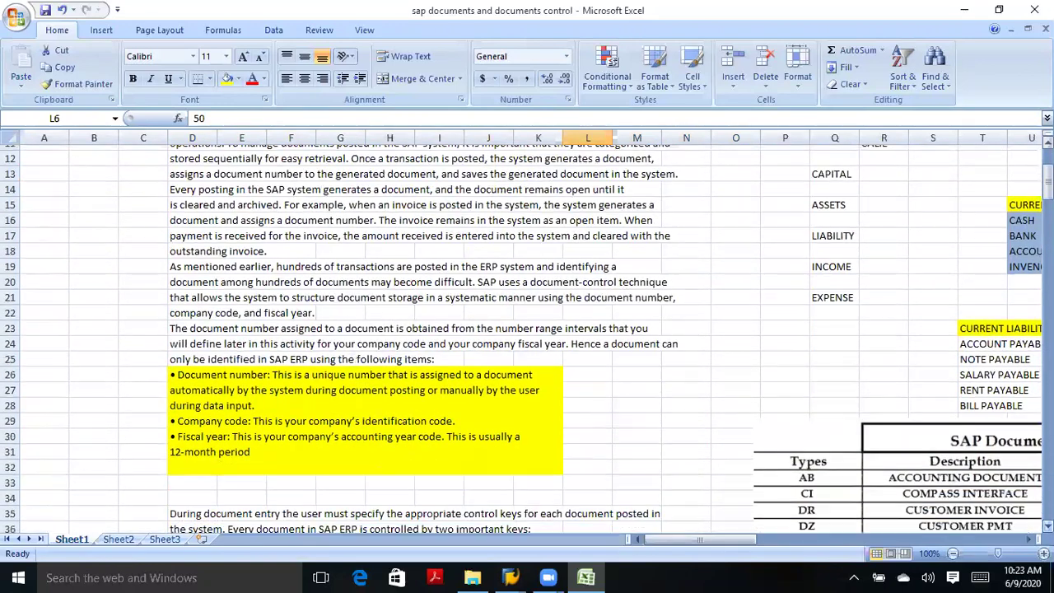
scroll(527, 338, right, 3)
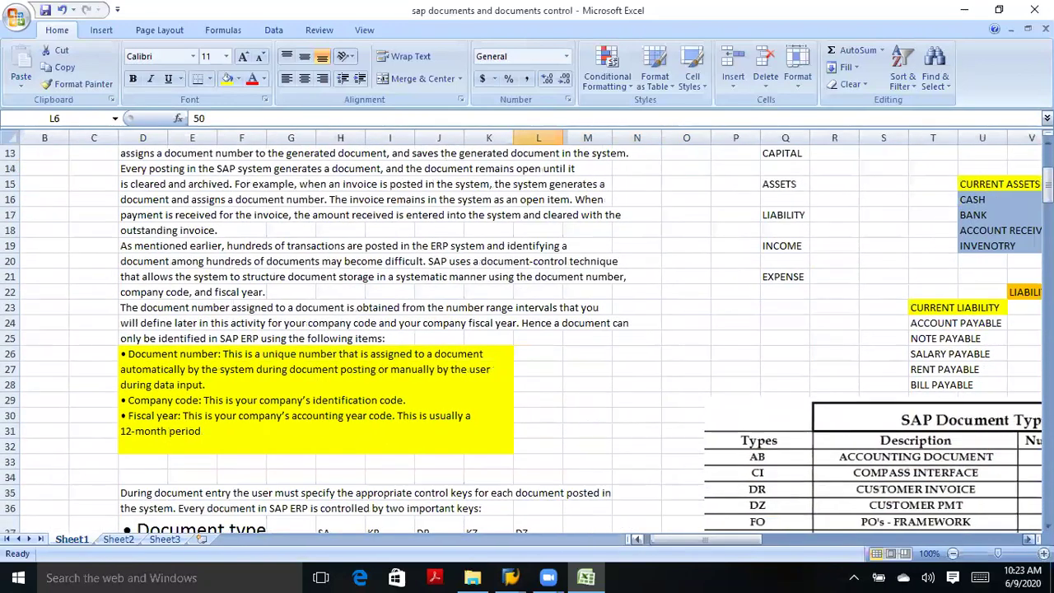
scroll(527, 337, right, 3)
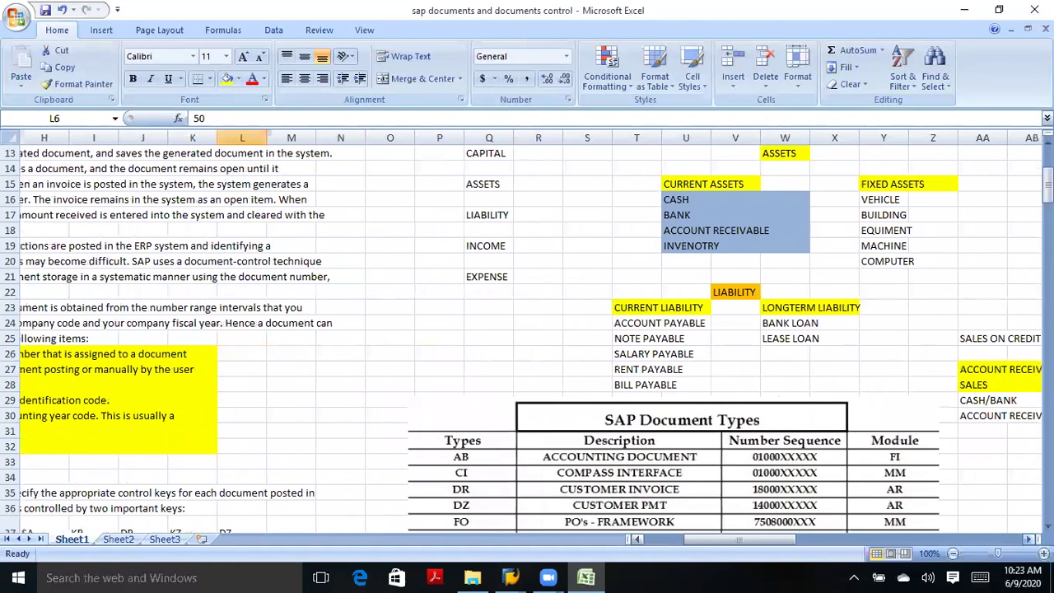
scroll(527, 337, right, 1)
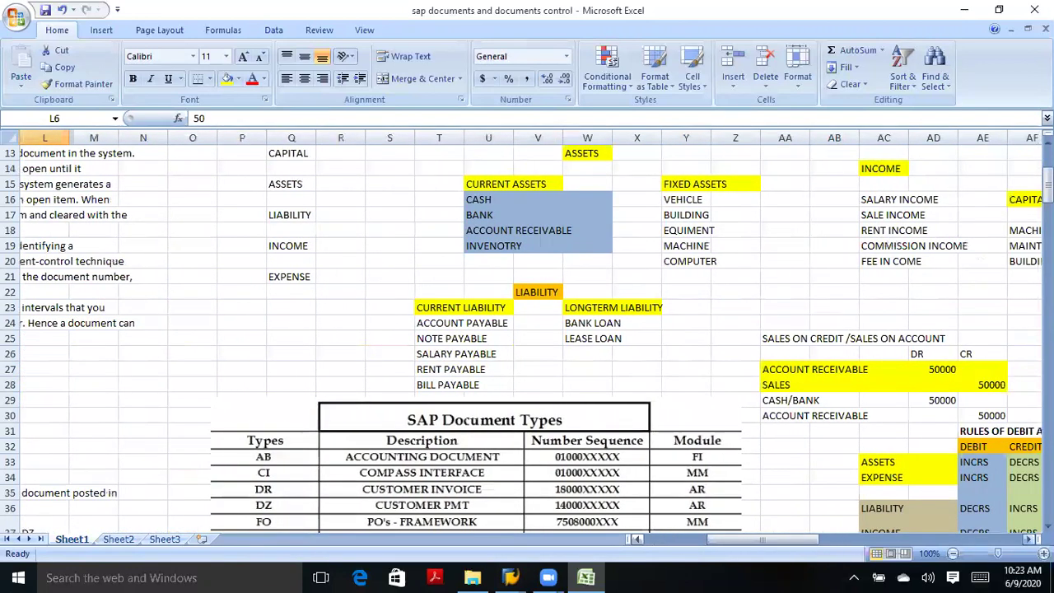
scroll(526, 338, right, 1)
scroll(526, 338, right, 1)
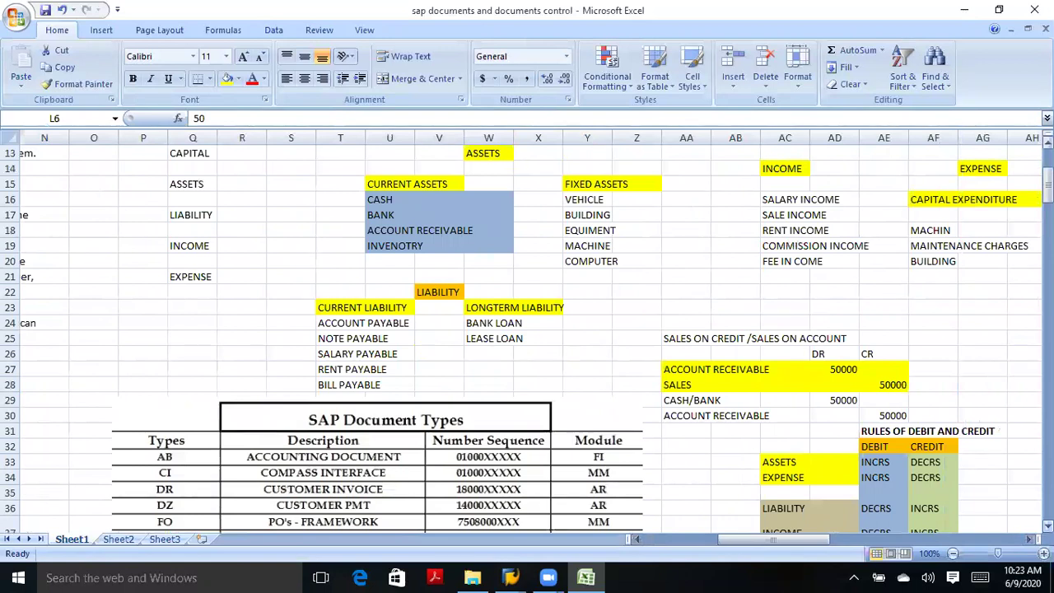
scroll(527, 337, down, 3)
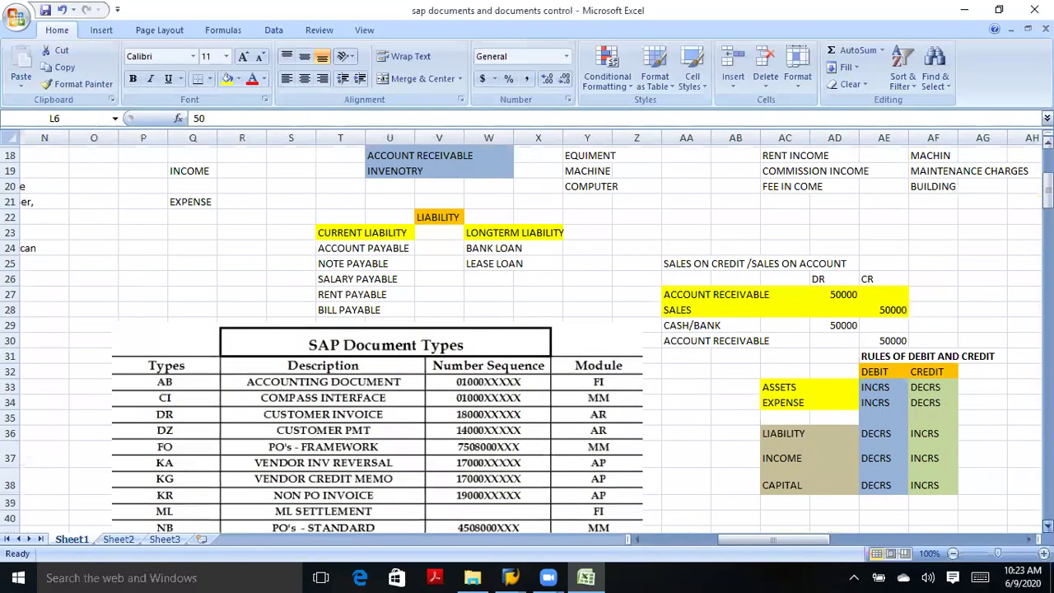
scroll(526, 338, down, 1)
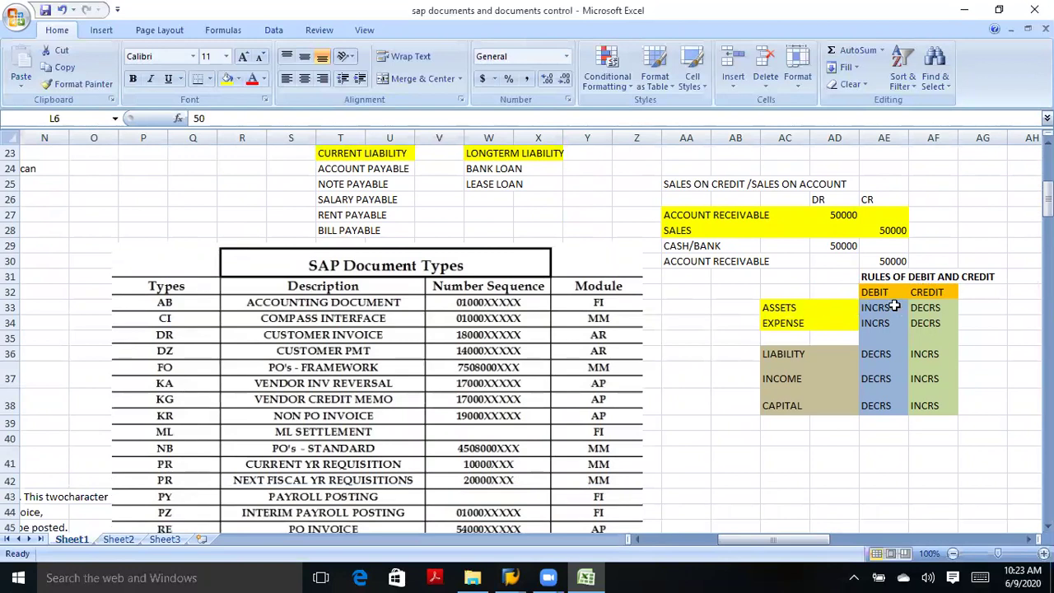
click(890, 308)
click(880, 293)
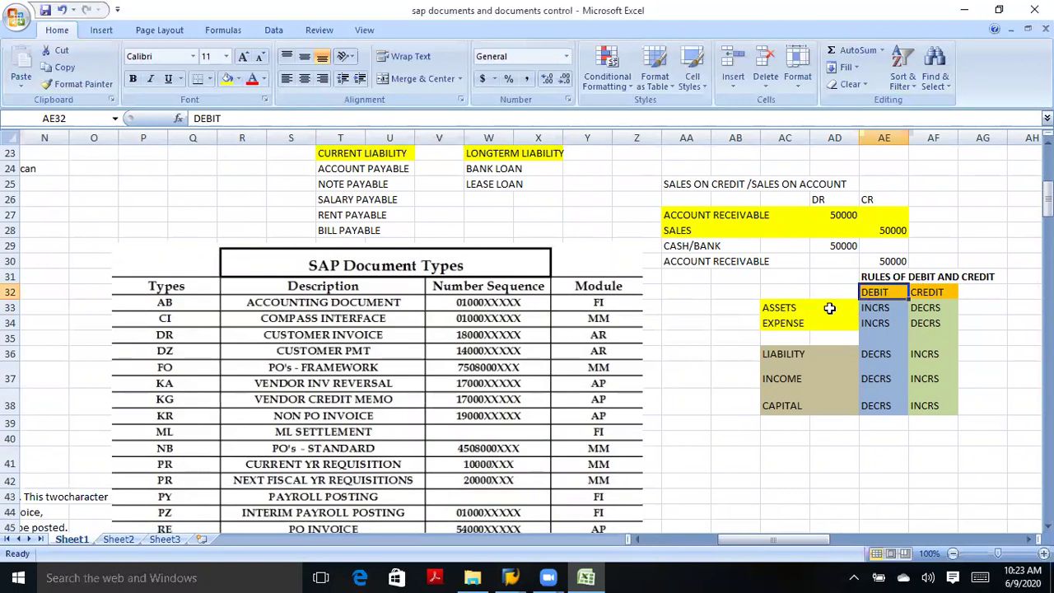
click(883, 310)
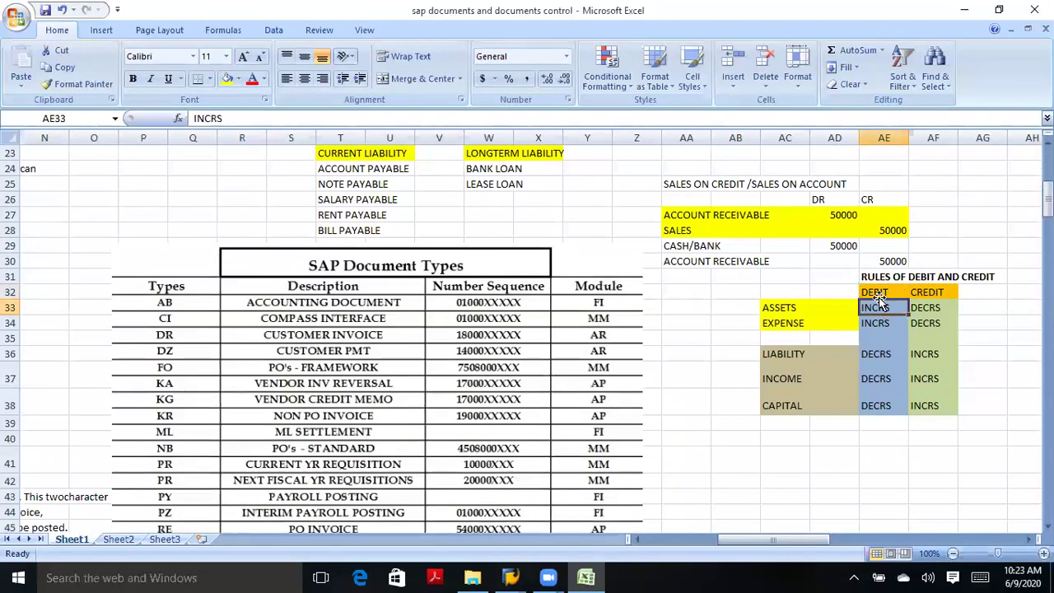
click(797, 326)
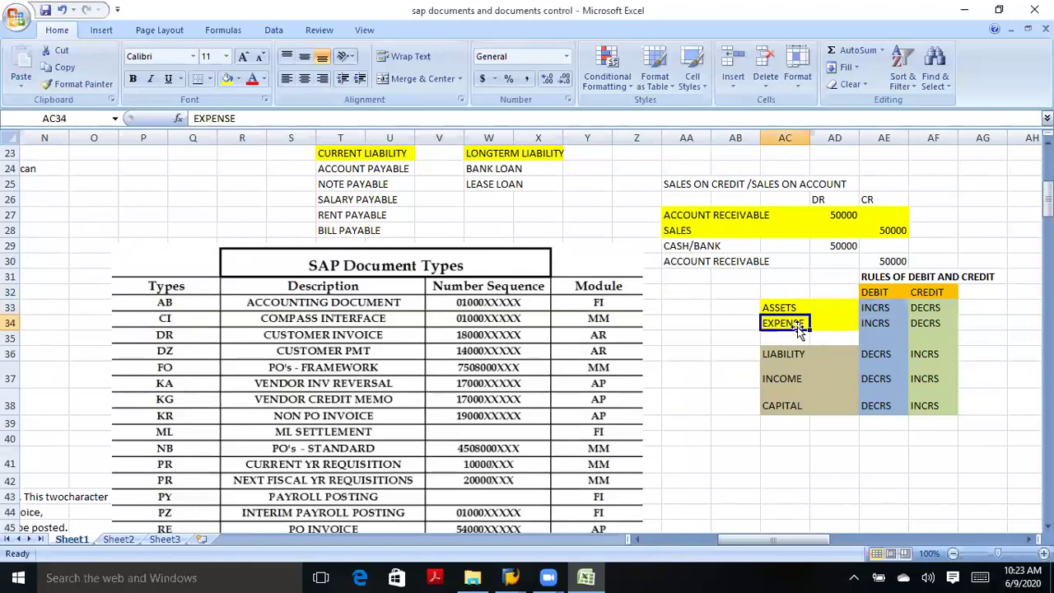
click(875, 326)
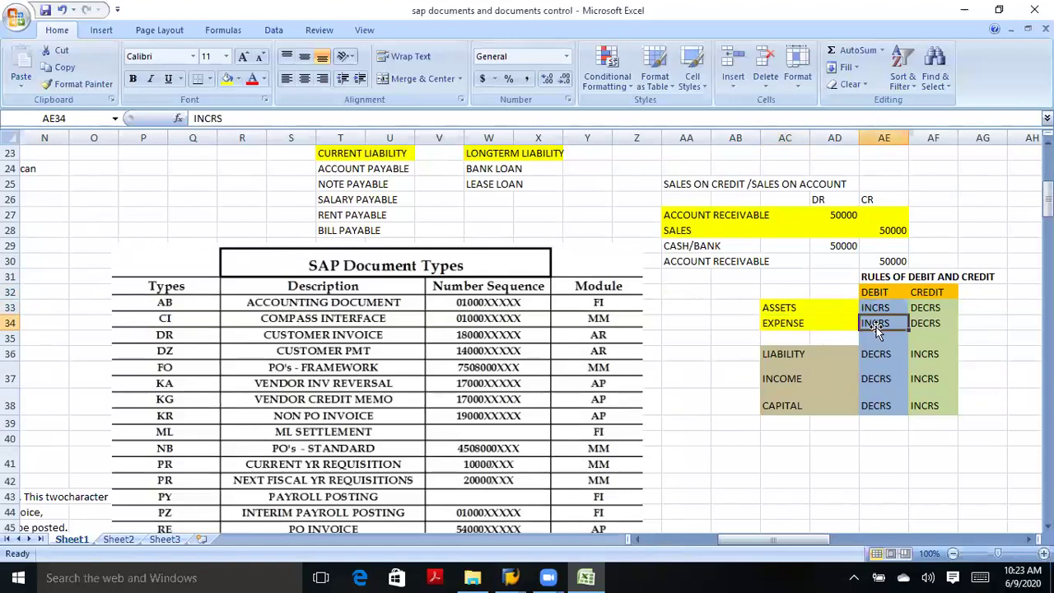
click(795, 307)
click(927, 307)
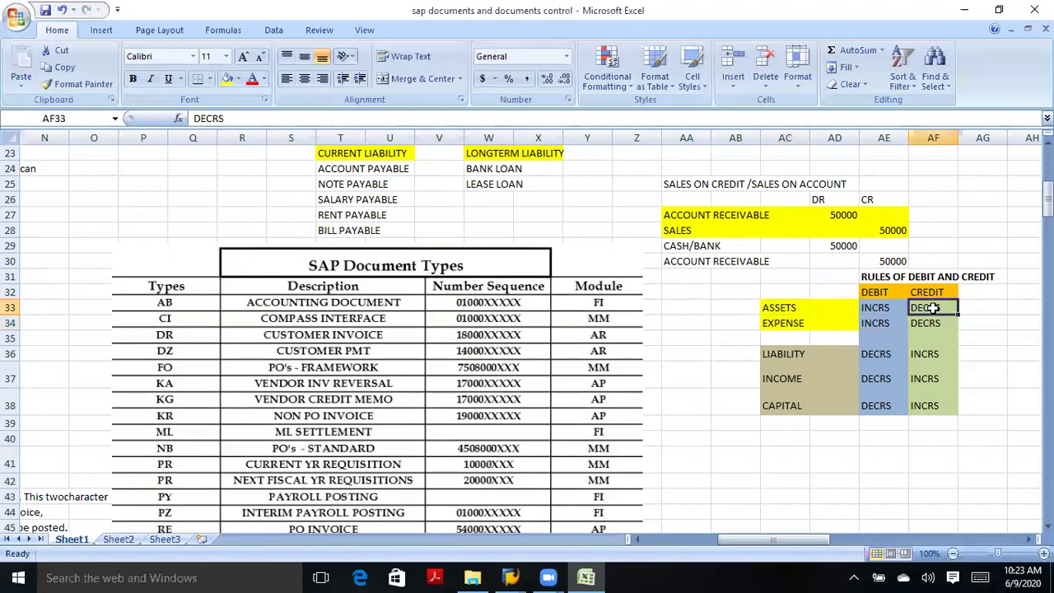
click(805, 335)
click(795, 321)
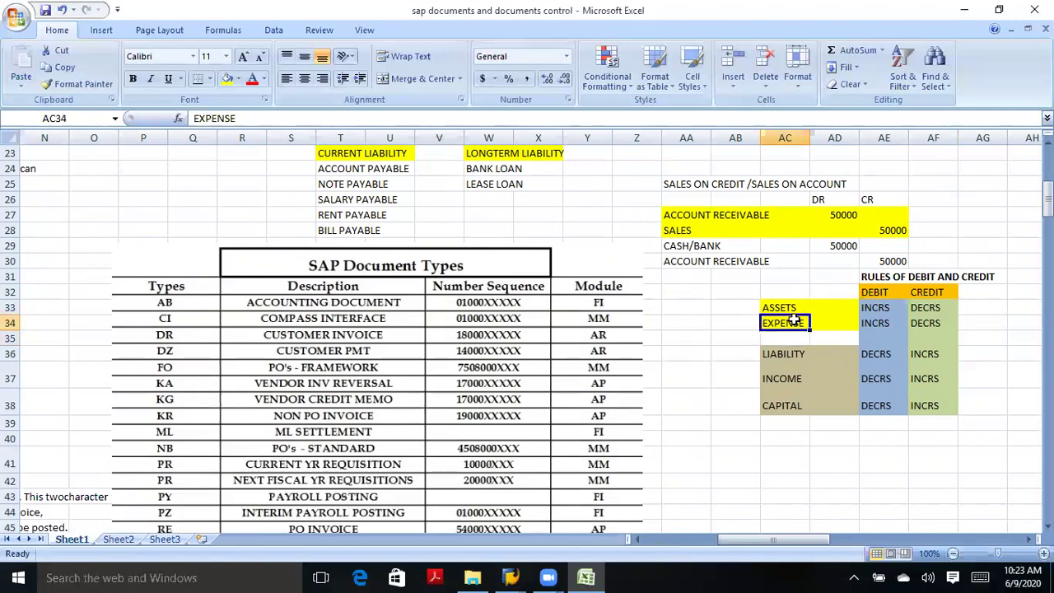
click(931, 325)
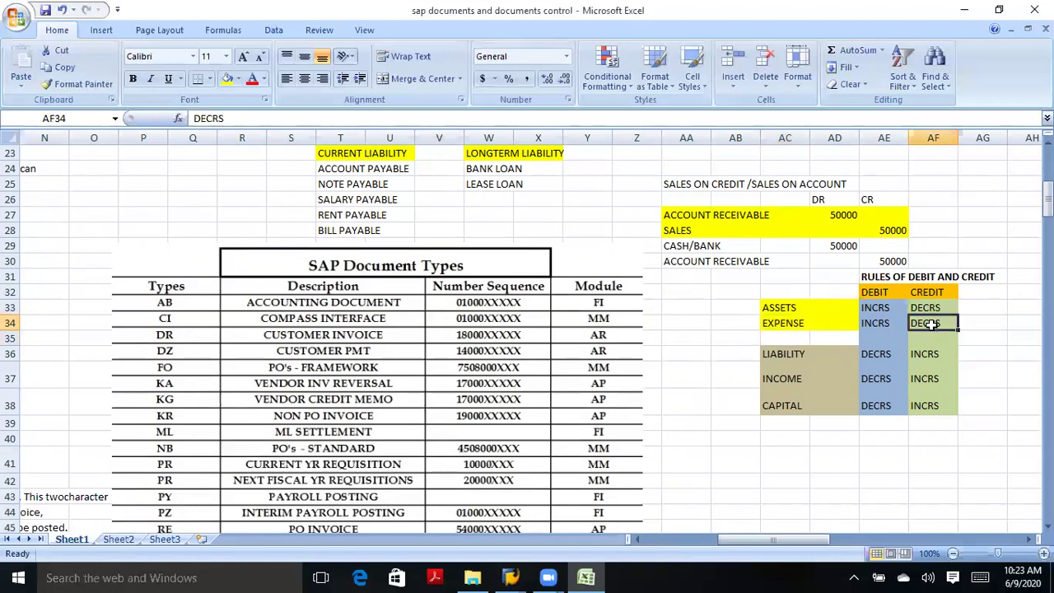
click(795, 324)
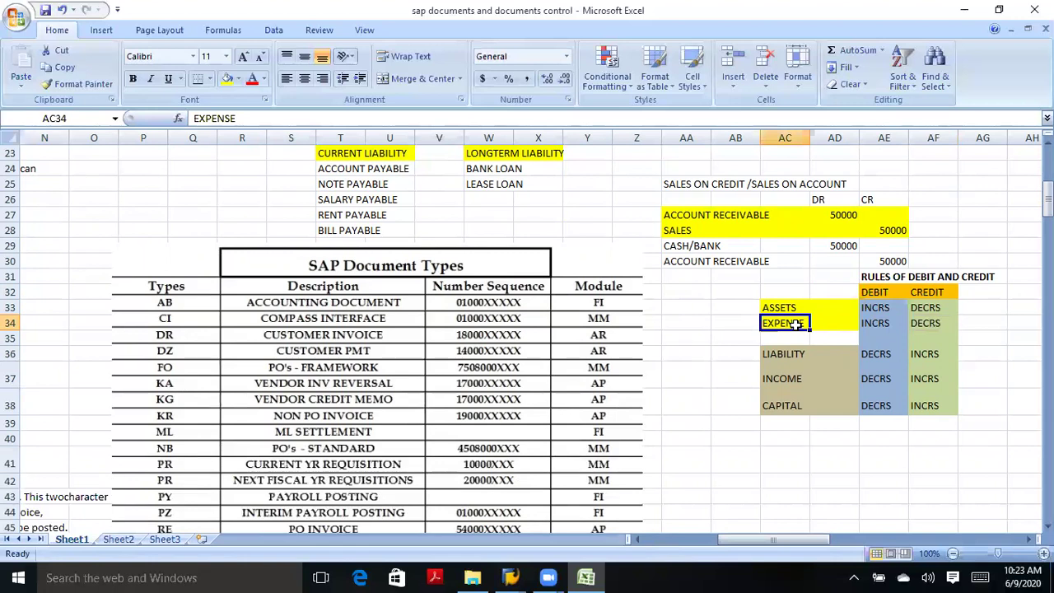
click(930, 325)
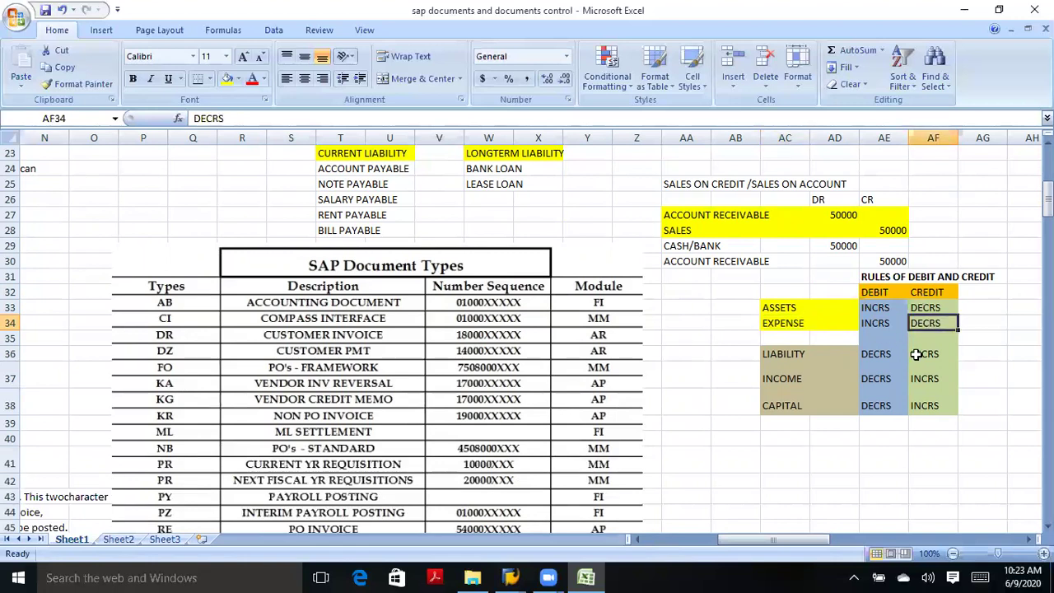
click(786, 353)
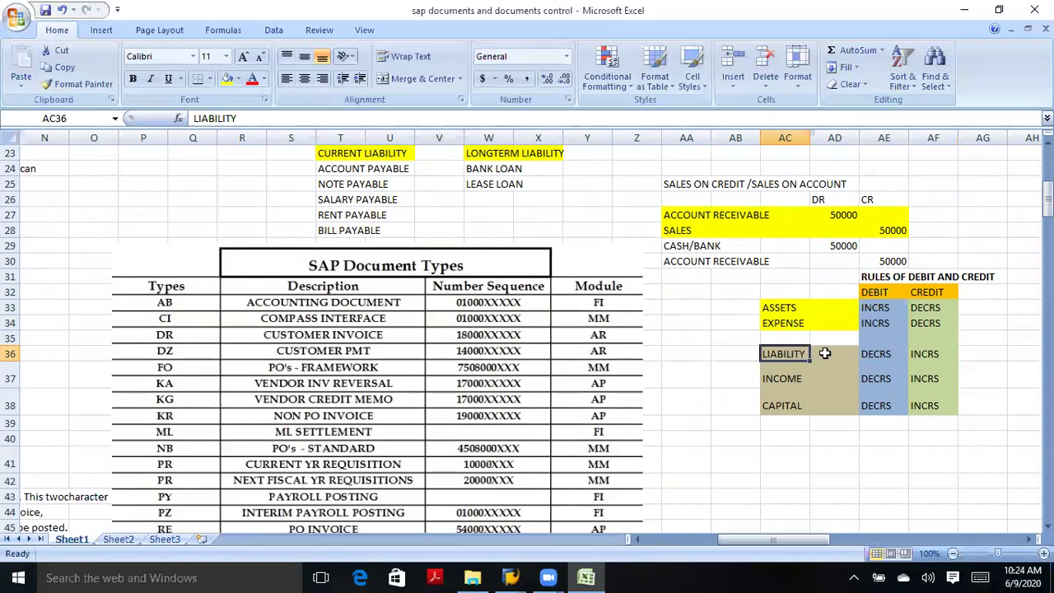
click(737, 355)
click(778, 354)
click(784, 376)
click(788, 406)
click(784, 356)
click(784, 379)
click(787, 411)
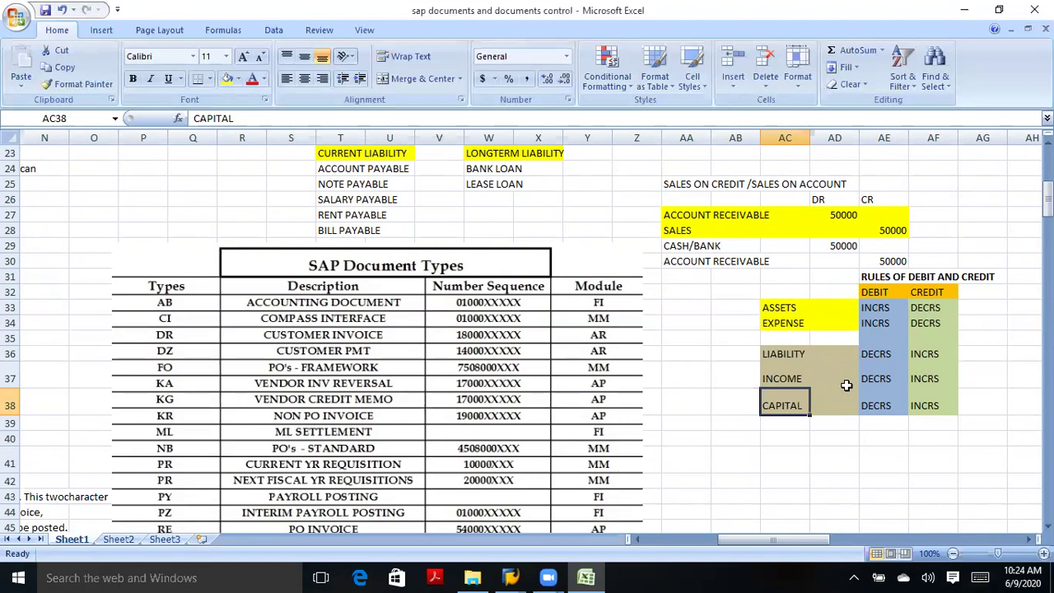
click(880, 354)
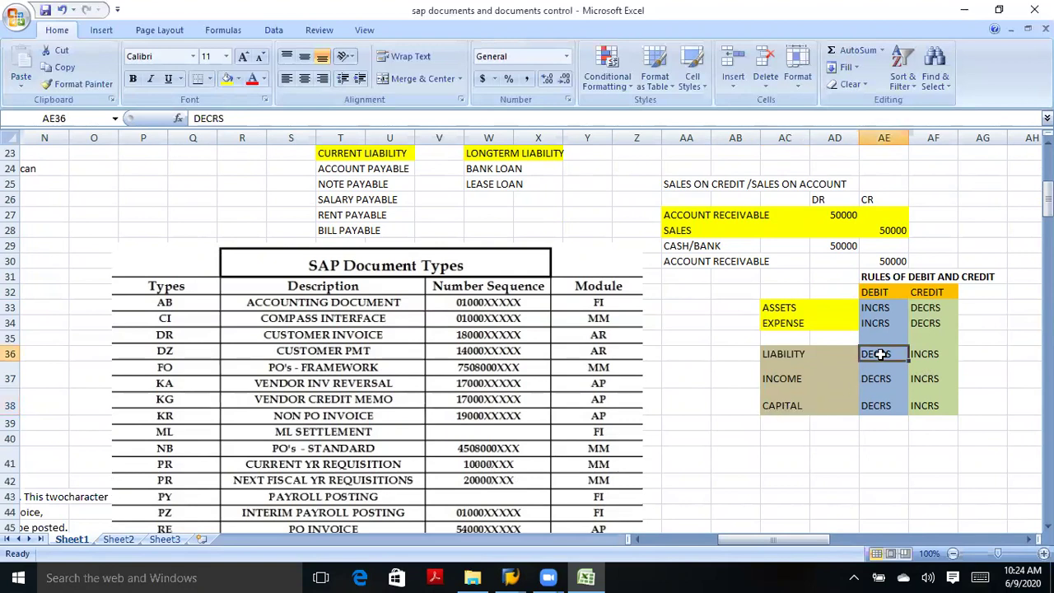
click(877, 380)
click(882, 406)
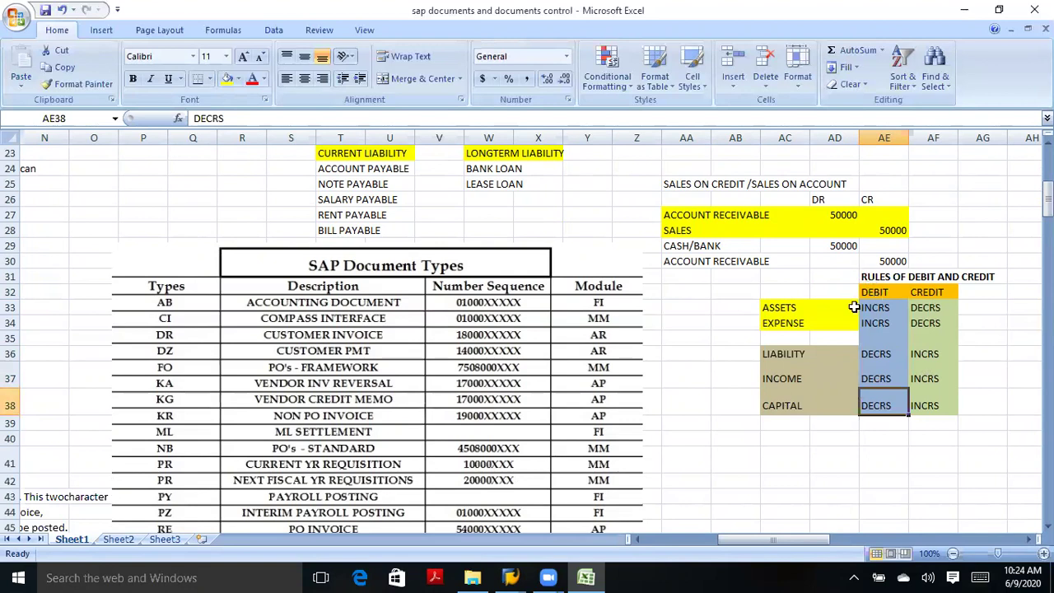
click(792, 310)
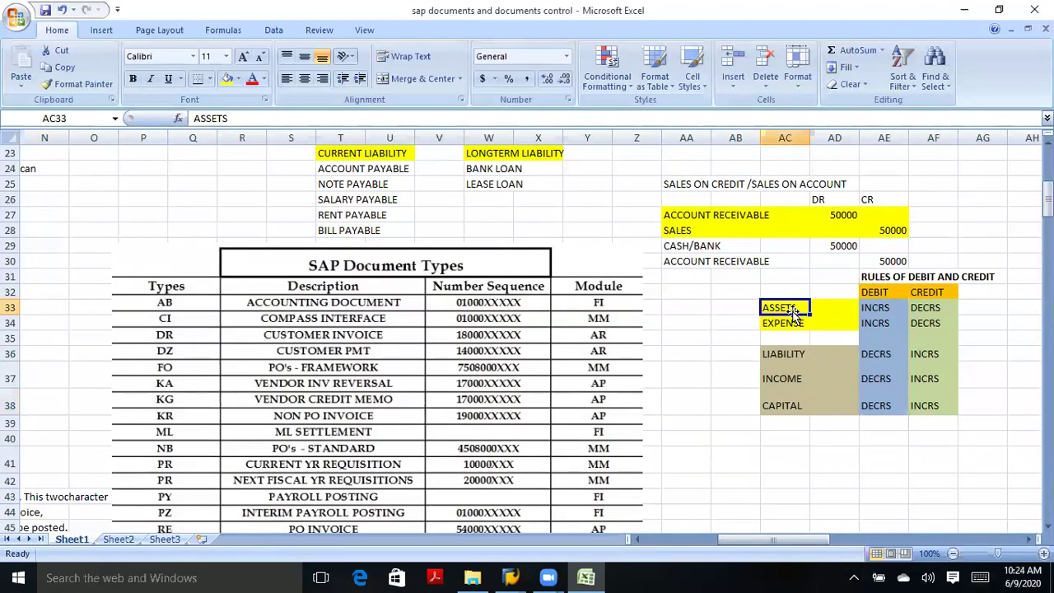
click(791, 323)
click(793, 306)
click(792, 325)
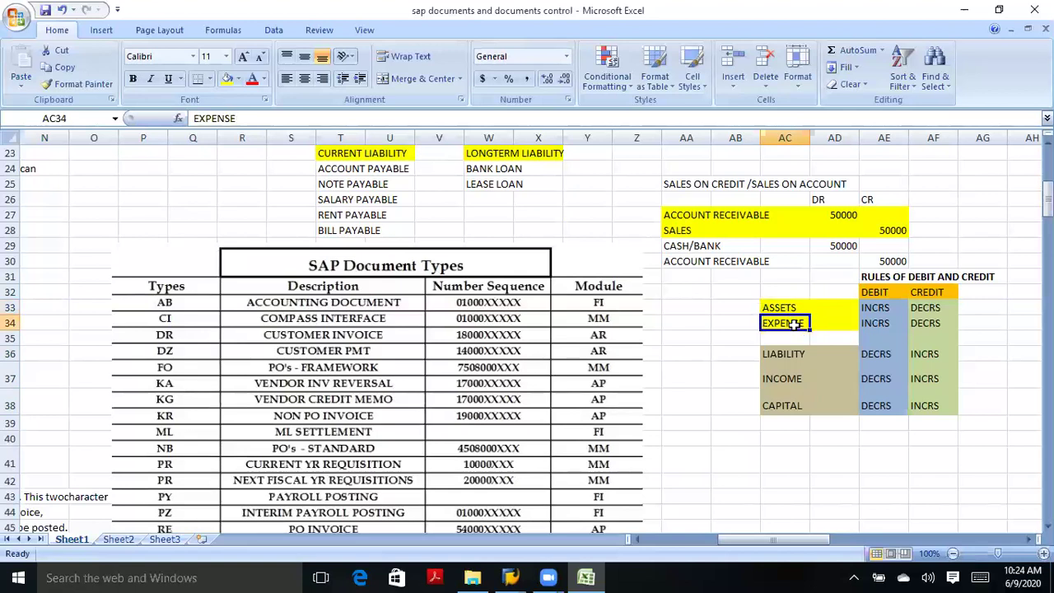
click(788, 307)
click(795, 324)
click(872, 293)
click(872, 310)
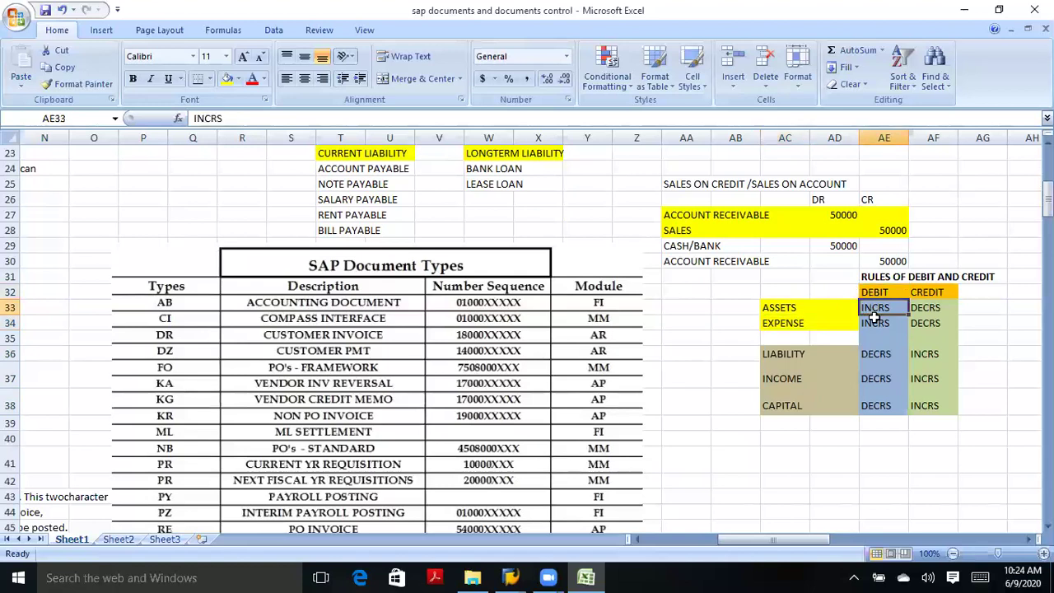
click(769, 308)
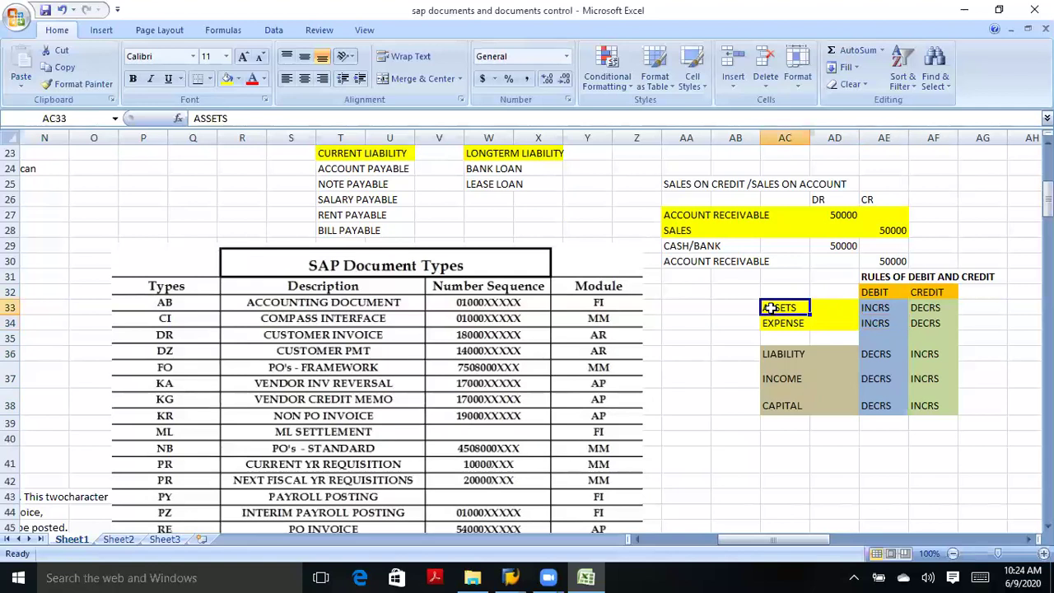
click(780, 325)
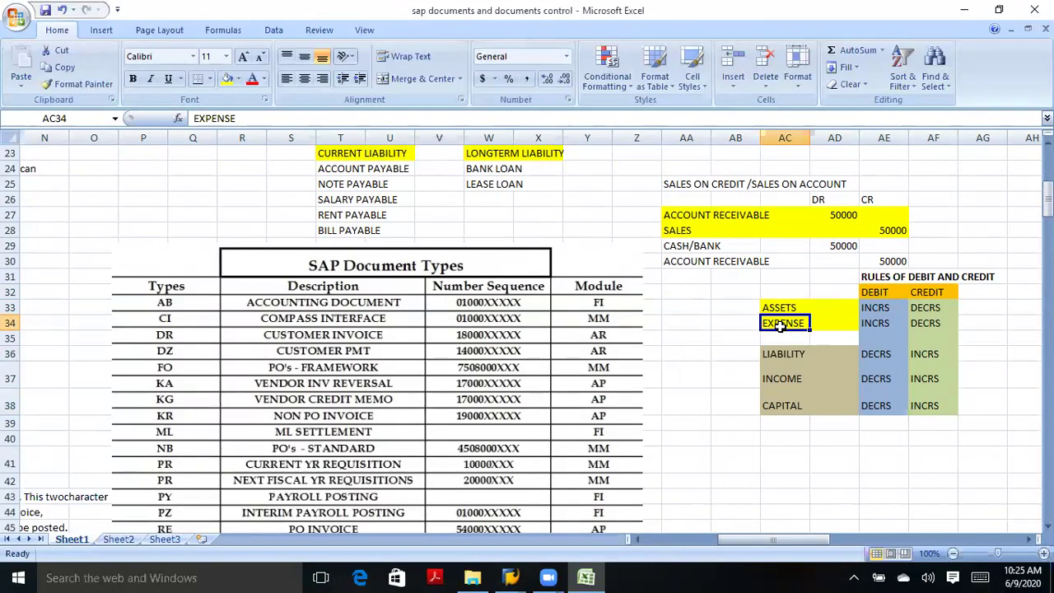
Go over the Sales on Credit heading and its accounts receivable and sales journal lines.
click(683, 230)
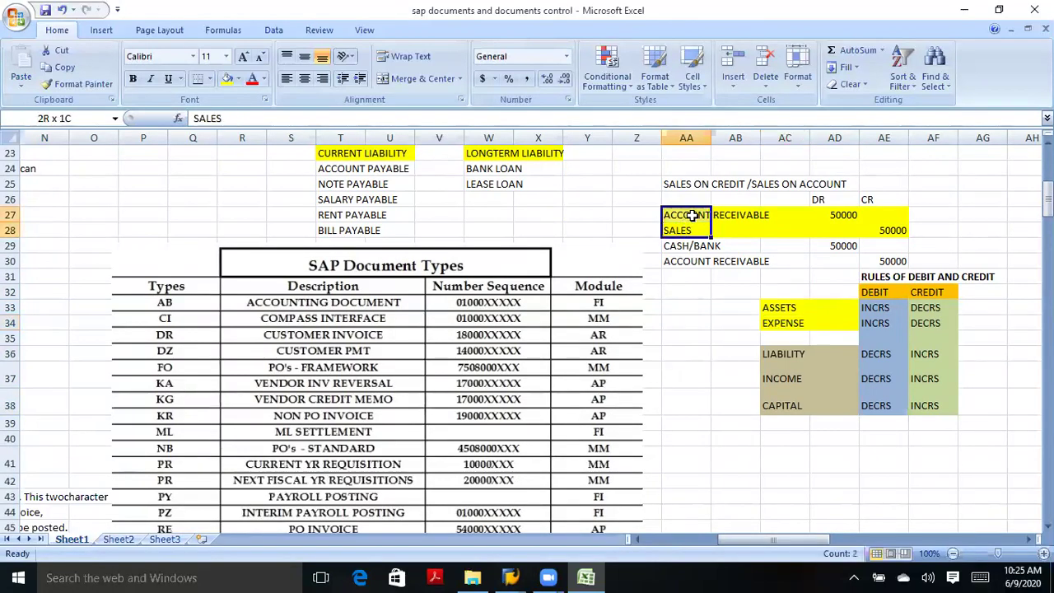
click(693, 215)
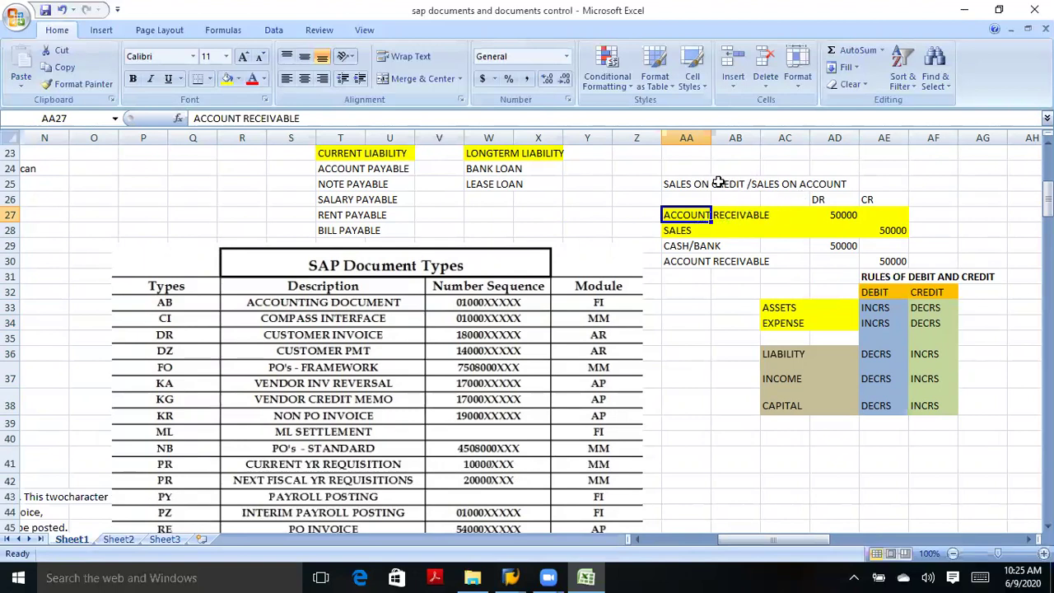
click(718, 183)
click(680, 184)
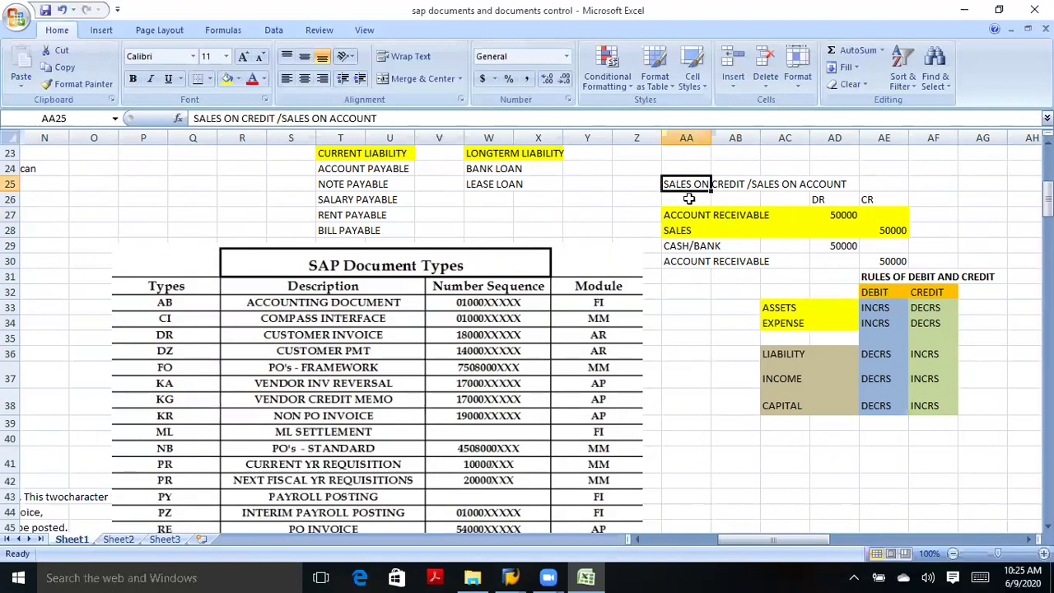
click(688, 199)
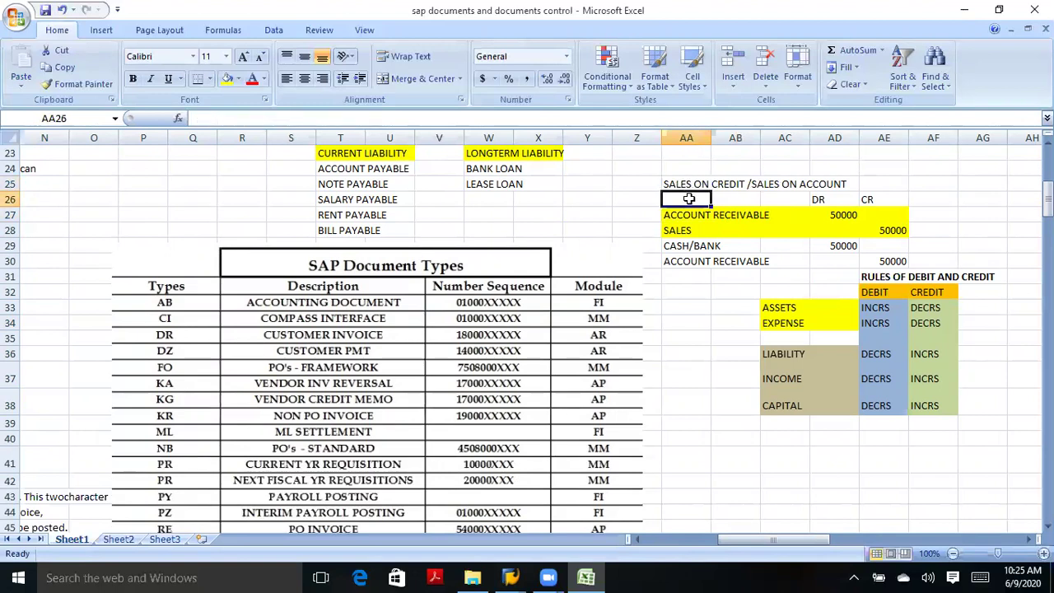
click(717, 198)
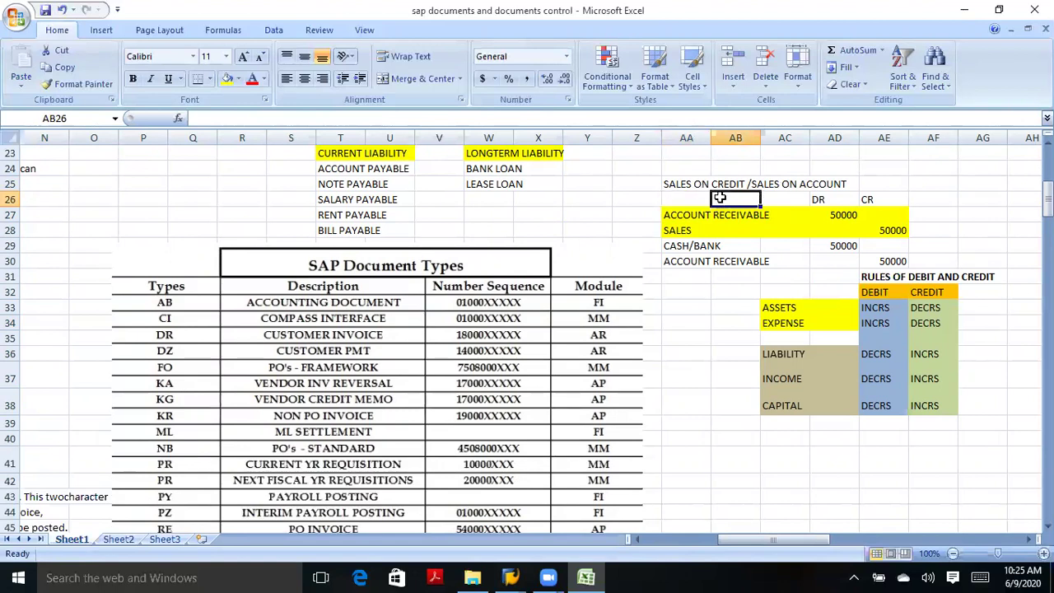
click(675, 218)
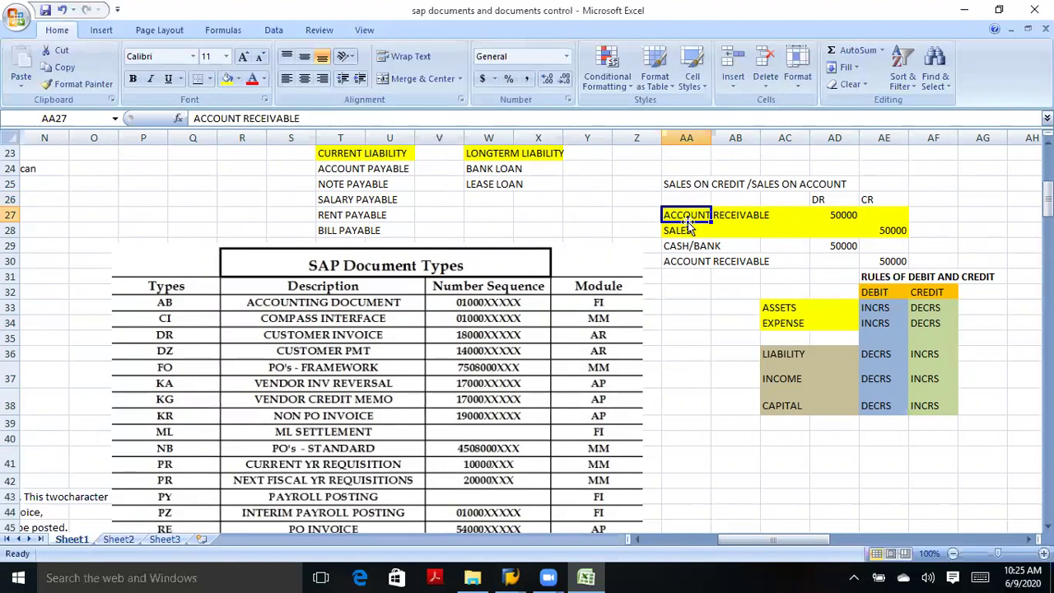
Point out the 50000 debit to accounts receivable and 50000 credit to sales.
click(745, 215)
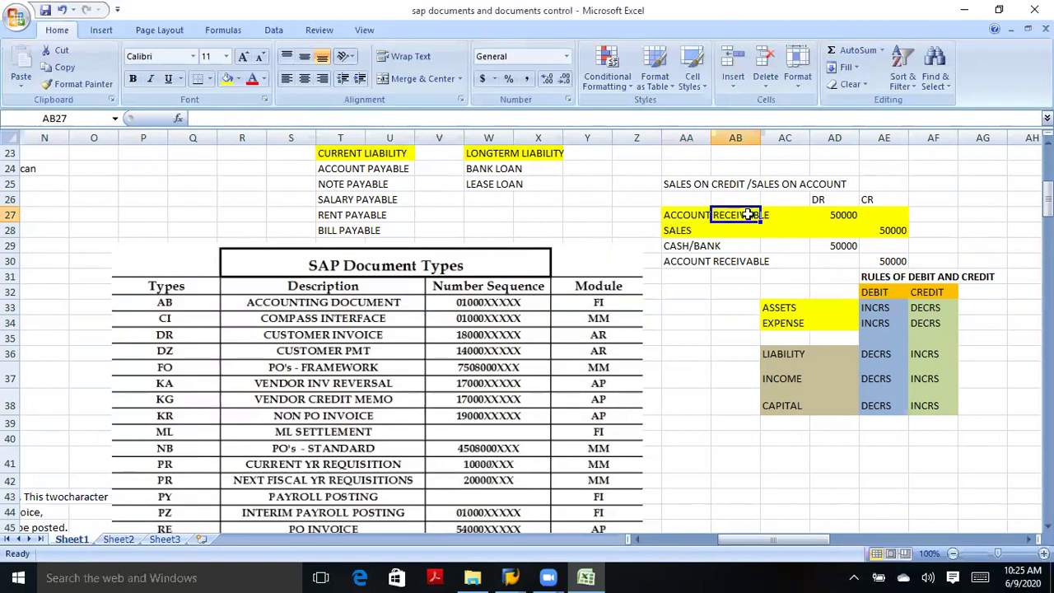
click(824, 213)
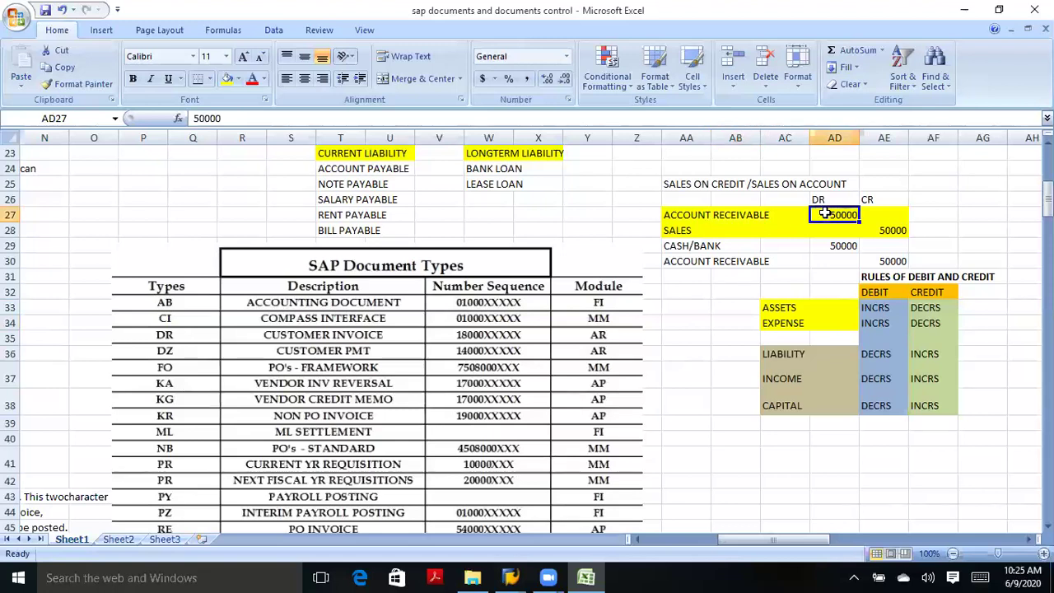
click(692, 232)
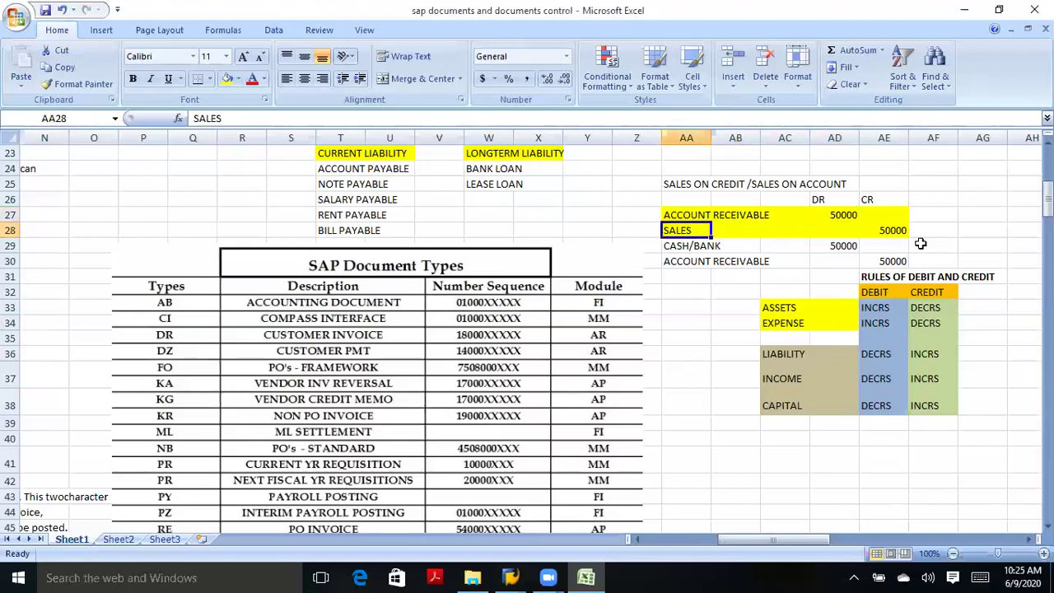
click(899, 235)
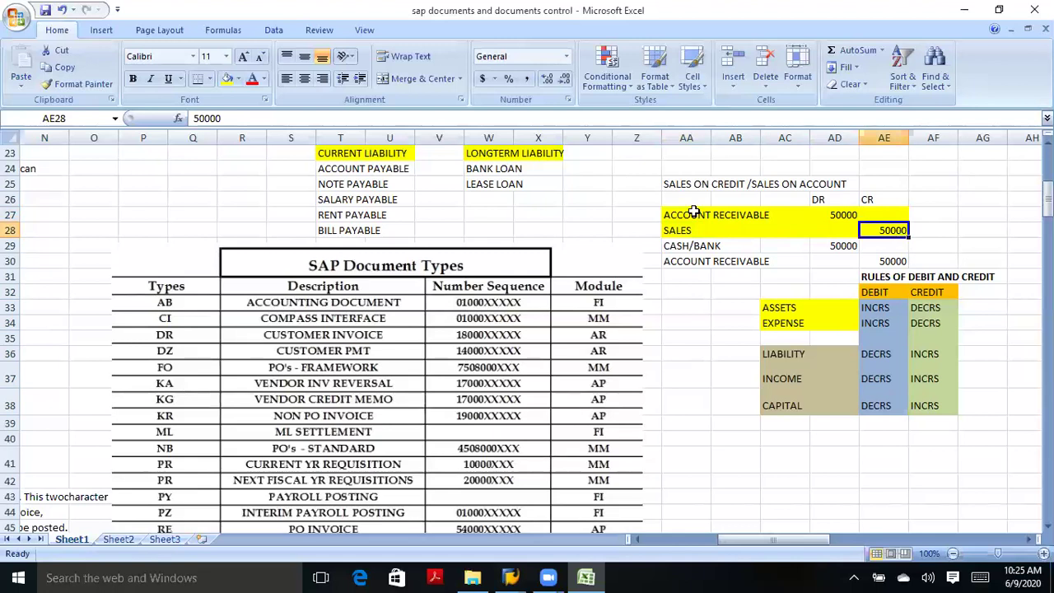
drag(647, 217, 655, 224)
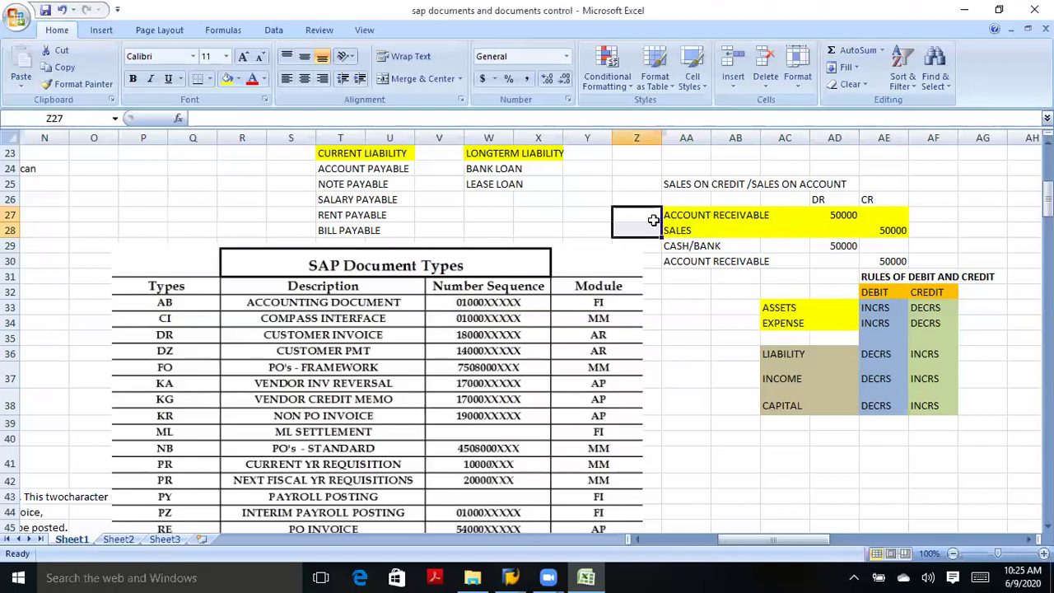
click(654, 242)
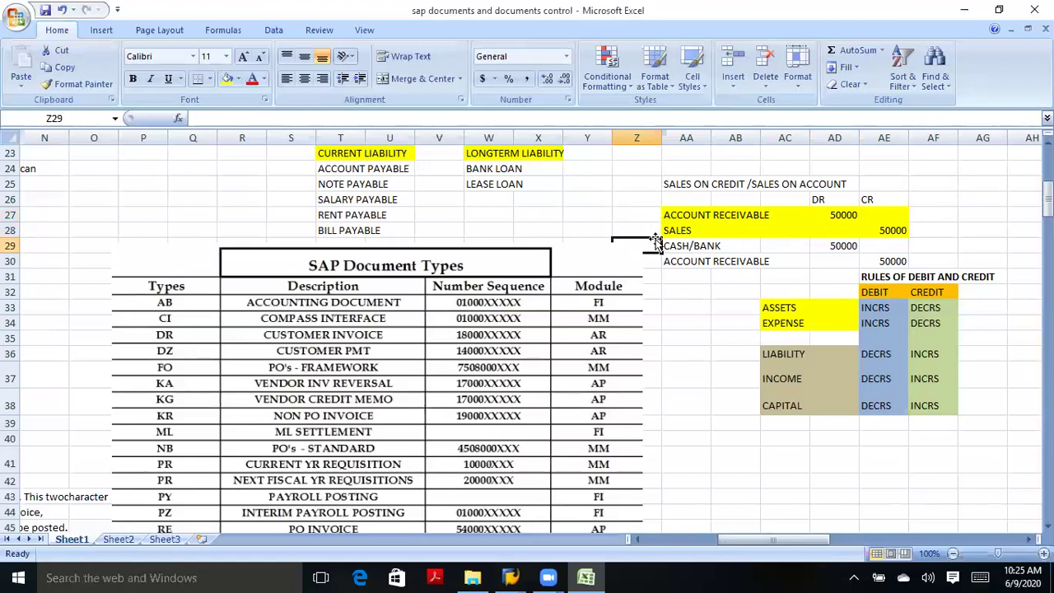
click(651, 225)
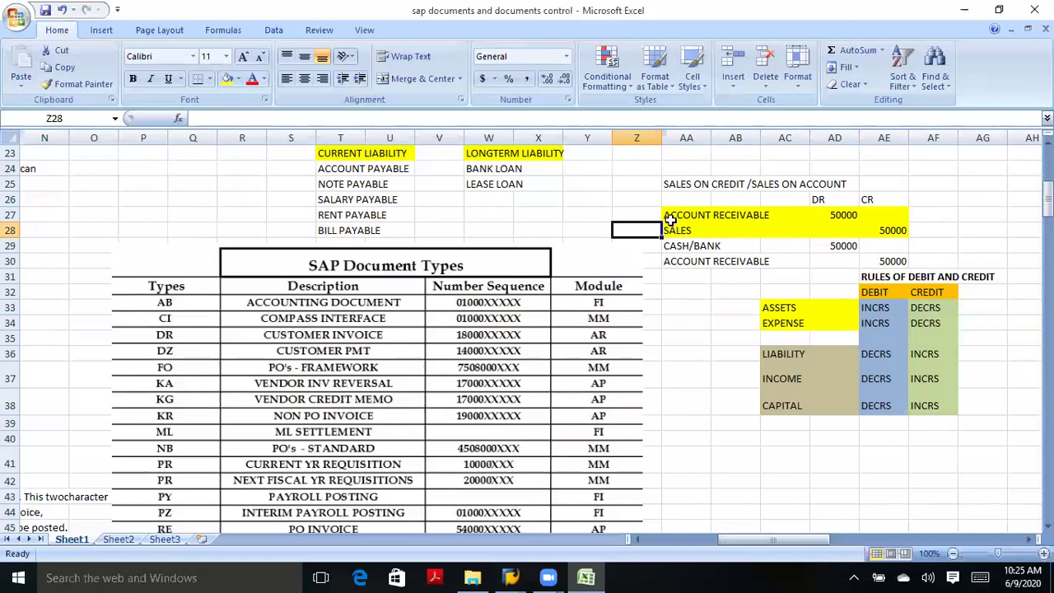
Add the notes 'sa' in Y27 and 'fb50' in Y28 beside the sales entry.
click(591, 226)
click(590, 215)
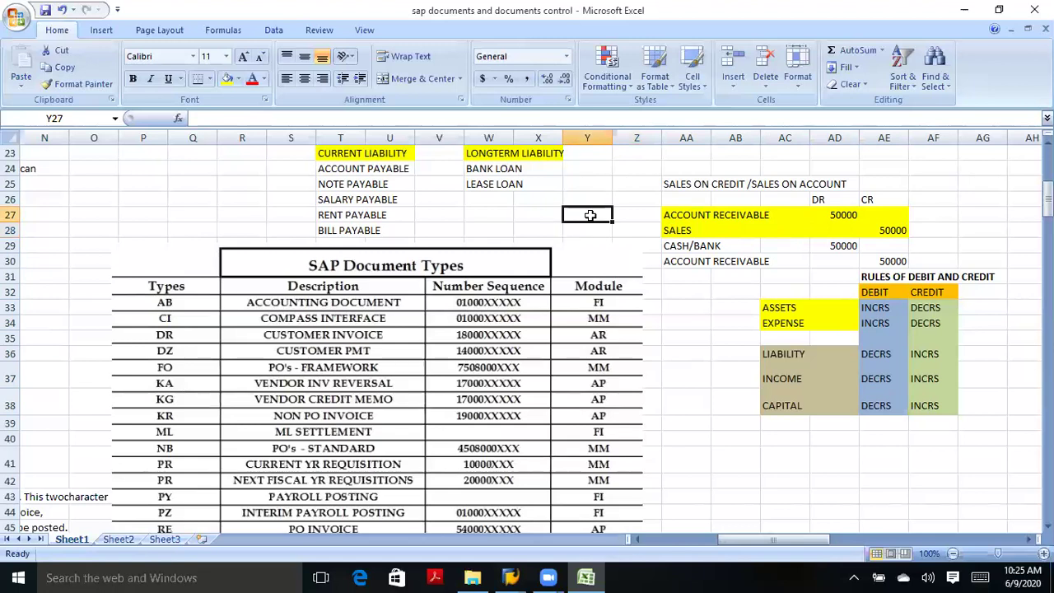
text(sa)
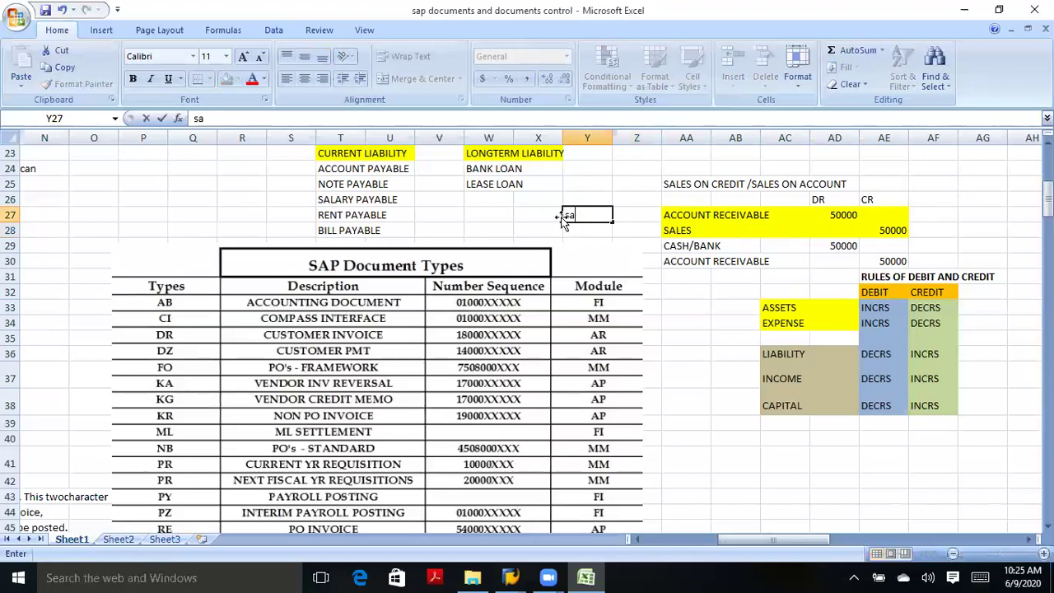
click(668, 214)
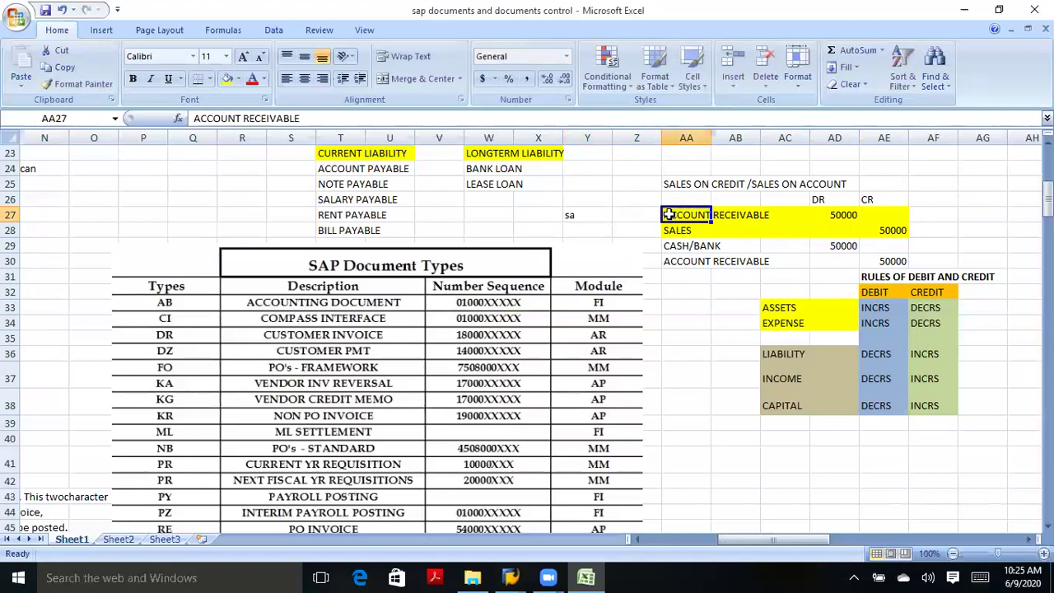
click(585, 237)
text(f)
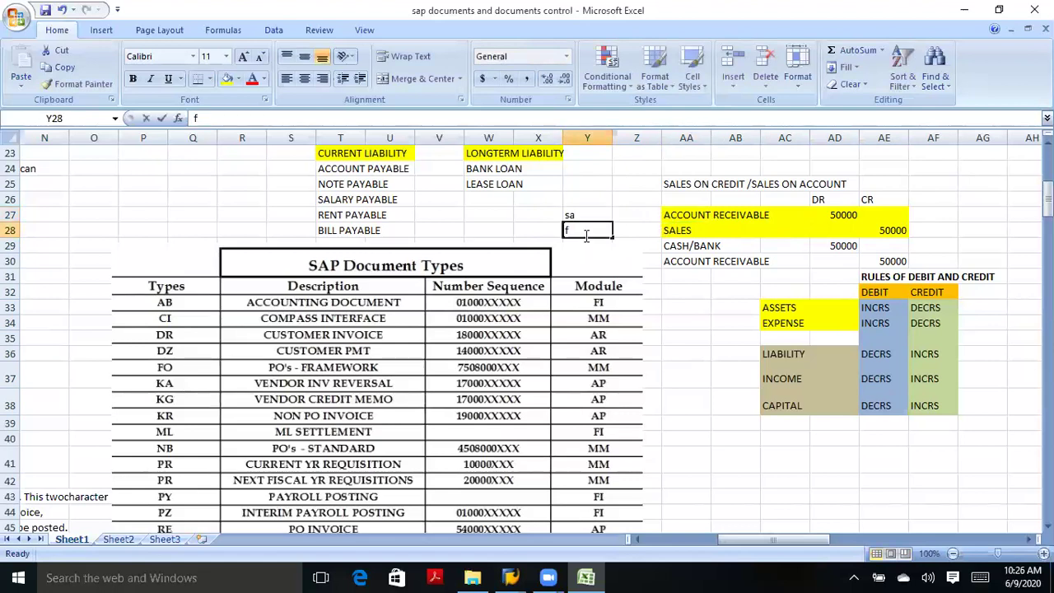
text(b50)
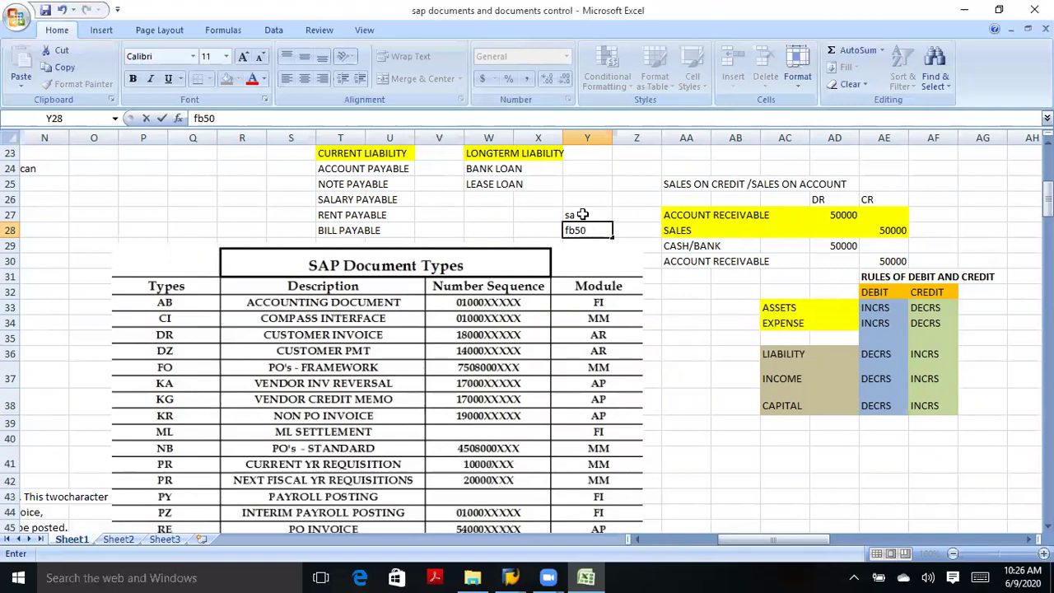
click(582, 214)
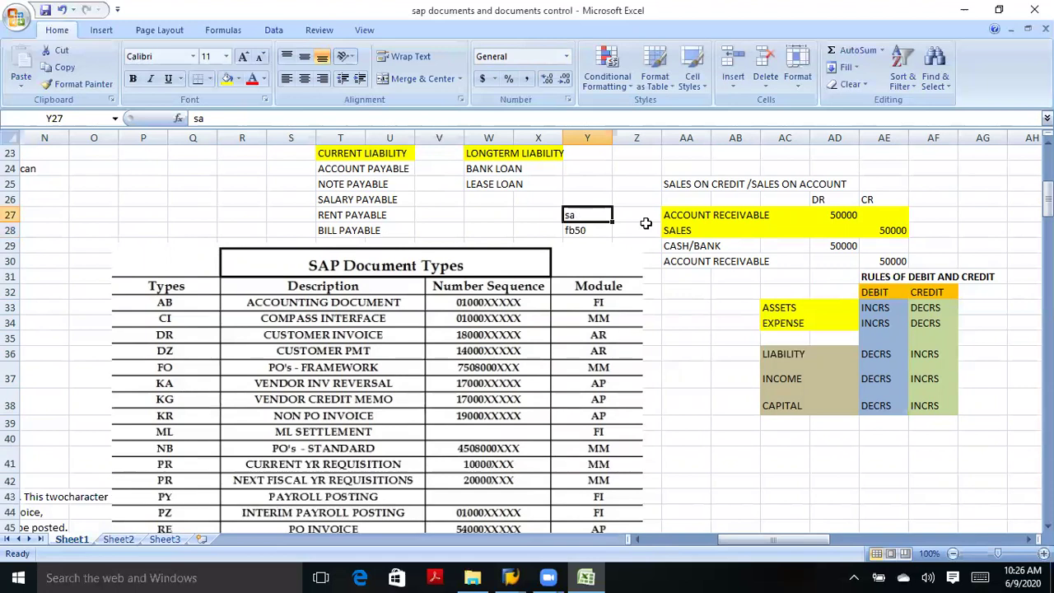
click(686, 214)
click(682, 231)
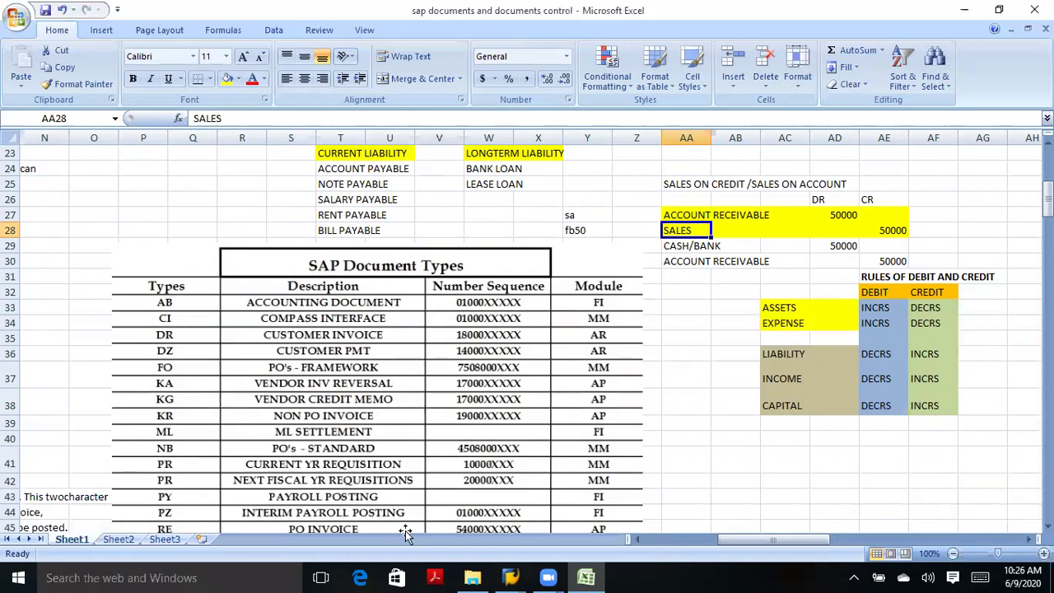
click(696, 478)
Scroll to the Document Types list and go over KR and KG (vendor credit memo).
scroll(649, 534, left, 6)
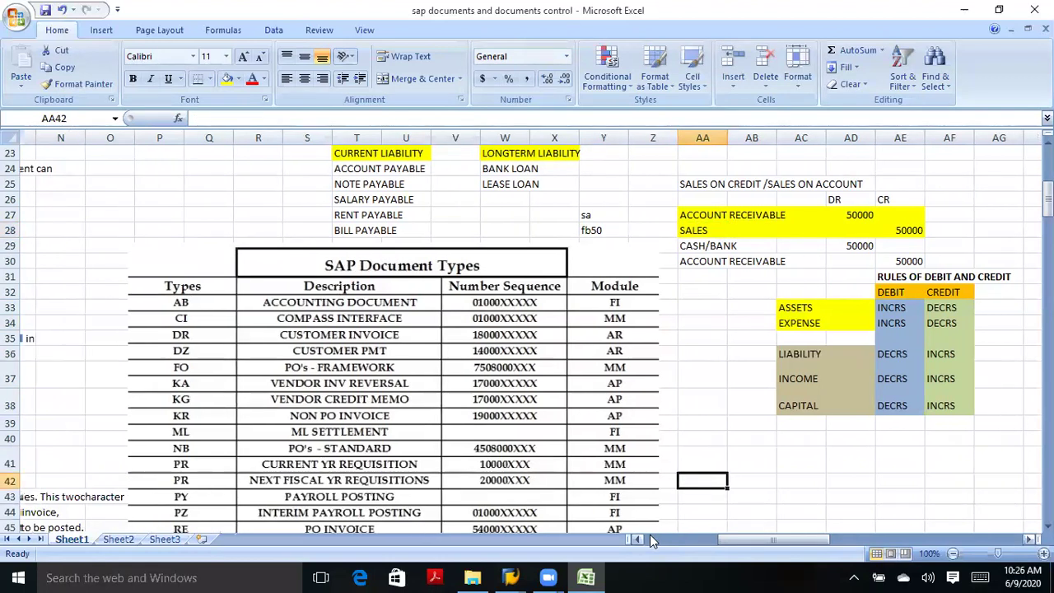
scroll(649, 535, left, 7)
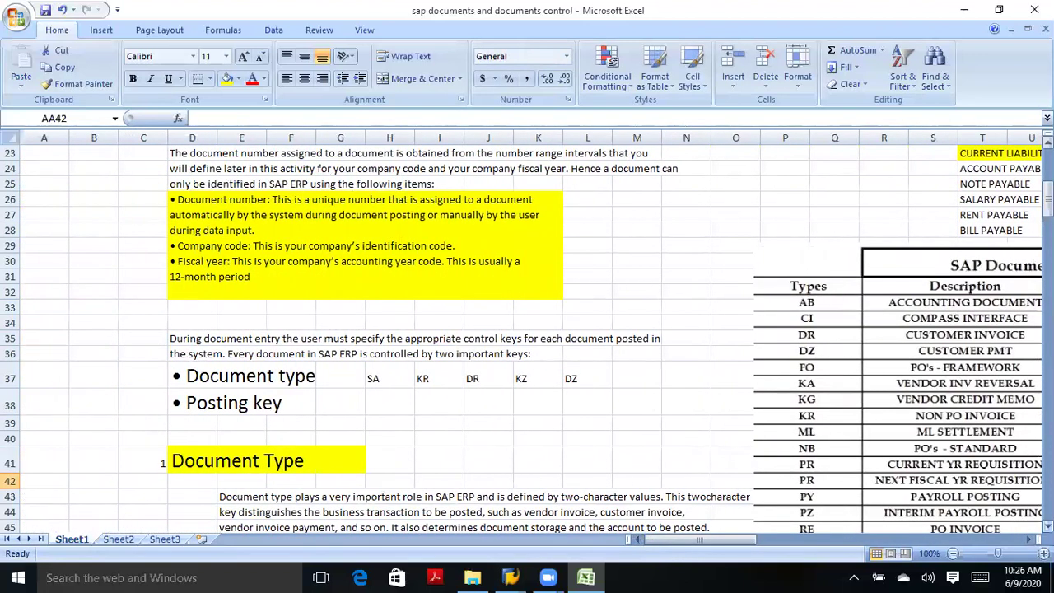
scroll(527, 338, down, 3)
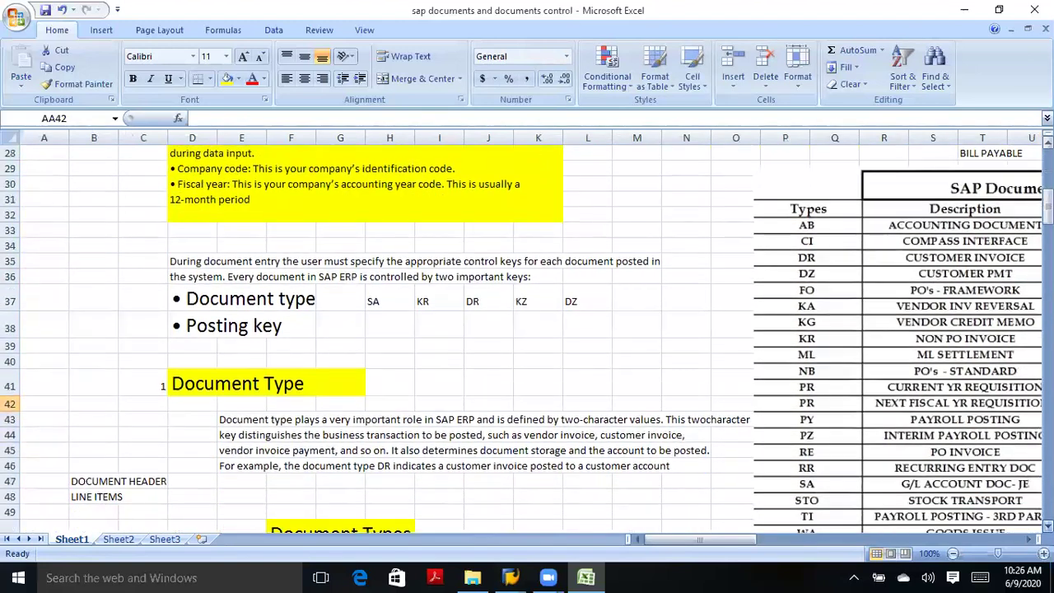
scroll(527, 337, down, 3)
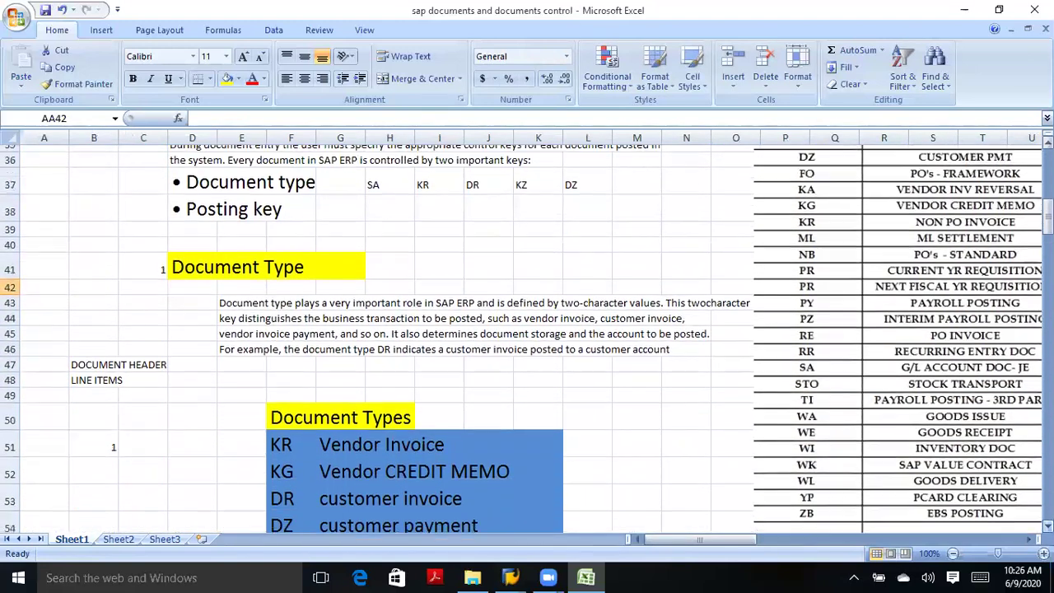
scroll(527, 337, down, 3)
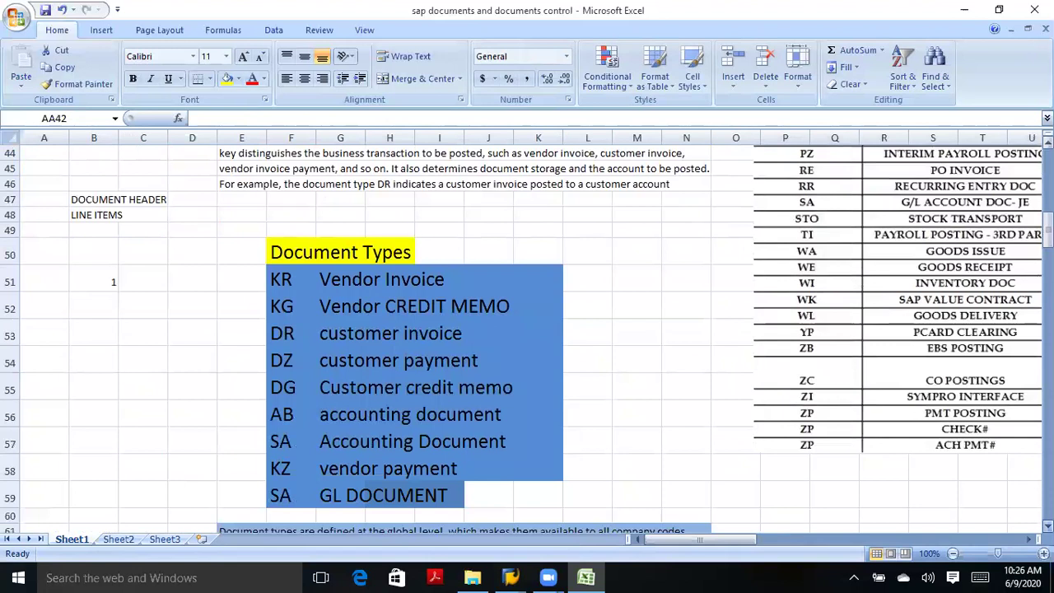
scroll(505, 329, down, 1)
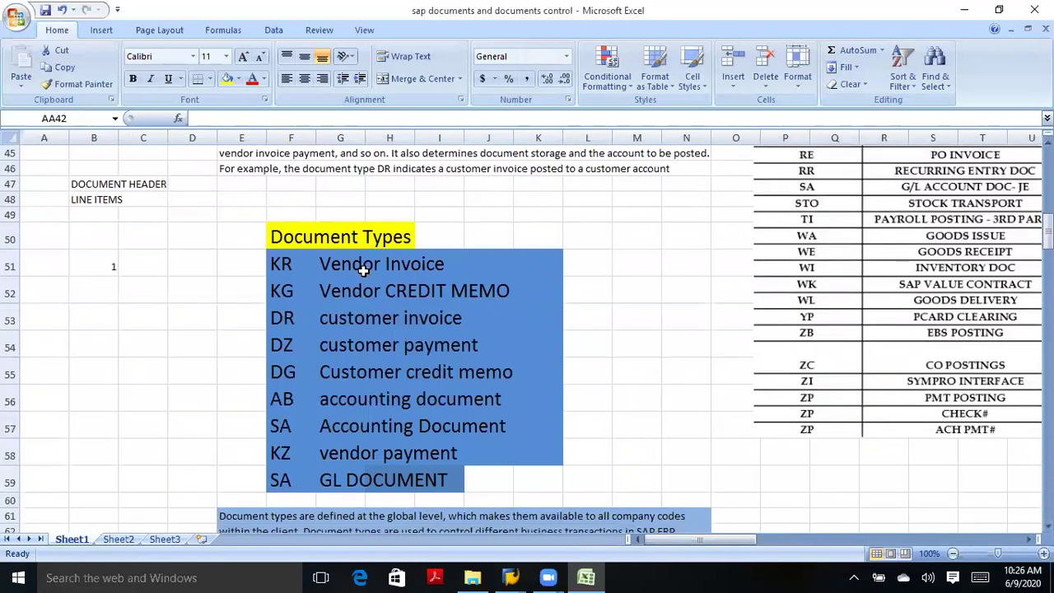
click(311, 238)
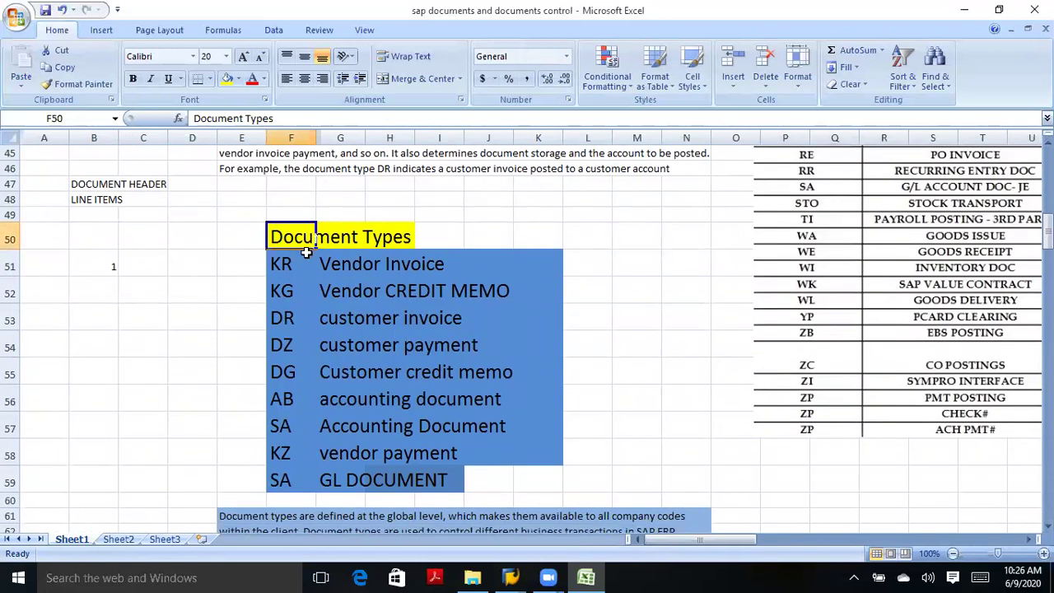
click(280, 264)
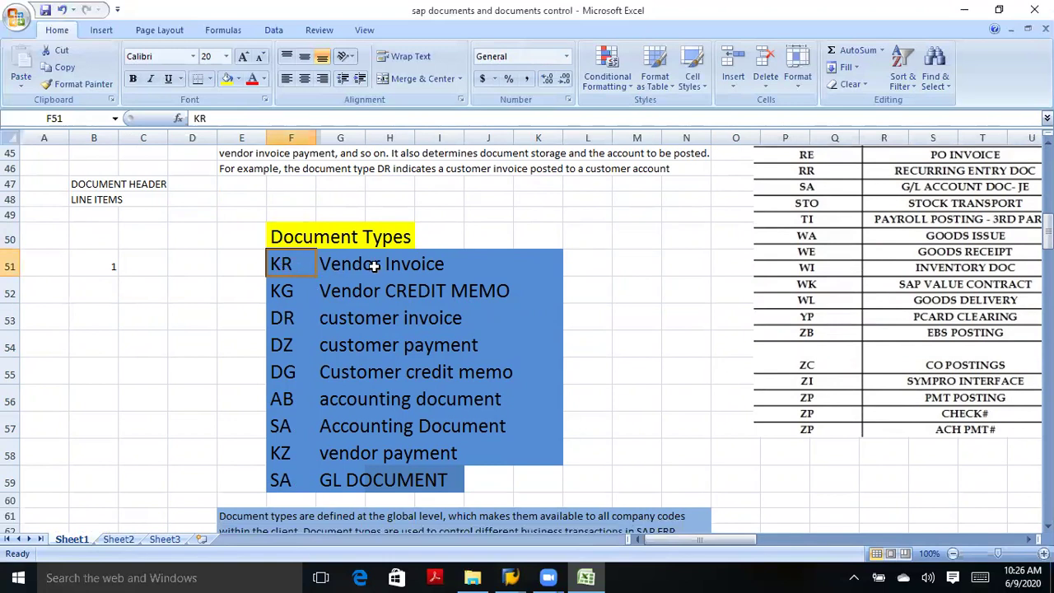
click(286, 293)
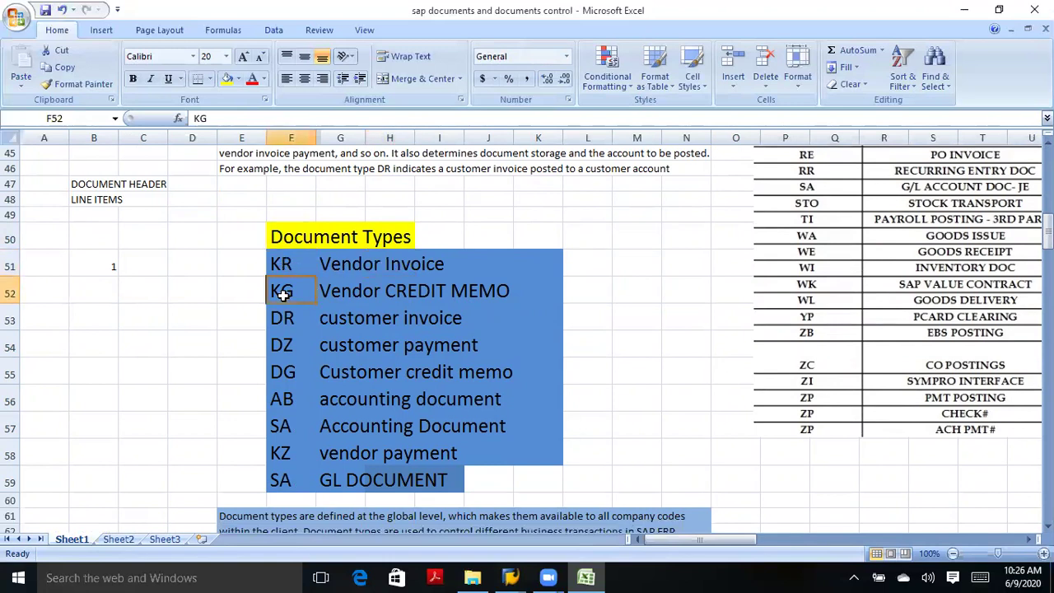
click(337, 298)
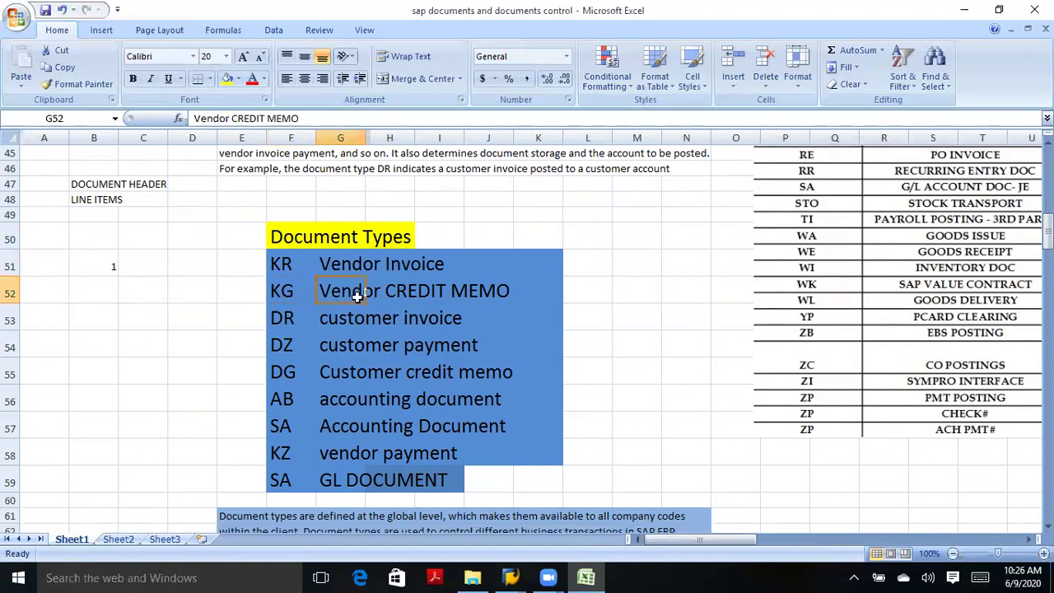
Review the DR, DZ, DG, AB, SA and KZ codes, then select the whole list F51:J59.
click(284, 321)
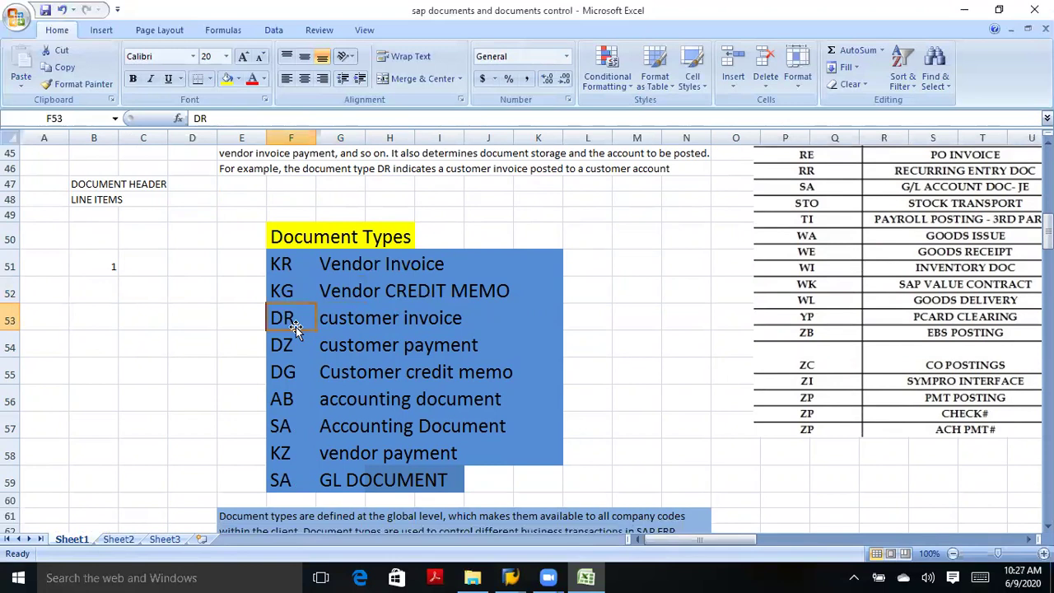
click(340, 321)
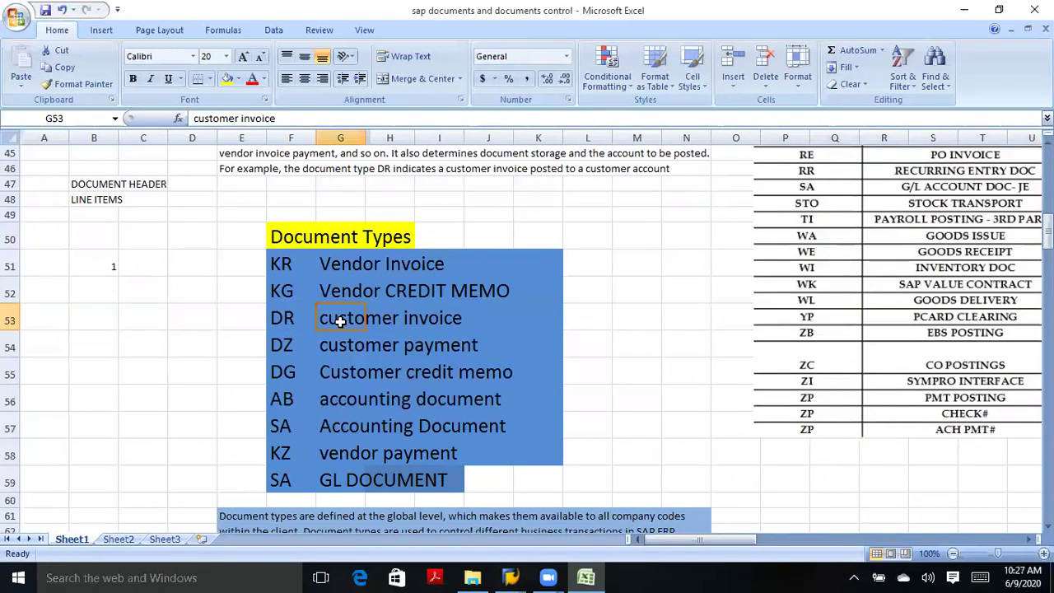
click(283, 351)
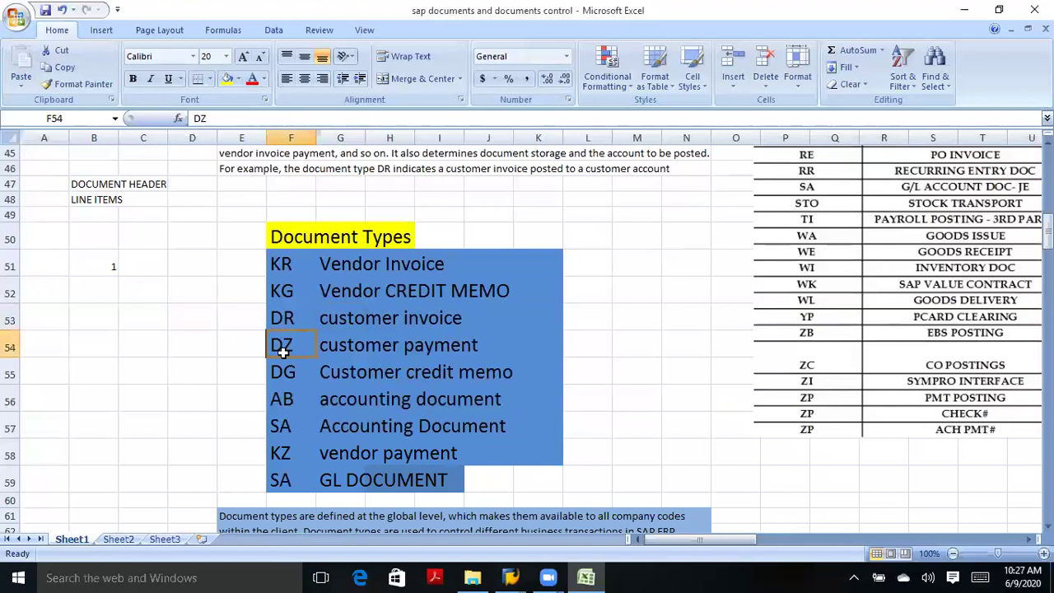
click(346, 348)
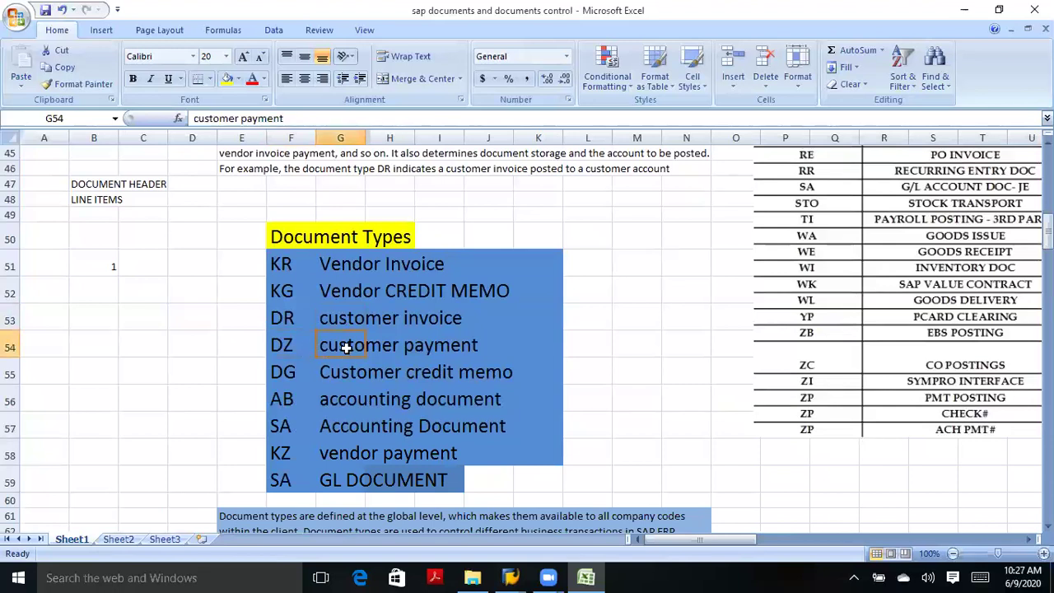
click(284, 374)
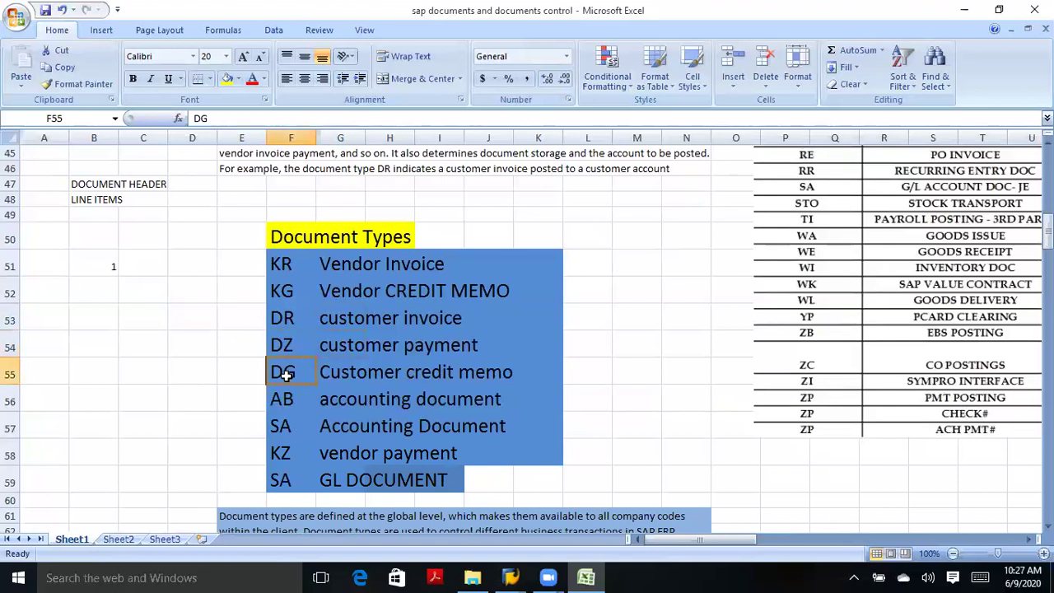
click(351, 375)
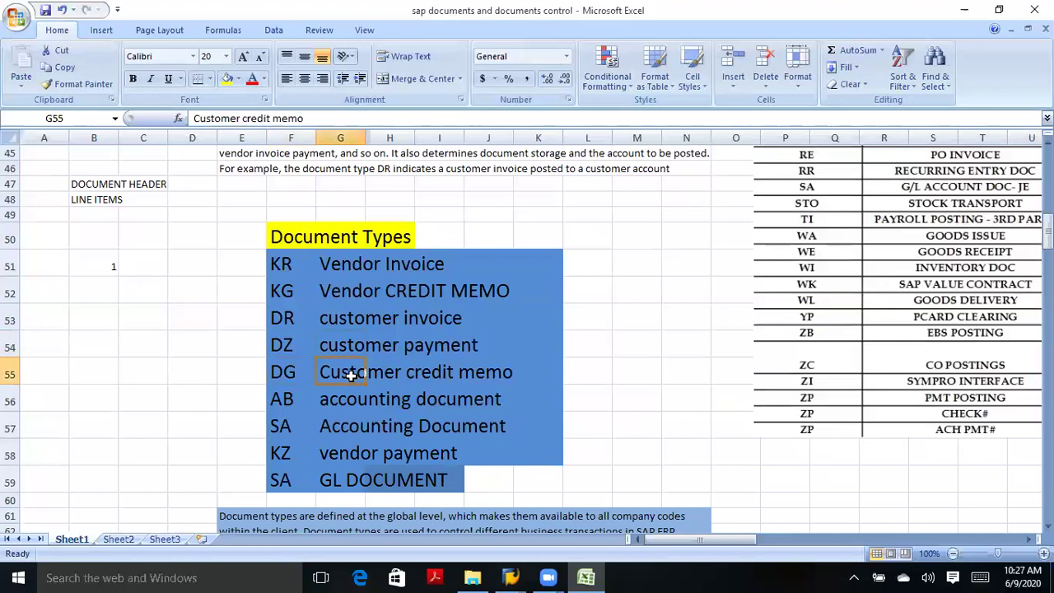
click(286, 376)
click(288, 400)
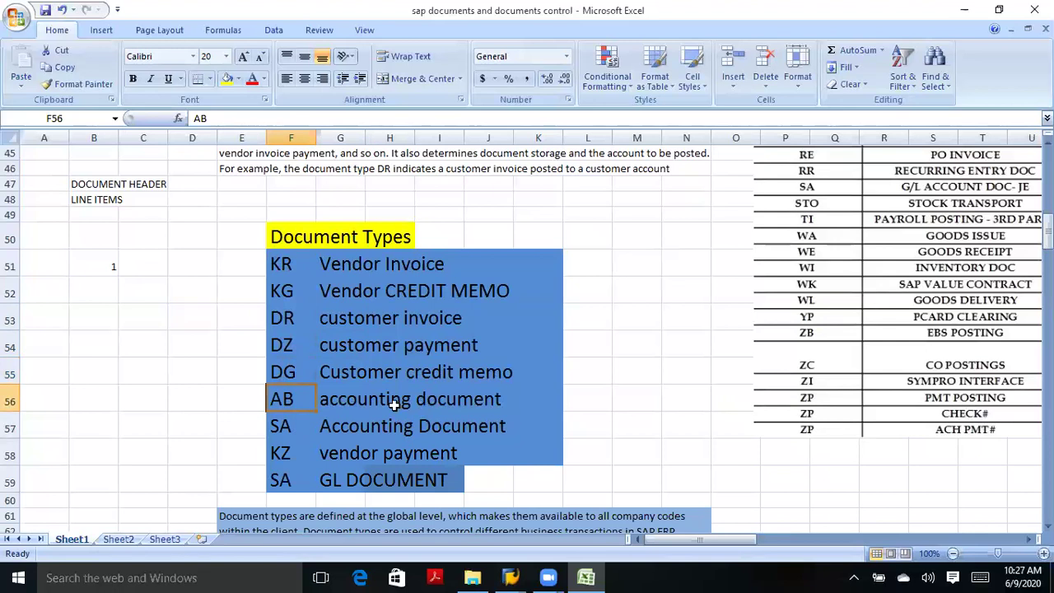
click(282, 427)
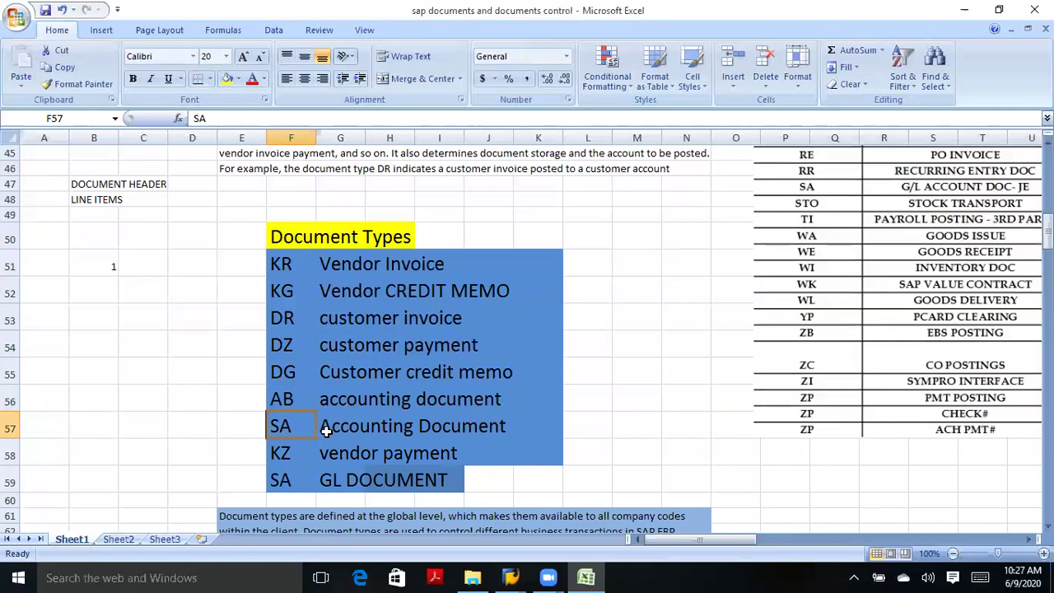
click(348, 478)
click(336, 434)
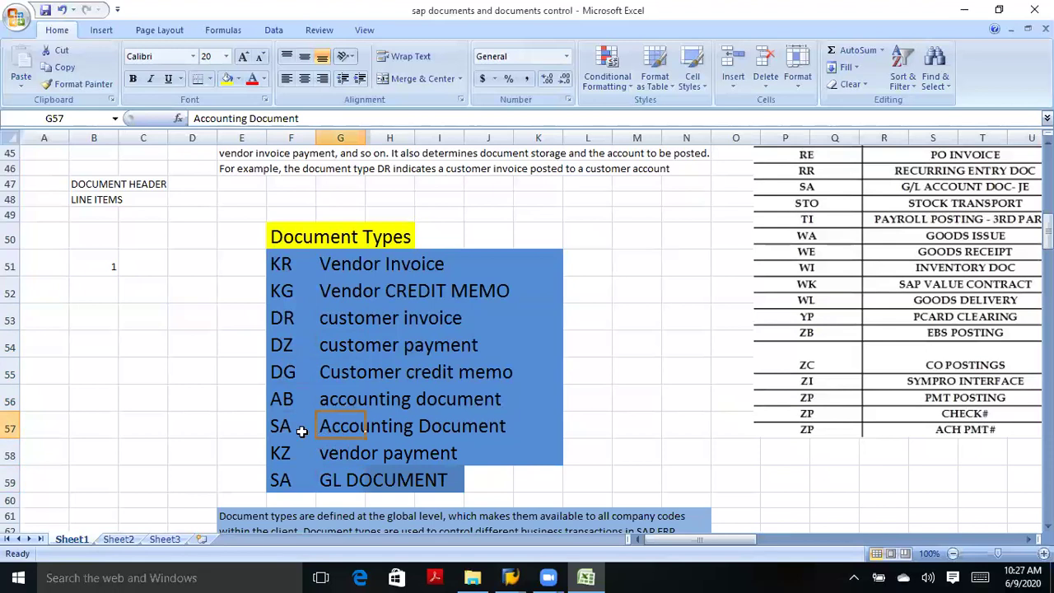
click(289, 460)
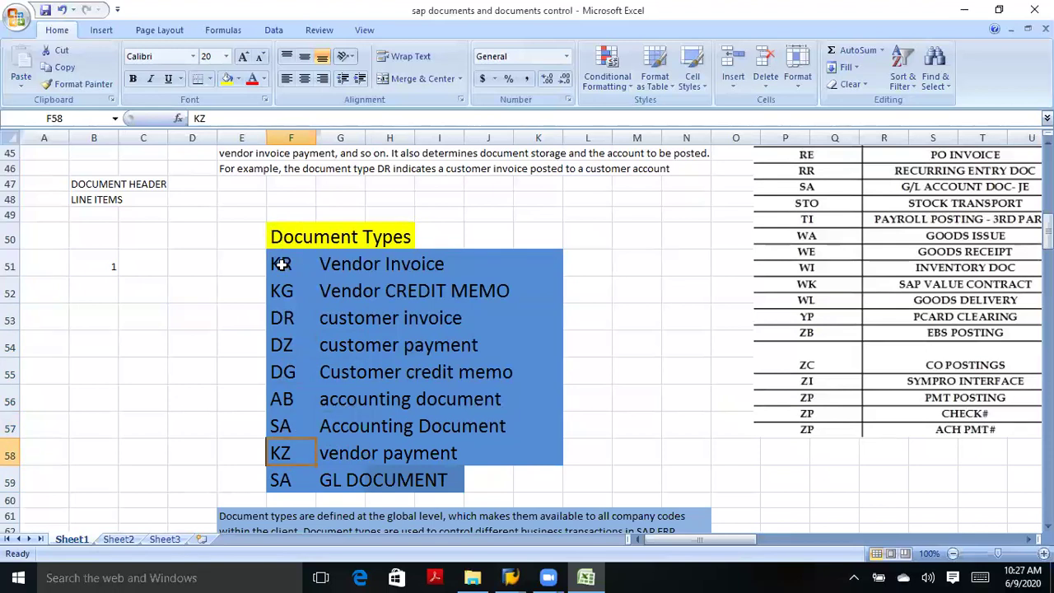
drag(280, 264, 552, 471)
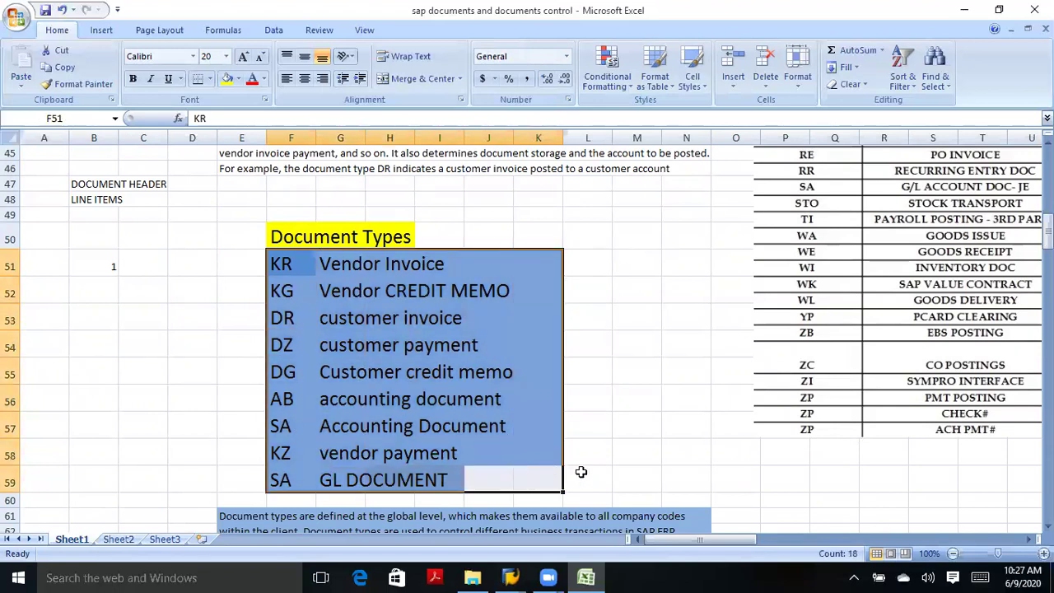
Clear the selection and scroll down to the Posting Key section and SALRY EXP rows.
click(632, 460)
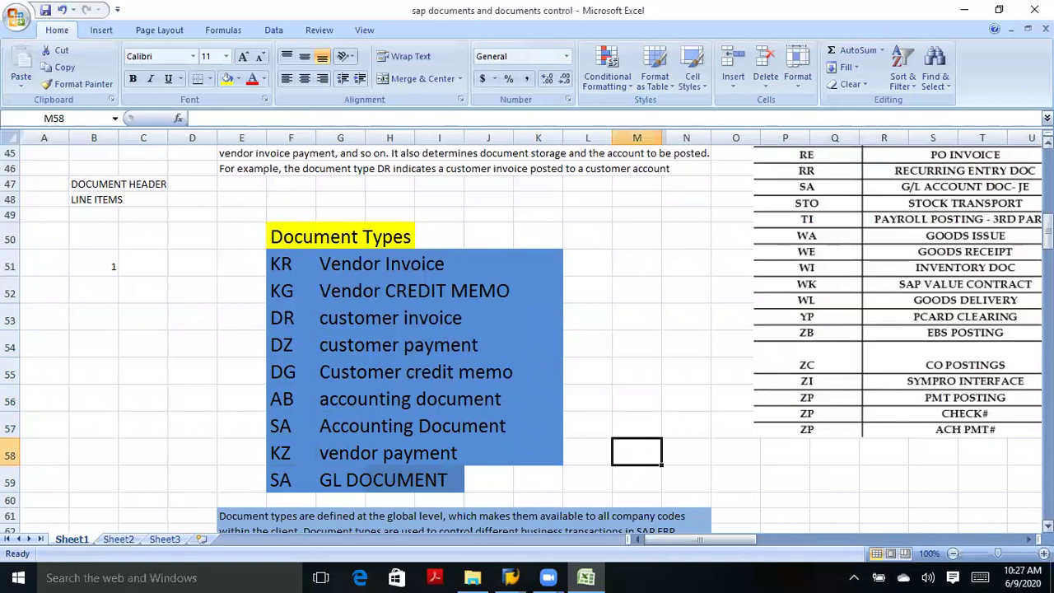
scroll(527, 338, down, 2)
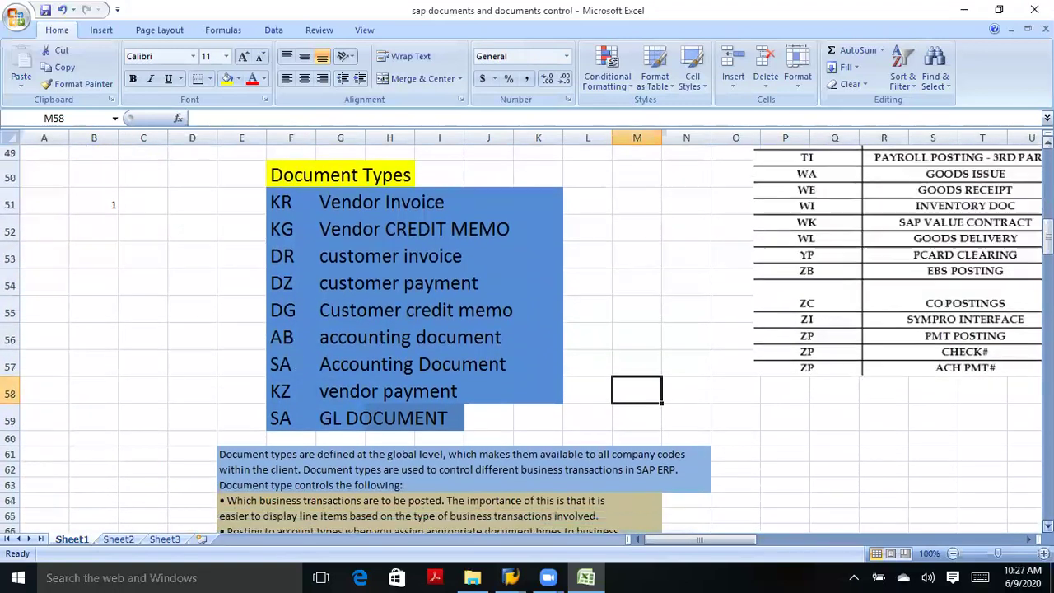
scroll(527, 338, down, 2)
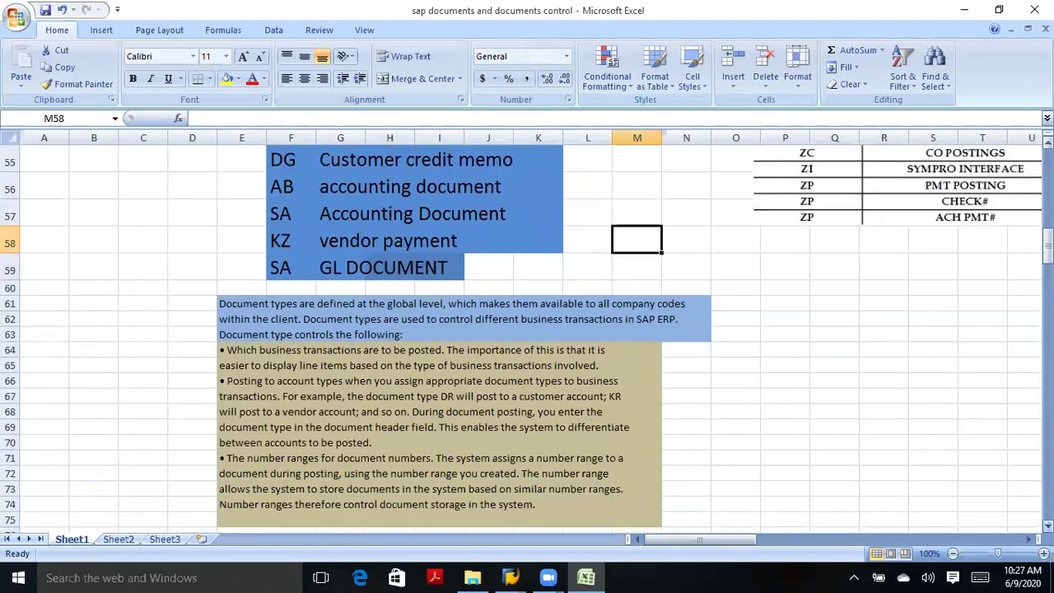
scroll(527, 338, down, 2)
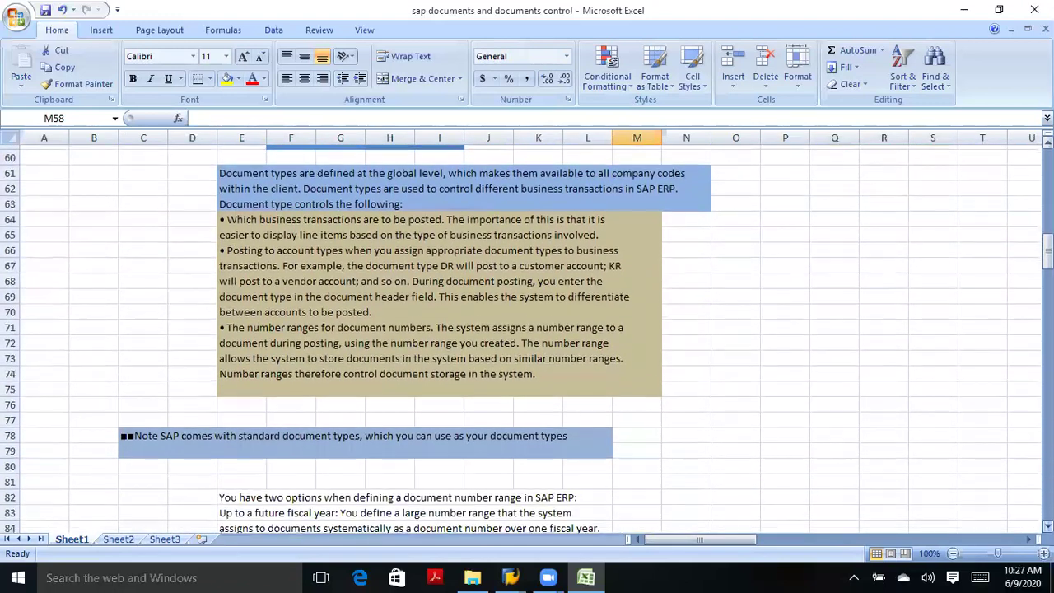
scroll(526, 337, down, 3)
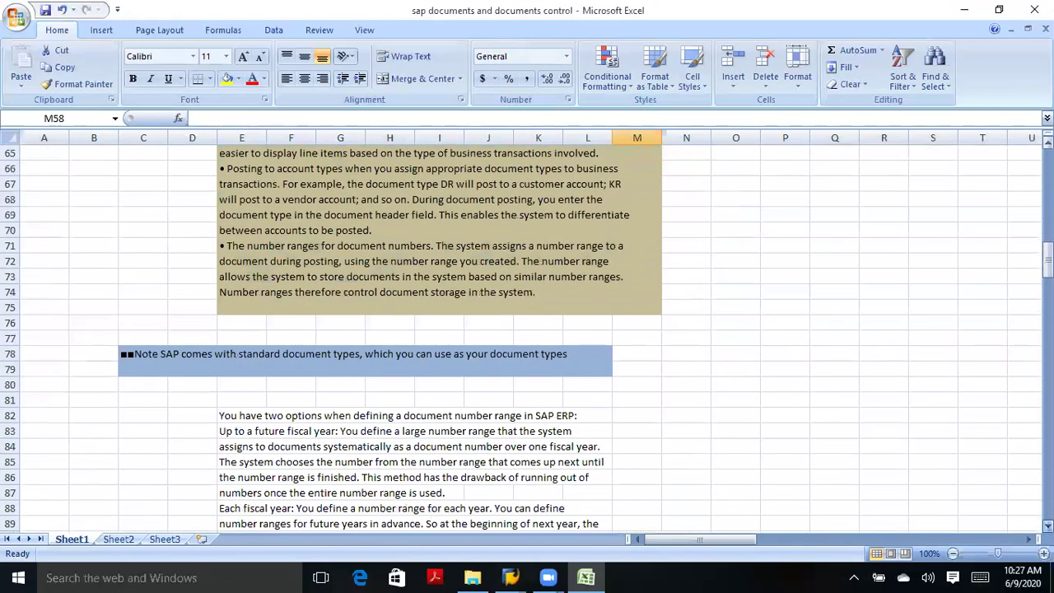
scroll(527, 337, down, 3)
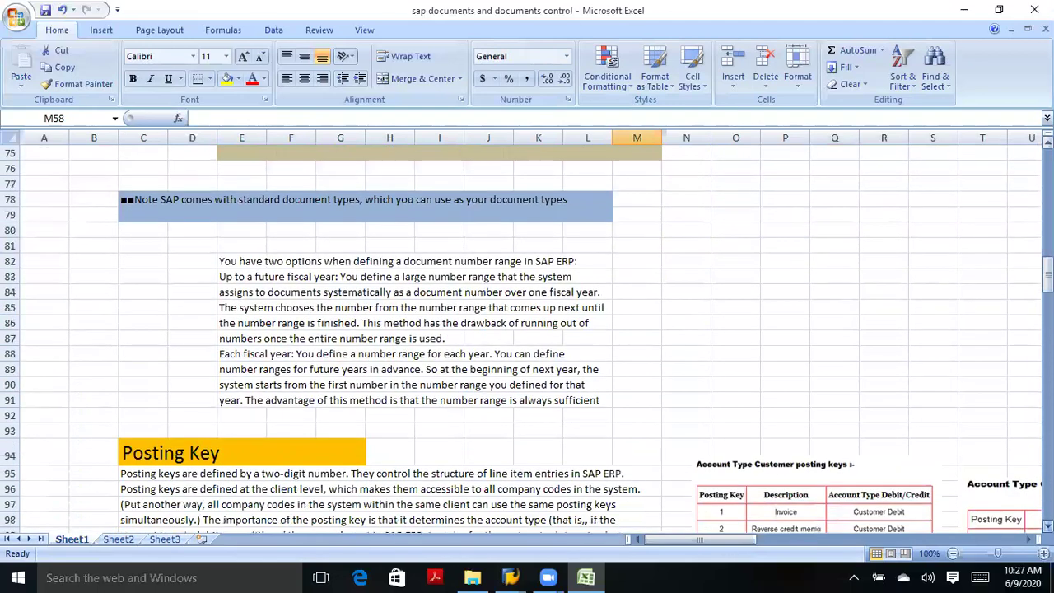
scroll(527, 337, down, 3)
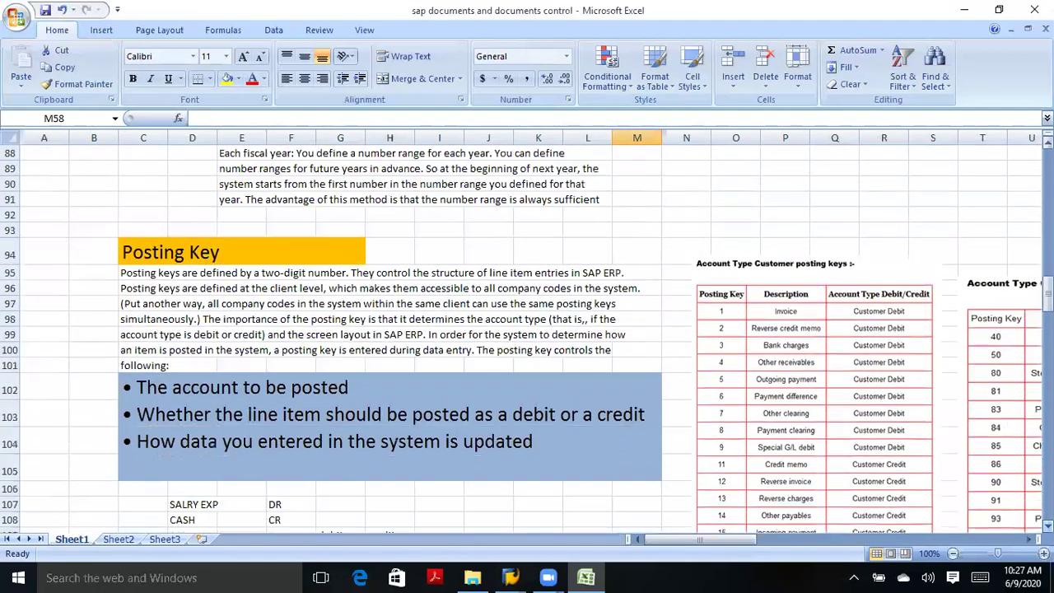
scroll(1045, 525, down, 1)
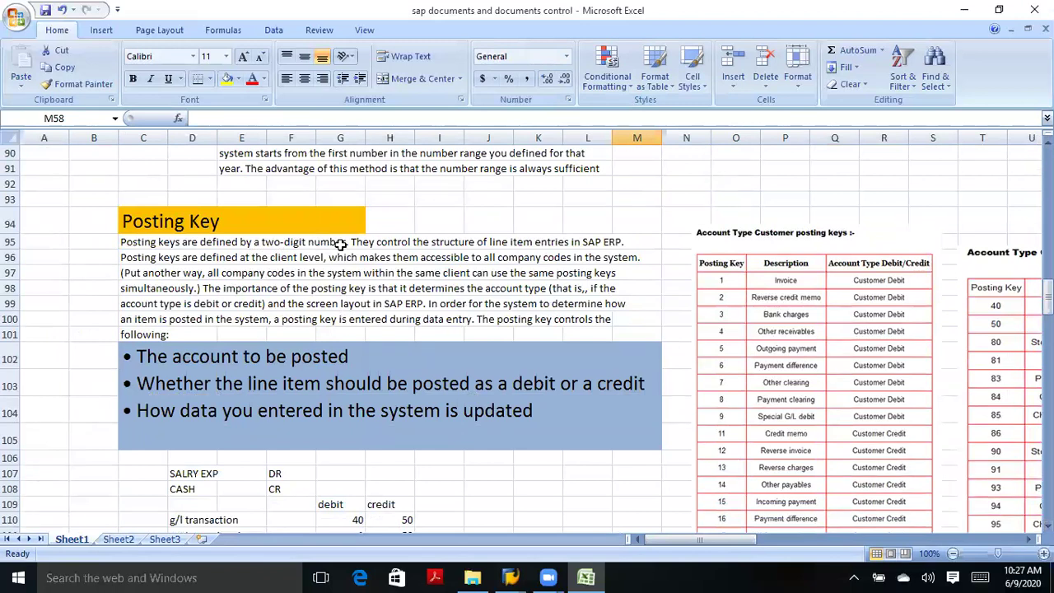
click(358, 520)
text(40)
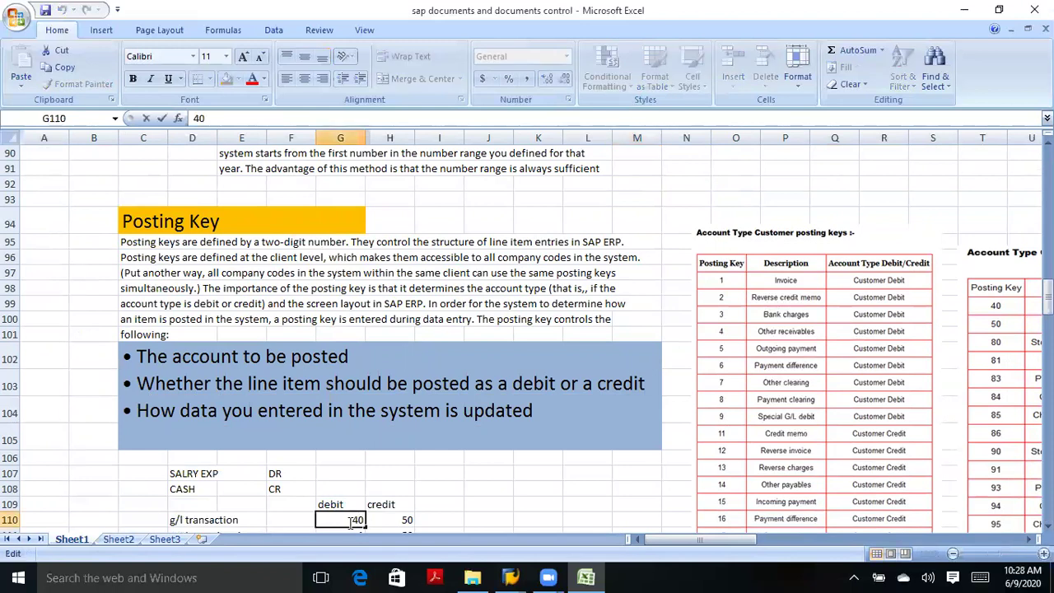
click(398, 520)
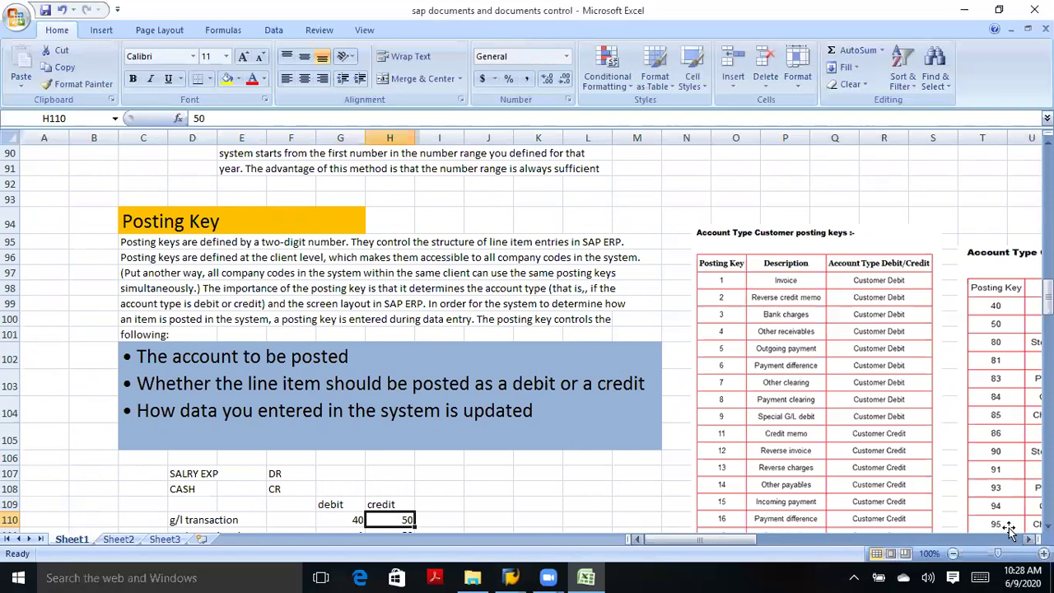
scroll(478, 440, down, 2)
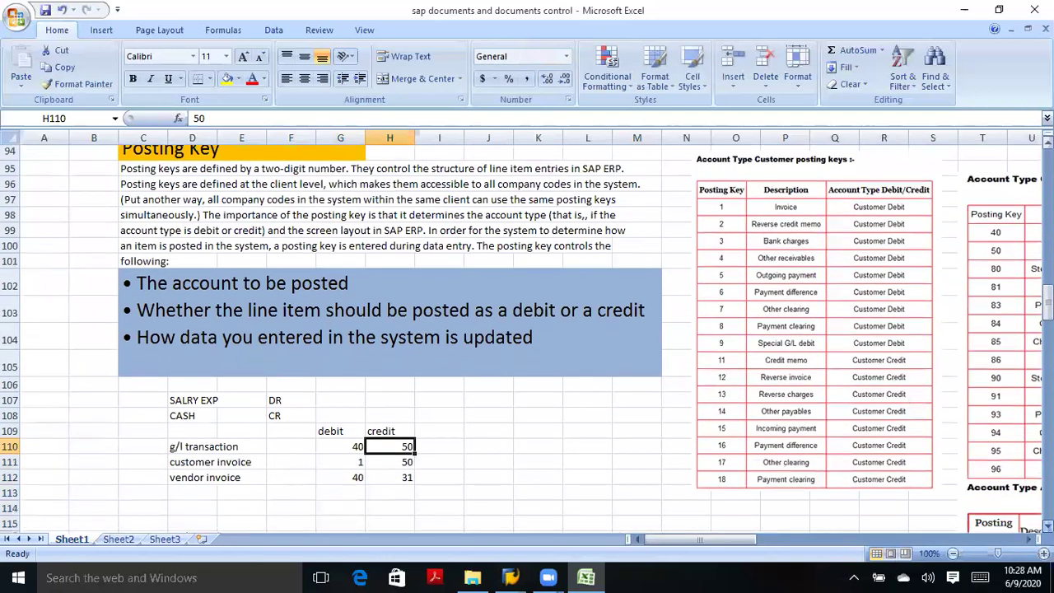
click(175, 417)
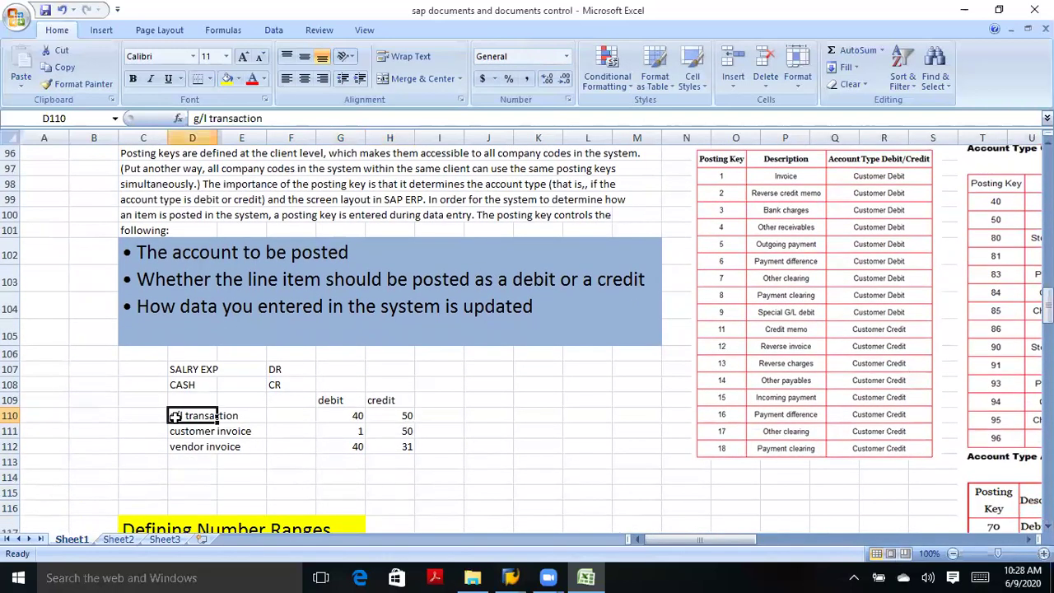
drag(337, 401, 350, 412)
click(349, 412)
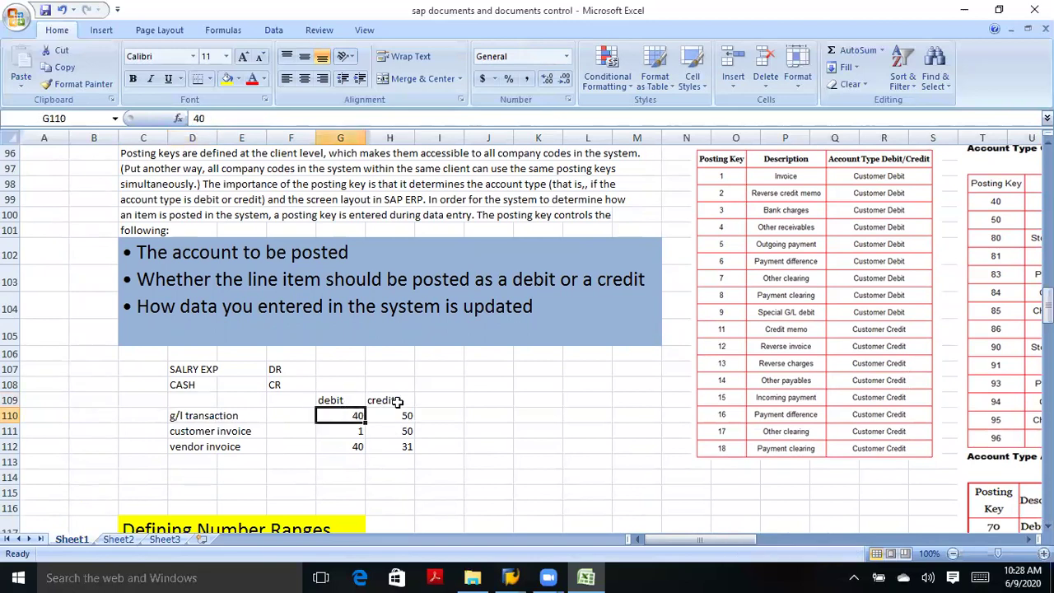
click(395, 402)
click(407, 416)
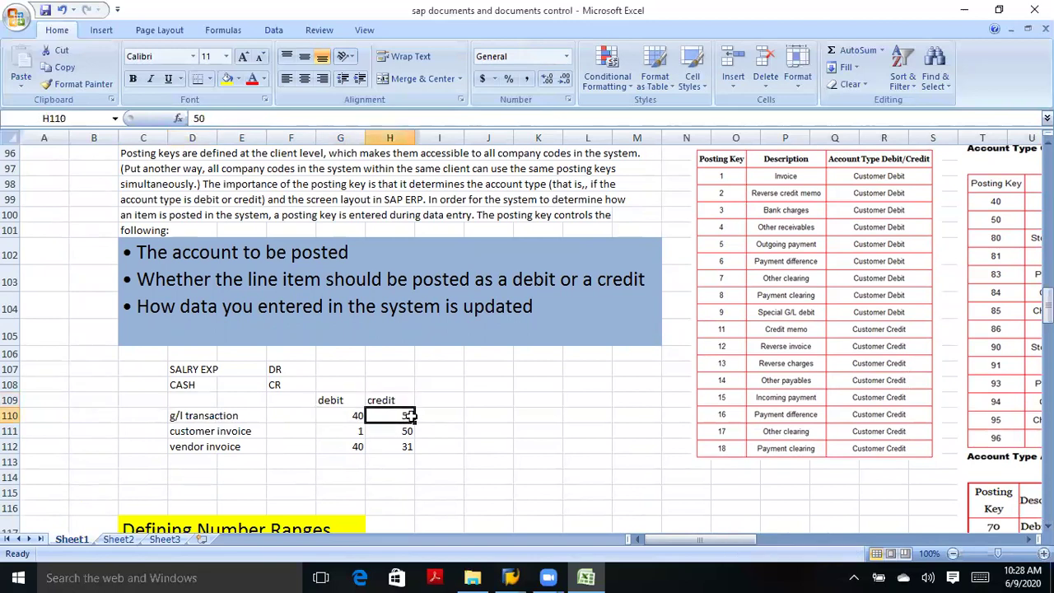
click(208, 436)
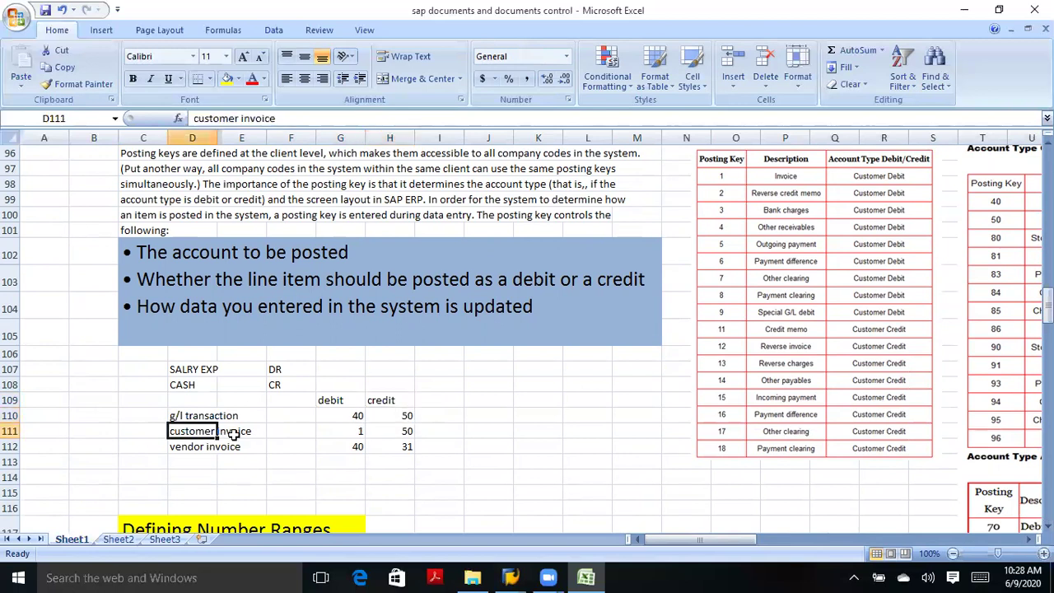
click(354, 430)
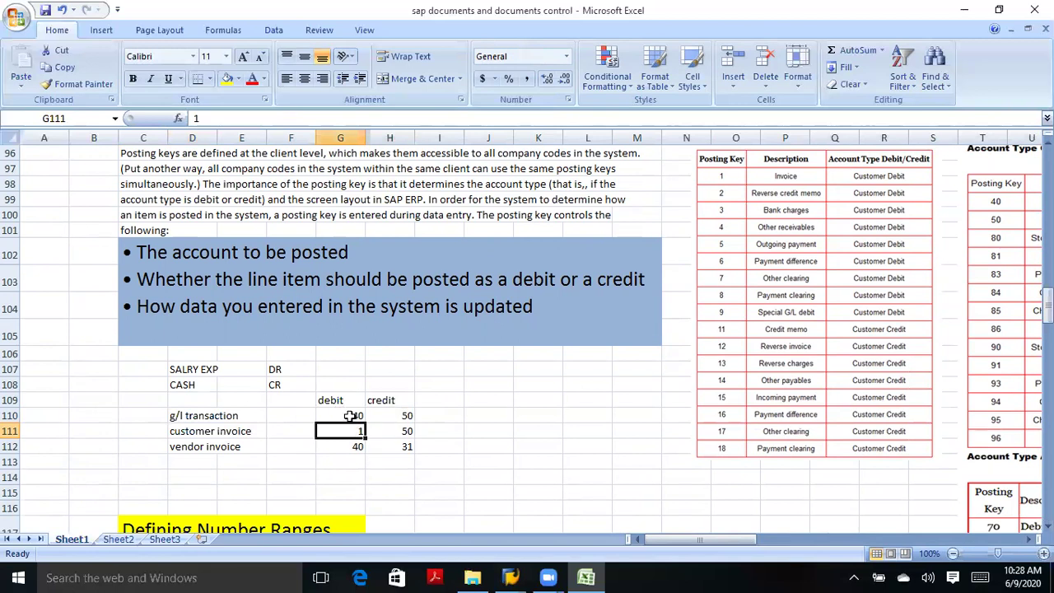
click(397, 429)
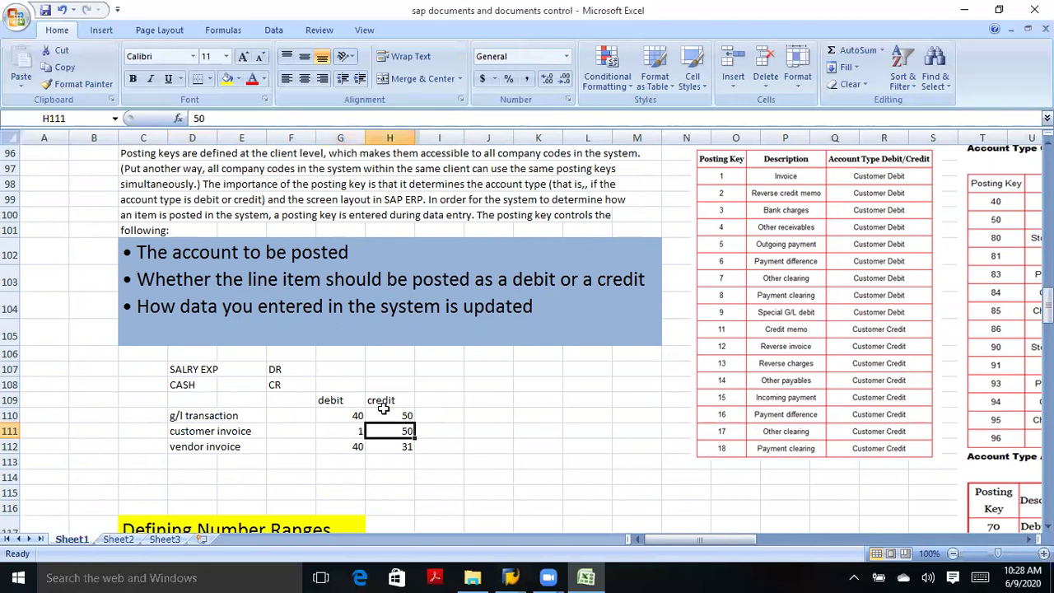
click(229, 459)
click(222, 448)
click(203, 447)
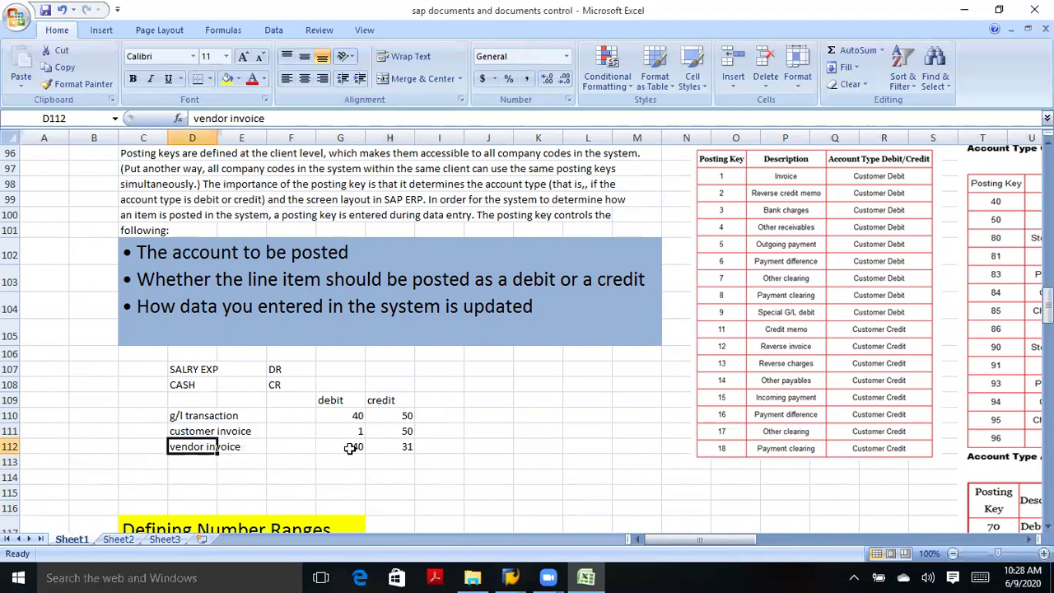
click(350, 447)
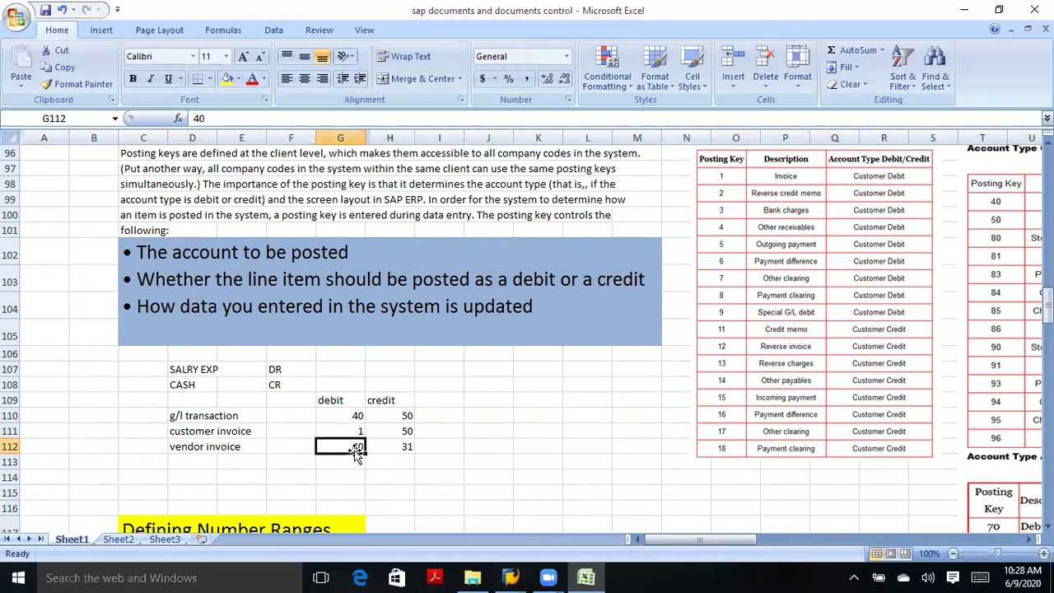
click(208, 449)
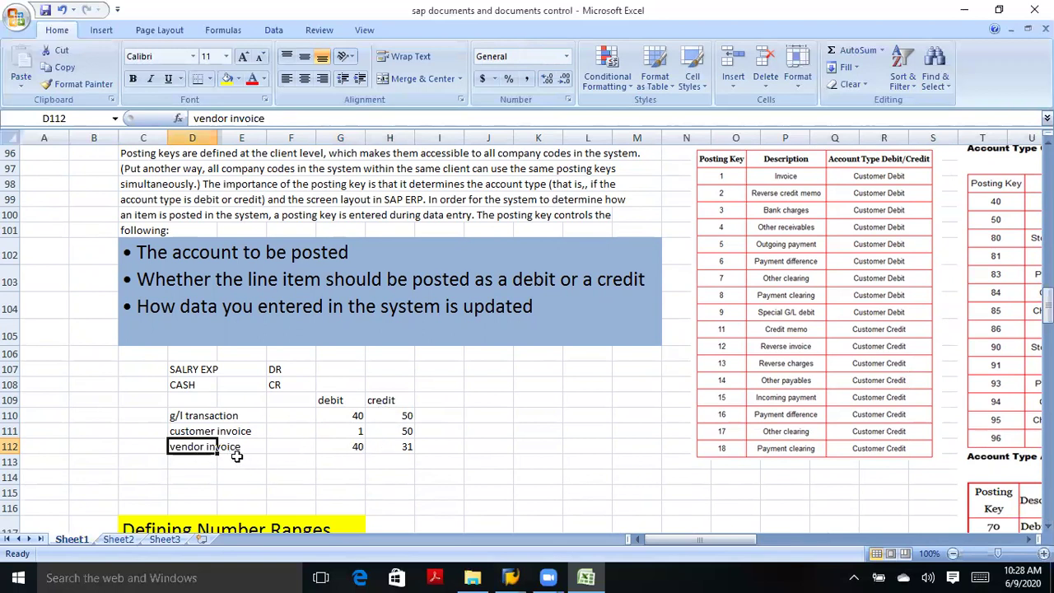
click(404, 448)
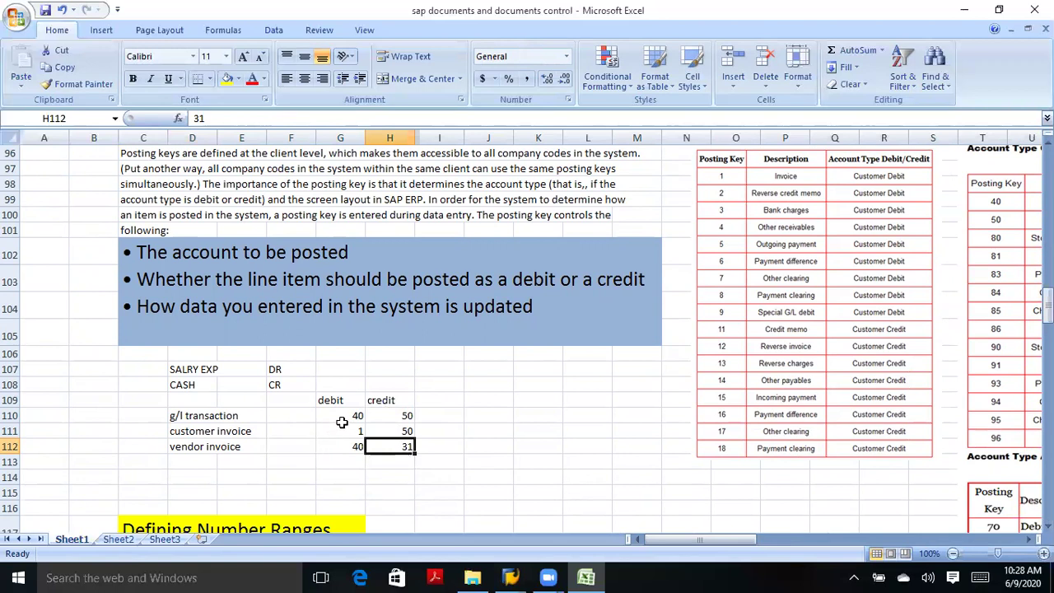
click(352, 416)
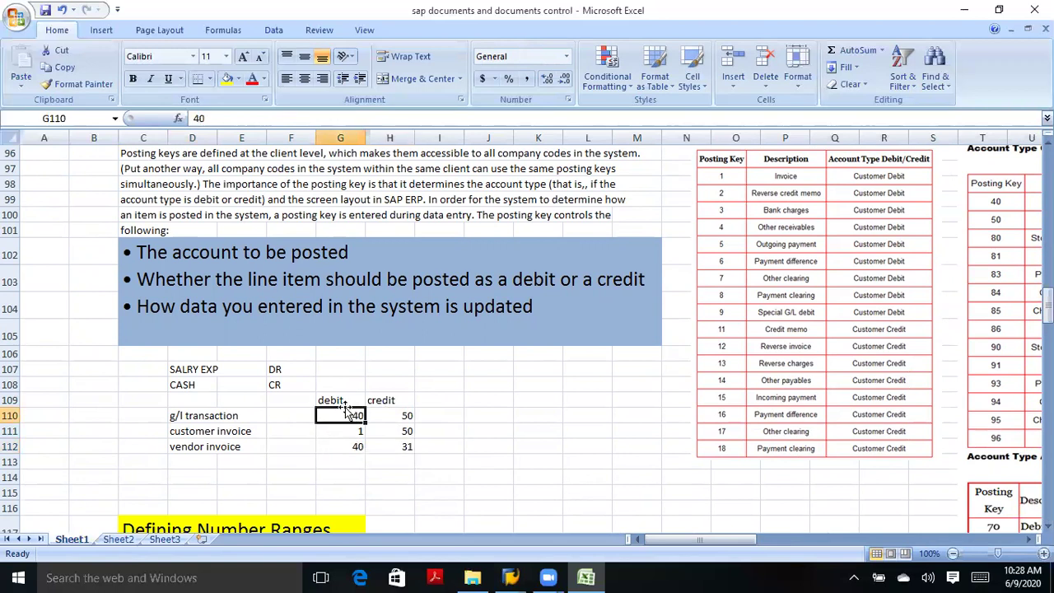
click(395, 415)
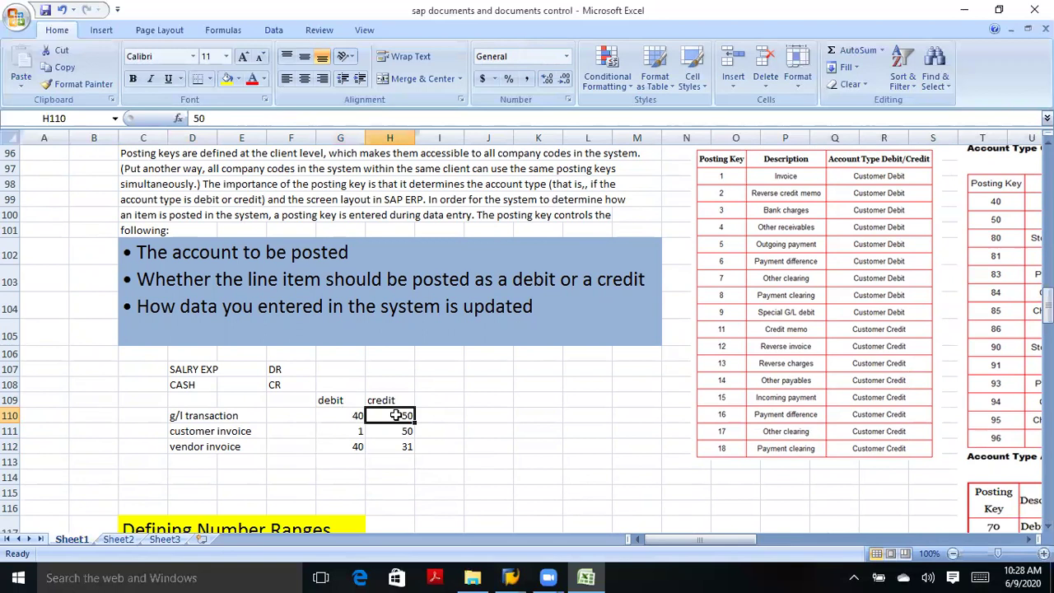
click(220, 433)
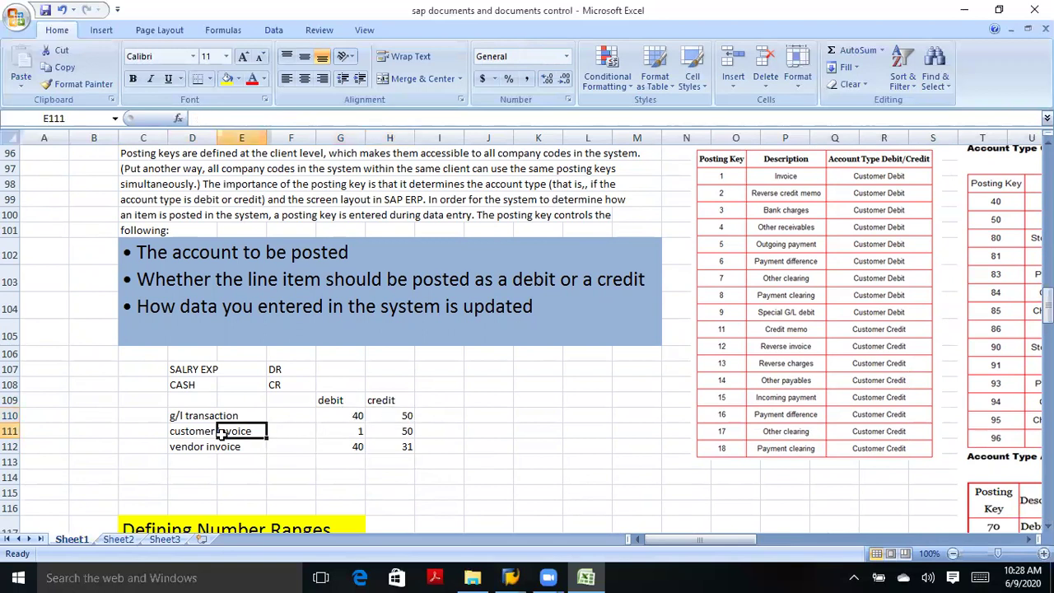
click(357, 427)
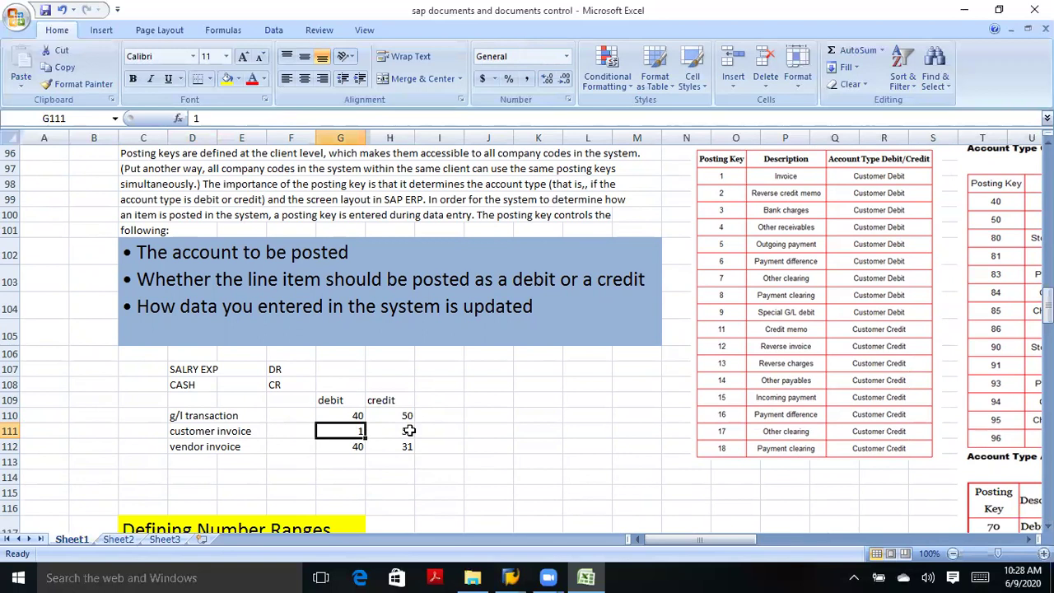
click(409, 430)
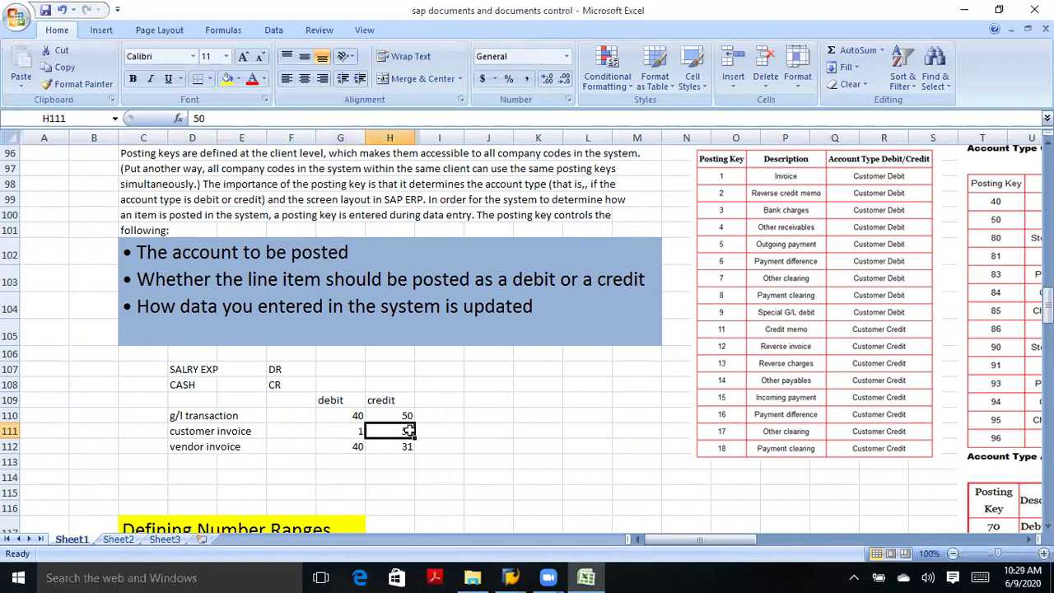
click(349, 433)
click(395, 432)
Type the note 'dual entry system in accounting' into E114, correcting typos.
click(246, 478)
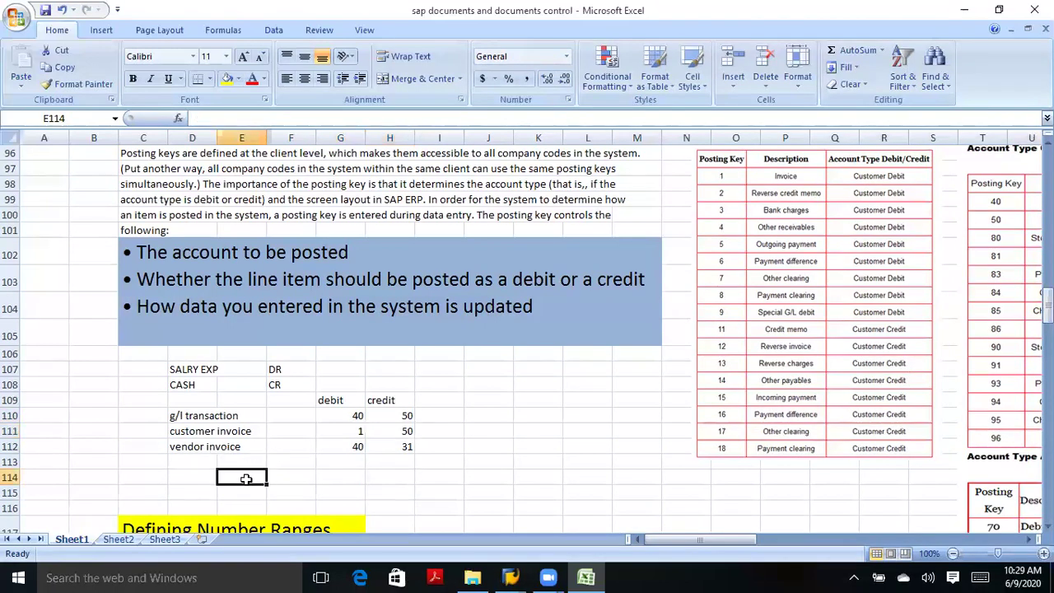
text(dy)
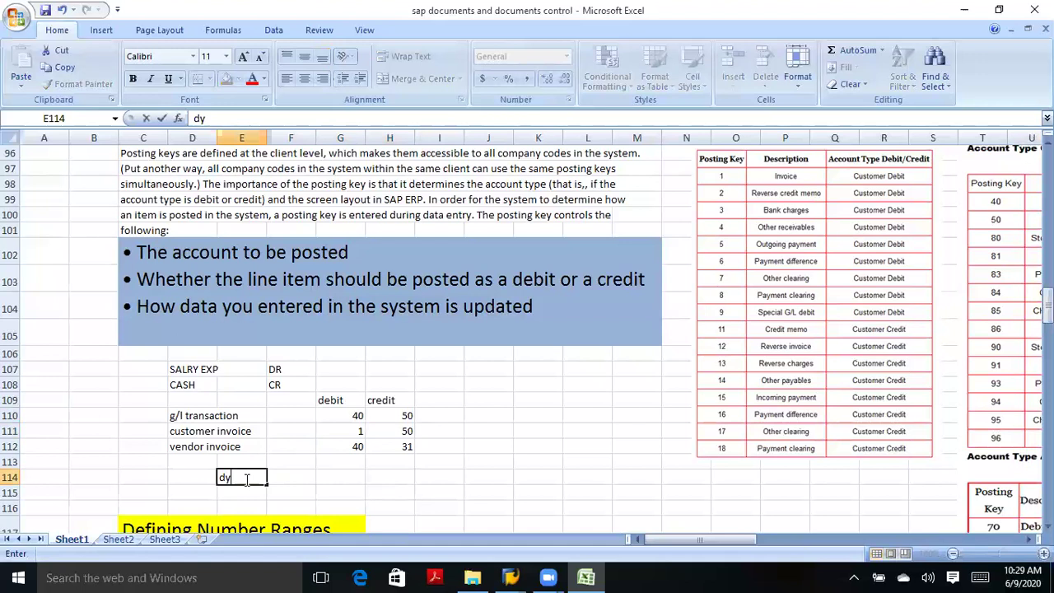
key(BackSpace)
text(ual entry systeme)
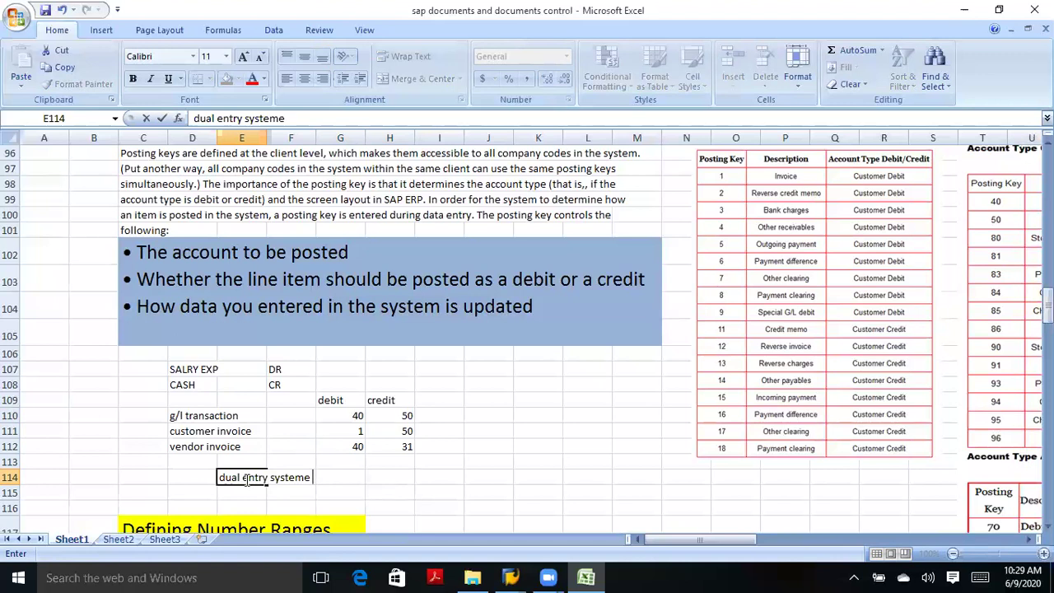
key(BackSpace)
text(in accounting)
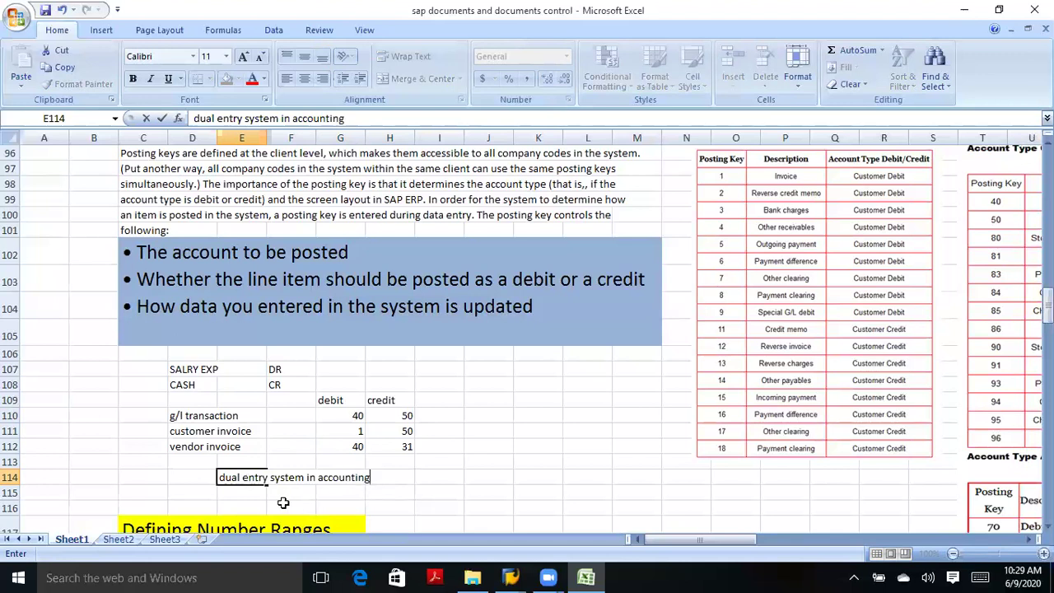
click(475, 479)
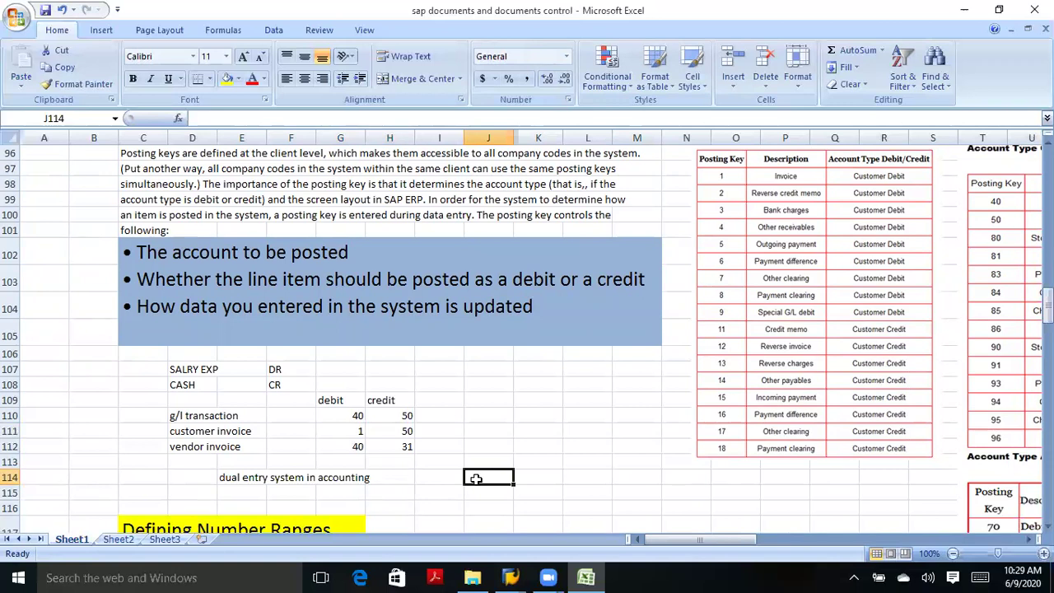
Enter a note in J112 that a named person purchased a laptop for office use.
click(485, 446)
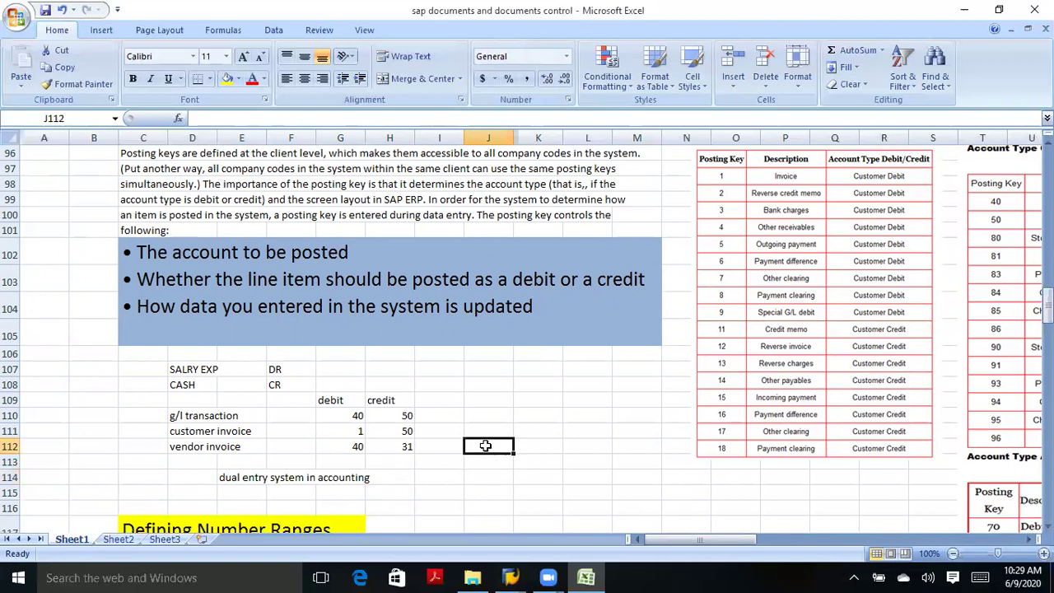
text(mr)
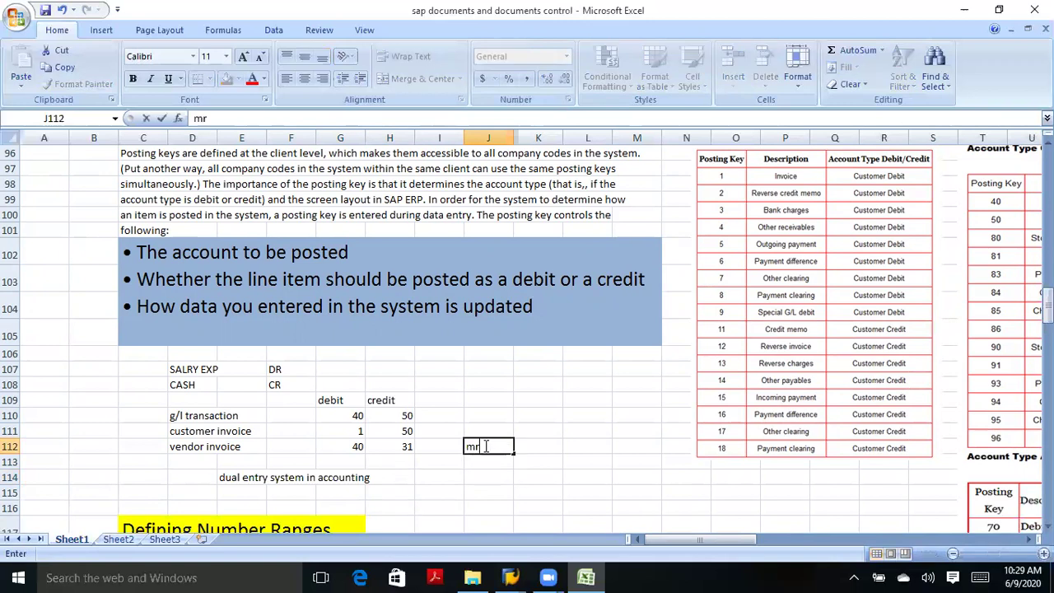
text(.elvis purc)
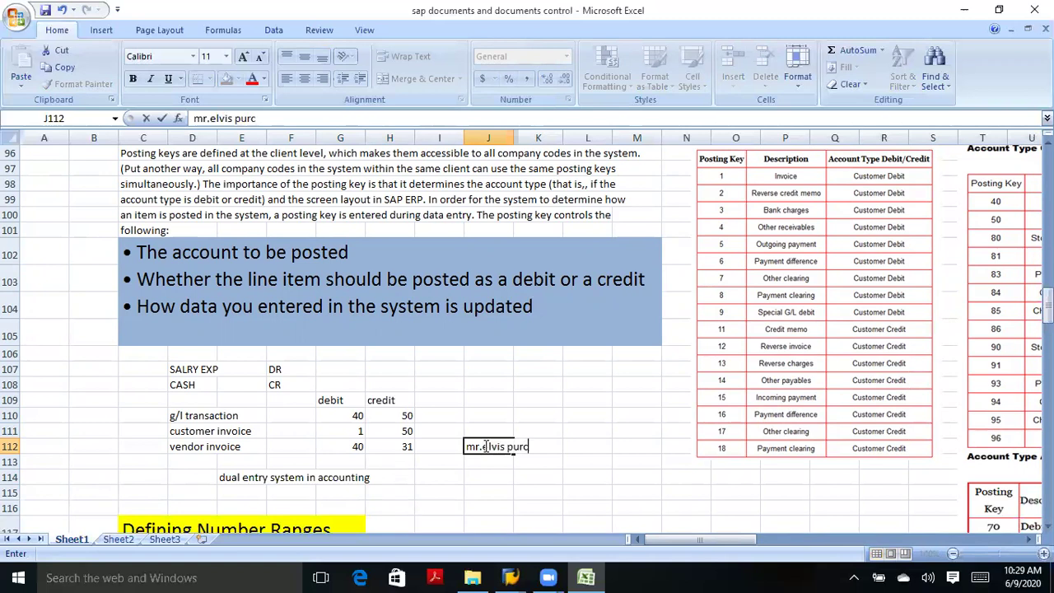
text(hsed lapto)
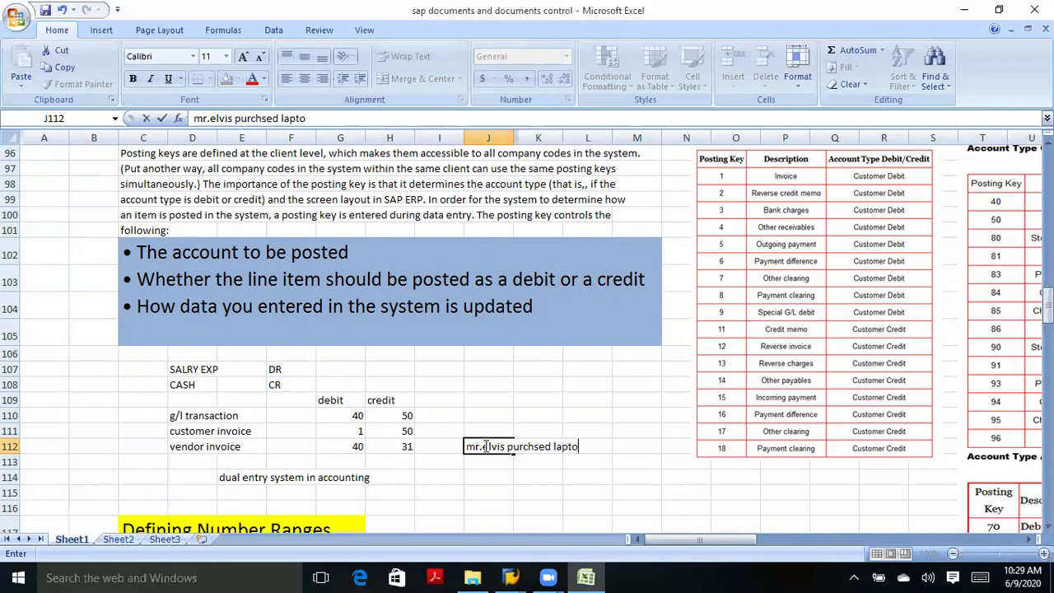
text(p for office use)
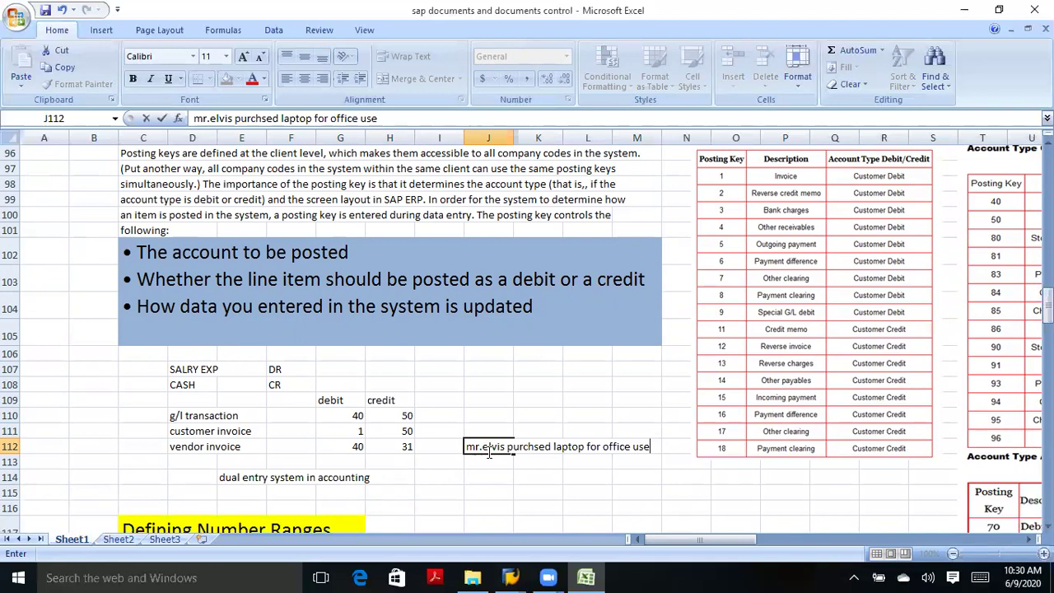
click(481, 474)
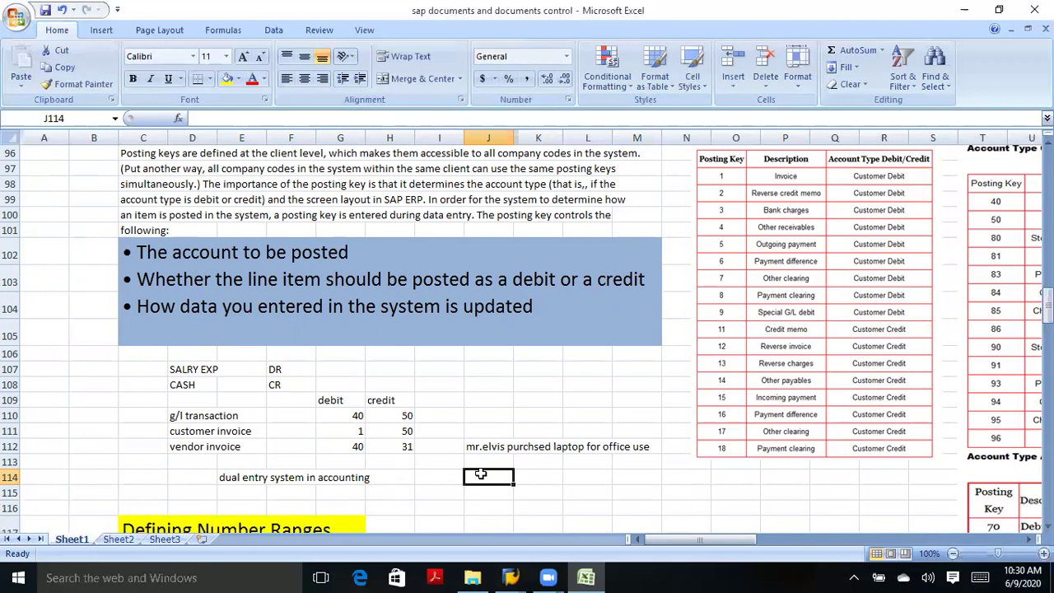
Enter 'laptop' in J114 as the debited account and the 'dr' heading in K113.
click(500, 463)
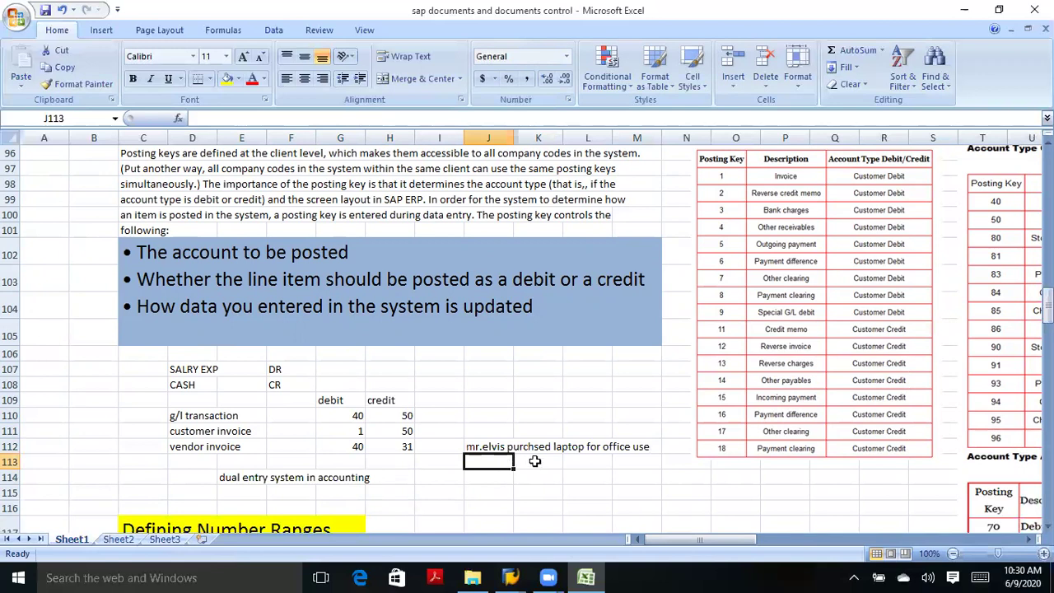
click(497, 478)
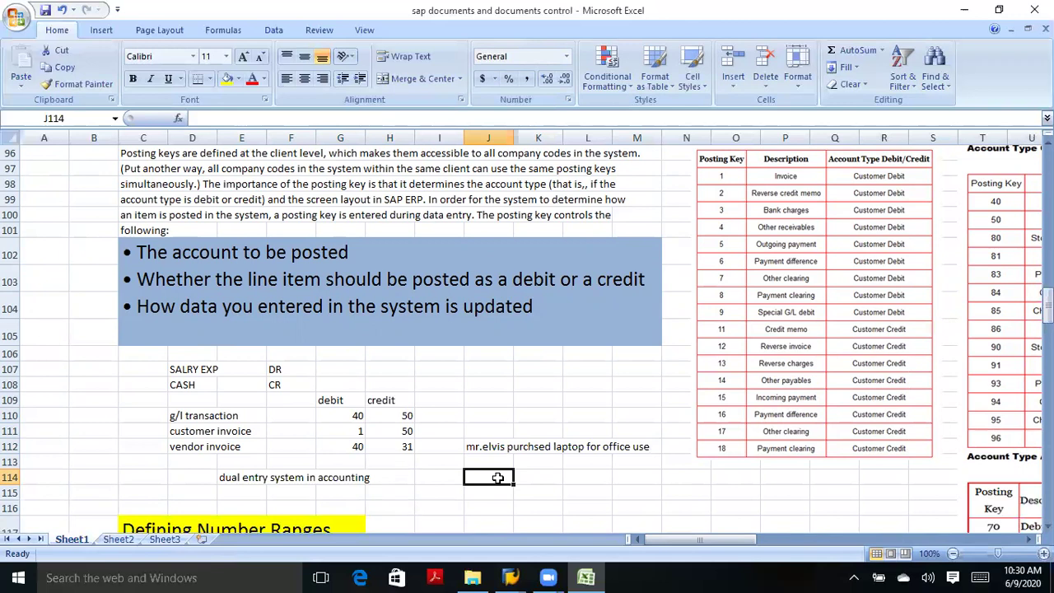
text(ca)
key(BackSpace)
key(BackSpace)
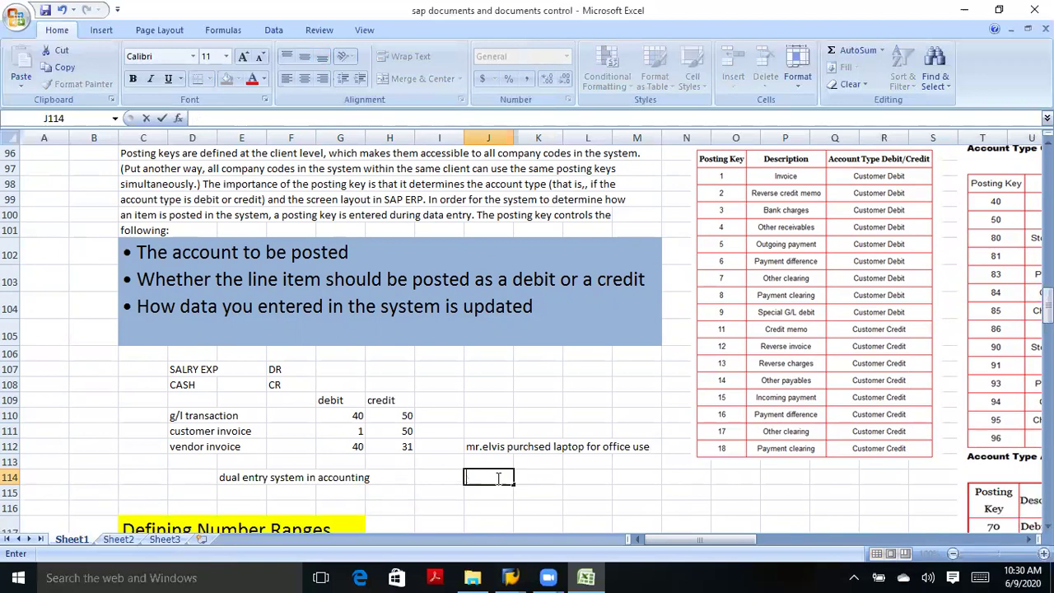
text(lapt)
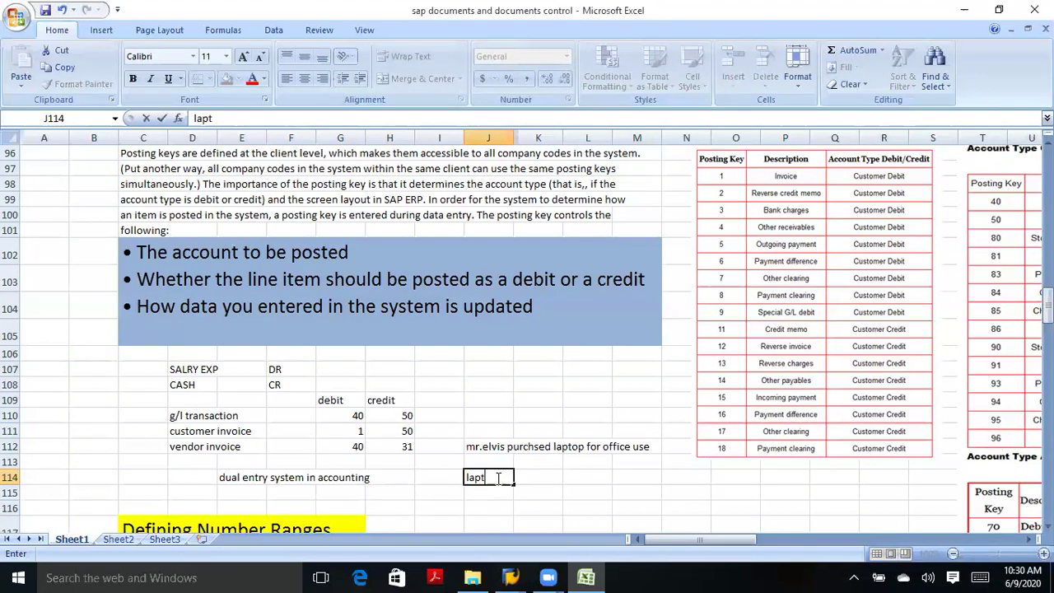
text(op)
click(536, 479)
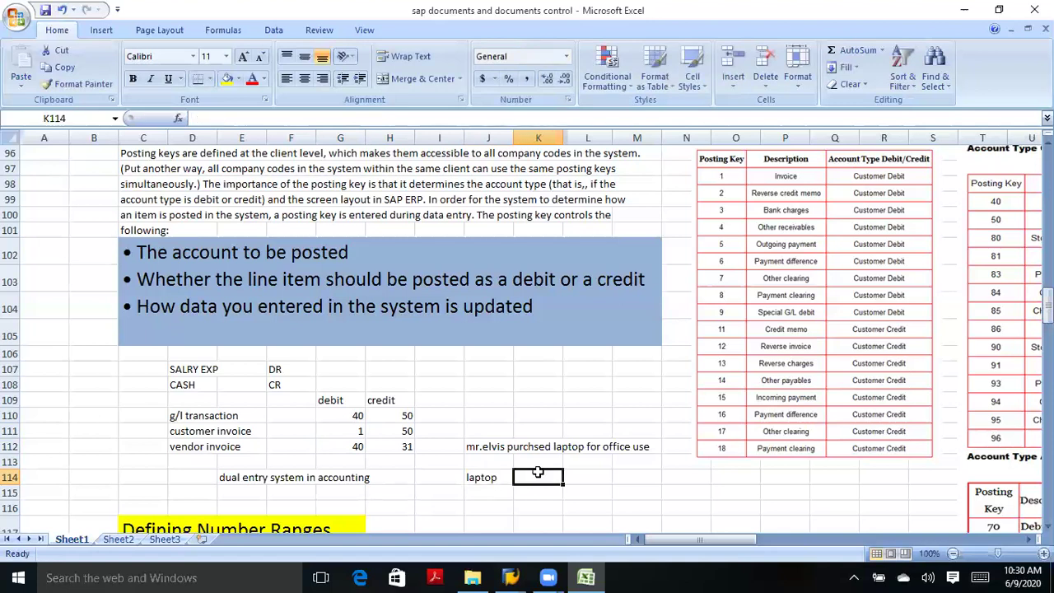
click(540, 462)
text(d)
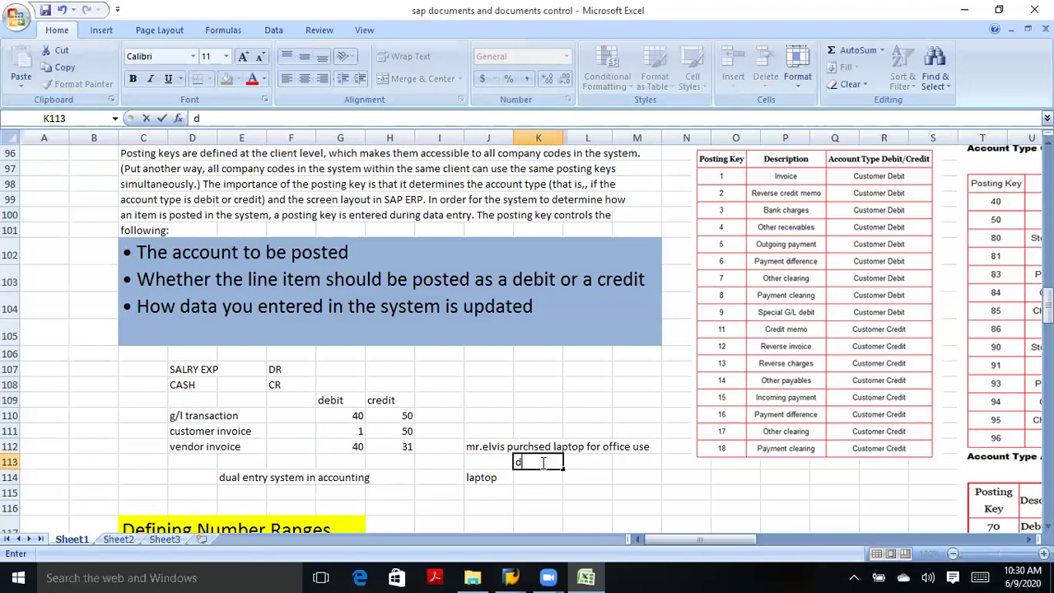
text(r)
click(540, 476)
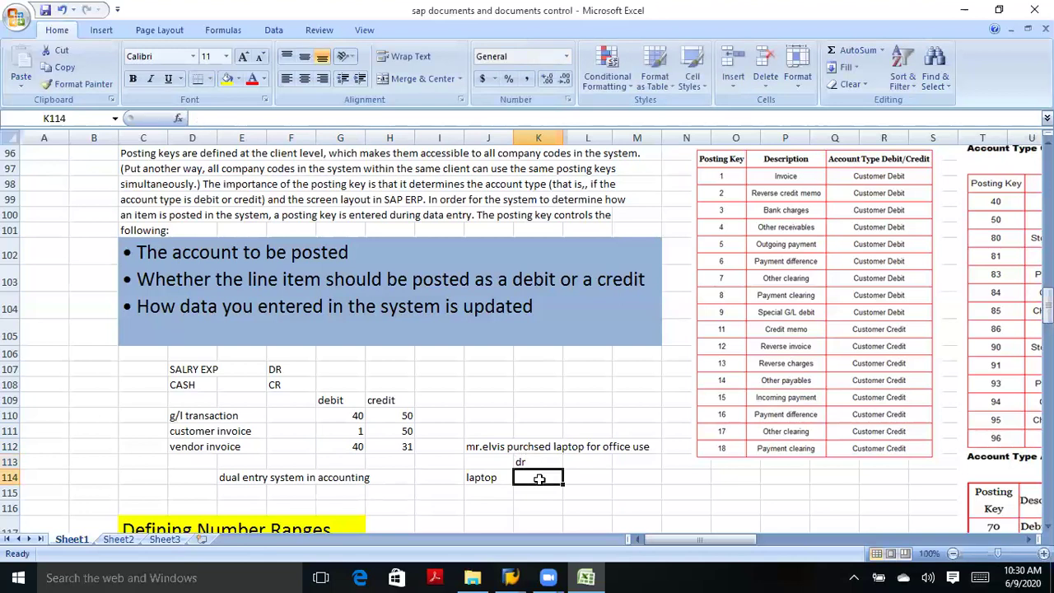
Add 'cash/bank' in J115, the 'cr' heading, and 200$ debit and credit amounts.
click(489, 496)
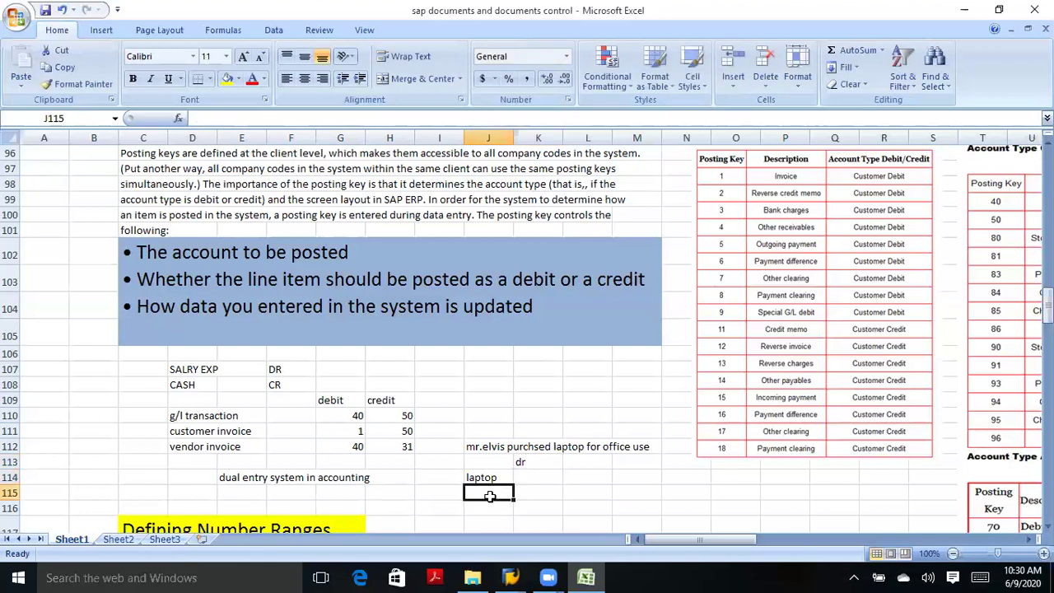
text(cas)
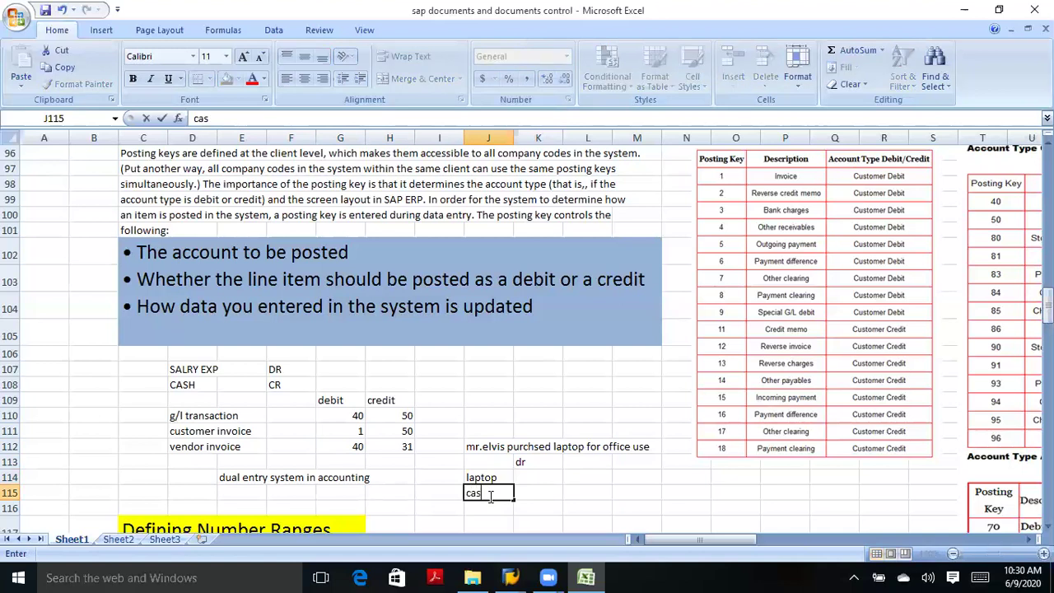
text(h/bank)
click(583, 466)
text(cr)
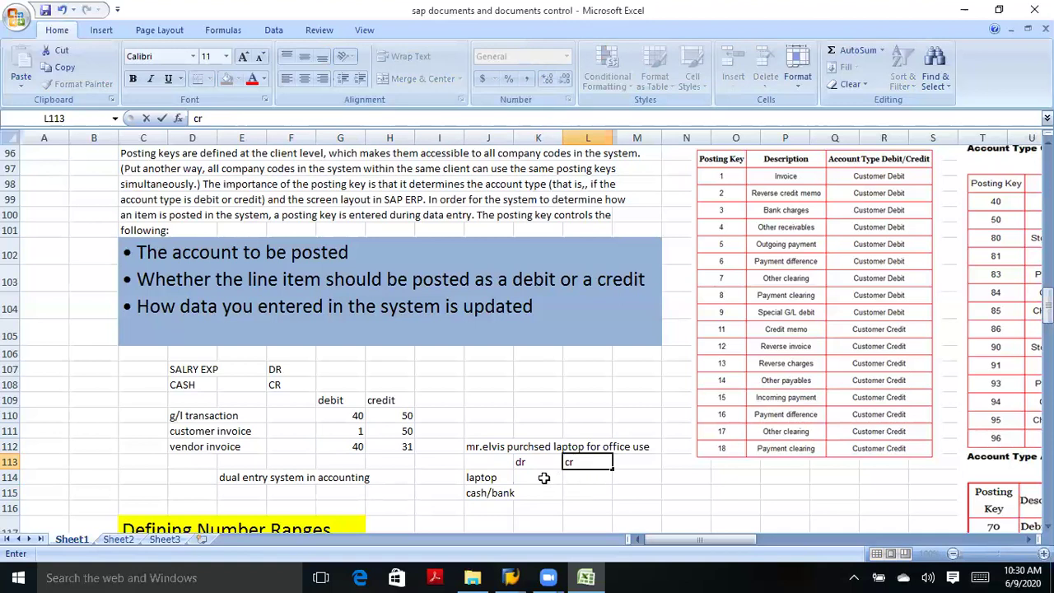
click(544, 477)
text(200)
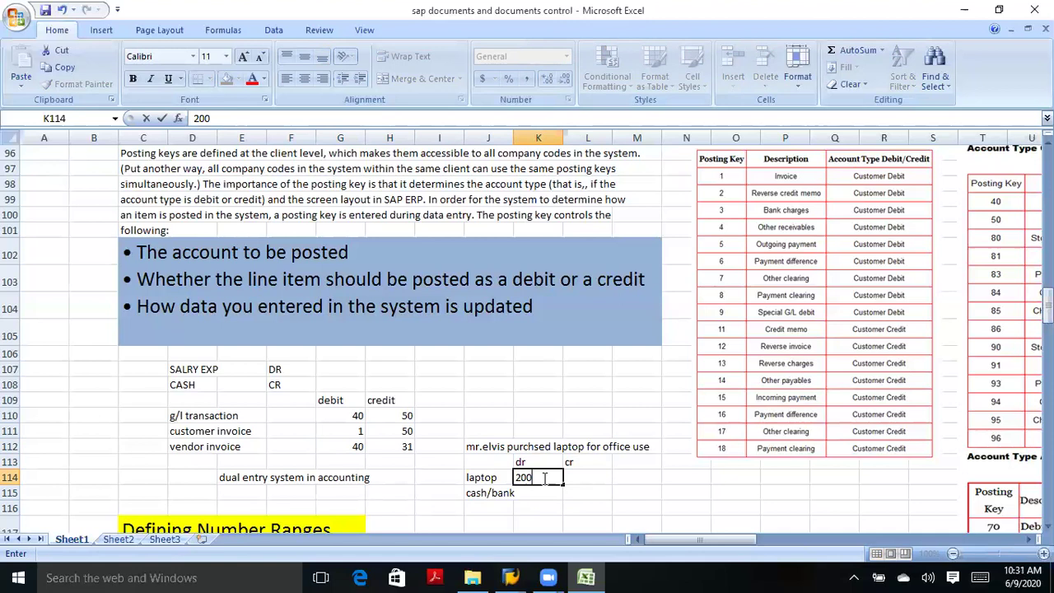
text($)
click(580, 492)
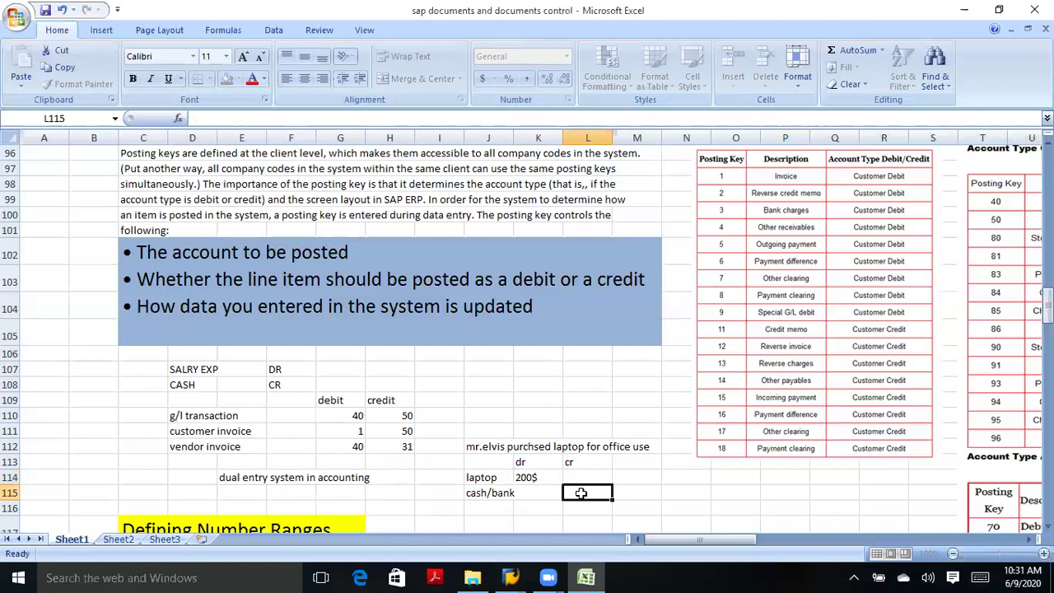
text(200$)
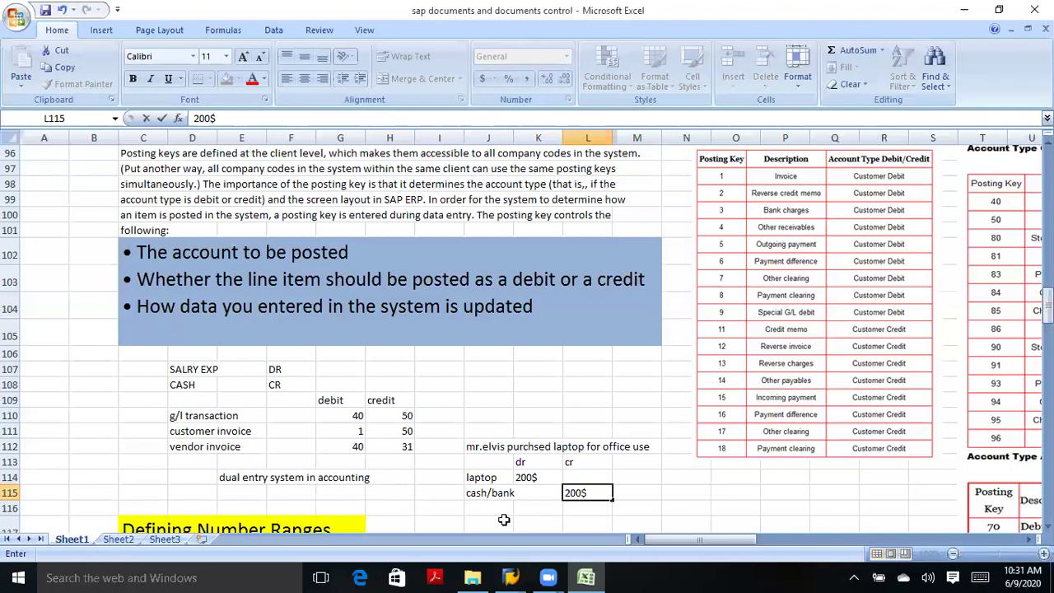
click(528, 480)
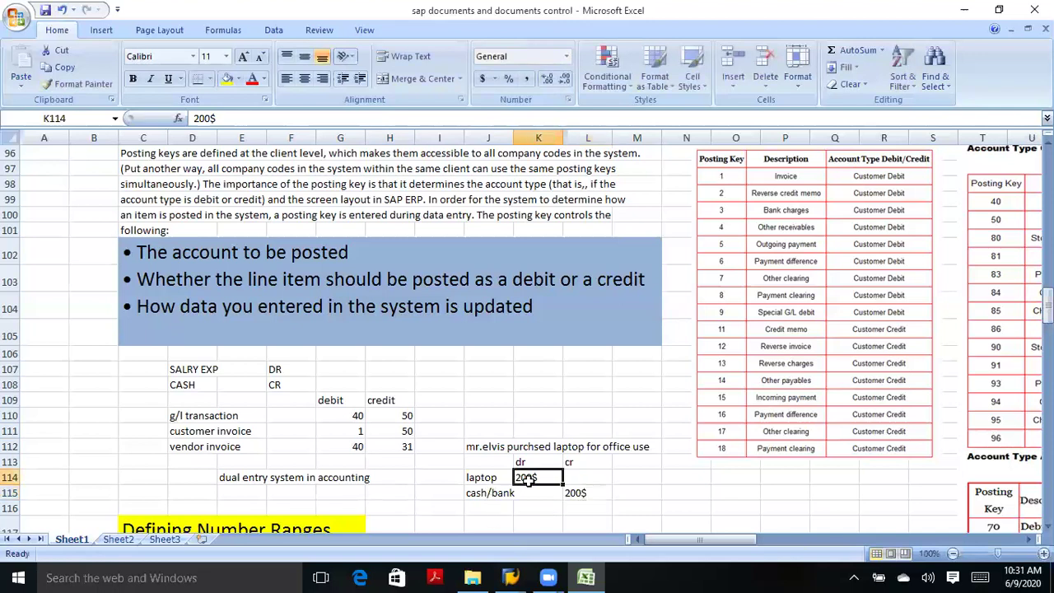
click(486, 484)
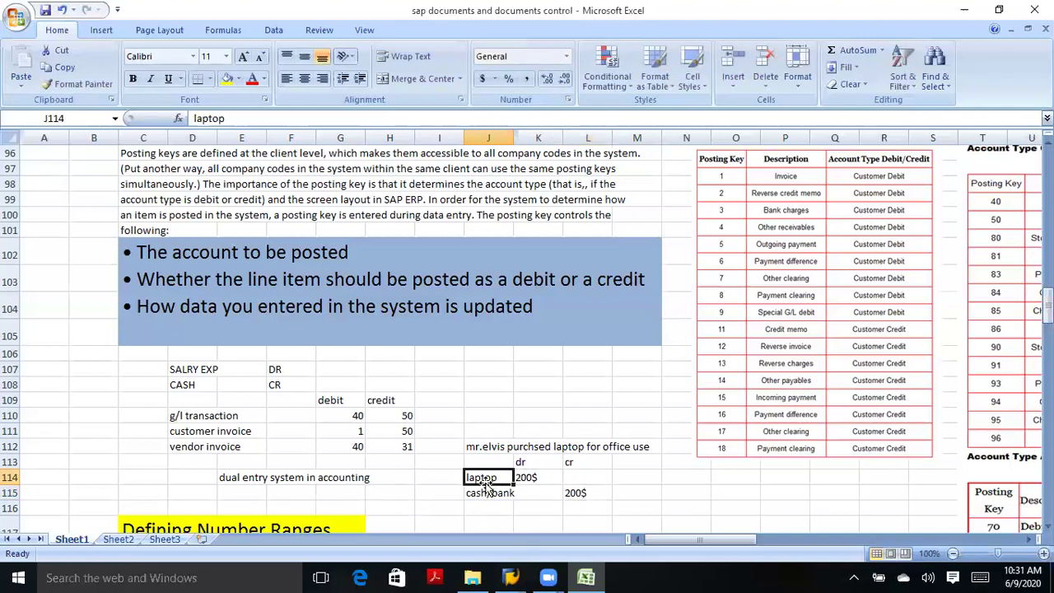
click(523, 477)
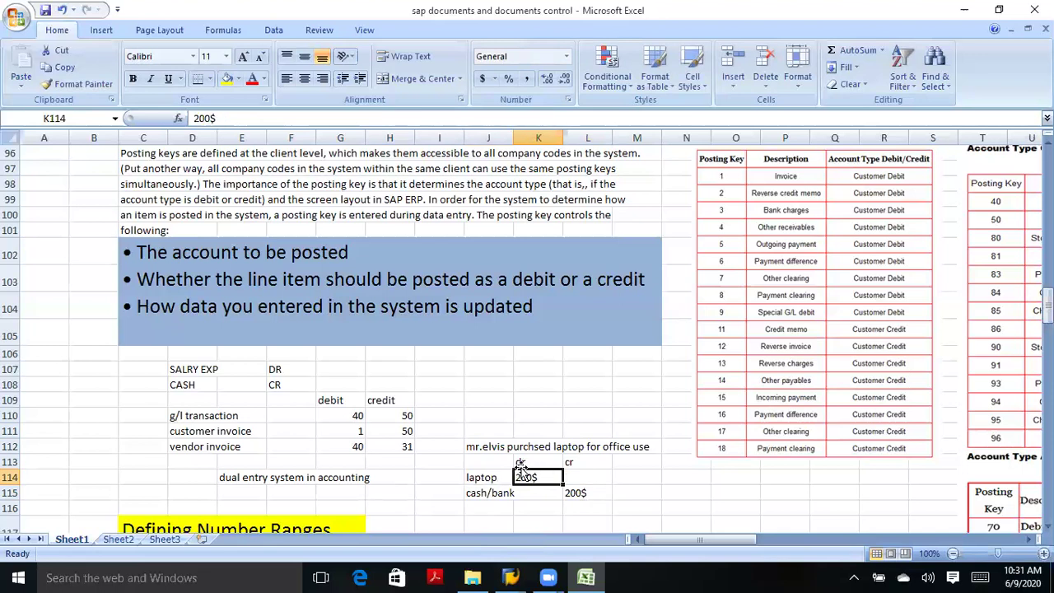
click(487, 494)
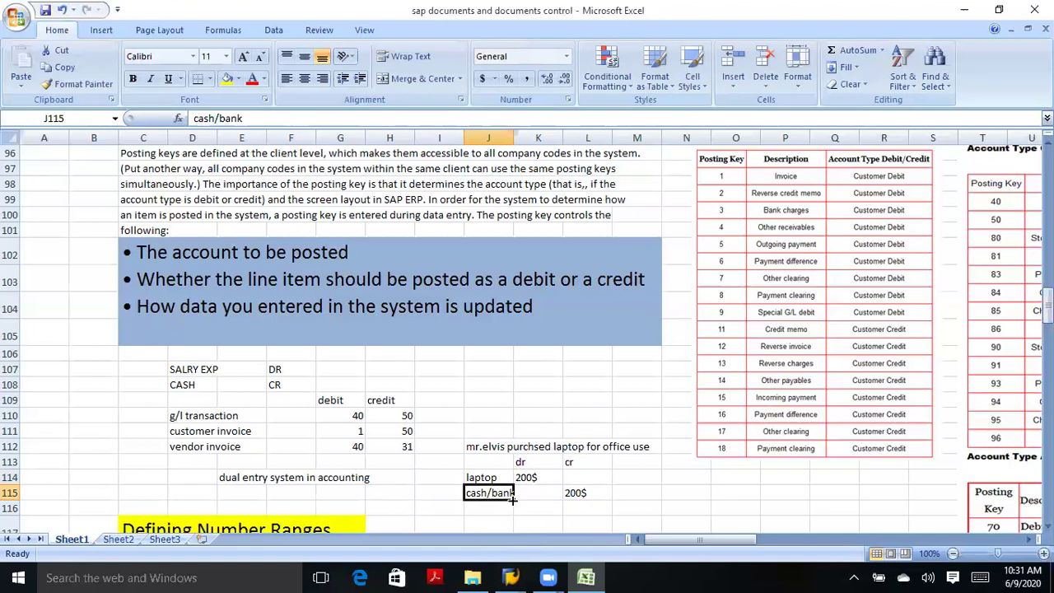
click(574, 493)
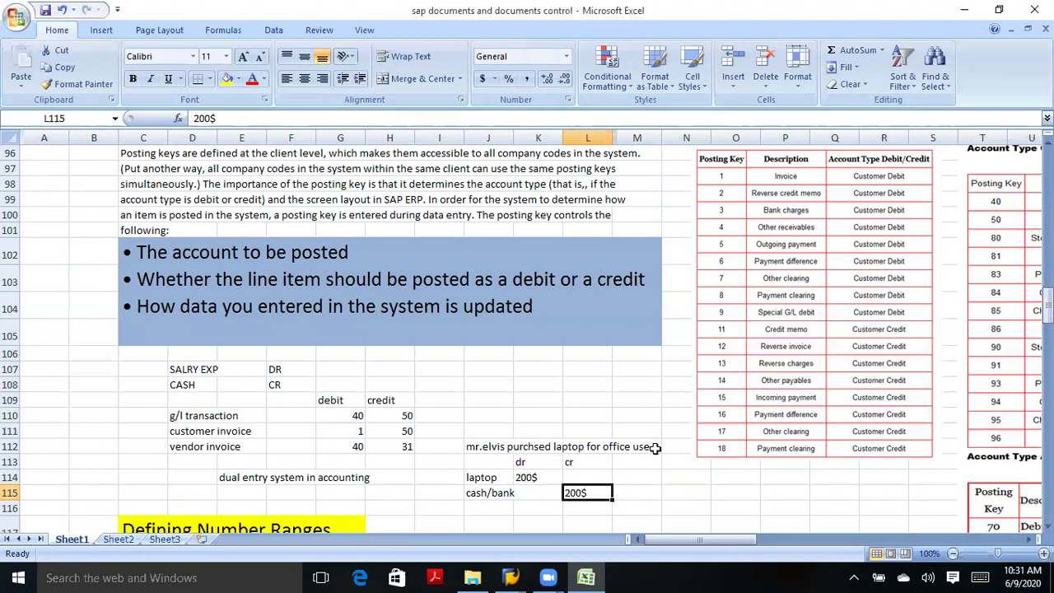
Append '$200' to the laptop purchase note in J112.
double_click(474, 449)
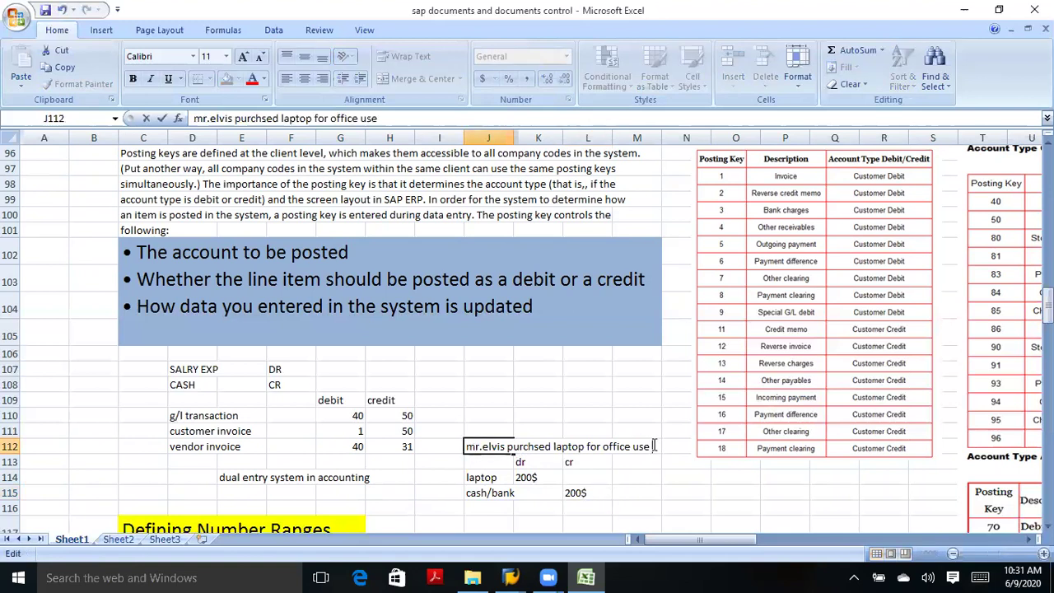
text($200)
click(478, 478)
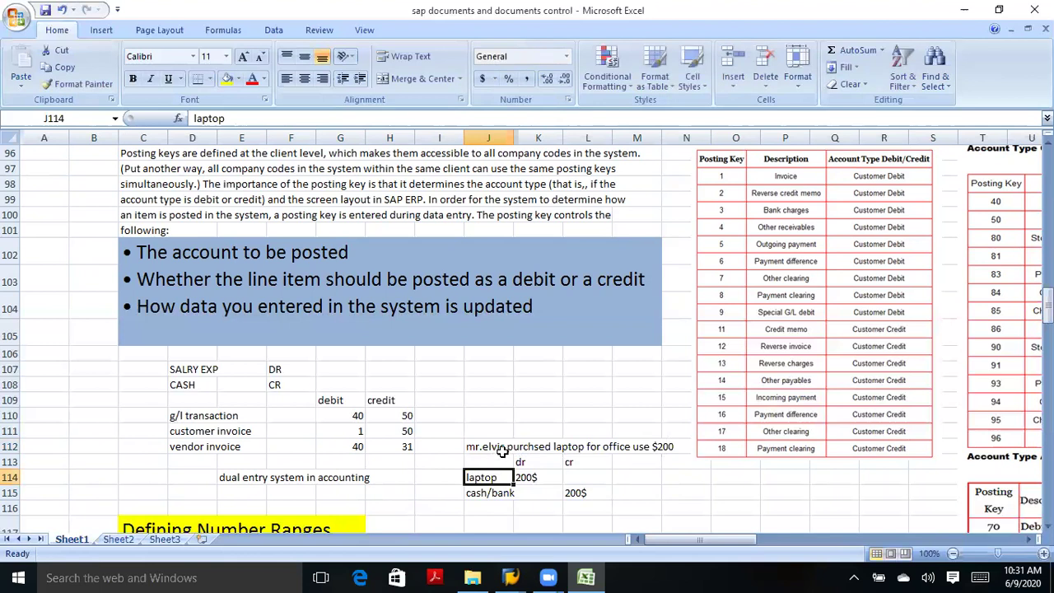
click(508, 449)
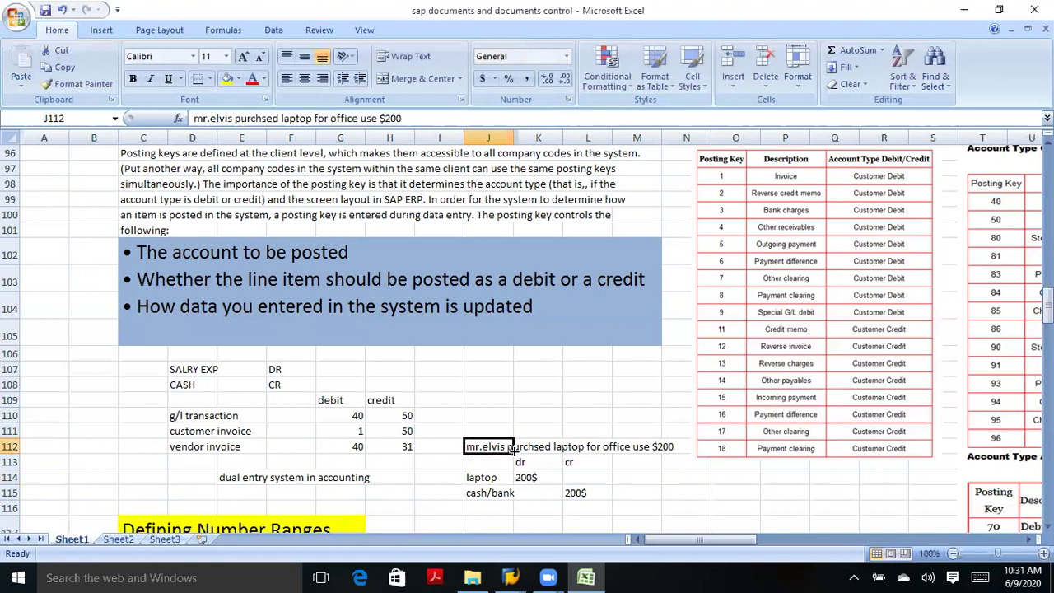
click(636, 446)
click(500, 449)
Review the laptop debit and cash/bank credit lines against the note spanning J112:N112.
click(482, 478)
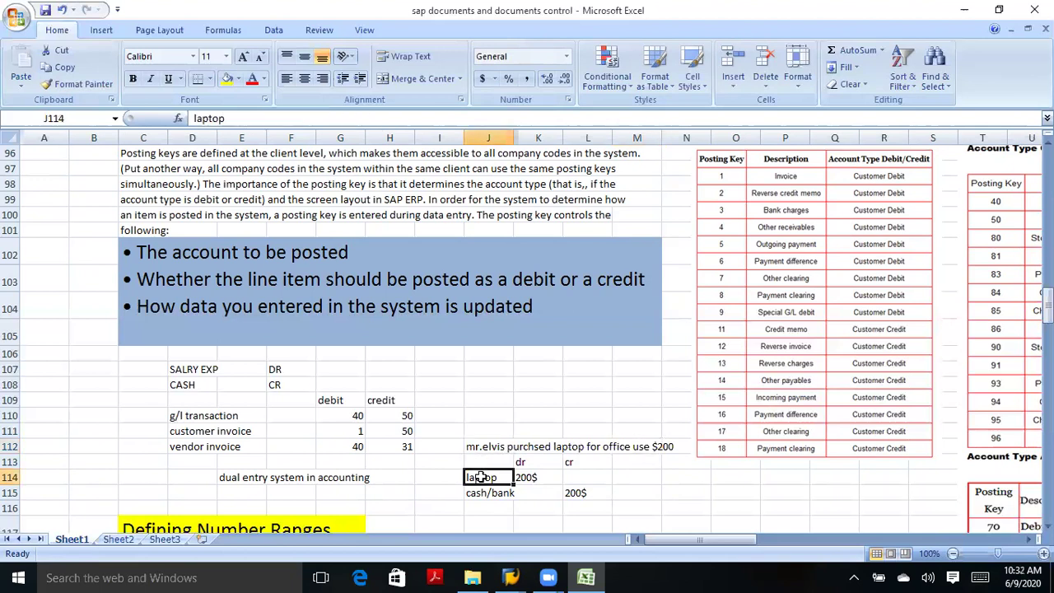
click(531, 477)
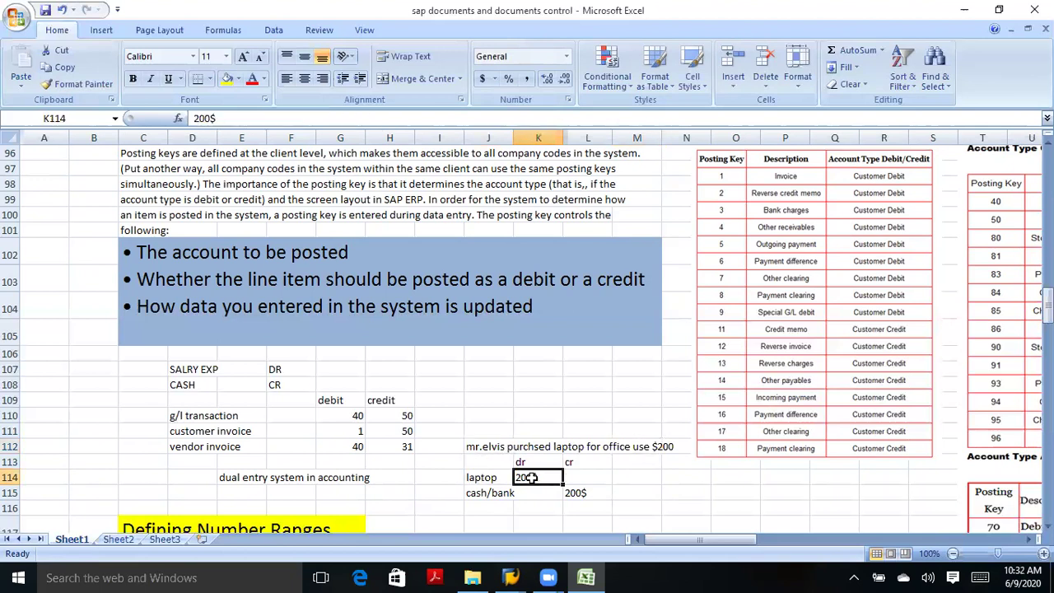
click(481, 485)
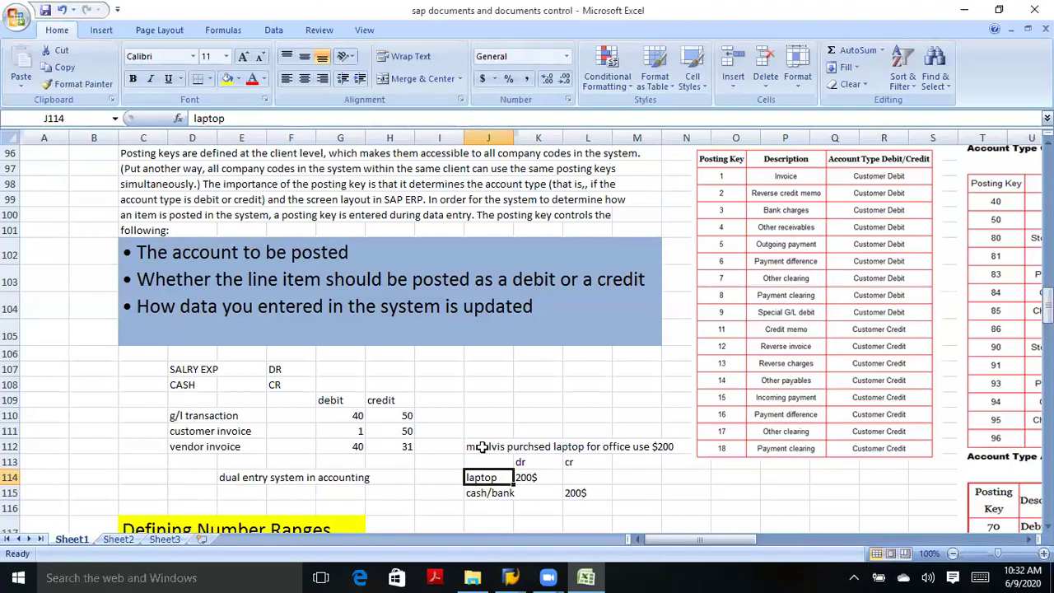
click(486, 447)
drag(486, 446, 662, 447)
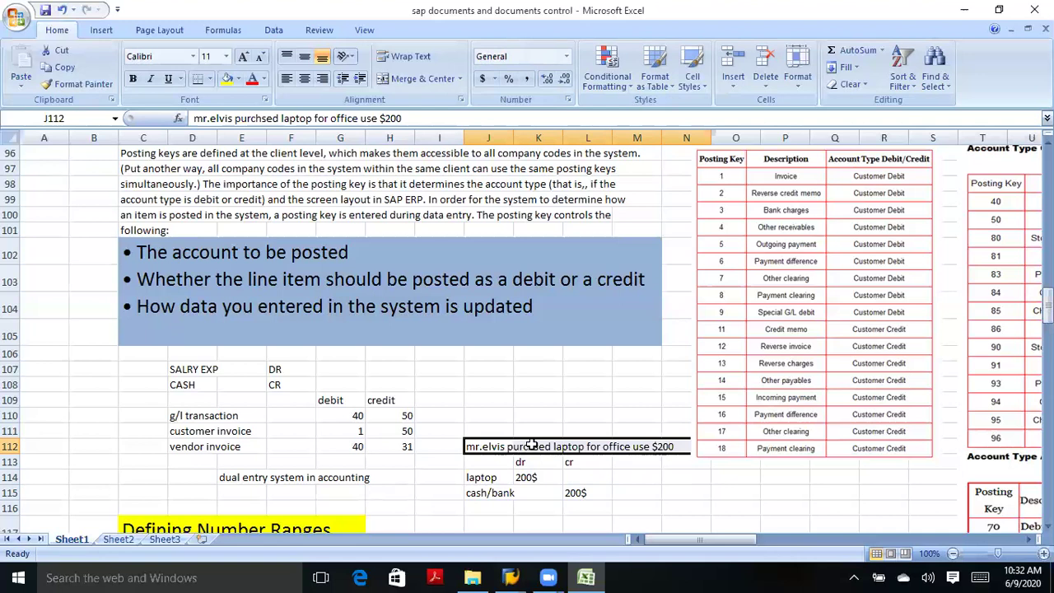
click(485, 478)
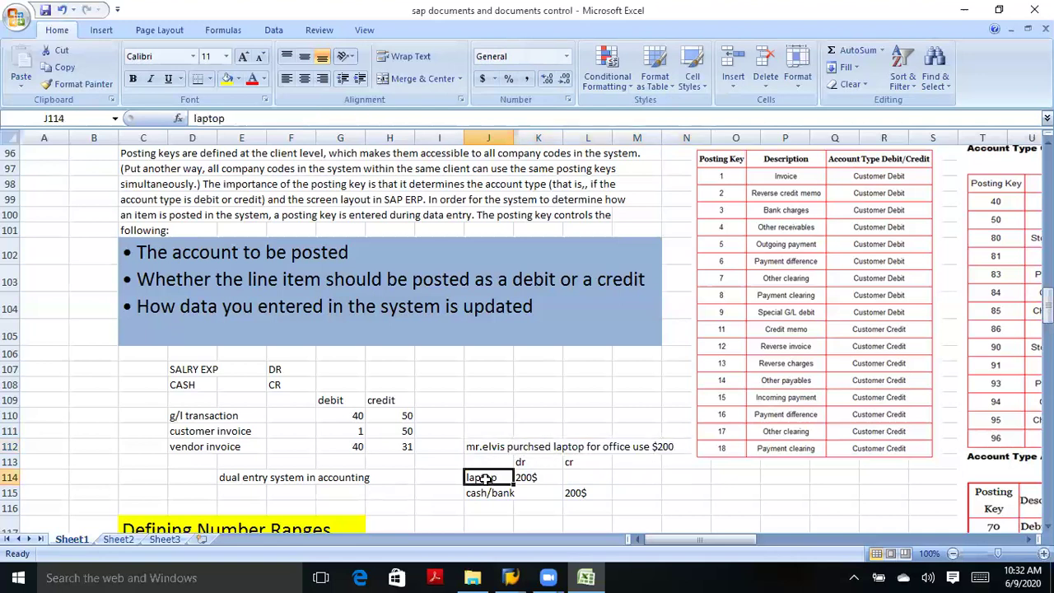
click(485, 491)
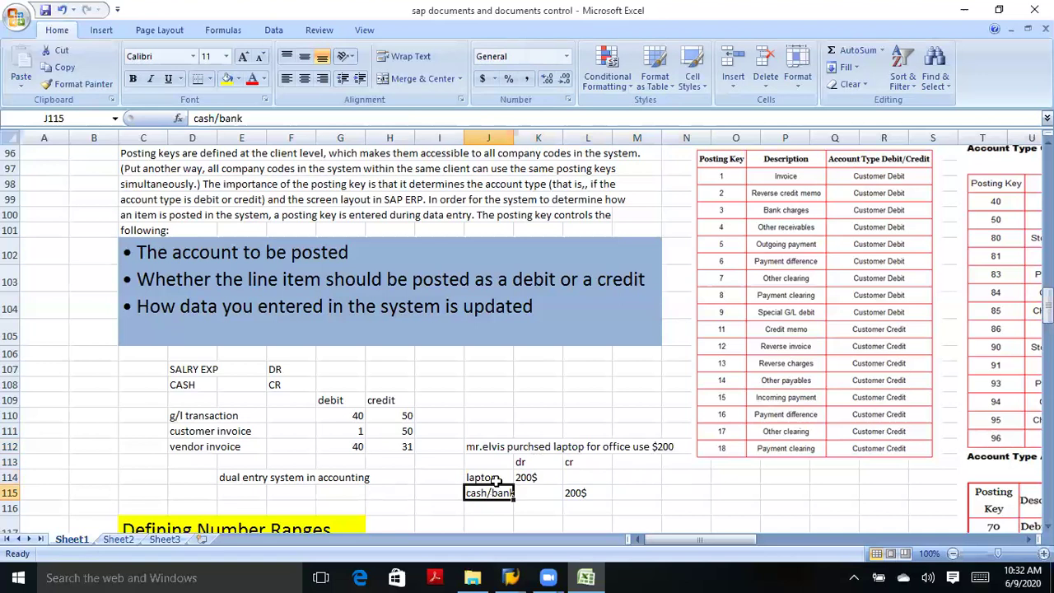
click(496, 479)
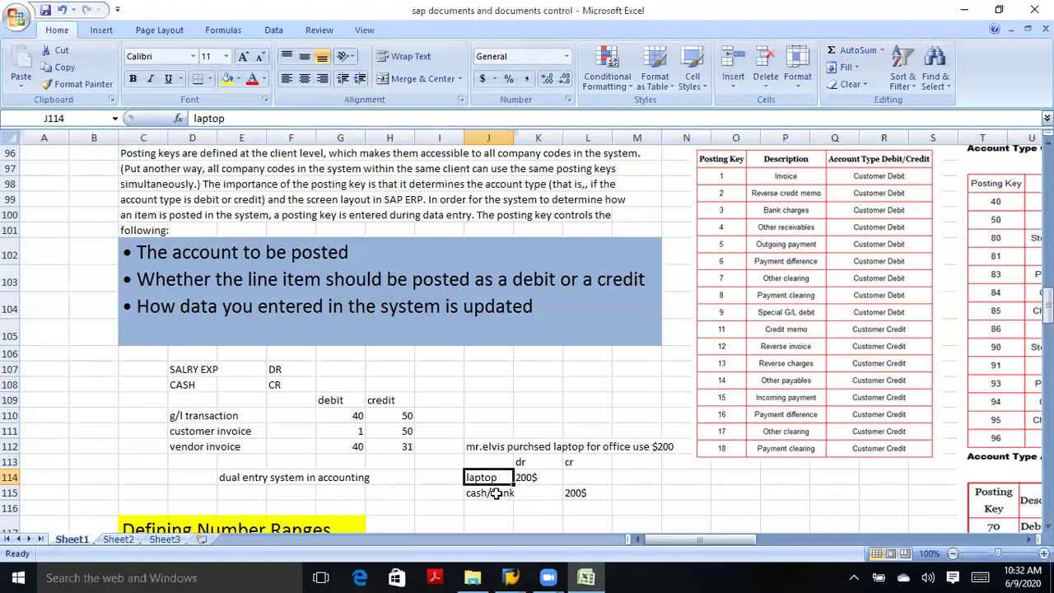
click(495, 492)
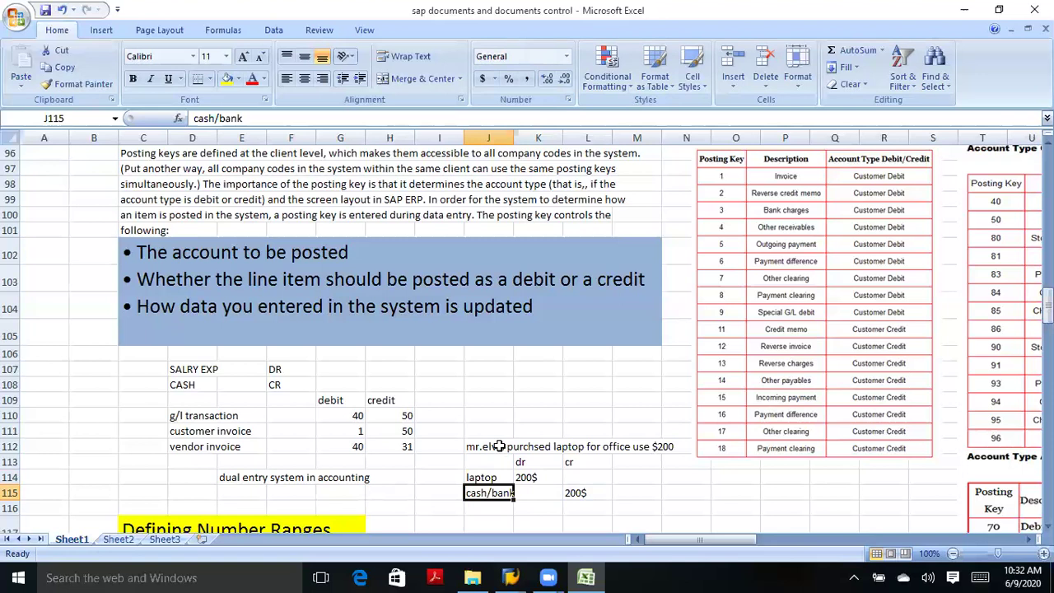
Walk through the laptop and cash/bank accounts with their 200$ debit and credit amounts.
click(499, 446)
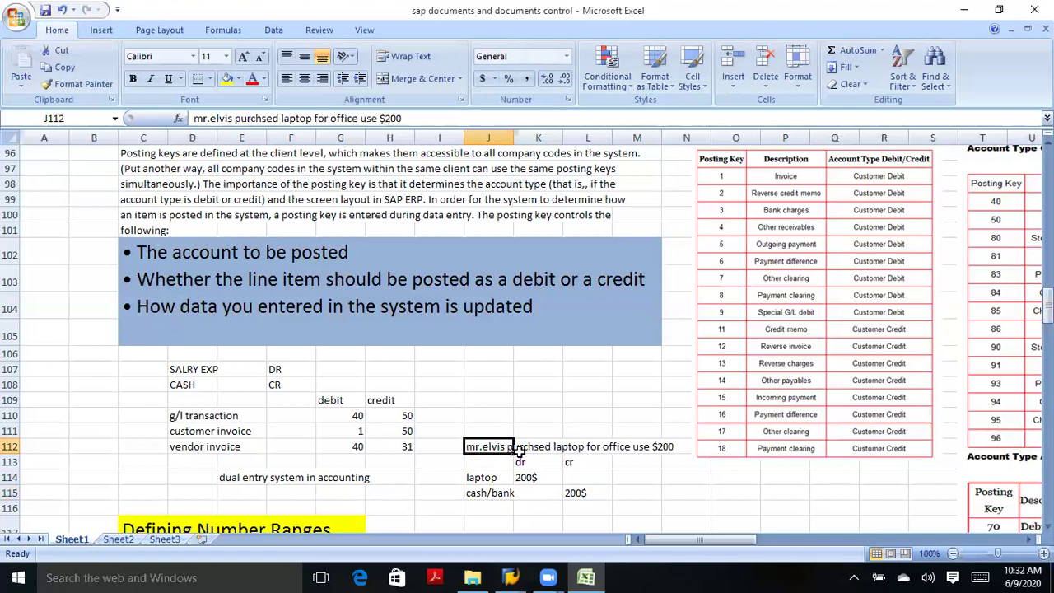
click(492, 480)
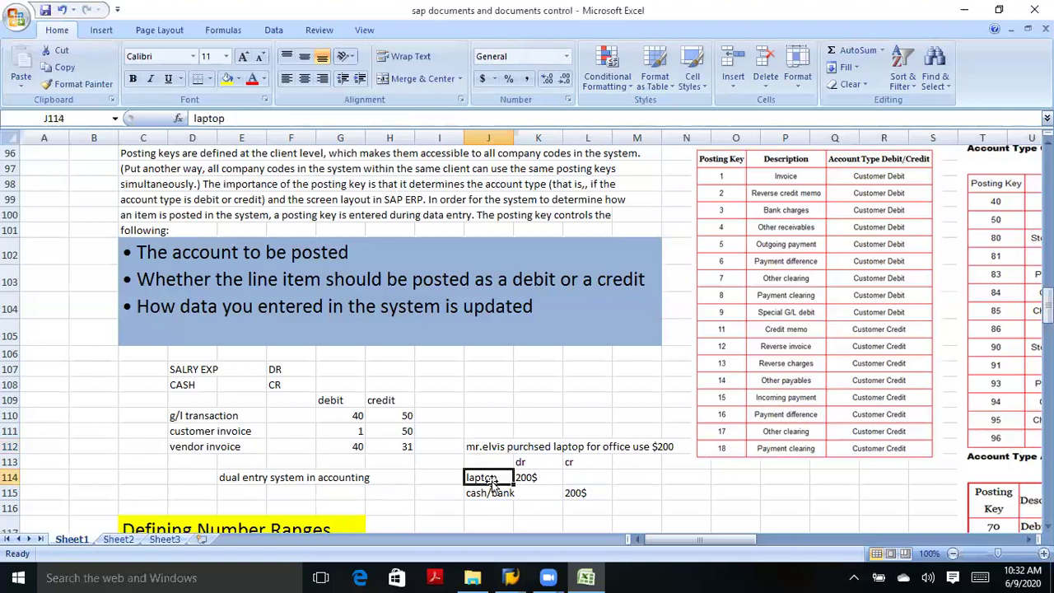
click(497, 493)
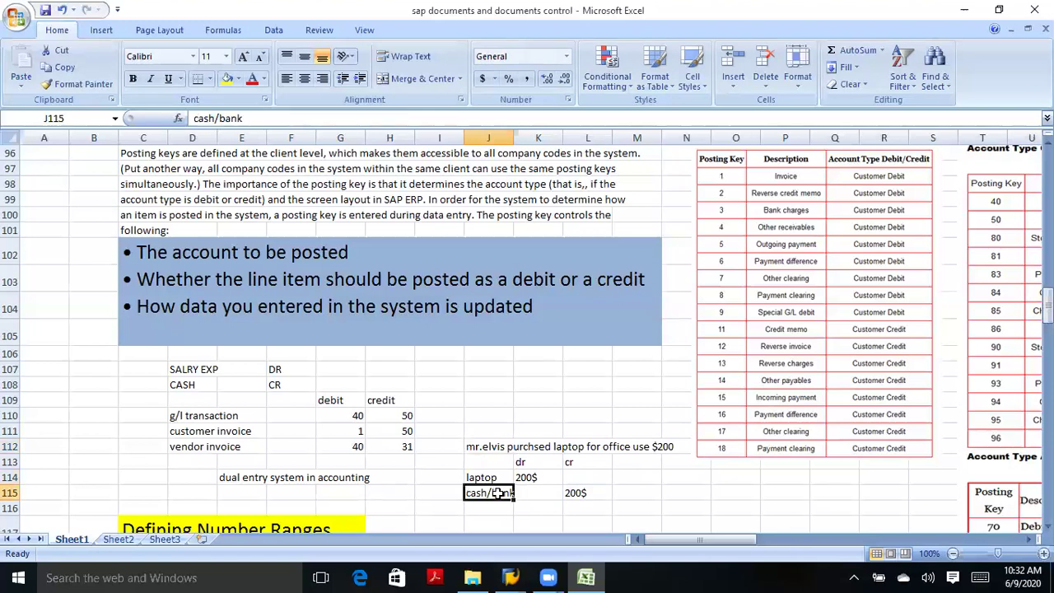
click(501, 480)
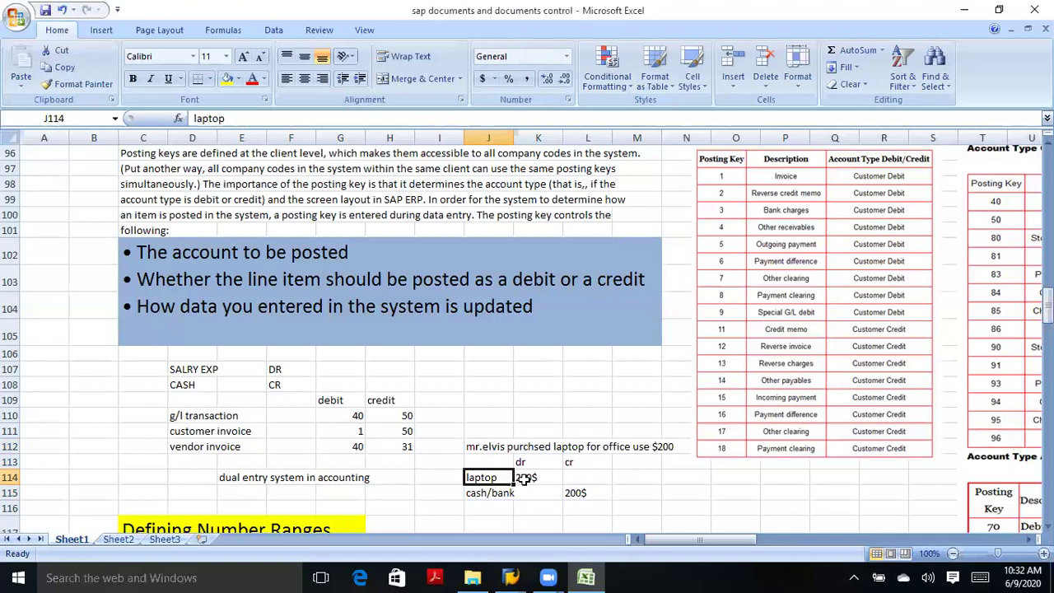
click(523, 479)
click(576, 487)
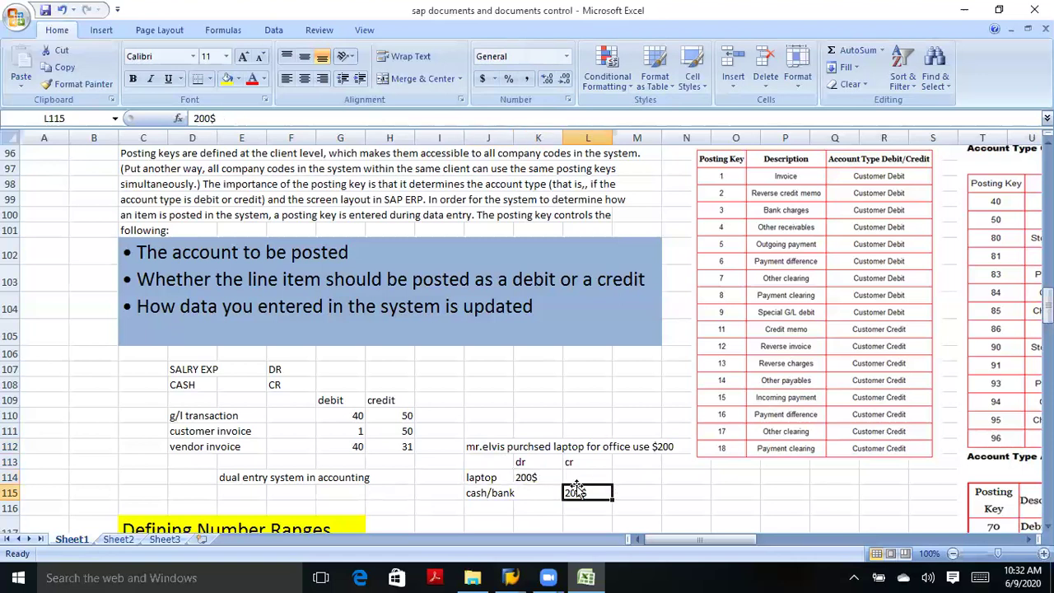
click(519, 478)
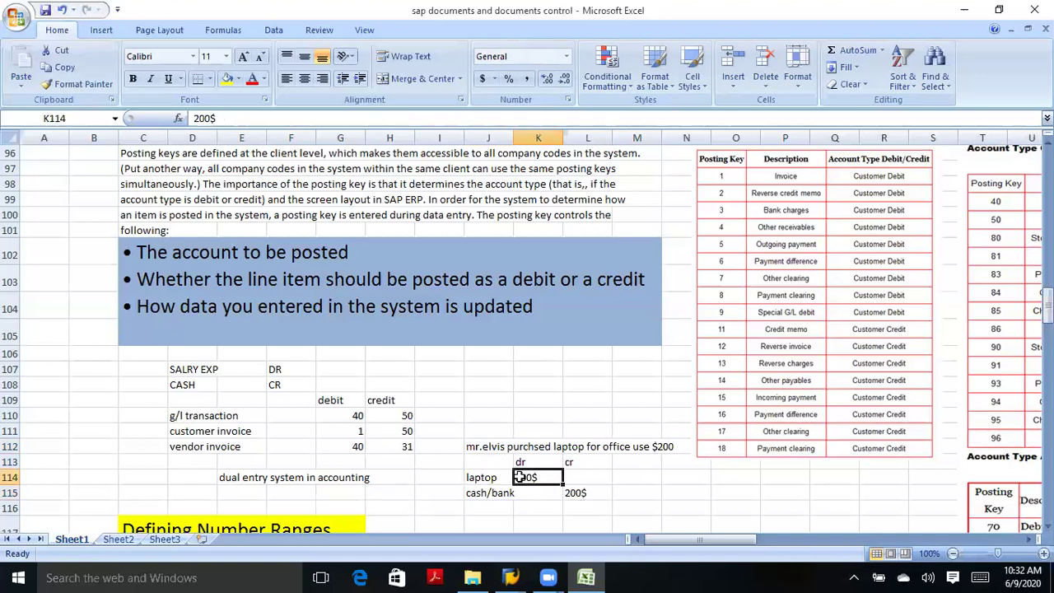
click(581, 492)
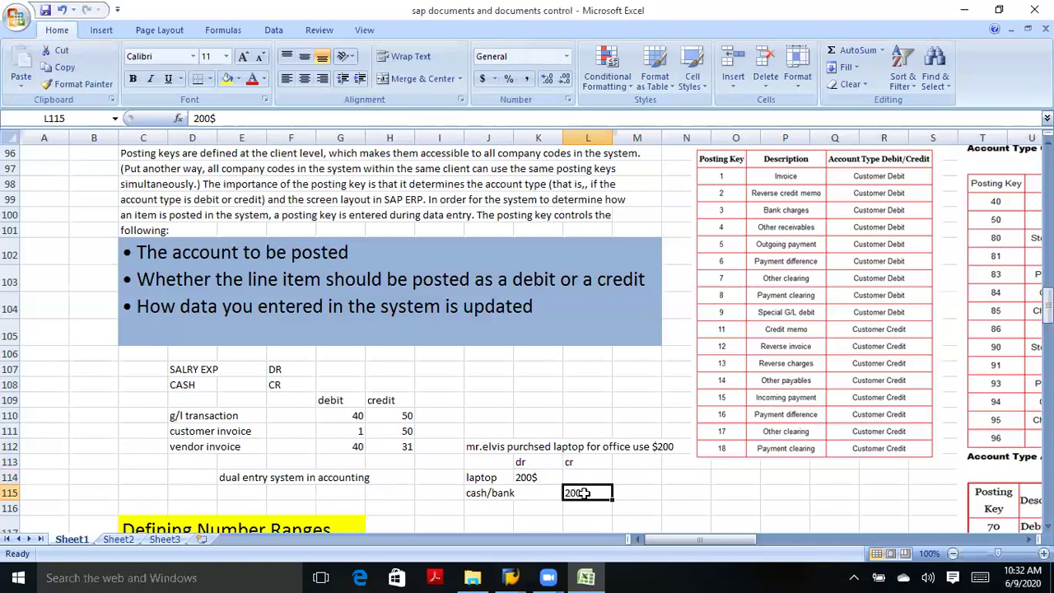
click(508, 446)
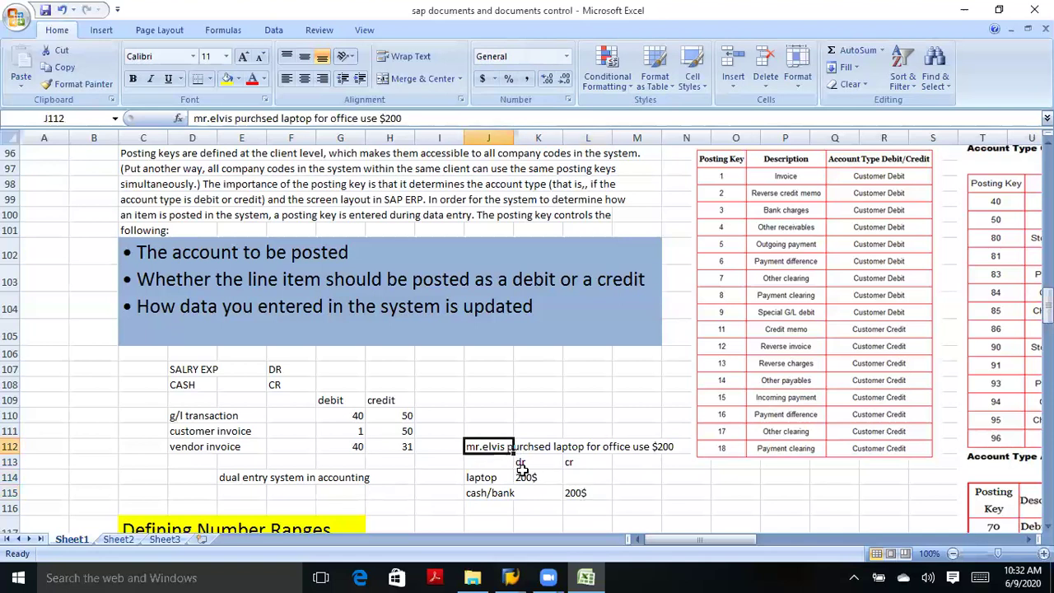
click(525, 477)
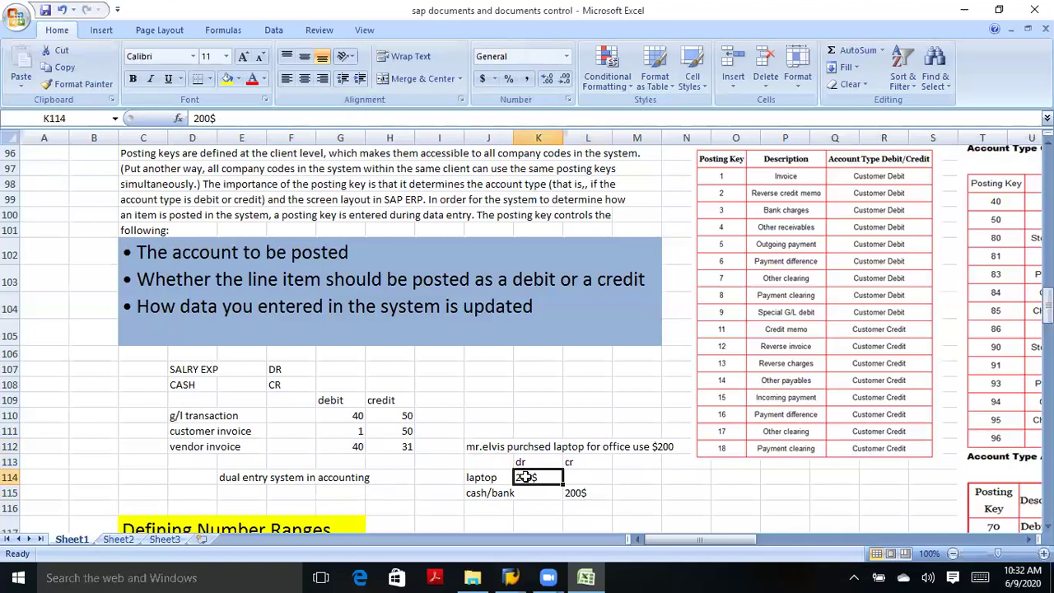
click(570, 490)
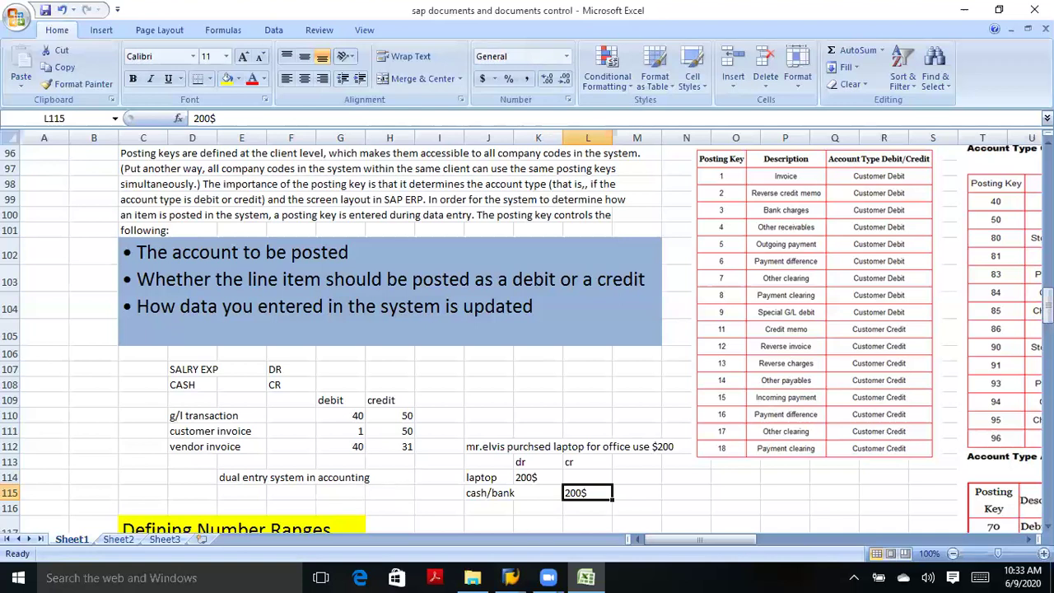
Scroll down past the laptop entry to the Defining Number Ranges heading and notes.
scroll(526, 342, down, 2)
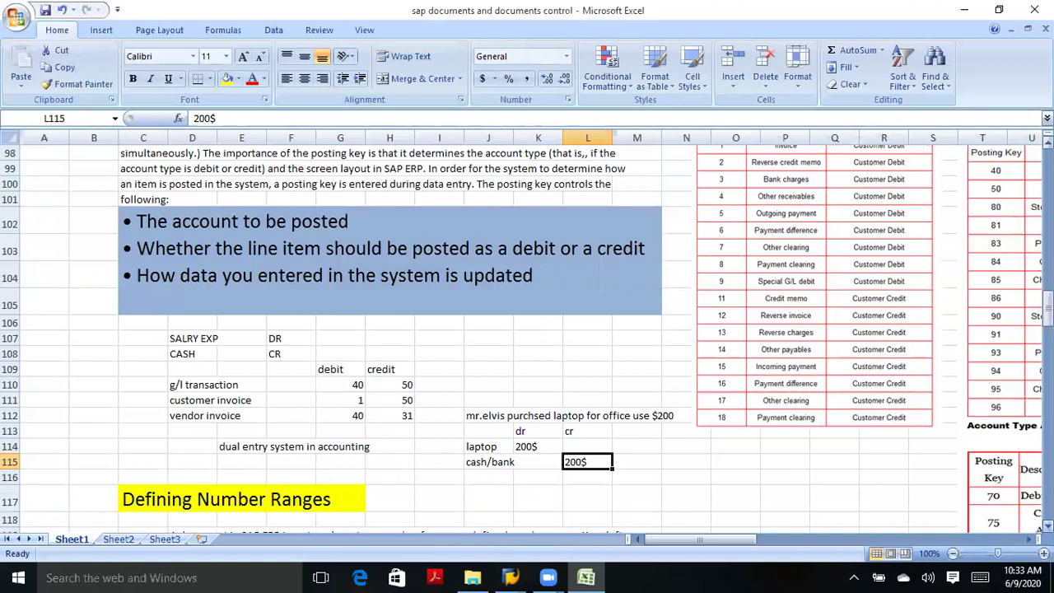
scroll(526, 337, down, 2)
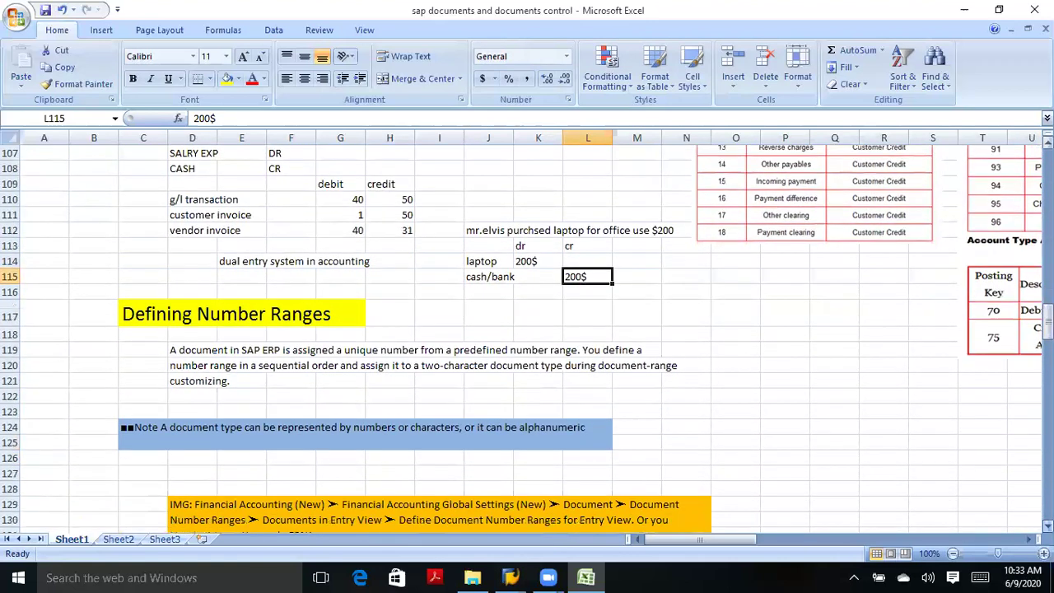
scroll(814, 461, down, 1)
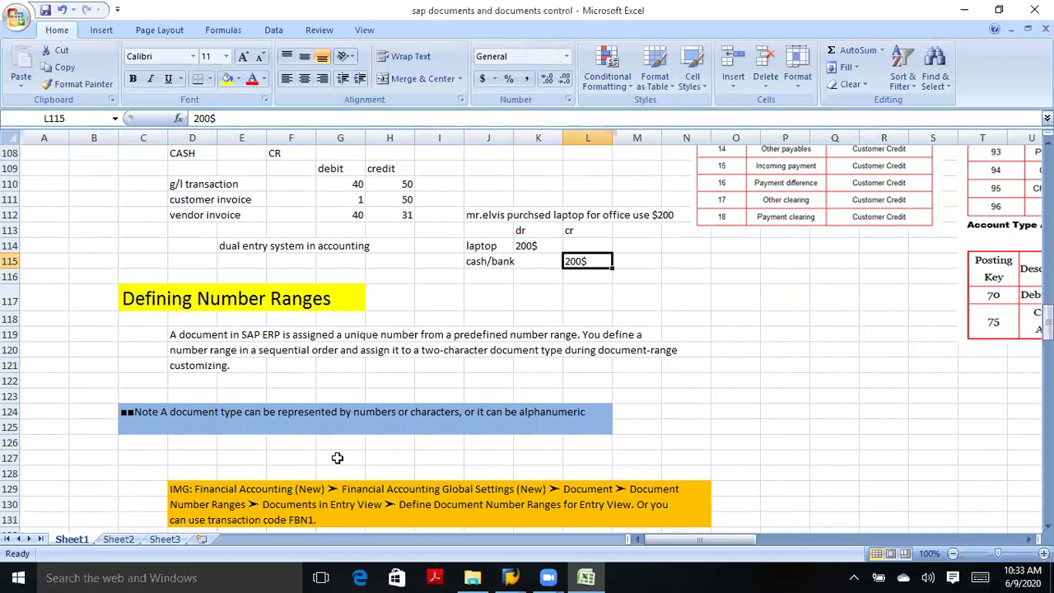
In SAP Easy Access, run transaction SPRO and open the SAP Reference IMG.
mouse_move(510, 577)
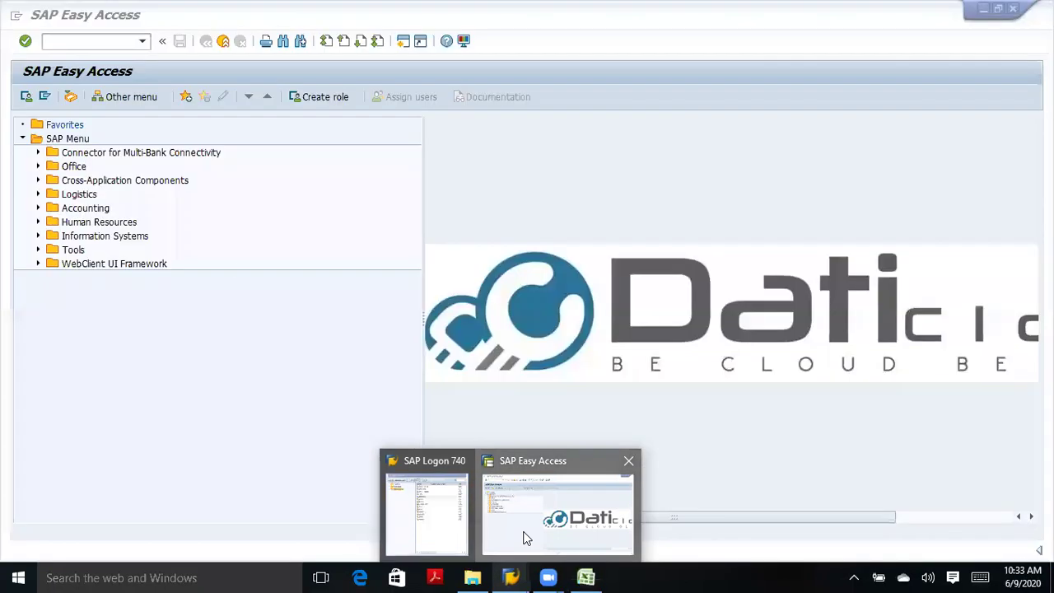
click(527, 539)
text(spro)
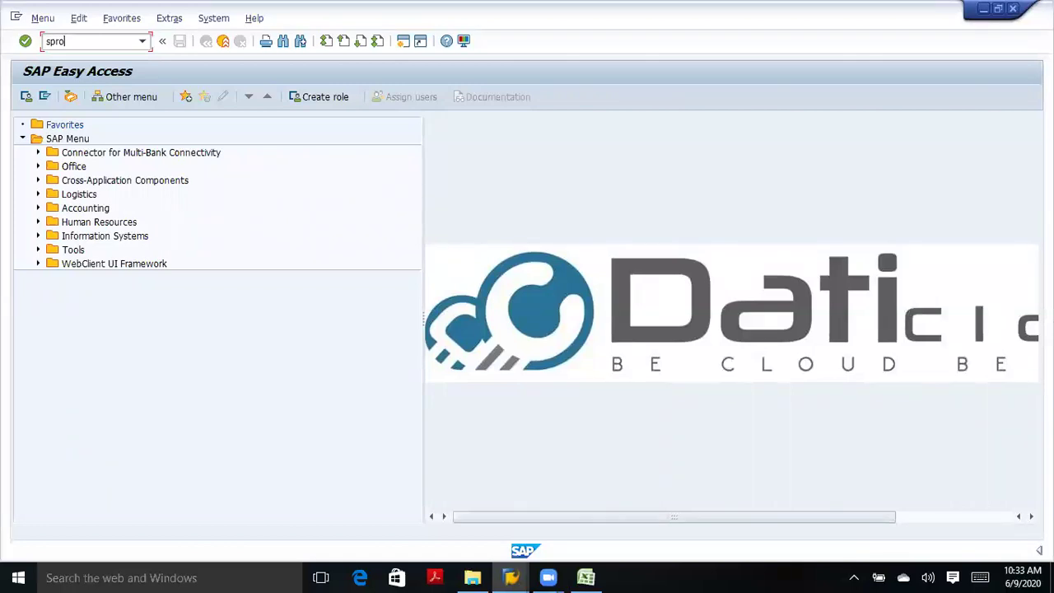
key(Return)
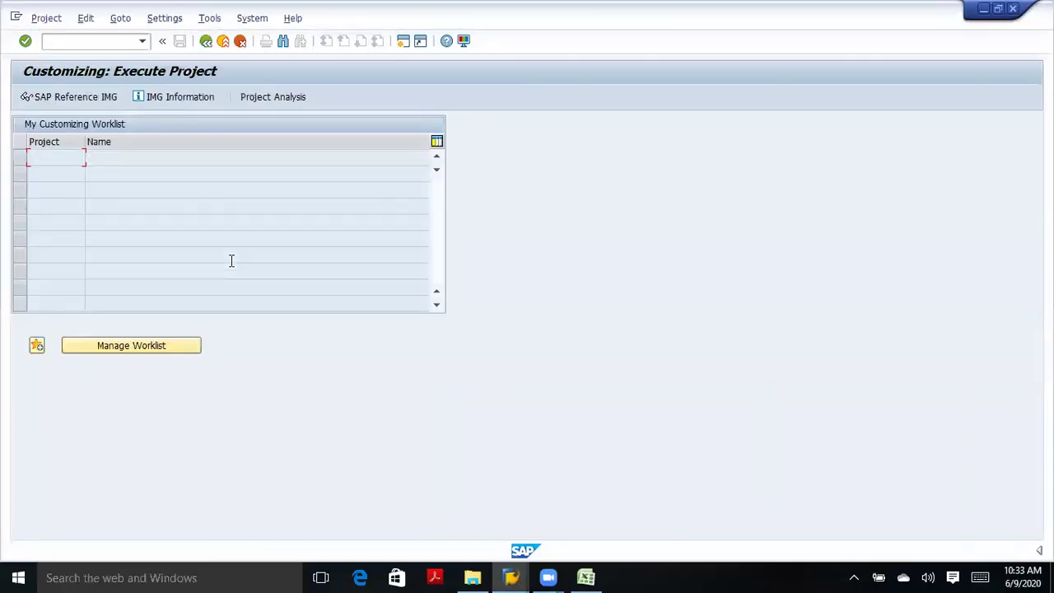
click(80, 97)
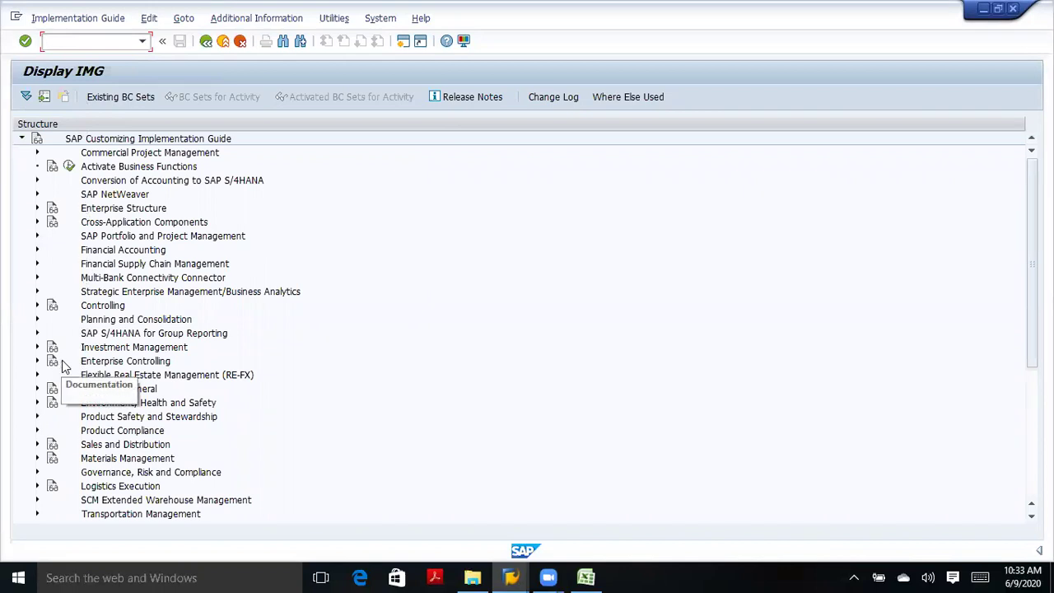
Expand Financial Accounting > Global Settings > Document > Document Types and run Define Document Types.
click(36, 250)
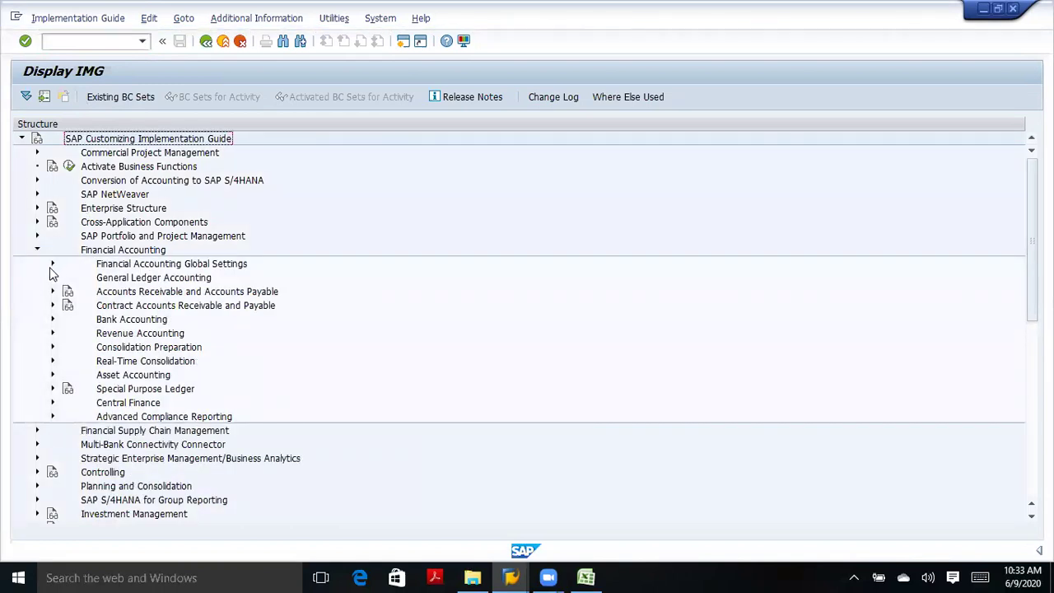
click(53, 265)
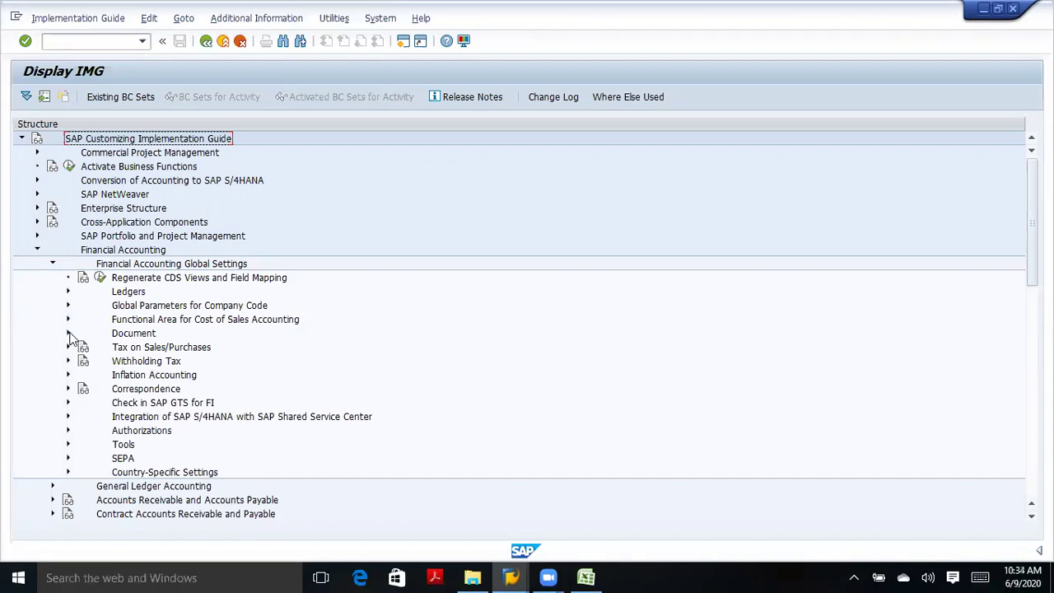
click(68, 333)
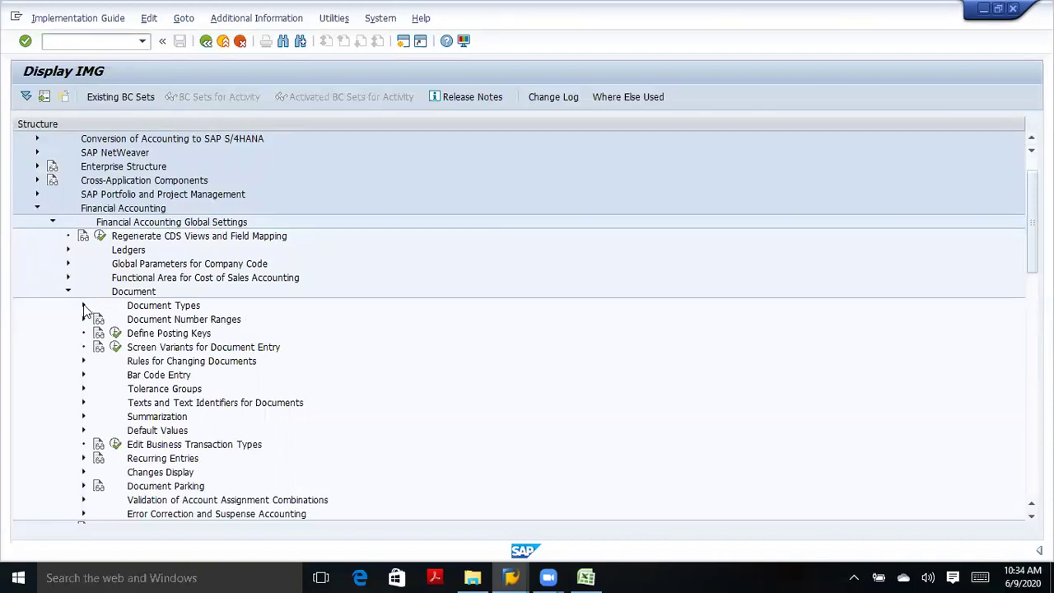
click(85, 308)
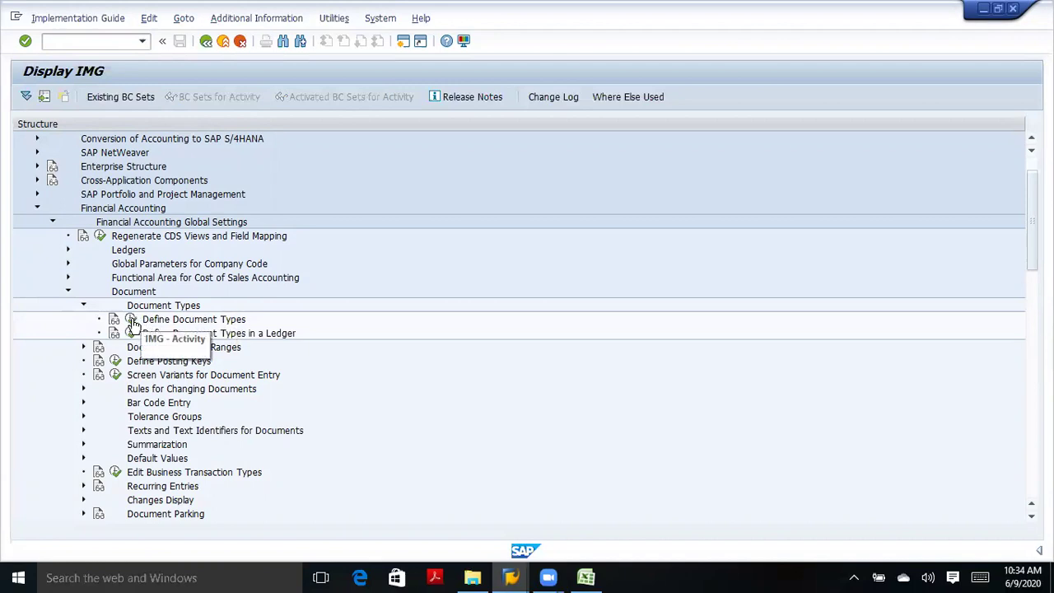
click(134, 320)
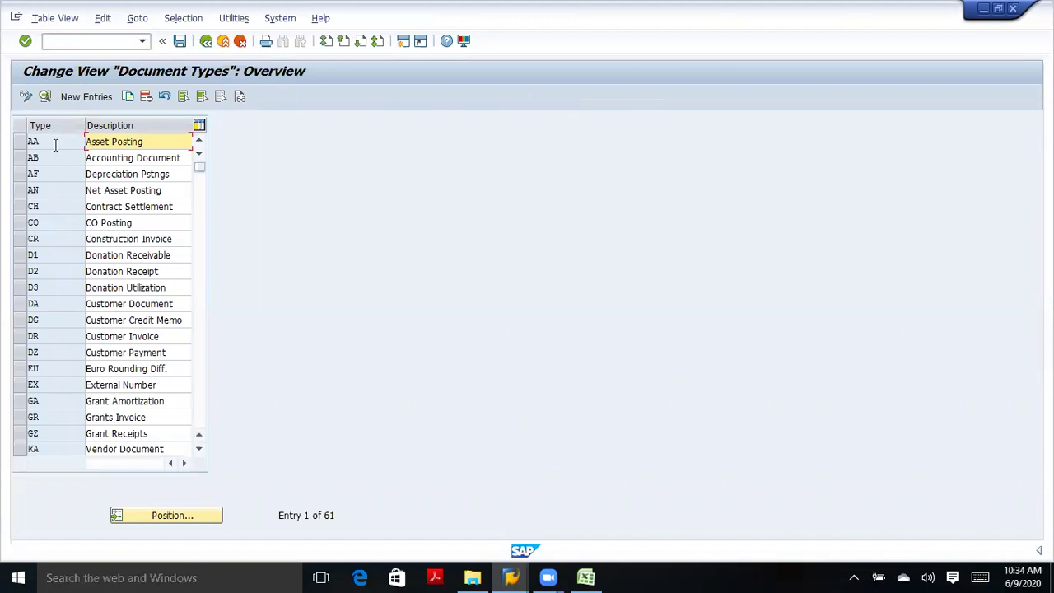
Page down the Document Types table and mark the KR Vendor Invoice and KZ Vendor Payment rows.
click(55, 145)
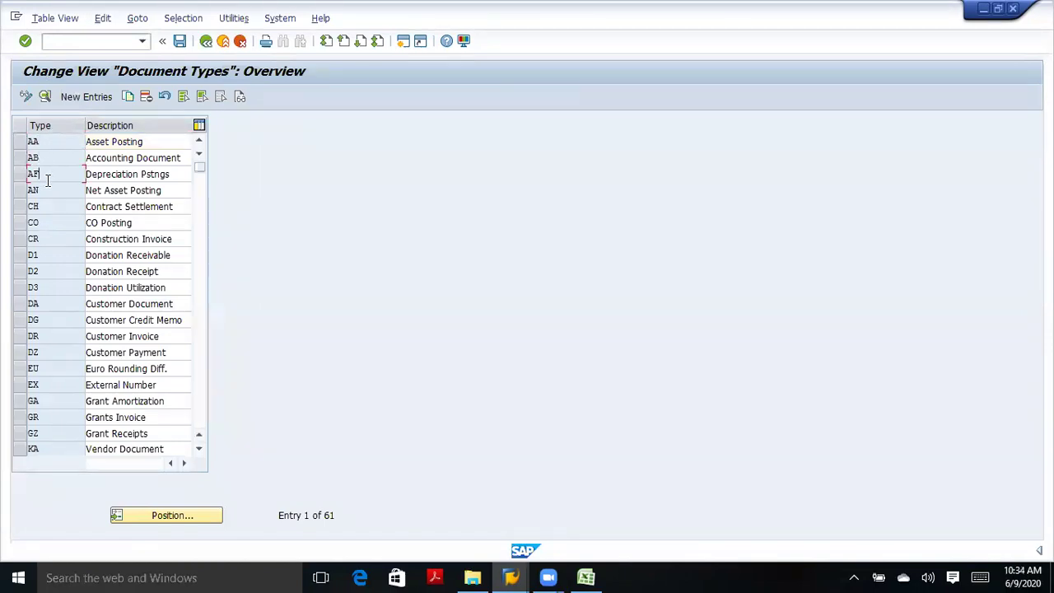
click(201, 421)
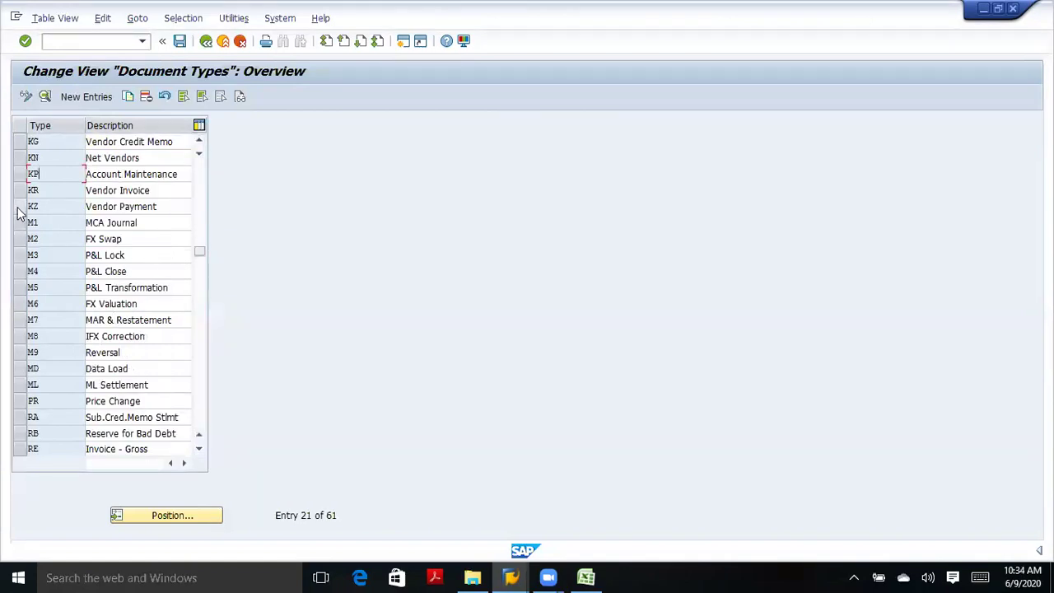
click(21, 193)
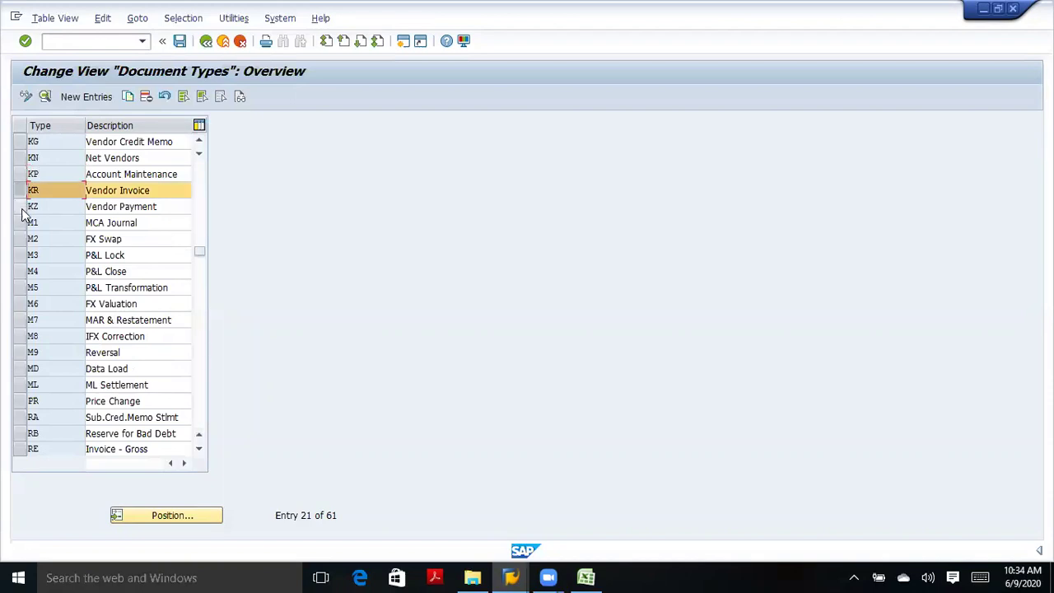
click(23, 209)
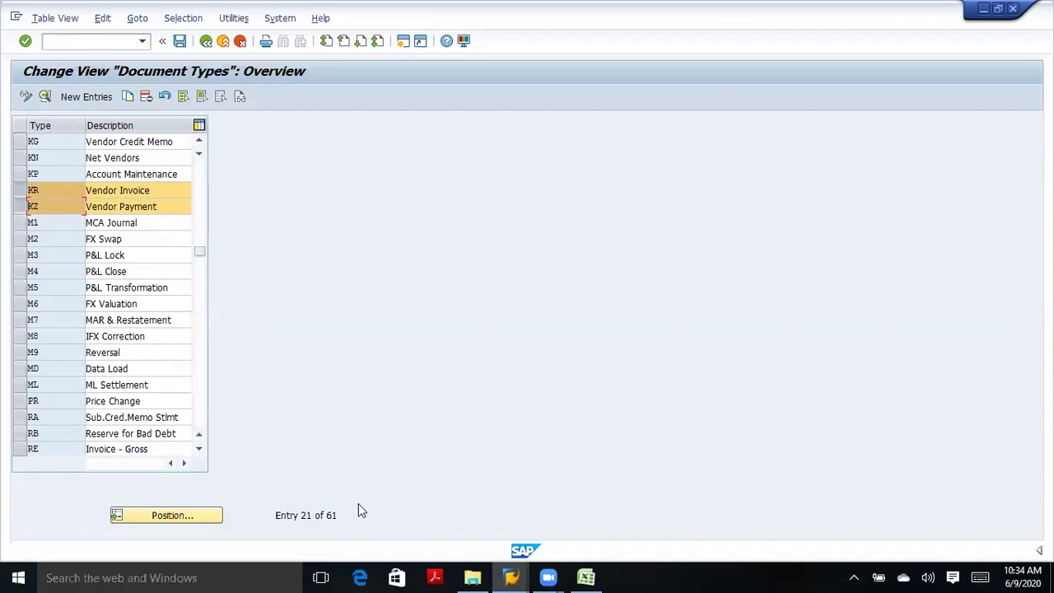
click(586, 576)
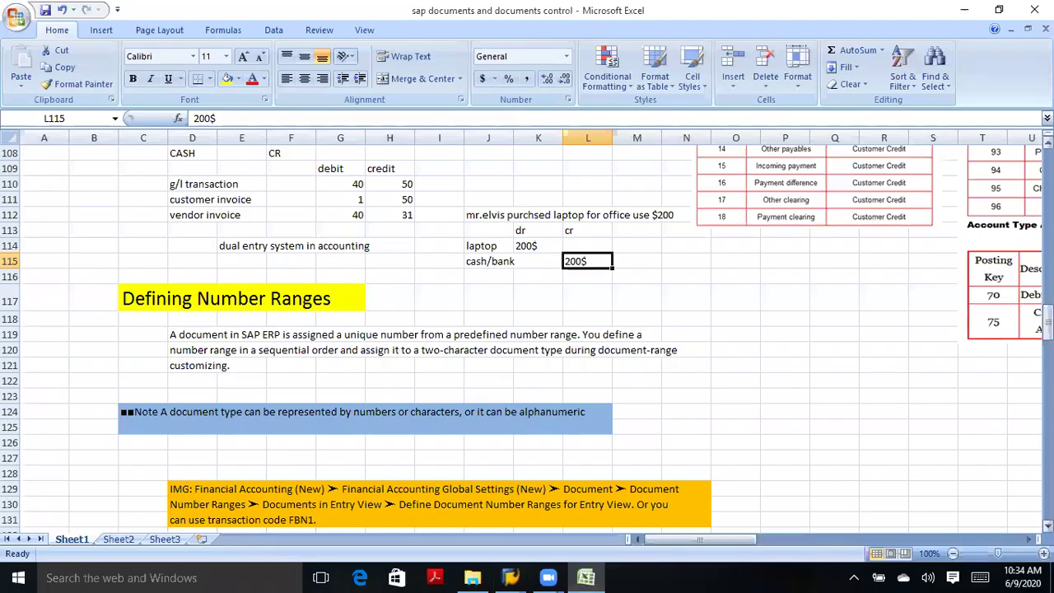
Check the KR Vendor Invoice and KZ vendor payment entries in the notes (F51:G51, F58:G58).
scroll(526, 338, up, 20)
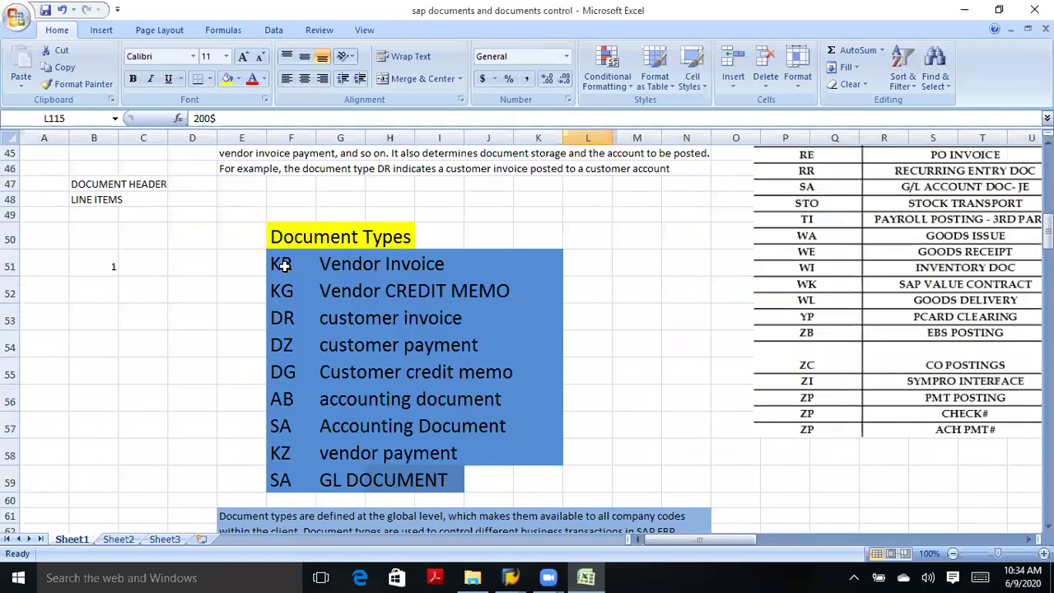
click(282, 265)
click(355, 265)
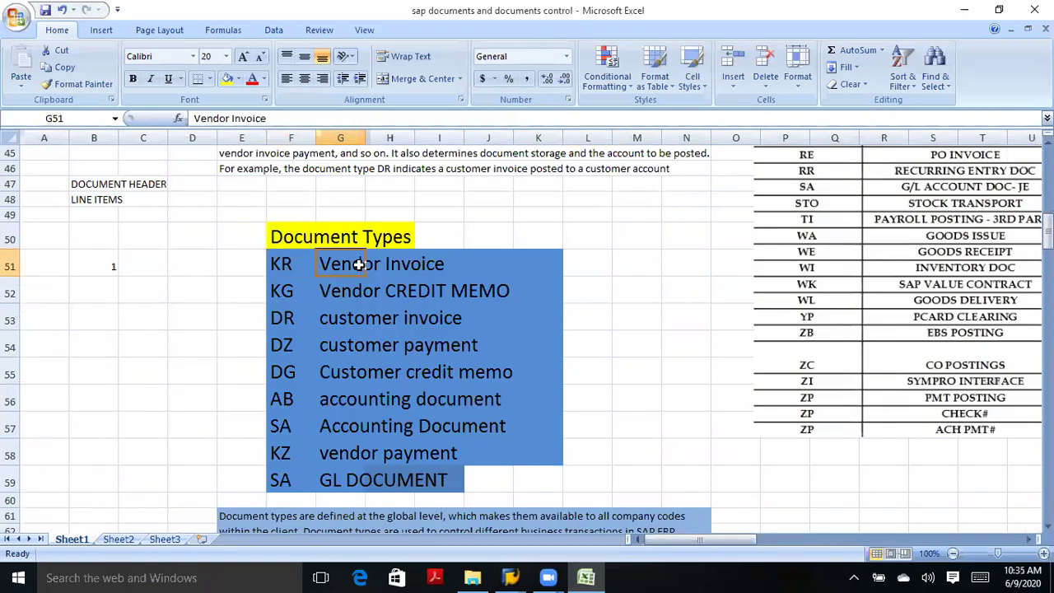
click(285, 452)
click(361, 456)
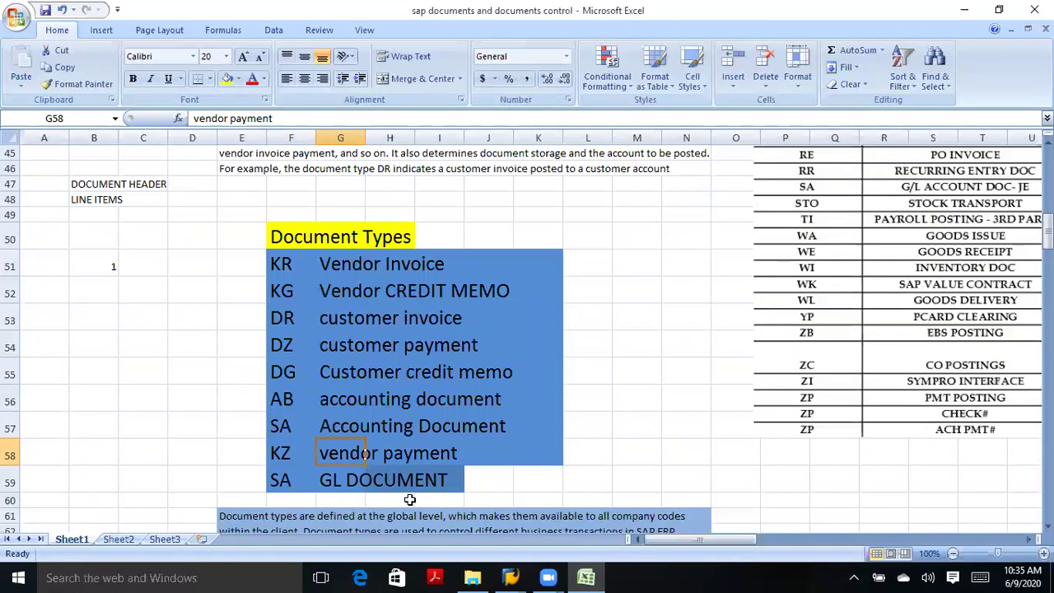
click(511, 577)
click(551, 486)
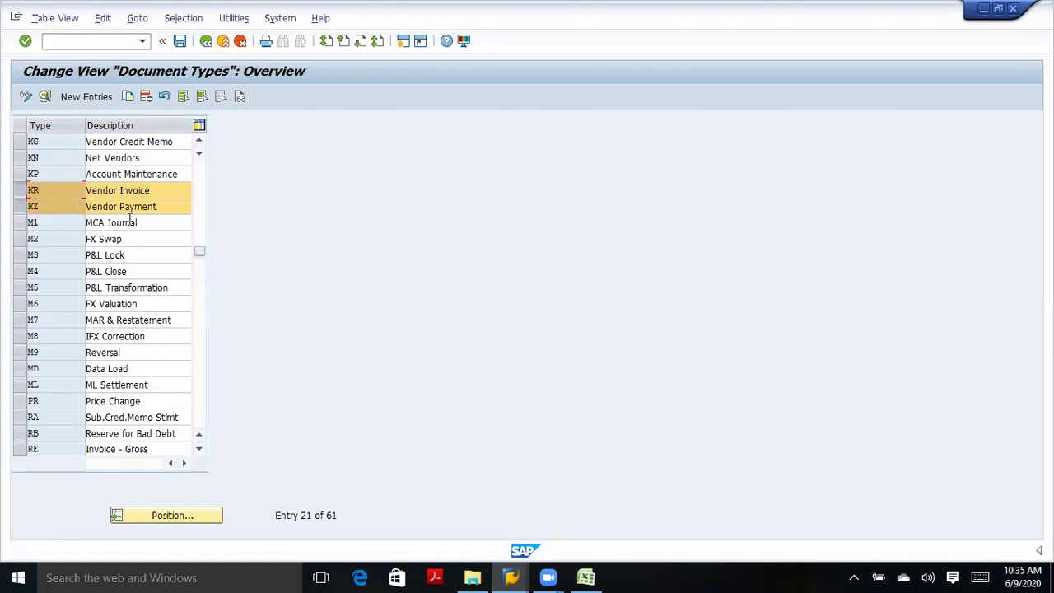
Unmark KR and KZ and mark the SA G/L Account Document row instead.
click(20, 206)
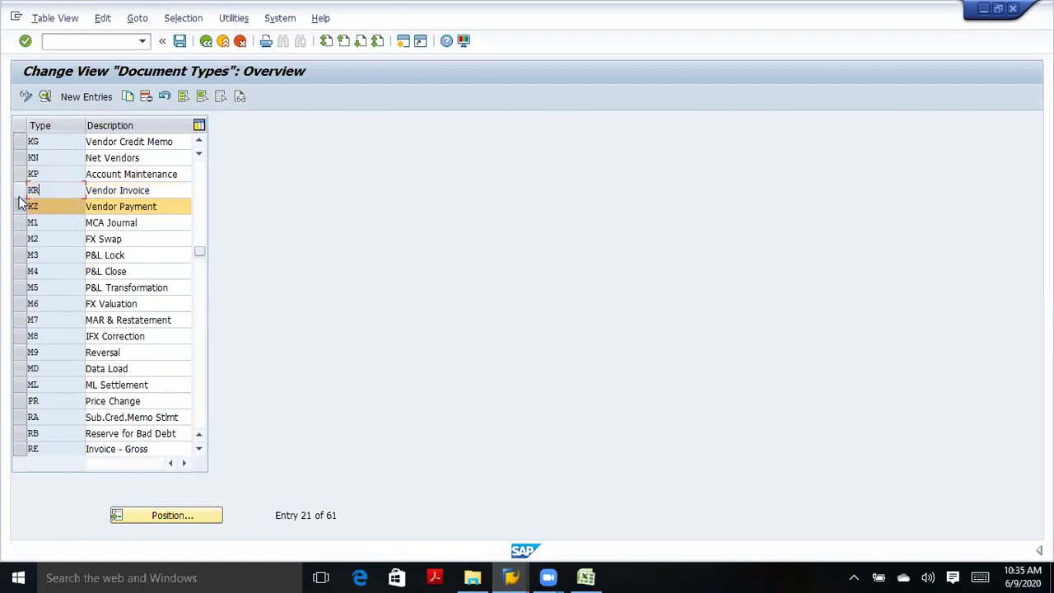
click(20, 208)
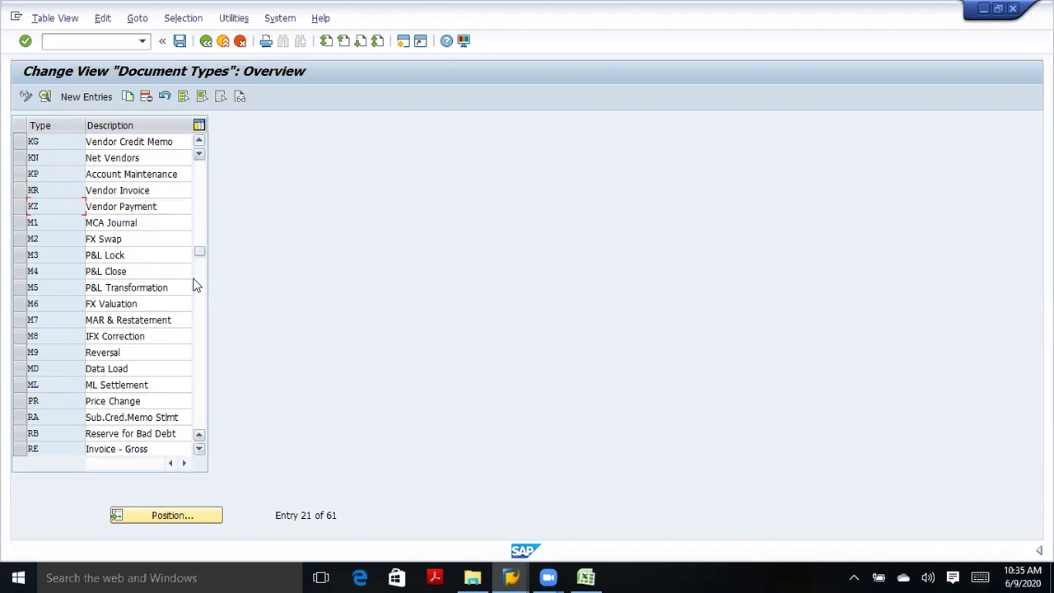
click(198, 397)
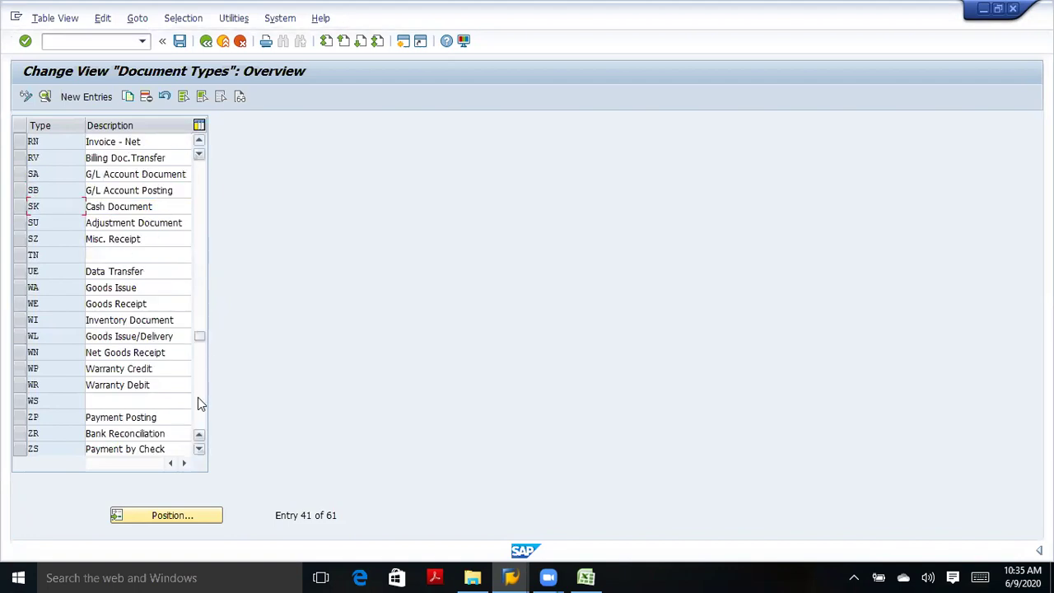
click(18, 176)
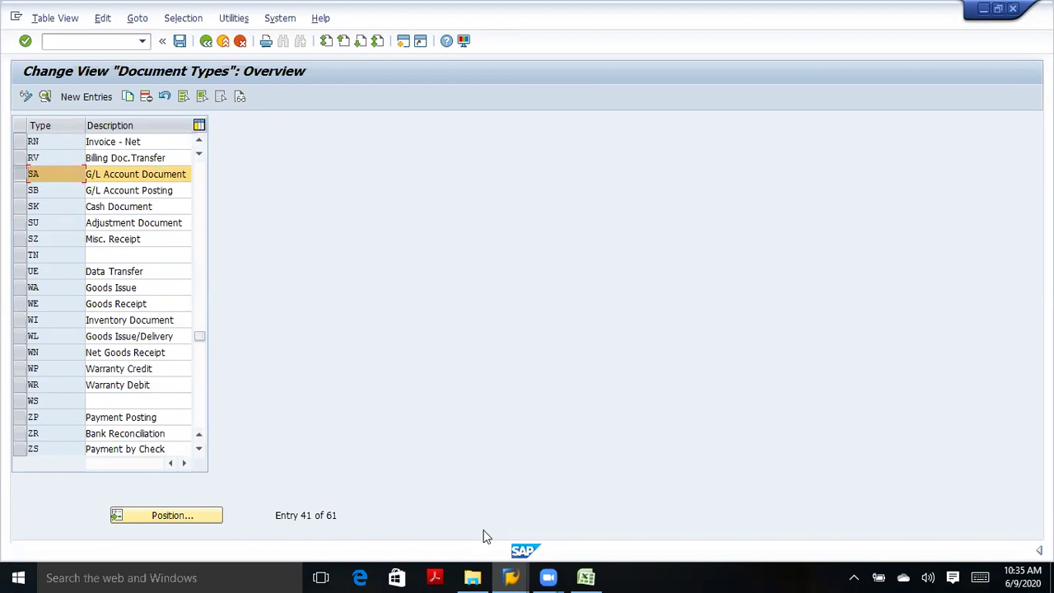
click(585, 577)
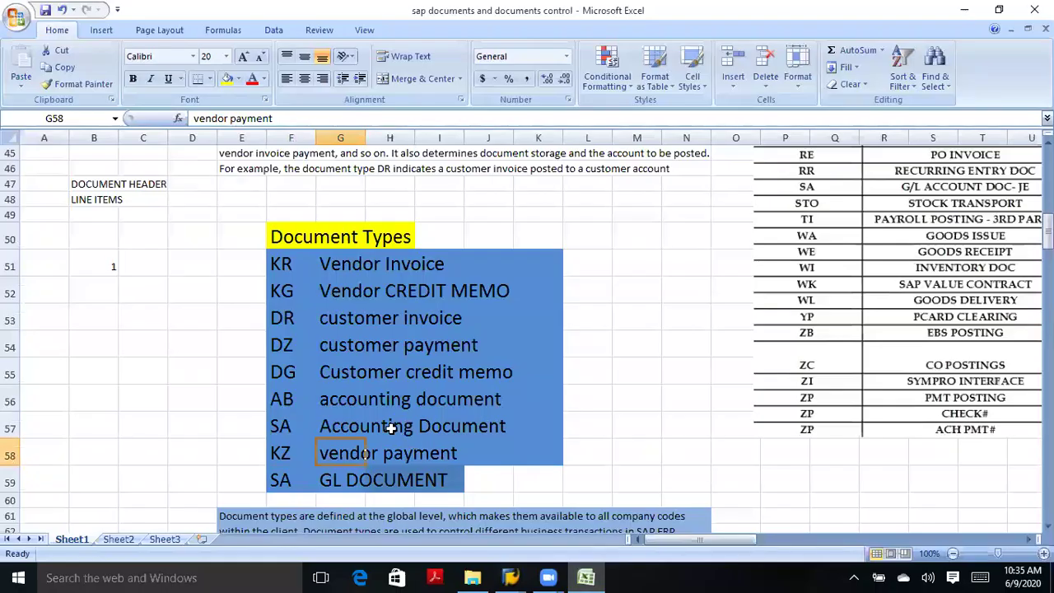
Check the SA and DR document type codes in the notes (F57:F59, F53).
drag(290, 424, 286, 477)
click(287, 478)
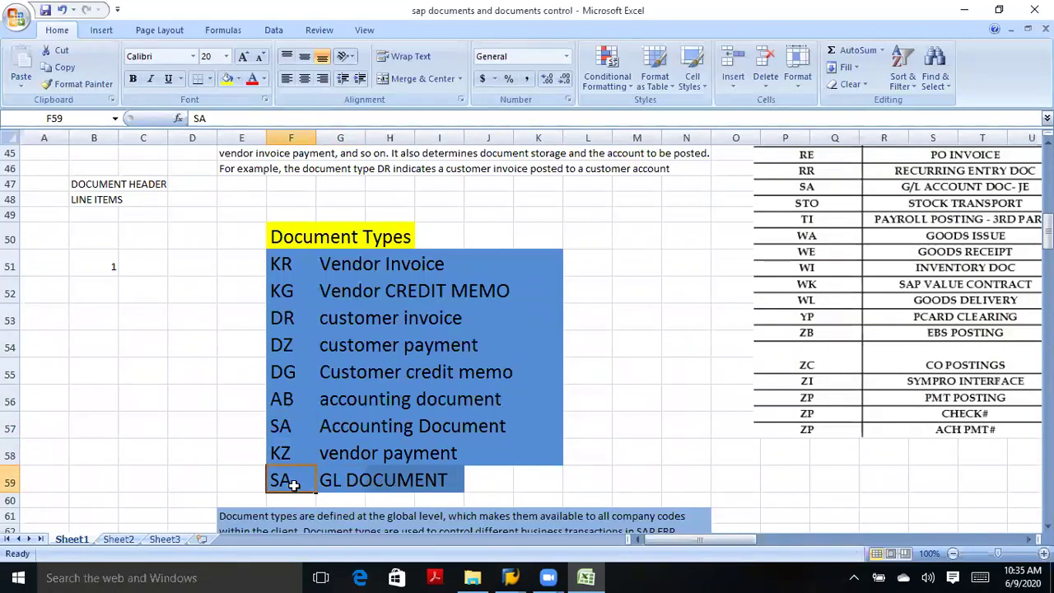
click(285, 319)
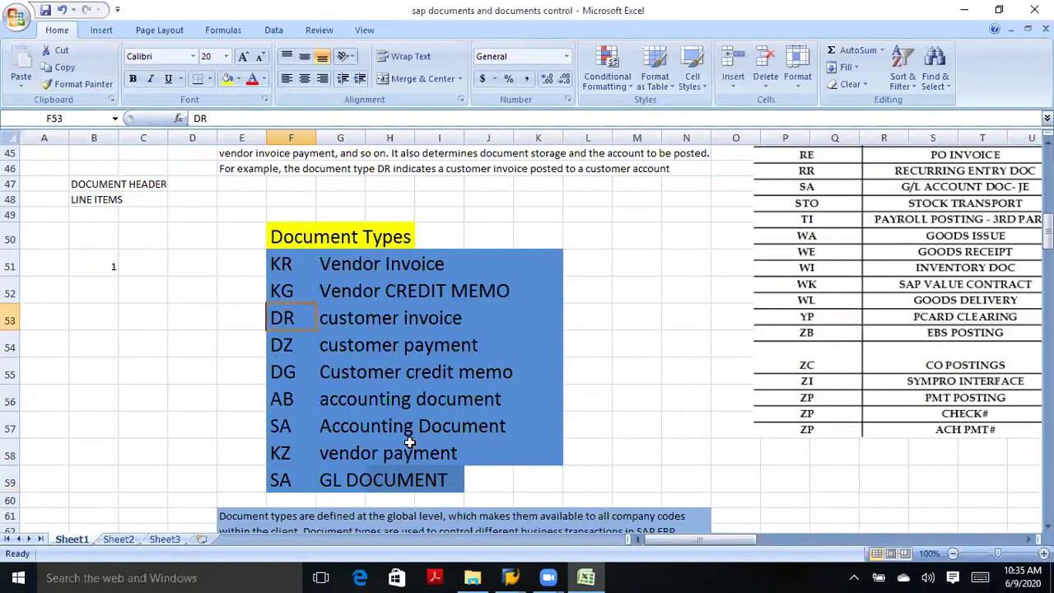
mouse_move(510, 577)
click(535, 522)
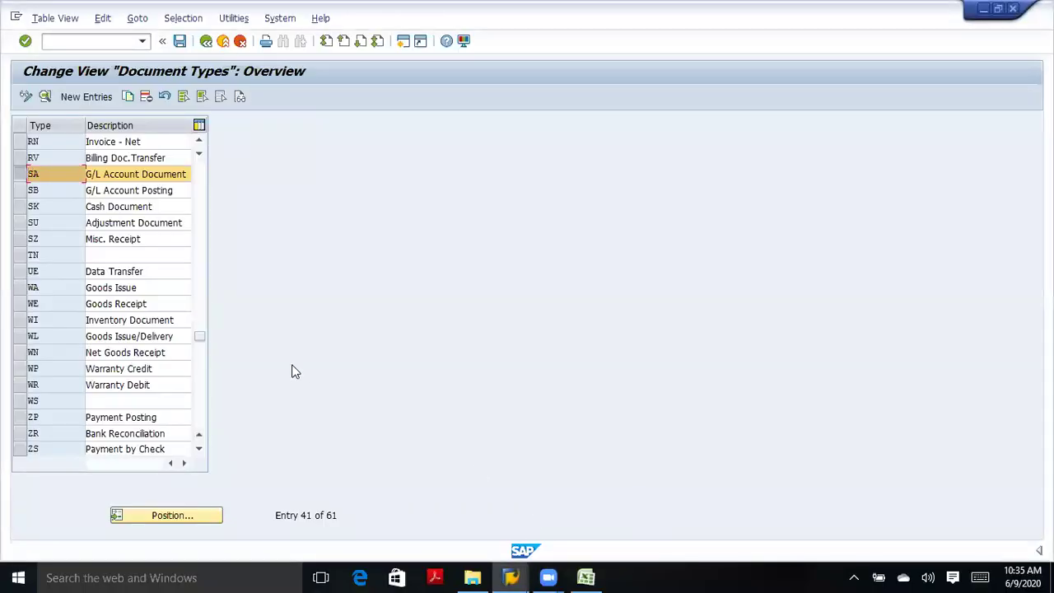
Clear SA, jump to DR, and mark the DR Customer Invoice and DZ Customer Payment rows.
click(30, 174)
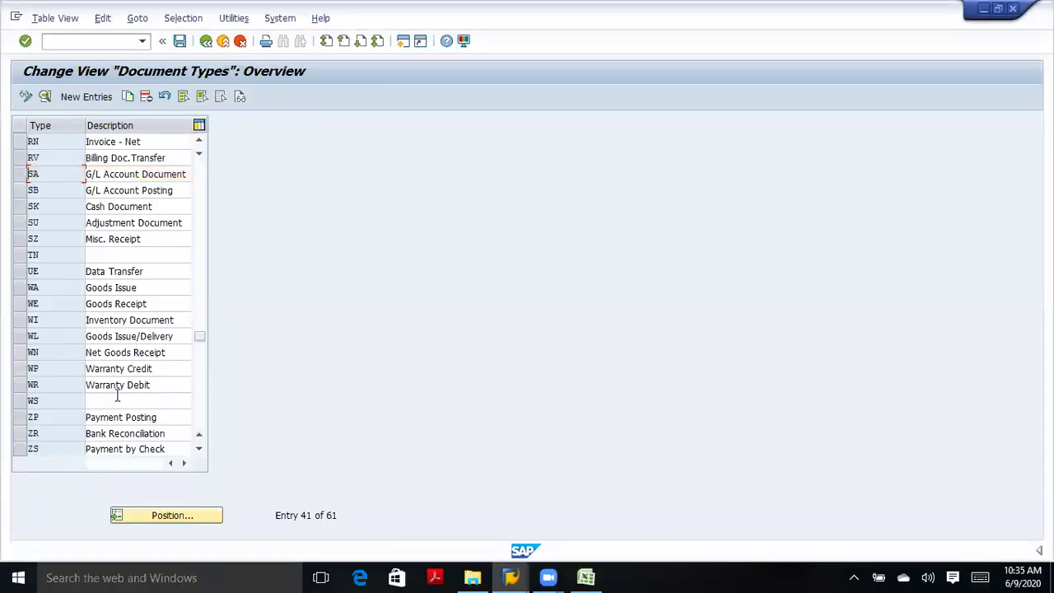
click(173, 511)
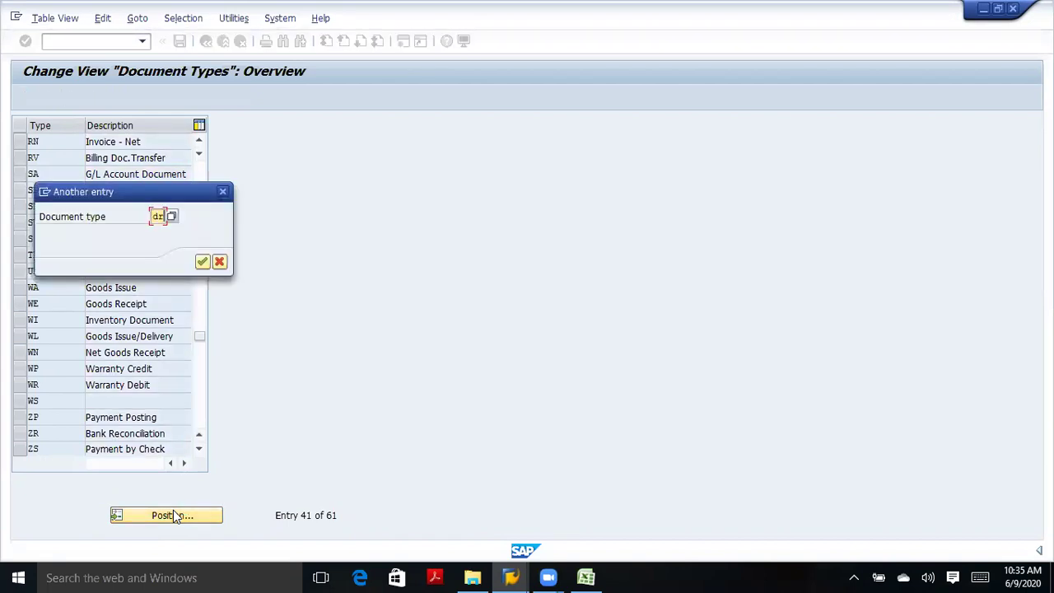
text(dr)
key(Return)
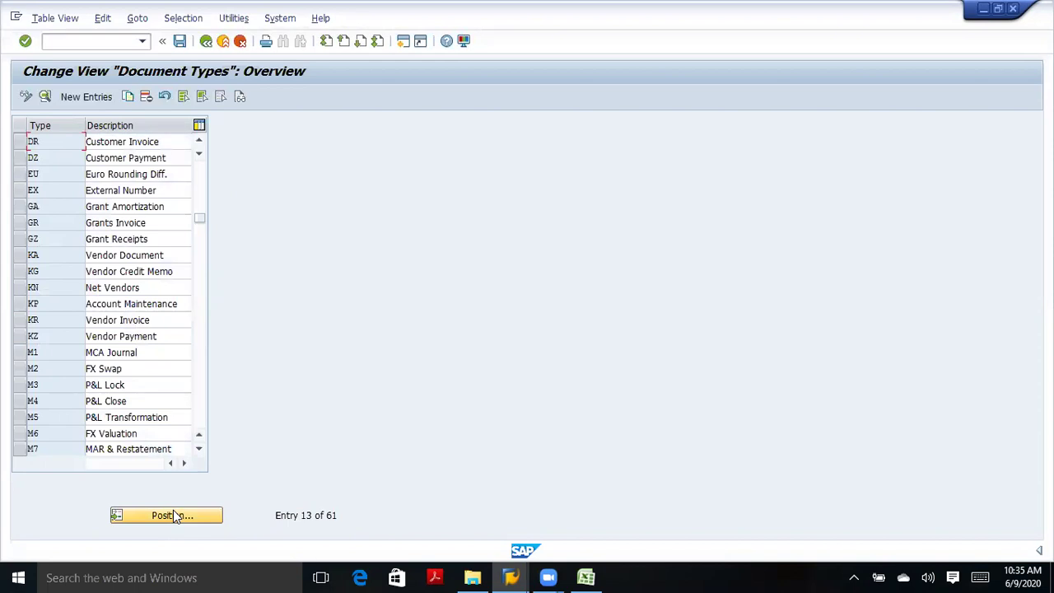
click(21, 141)
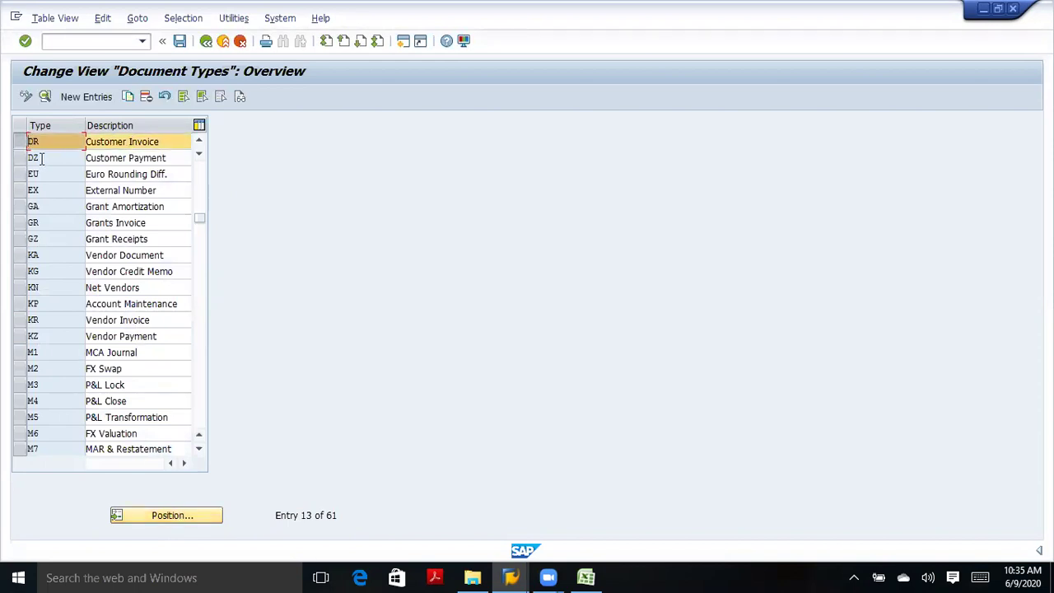
click(20, 159)
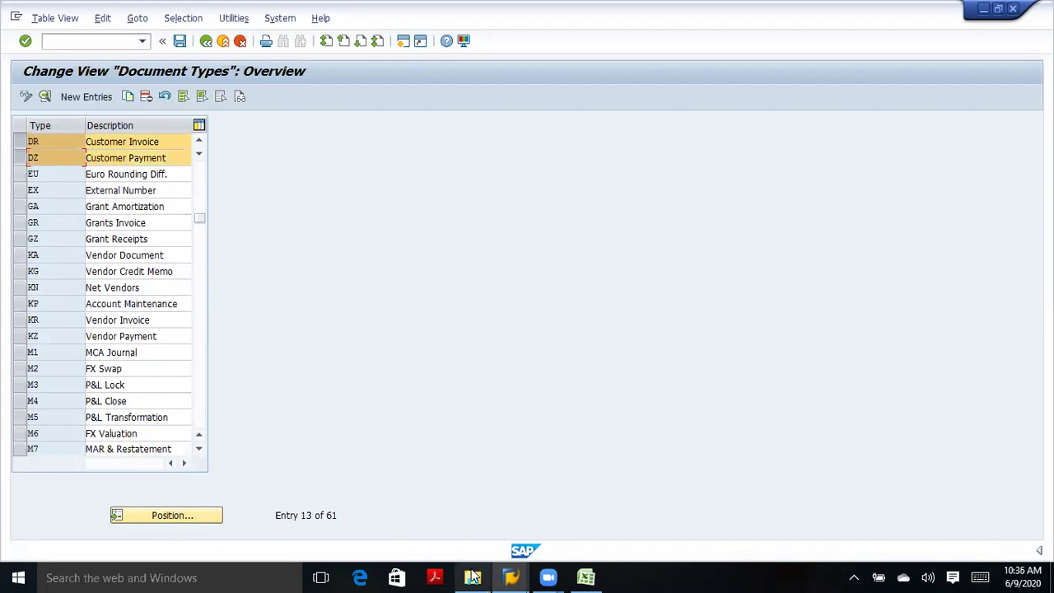
Check the DZ customer payment and DR customer invoice codes in the Excel notes.
click(587, 576)
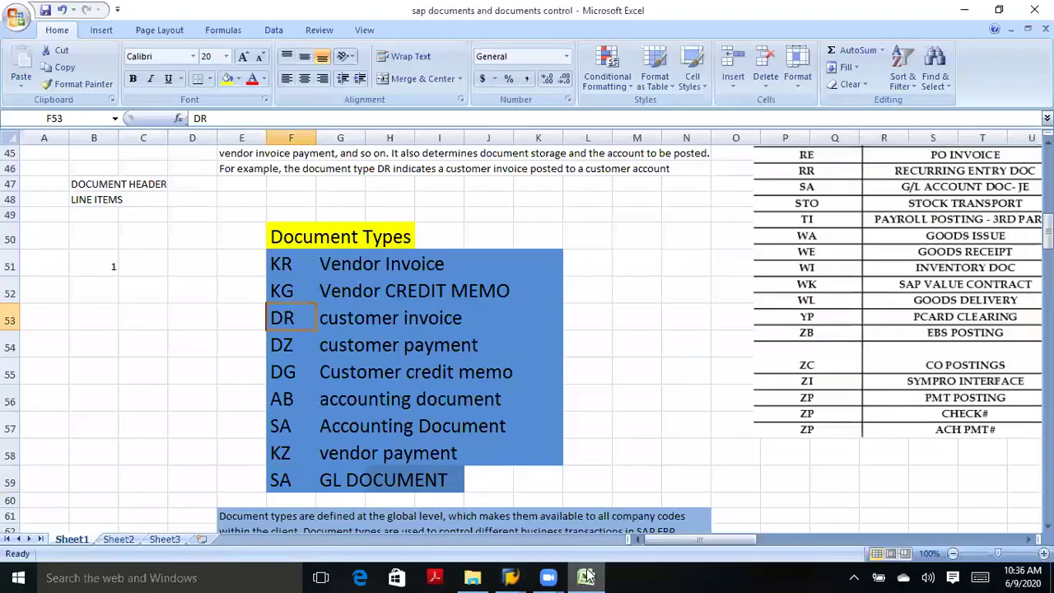
click(330, 346)
click(286, 347)
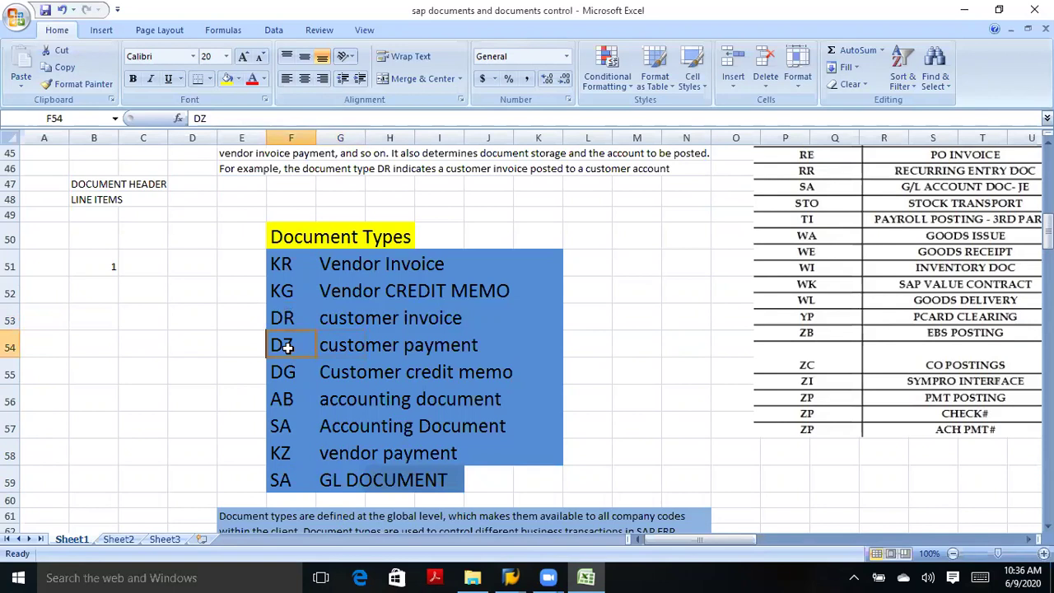
key(Up)
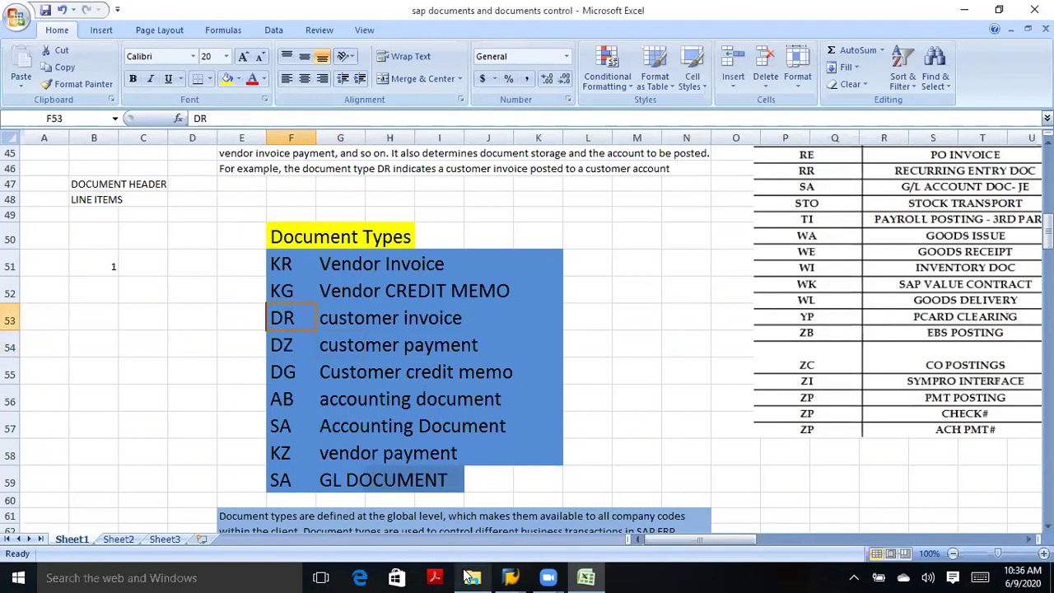
mouse_move(510, 575)
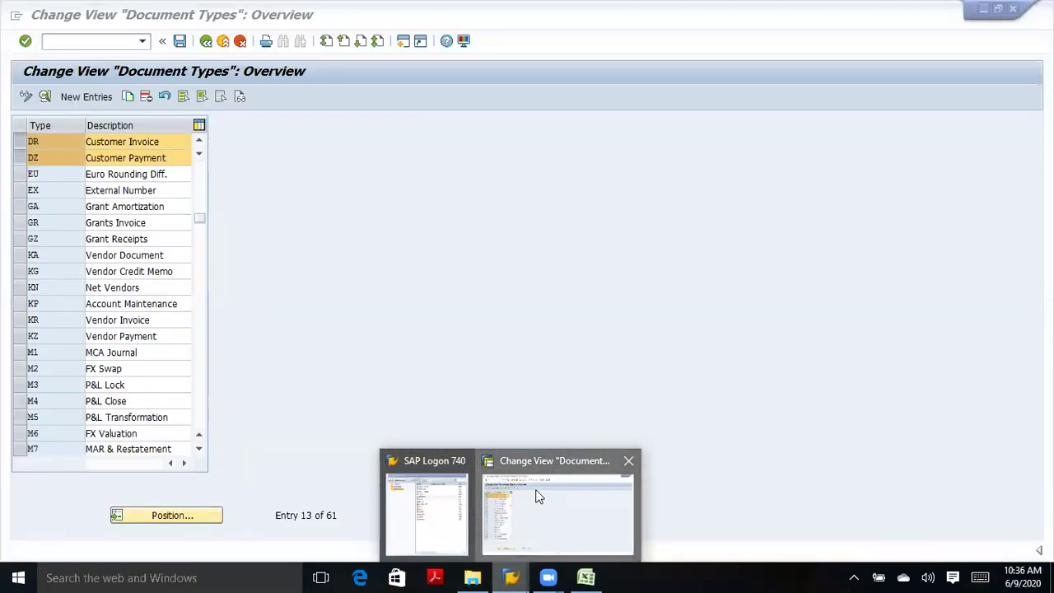
click(535, 494)
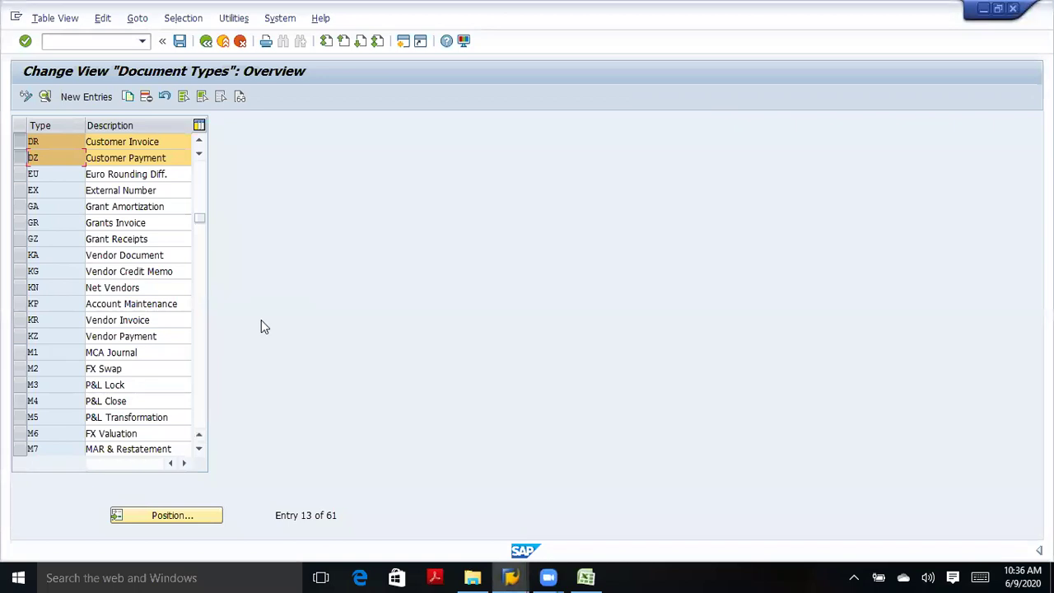
Deselect the DZ and DR rows and go back to the Display IMG.
click(19, 158)
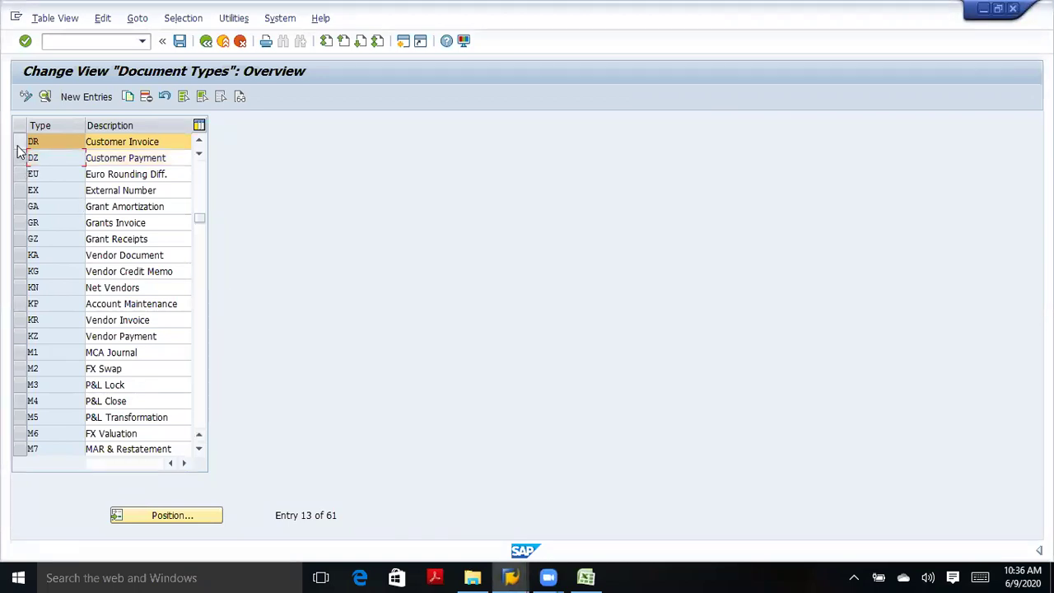
click(18, 143)
click(205, 42)
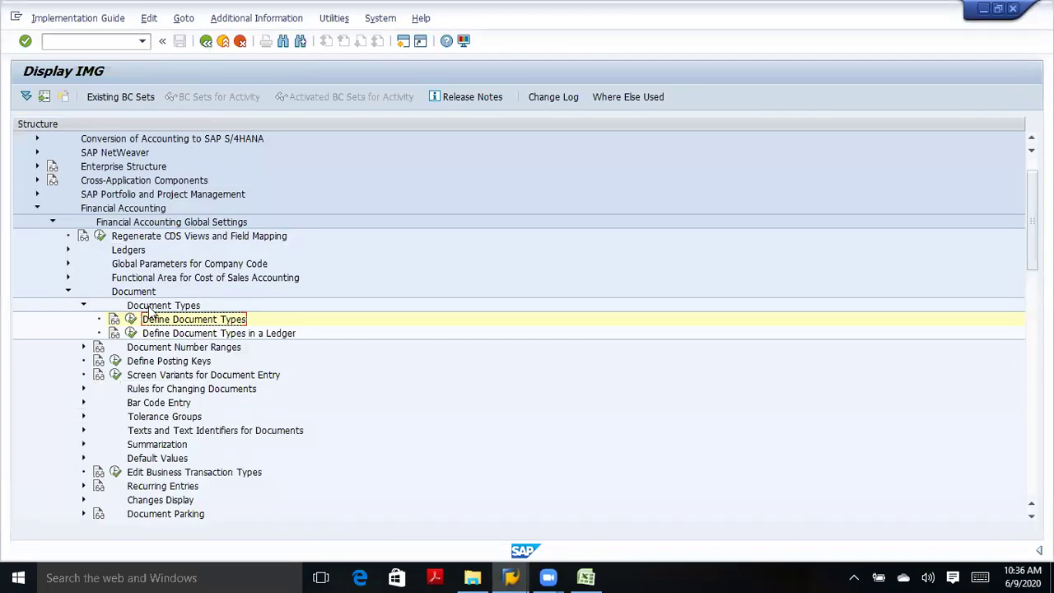
Collapse the Document Types branch and run Define Posting Keys.
click(84, 305)
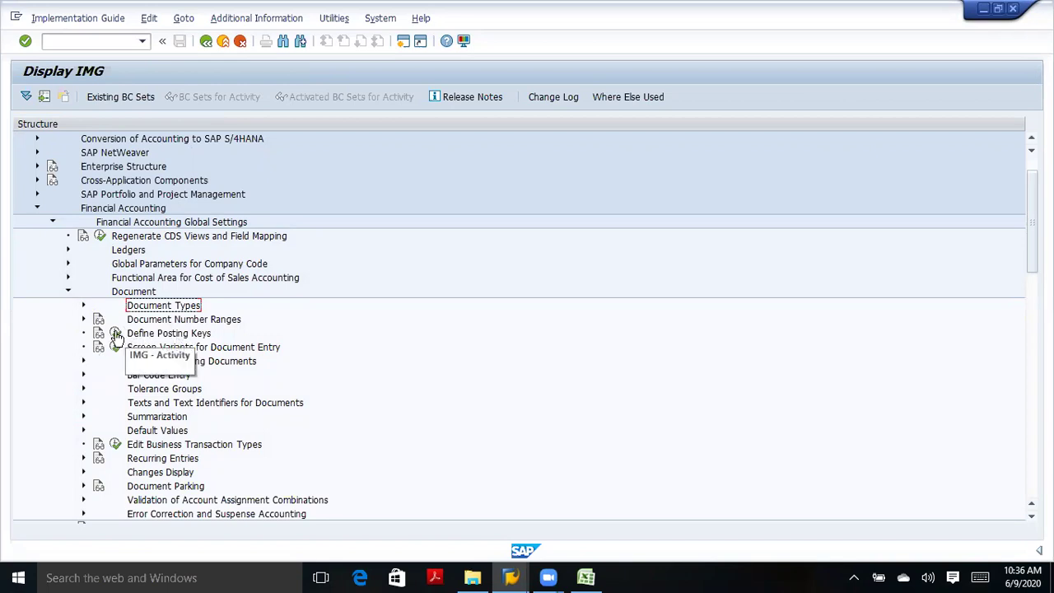
click(116, 333)
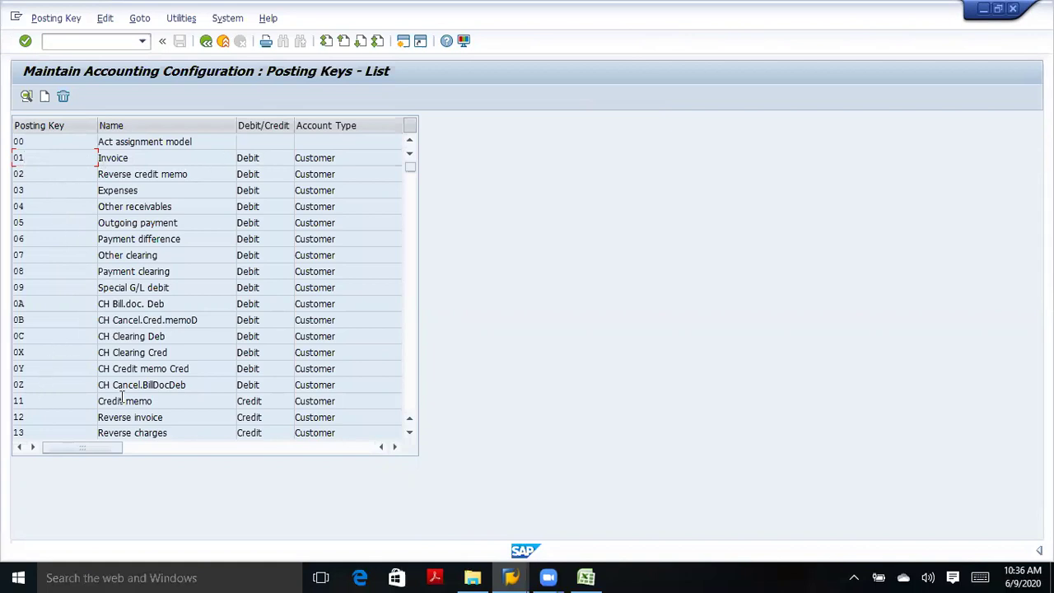
Review posting keys 50, 70 (Debit asset) and 75 in the Posting Keys list.
click(410, 407)
click(410, 412)
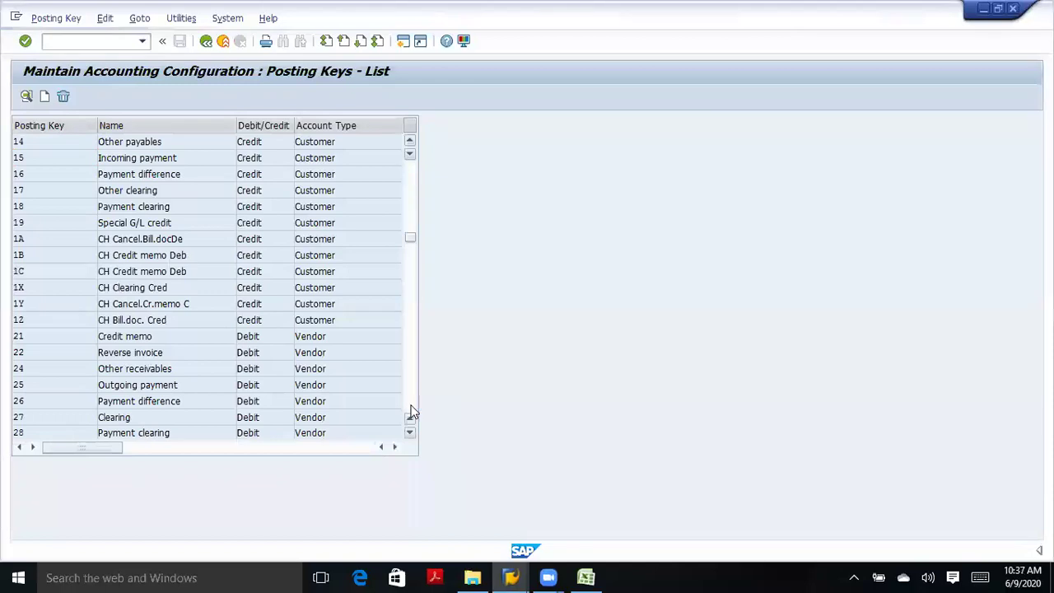
click(411, 409)
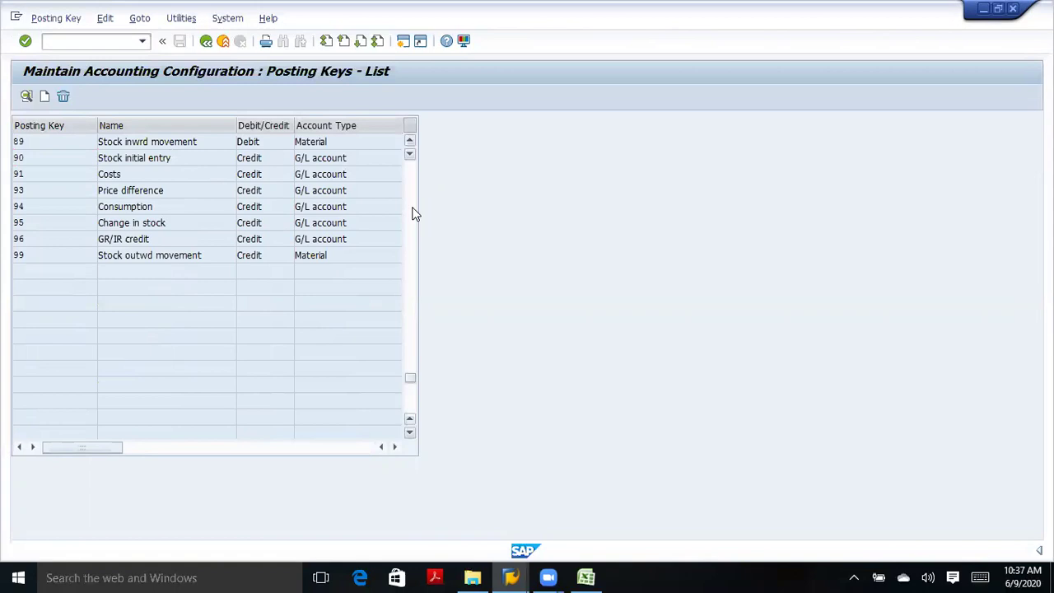
scroll(414, 213, up, 6)
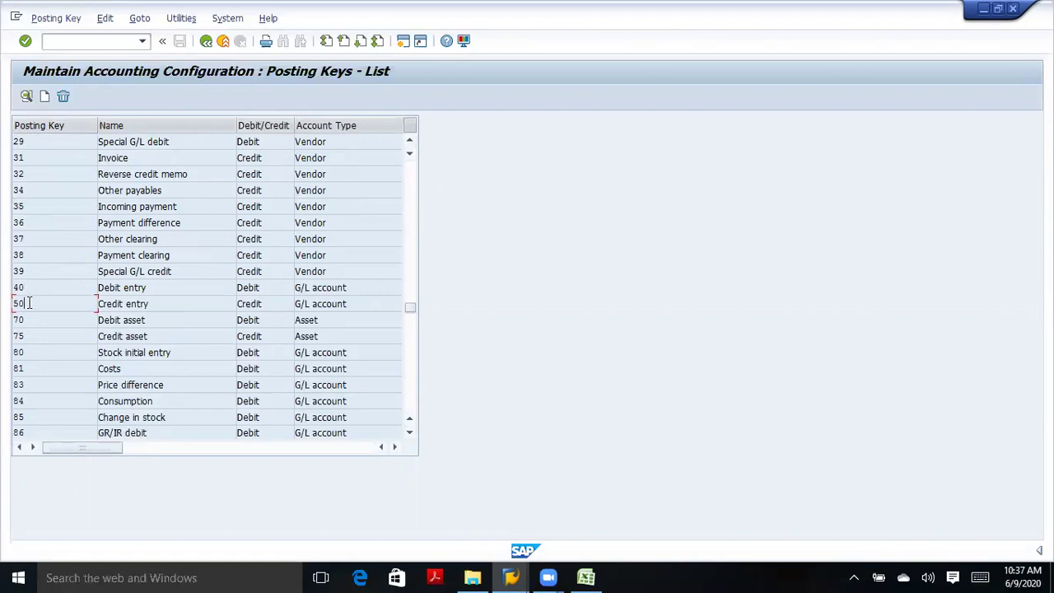
click(30, 321)
Leave the posting keys list, collapse the Document branch and return to the Excel notes.
click(206, 41)
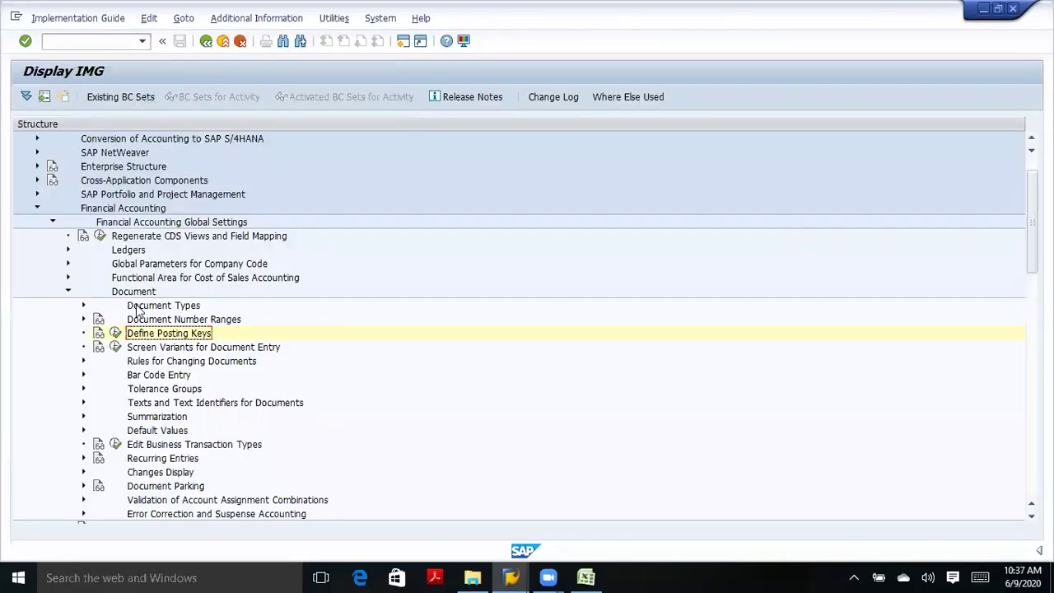
click(70, 292)
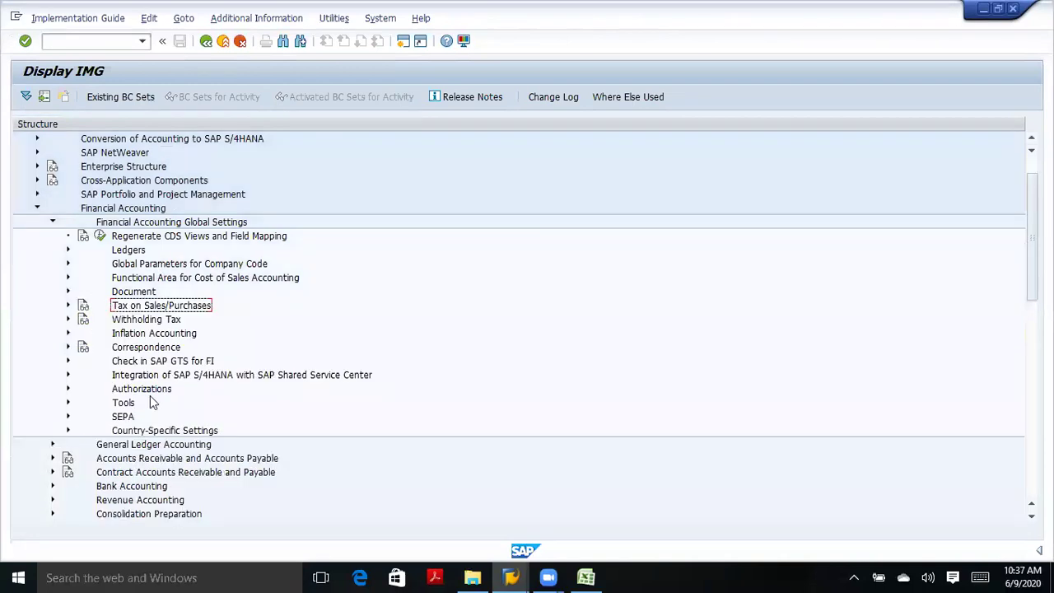
click(585, 577)
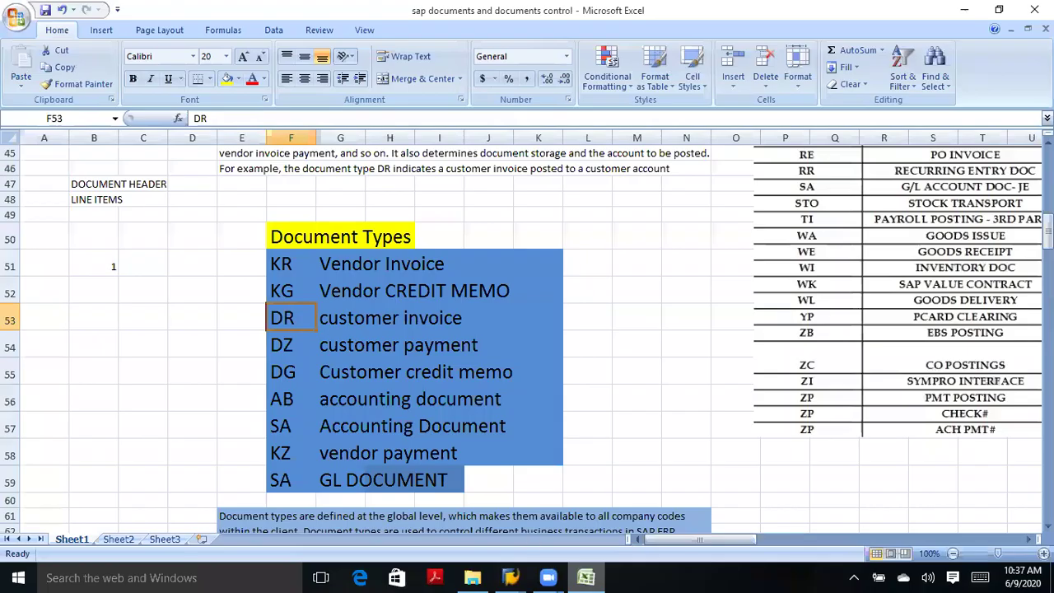
scroll(527, 341, down, 3)
scroll(526, 341, down, 5)
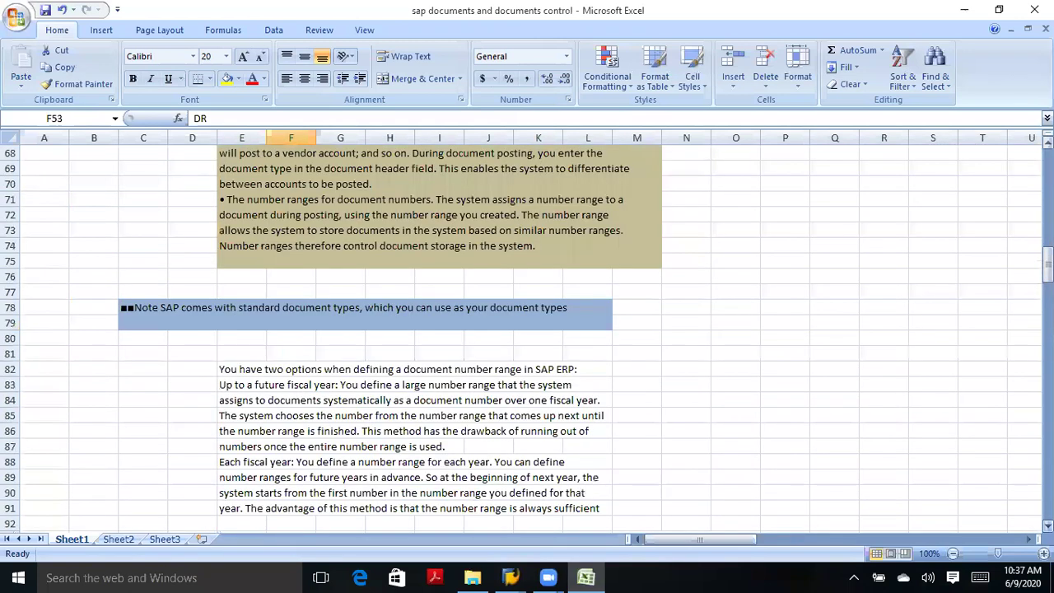
scroll(527, 341, down, 9)
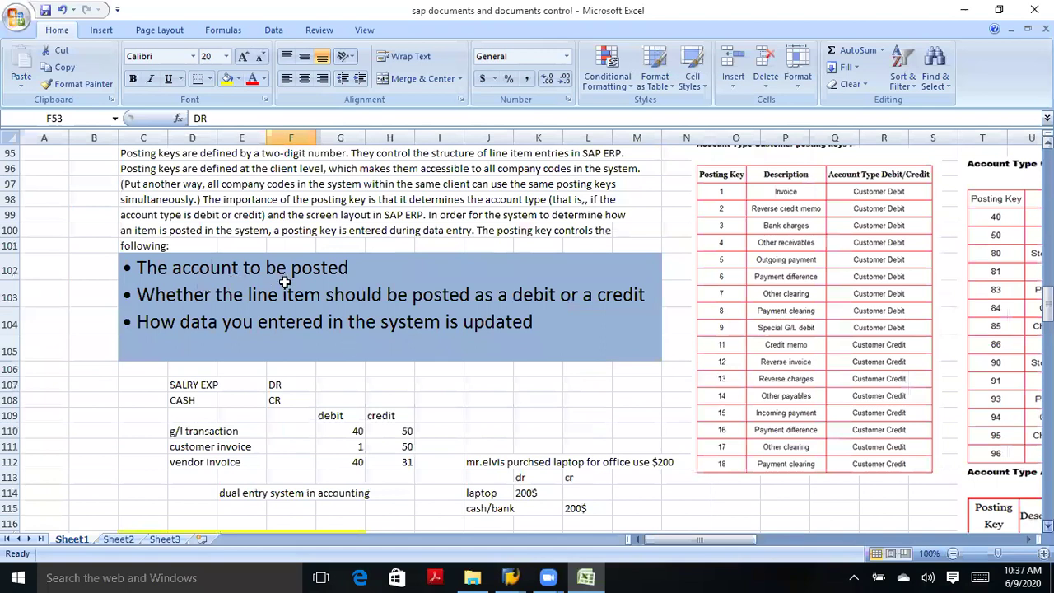
scroll(395, 280, down, 5)
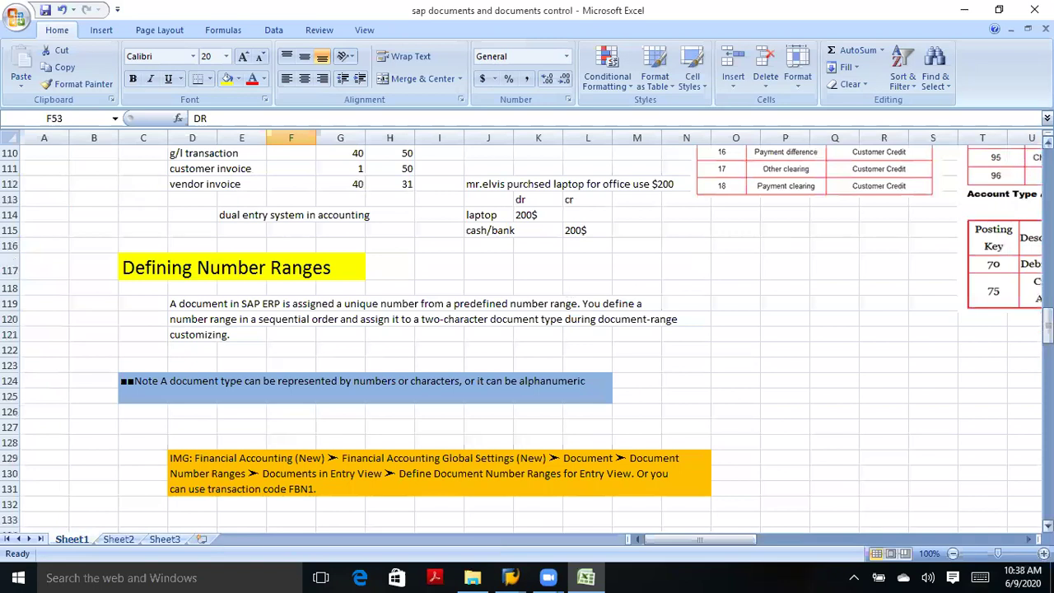
scroll(1007, 168, up, 2)
scroll(527, 337, up, 2)
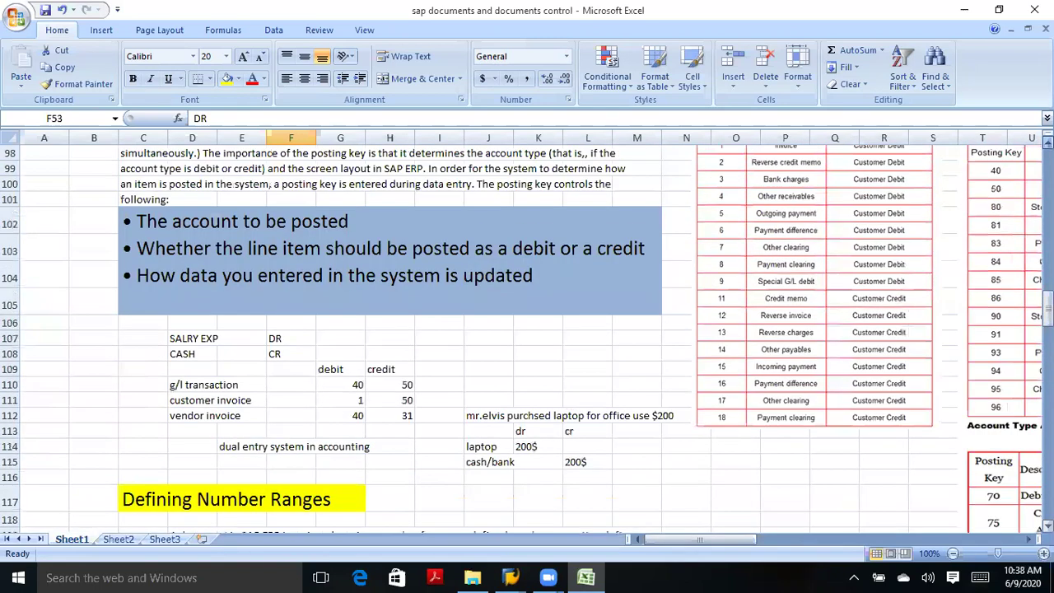
scroll(527, 338, up, 13)
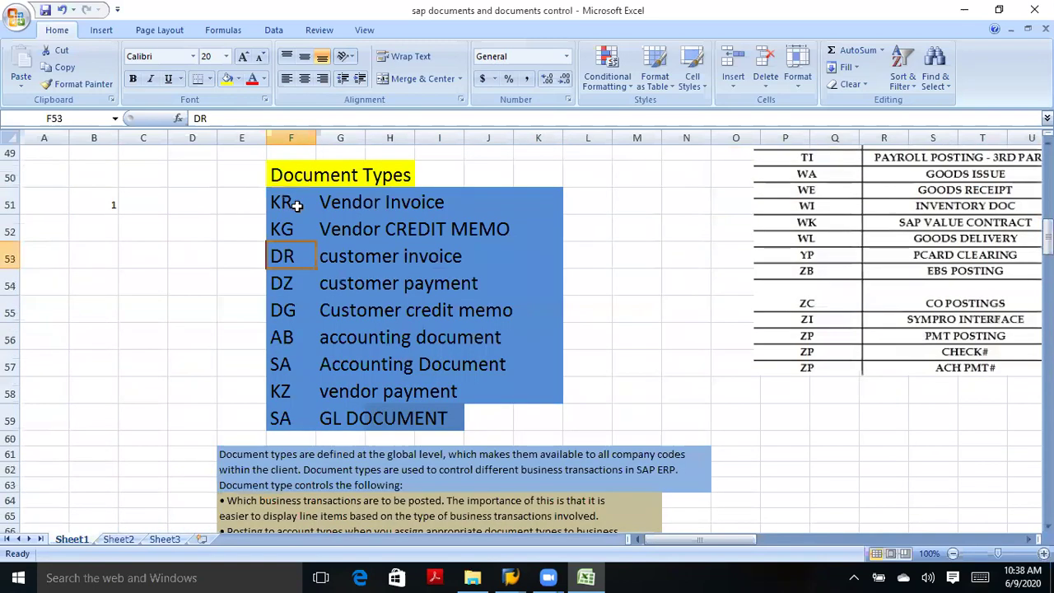
scroll(284, 215, up, 3)
Enter 1200 in B51 and 1200000 in C51 beside the KR Vendor Invoice type.
click(296, 208)
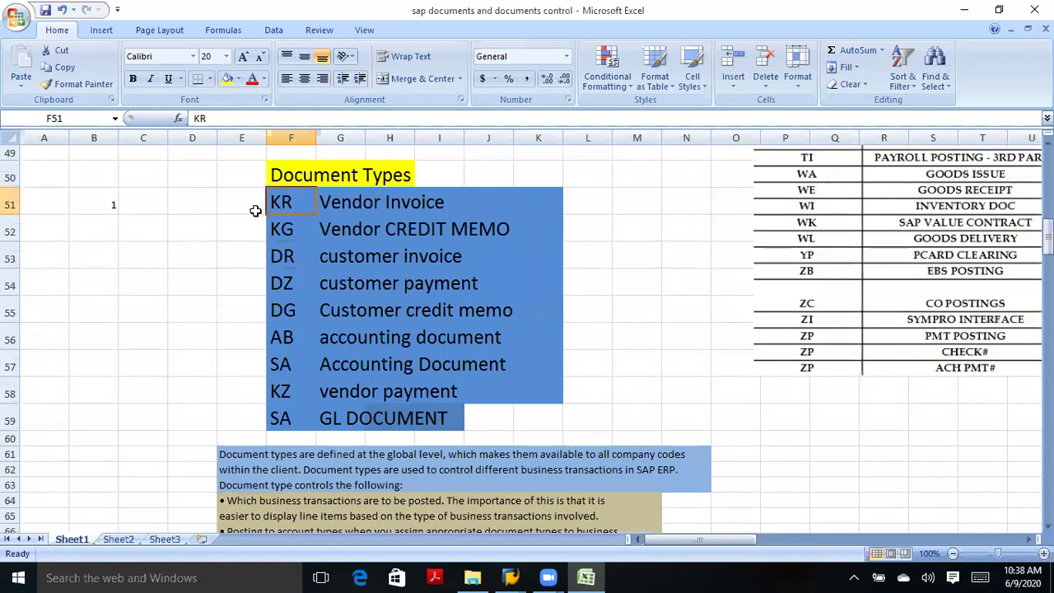
click(107, 206)
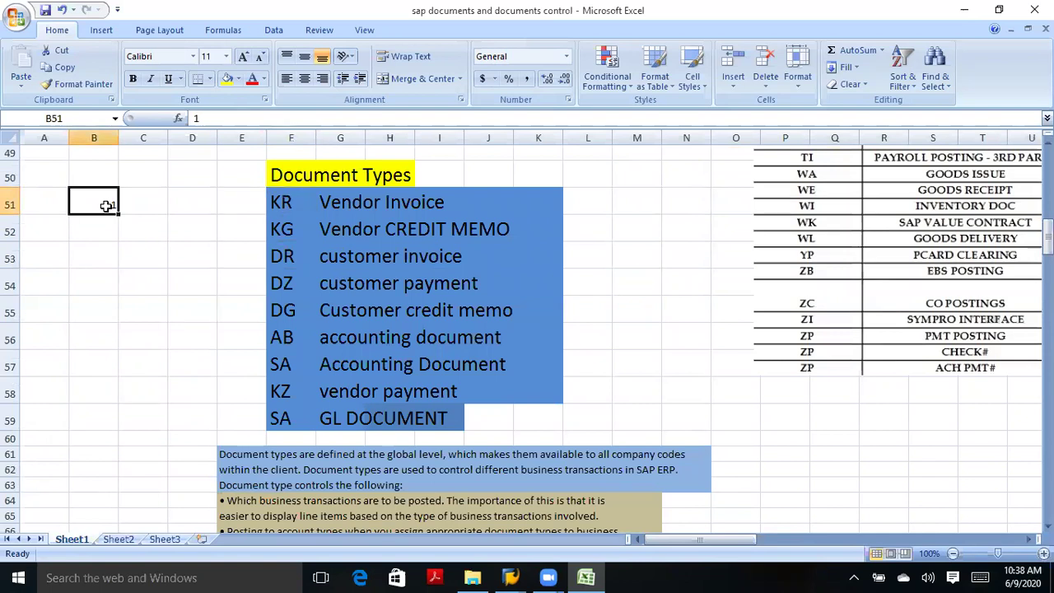
key(BackSpace)
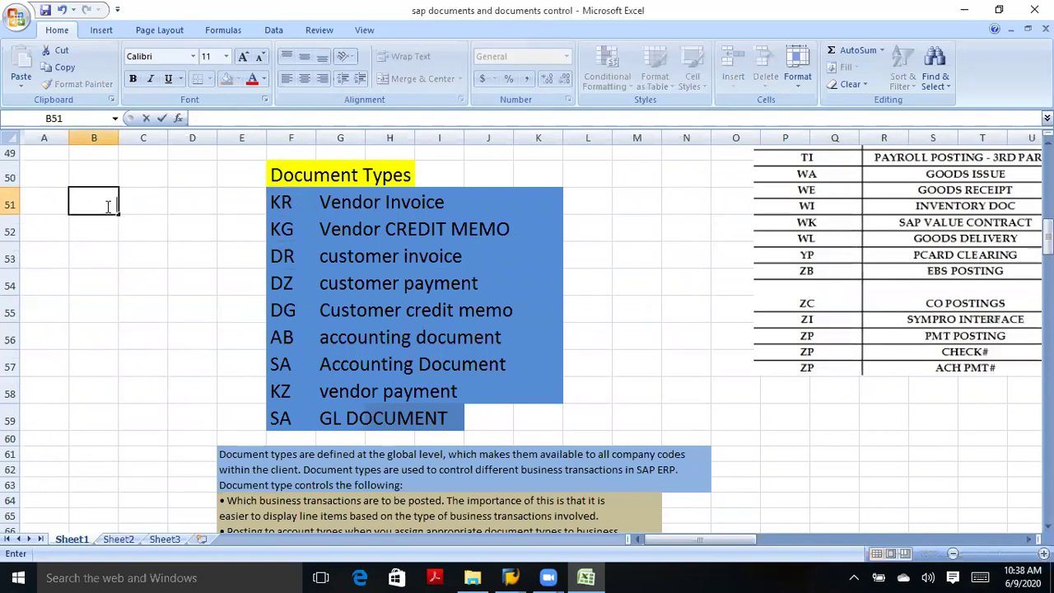
text(1200)
click(154, 202)
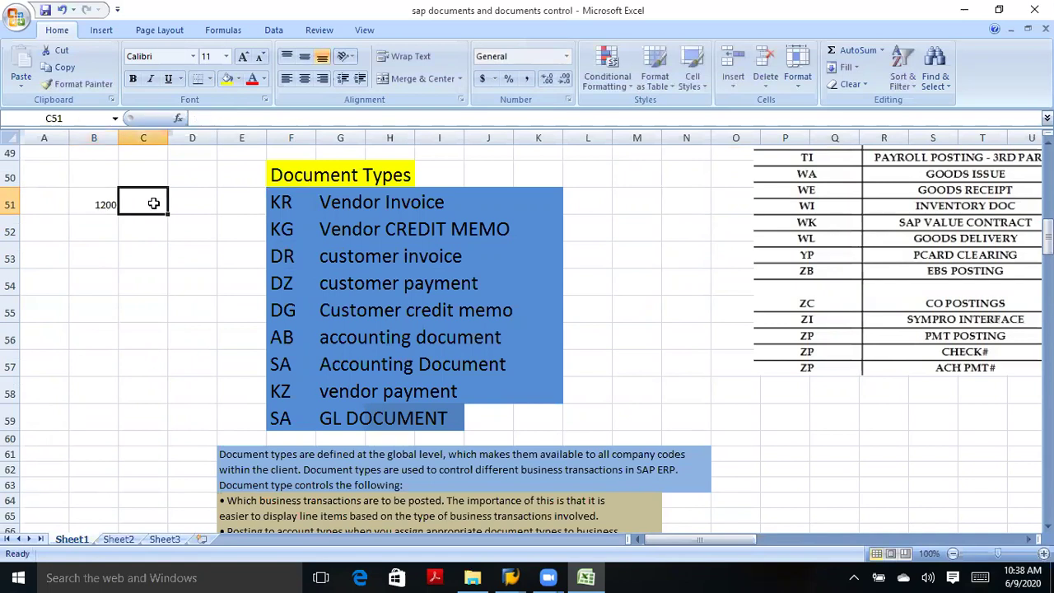
text(1200)
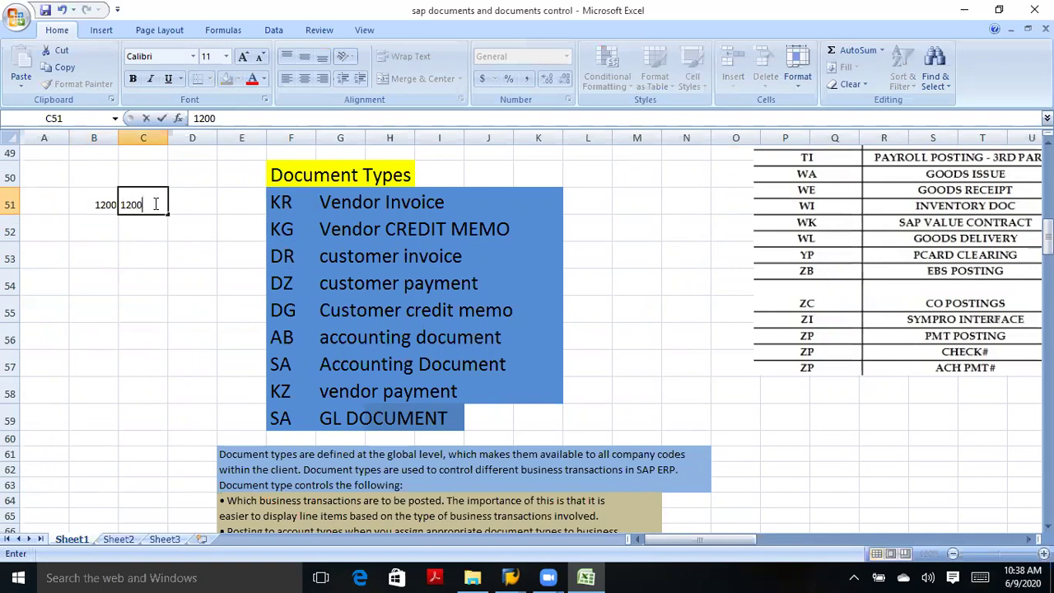
text(000)
click(110, 222)
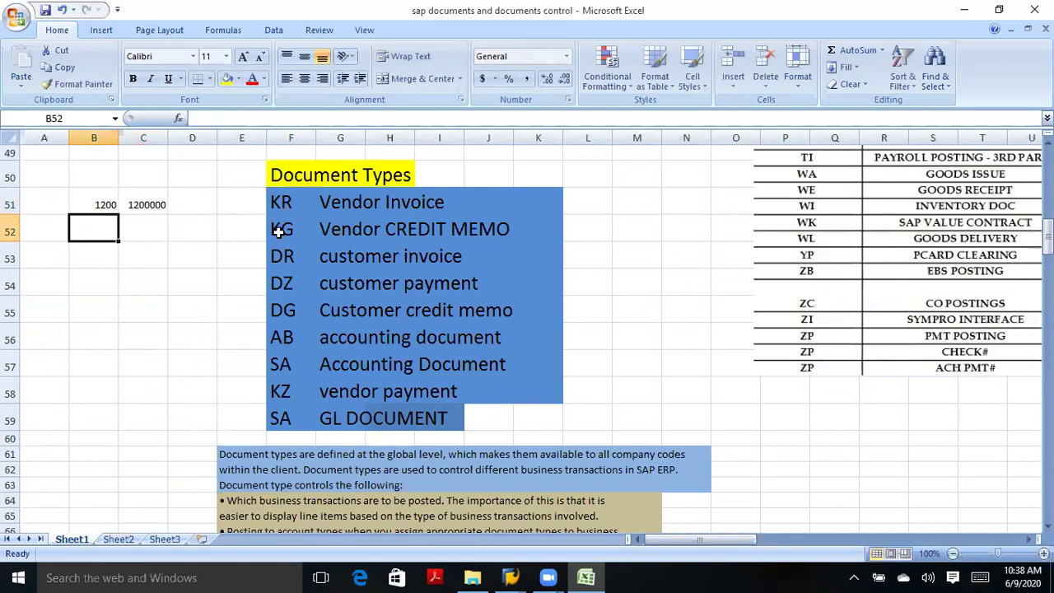
Enter 1000 in B59 and 50000 in C59 beside the SA GL Document type.
click(279, 233)
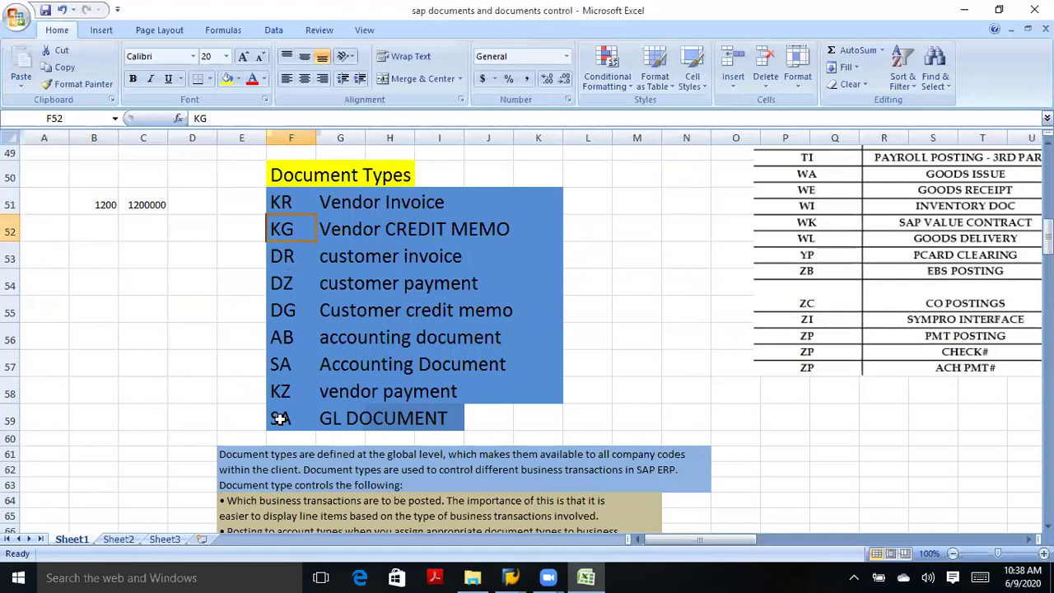
click(280, 418)
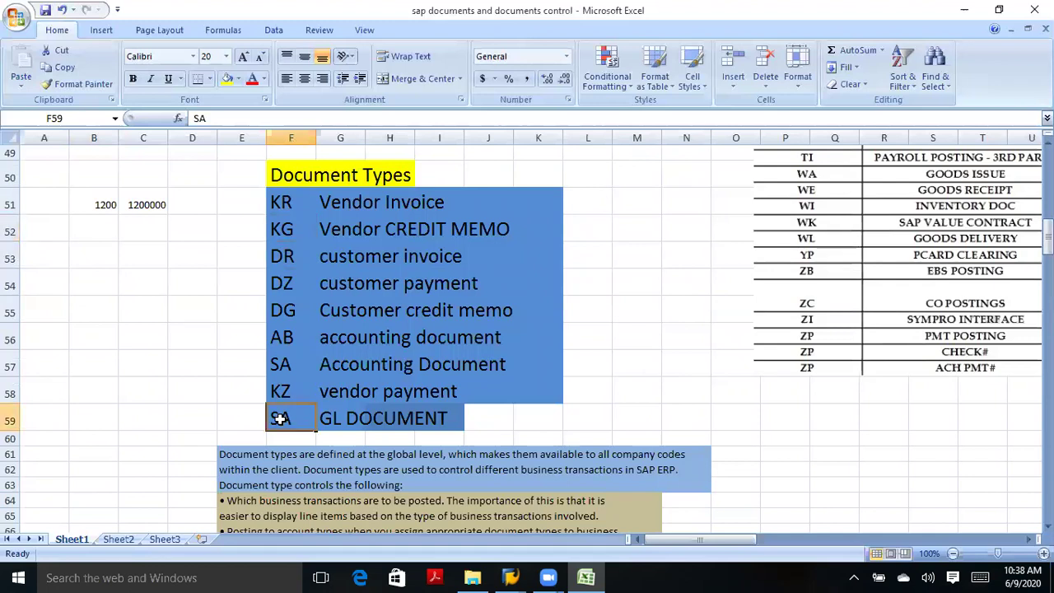
click(96, 418)
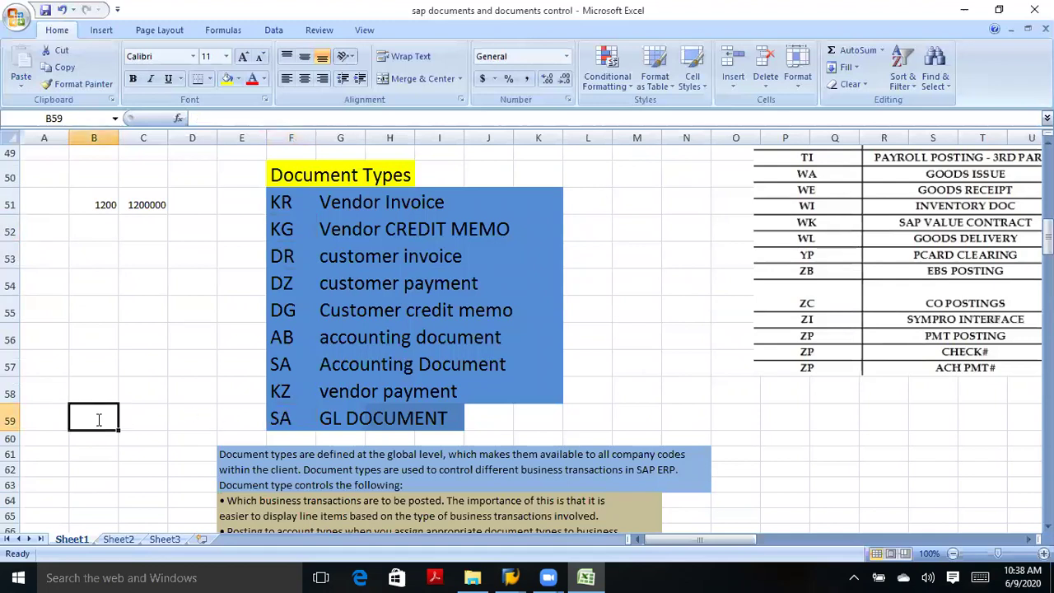
text(1000)
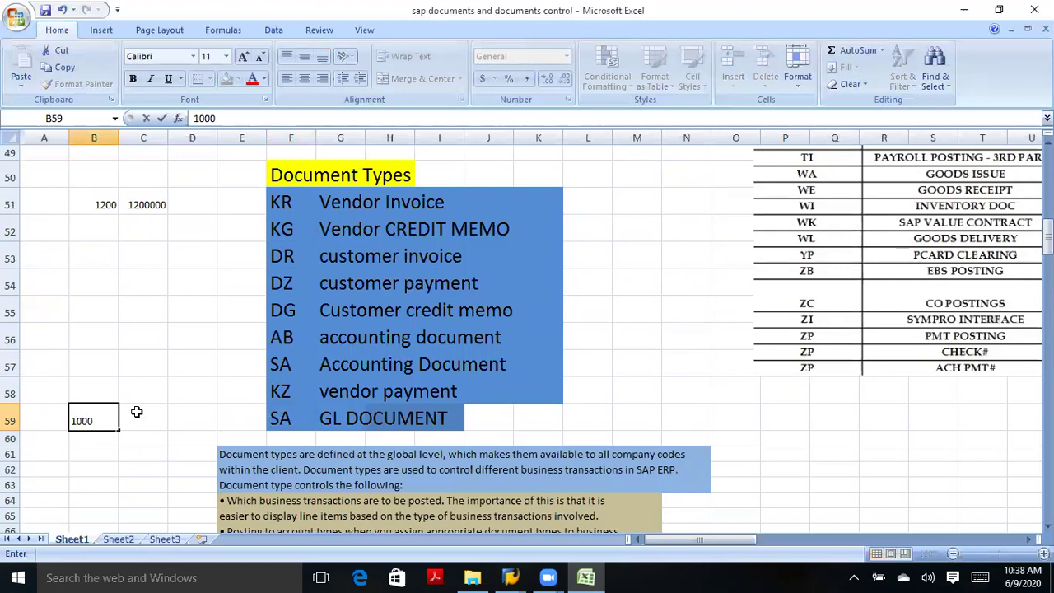
click(141, 412)
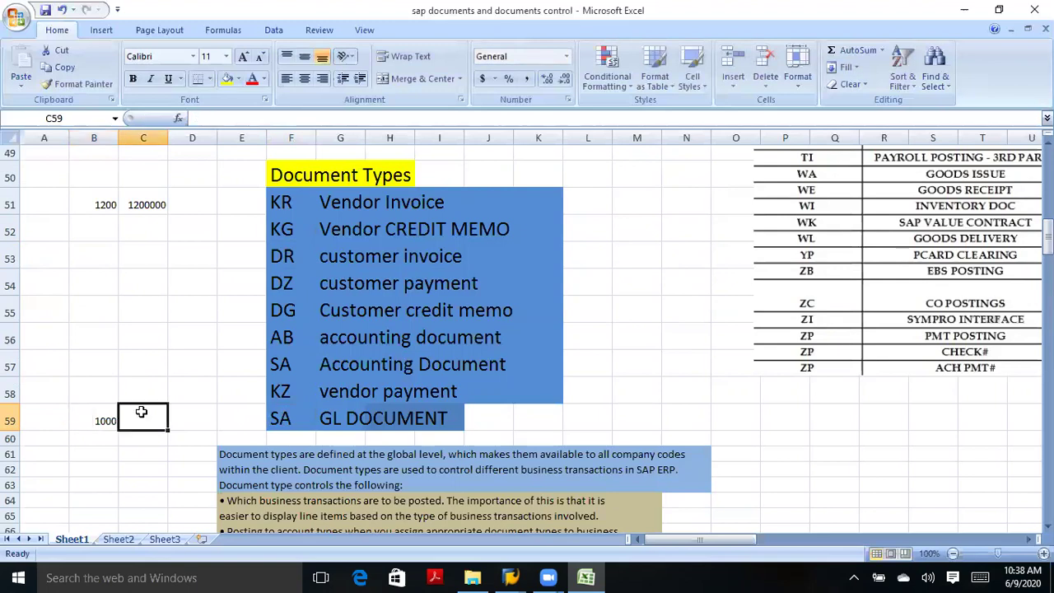
text(50000)
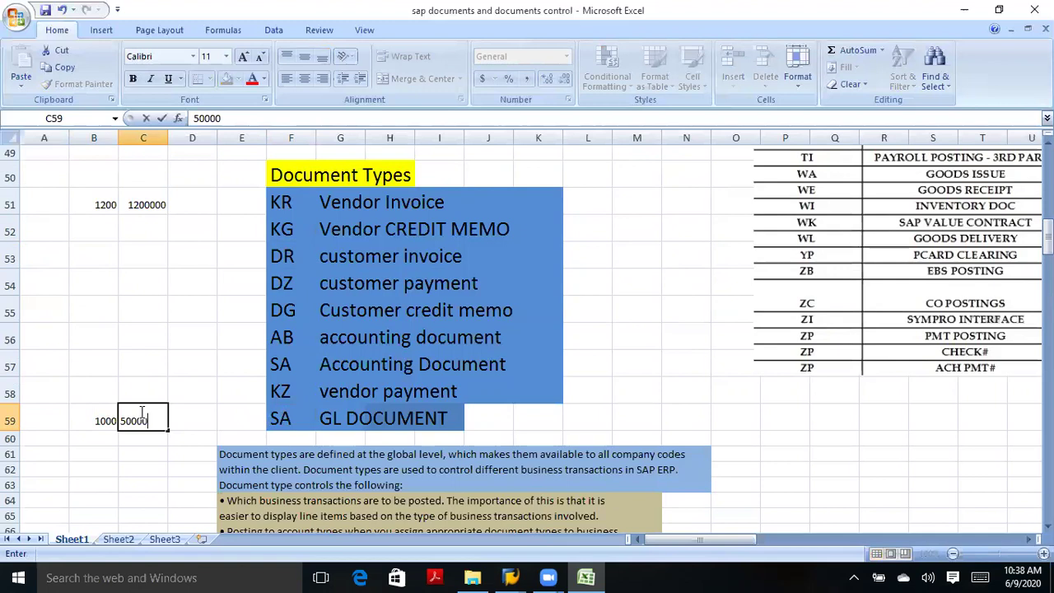
click(108, 434)
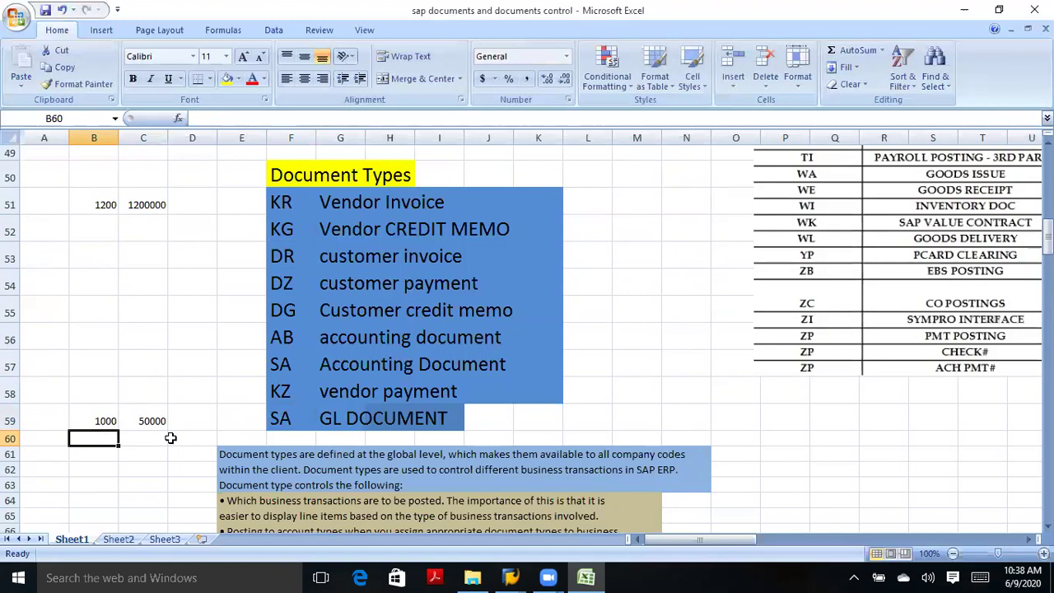
Check the SA entry and the 50000 value in row 59.
click(279, 406)
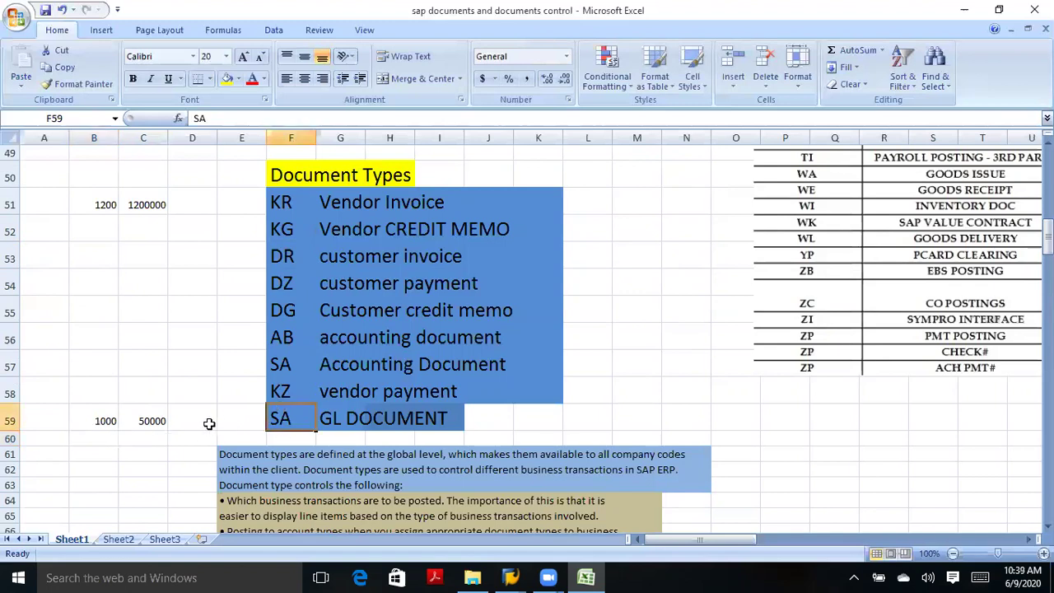
click(123, 423)
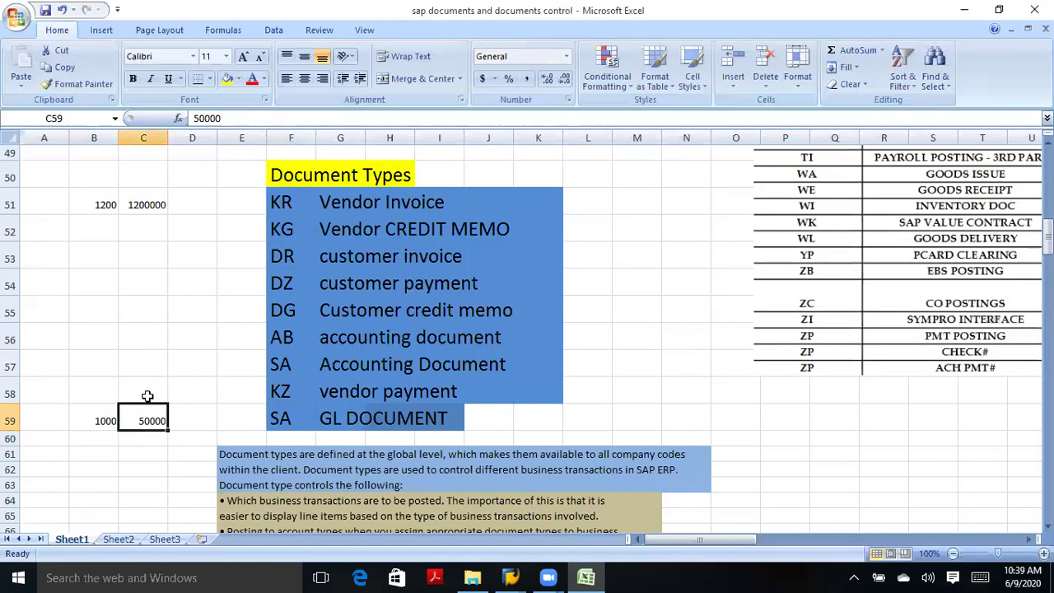
click(147, 396)
click(204, 393)
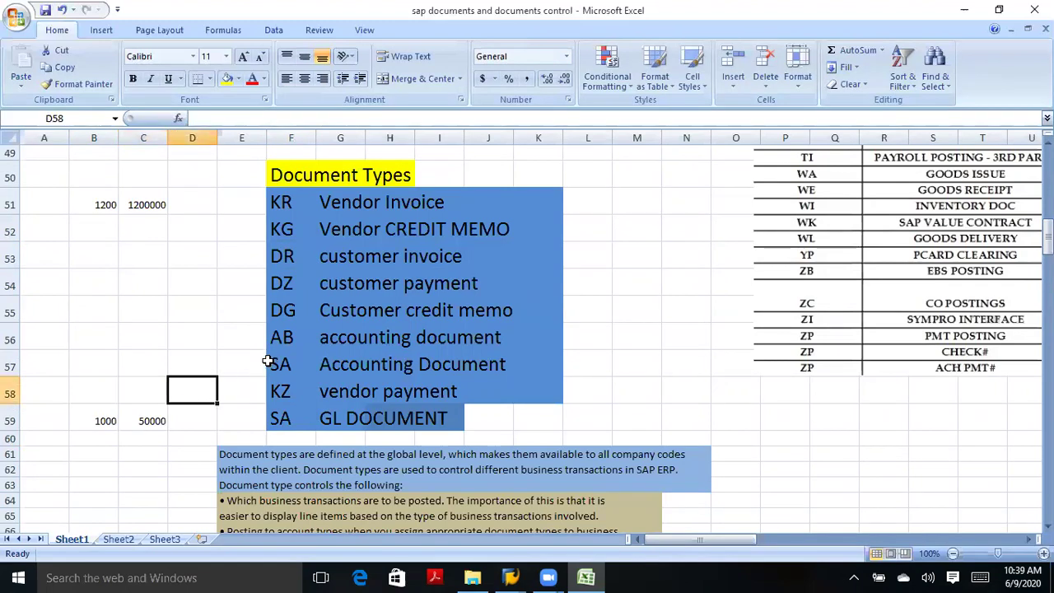
click(261, 307)
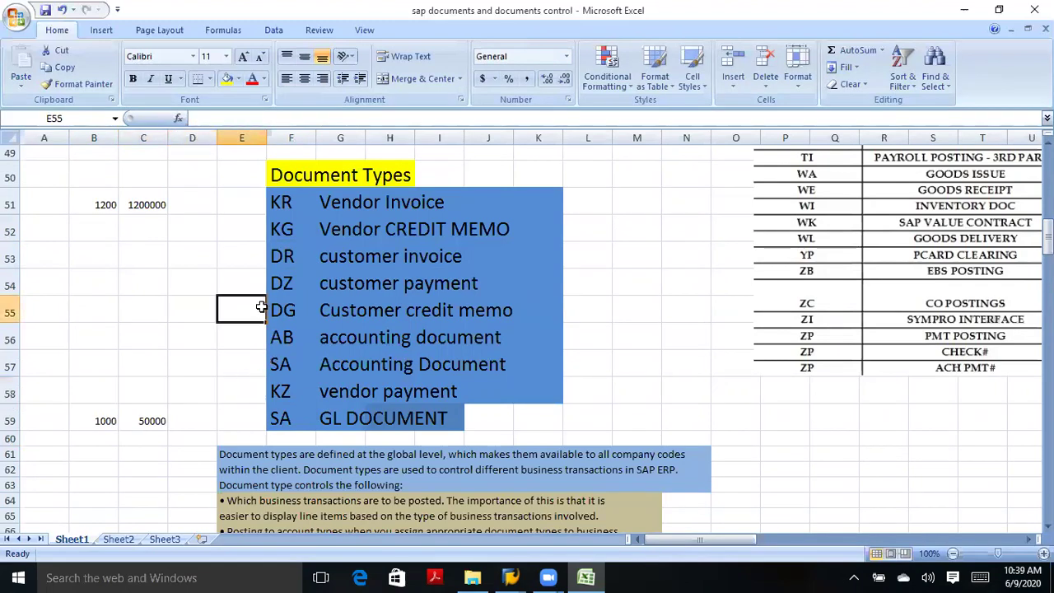
click(260, 282)
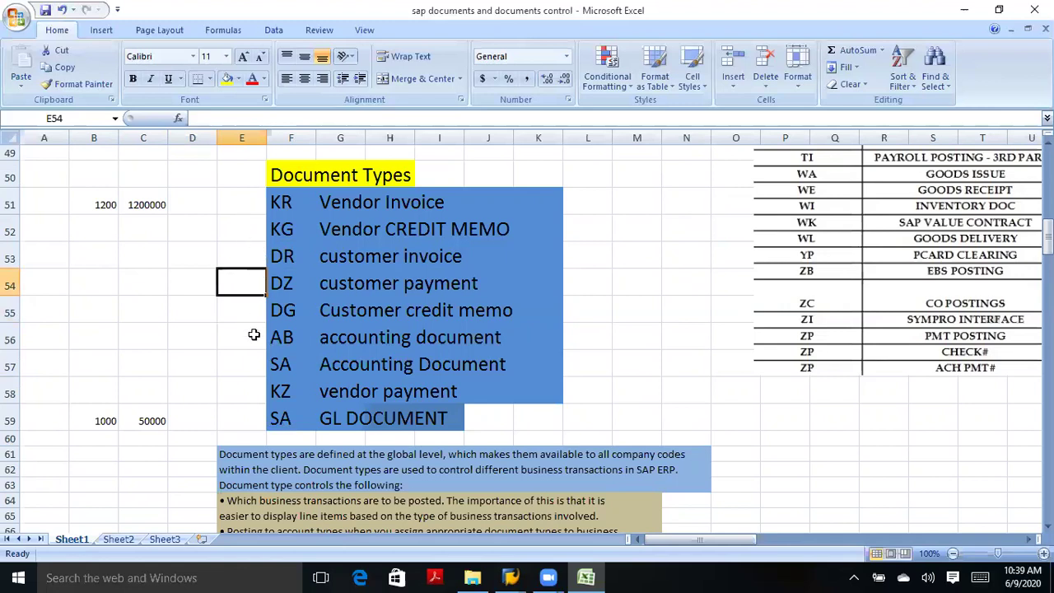
Number the first three document types 1, 2 and 3 in cells E51:E53.
click(239, 202)
text(1)
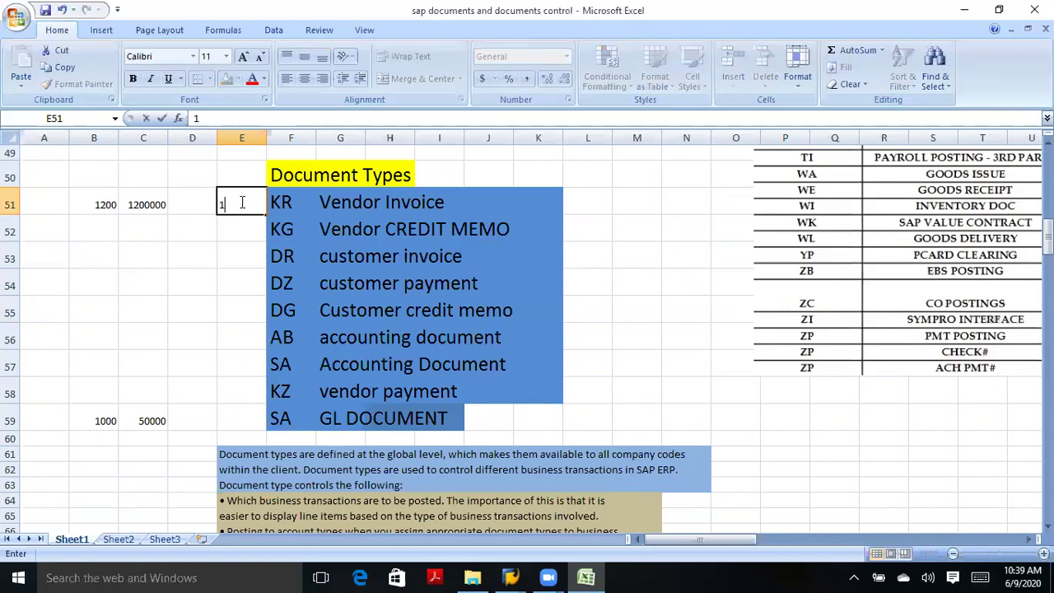
key(Return)
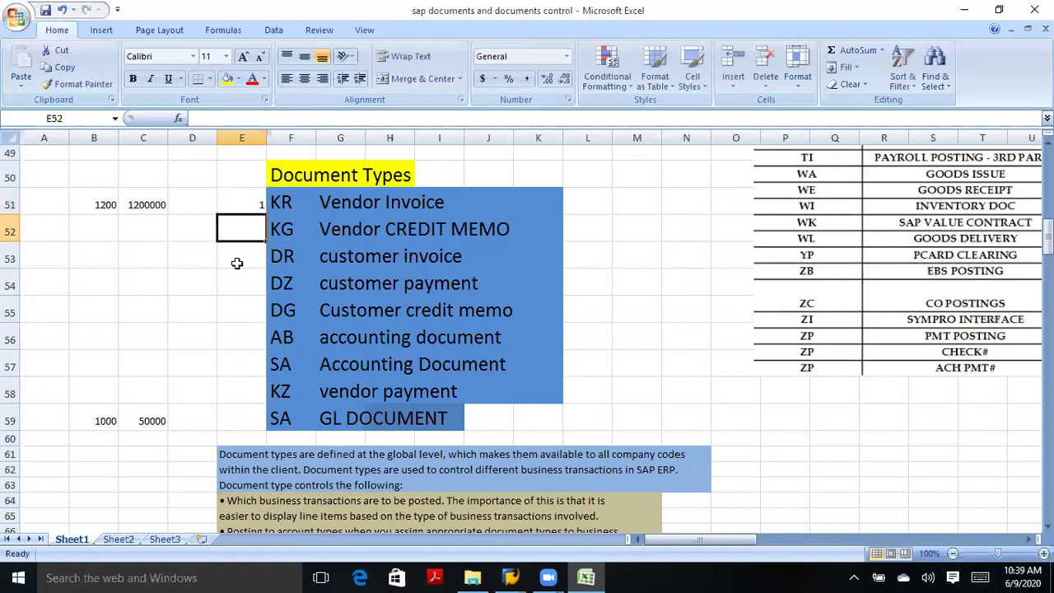
text(23)
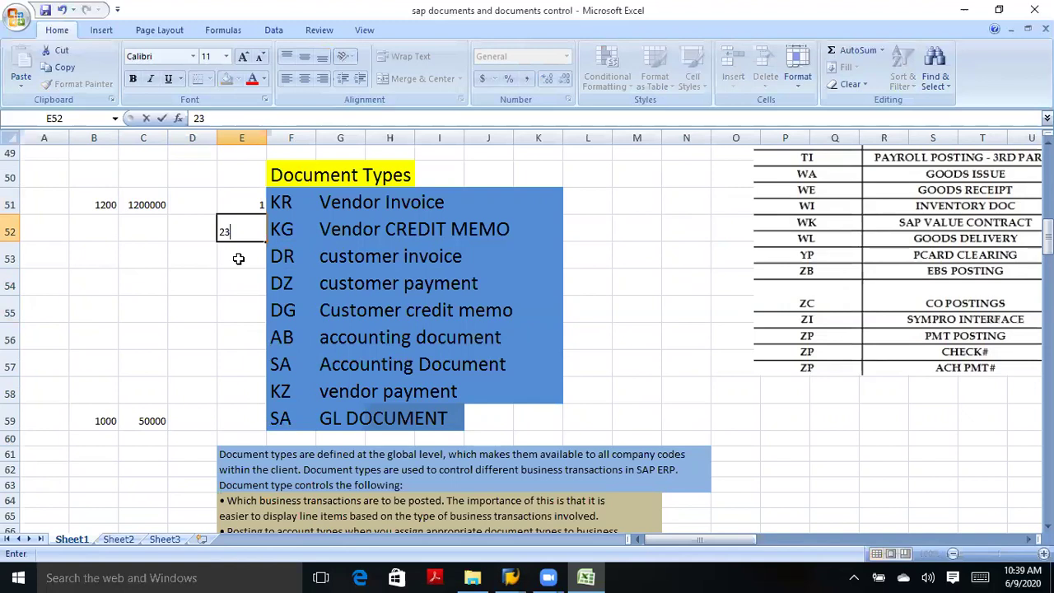
key(BackSpace)
key(Return)
text(3)
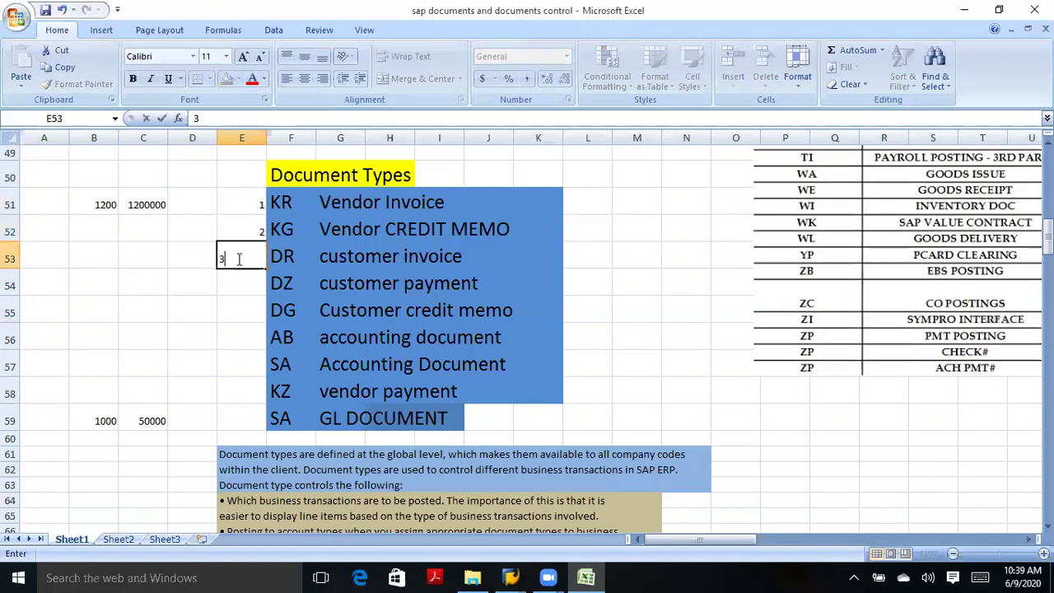
click(182, 251)
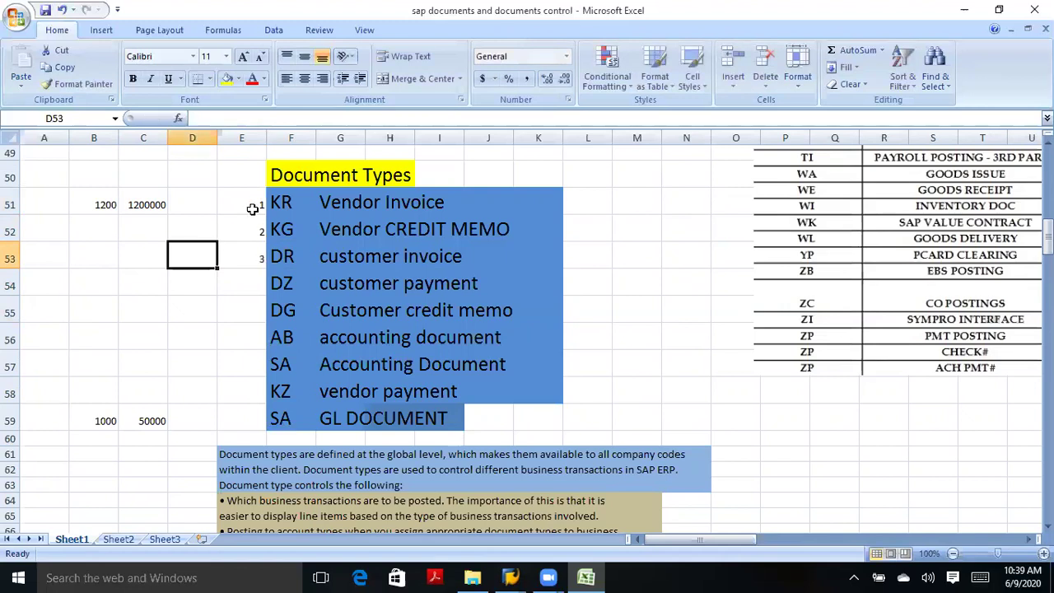
click(252, 208)
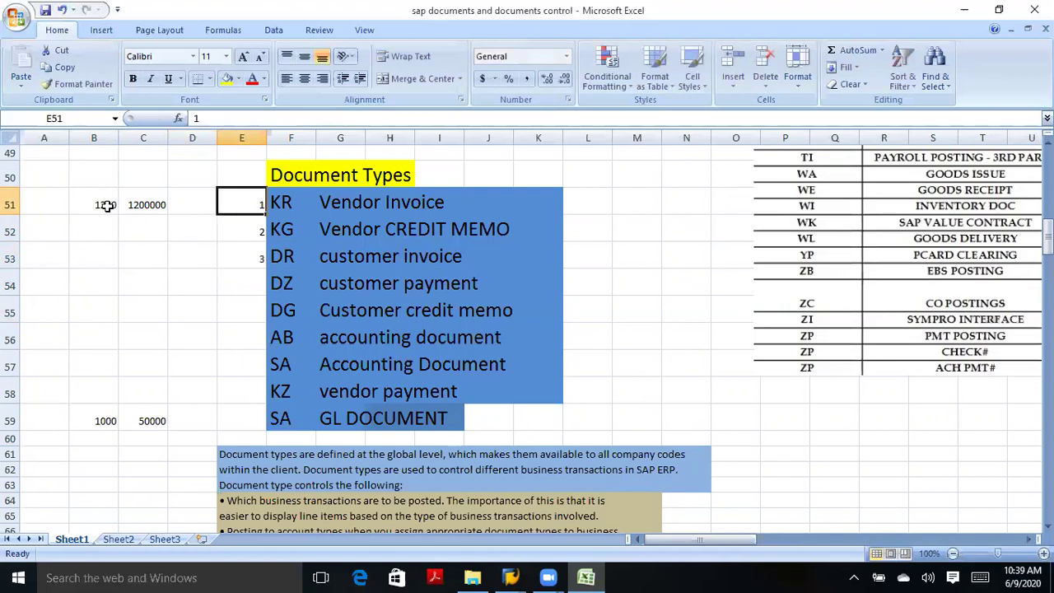
drag(106, 205, 176, 205)
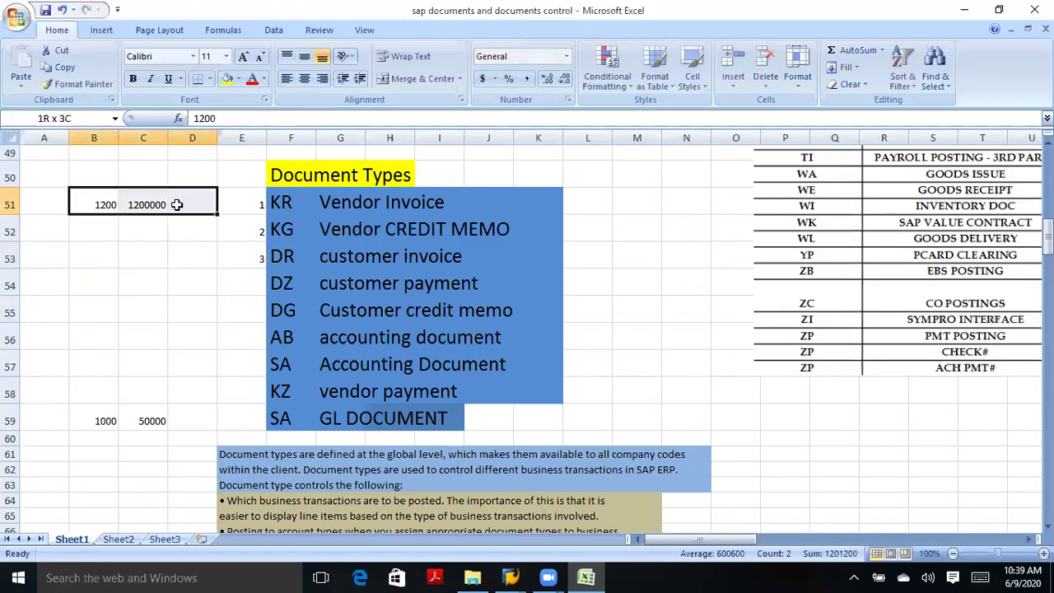
click(258, 207)
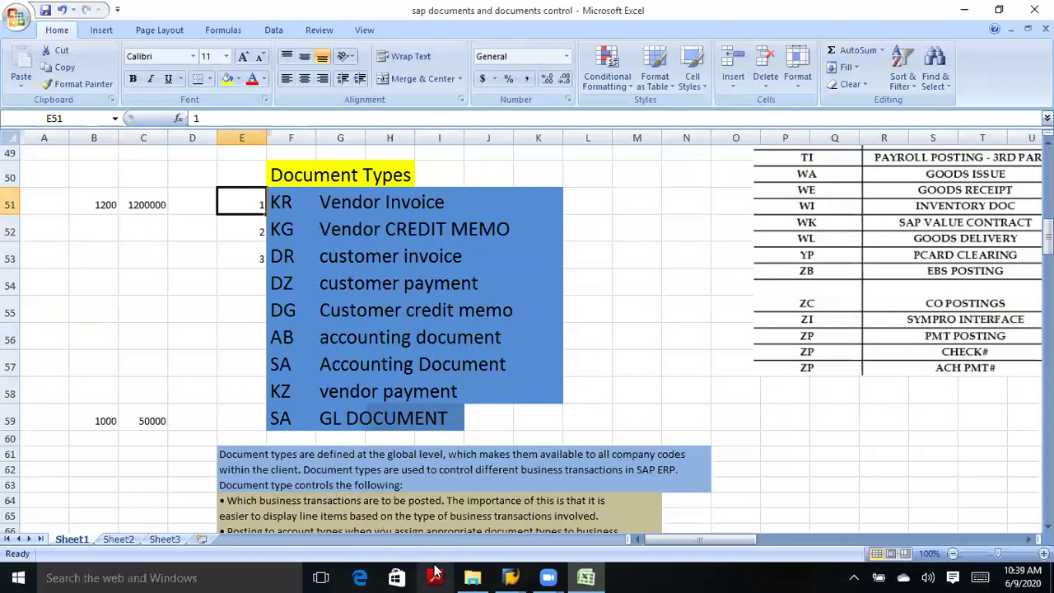
In SAP, run Define Document Number Ranges under Financial Accounting Global Settings > Document.
mouse_move(506, 576)
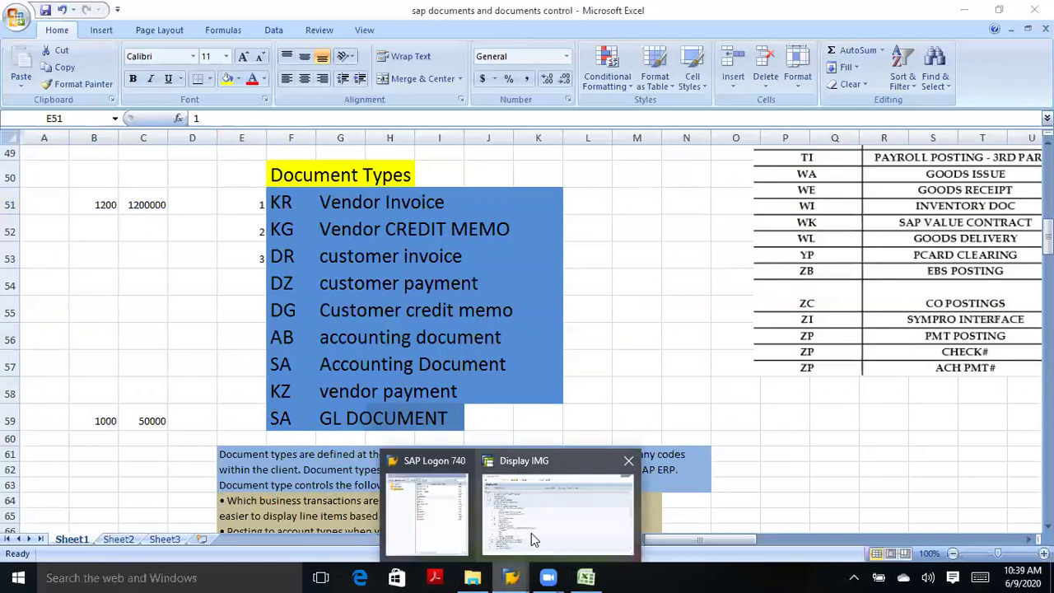
click(529, 531)
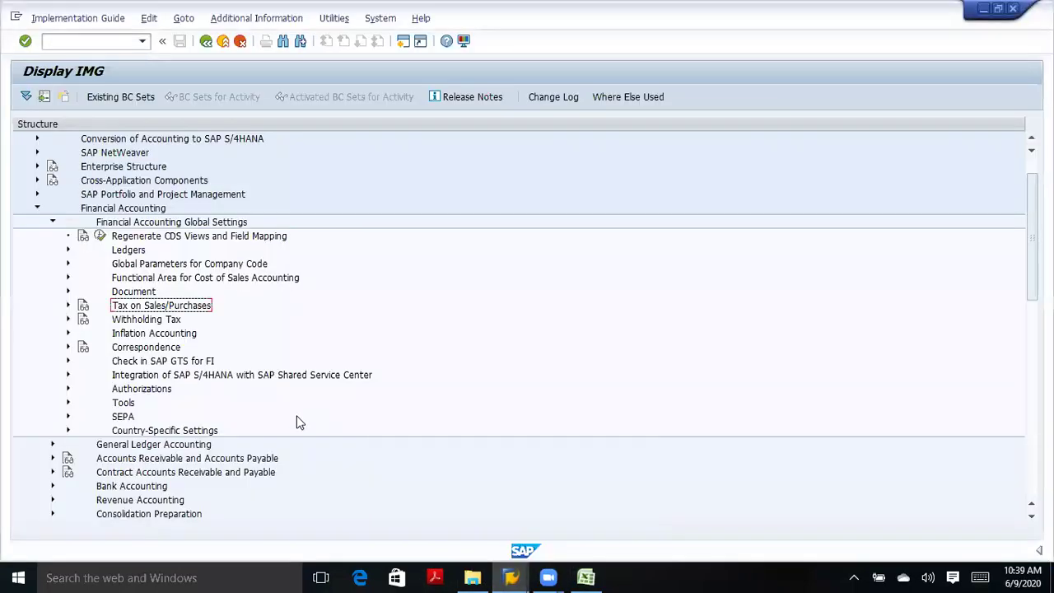
click(51, 222)
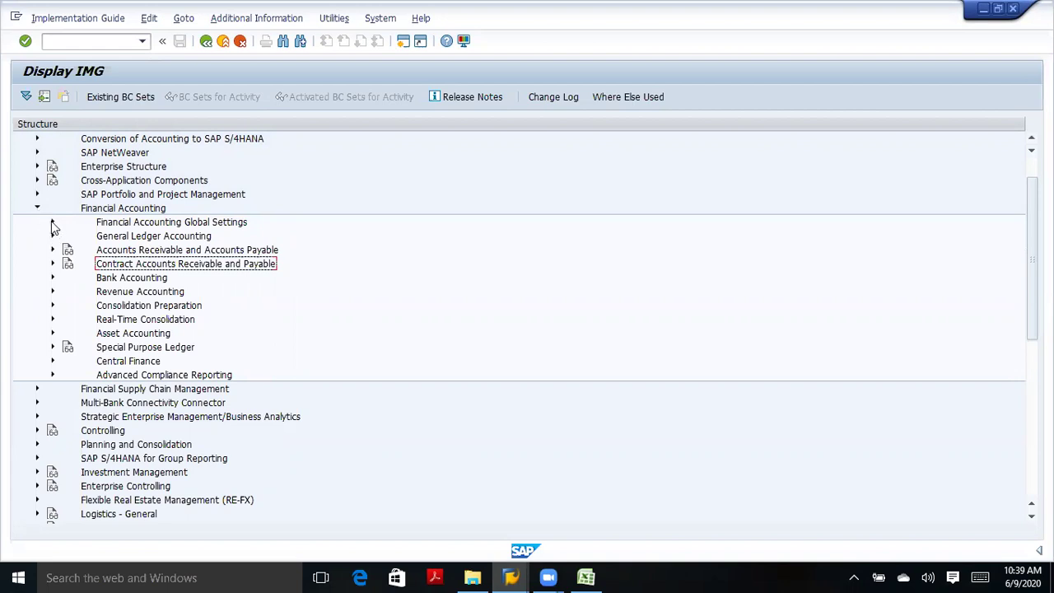
click(52, 222)
click(70, 293)
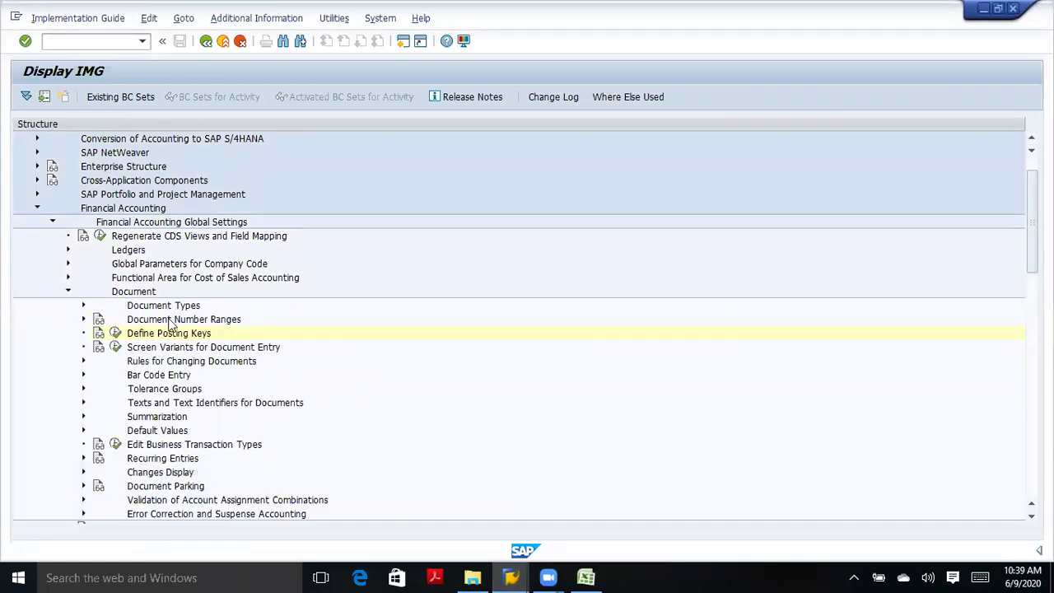
click(88, 323)
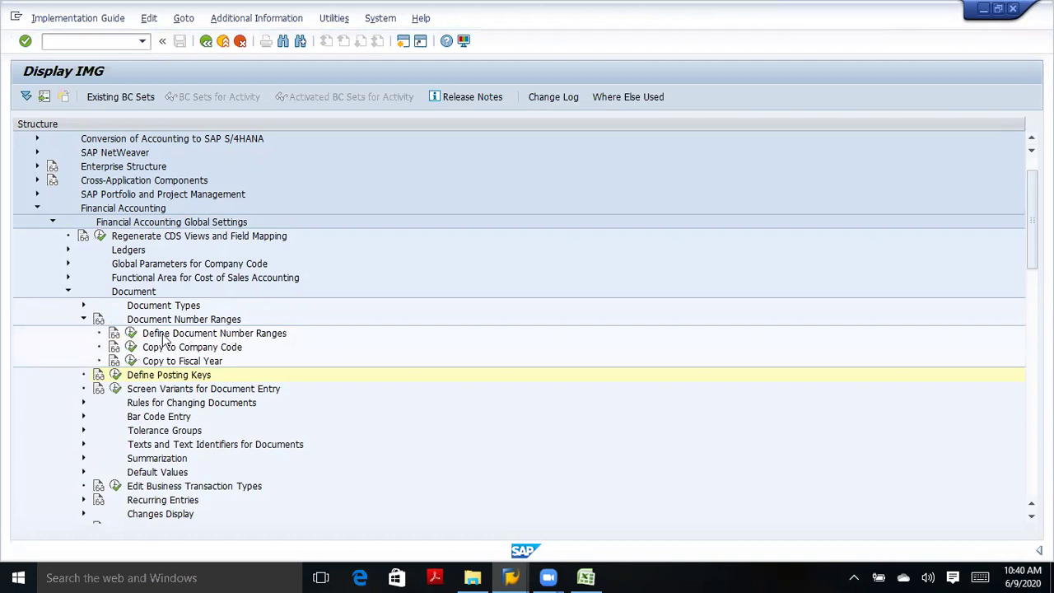
click(131, 332)
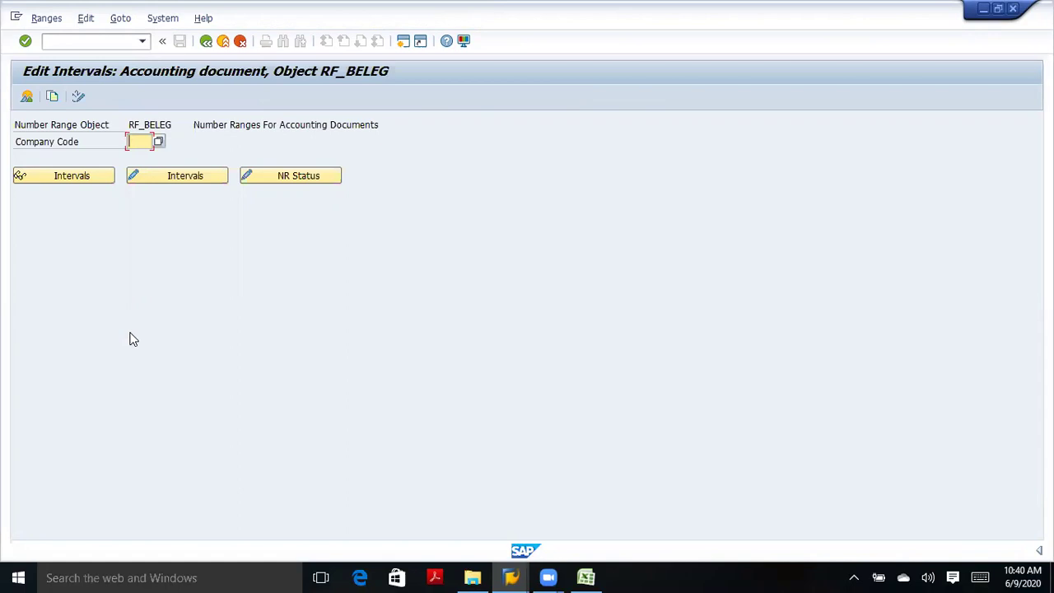
text(ata)
click(176, 177)
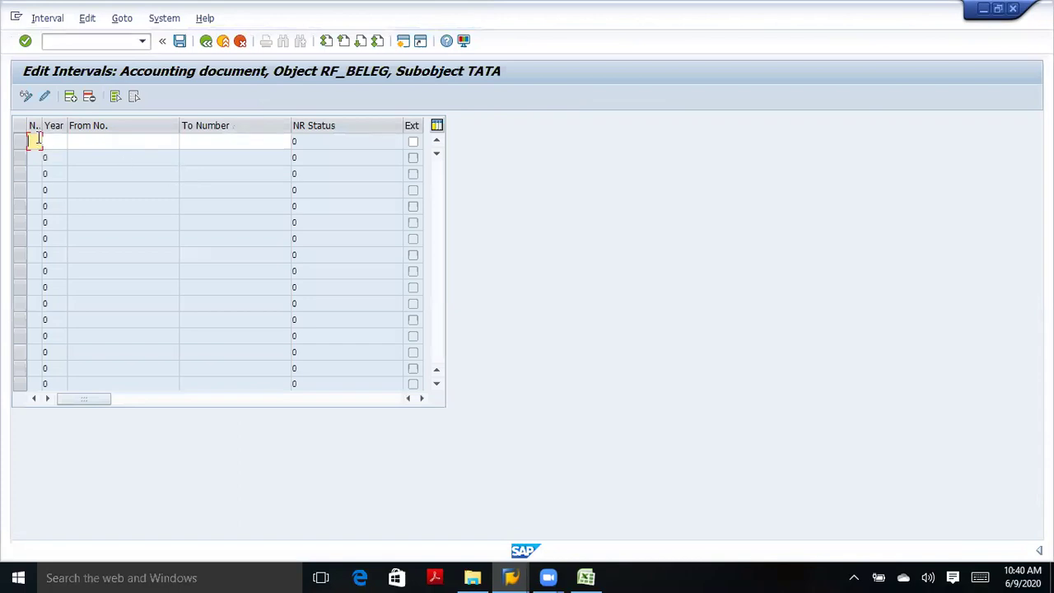
text(01)
click(62, 141)
text(2020)
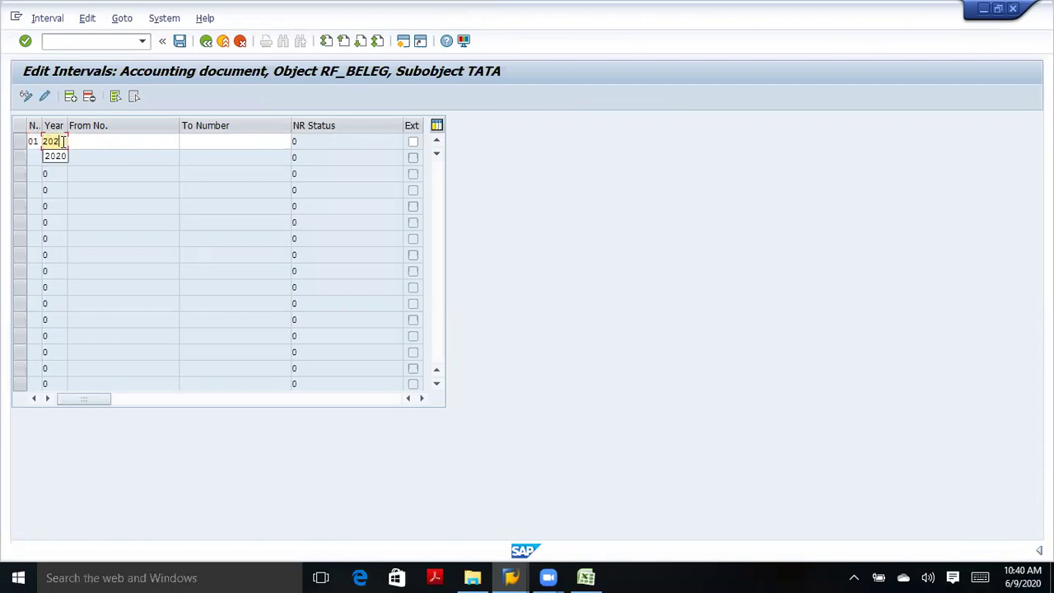
click(80, 141)
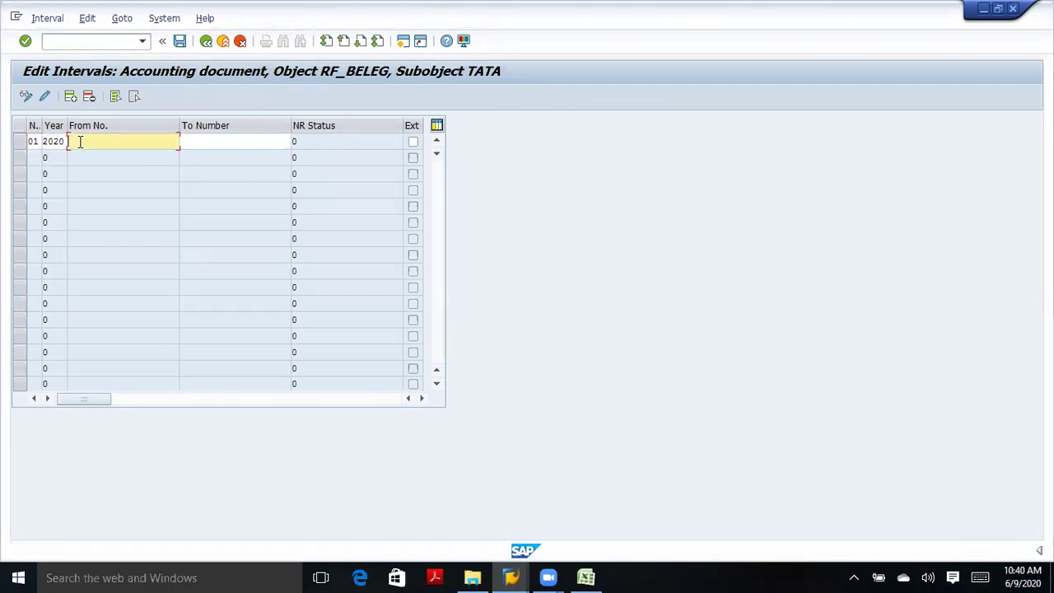
text(100)
click(188, 138)
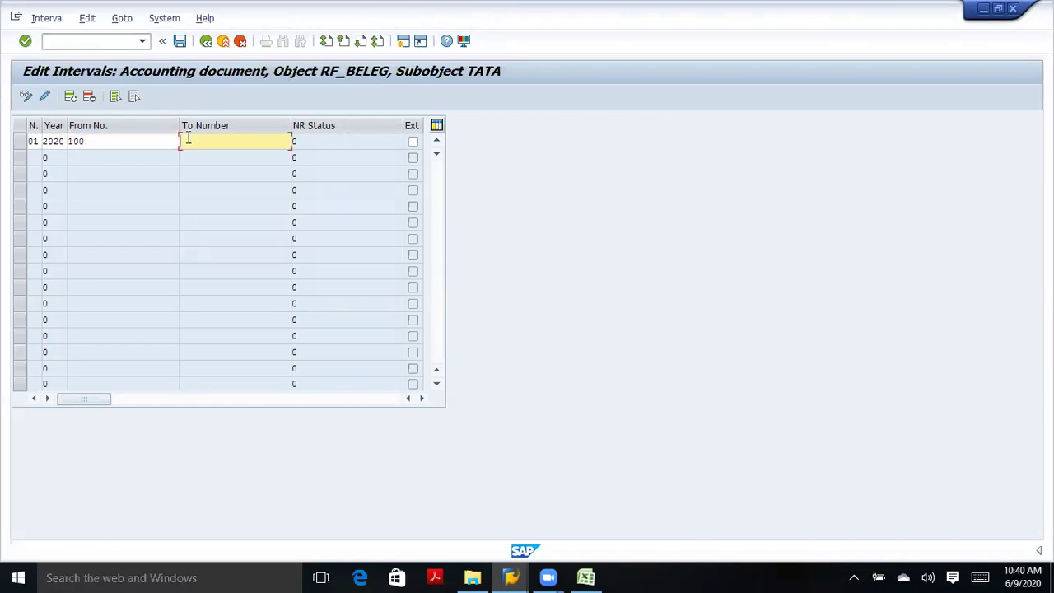
text(500)
click(122, 144)
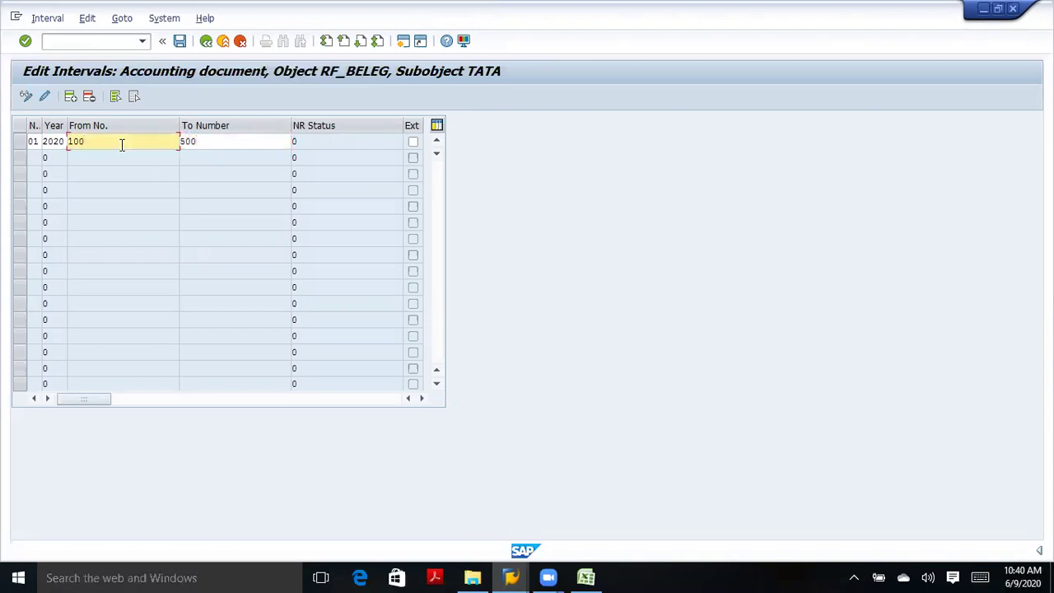
click(198, 140)
text(9999999)
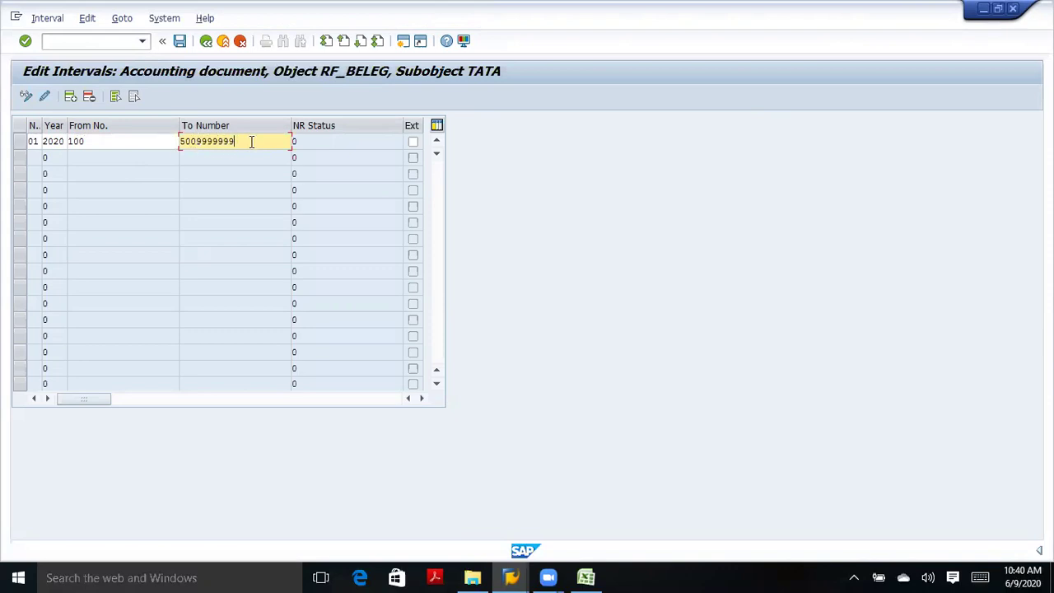
Shorten the To Number to 500 so the 2020 interval spans 100 to 500.
key(BackSpace)
key(BackSpace)
key(BackSpace)
key(BackSpace)
key(BackSpace)
key(BackSpace)
key(BackSpace)
click(158, 148)
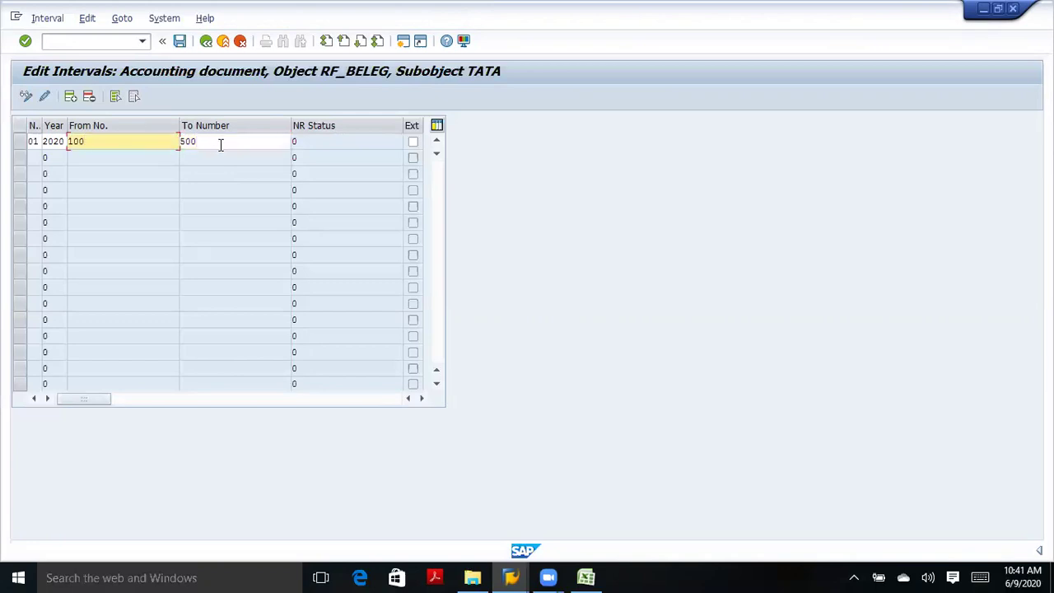
click(221, 144)
click(128, 140)
click(216, 144)
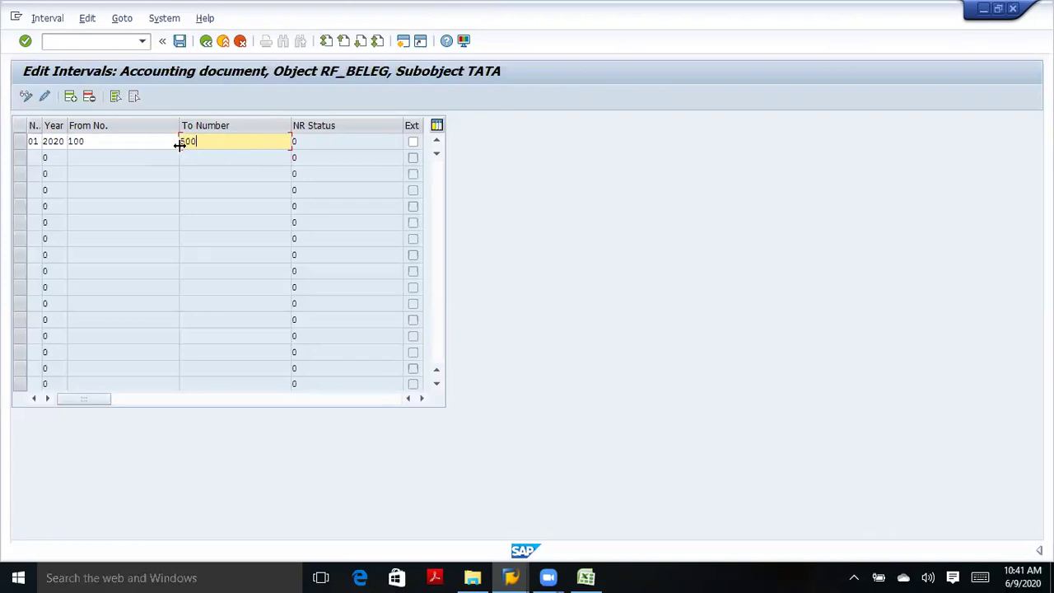
click(150, 145)
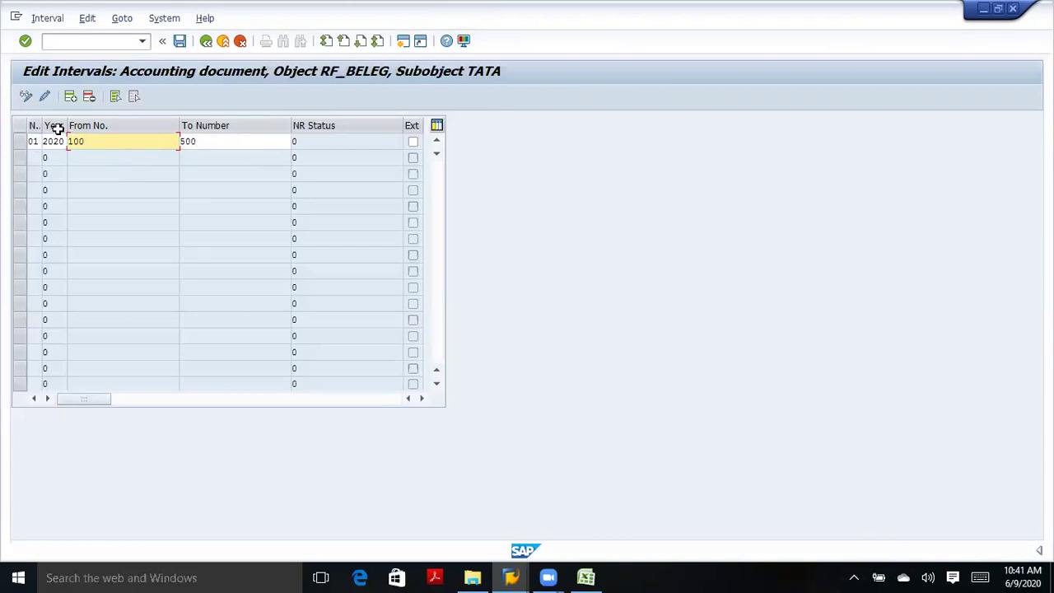
click(202, 140)
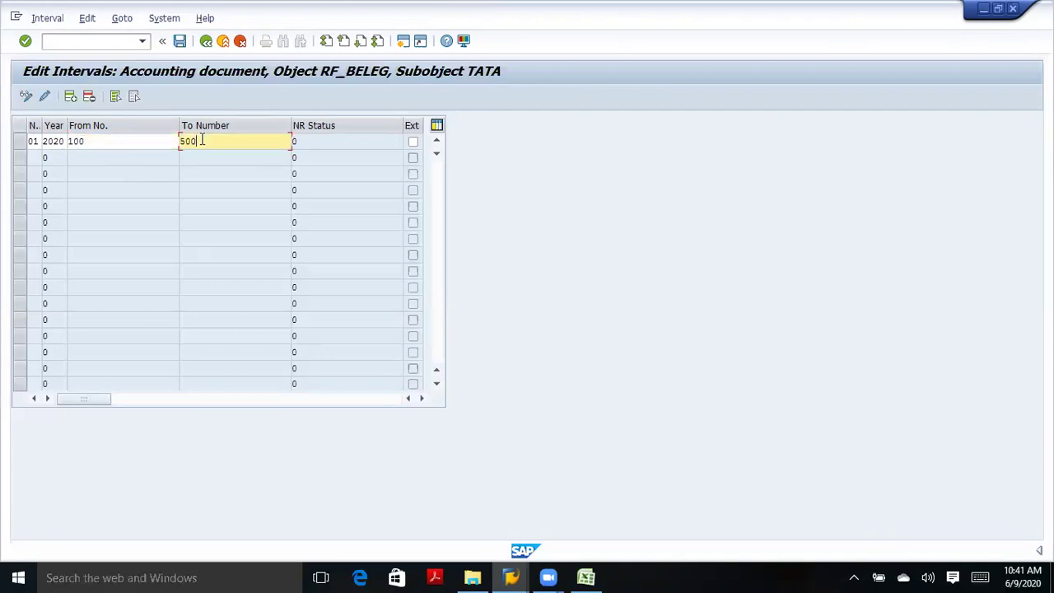
click(119, 143)
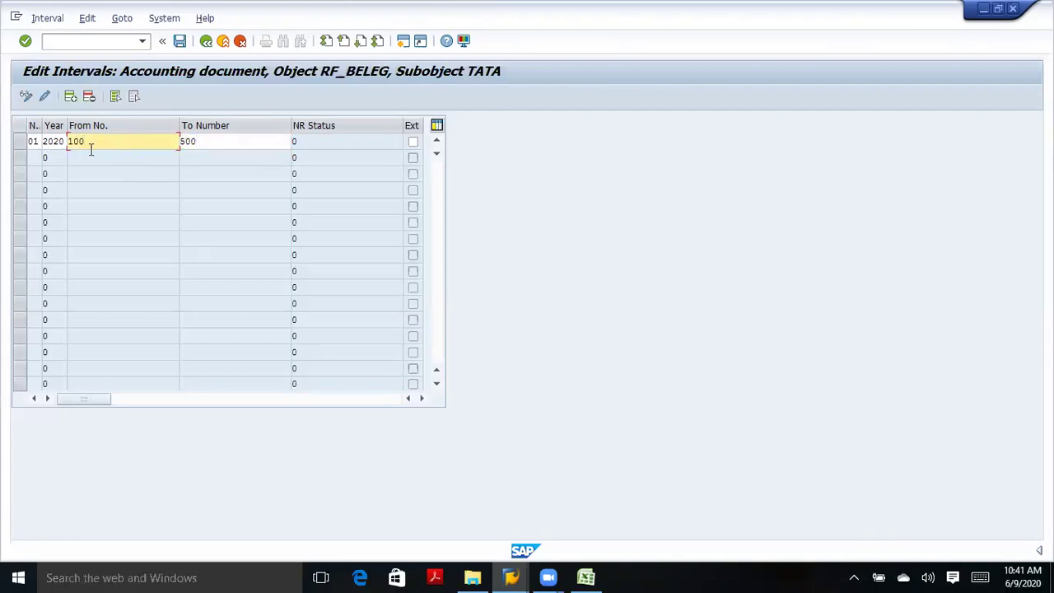
click(208, 140)
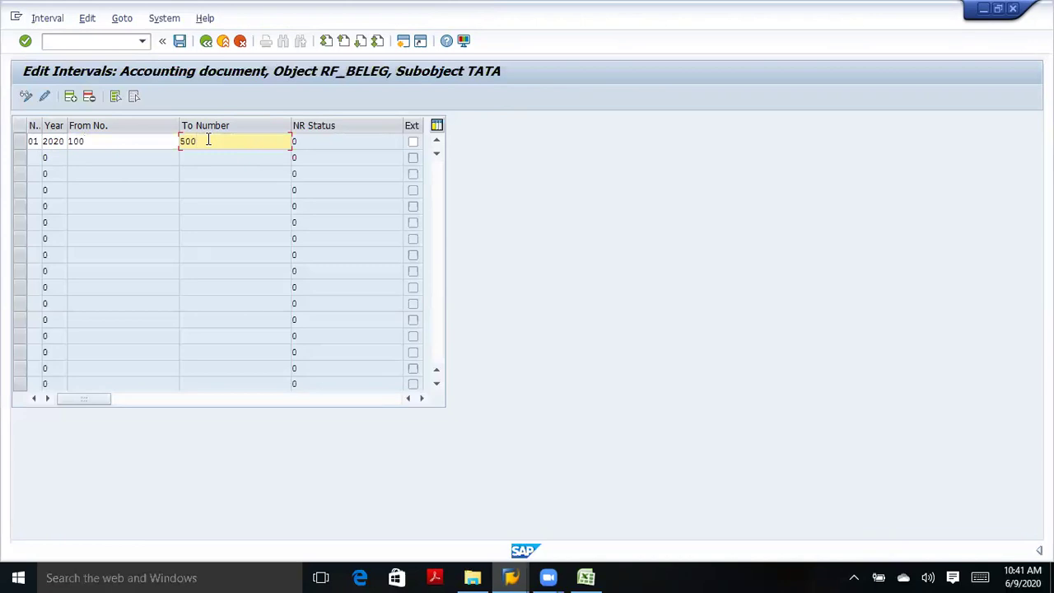
click(139, 144)
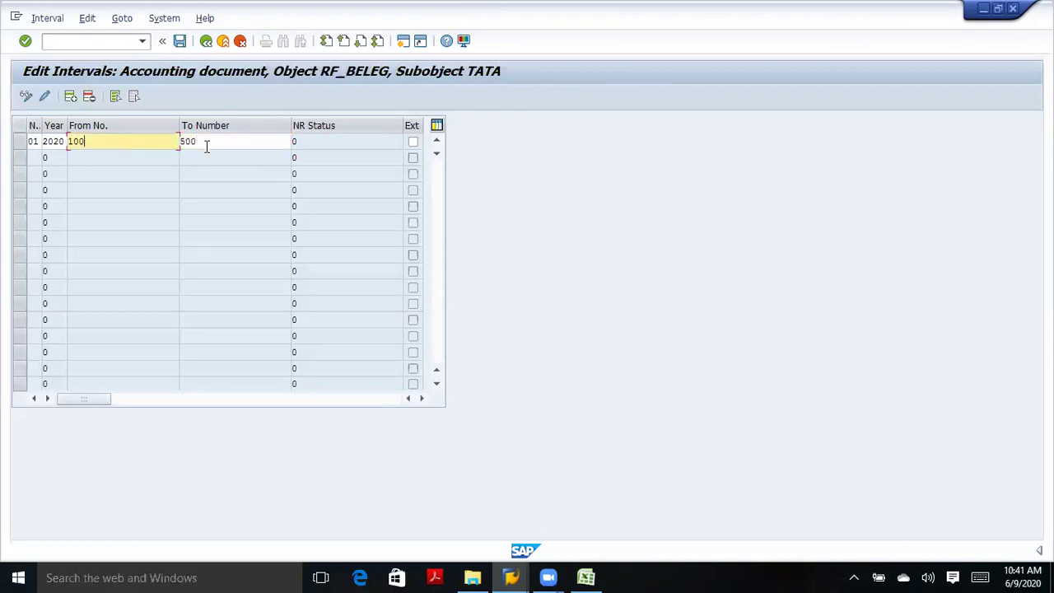
click(214, 144)
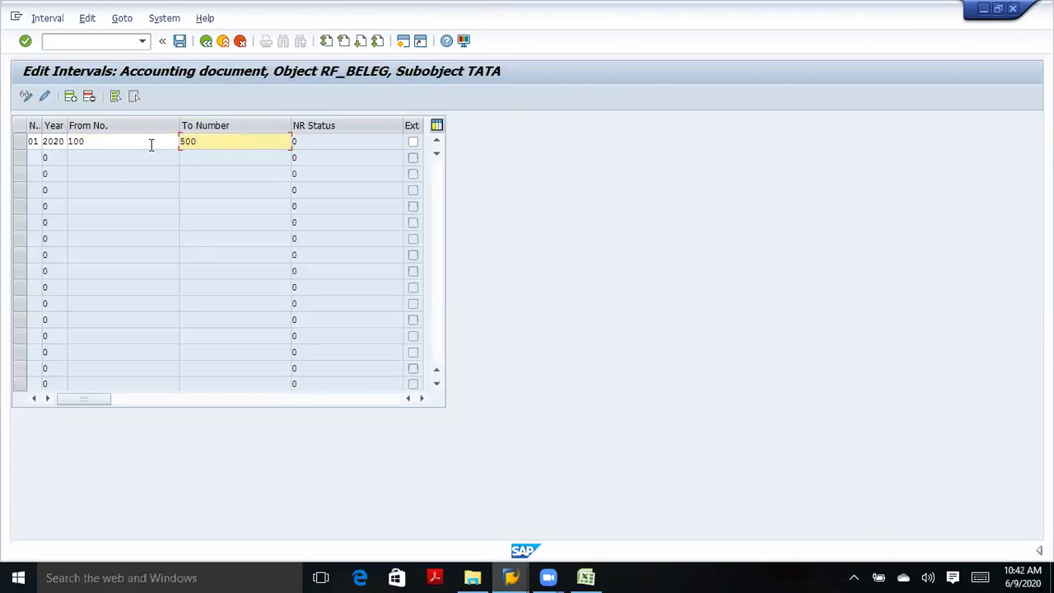
click(121, 145)
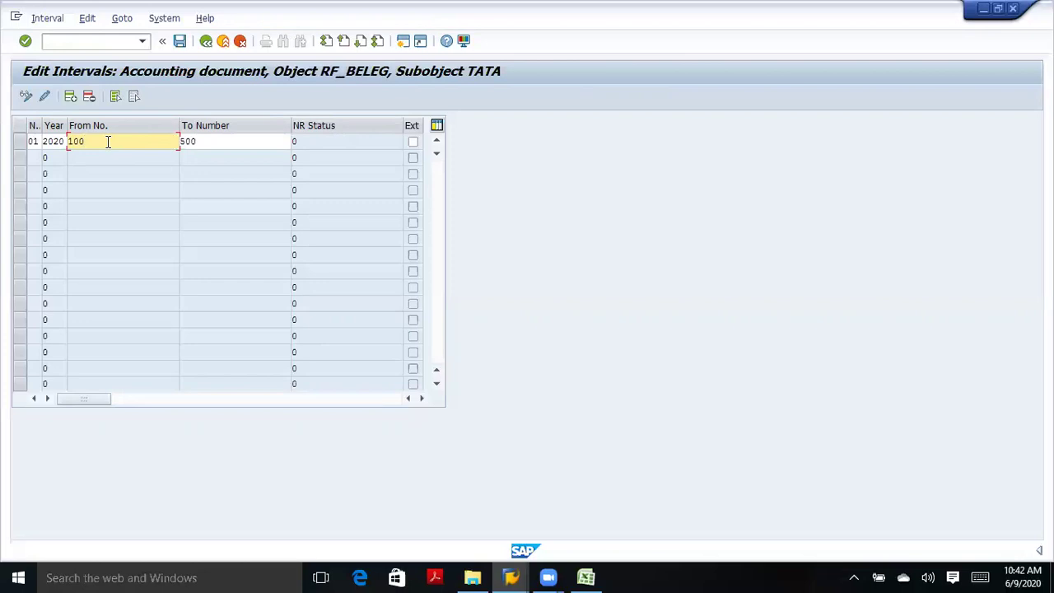
click(314, 143)
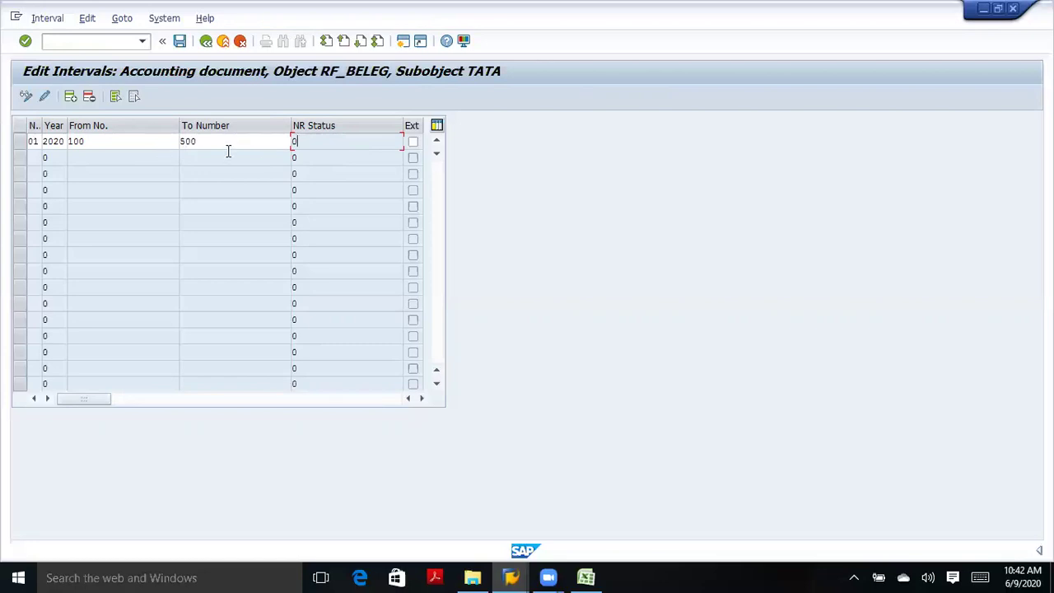
click(125, 144)
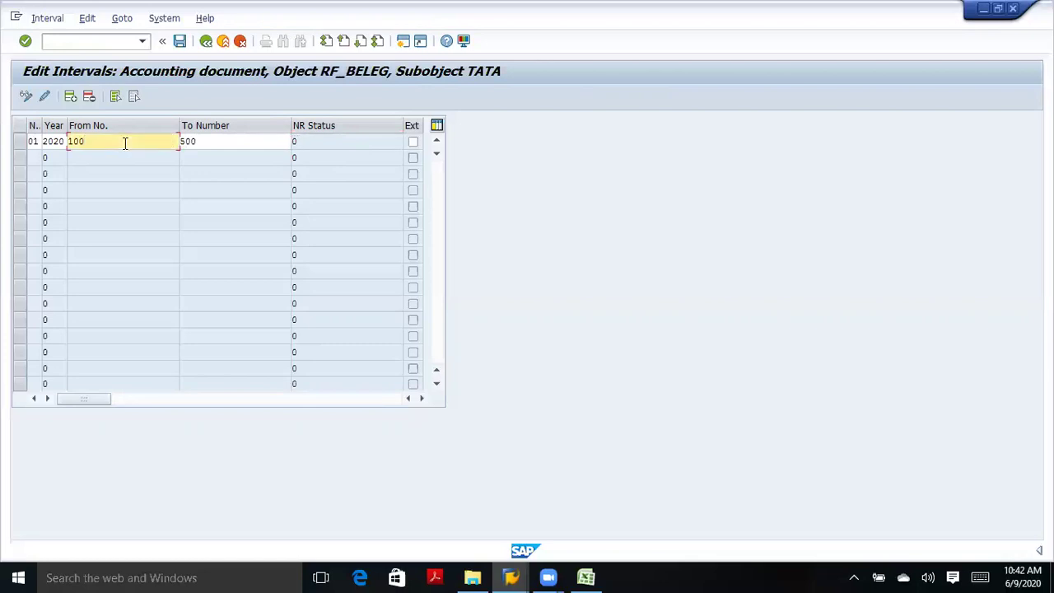
click(209, 142)
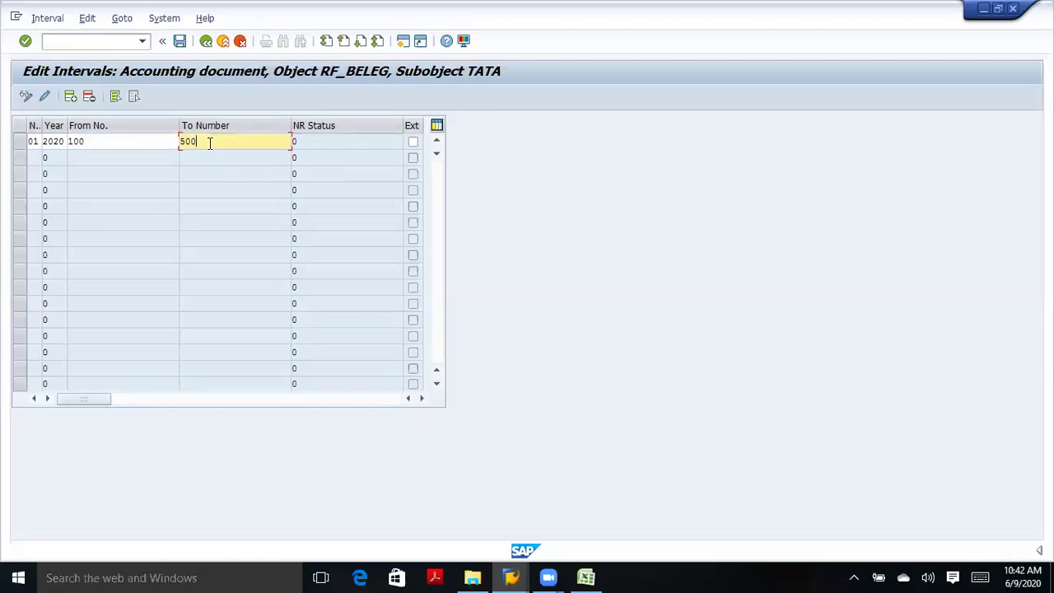
click(301, 143)
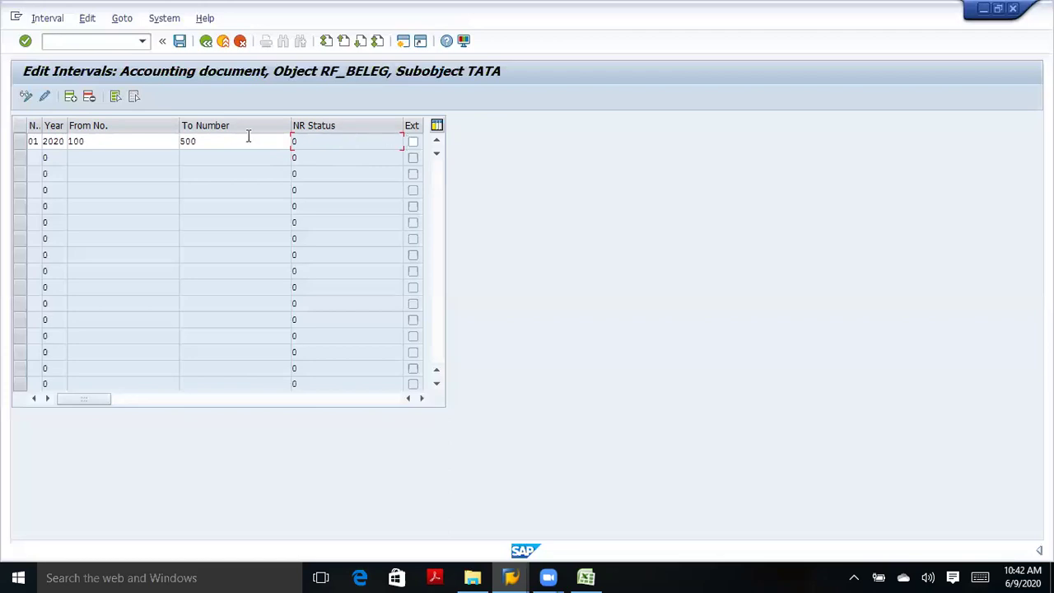
click(127, 143)
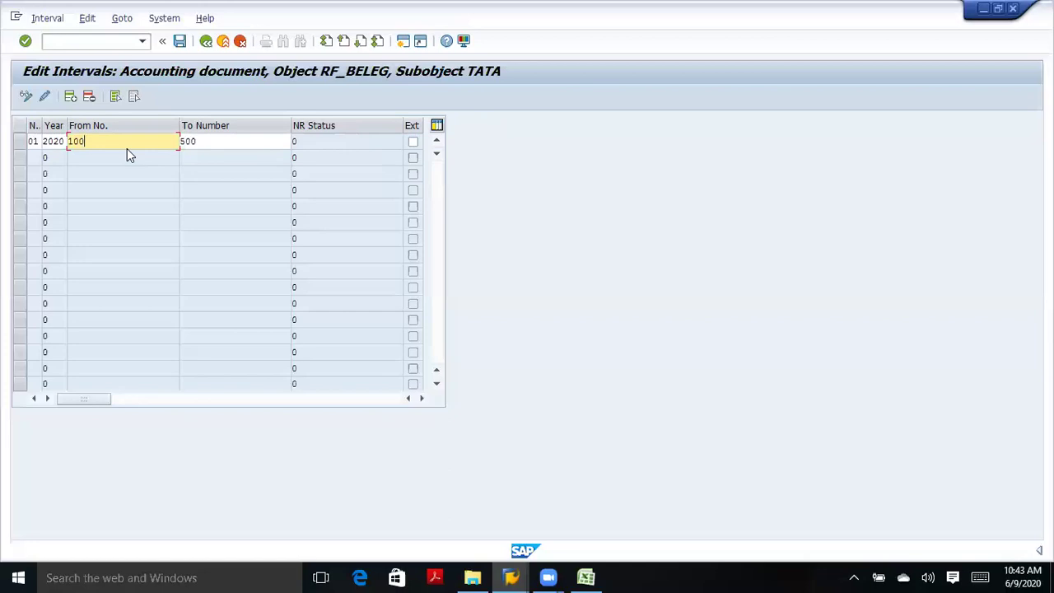
Save the 2020 interval 01 (100–500), confirming the transport notice.
click(180, 42)
click(181, 45)
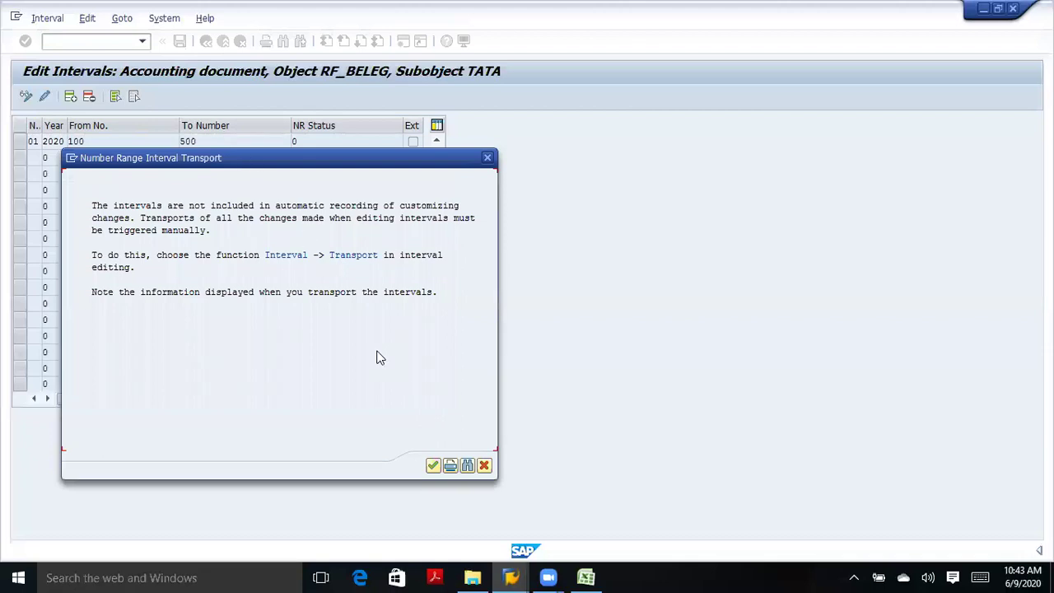
click(432, 466)
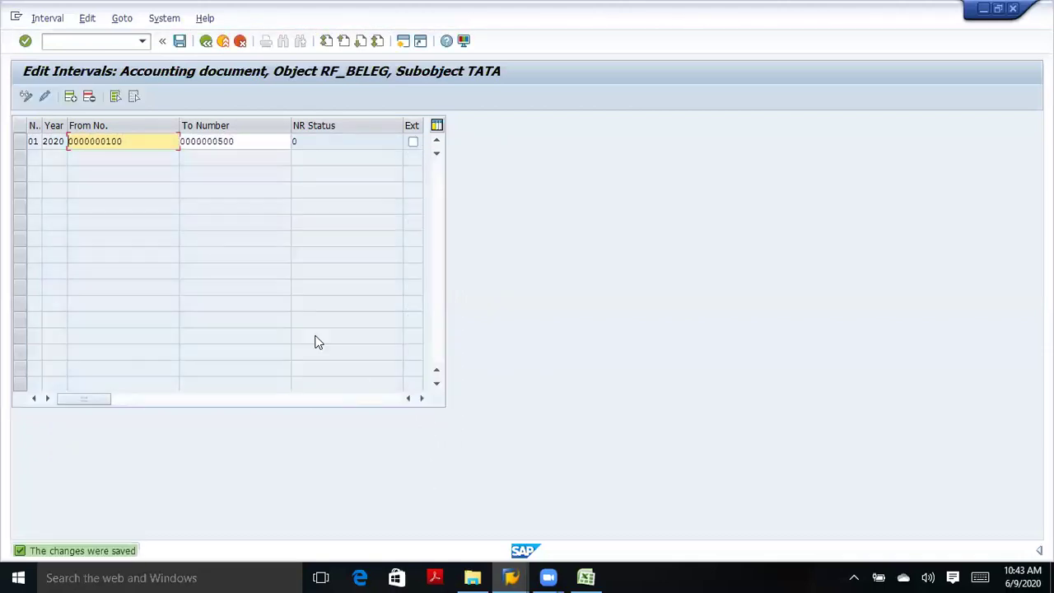
double_click(145, 140)
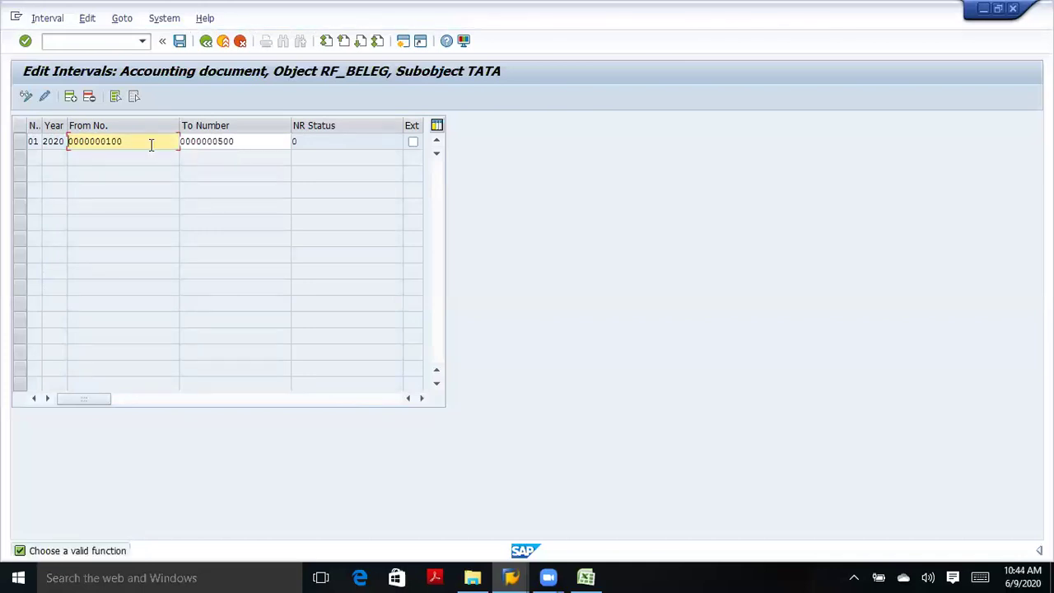
click(35, 141)
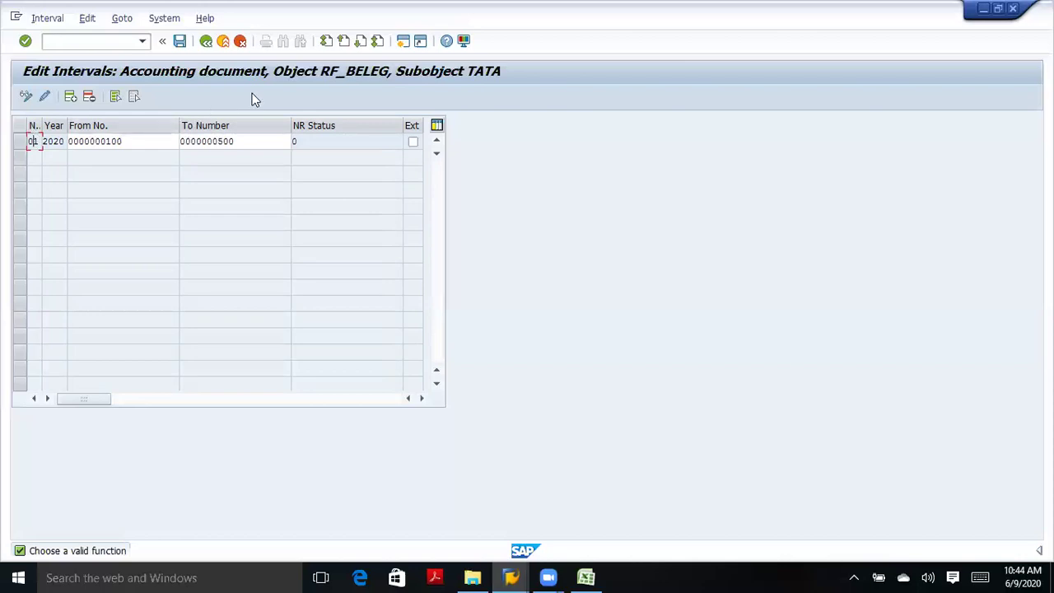
Return to the Customizing Implementation Guide with transaction SPRO.
click(402, 48)
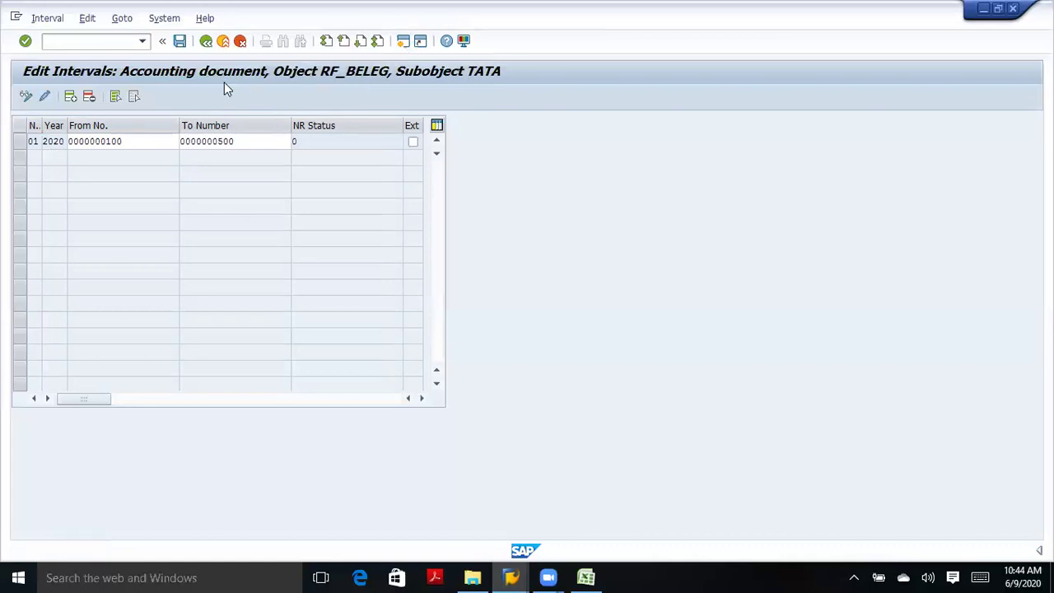
text(spro)
key(Return)
From SAP Reference IMG, run Define Document Types under Financial Accounting Global Settings > Document.
click(94, 96)
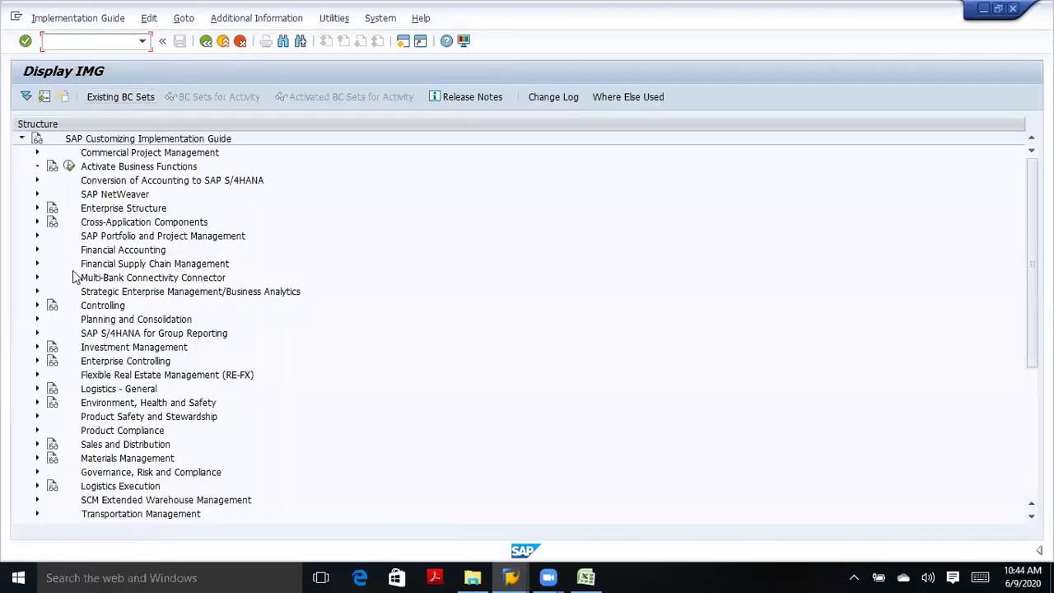
click(37, 250)
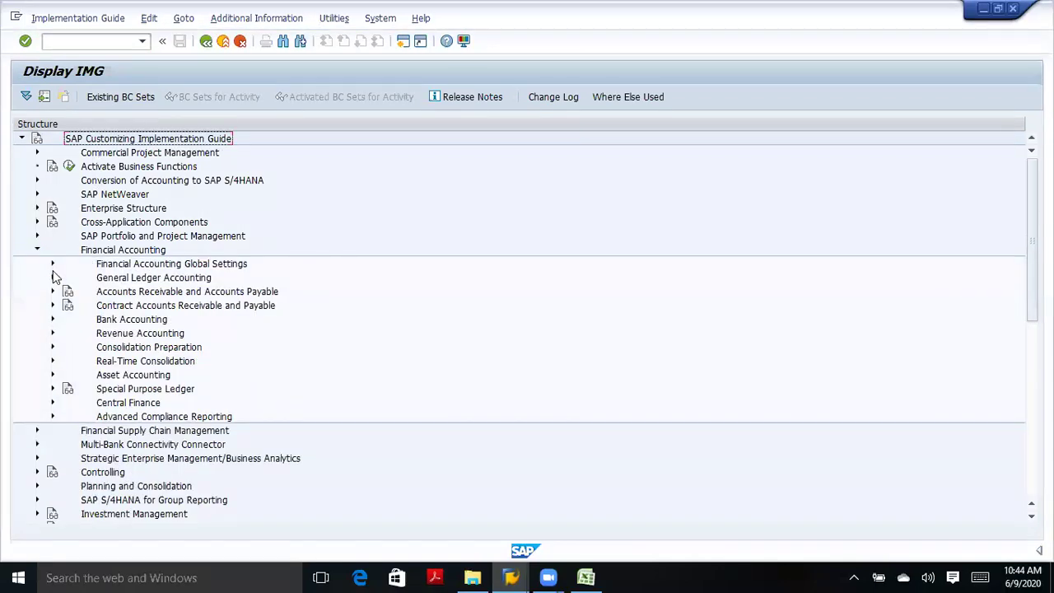
click(52, 264)
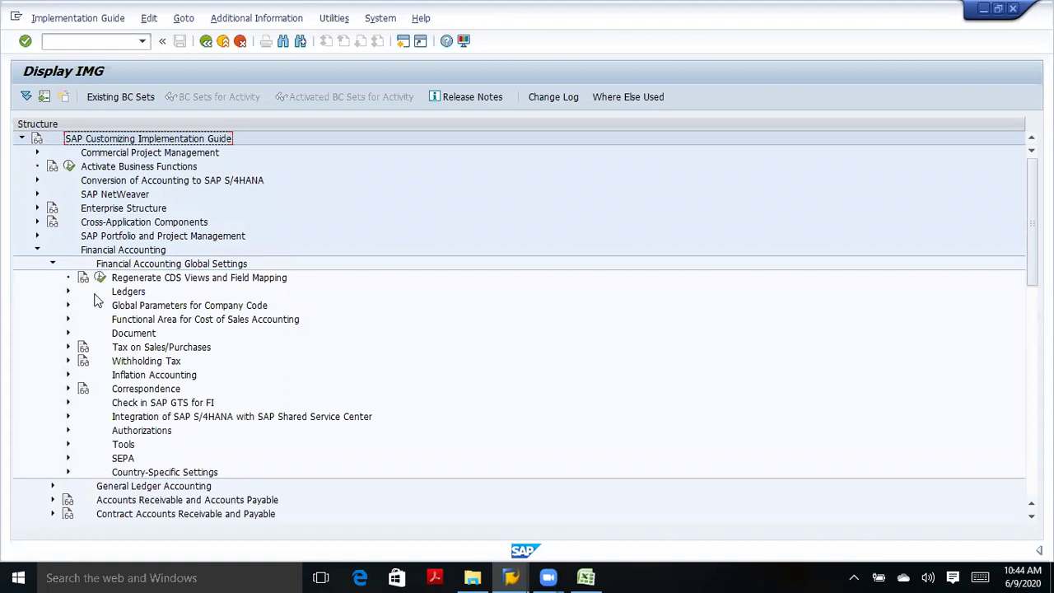
click(67, 332)
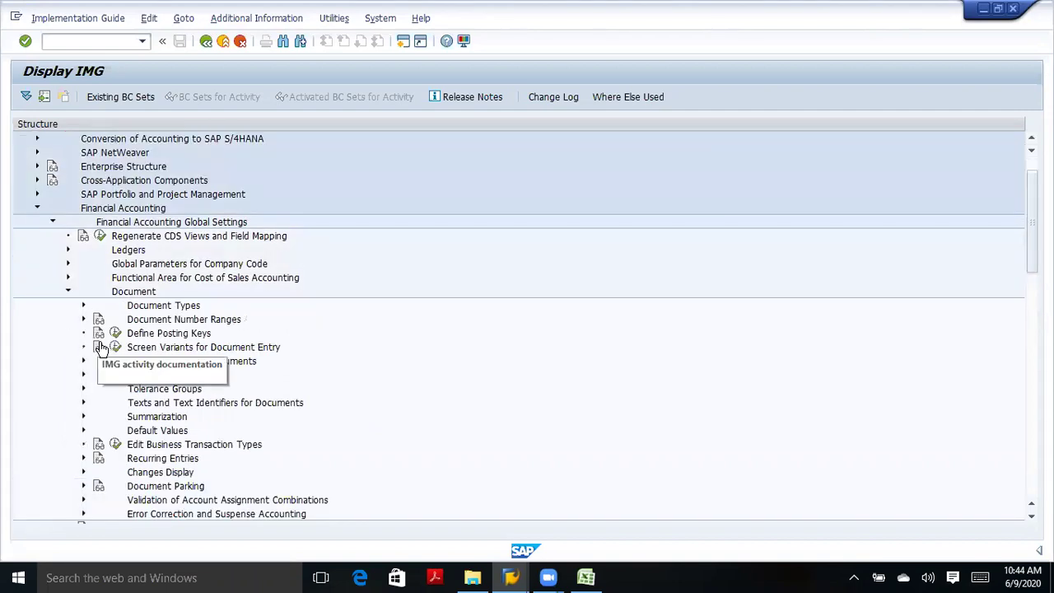
click(83, 306)
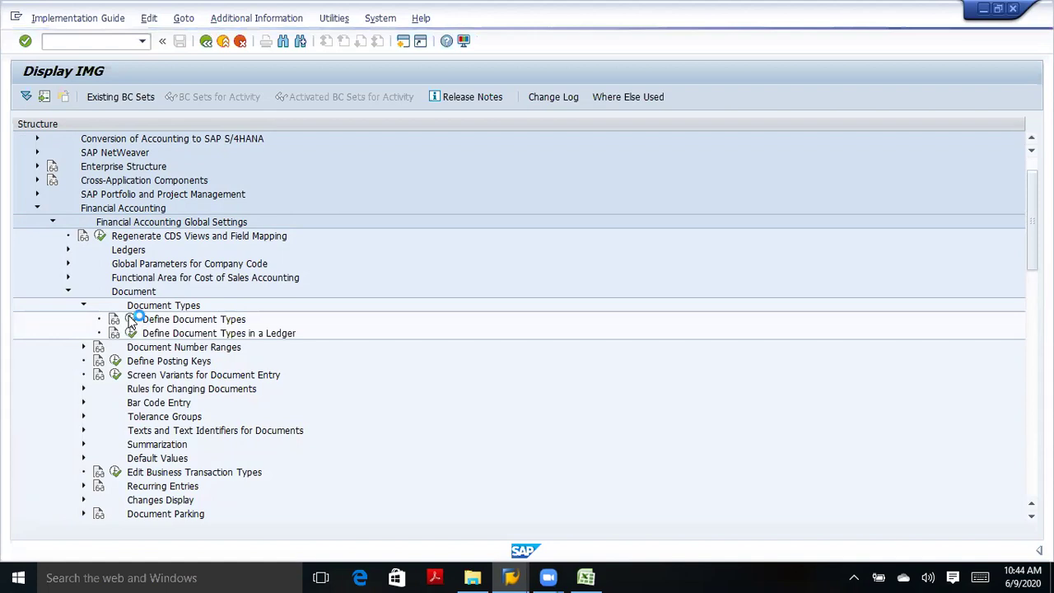
click(131, 321)
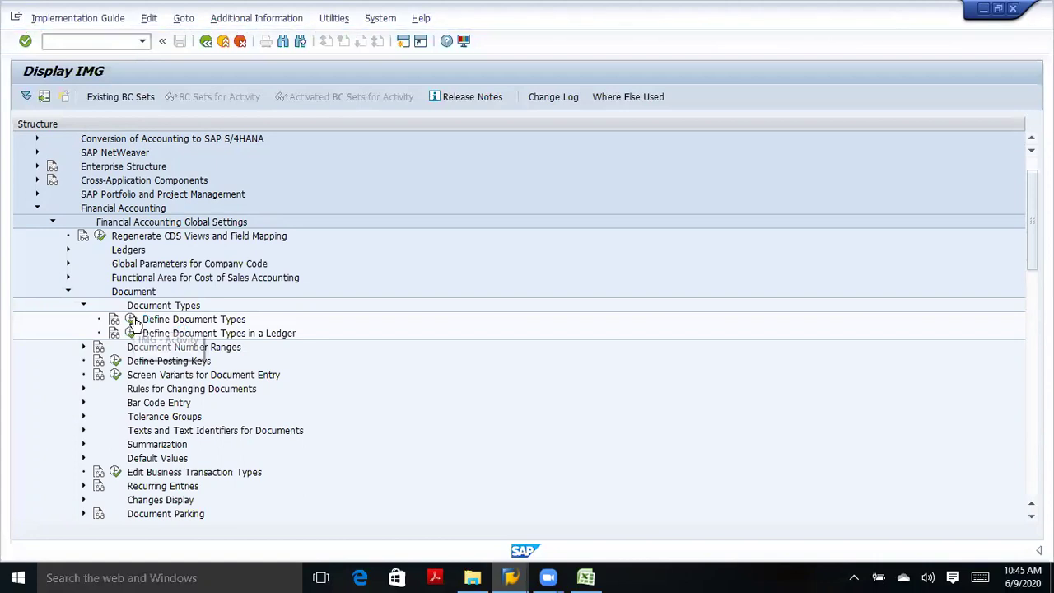
click(133, 321)
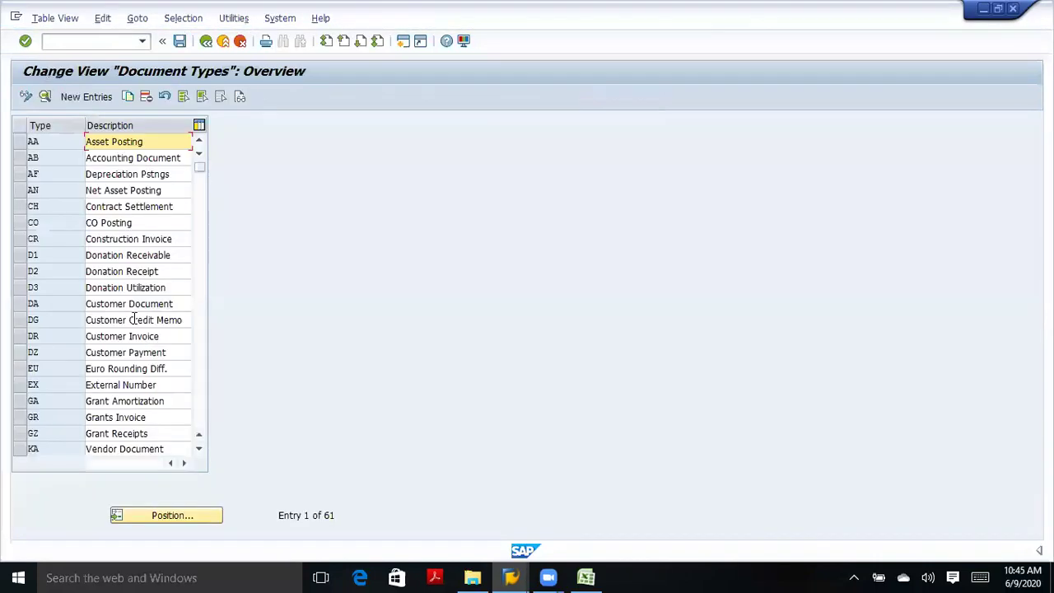
Find document type SA and open its details to check number range 01.
click(145, 516)
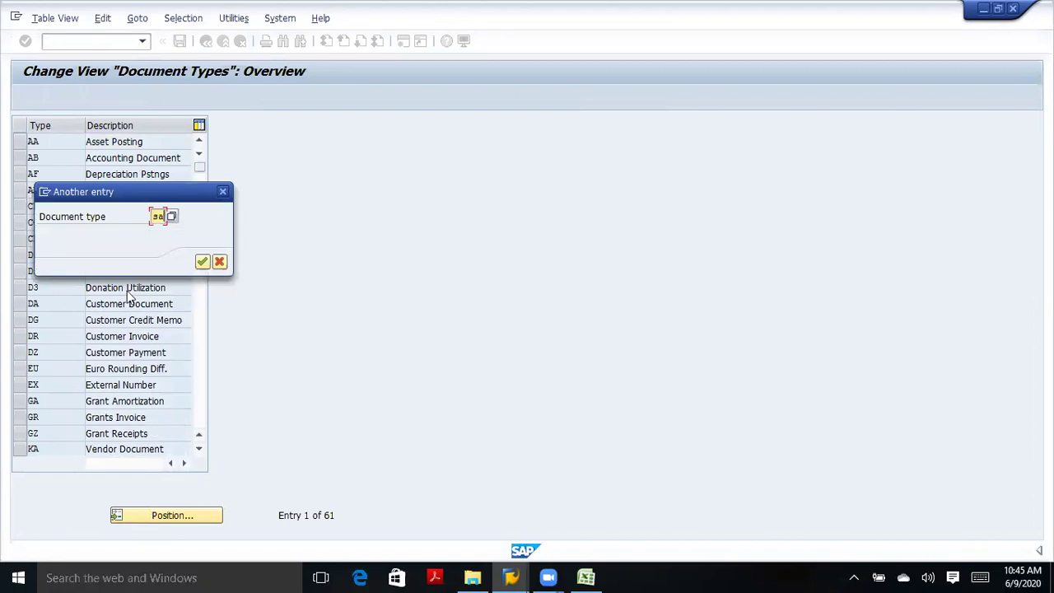
click(201, 264)
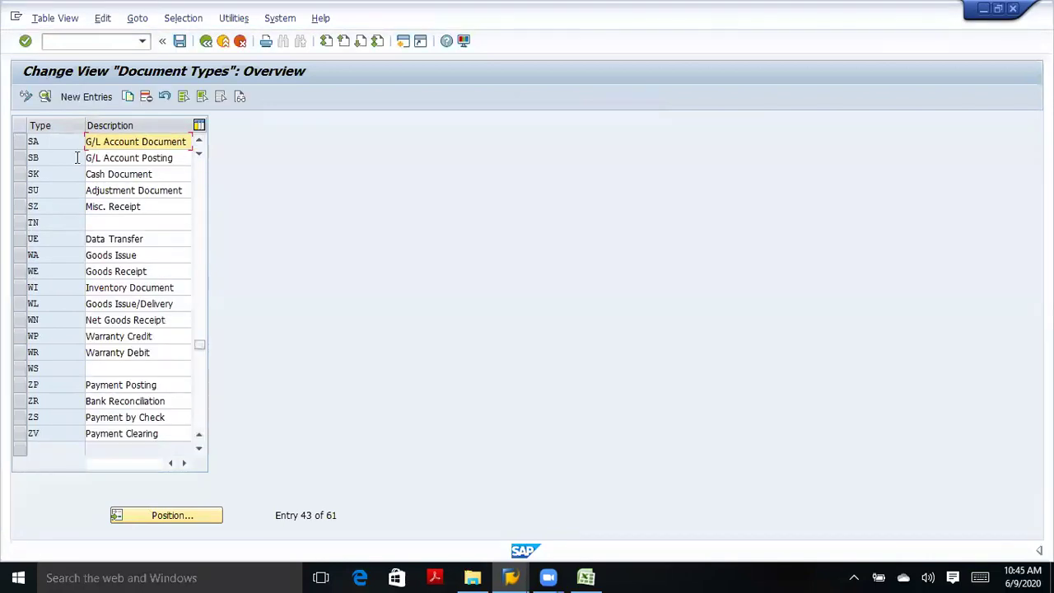
click(20, 143)
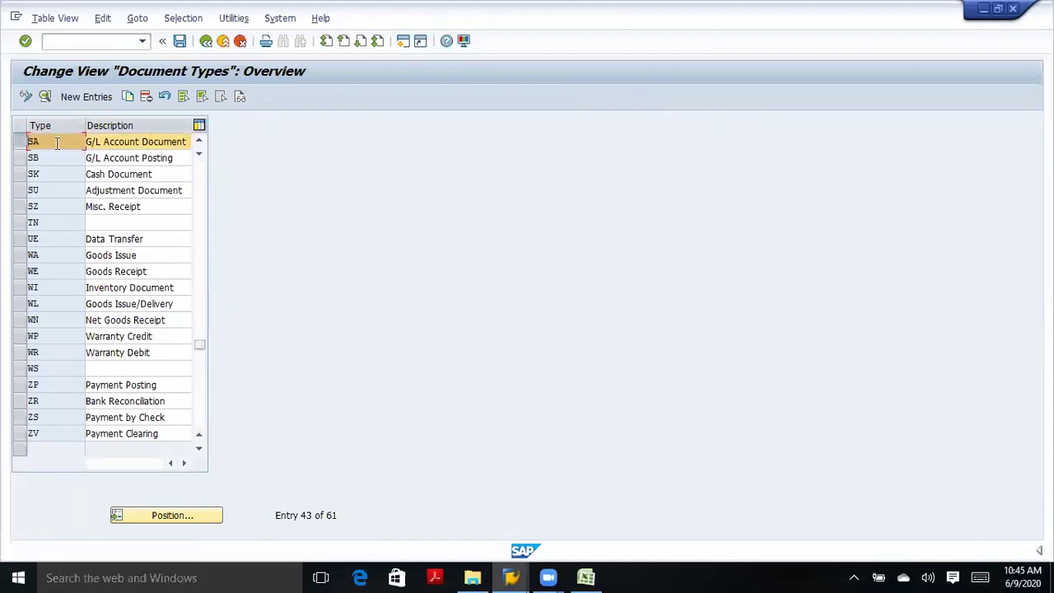
click(44, 97)
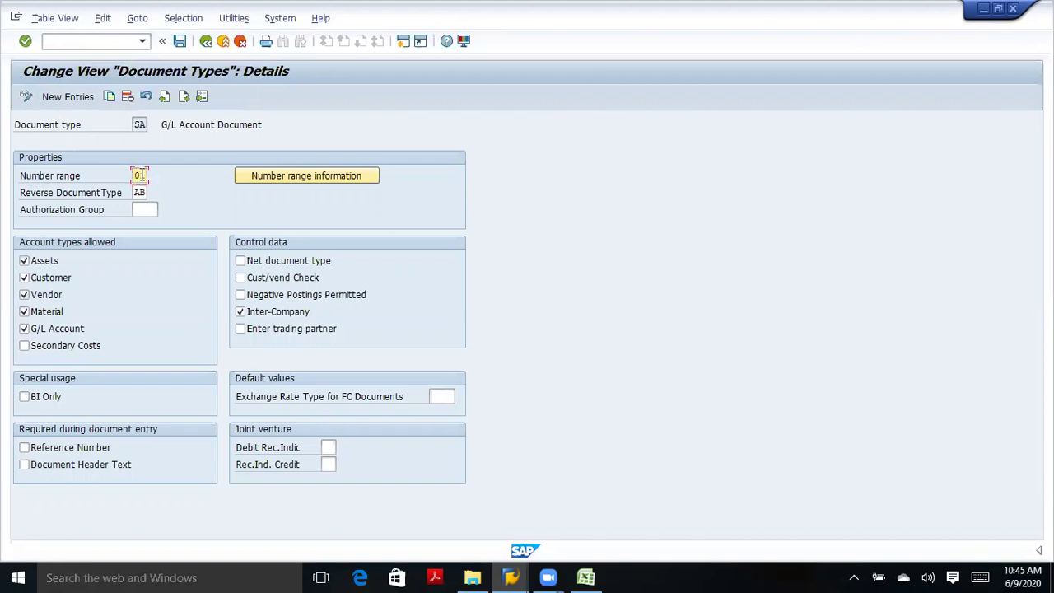
double_click(139, 174)
click(138, 175)
mouse_move(510, 577)
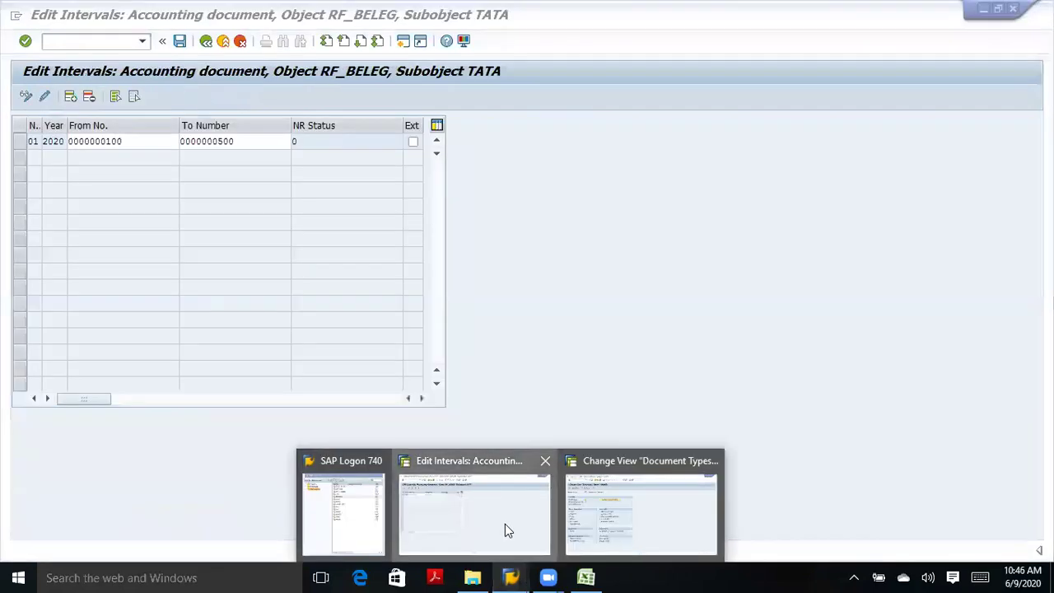
click(505, 523)
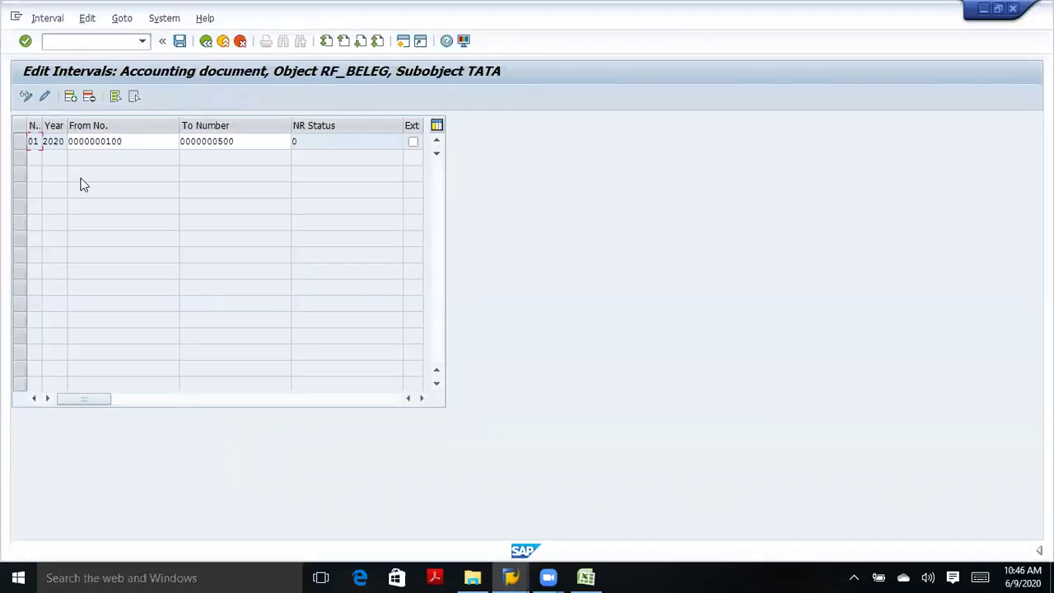
click(121, 141)
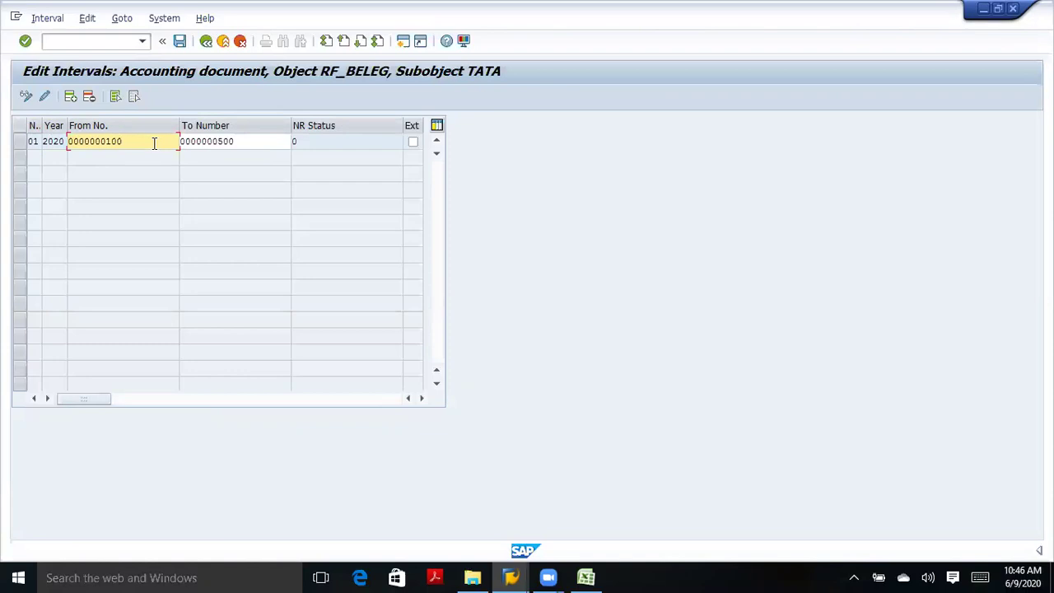
click(242, 140)
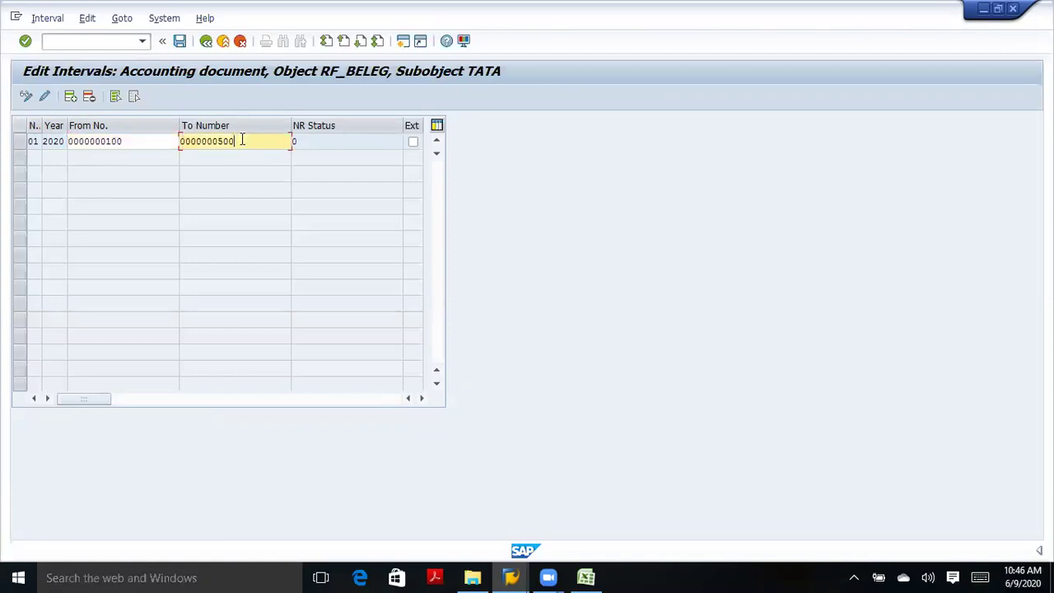
click(145, 143)
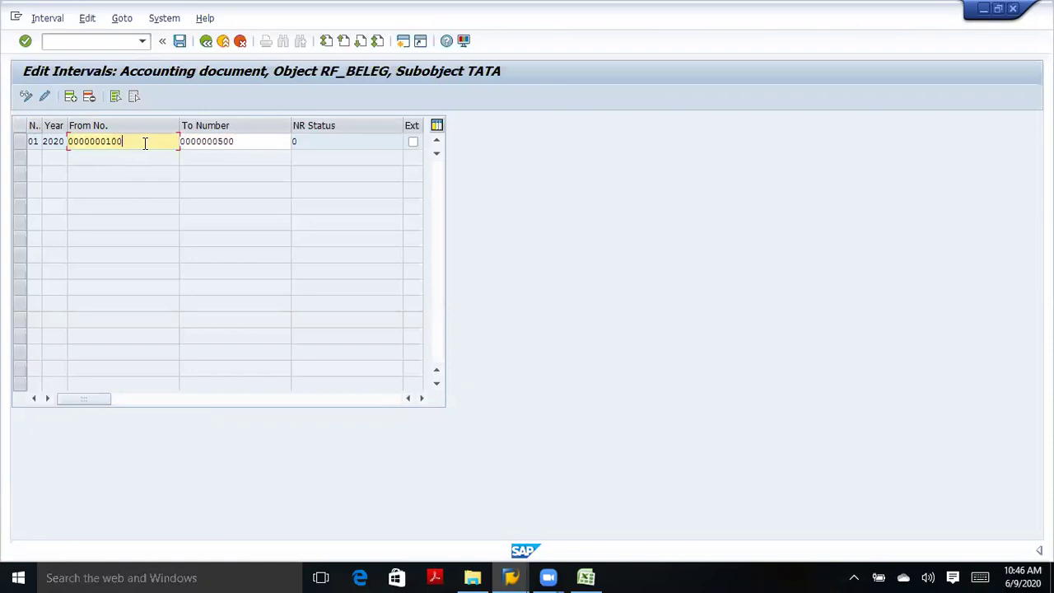
click(241, 140)
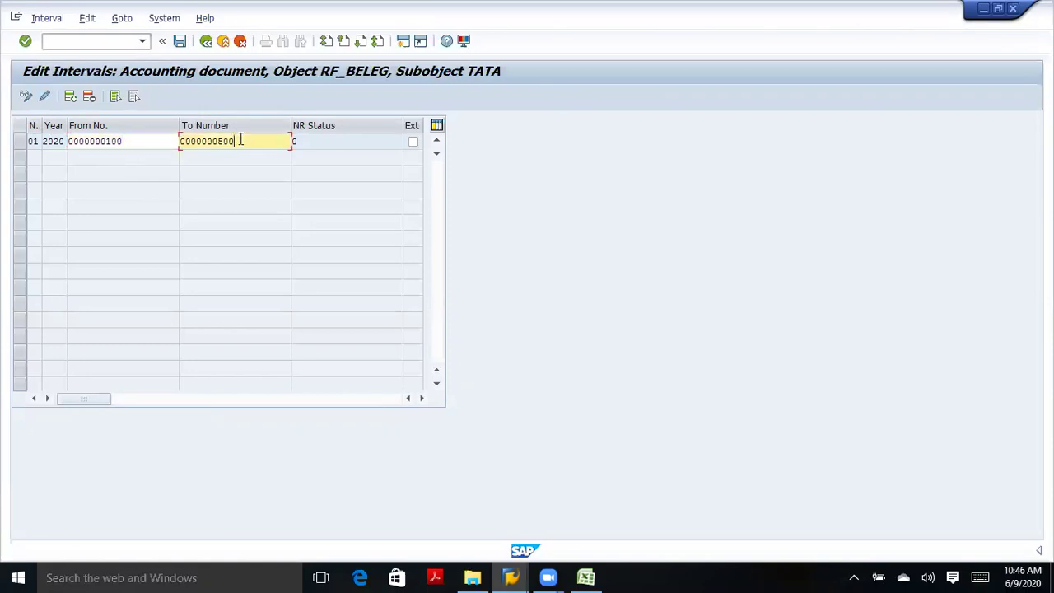
click(125, 141)
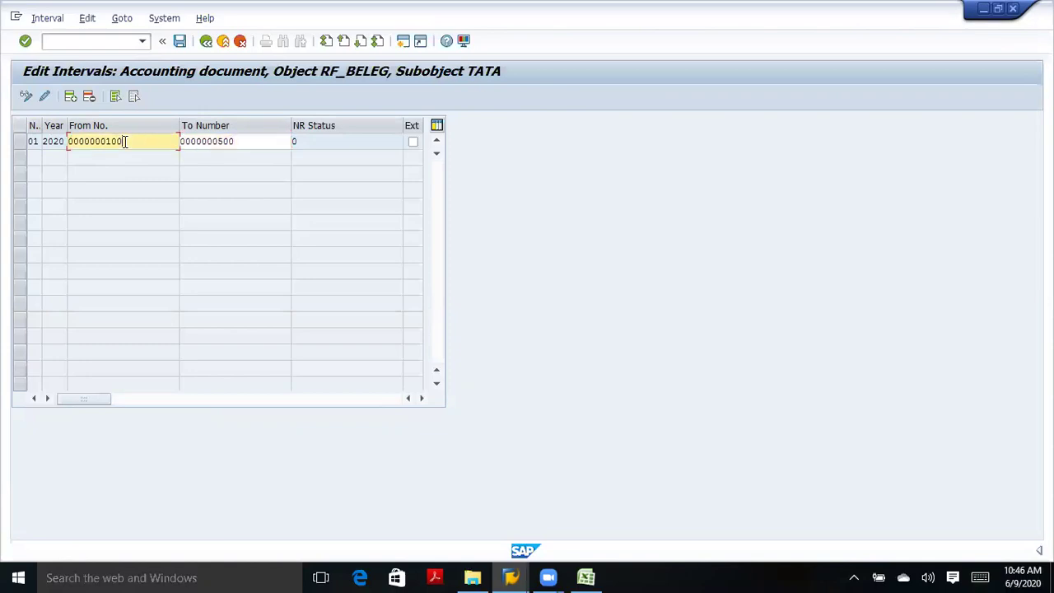
click(235, 141)
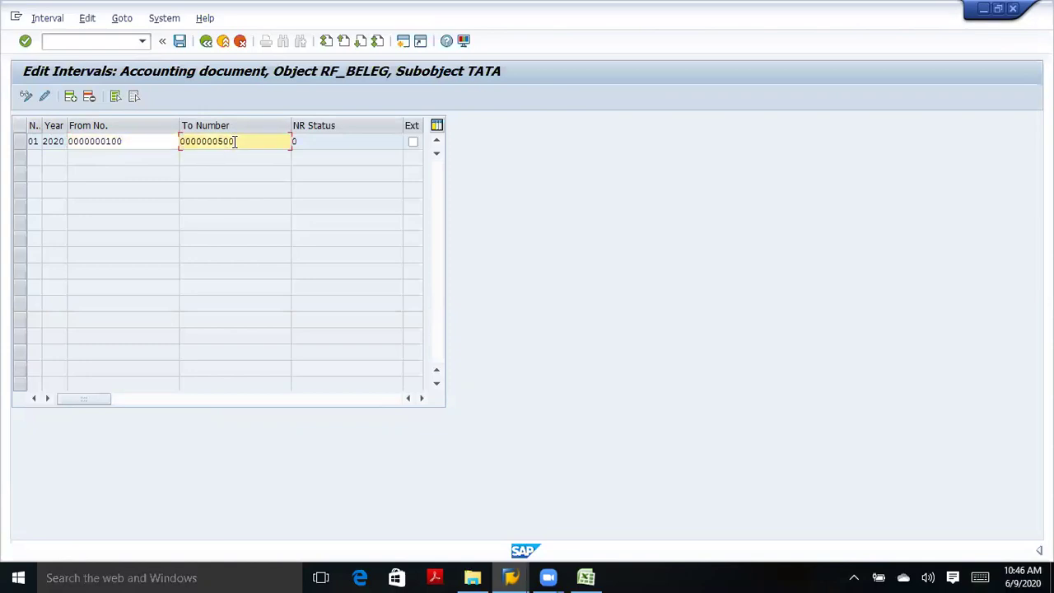
click(151, 143)
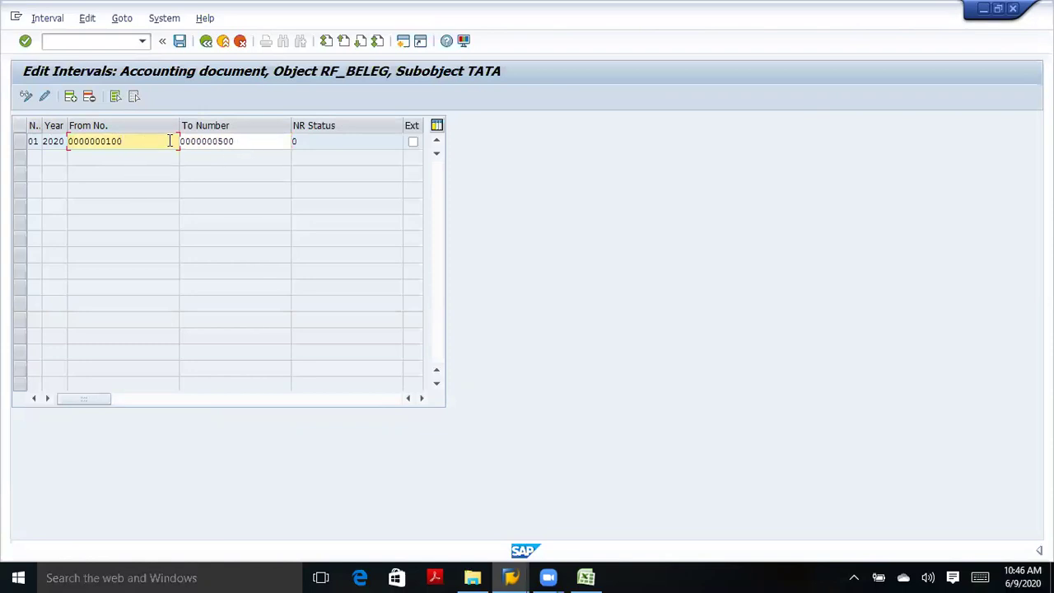
click(258, 141)
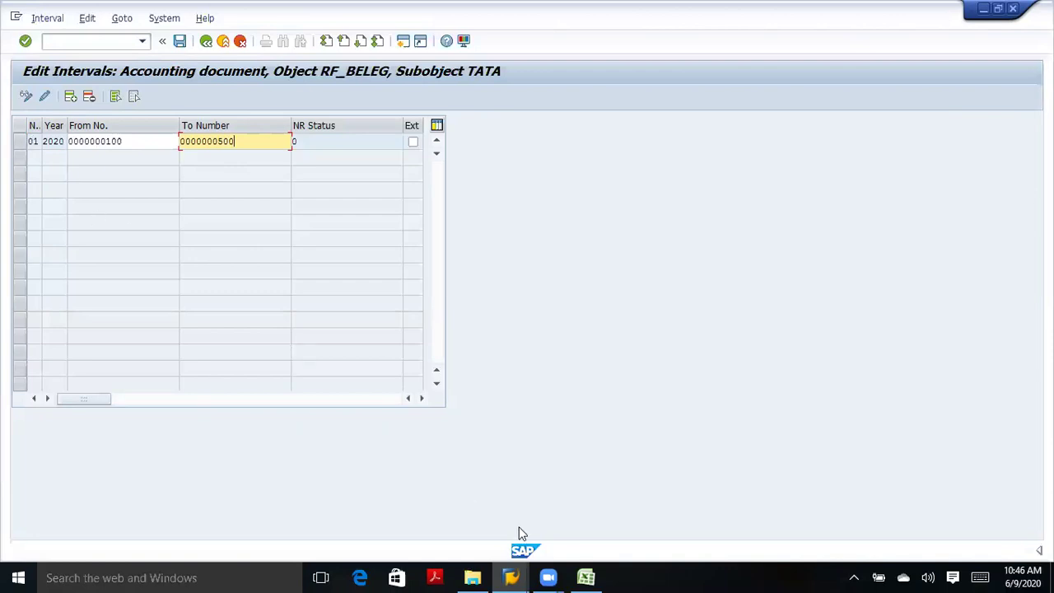
mouse_move(511, 576)
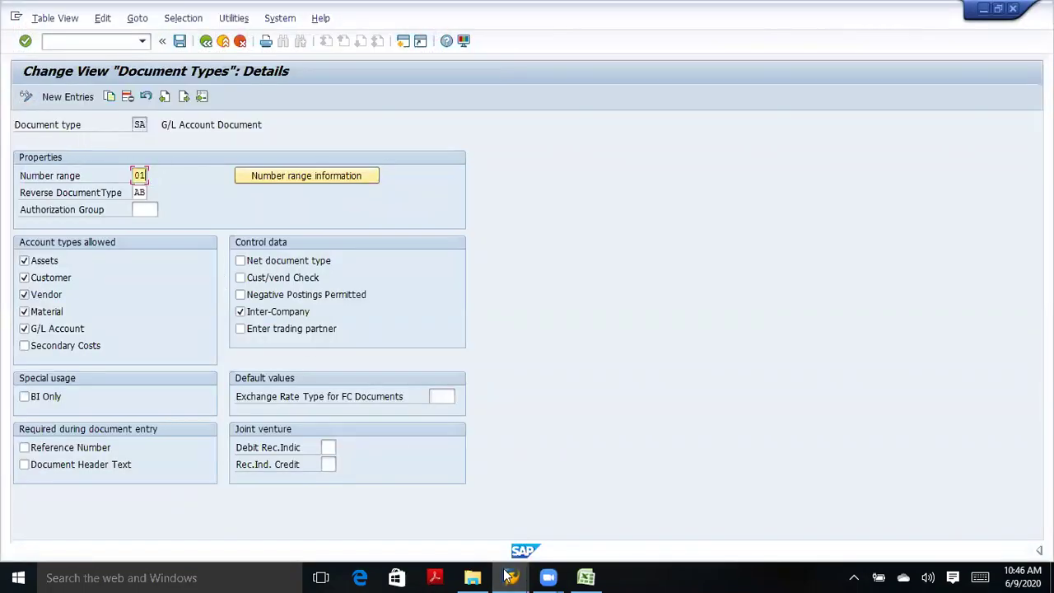
In the Excel notes, enter 1 in E57 and the range 100 to 500 in B57:C57.
click(585, 576)
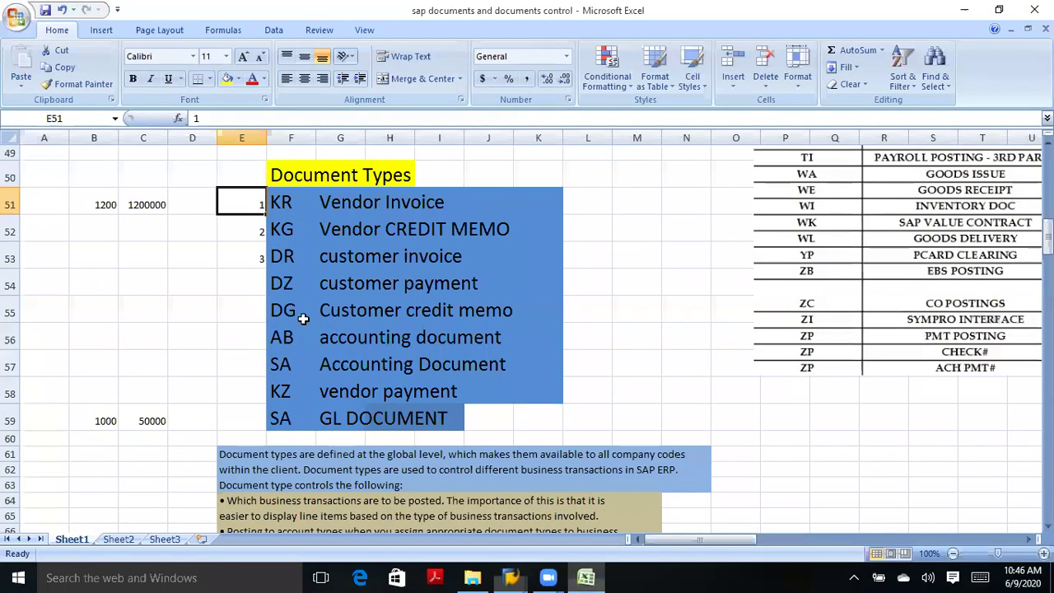
click(252, 363)
text(1)
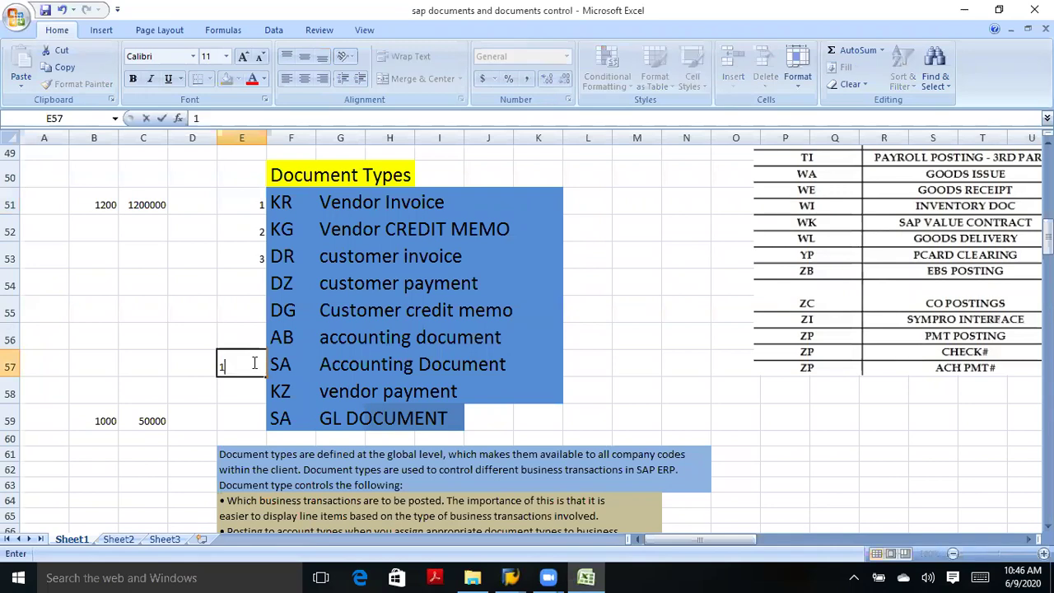
click(121, 362)
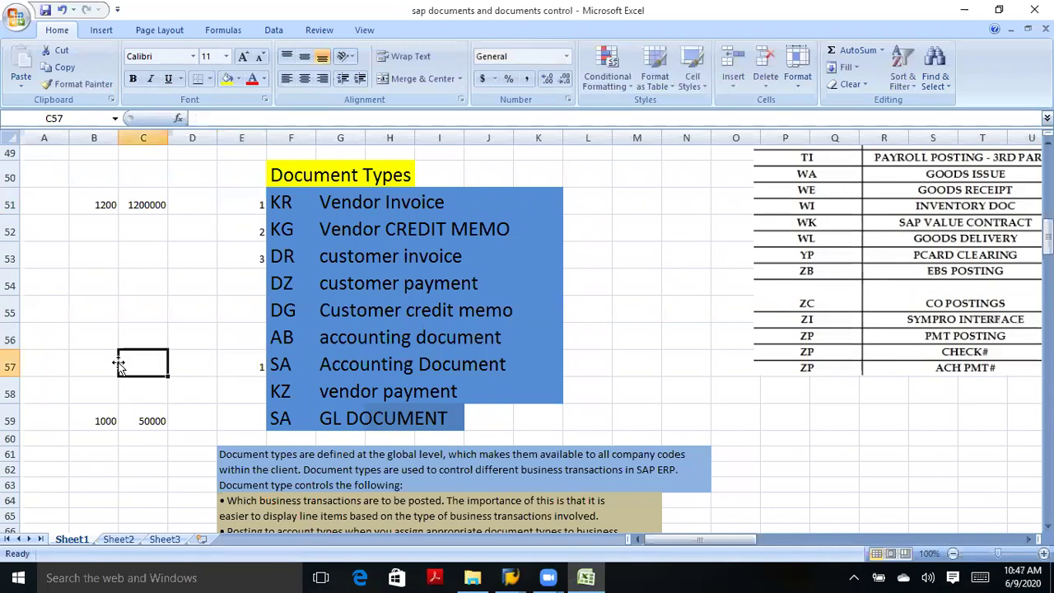
click(97, 362)
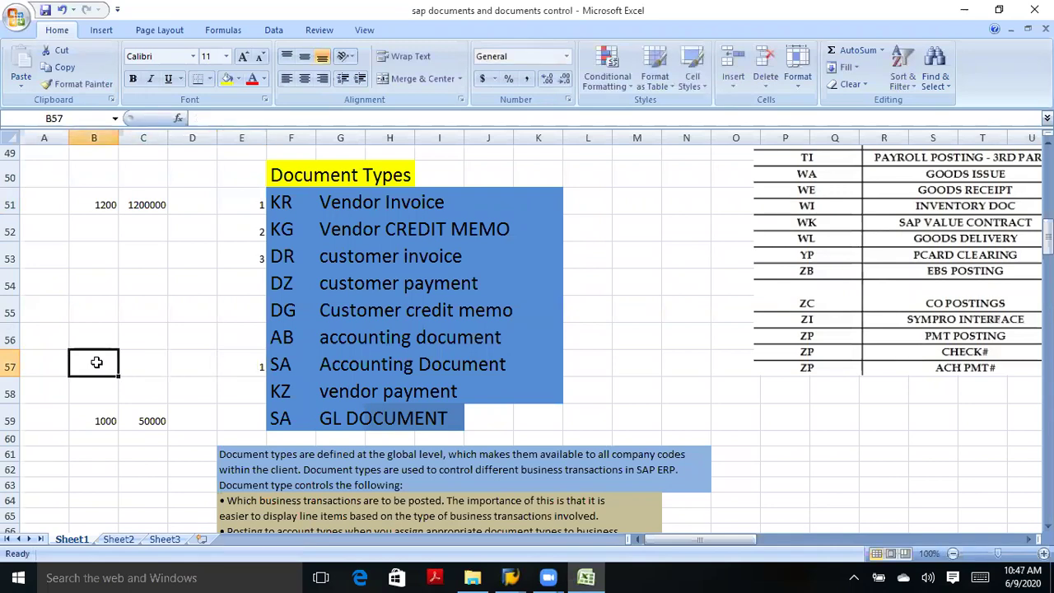
text(100)
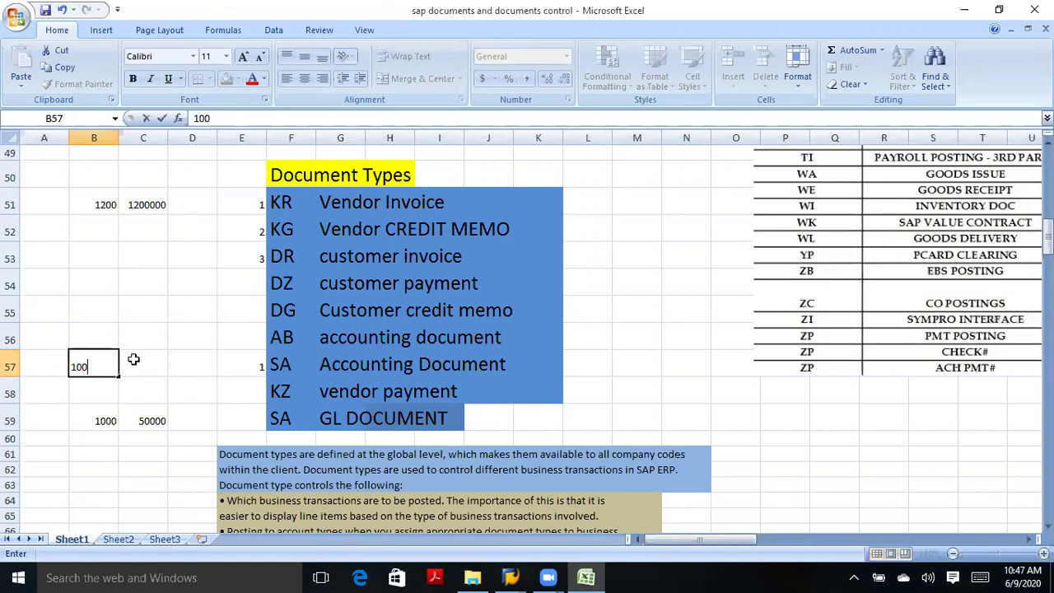
click(133, 359)
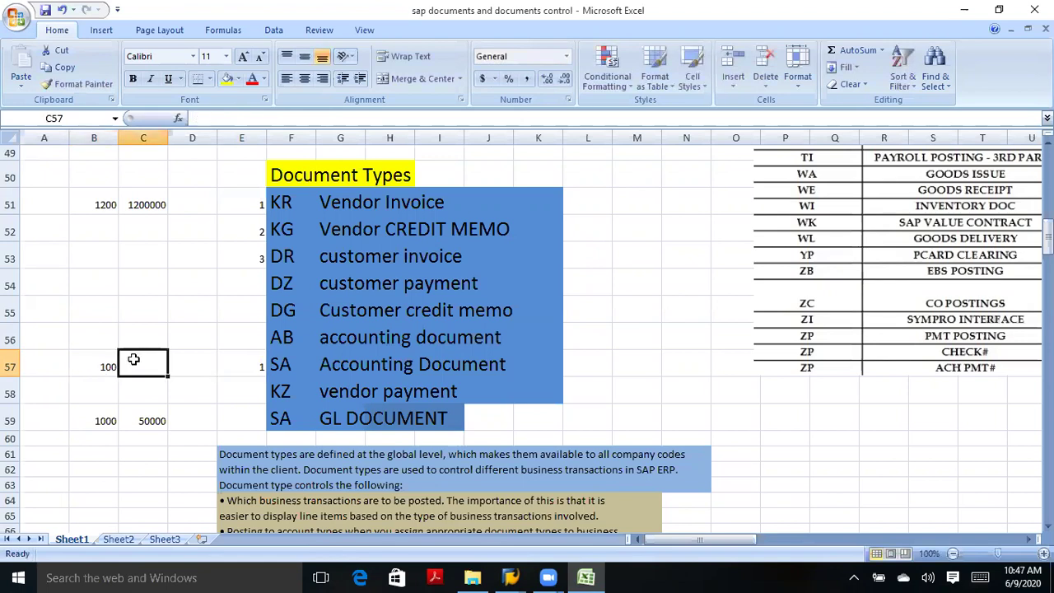
text(500)
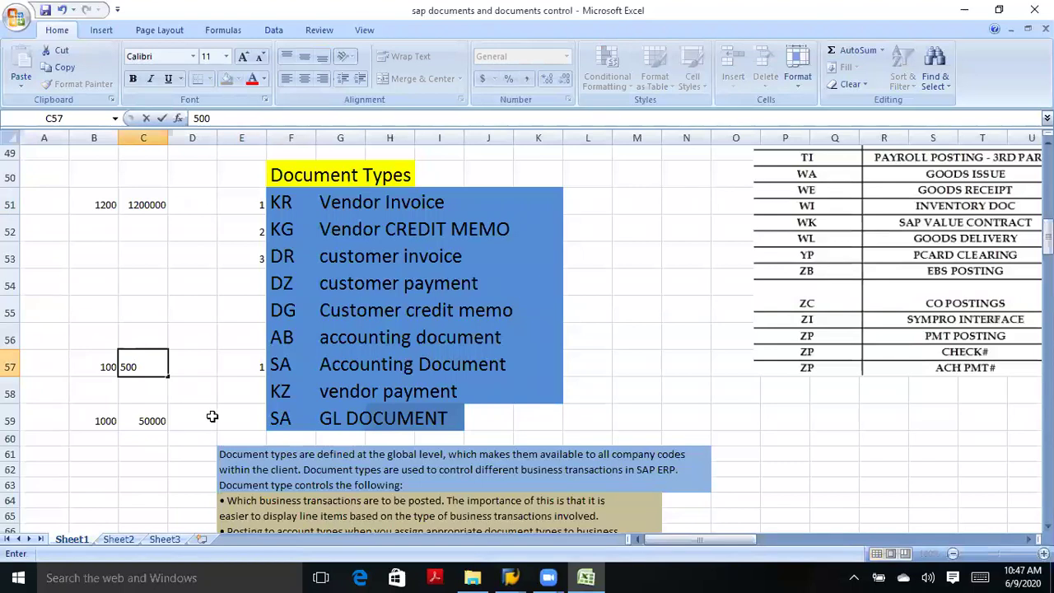
click(253, 411)
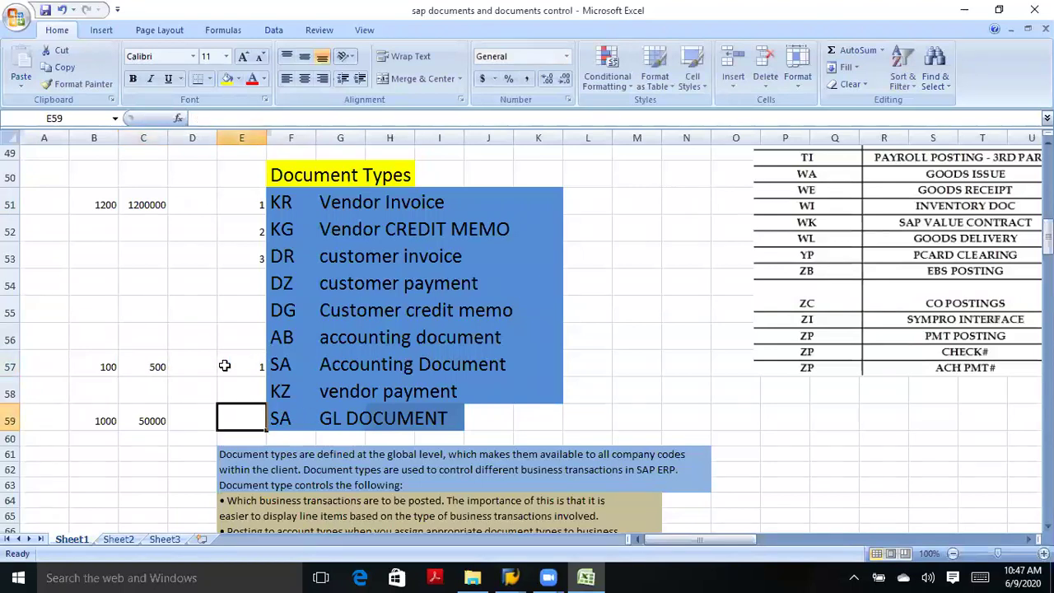
Compare the SA row's 100–500 range with the KR row's 1200–1200000 range.
click(116, 365)
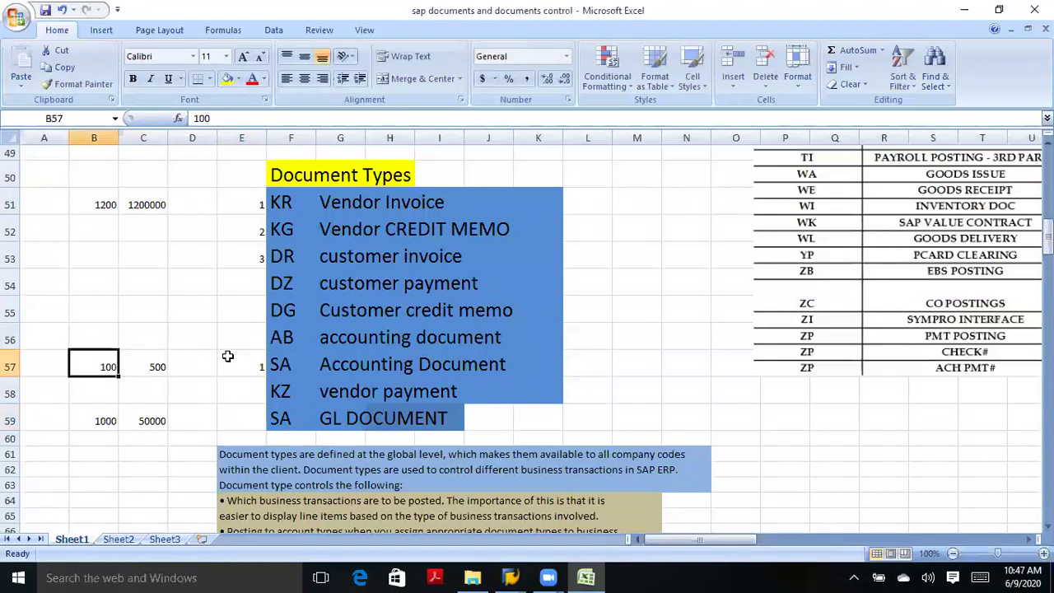
click(283, 208)
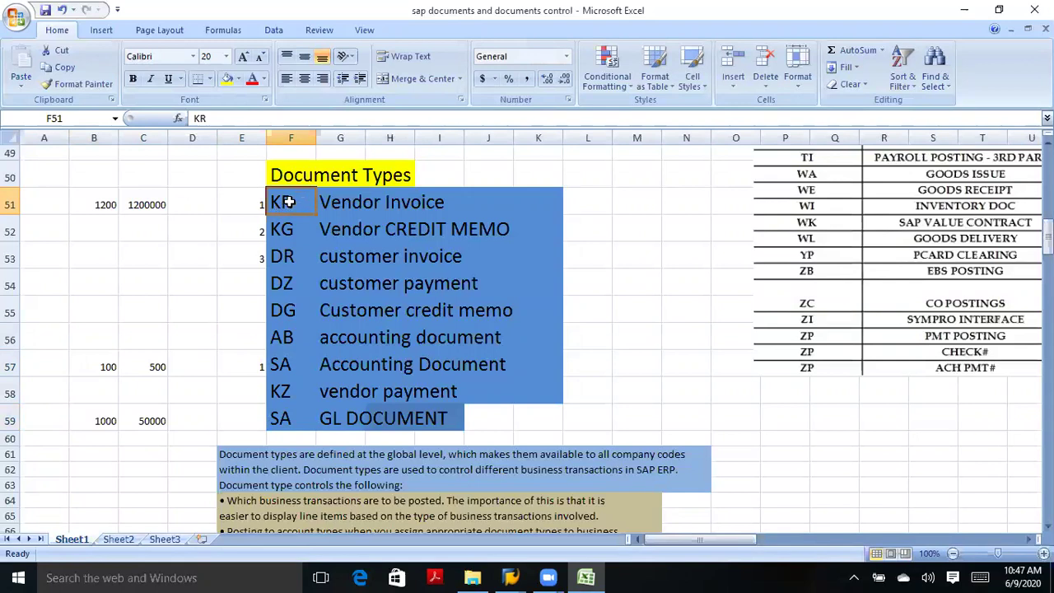
drag(107, 205, 206, 231)
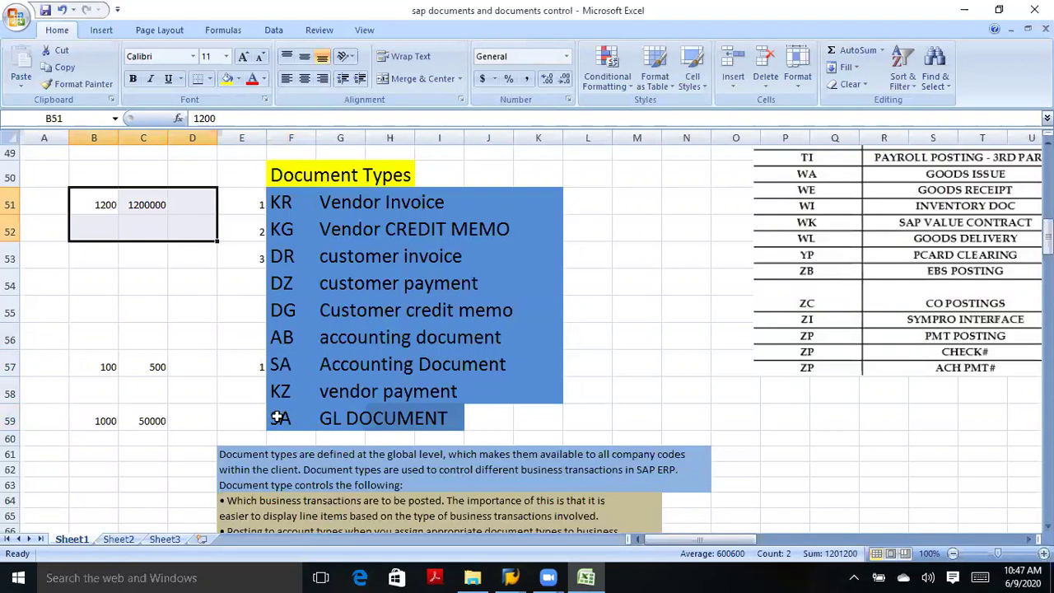
click(278, 417)
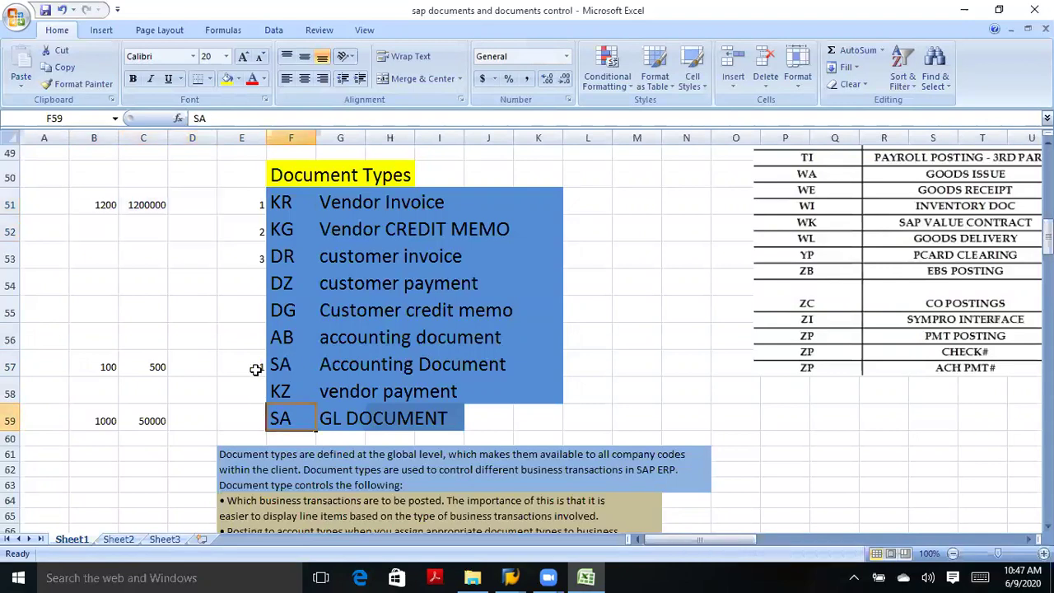
click(113, 368)
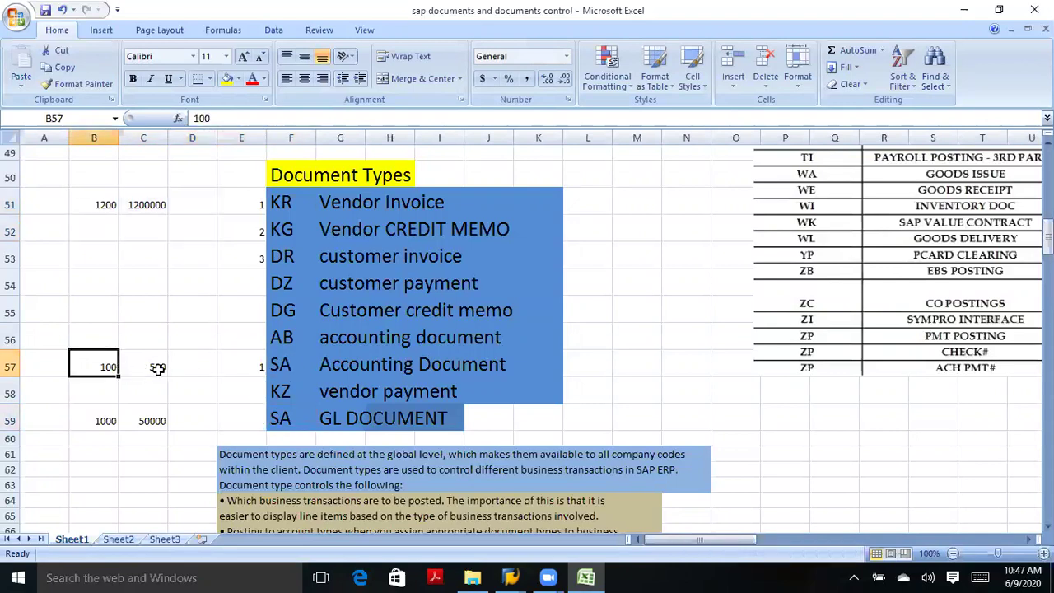
click(158, 368)
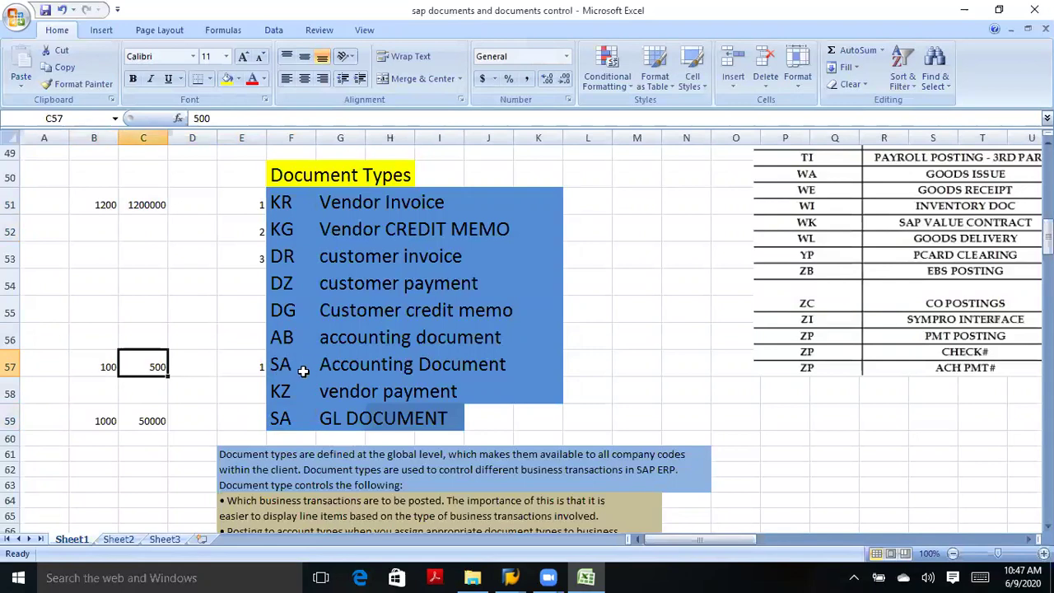
click(282, 422)
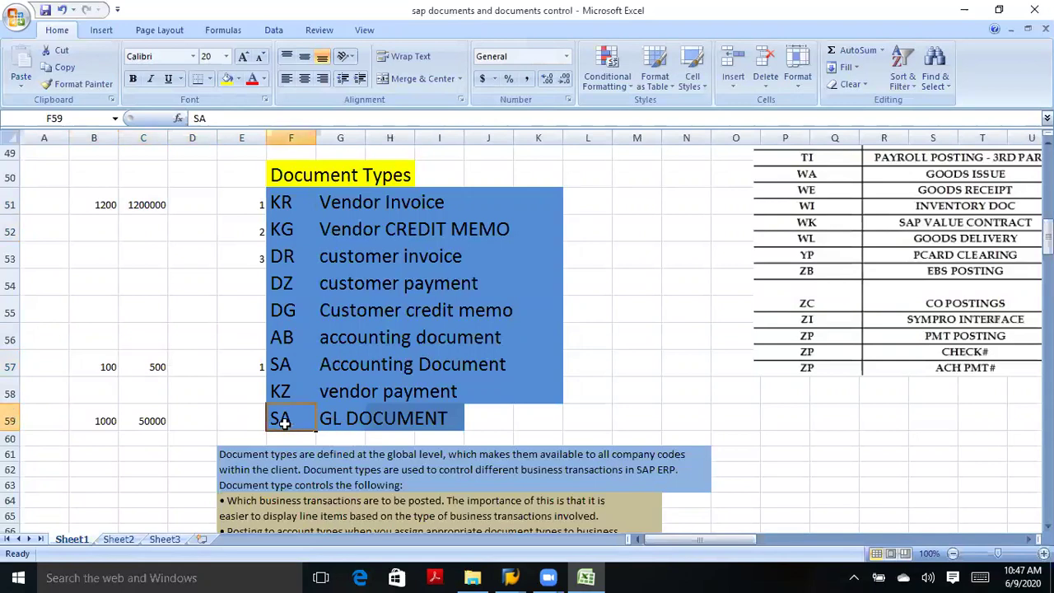
click(100, 367)
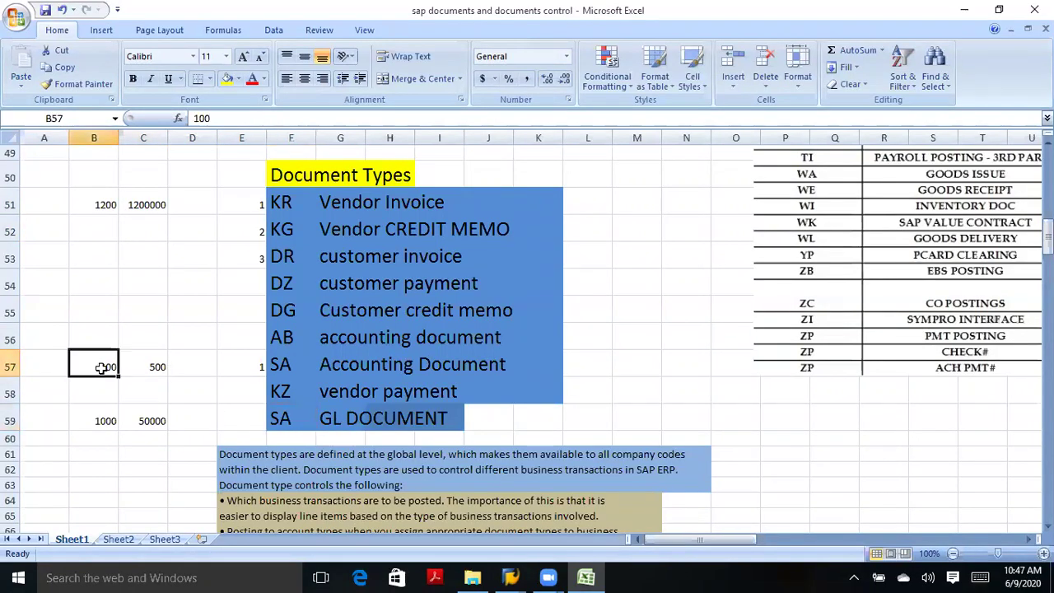
click(158, 366)
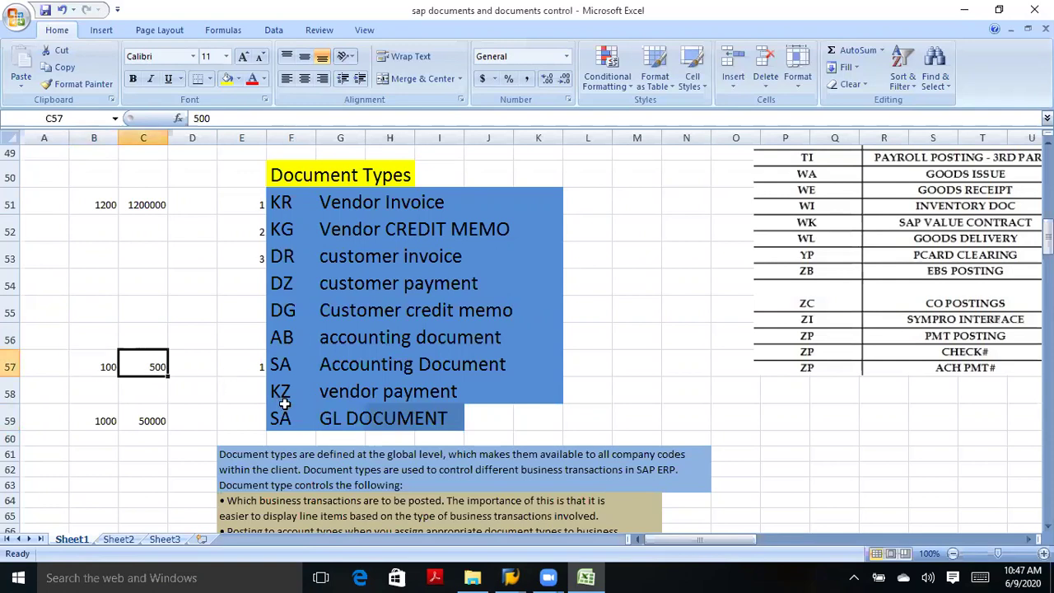
click(104, 368)
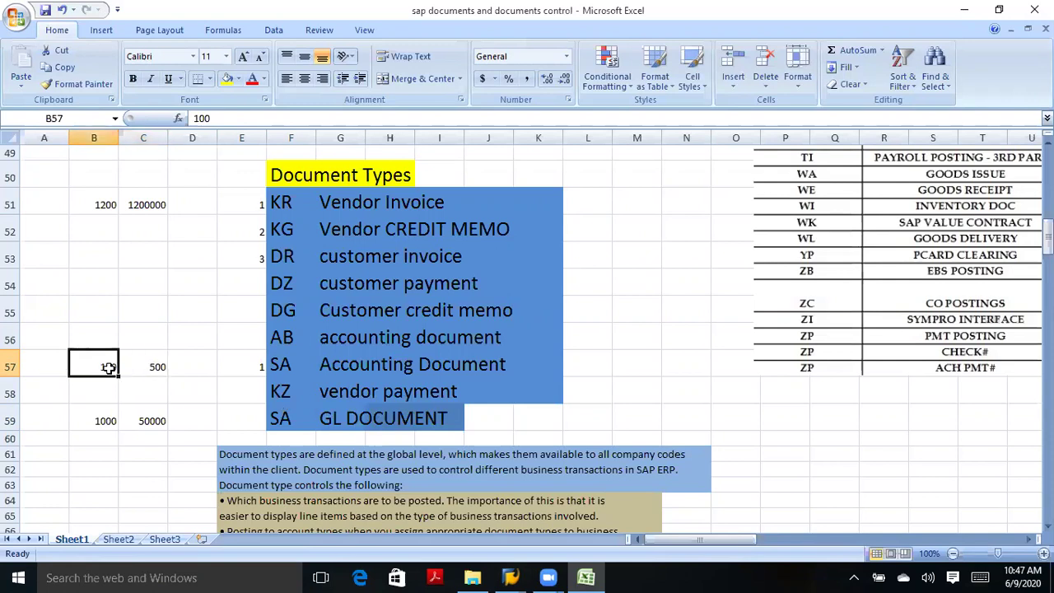
click(159, 370)
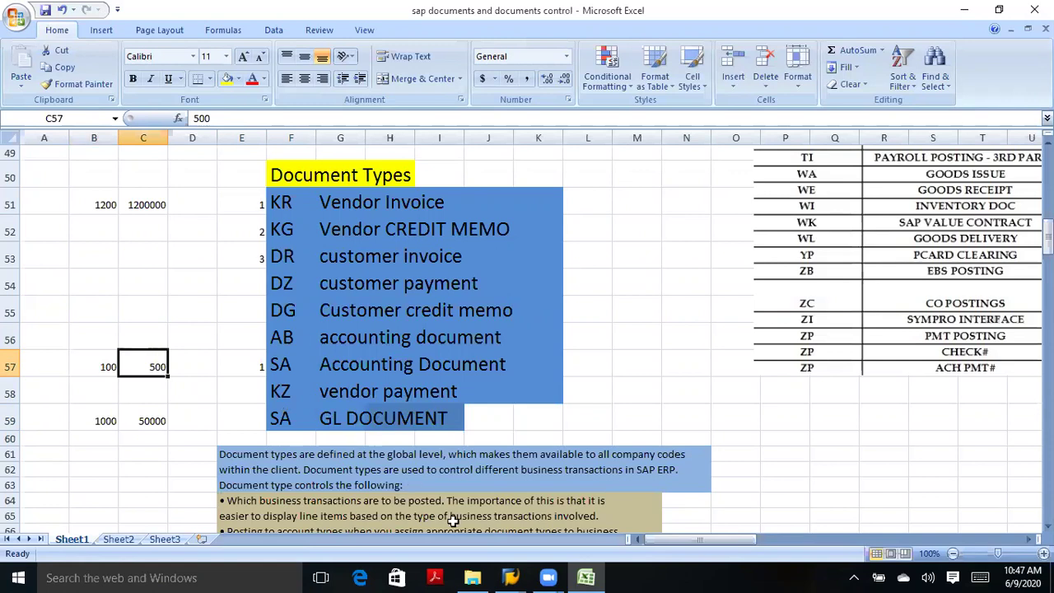
mouse_move(510, 577)
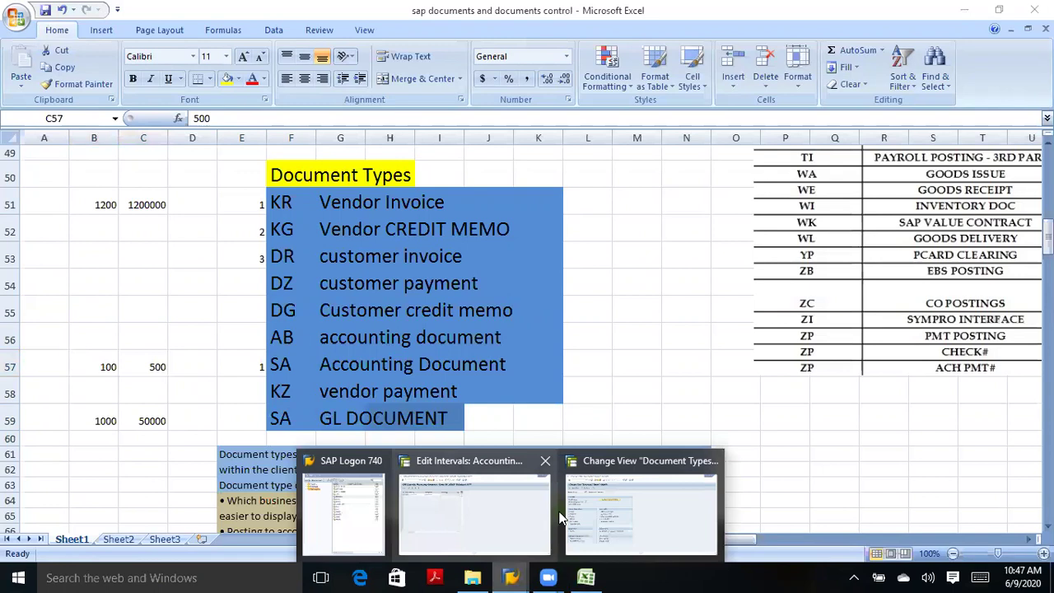
mouse_move(559, 517)
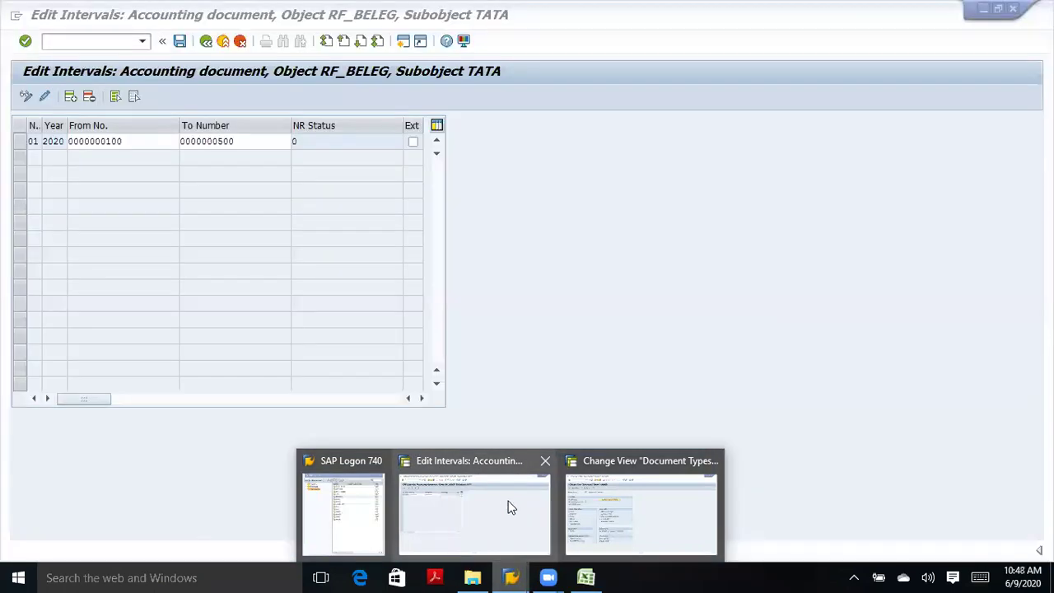
click(511, 507)
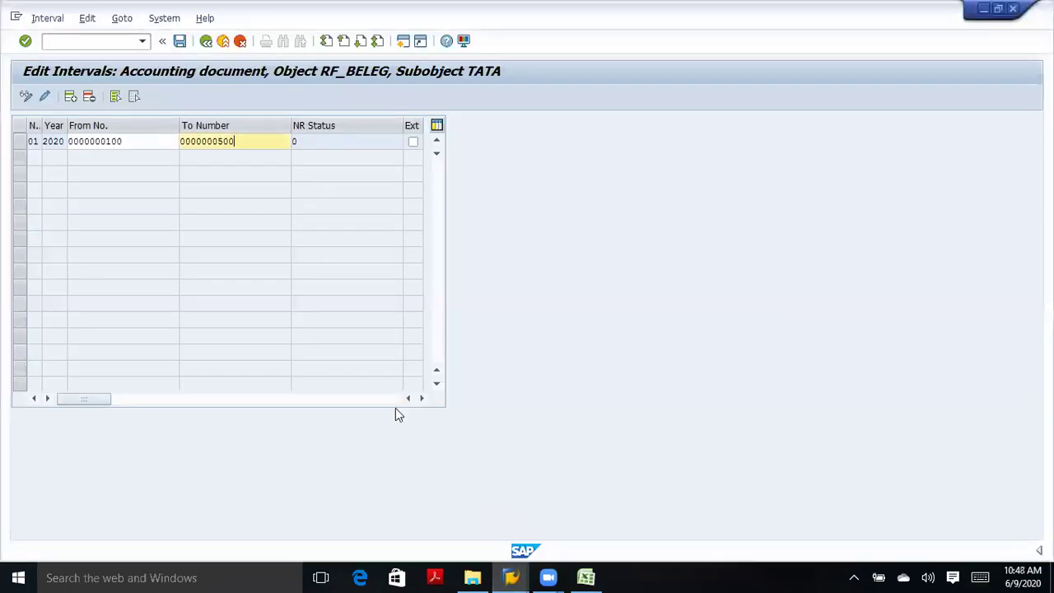
click(126, 141)
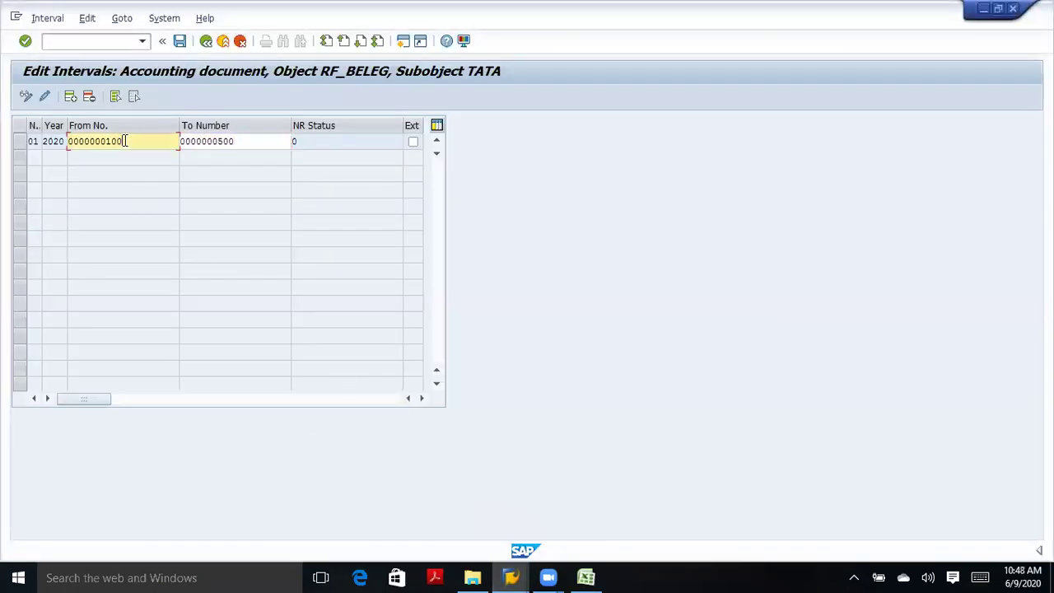
click(240, 143)
click(160, 143)
click(18, 142)
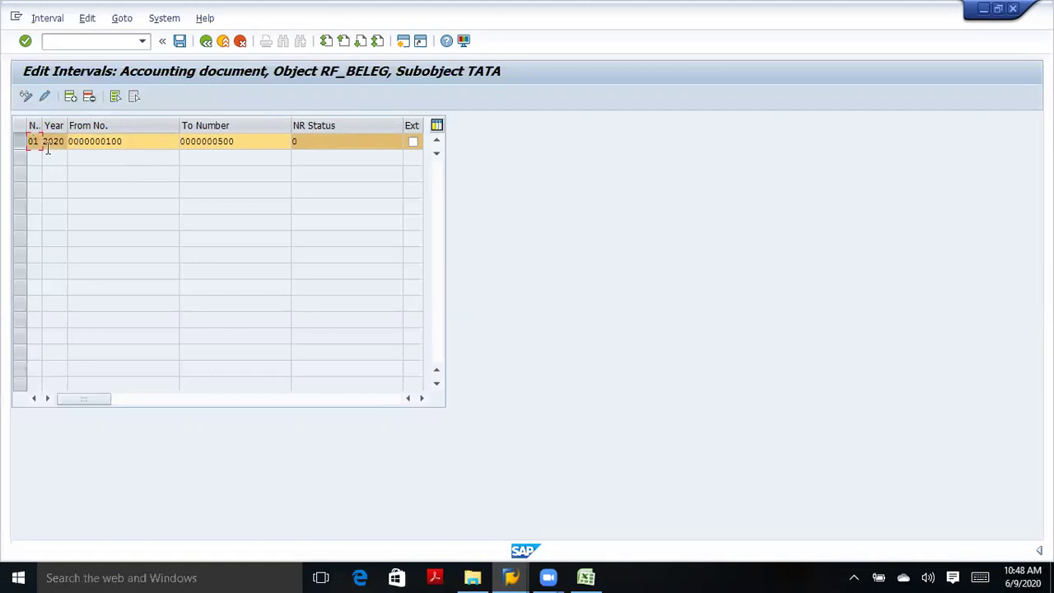
click(19, 145)
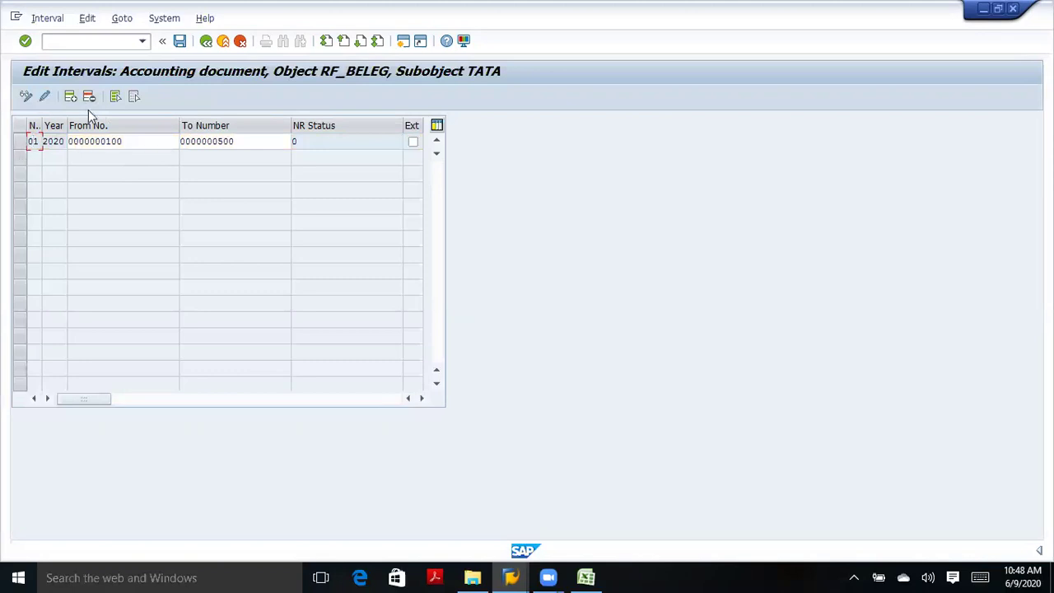
Return from the interval list to the IMG tree and bring the Excel notes forward.
click(208, 44)
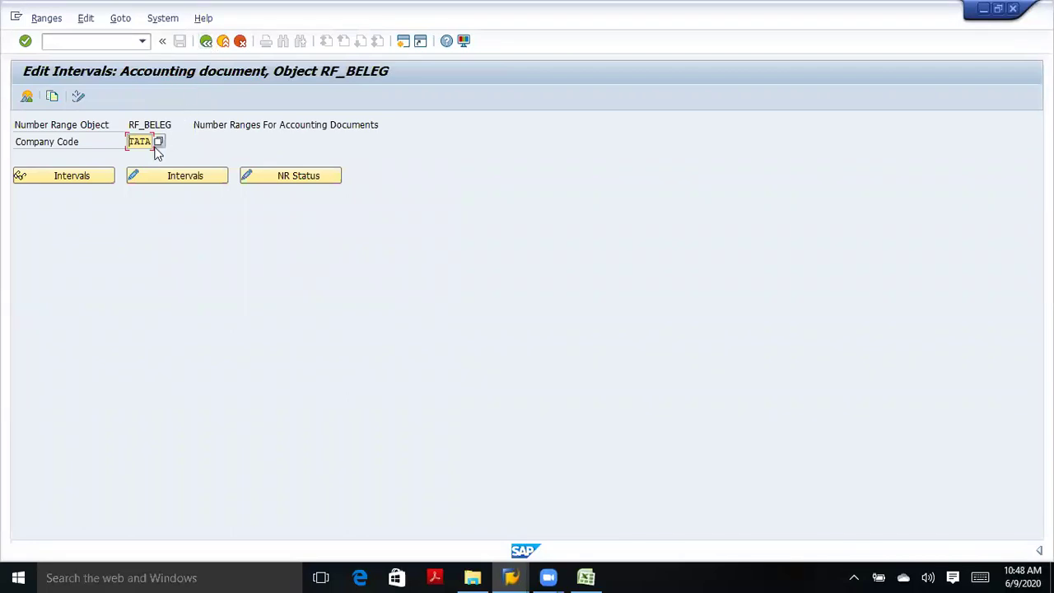
click(206, 42)
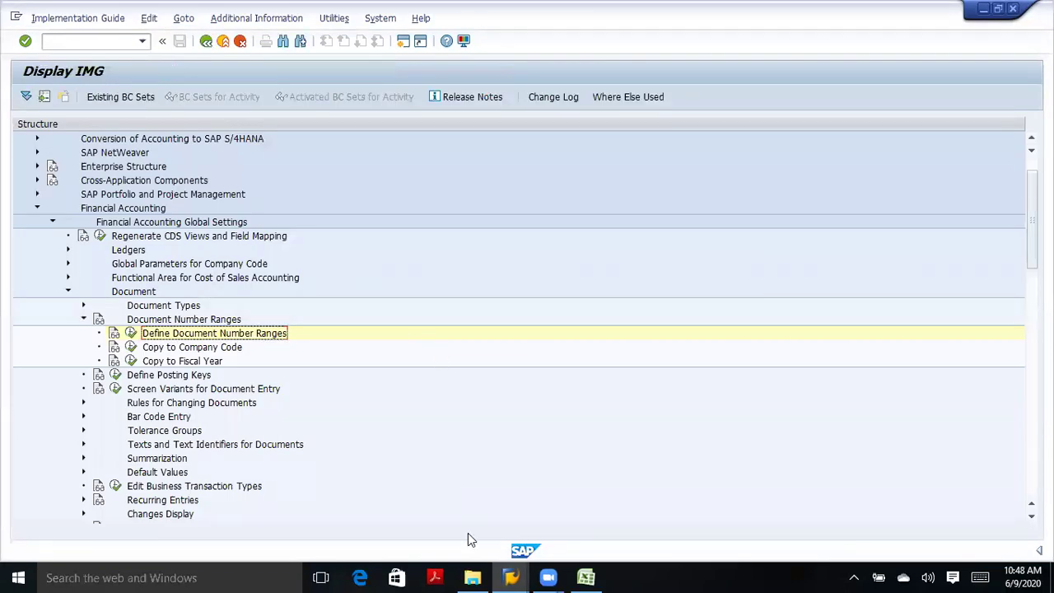
click(586, 576)
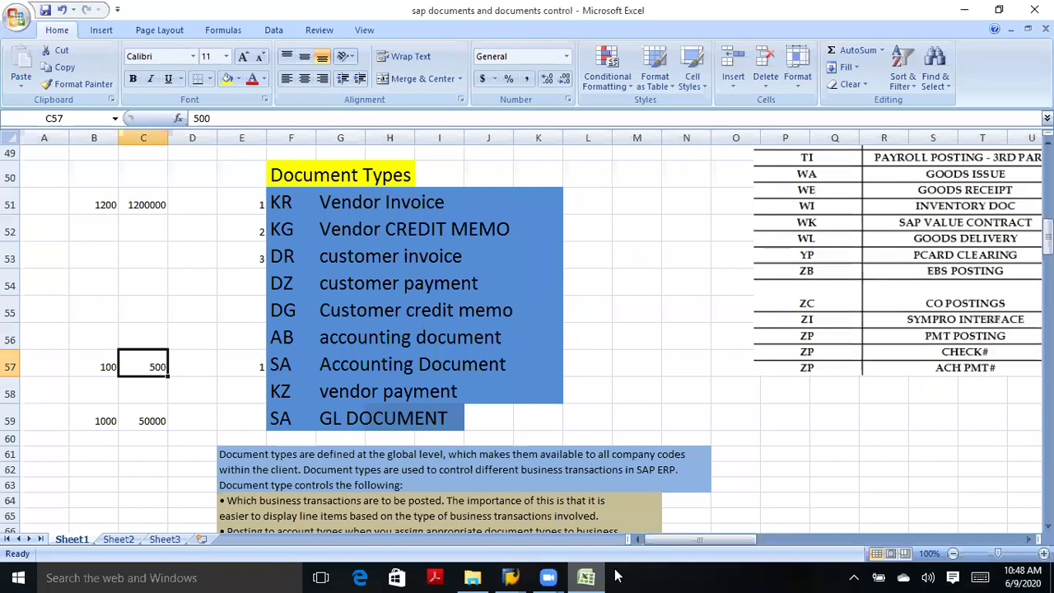
Scroll the notes to the Understand and Manage Field Status Variants heading near row 167.
scroll(527, 330, down, 6)
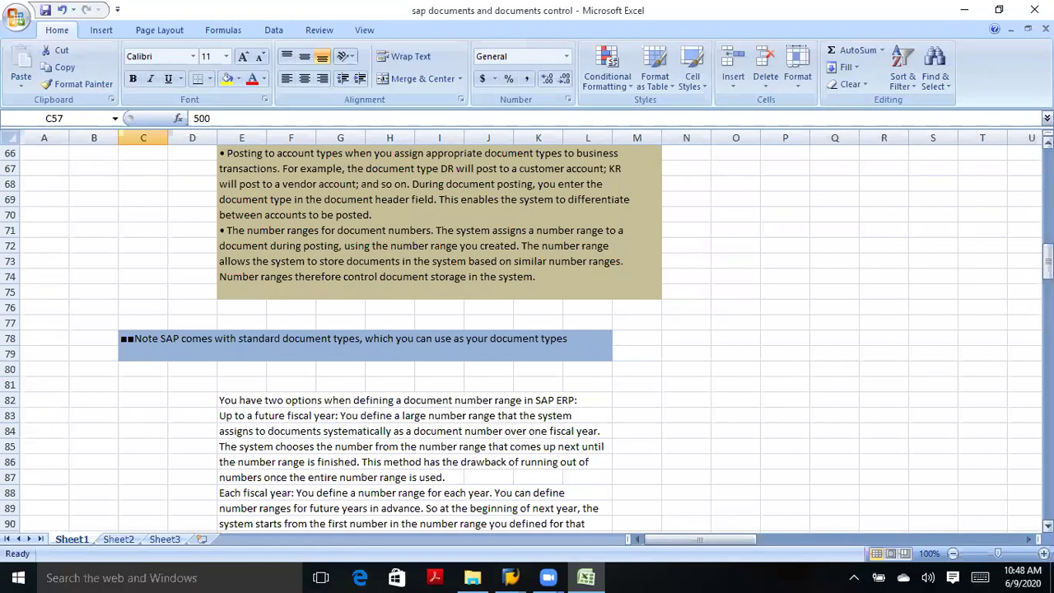
scroll(527, 329, down, 8)
scroll(527, 329, down, 7)
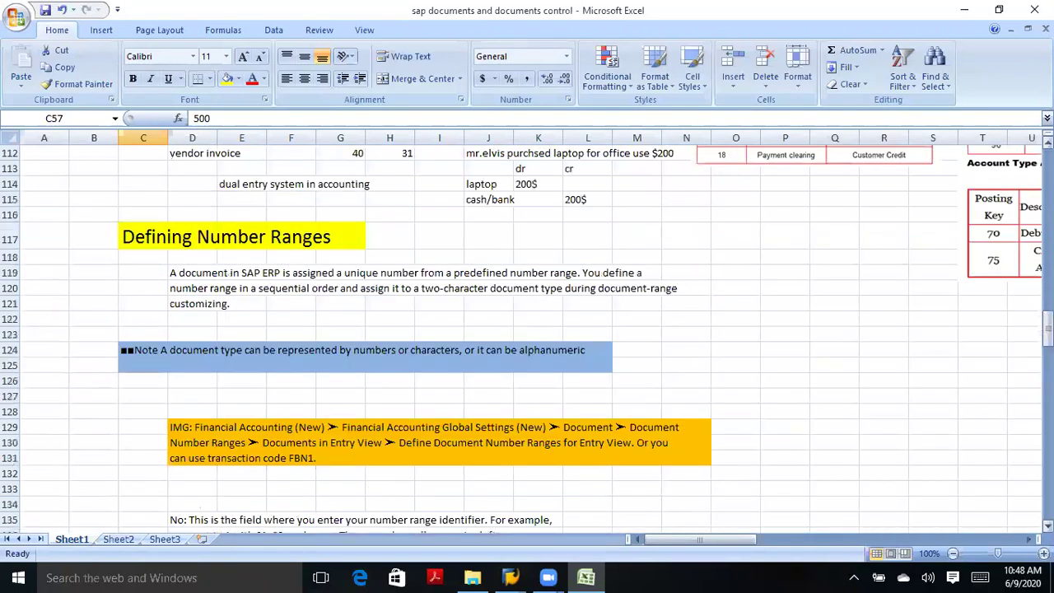
scroll(527, 329, down, 16)
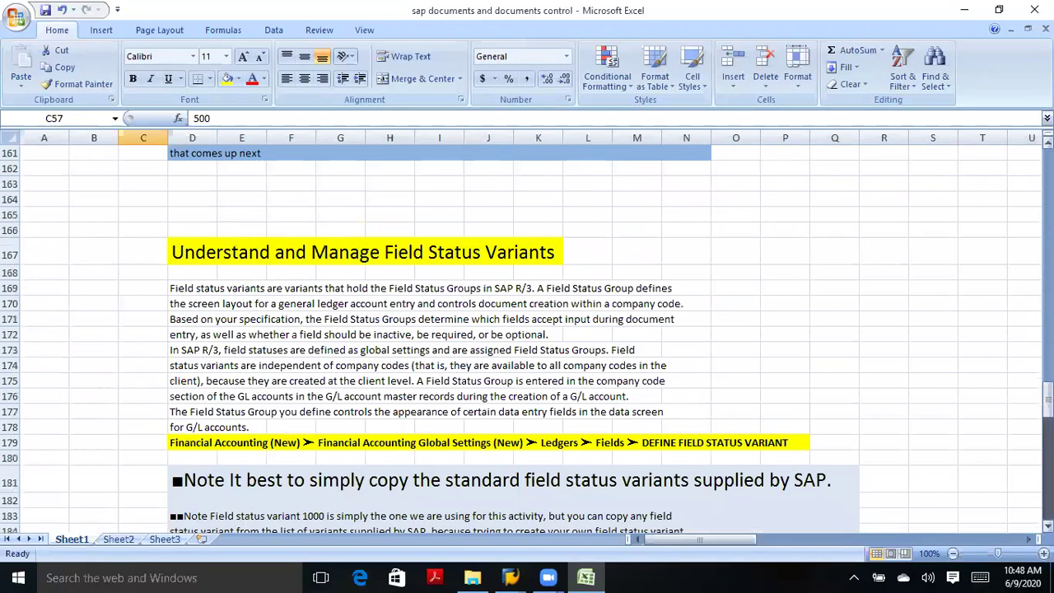
scroll(526, 329, down, 8)
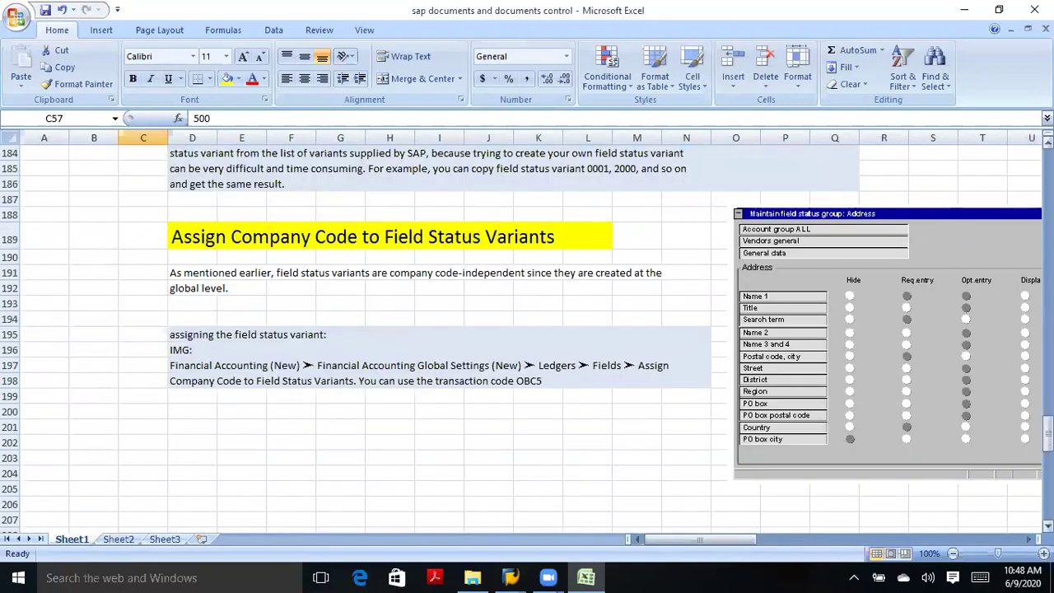
scroll(527, 329, up, 1)
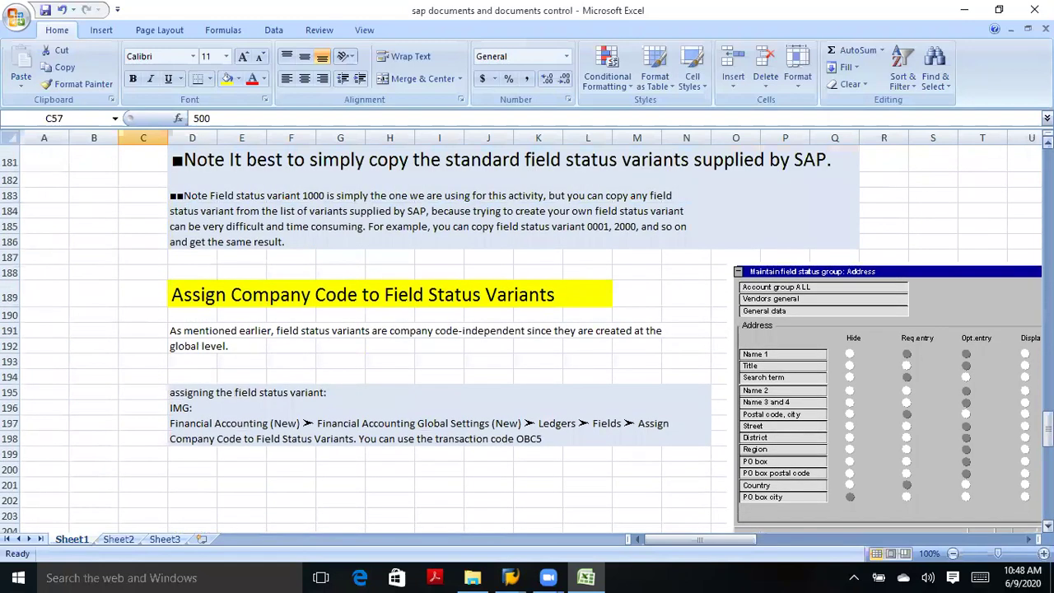
scroll(526, 329, up, 4)
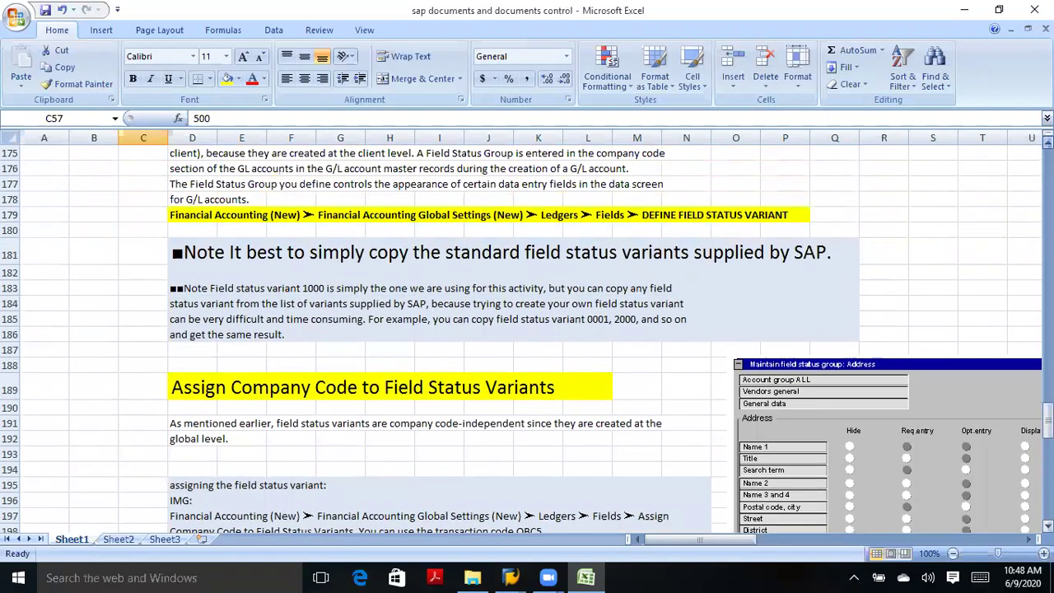
scroll(527, 329, up, 1)
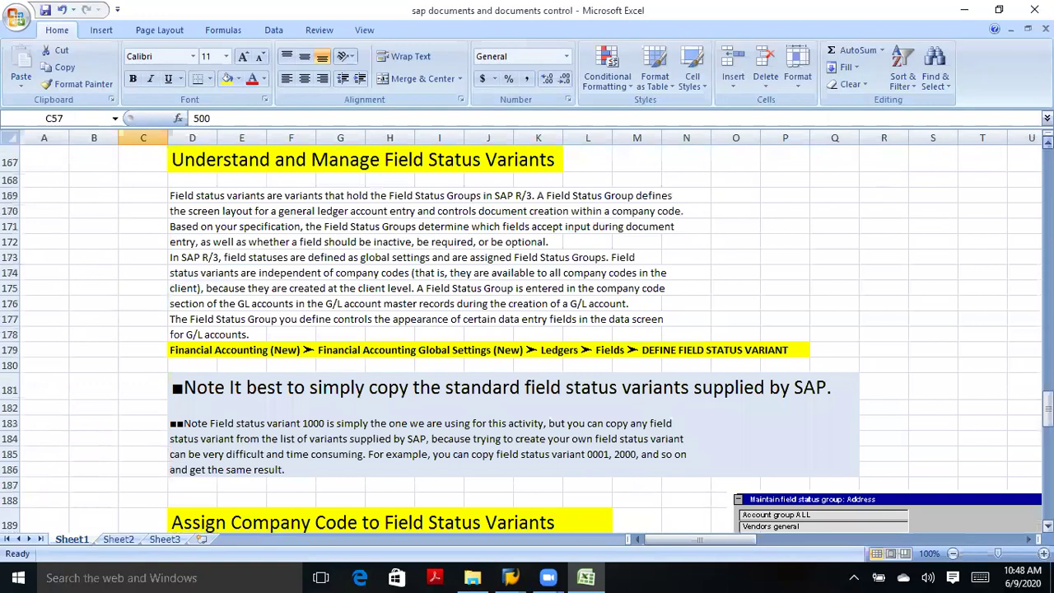
scroll(702, 186, up, 1)
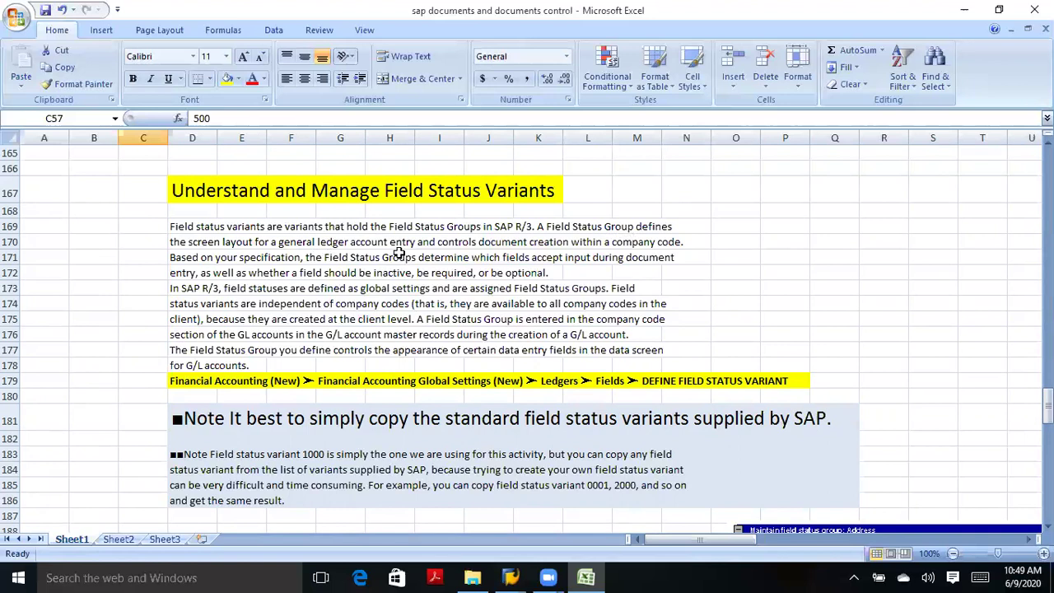
Walk through the Field Status Variants heading and row 170 notes, then scroll to Assign Company Code section.
click(780, 216)
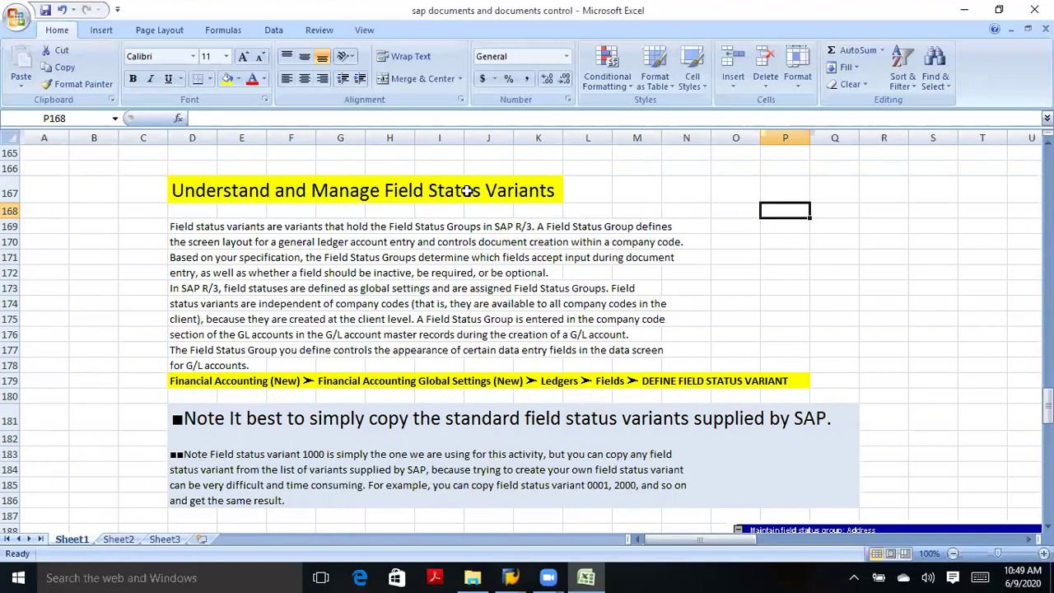
click(501, 193)
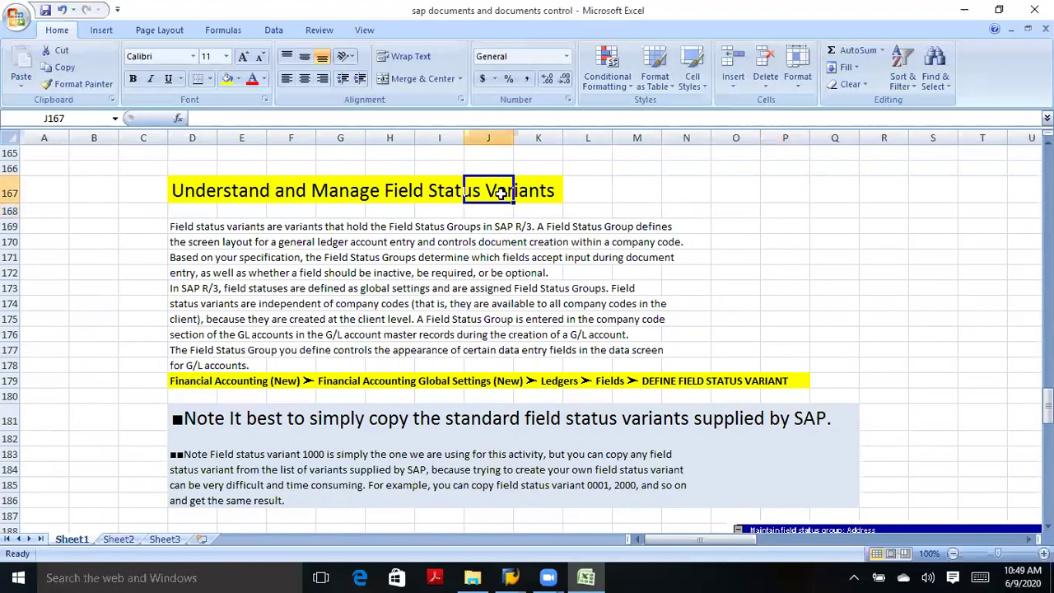
click(418, 185)
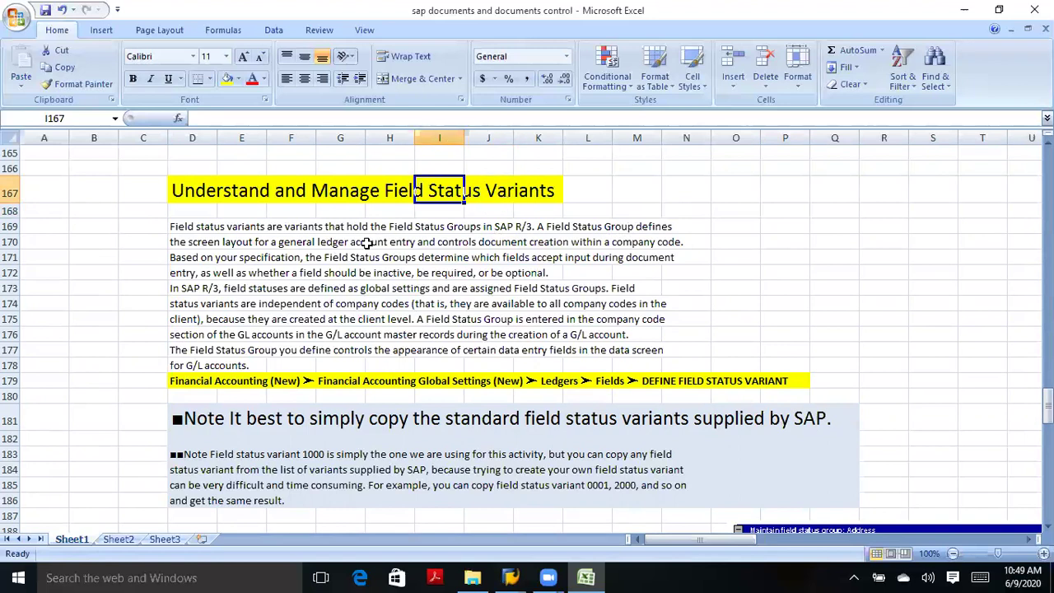
click(308, 242)
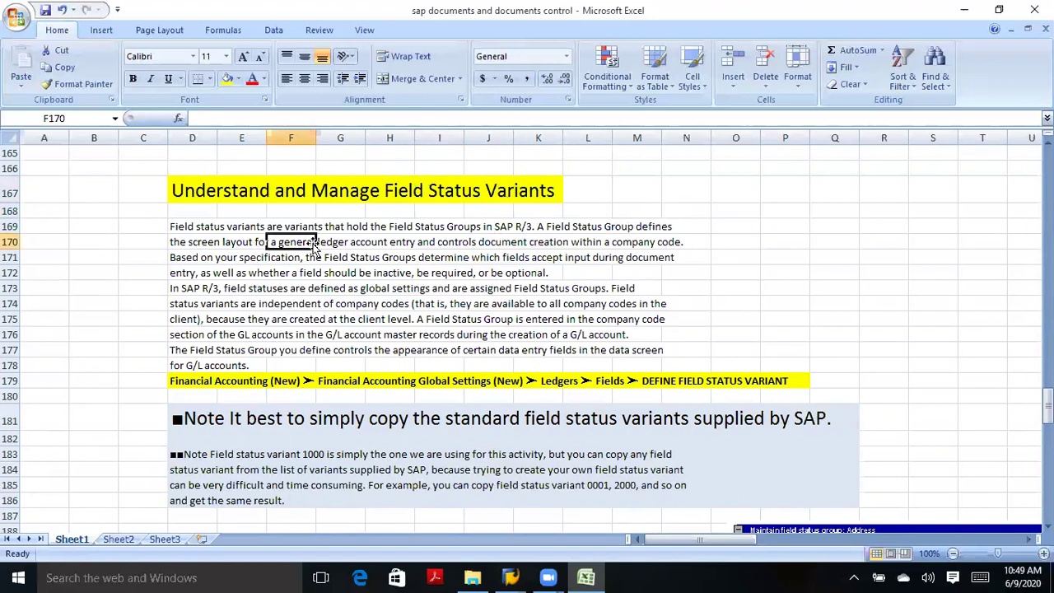
click(368, 243)
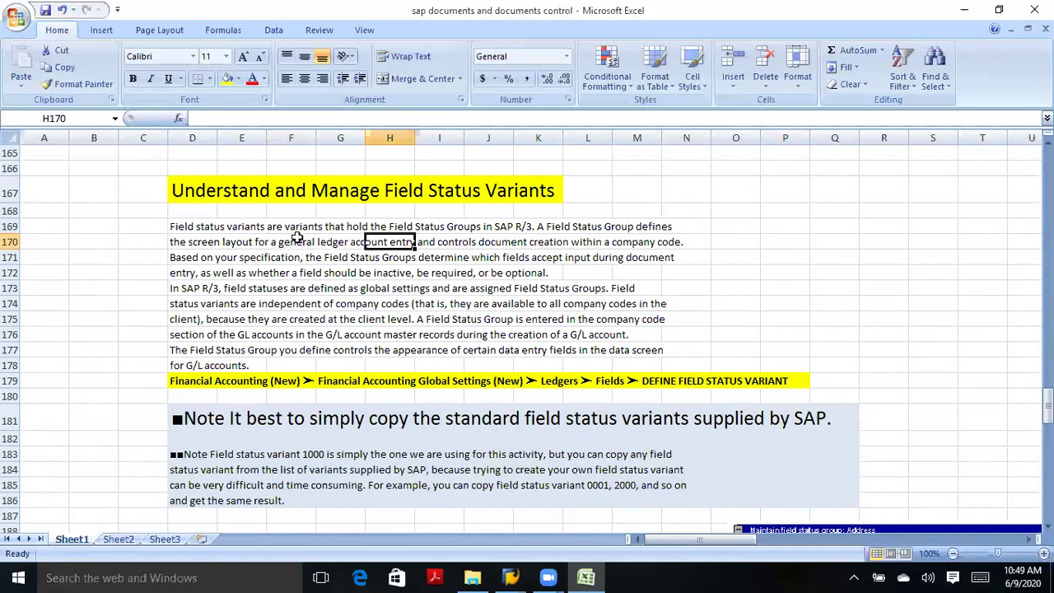
click(296, 238)
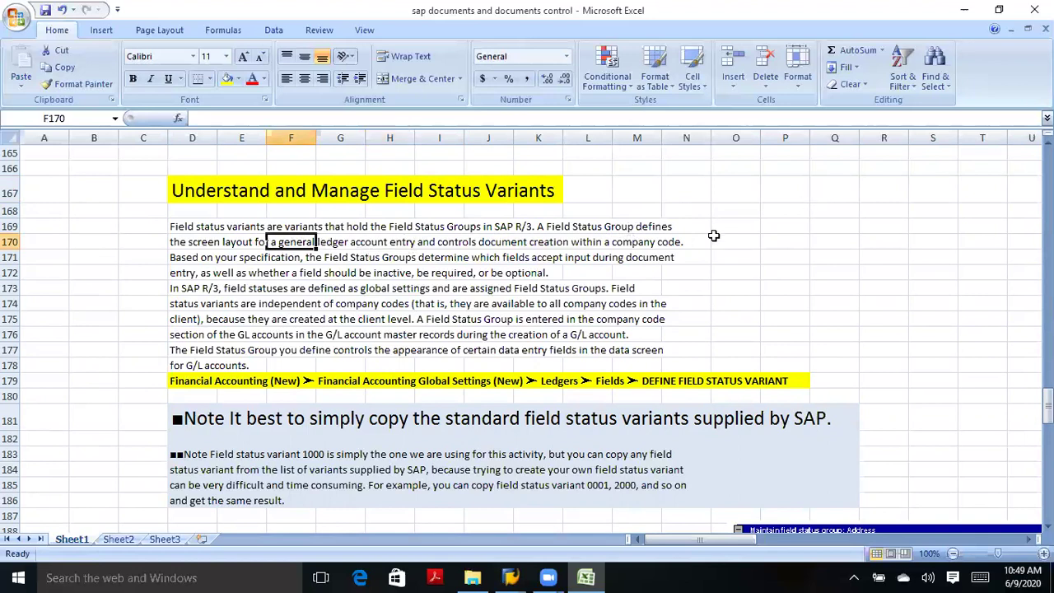
click(207, 242)
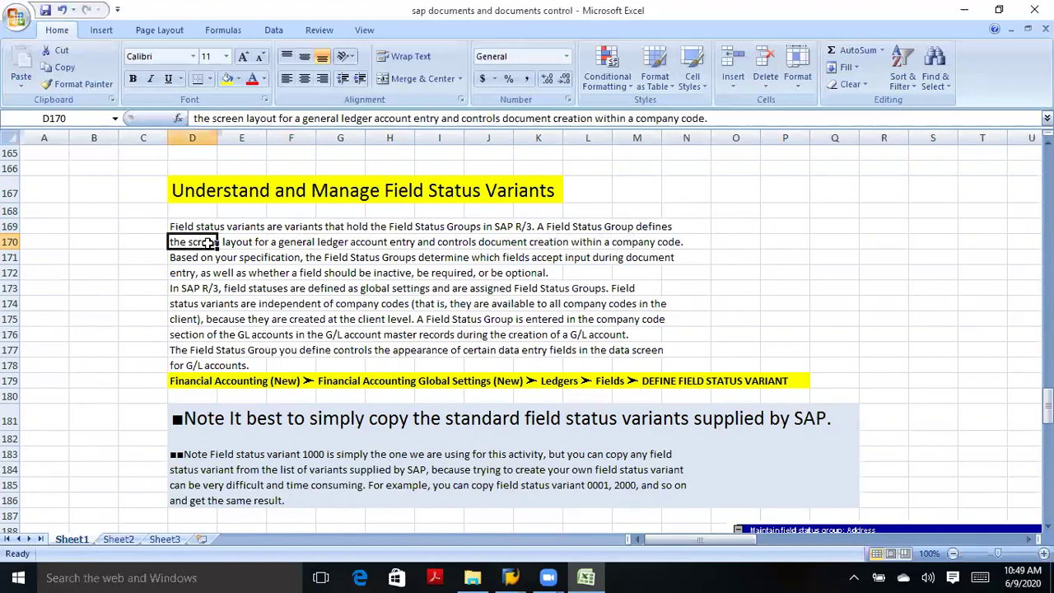
click(429, 196)
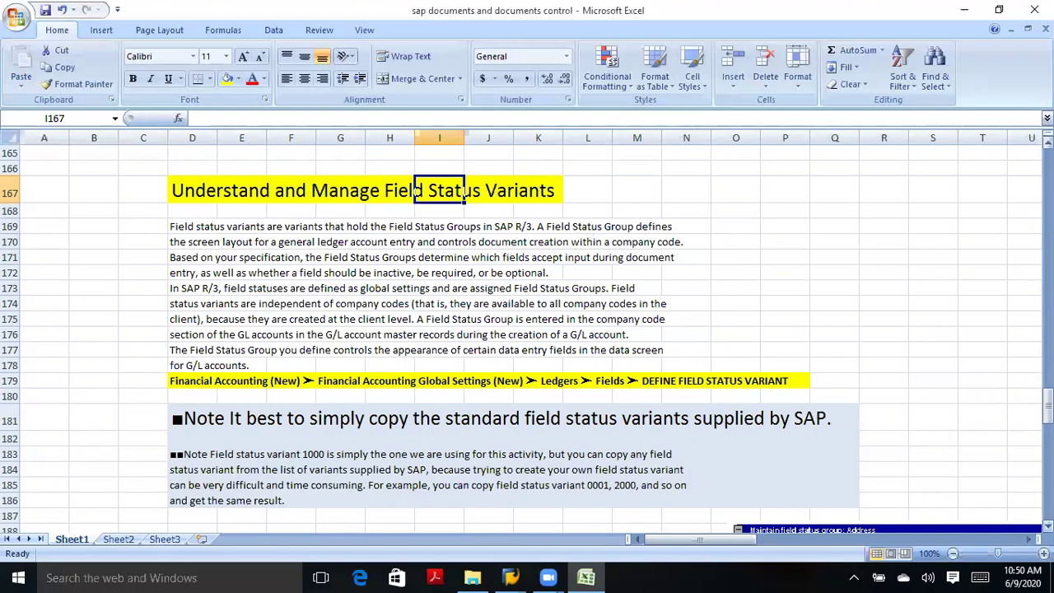
scroll(980, 508, down, 2)
scroll(886, 458, down, 3)
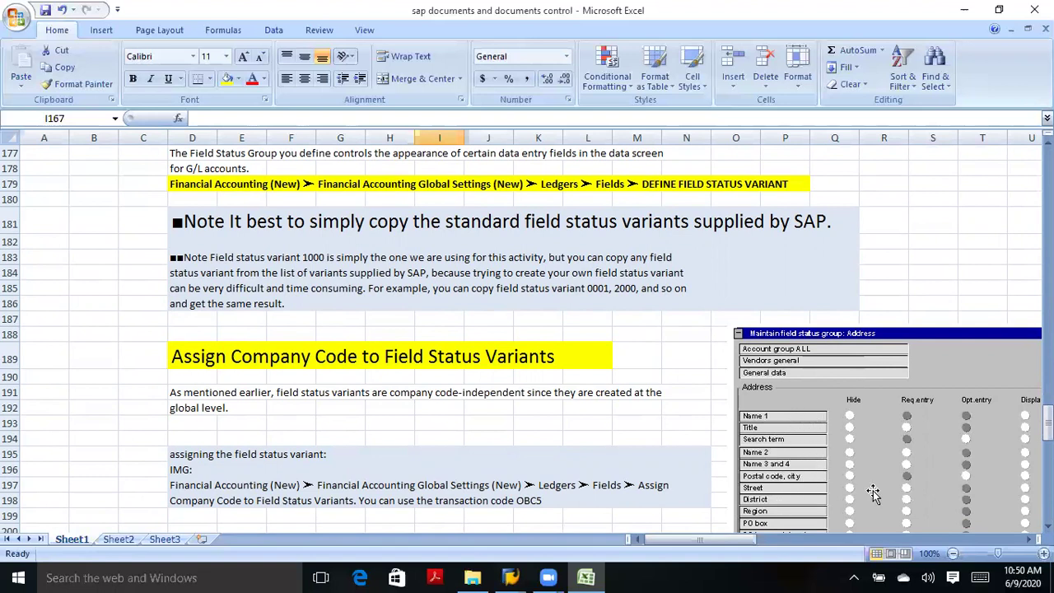
scroll(910, 441, down, 2)
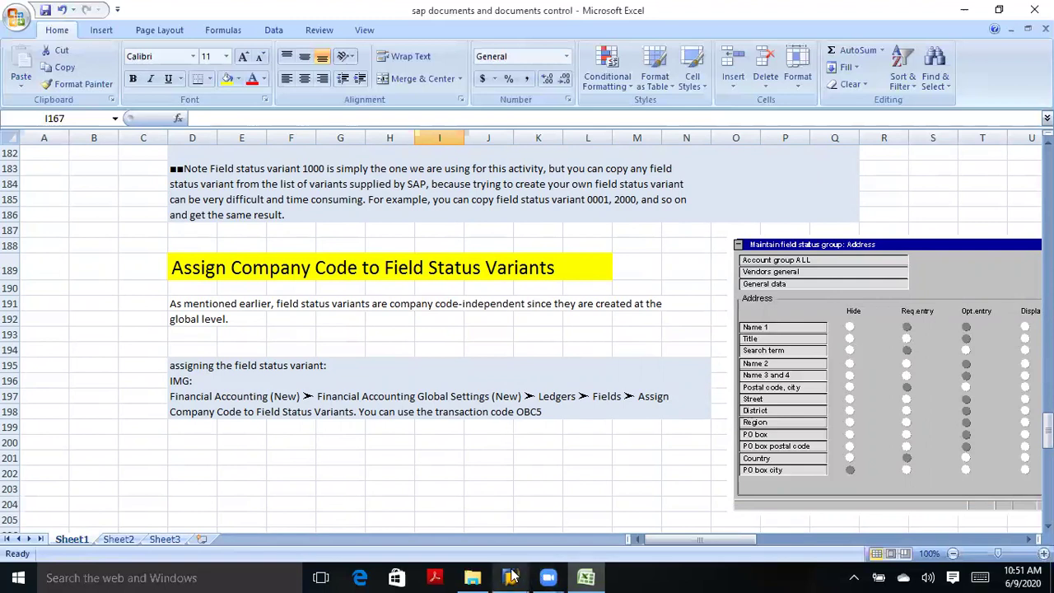
mouse_move(519, 575)
mouse_move(517, 536)
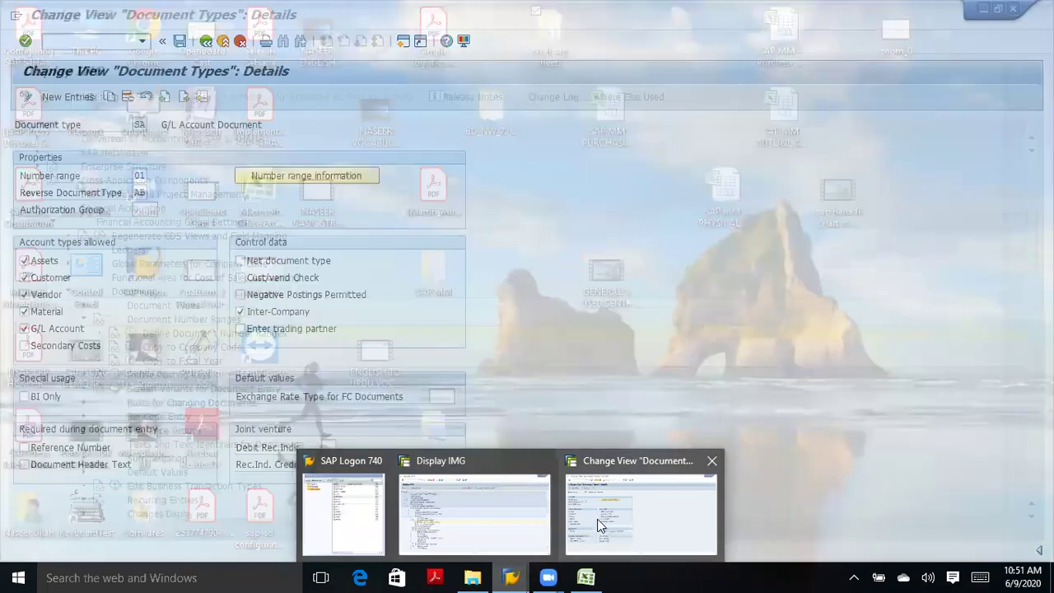
Check SA's number range, reverse document type and authorization group fields, then return to the IMG tree.
click(600, 524)
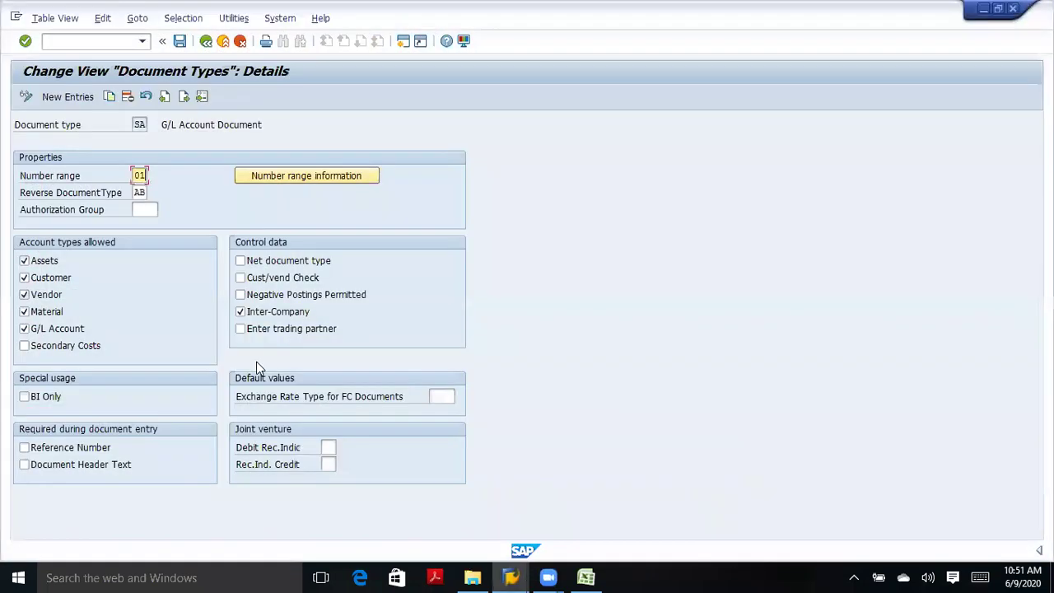
click(149, 209)
click(138, 192)
click(140, 175)
click(206, 41)
click(206, 41)
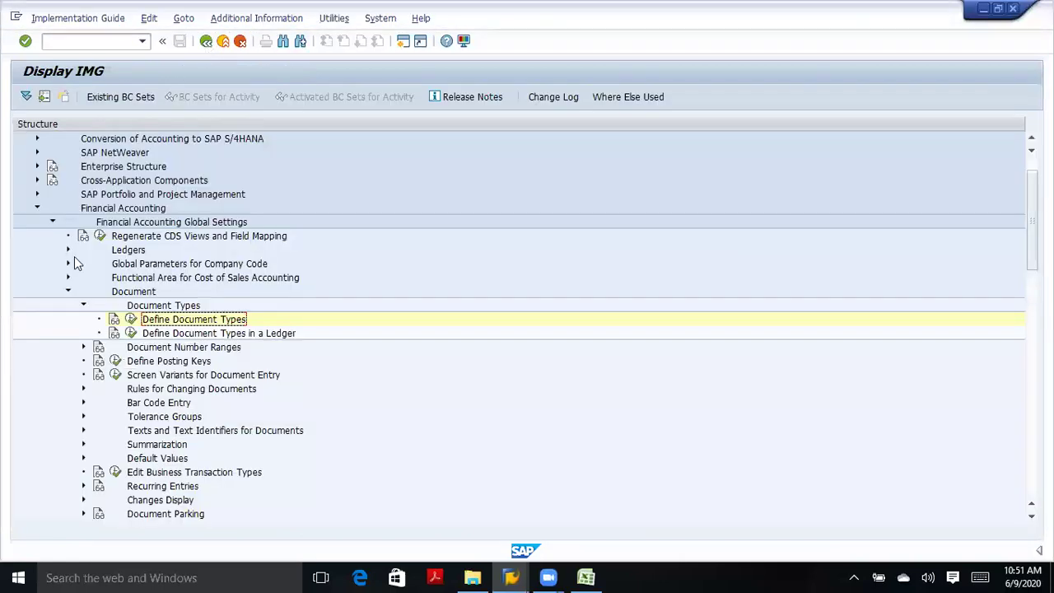
Collapse the Document Types branches and browse Financial Accounting's General Ledger Accounting nodes.
click(83, 305)
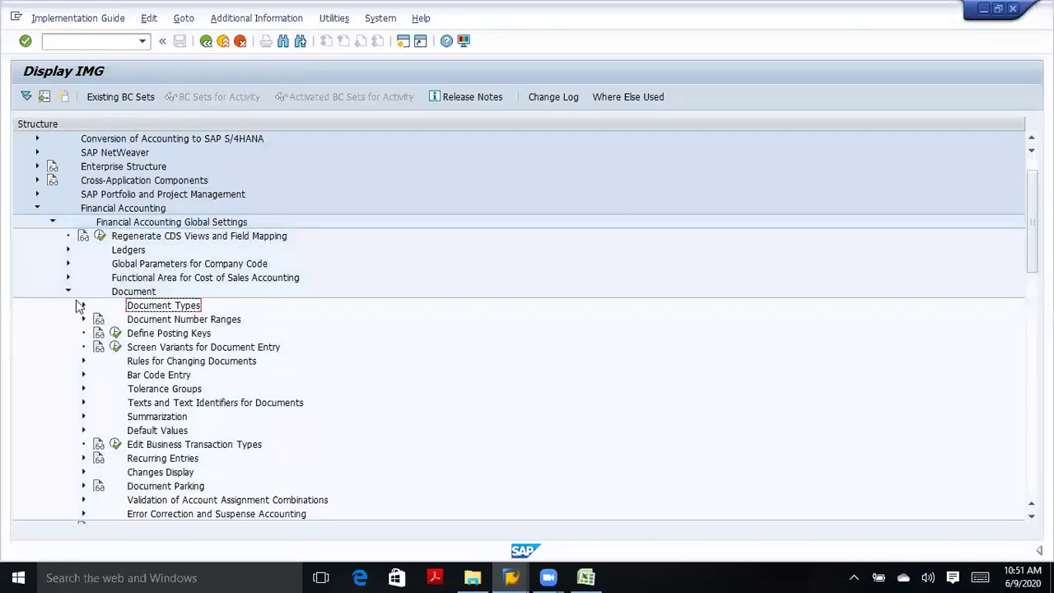
click(69, 291)
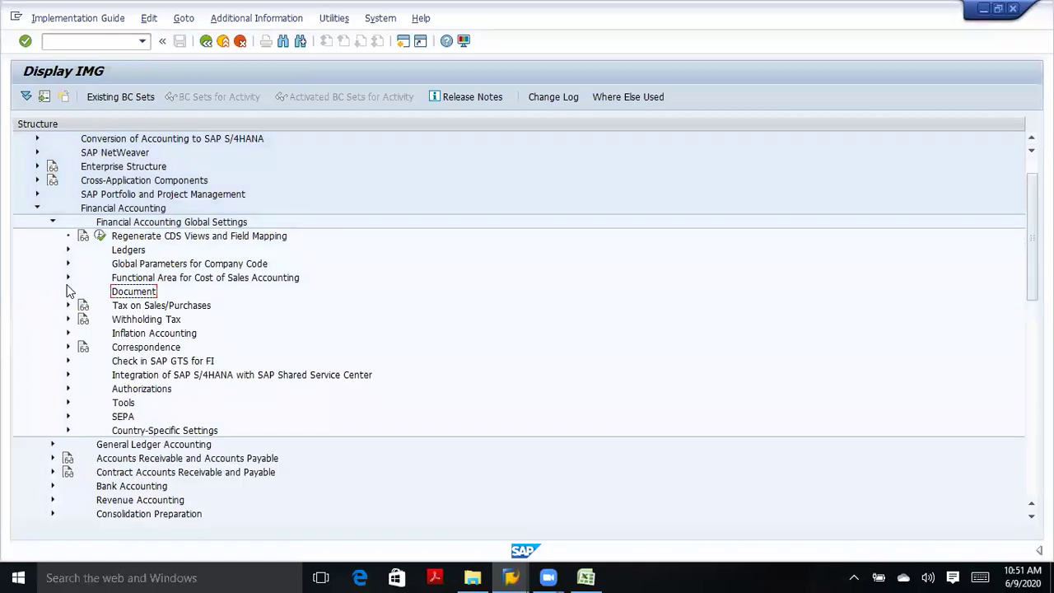
click(51, 222)
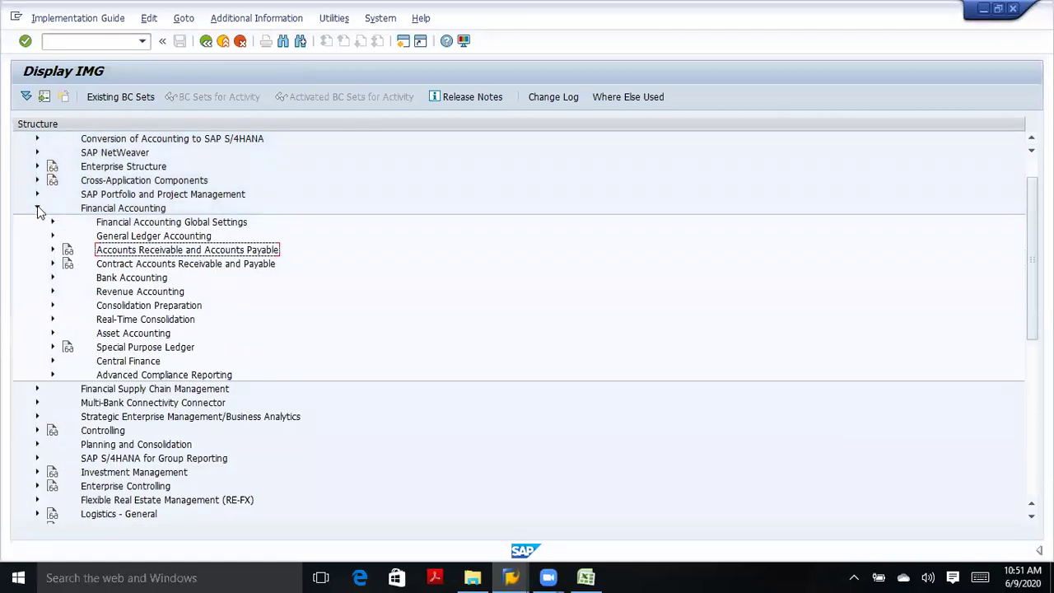
click(37, 208)
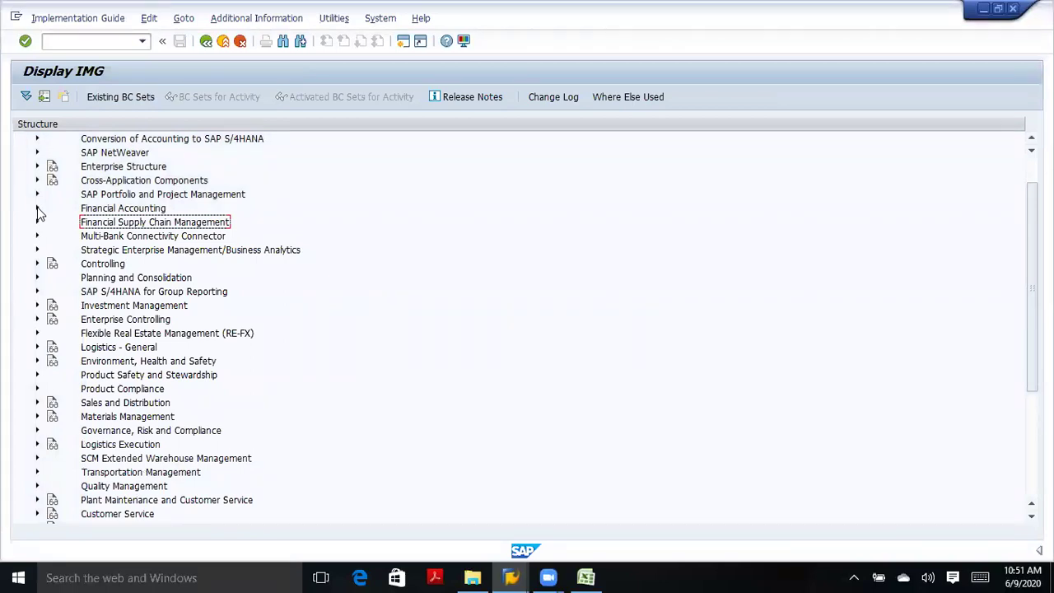
click(37, 208)
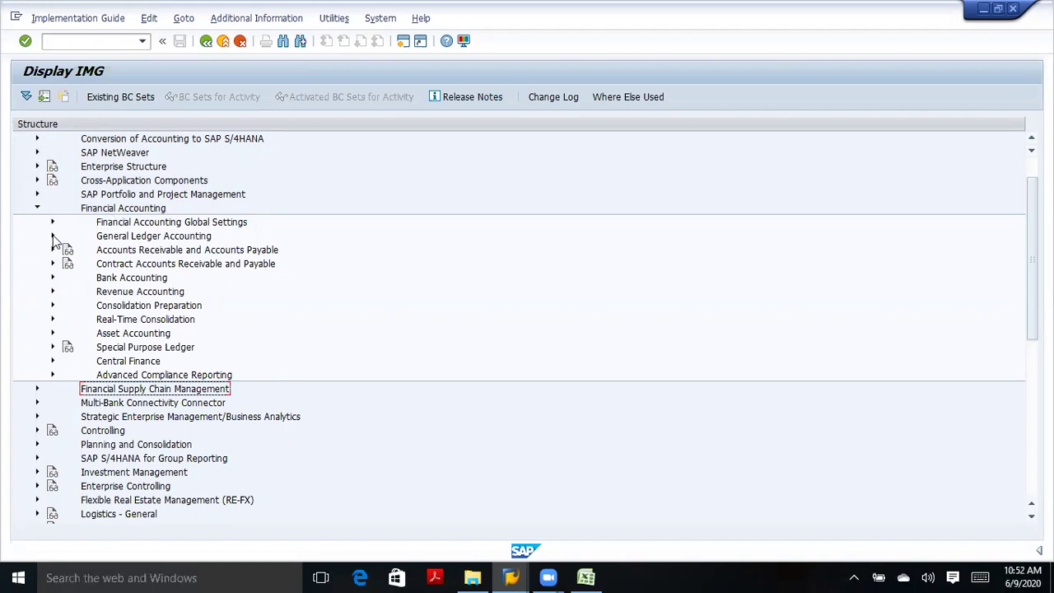
click(53, 236)
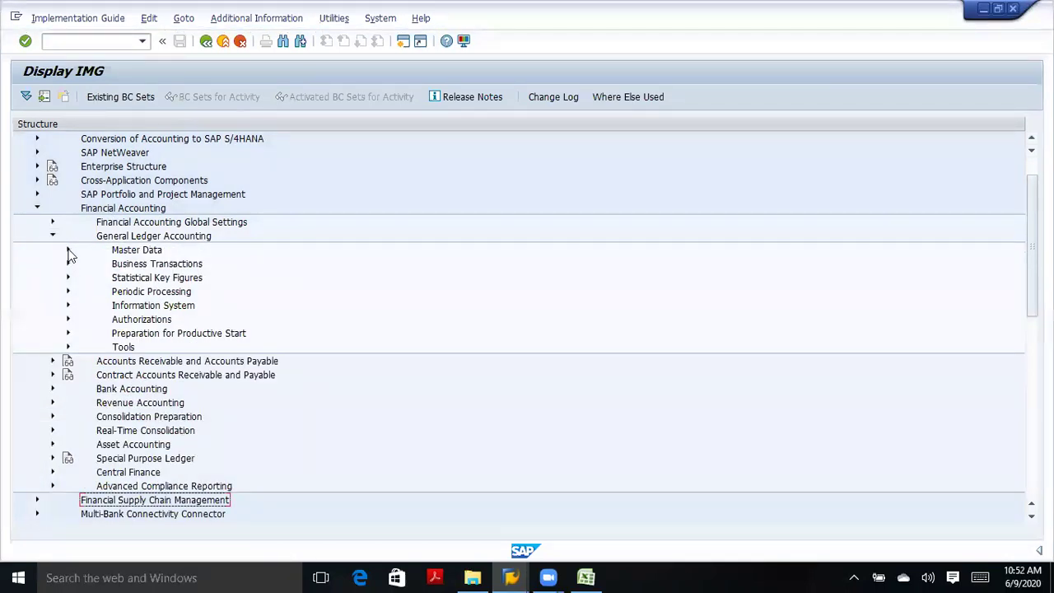
click(68, 250)
click(68, 250)
click(53, 236)
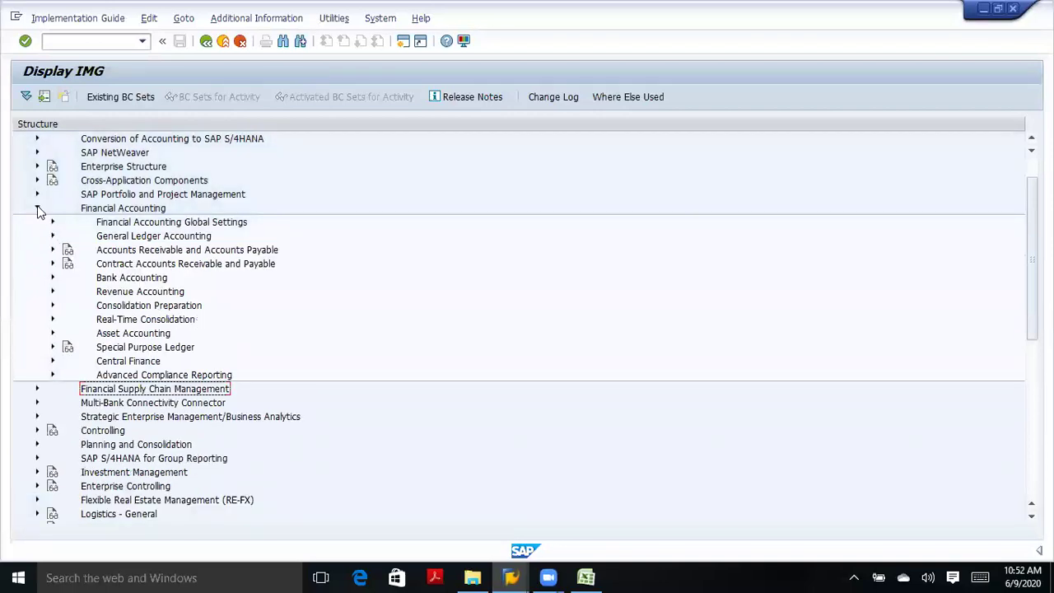
Expand Financial Accounting Global Settings > Ledgers > Fields to show the field status activities.
click(52, 223)
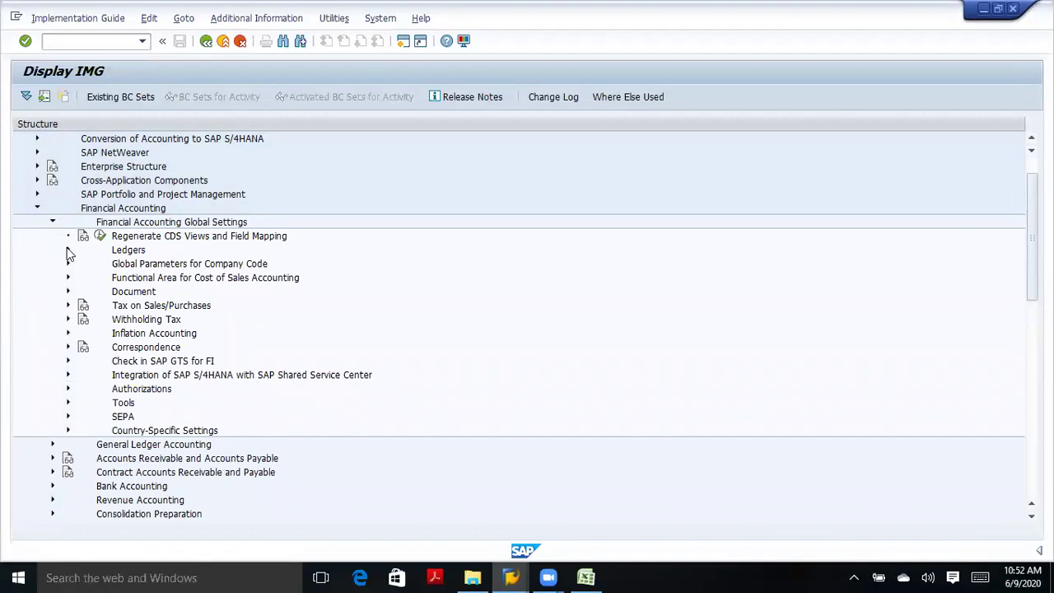
click(68, 250)
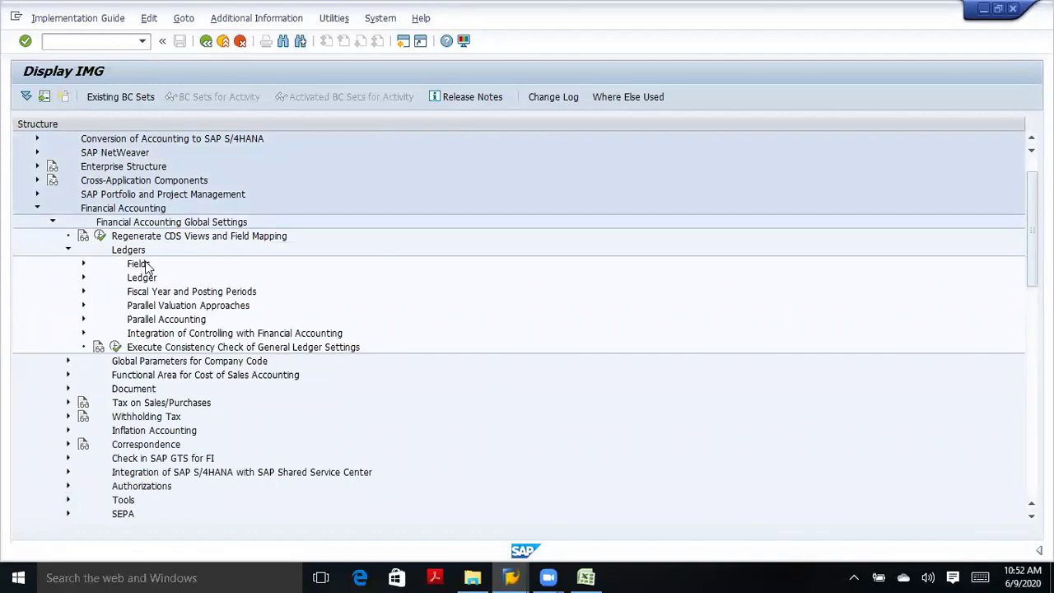
click(83, 264)
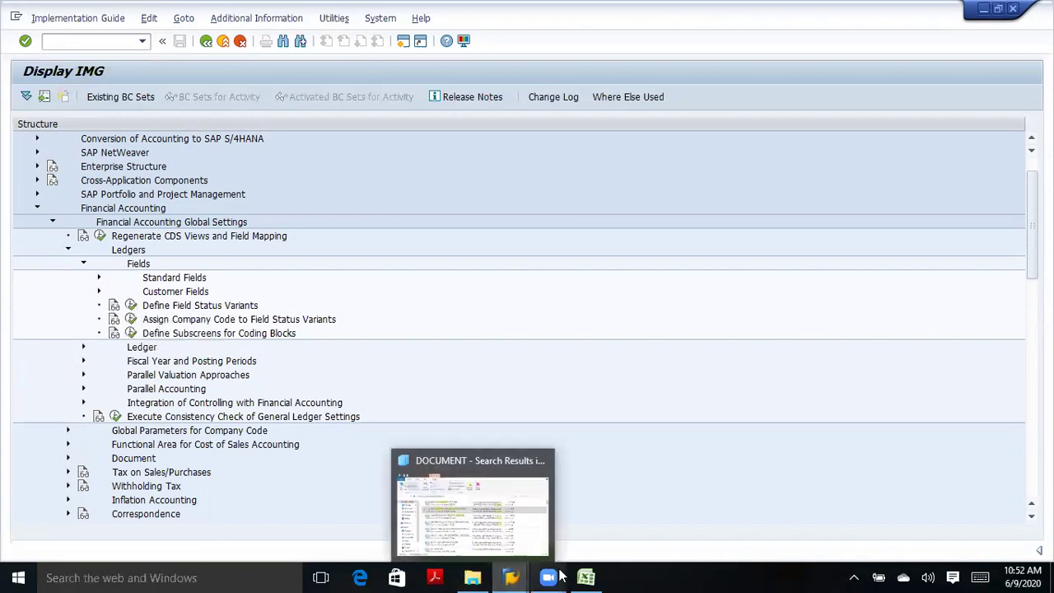
click(585, 577)
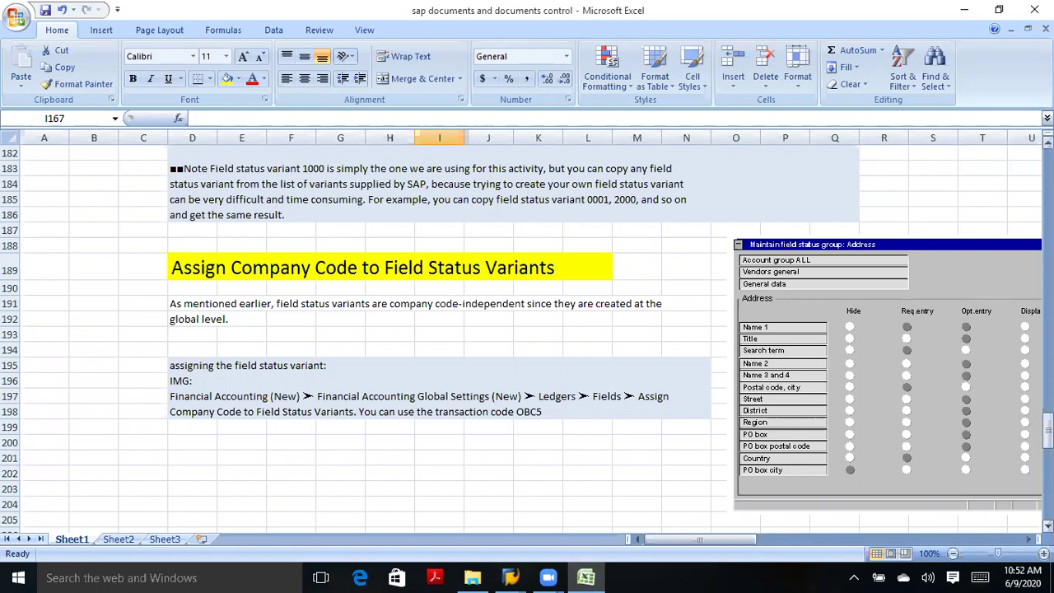
Enter spro in cell C179 beside the menu path.
scroll(527, 336, up, 1)
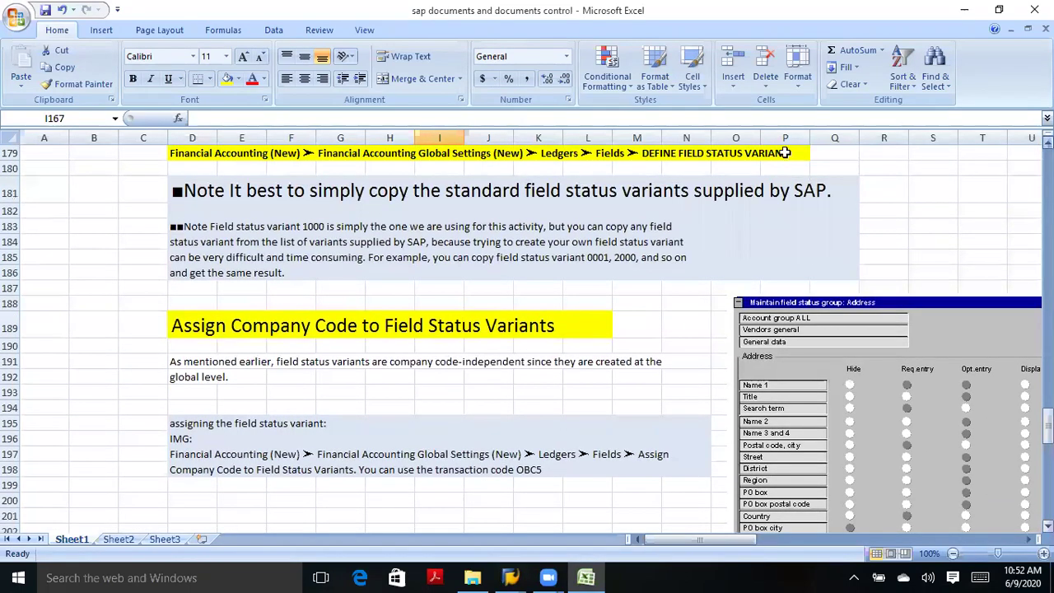
scroll(782, 154, up, 2)
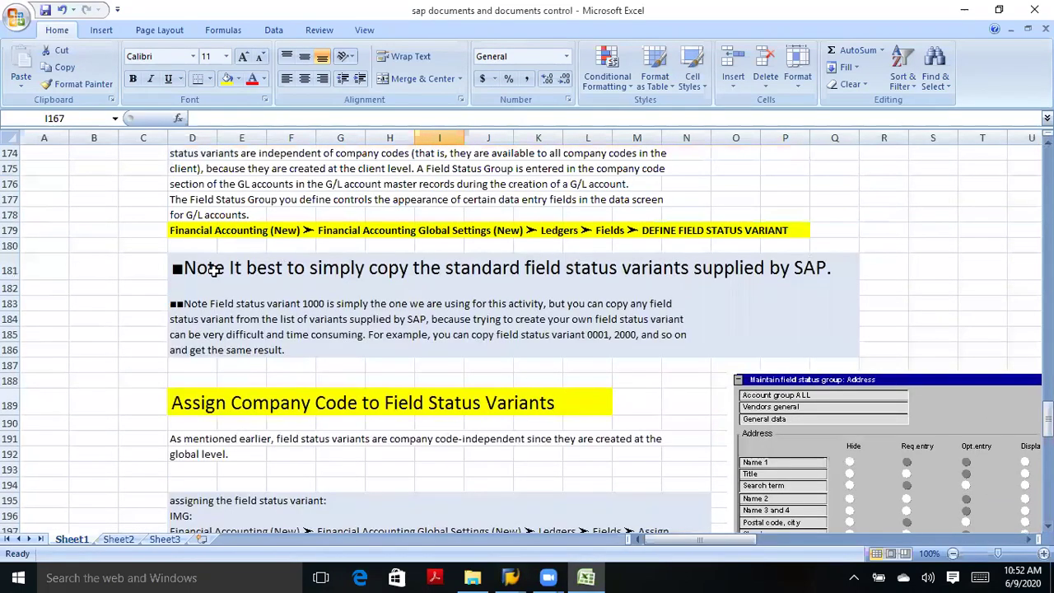
click(130, 230)
text(spro)
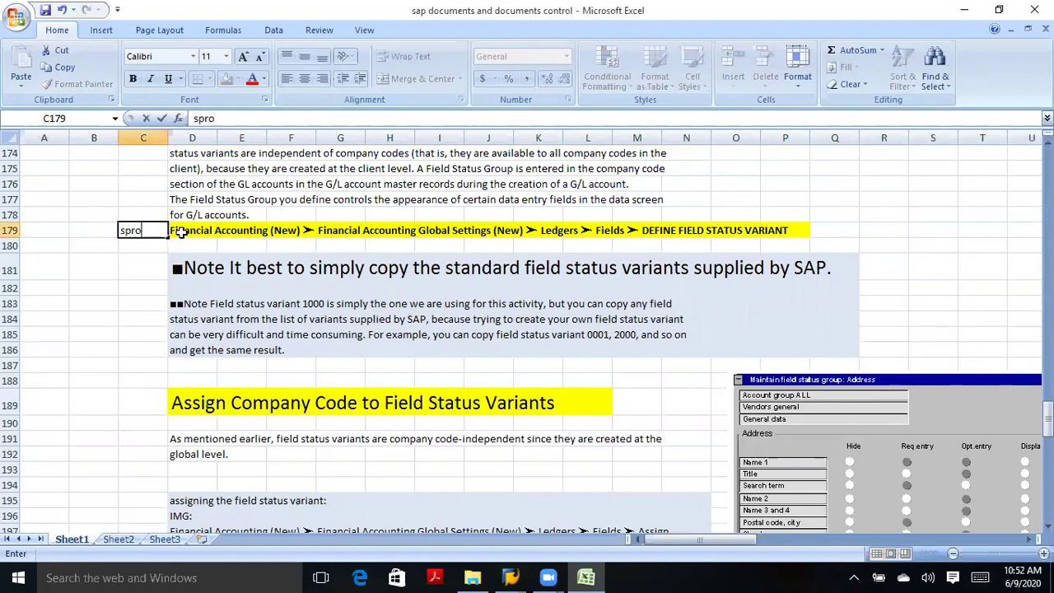
click(290, 231)
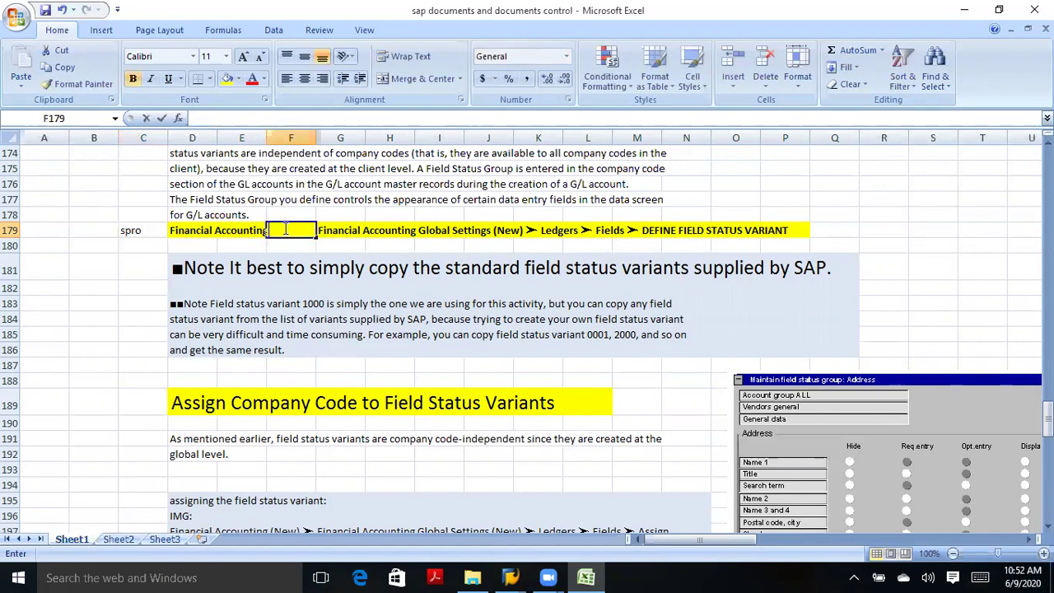
Remove the two '(New)' labels from the D179 menu path.
double_click(188, 232)
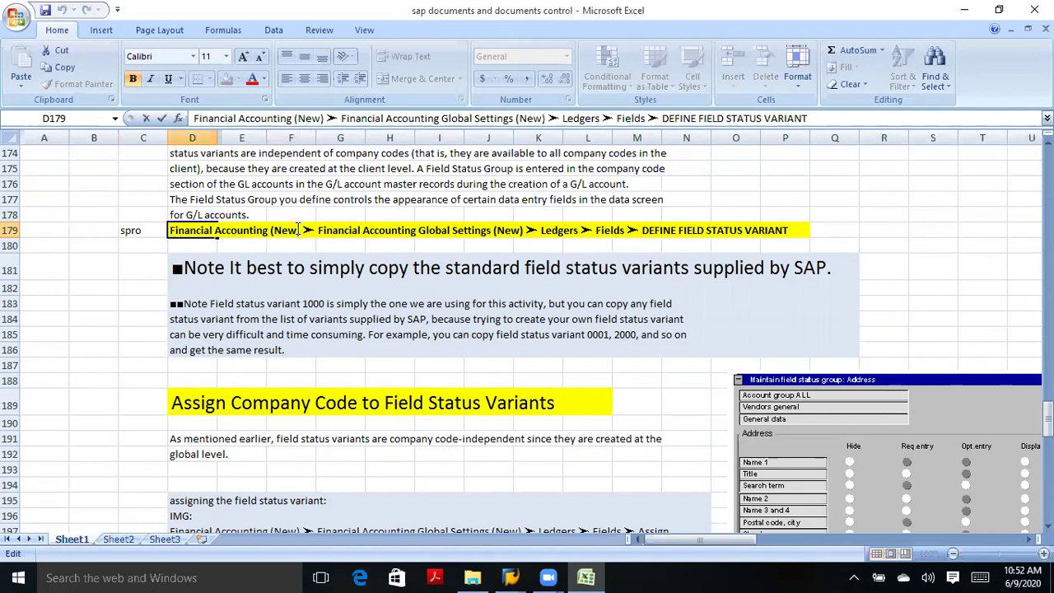
key(BackSpace)
key(BackSpace)
key(BackSpace)
key(BackSpace)
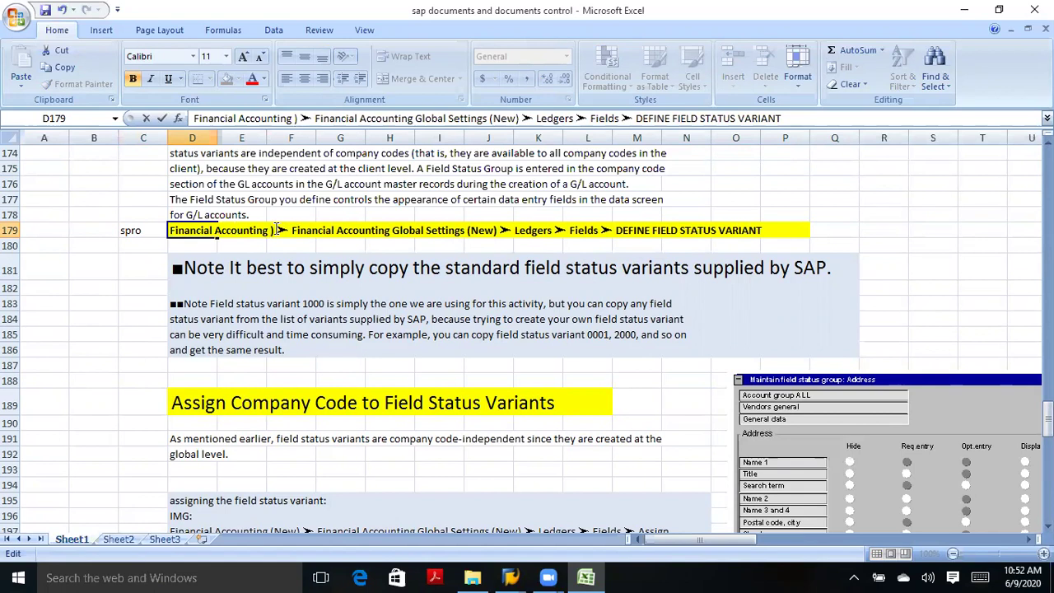
key(Delete)
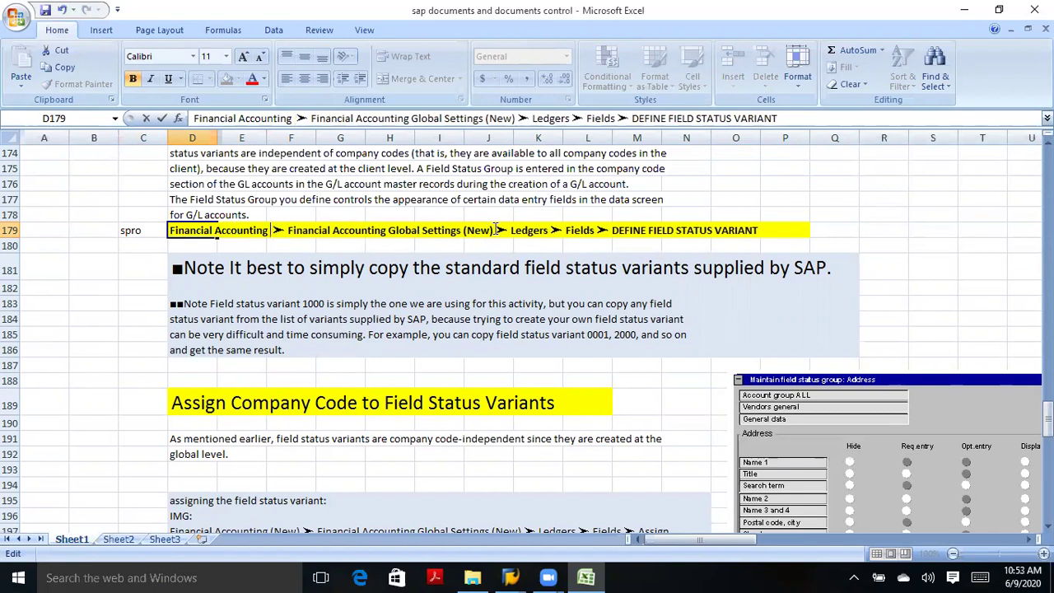
key(BackSpace)
key(BackSpace)
key(BackSpace)
key(BackSpace)
key(BackSpace)
key(BackSpace)
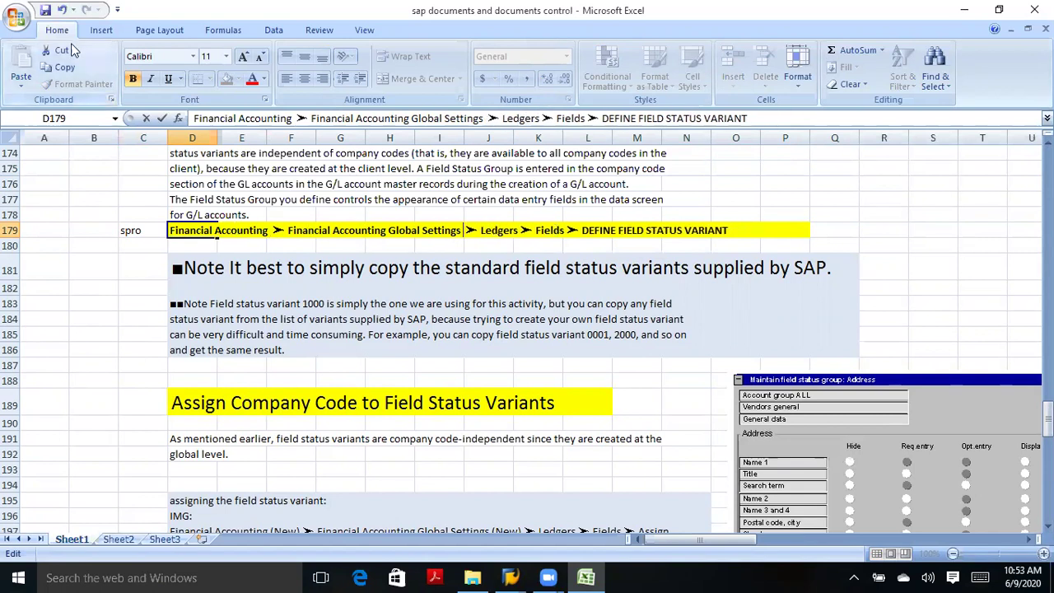
click(45, 12)
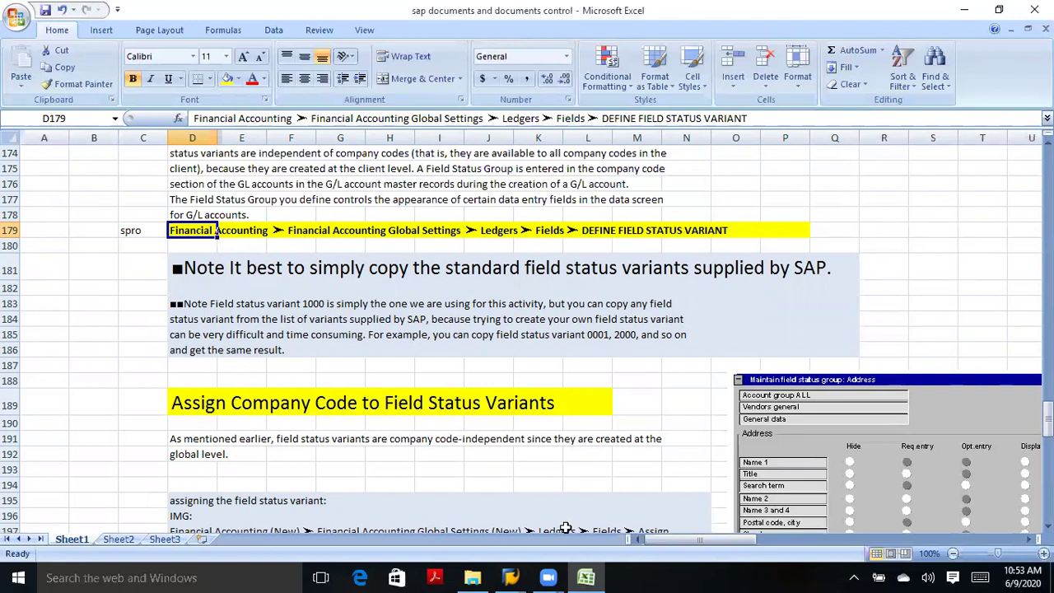
Run Define Field Status Variants from the Ledgers > Fields branch of the IMG tree.
mouse_move(510, 576)
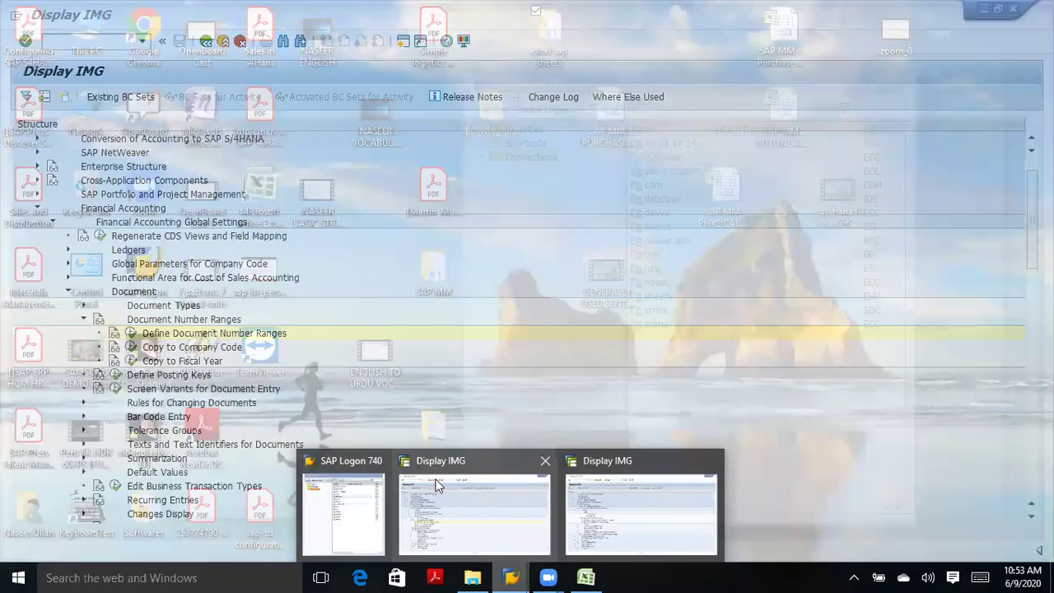
click(437, 484)
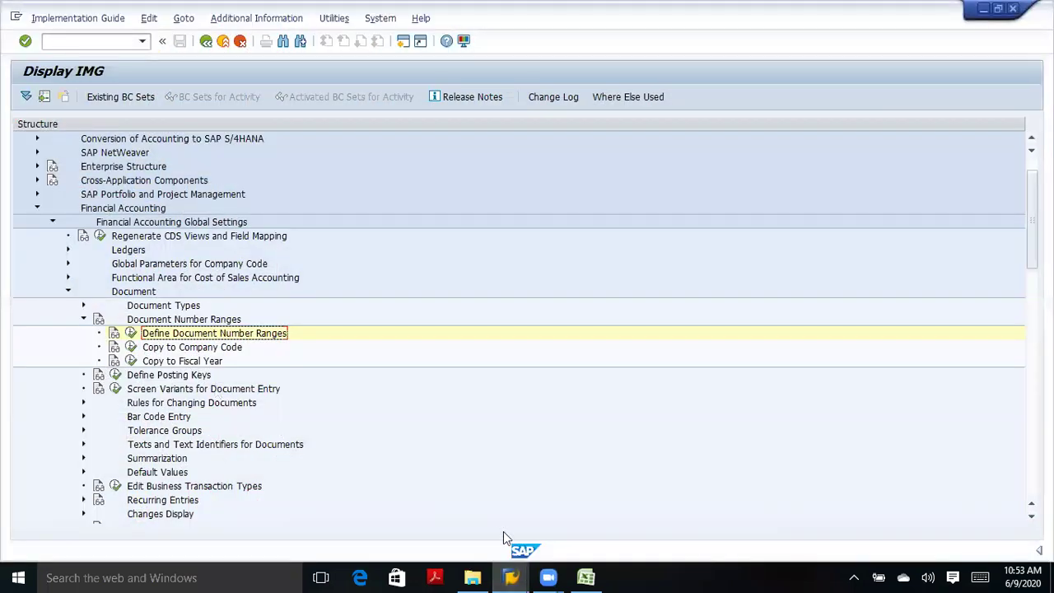
mouse_move(511, 576)
click(616, 528)
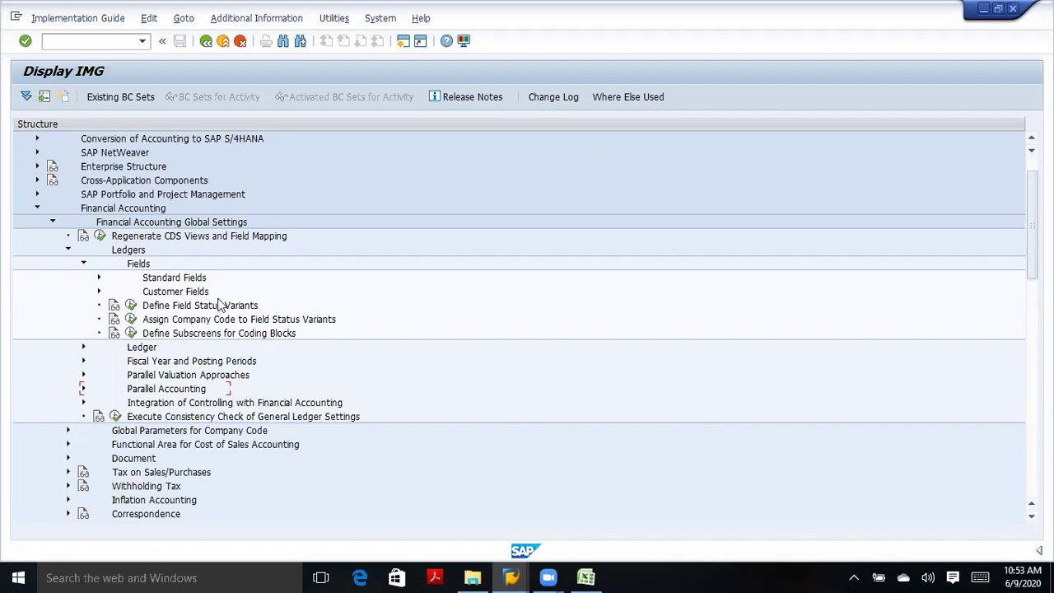
click(131, 306)
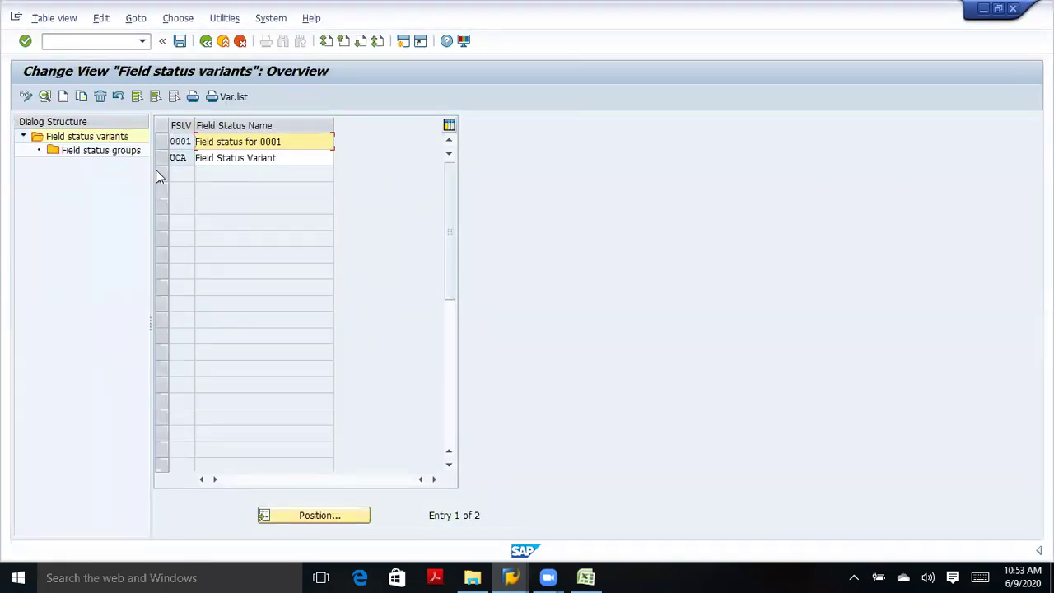
Copy variant 0001 as new key TATA named 'Field status for tata'.
click(163, 141)
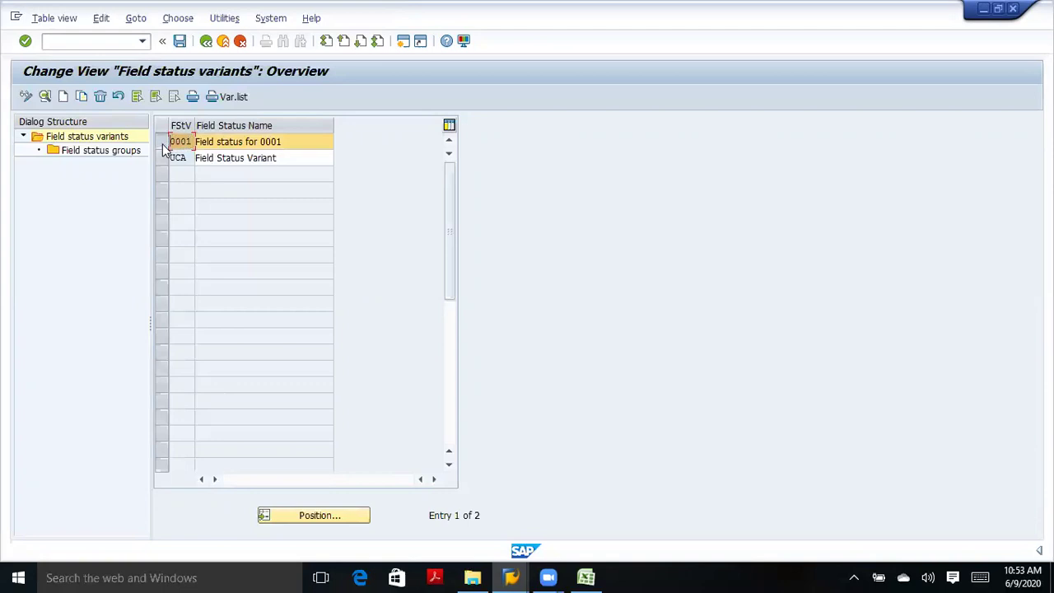
click(82, 99)
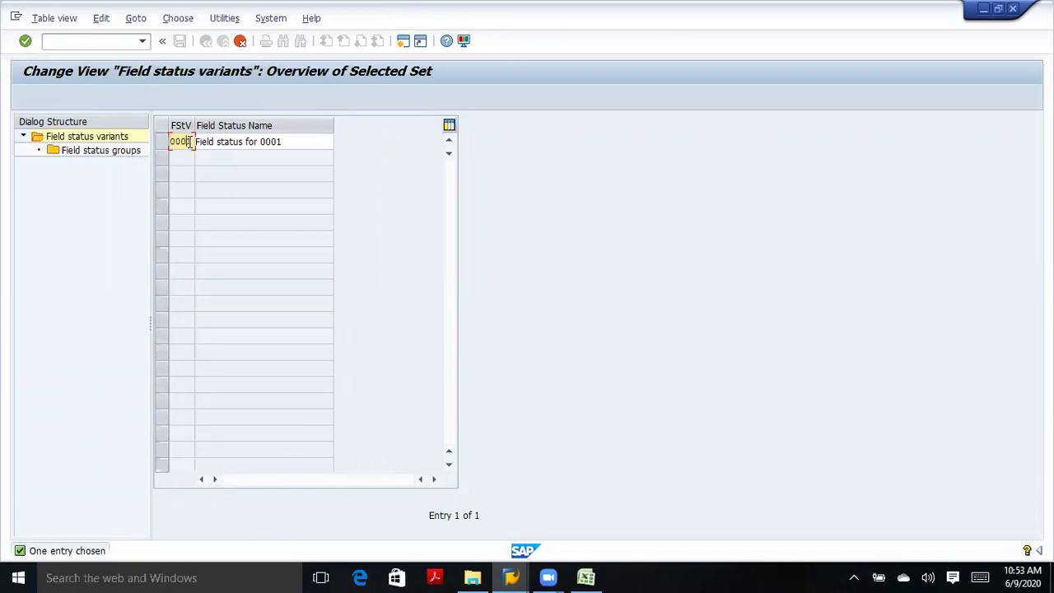
key(BackSpace)
key(BackSpace)
text(ataca)
key(End)
click(290, 144)
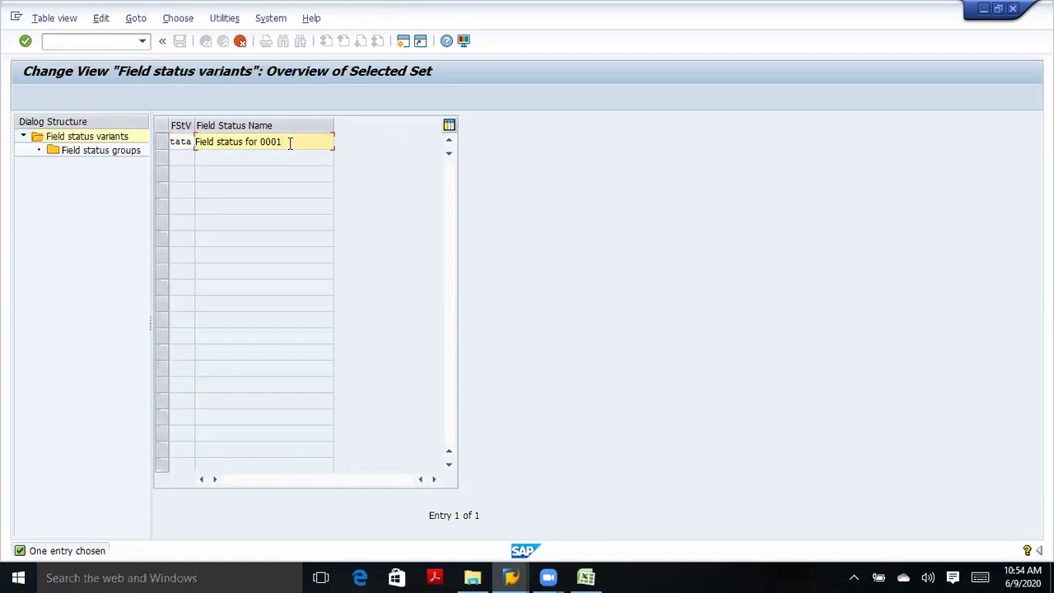
key(BackSpace)
key(BackSpace)
key(BackSpace)
key(BackSpace)
text(tata)
Confirm the copy with all dependent entries and acknowledge the 43 copied entries.
click(25, 41)
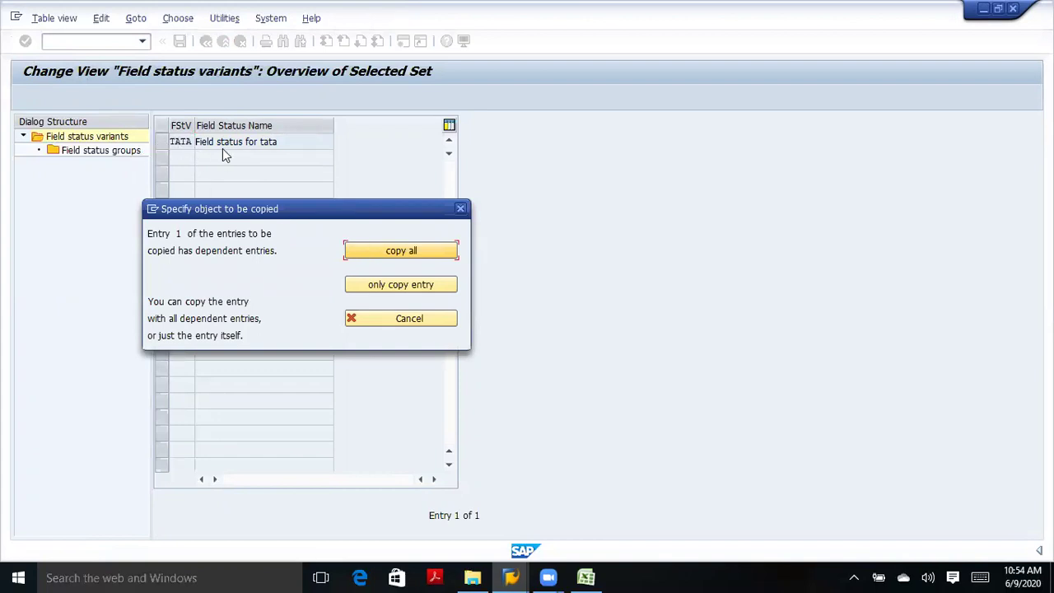
click(383, 249)
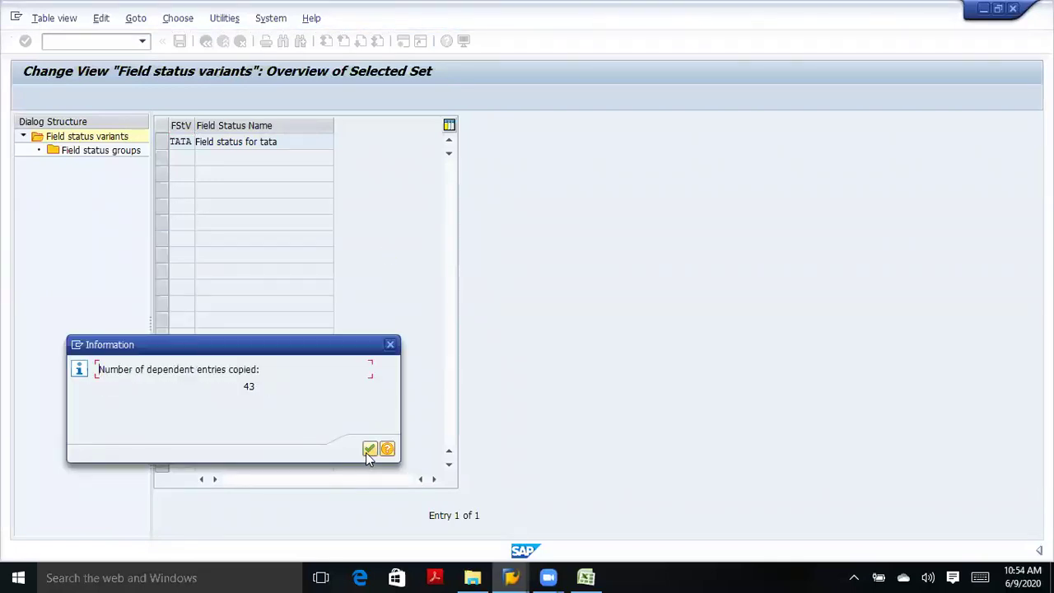
click(367, 450)
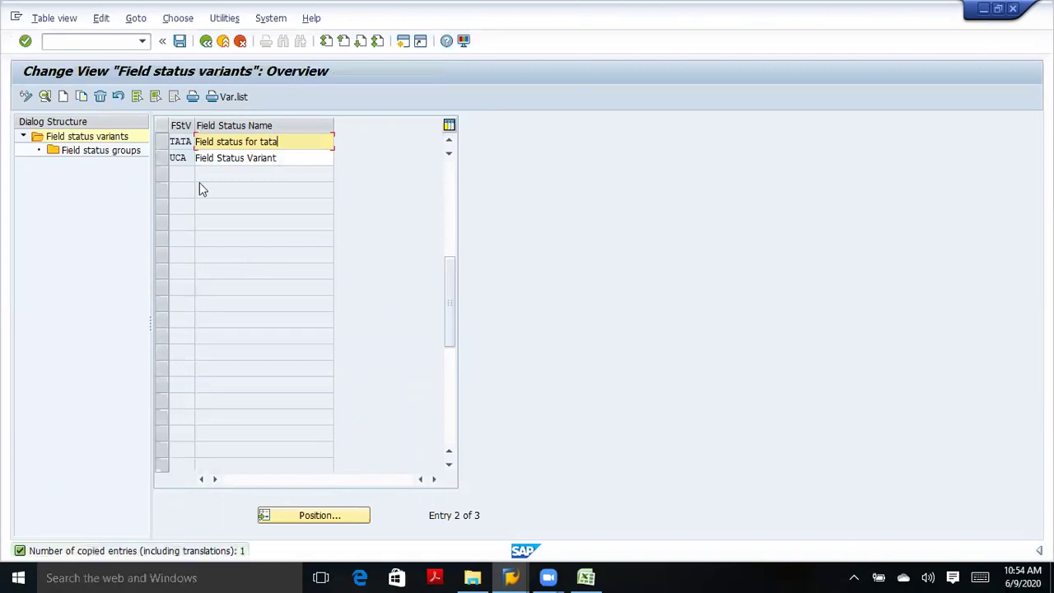
Open TATA's field status groups, listing 43 groups such as G004 Cost accounts.
click(163, 143)
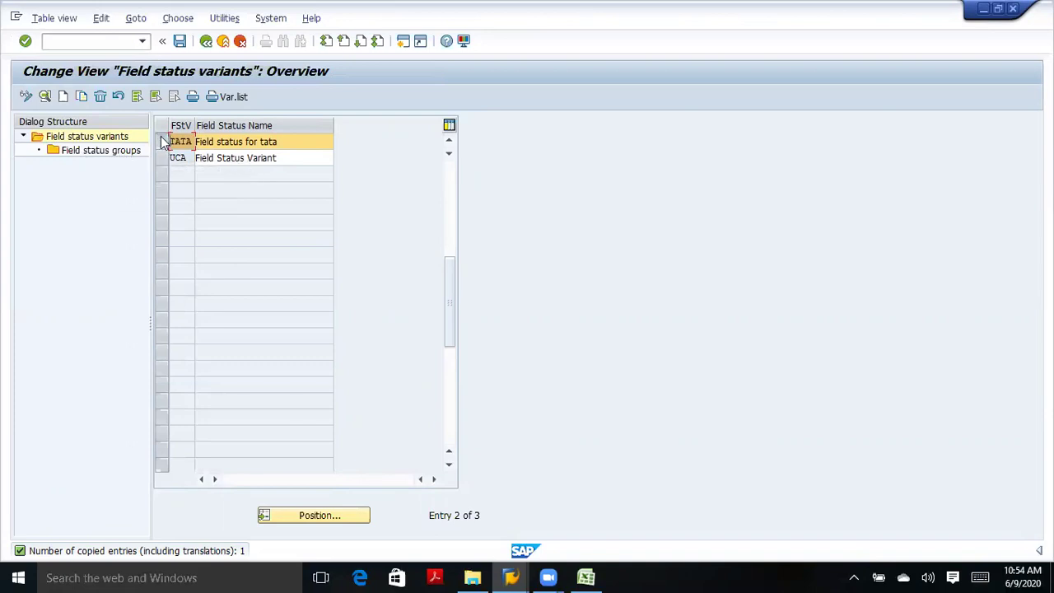
click(105, 139)
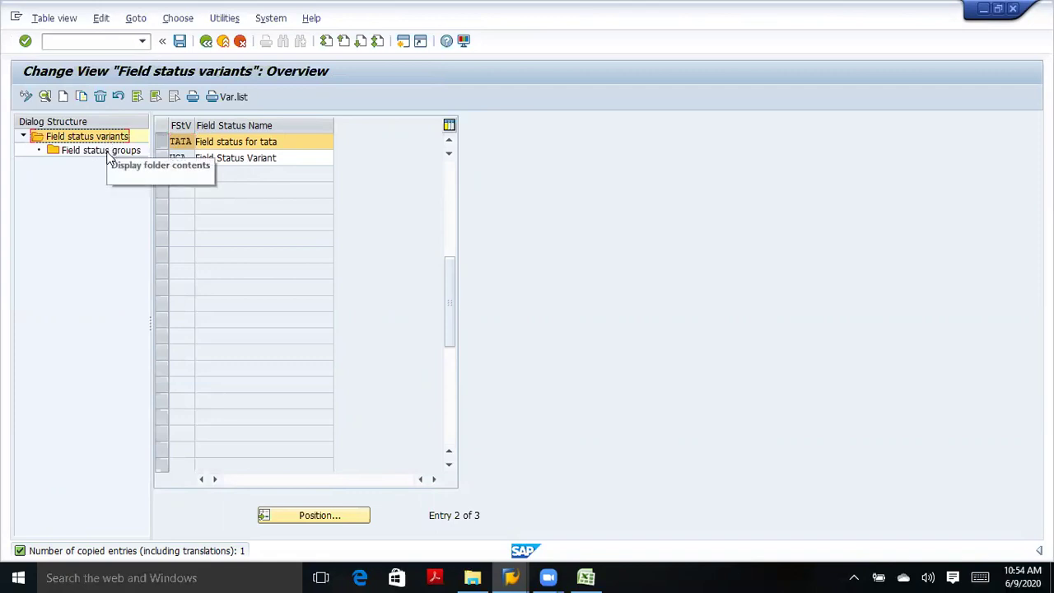
click(106, 151)
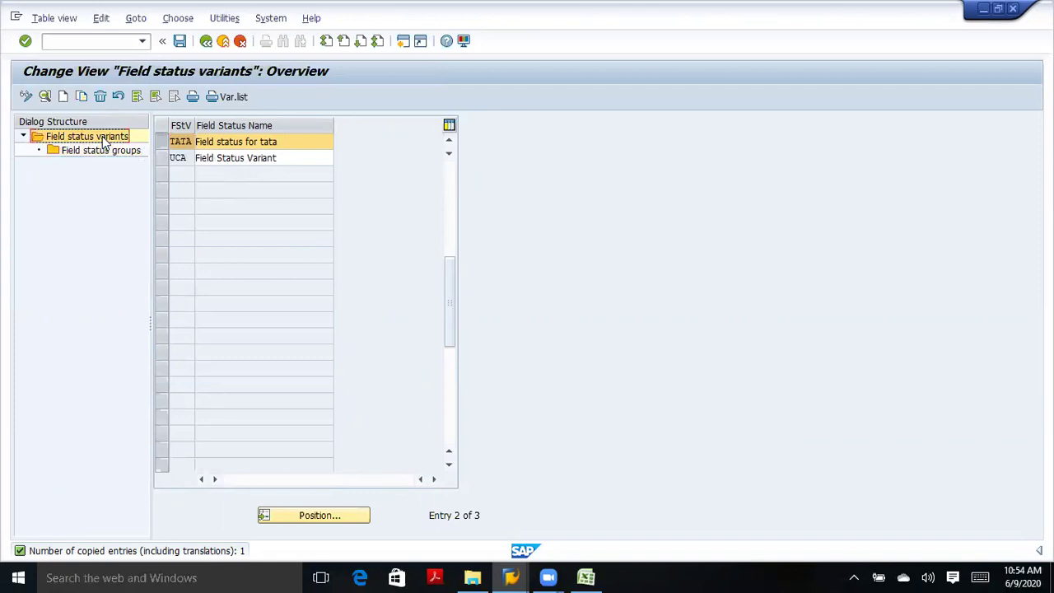
click(104, 156)
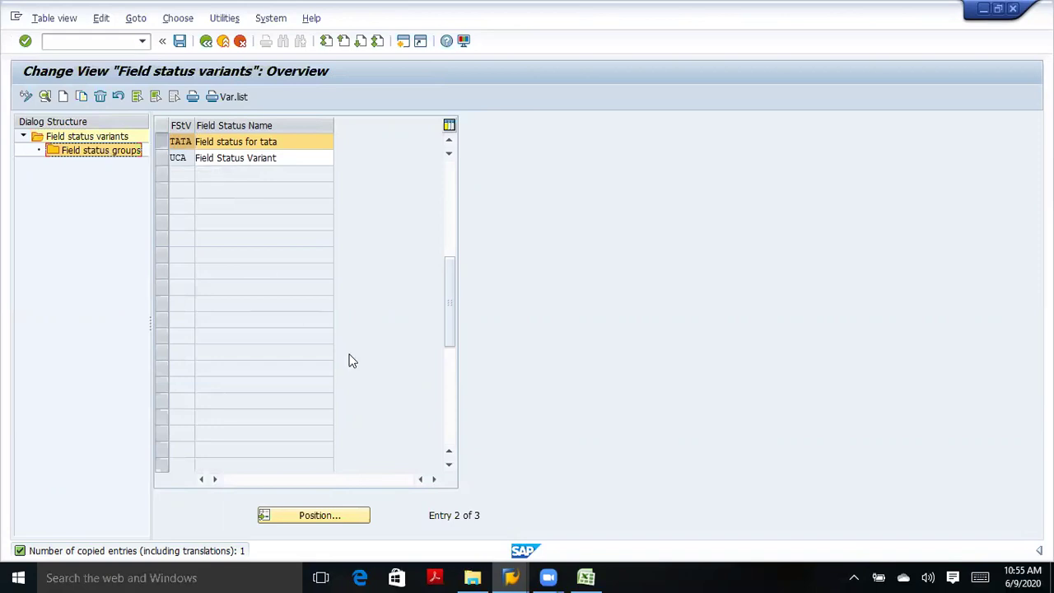
double_click(109, 150)
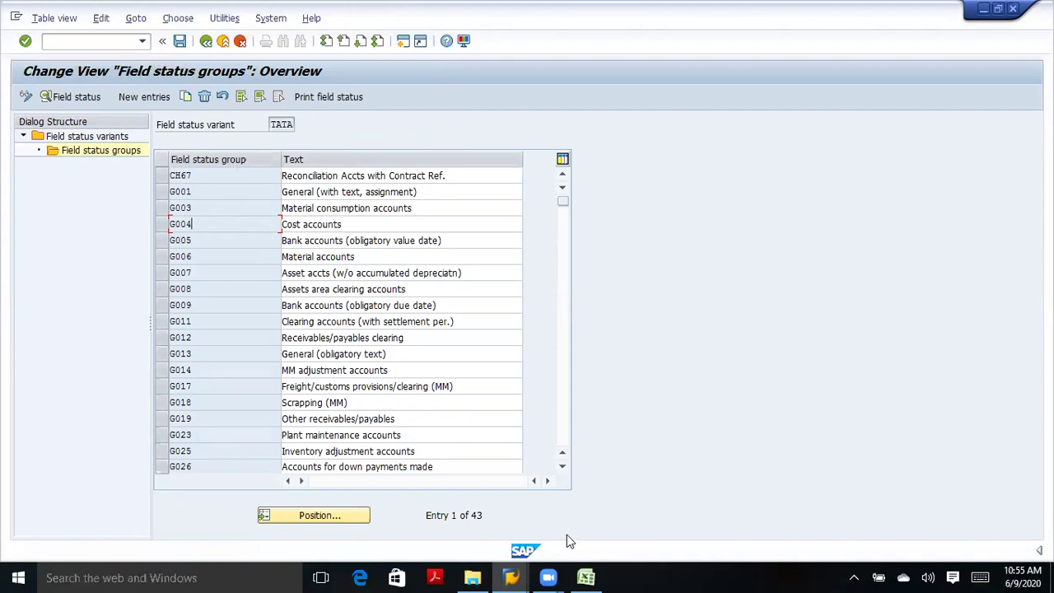
mouse_move(511, 577)
mouse_move(506, 543)
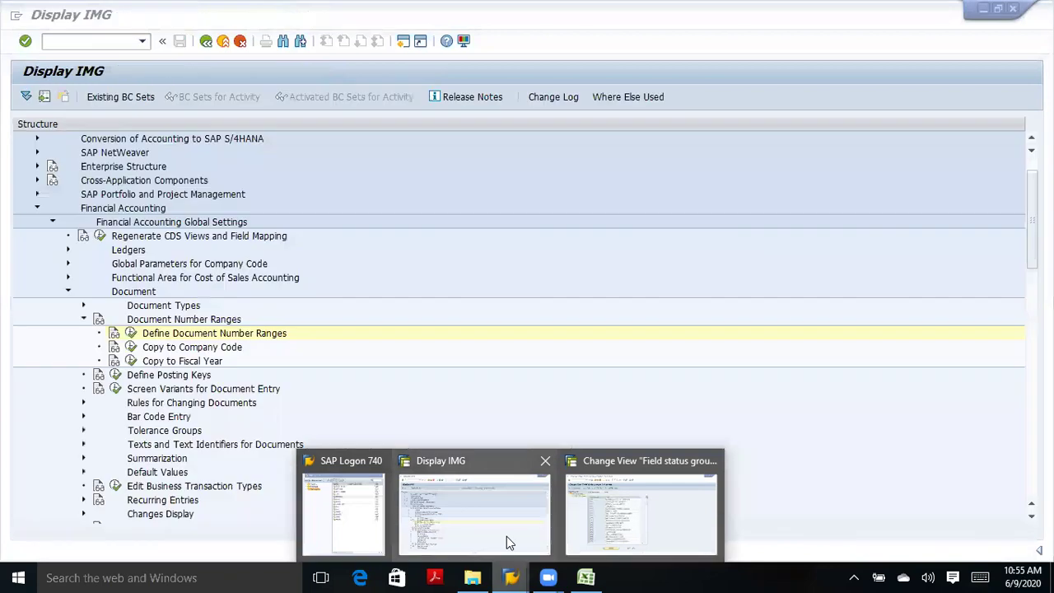
Start FS00 central editing for G/L account 301 in TATA and show its bank and interest settings.
click(205, 41)
click(206, 41)
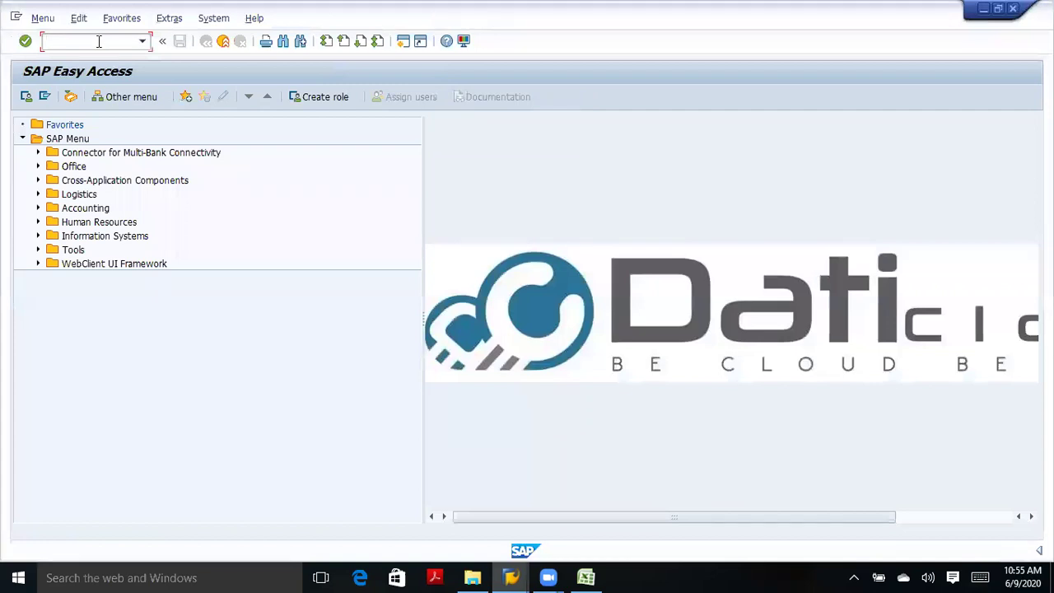
text(fs00)
key(Return)
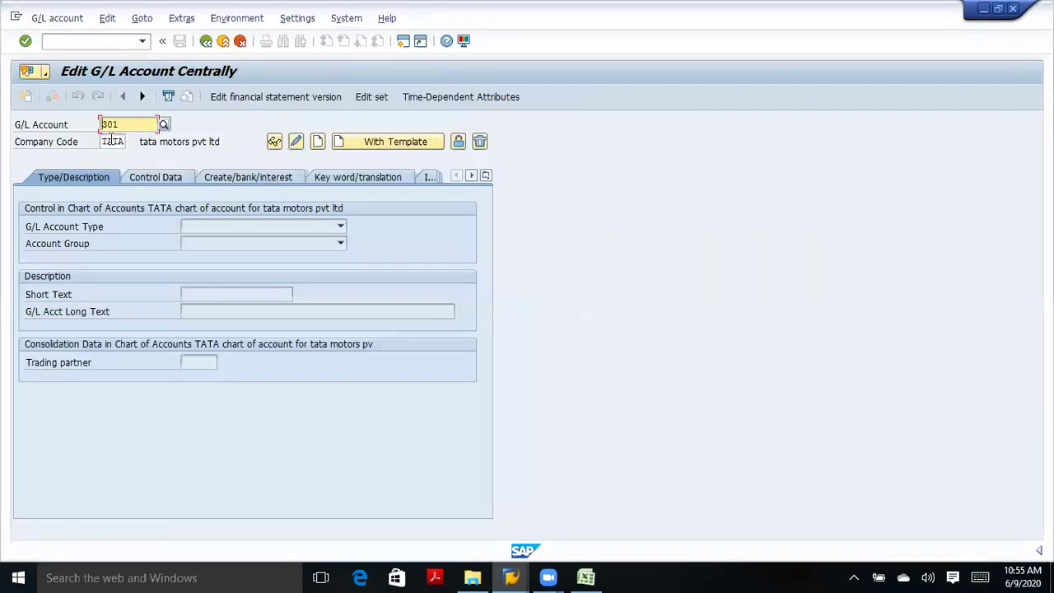
click(193, 228)
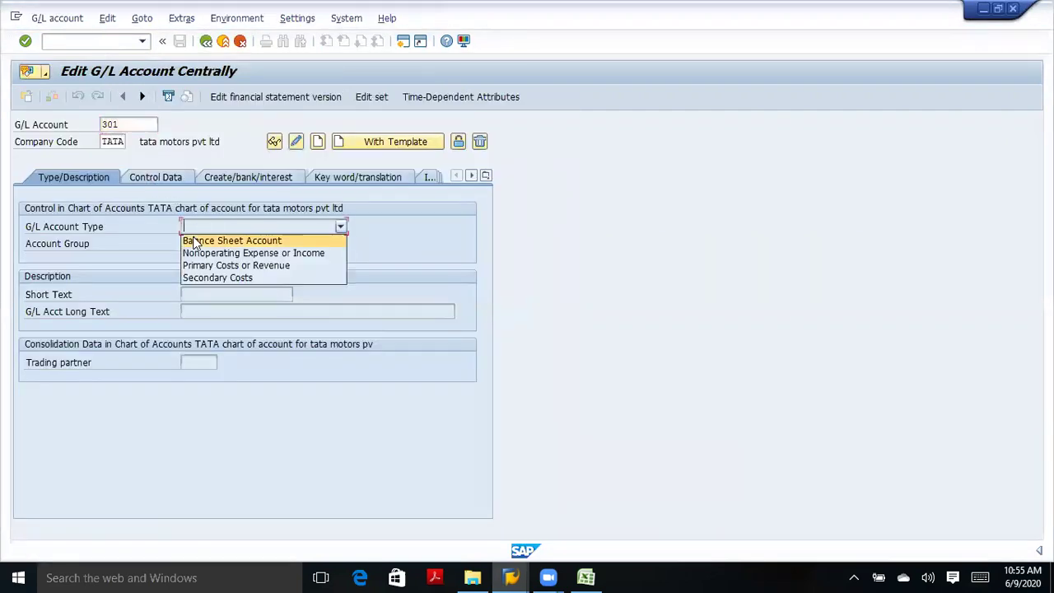
click(197, 307)
click(205, 294)
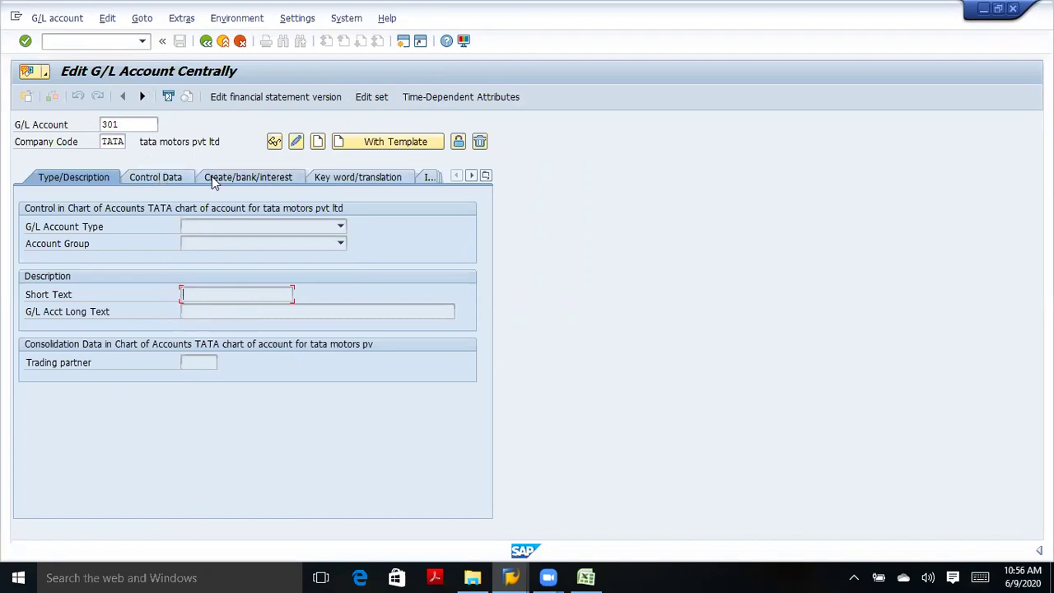
click(212, 177)
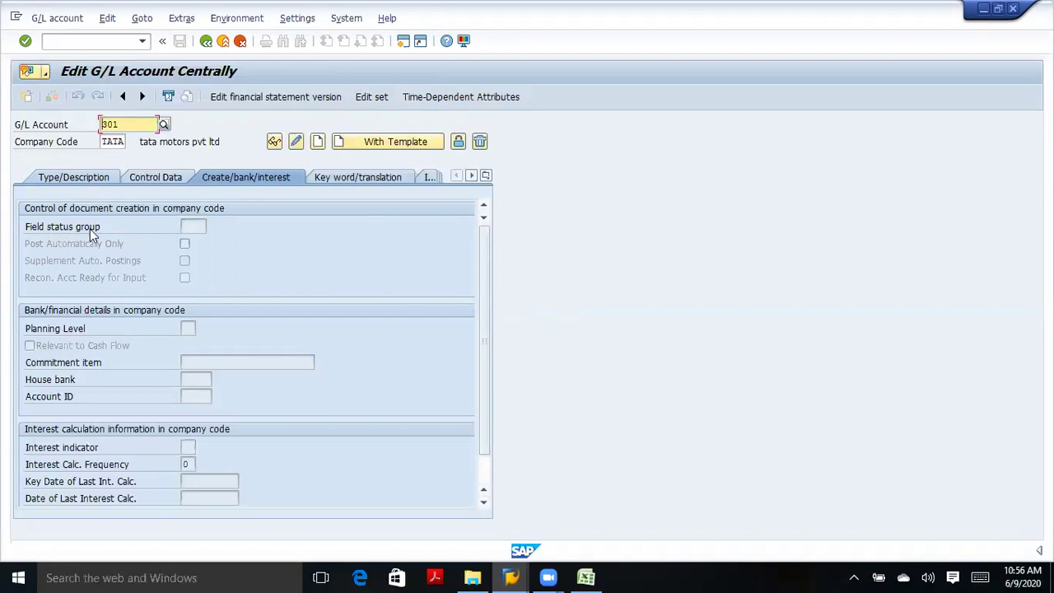
click(188, 228)
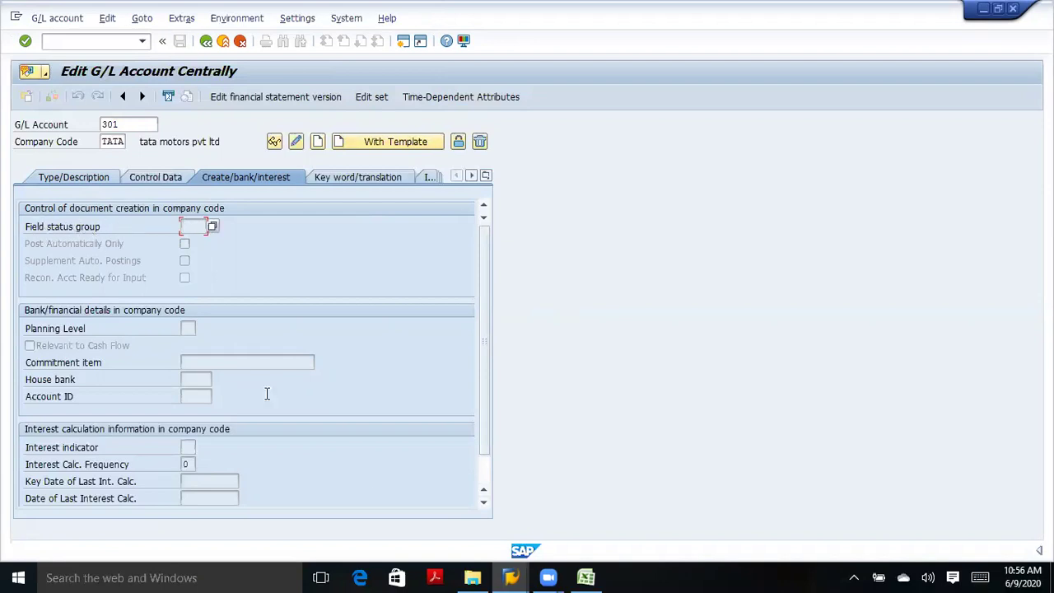
Compare the empty field status group entry with TATA's groups list, dismissing the undefined-group message.
mouse_move(512, 577)
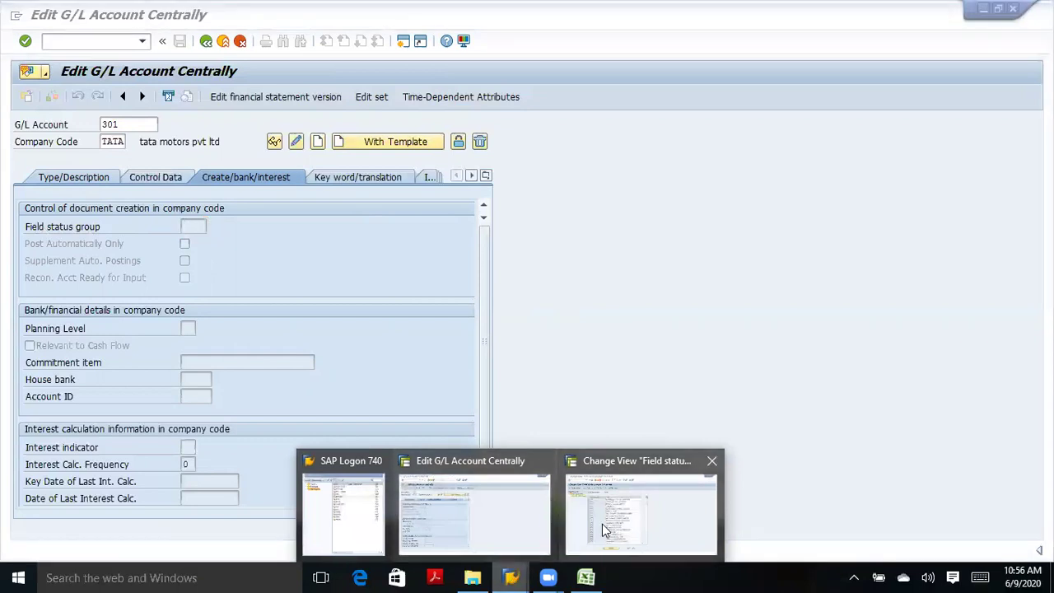
click(602, 523)
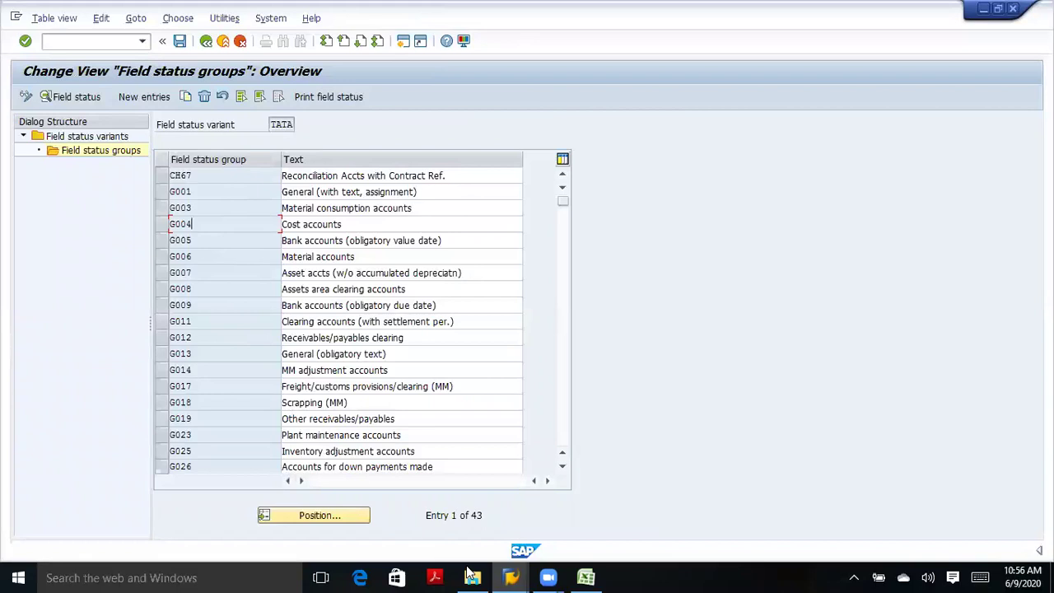
mouse_move(510, 576)
mouse_move(543, 515)
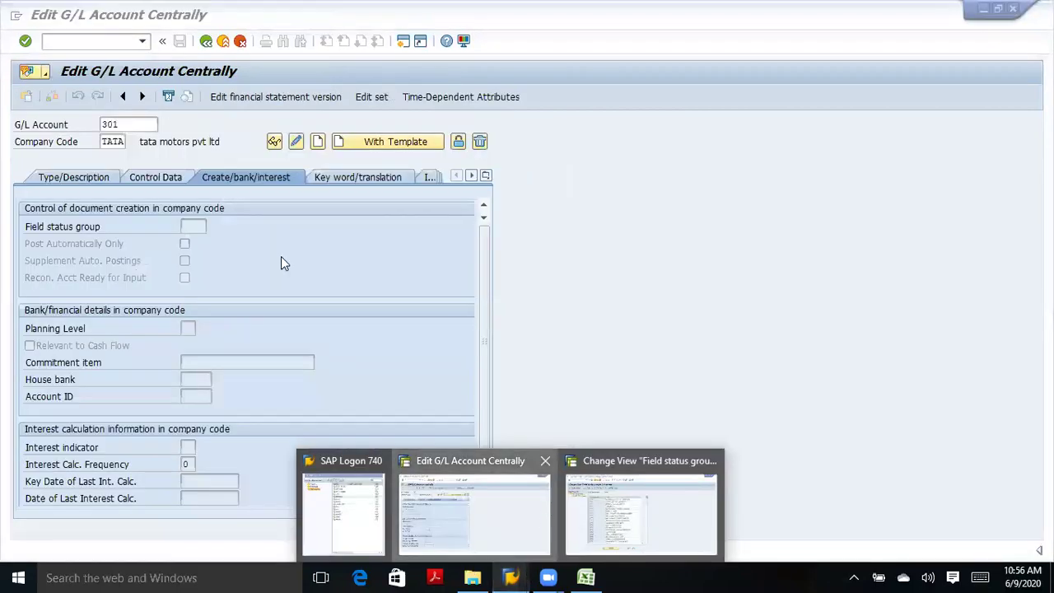
double_click(189, 224)
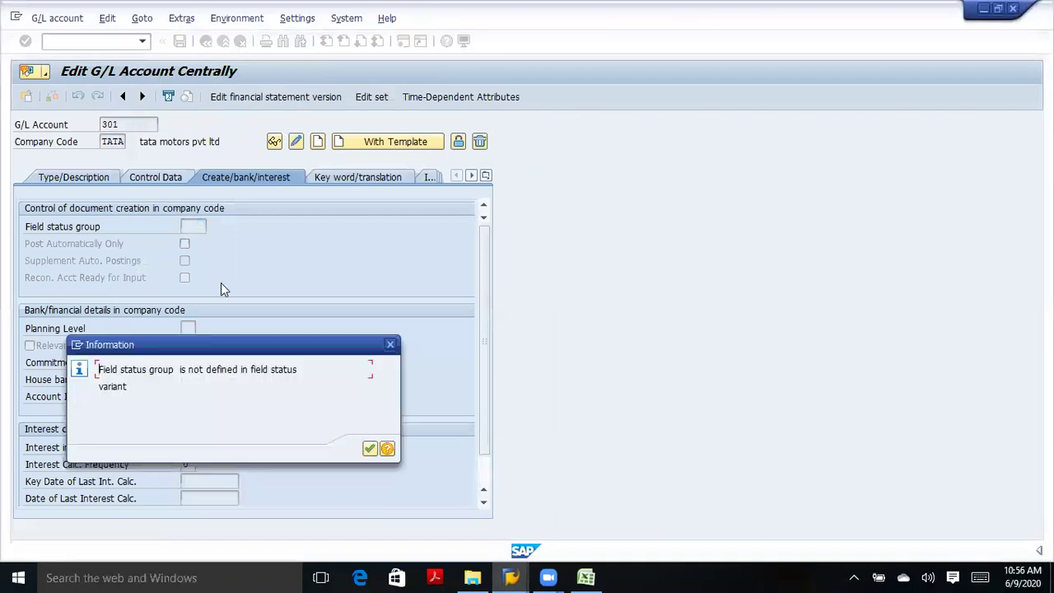
click(391, 344)
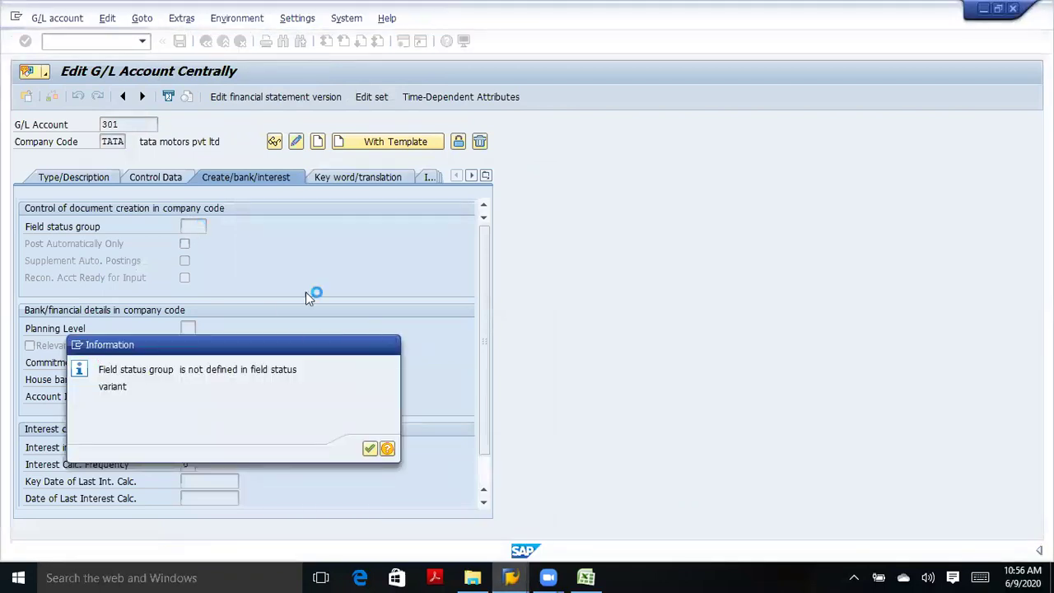
click(195, 227)
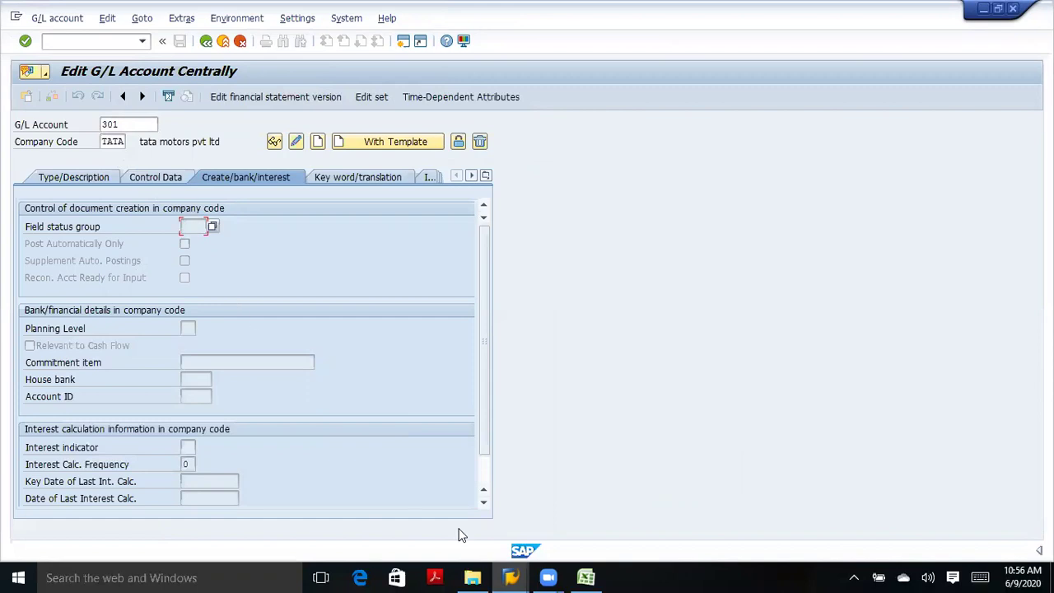
mouse_move(510, 577)
mouse_move(631, 508)
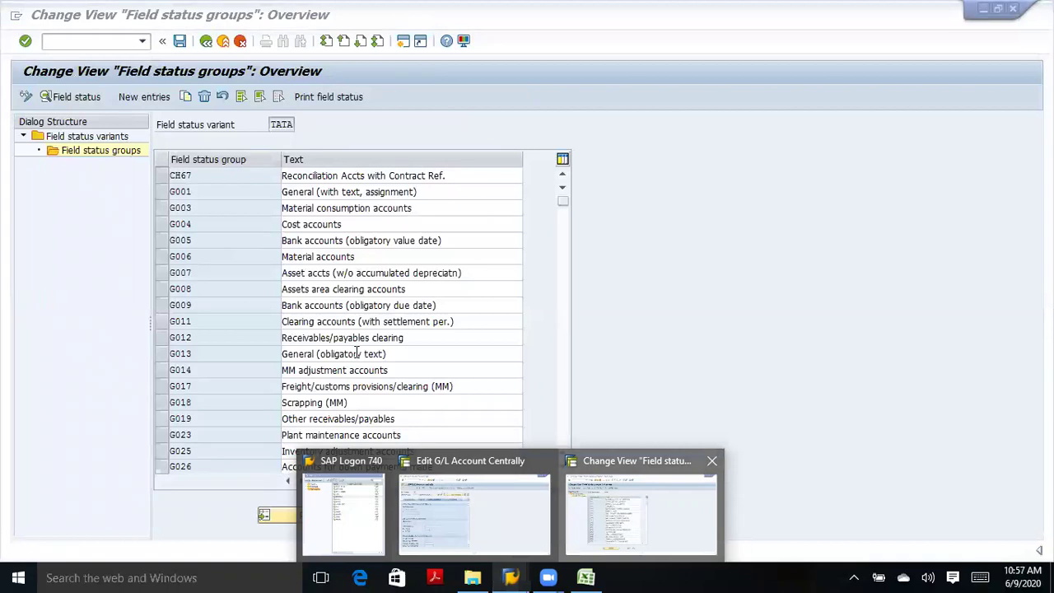
Open the General data field settings of group G004 Cost accounts in variant TATA.
click(195, 222)
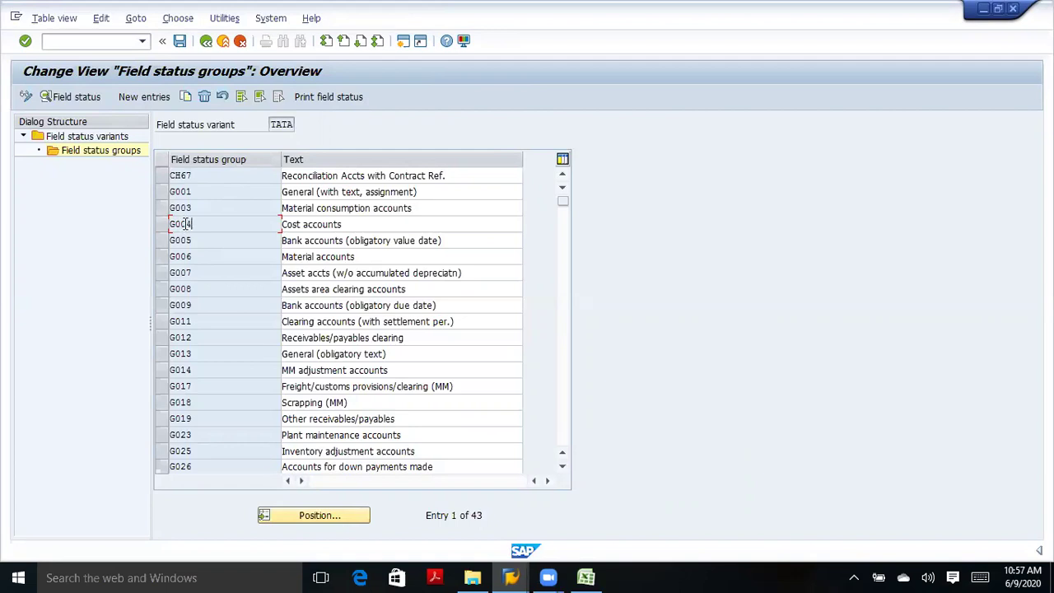
double_click(184, 223)
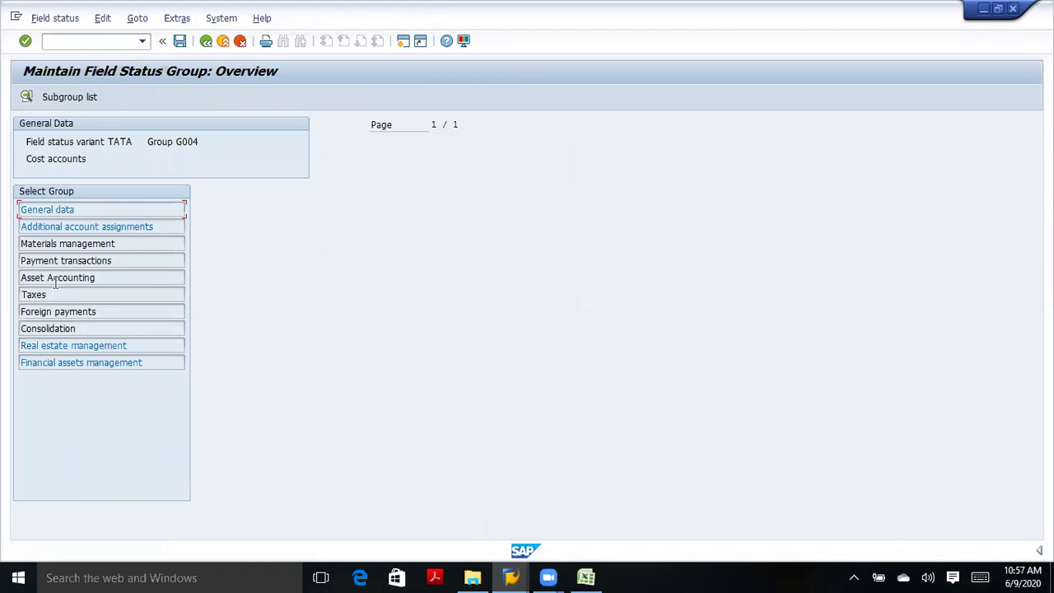
click(56, 211)
double_click(52, 211)
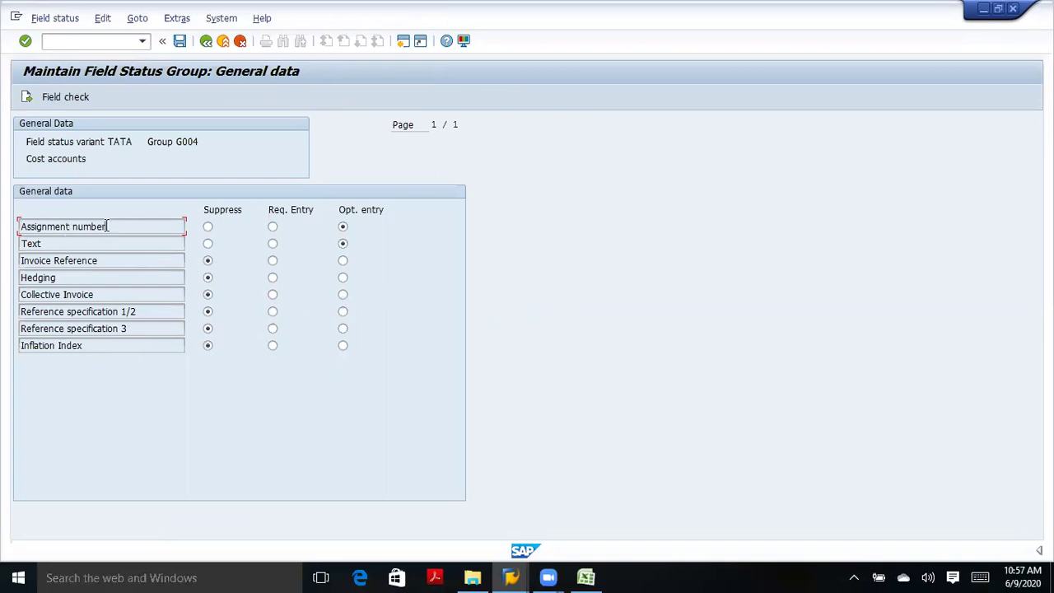
Switch Assignment number to required entry, then back to optional entry.
click(273, 227)
click(116, 227)
click(343, 230)
click(154, 225)
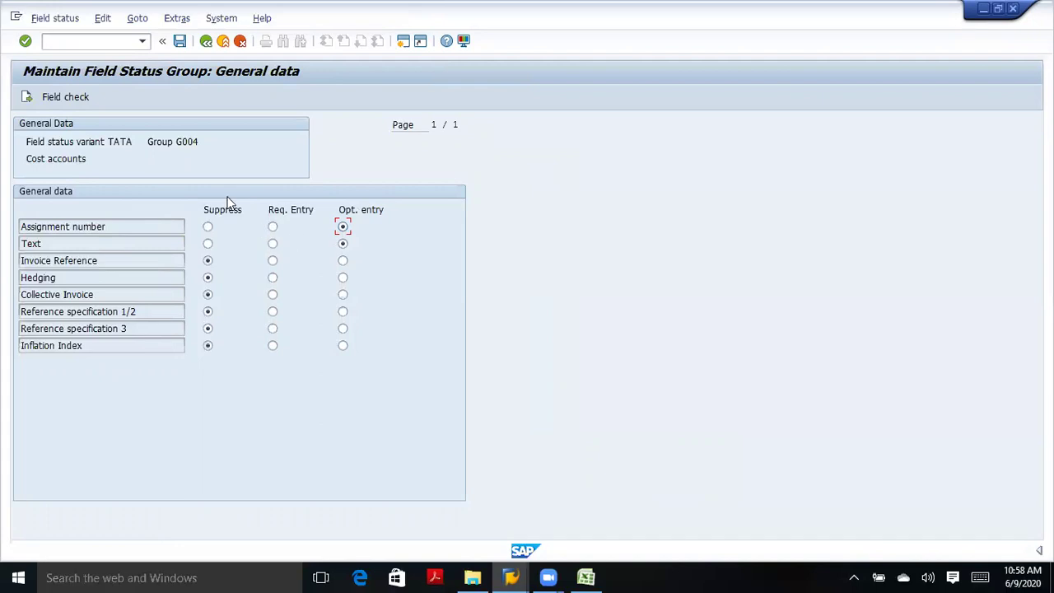
Back out of field status group maintenance and save the TATA variant changes on exit.
click(208, 48)
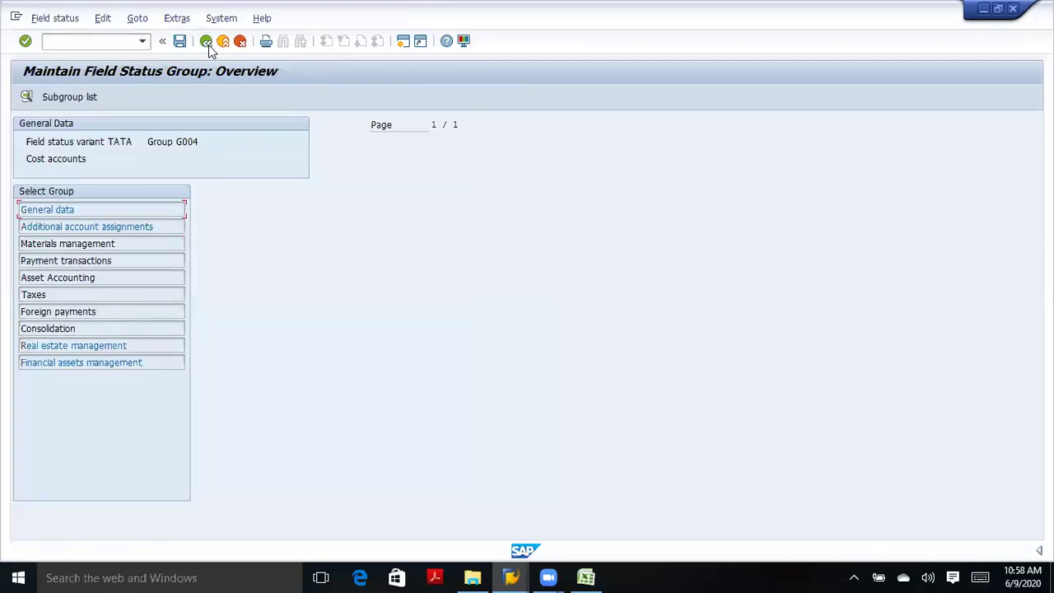
click(208, 48)
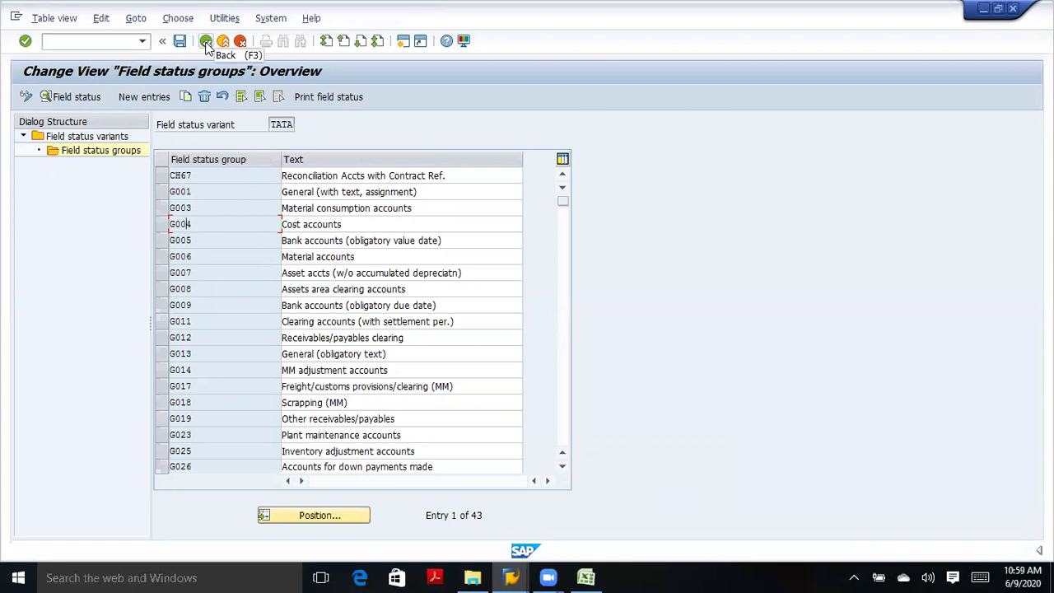
click(206, 42)
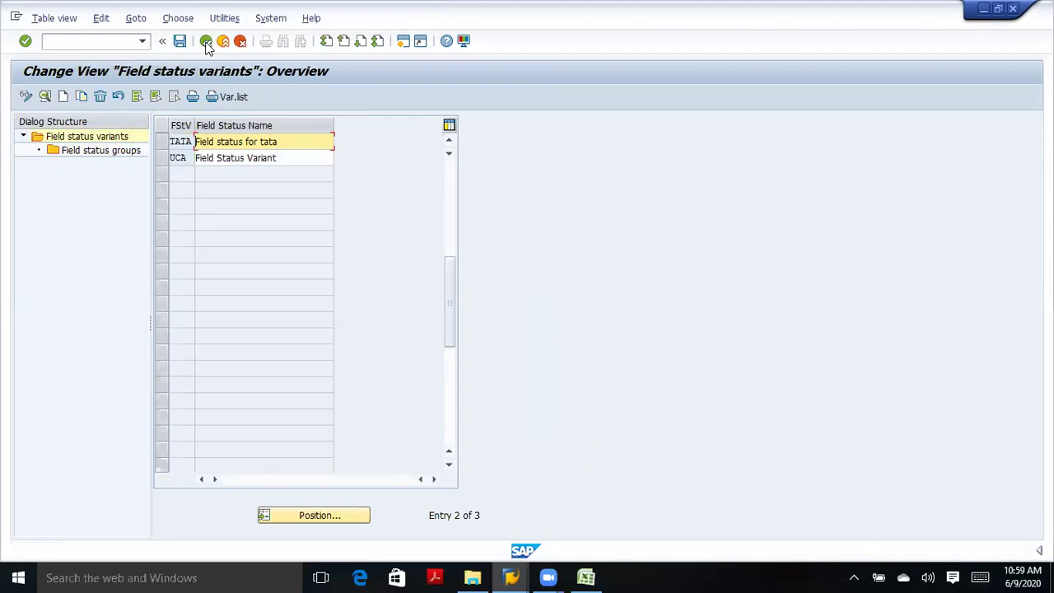
click(207, 46)
click(202, 281)
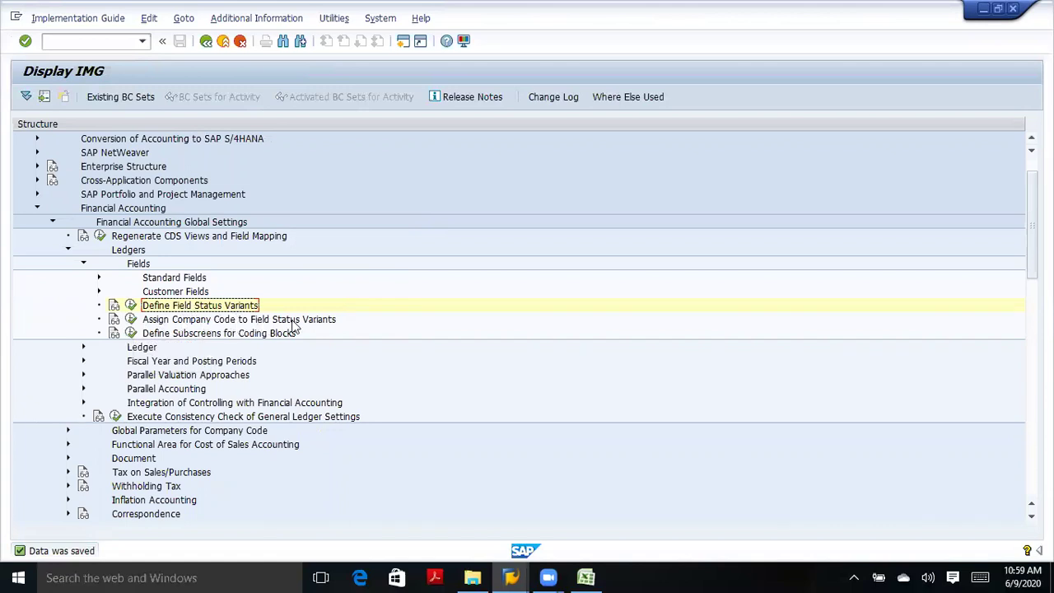
Open the company code to field status variant assignment and jump to company code TATA.
click(130, 320)
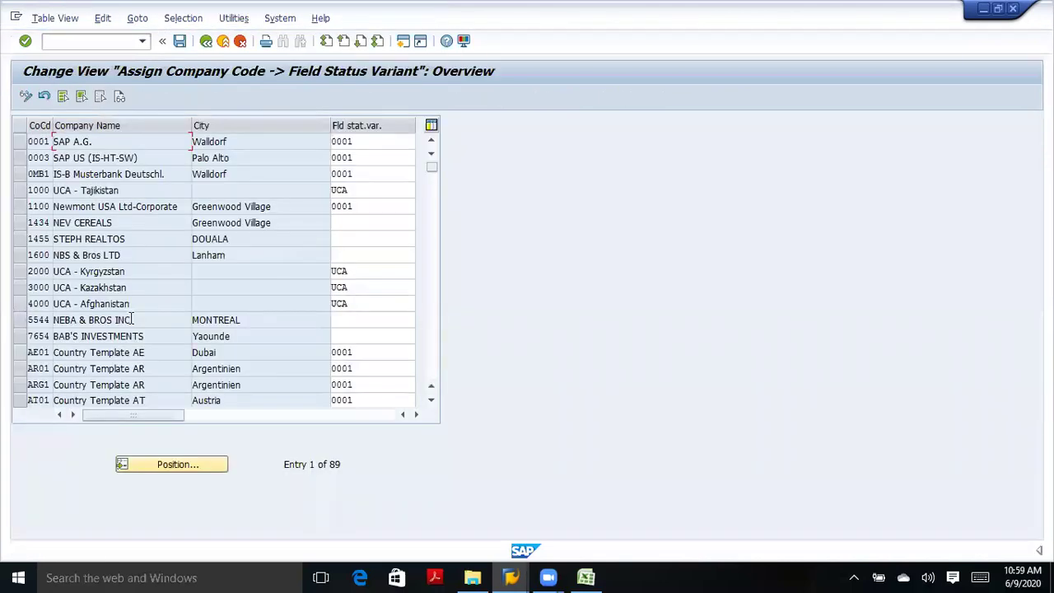
click(166, 466)
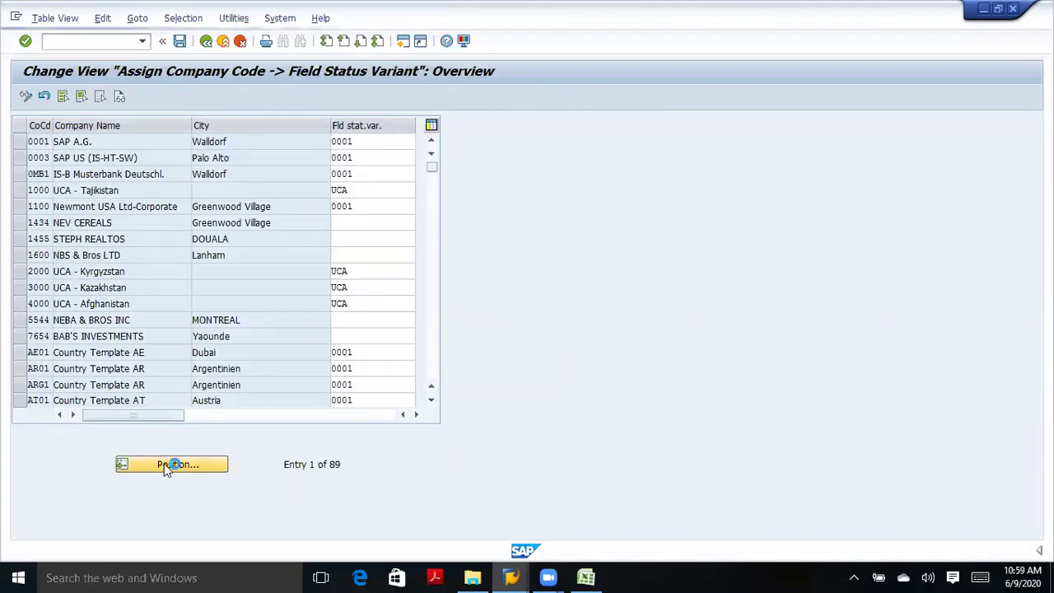
text(tata)
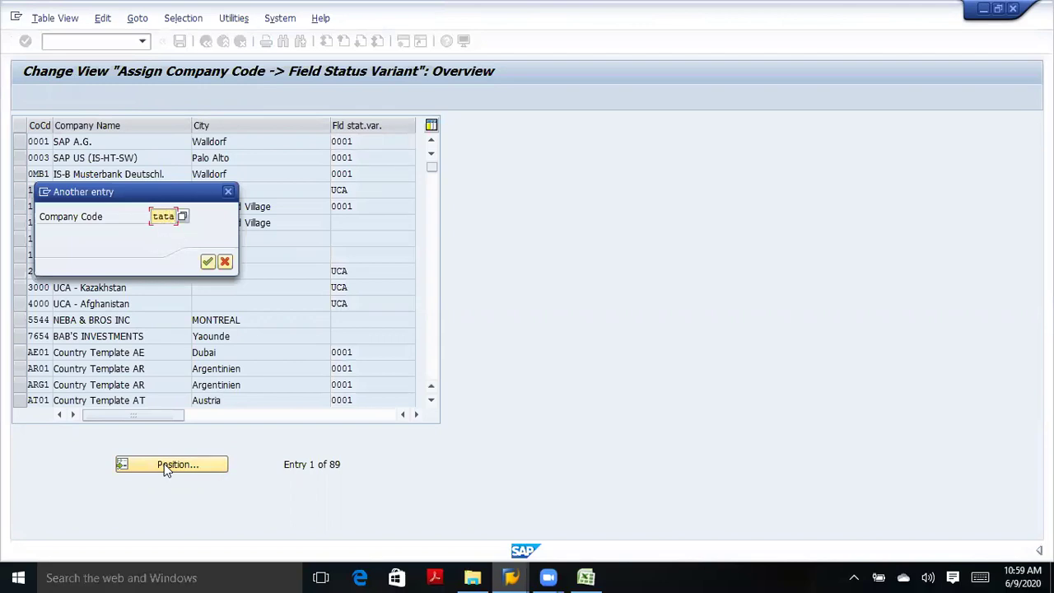
key(Return)
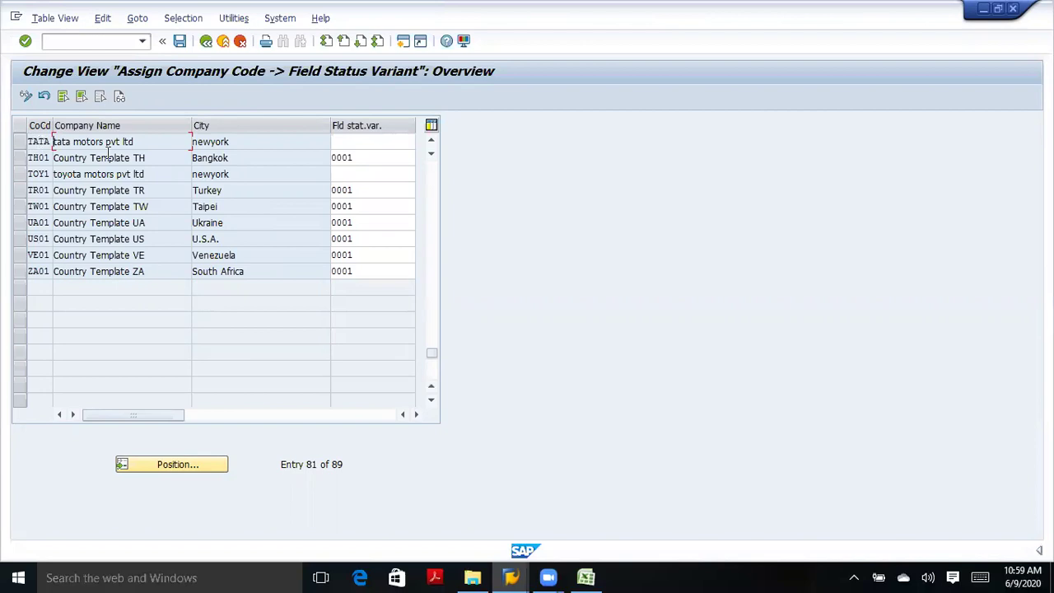
Assign field status variant TATA to company code TATA and save the assignment.
click(359, 140)
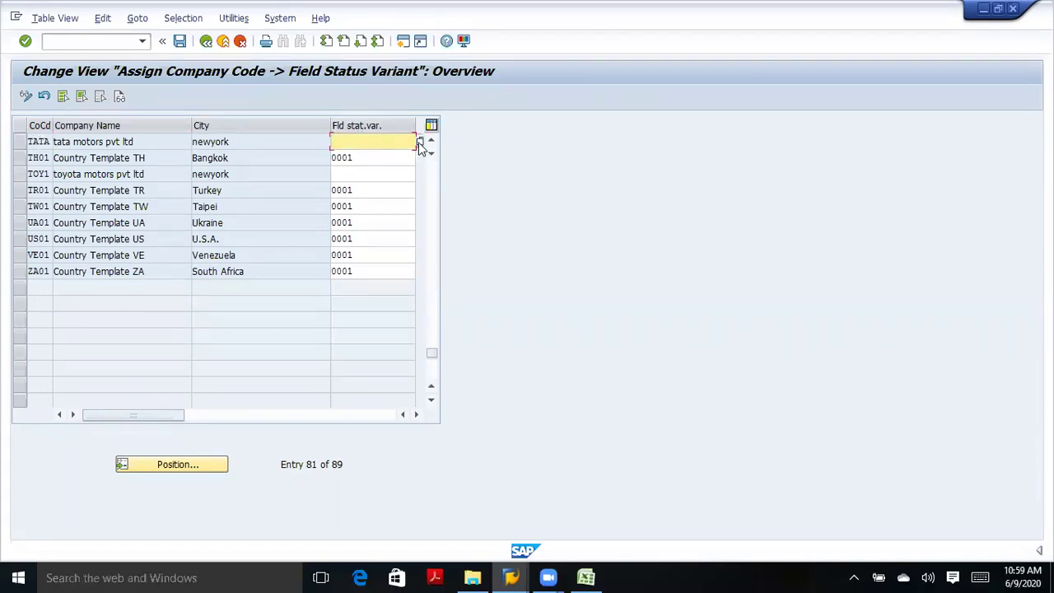
click(420, 145)
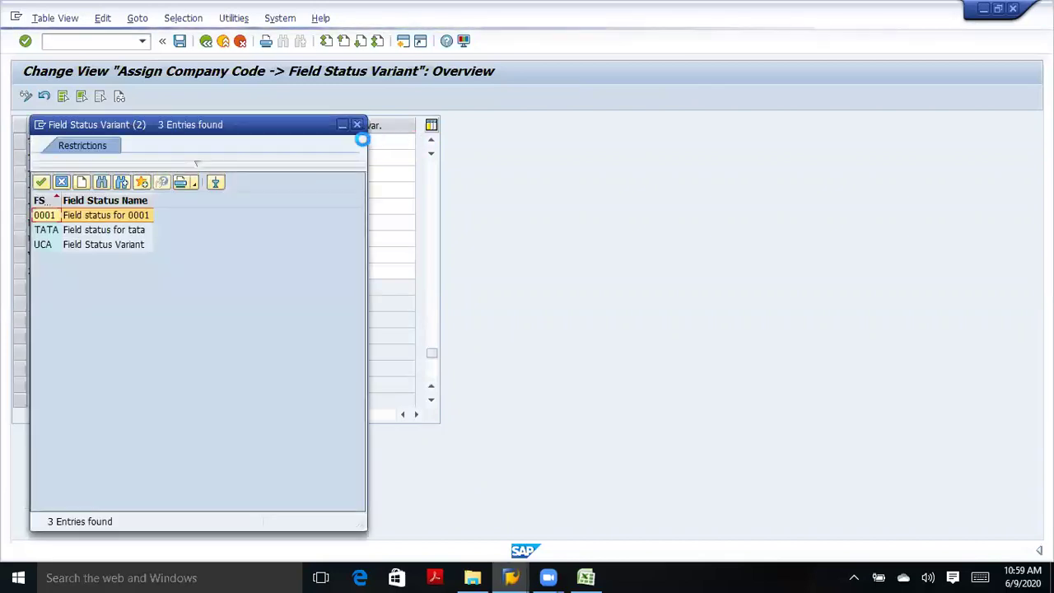
click(63, 233)
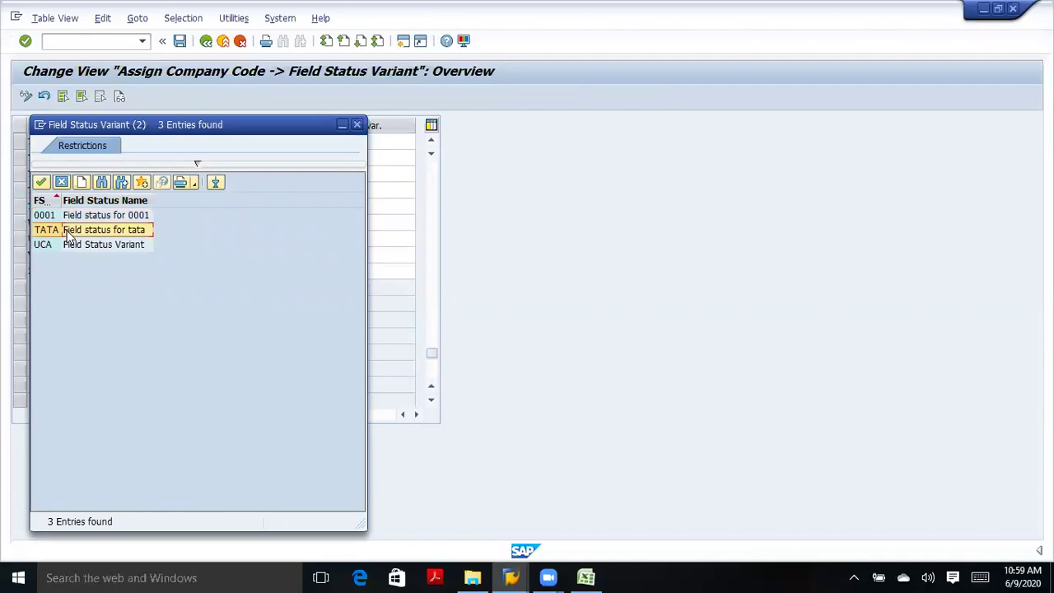
double_click(113, 229)
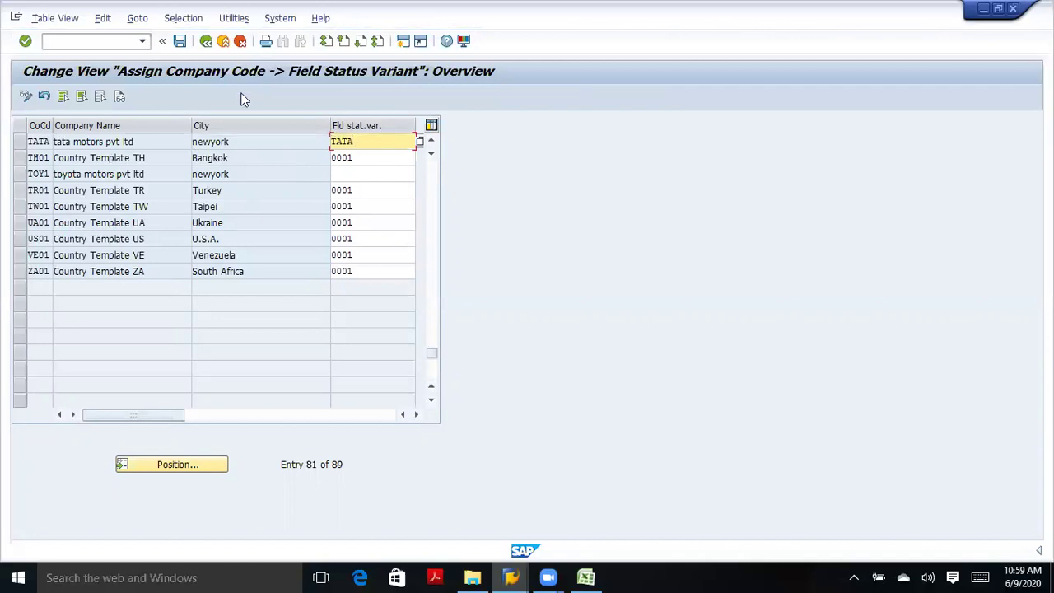
click(27, 43)
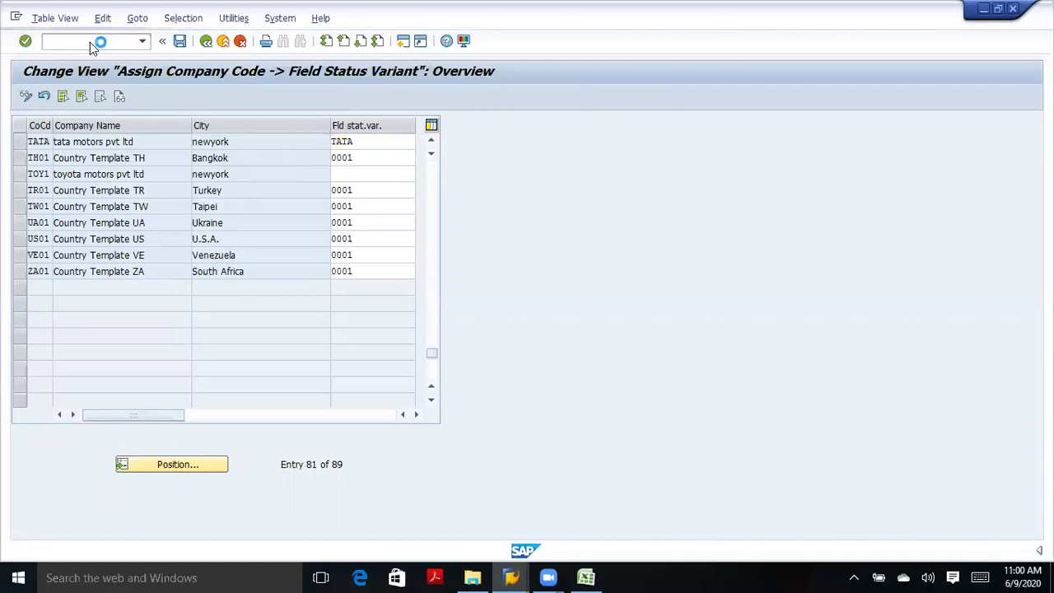
click(179, 41)
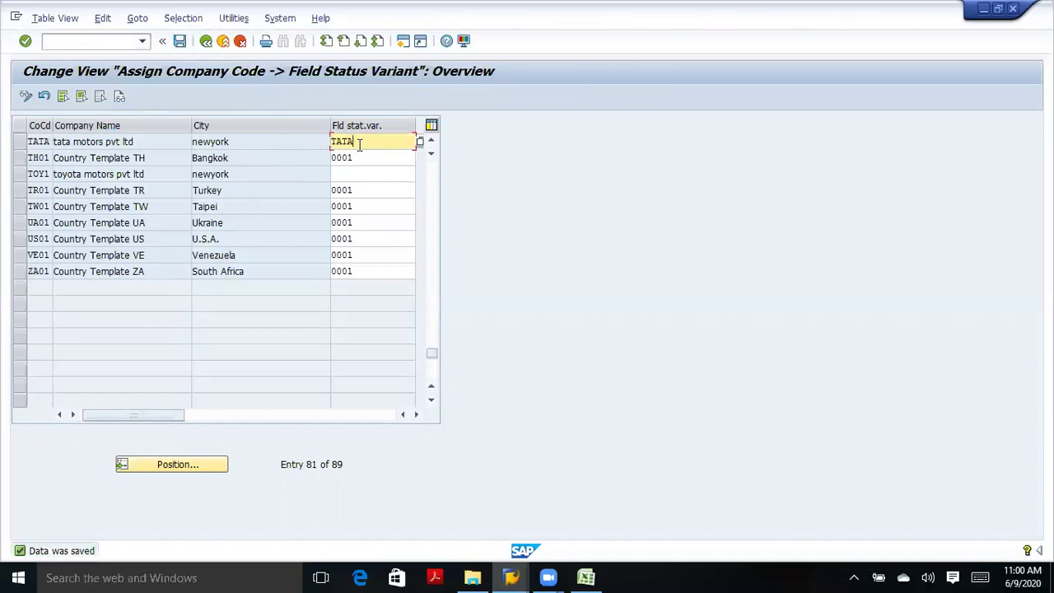
click(179, 43)
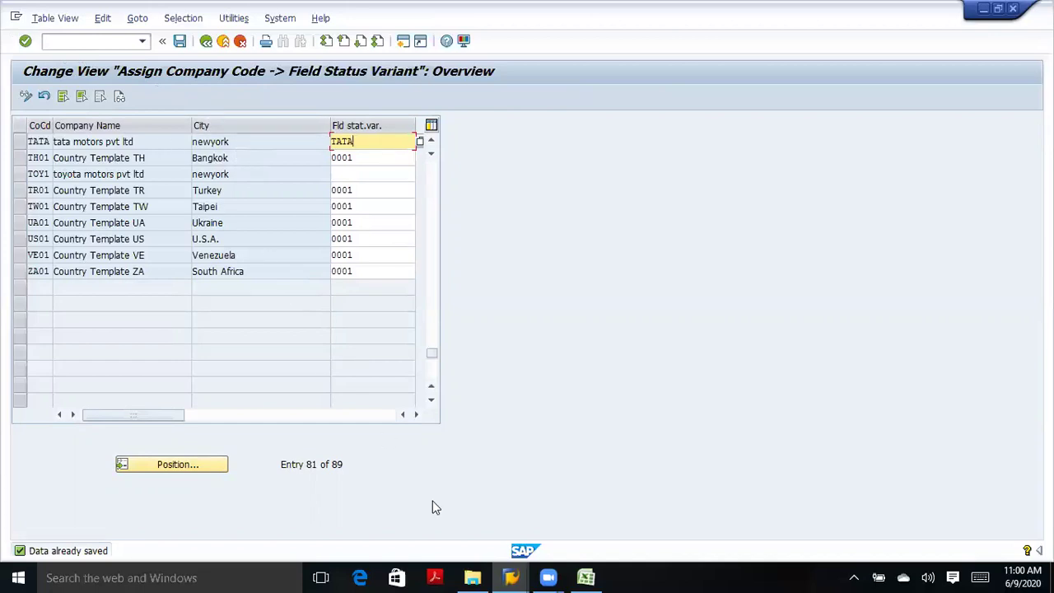
Switch to the G/L account 301 editor window and exit it back to SAP Easy Access.
mouse_move(519, 569)
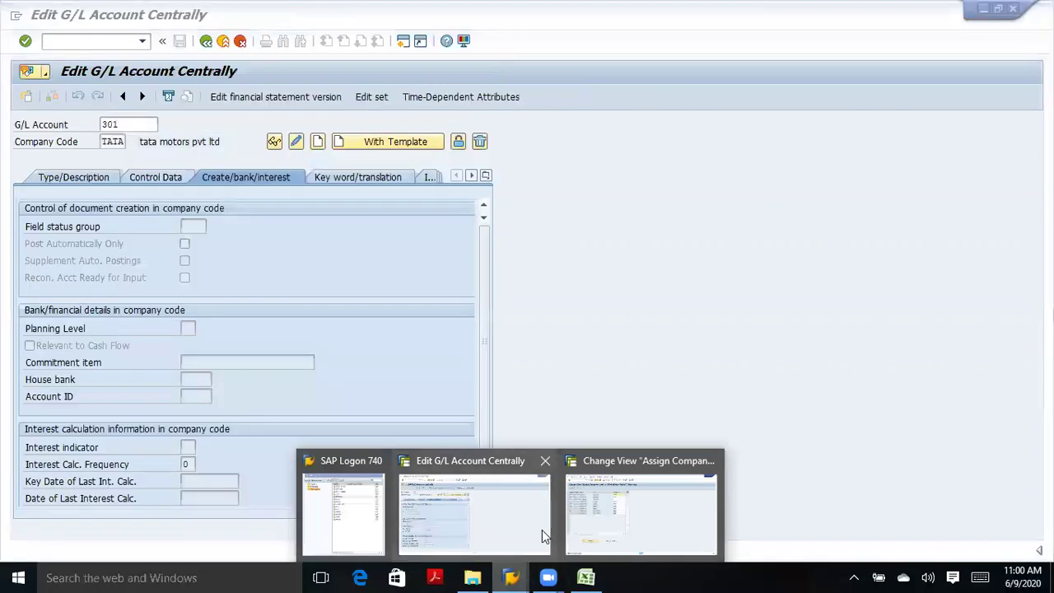
click(542, 530)
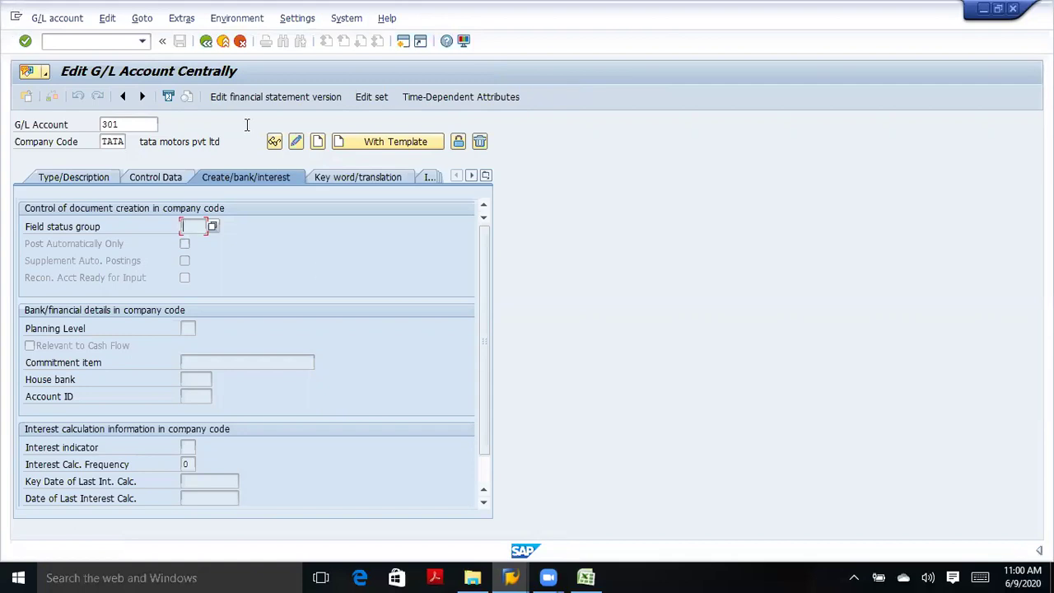
click(206, 41)
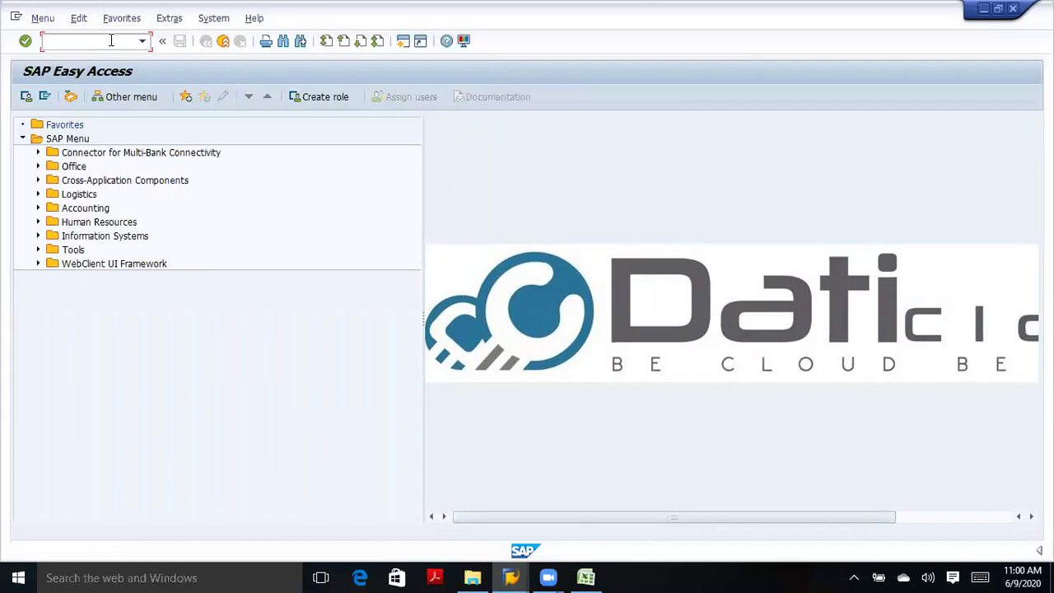
Open the G/L account groups table with OBD4 and position it at chart of accounts TATA.
text(obd4)
key(Return)
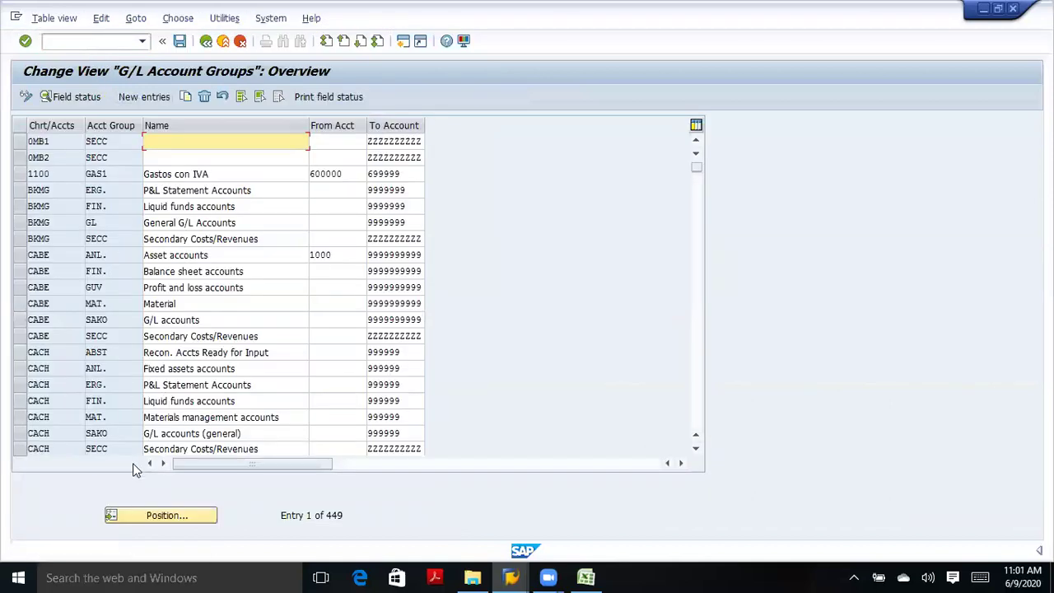
click(139, 515)
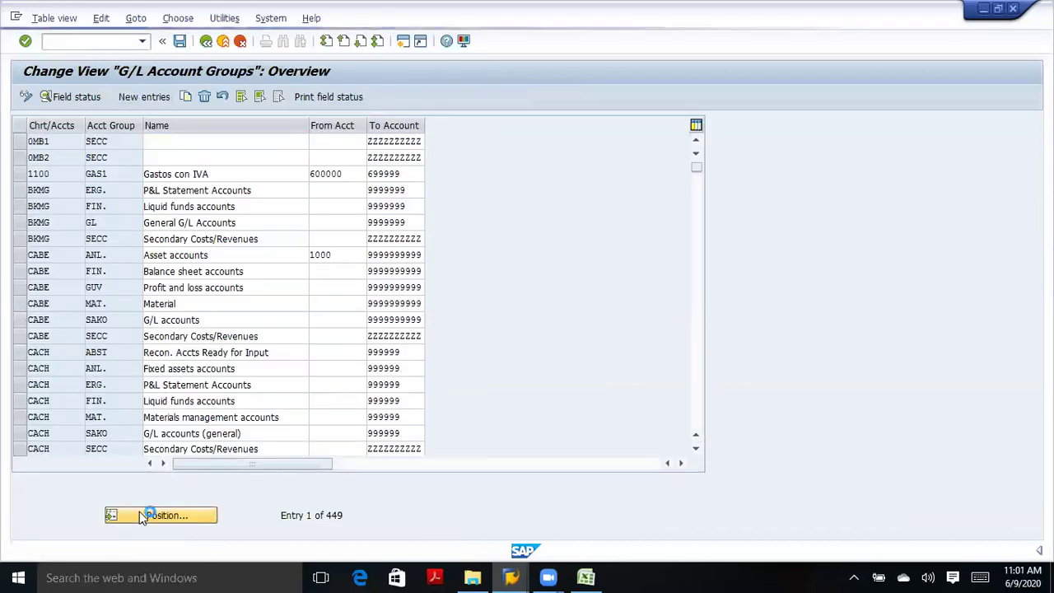
text(cata)
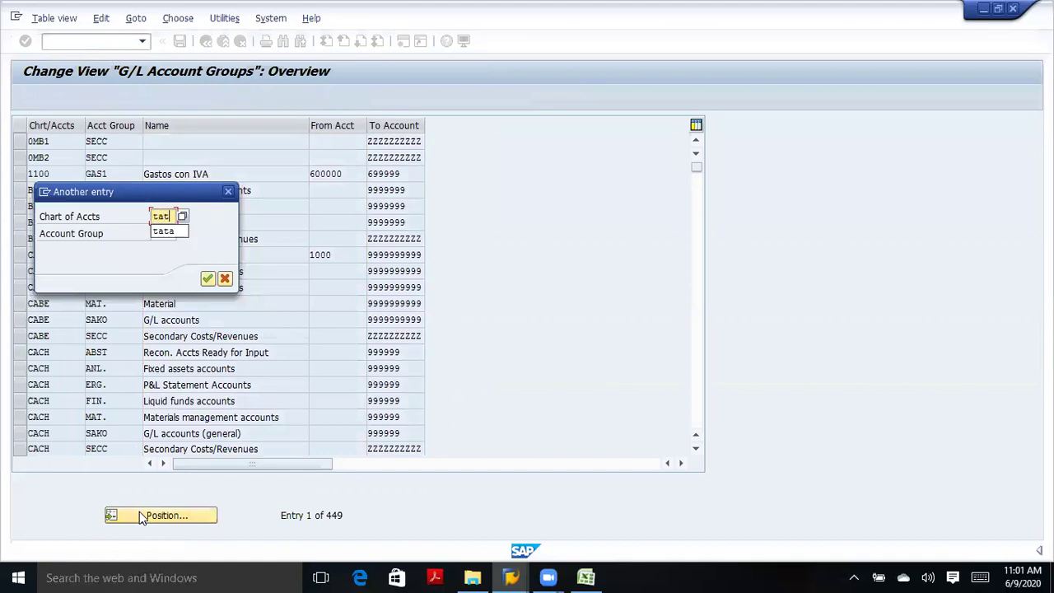
key(Return)
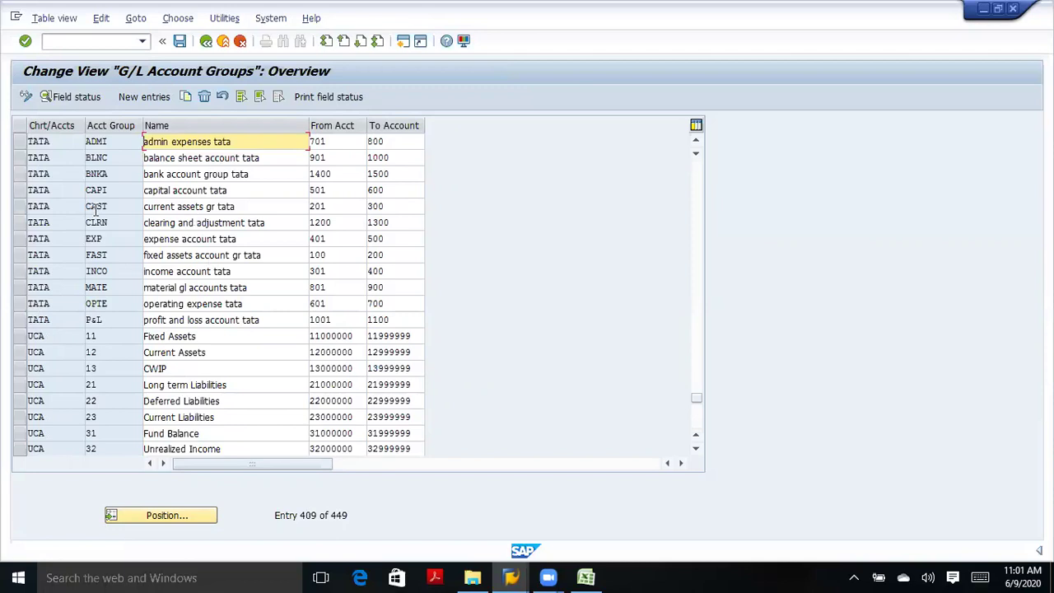
Check the TATA group ranges (income from 301, expense from 401) and start a new session.
click(19, 142)
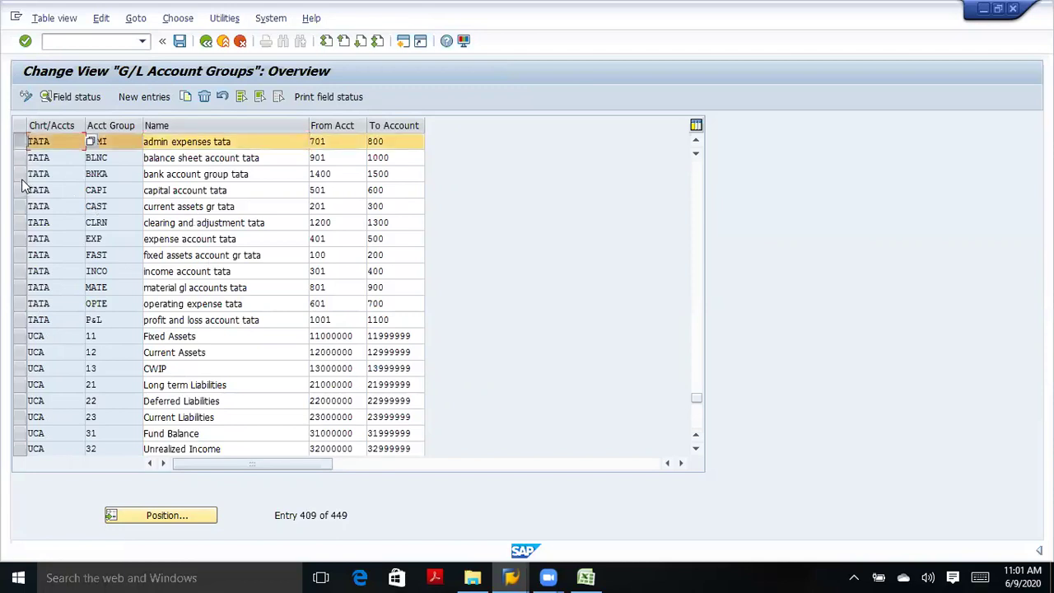
click(20, 142)
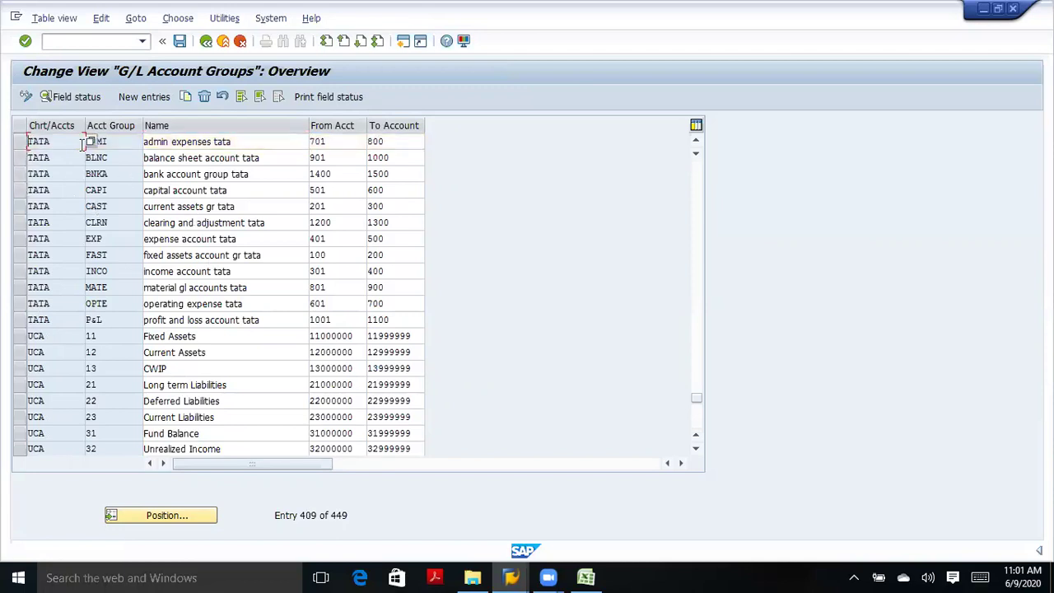
click(140, 142)
click(336, 270)
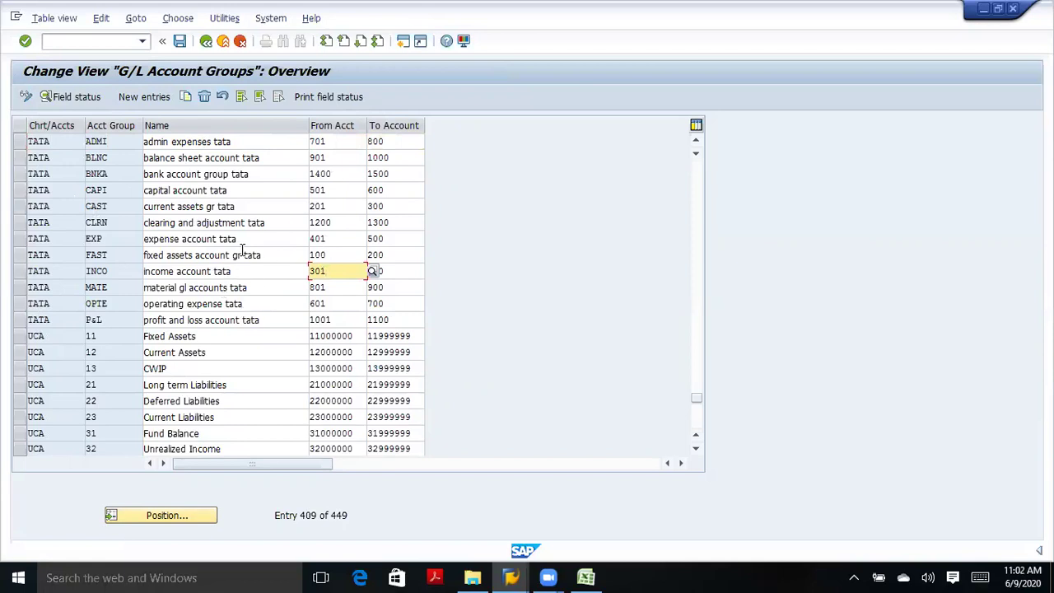
click(332, 238)
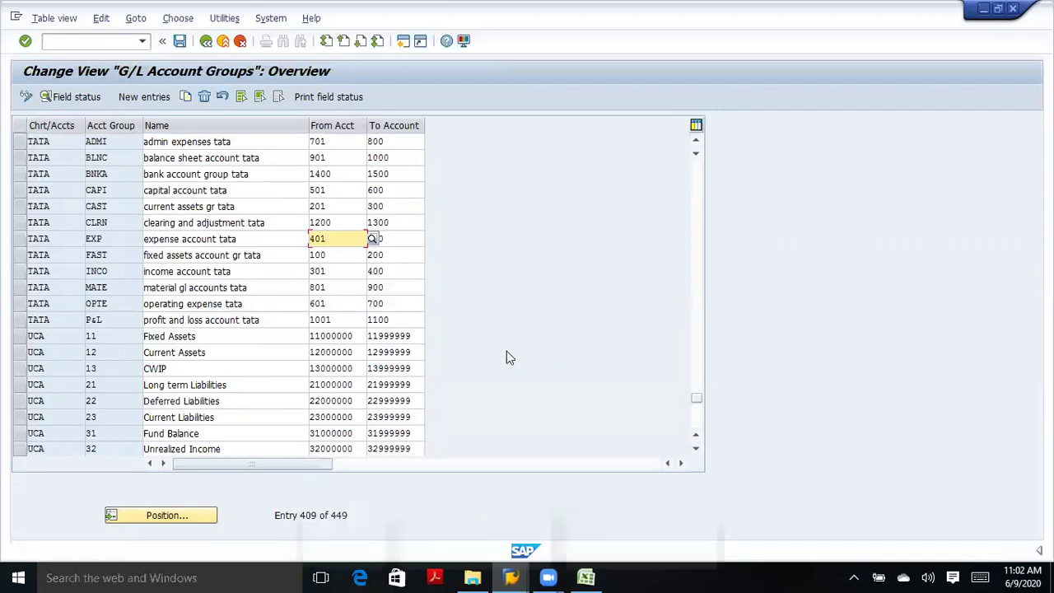
click(404, 44)
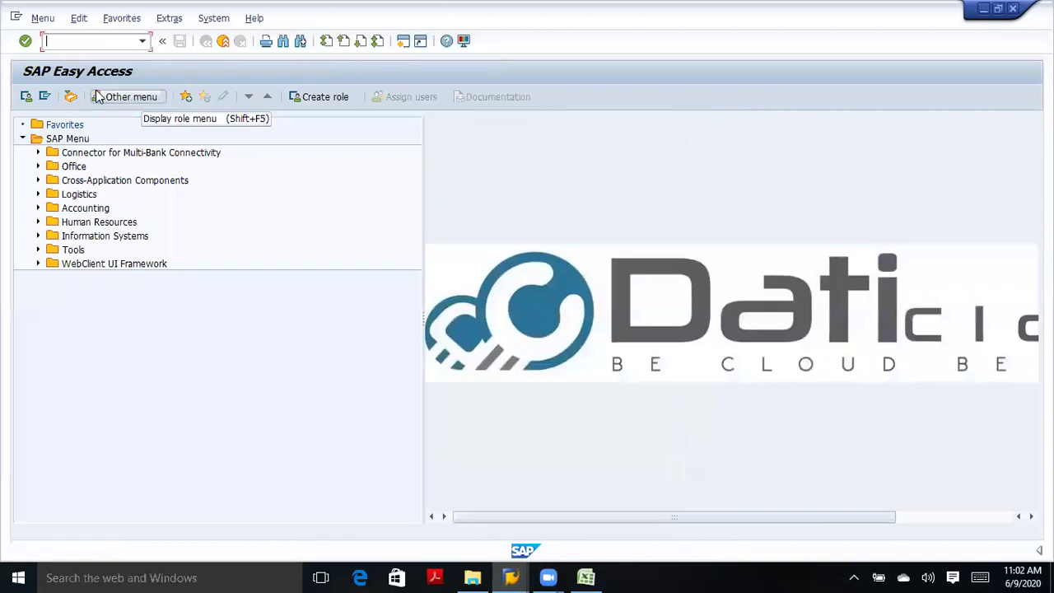
Run FS00 and start creating G/L account 401 centrally for company code TATA.
text(fs00)
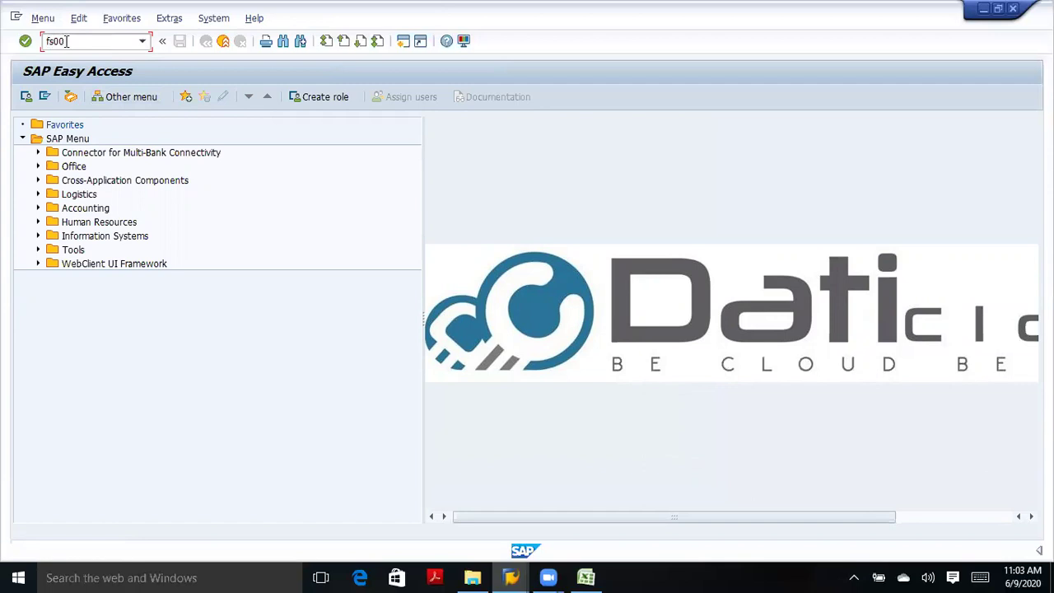
click(25, 43)
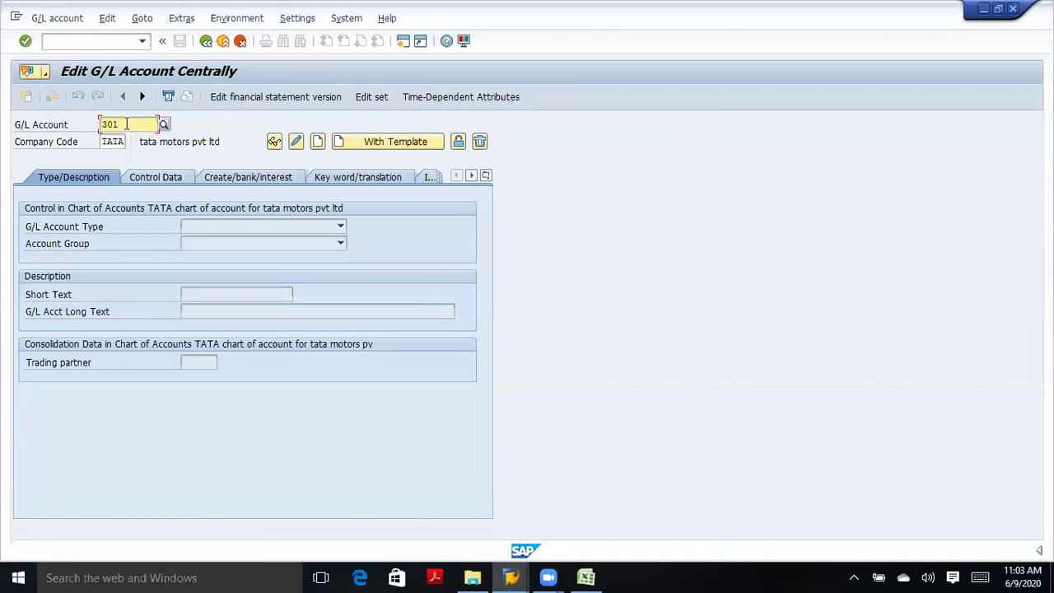
click(126, 124)
key(BackSpace)
key(BackSpace)
key(BackSpace)
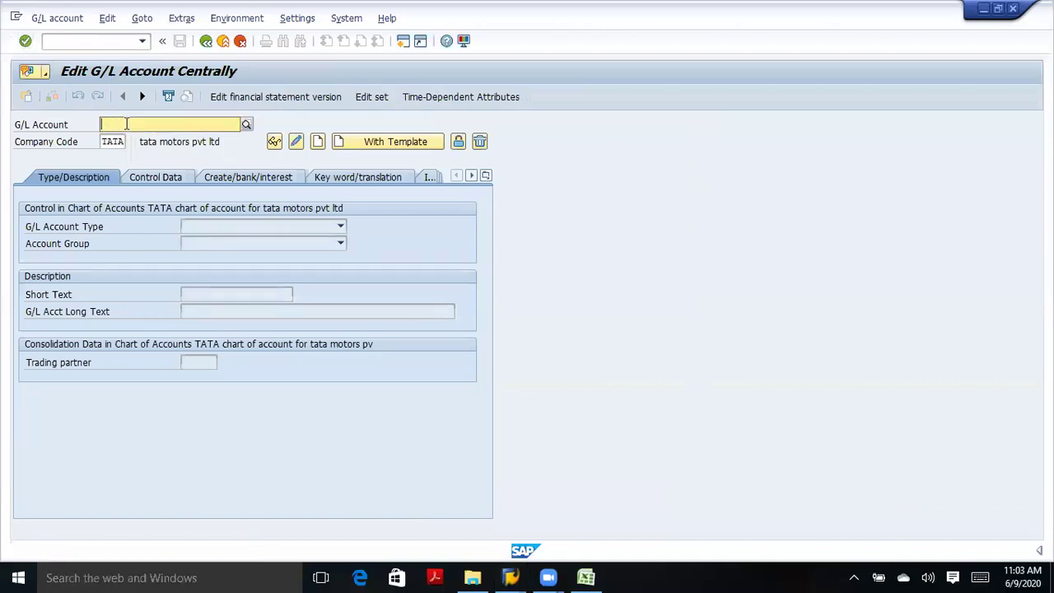
text(401)
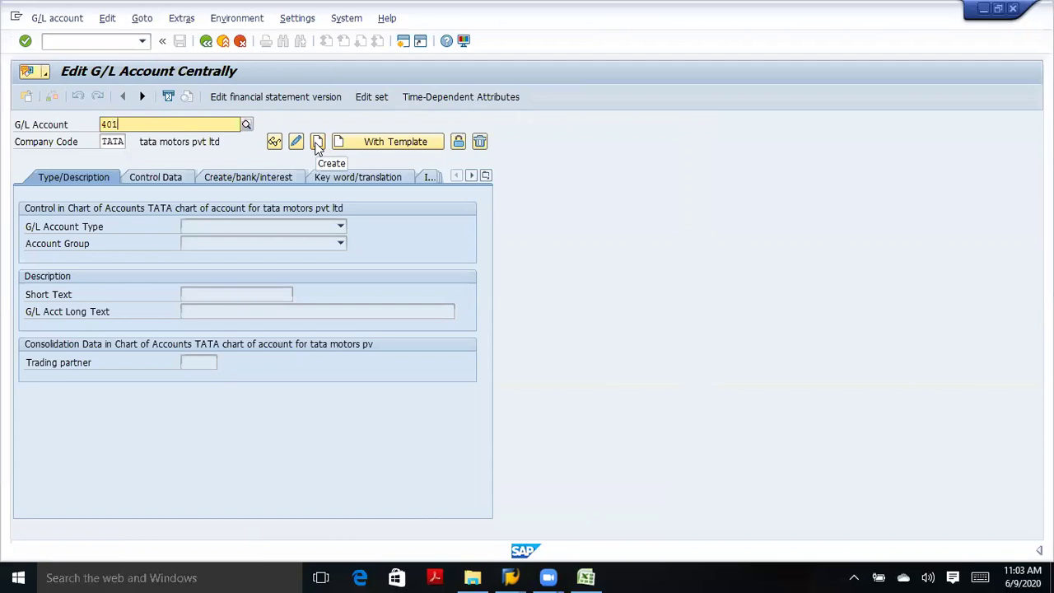
click(317, 142)
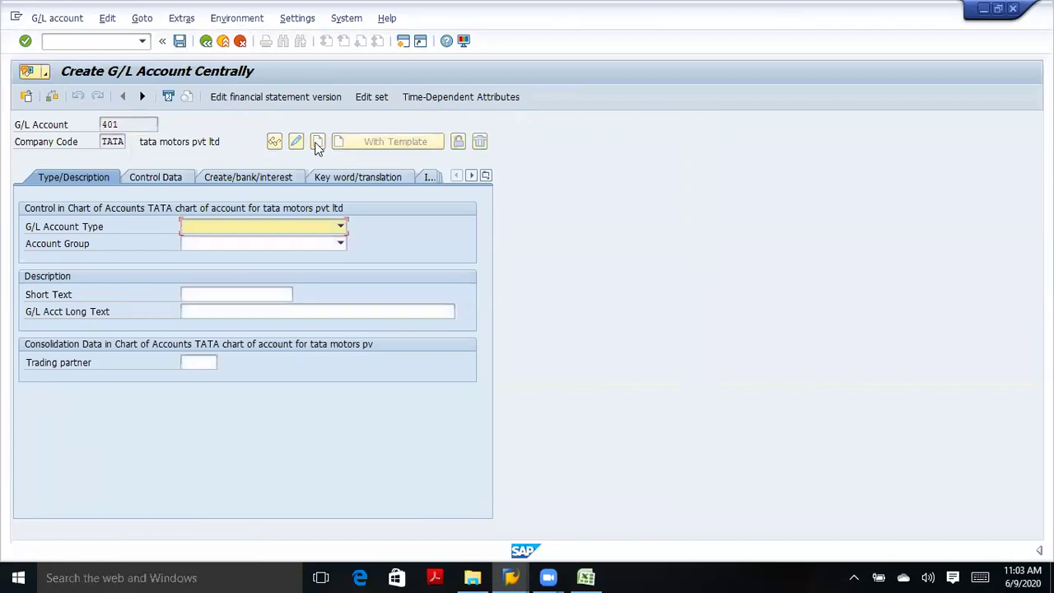
Give account 401 type Primary Costs or Revenue and account group expense account tata.
click(195, 244)
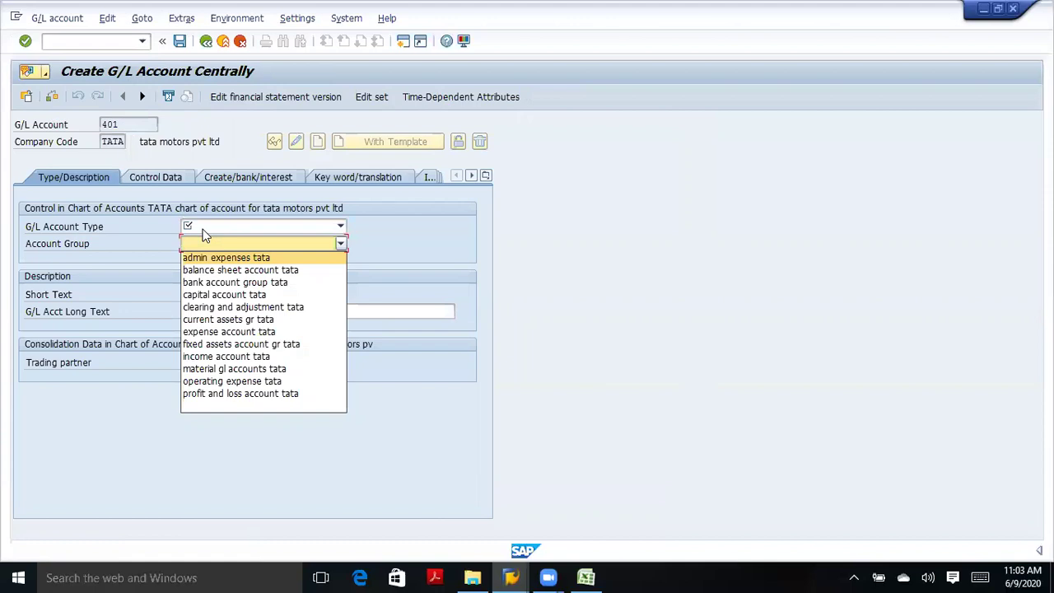
click(204, 237)
click(203, 309)
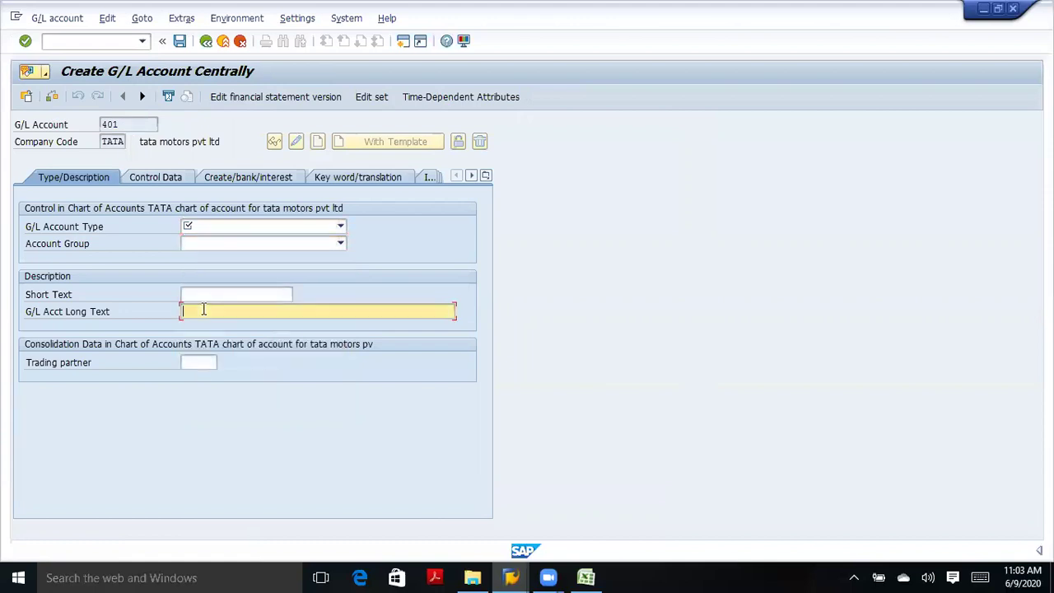
click(209, 295)
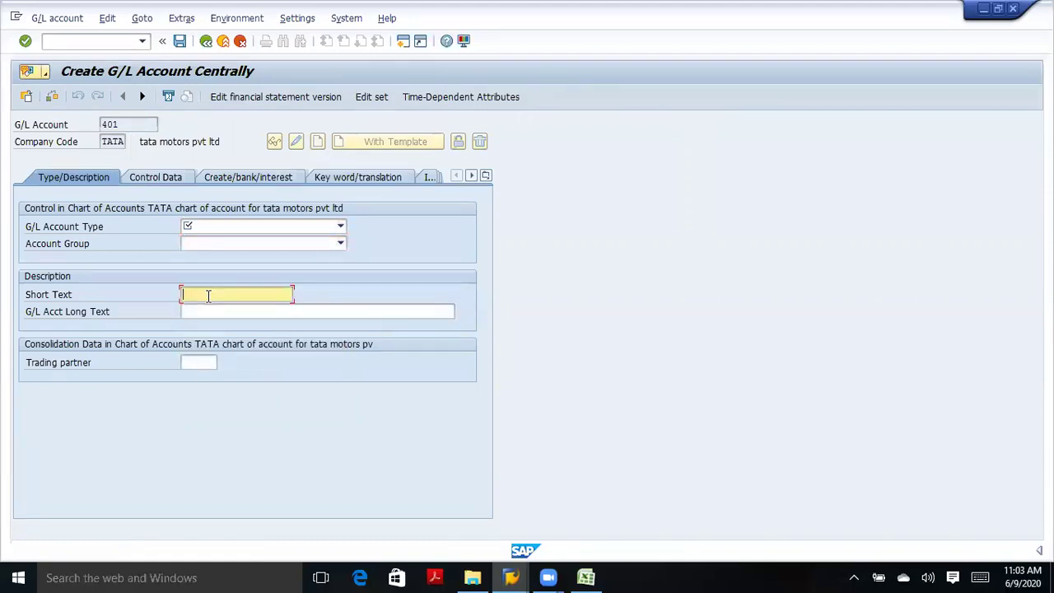
click(235, 225)
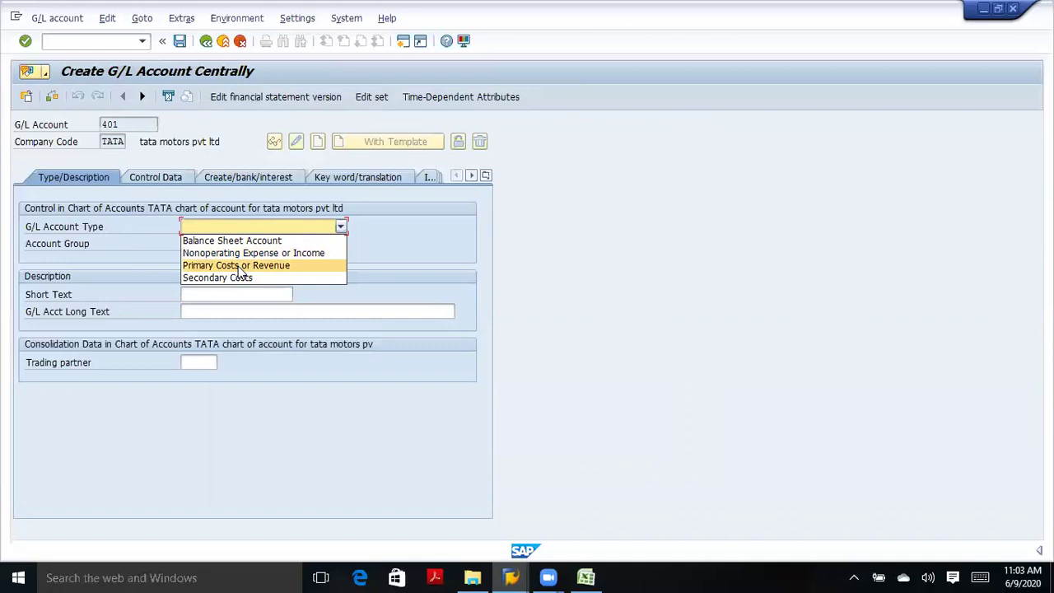
click(237, 266)
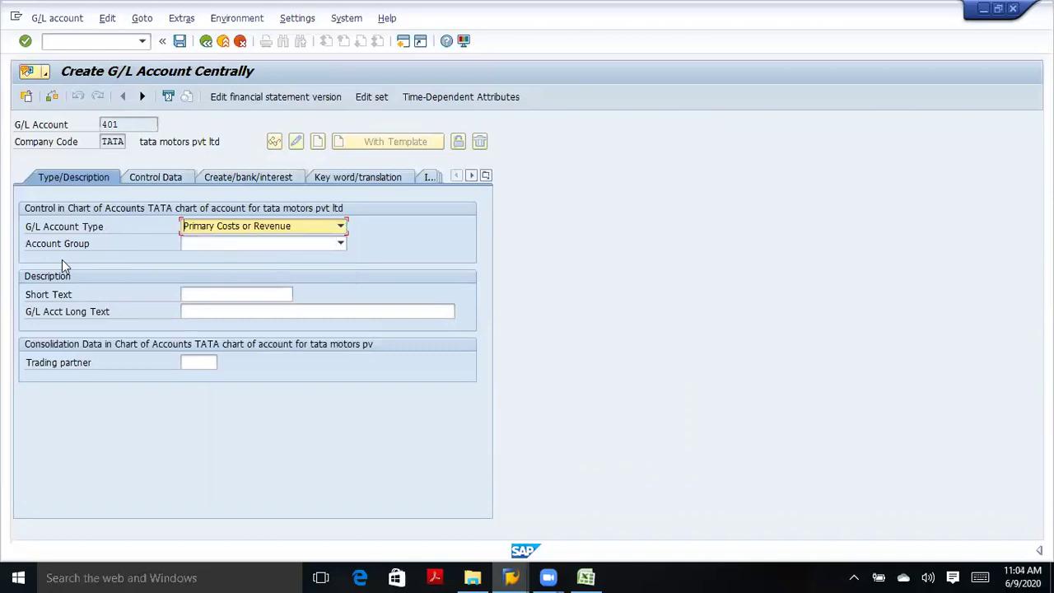
click(339, 245)
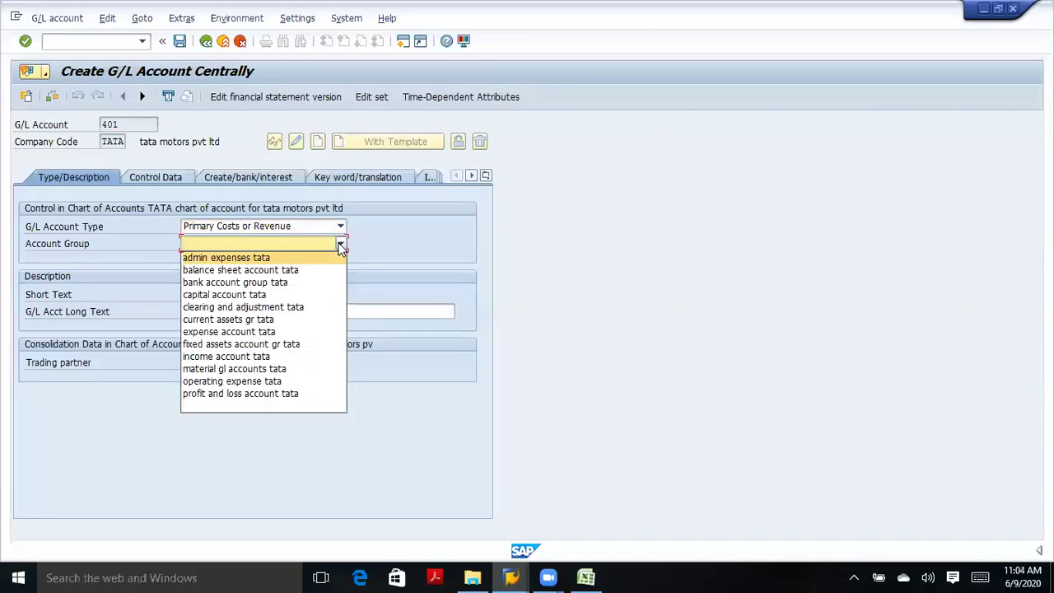
click(243, 332)
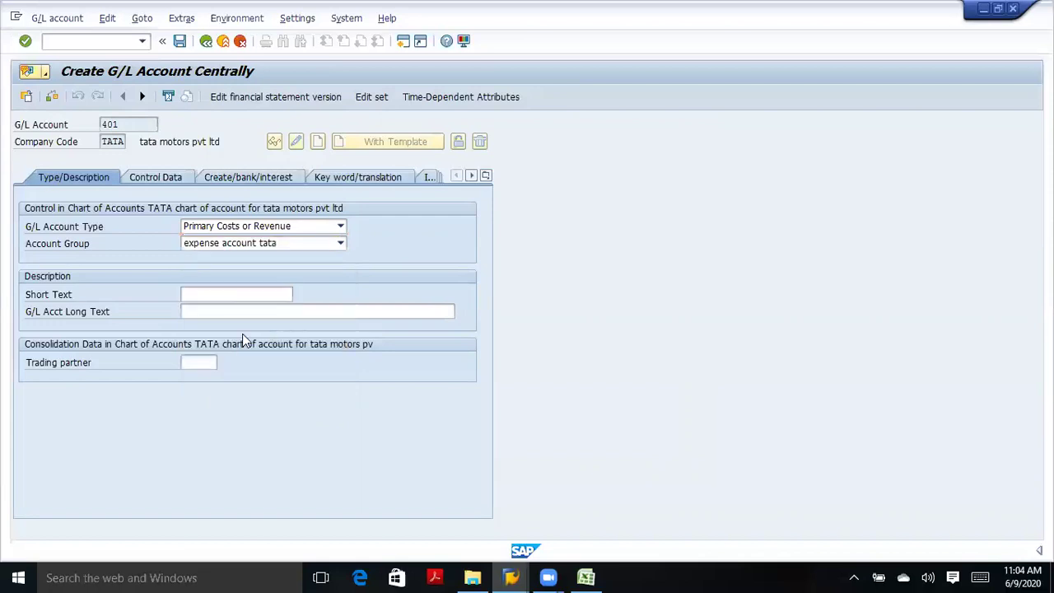
Enter short text 'salary expense a/c' and long text 'salary expense account tata' for account 401.
click(207, 294)
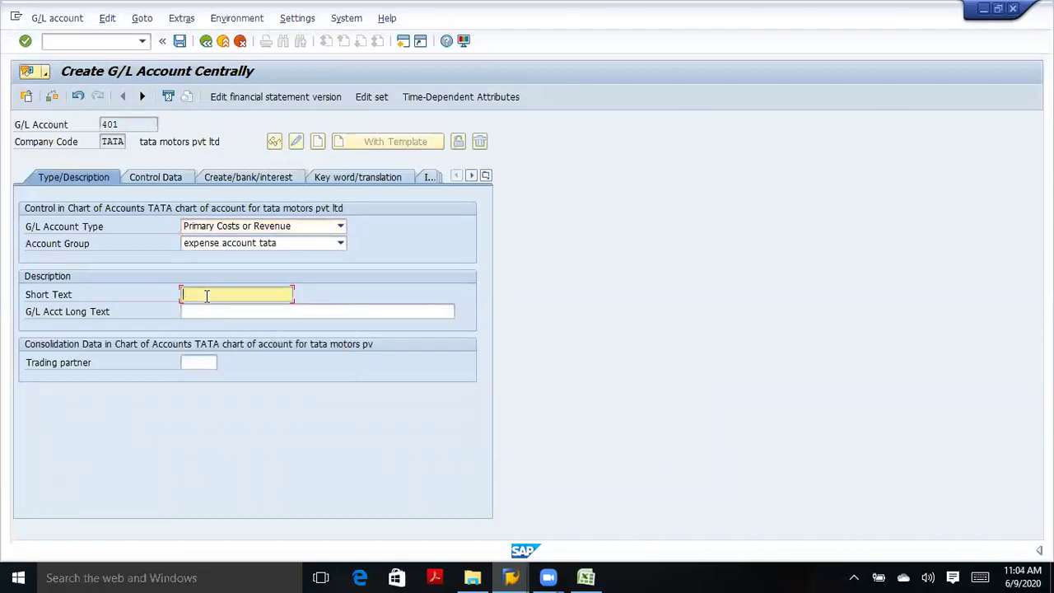
text(salary)
text( expens)
text(e )
text(accou)
key(BackSpace)
key(BackSpace)
key(BackSpace)
text(/c)
click(197, 314)
text(salary)
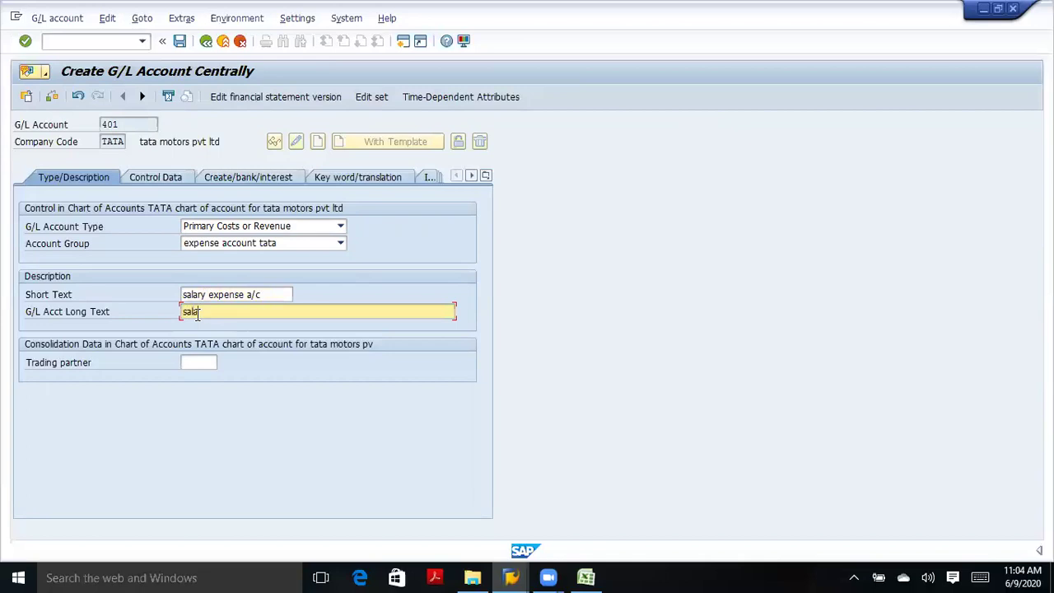
text( expense account tata)
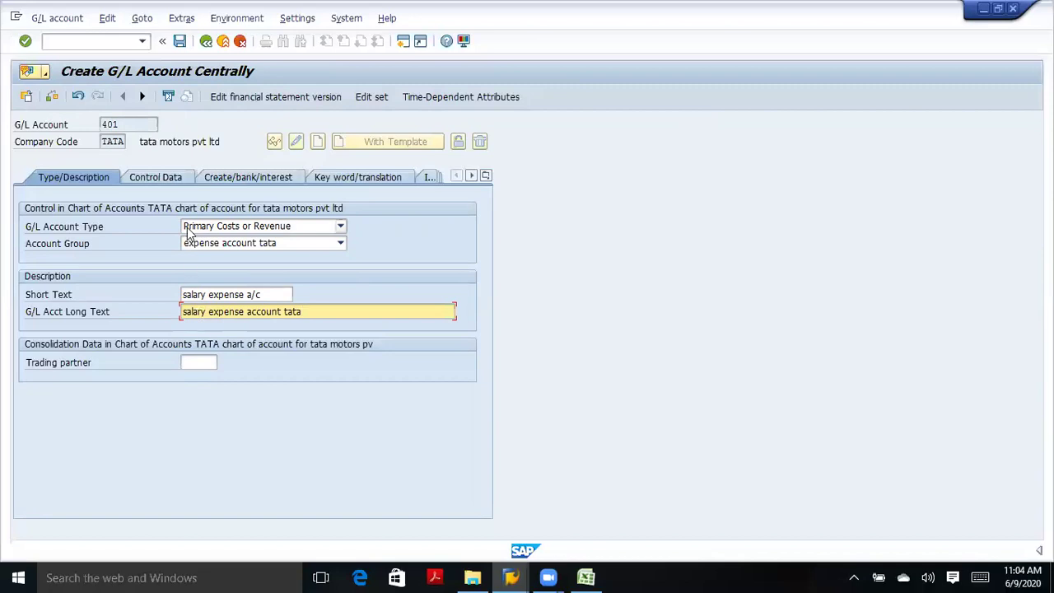
click(172, 182)
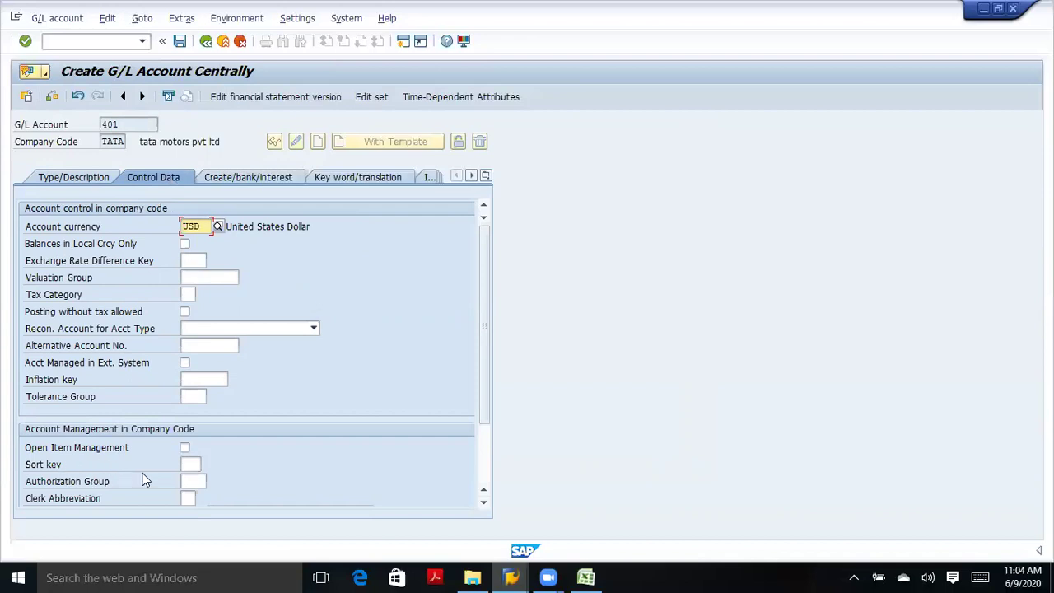
Set the sort key of account 401 to 001.
click(195, 464)
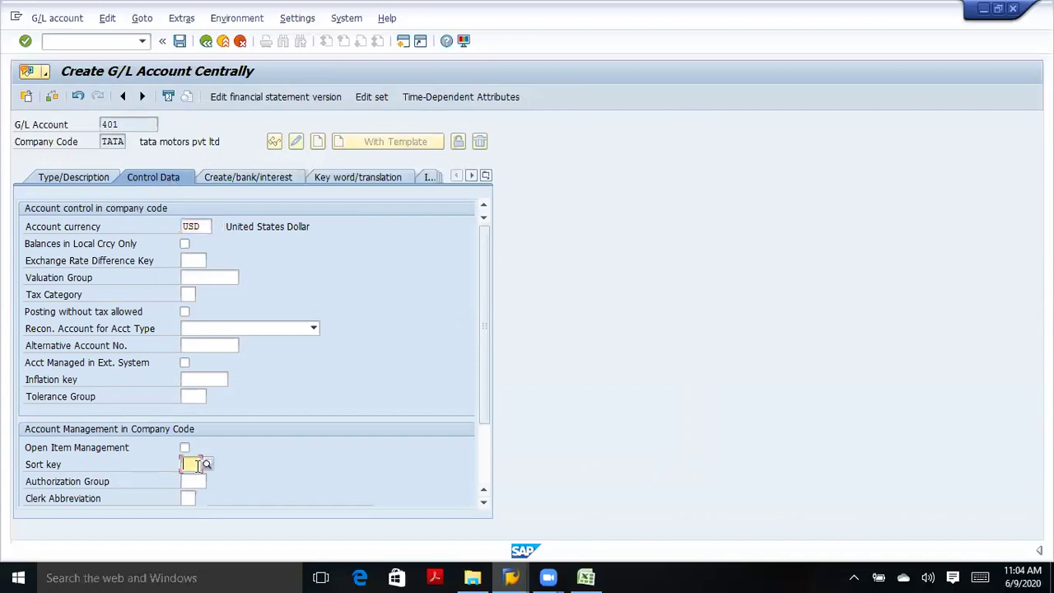
click(195, 465)
click(193, 480)
Choose field status group G004 Cost accounts in the Create/bank/interest settings.
click(248, 180)
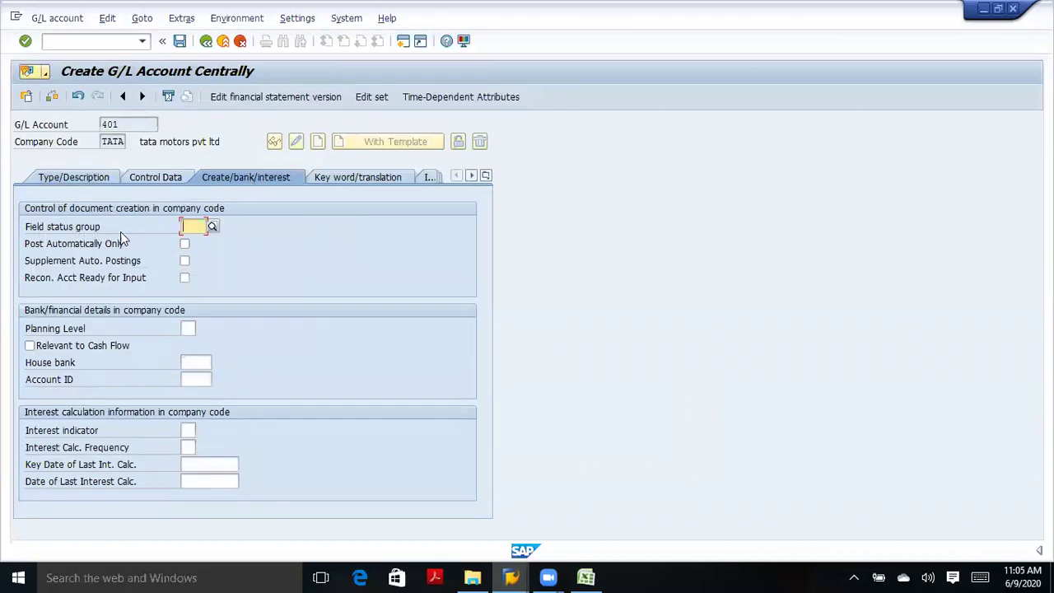
click(212, 225)
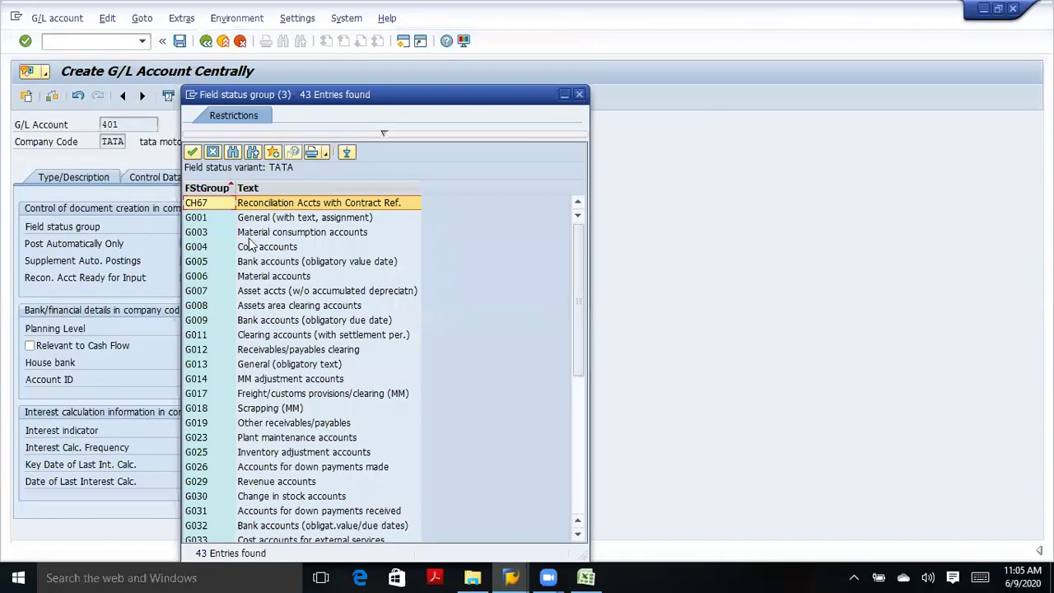
click(251, 248)
click(255, 236)
click(257, 219)
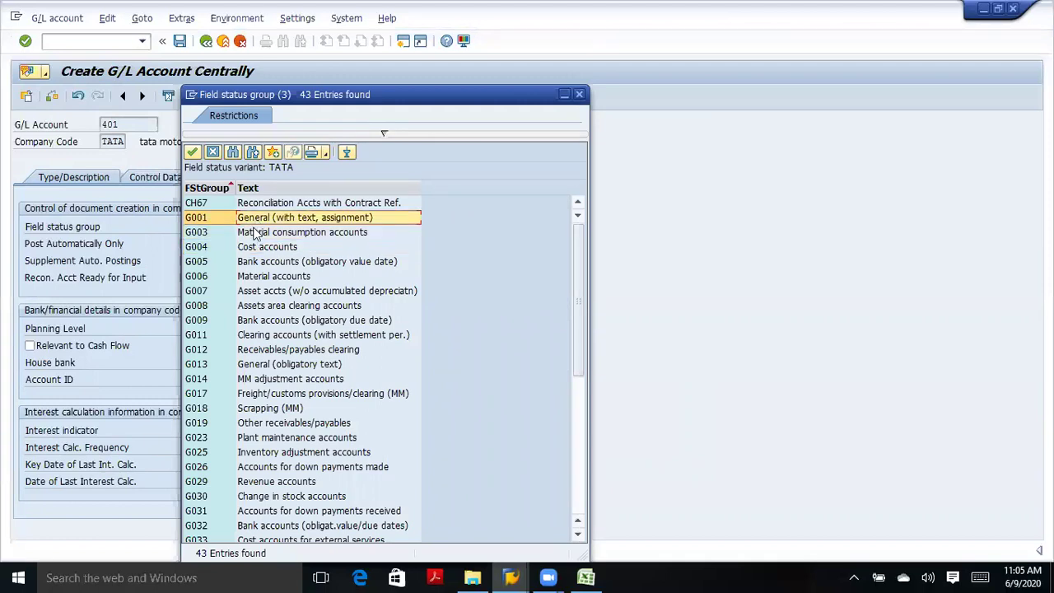
click(251, 247)
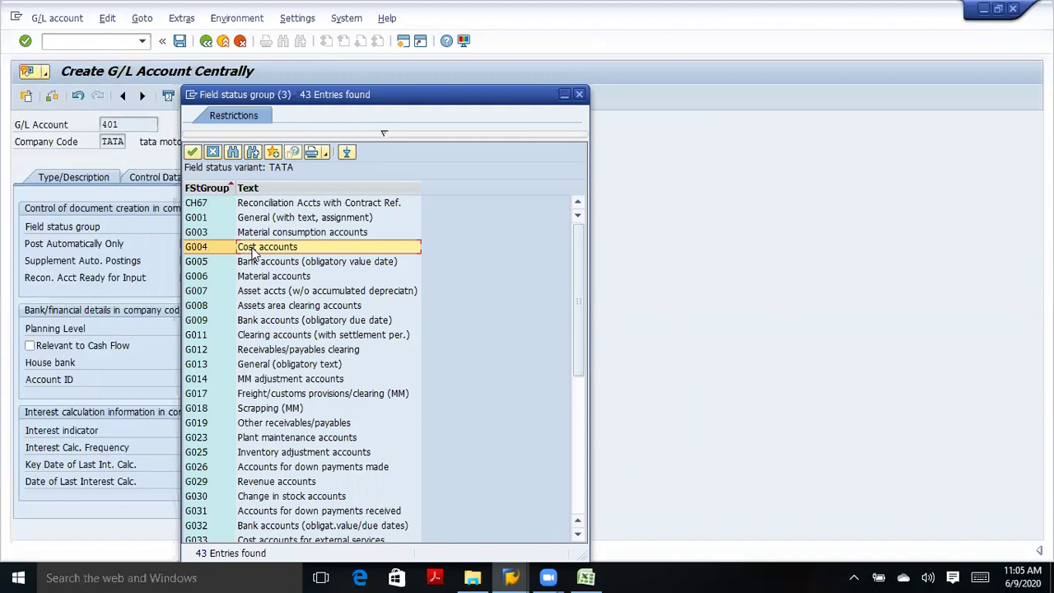
double_click(255, 247)
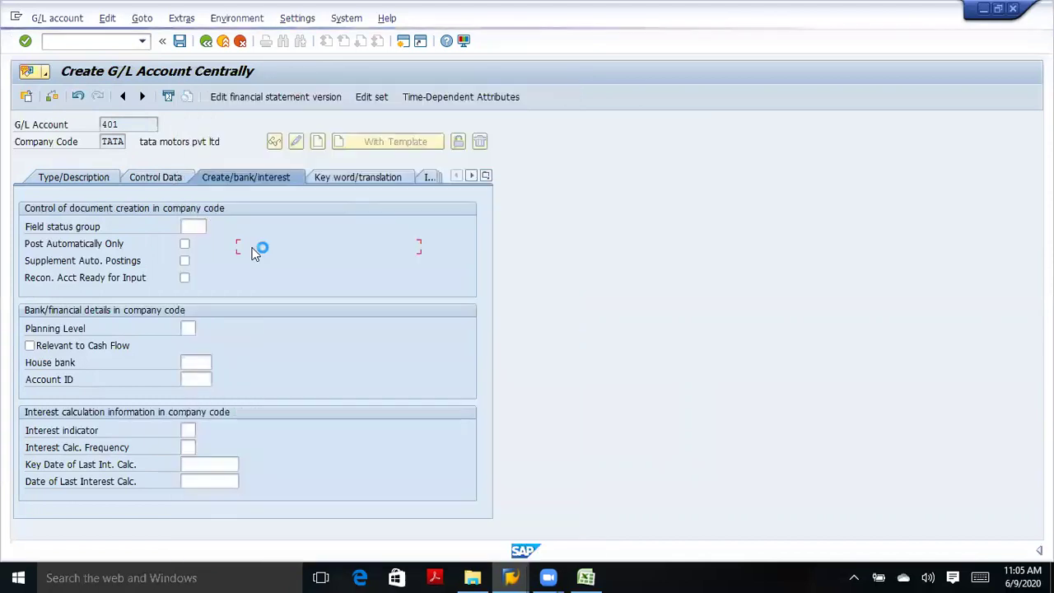
click(97, 180)
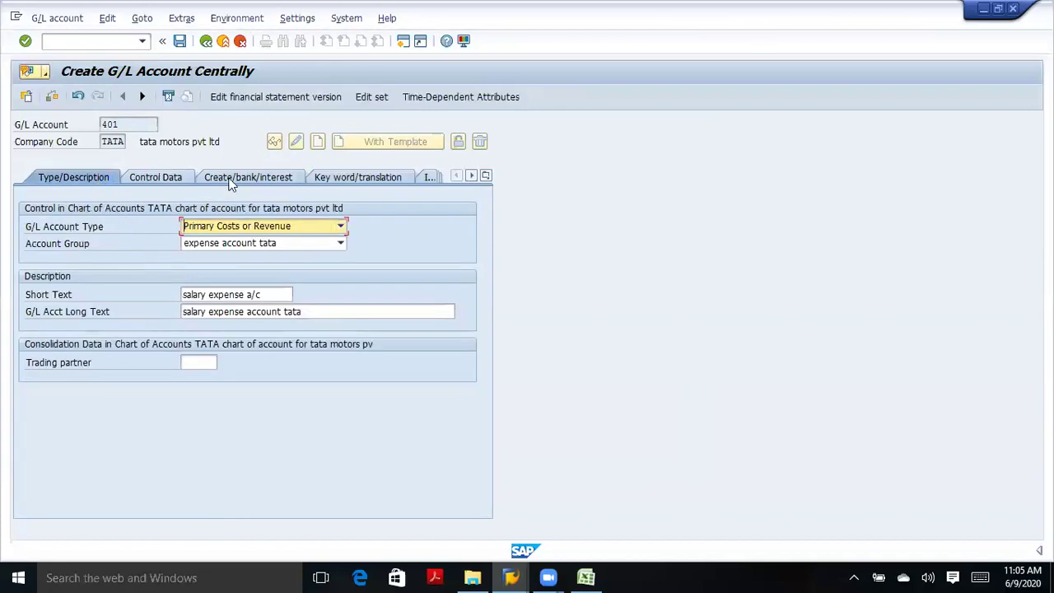
click(185, 225)
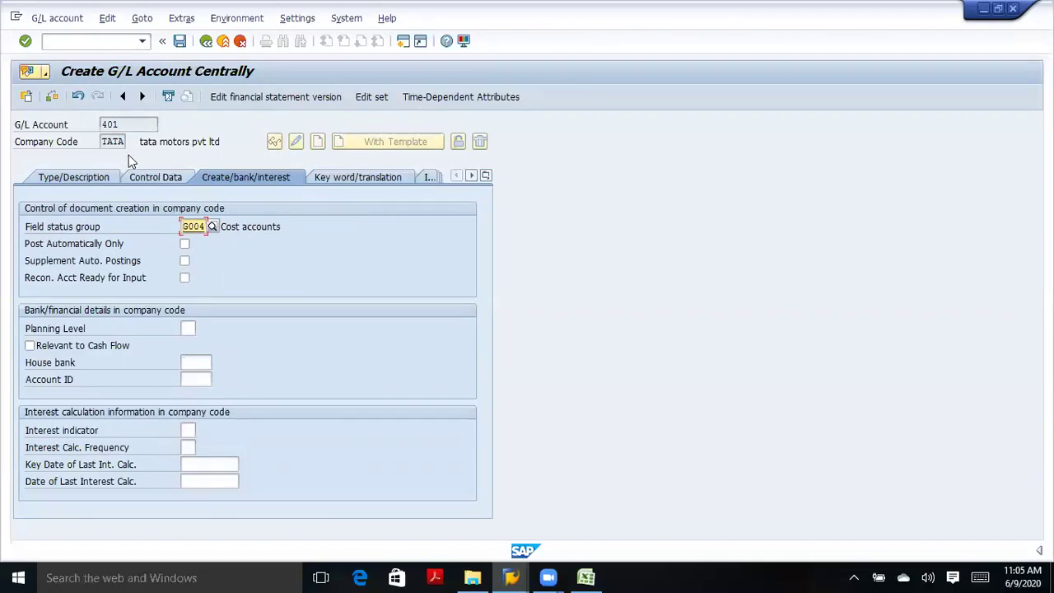
Confirm and save account 401, then review its type and description in display mode.
click(25, 41)
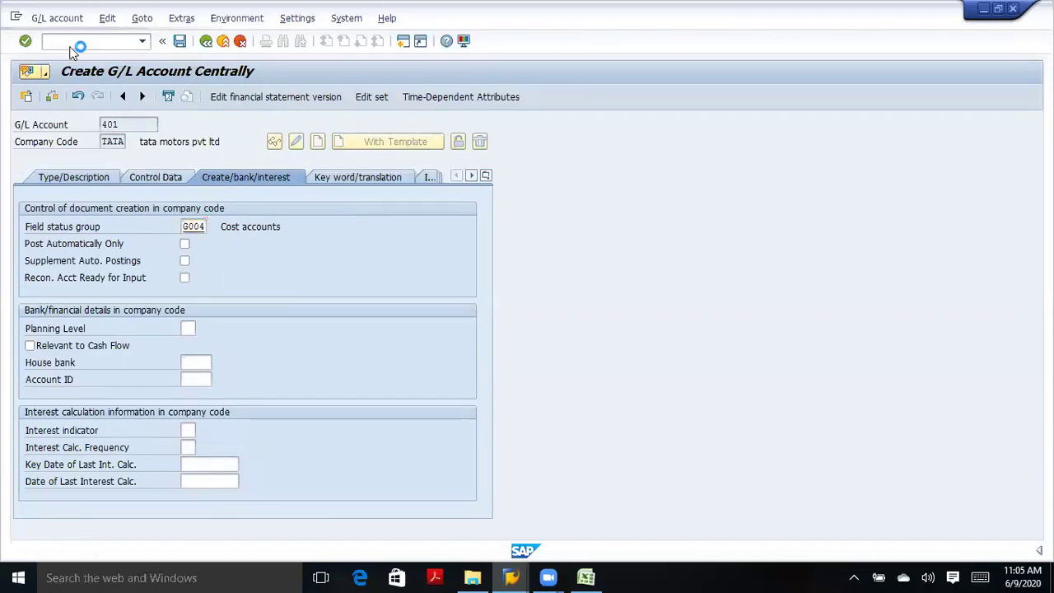
click(179, 40)
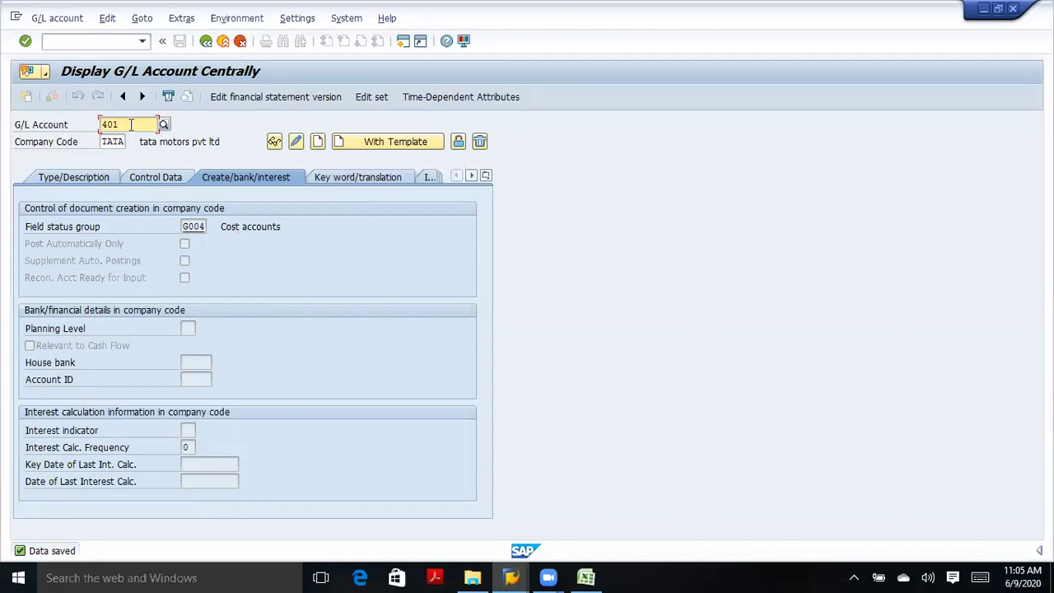
click(101, 175)
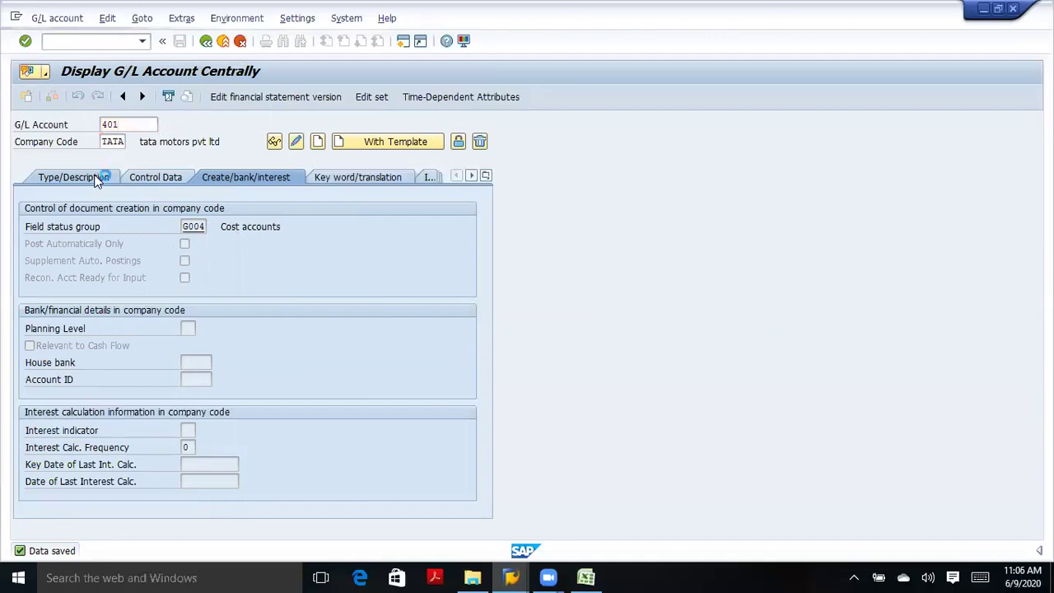
click(131, 127)
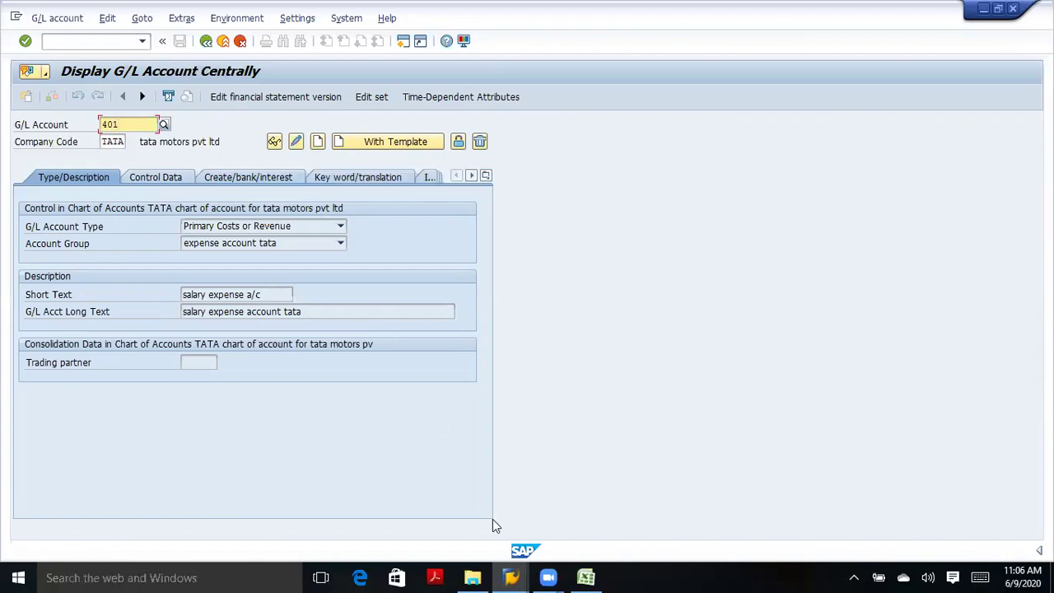
Check the current assets account group's number range (201–300) in the account groups table.
mouse_move(510, 576)
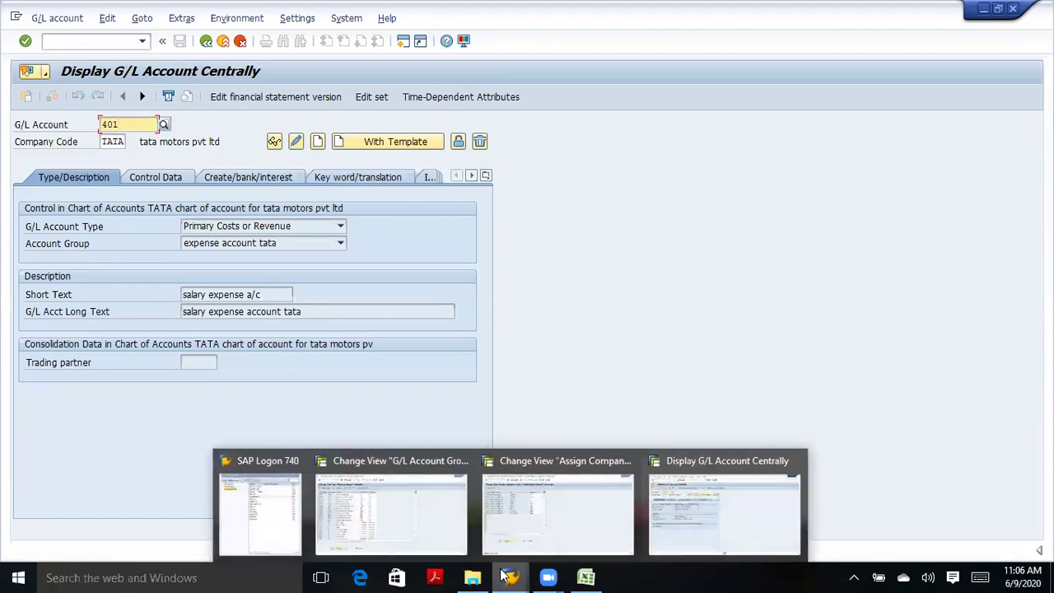
mouse_move(552, 516)
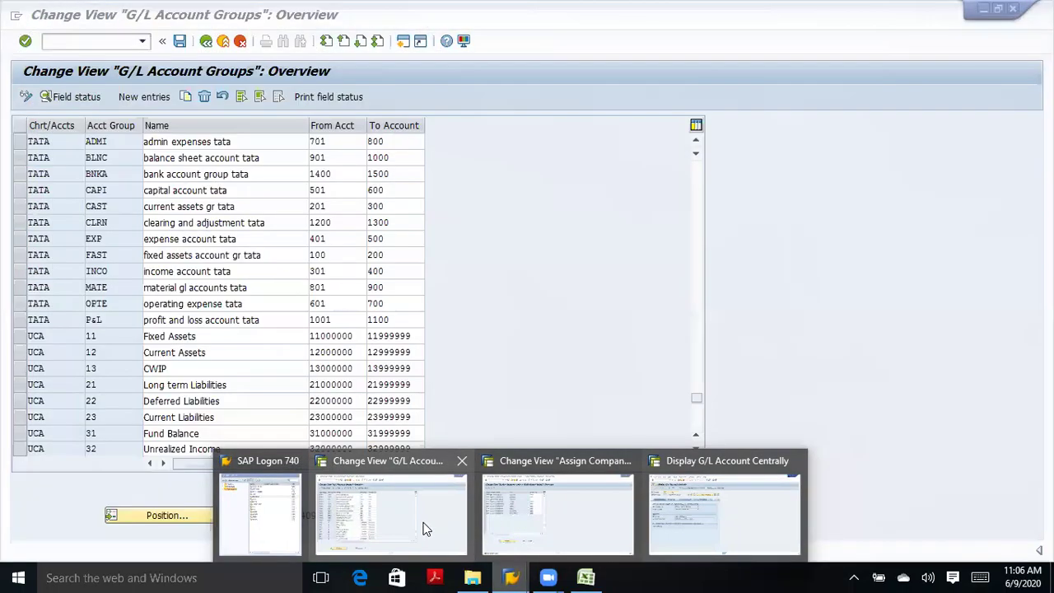
click(425, 527)
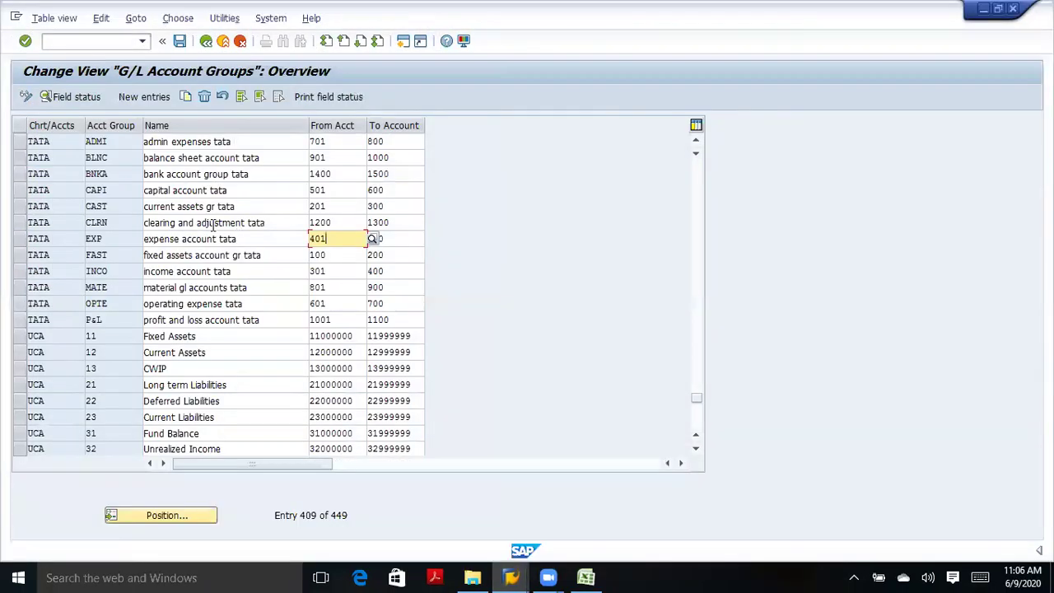
click(336, 207)
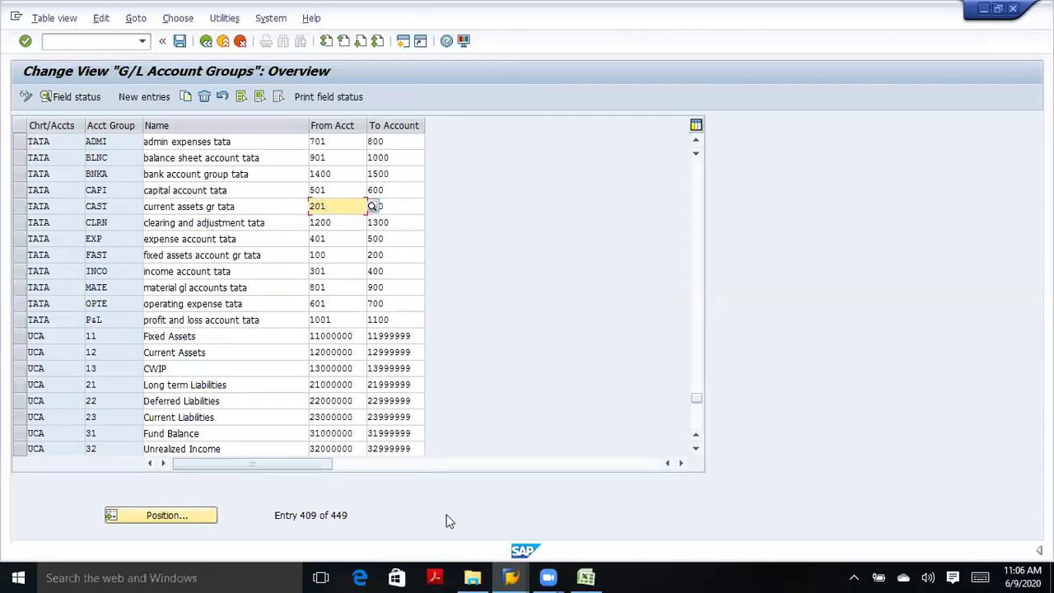
Replace account 401 with 201 in the Display G/L Account Centrally window for TATA.
mouse_move(586, 577)
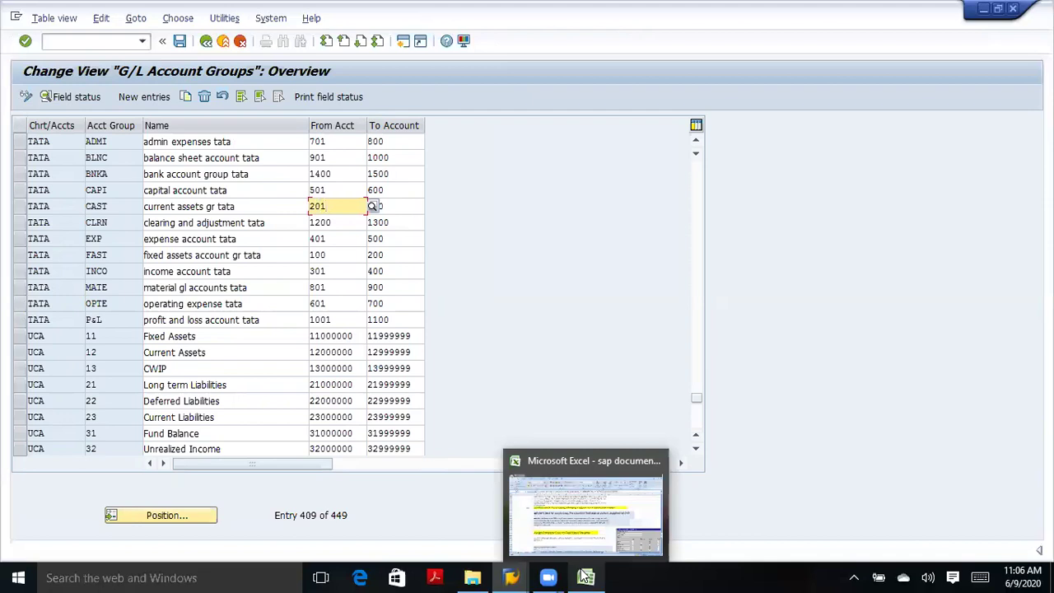
click(511, 577)
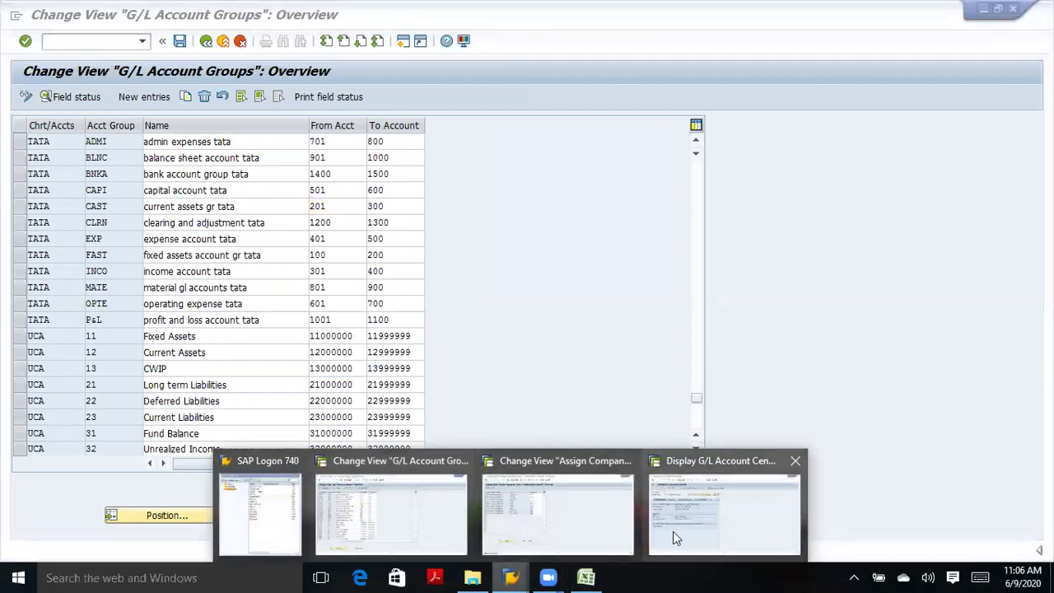
click(673, 531)
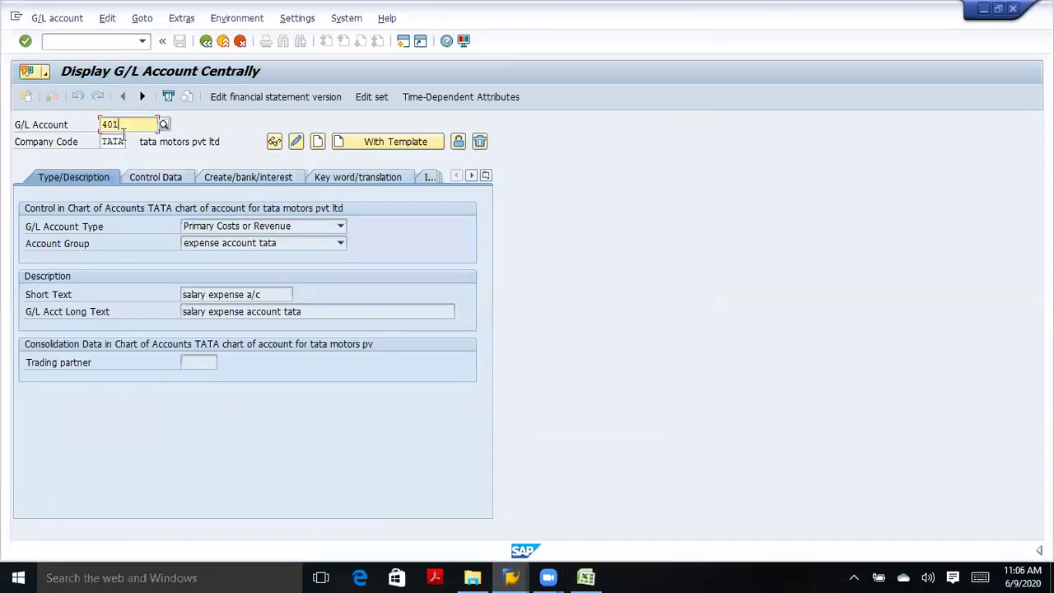
click(125, 125)
key(BackSpace)
key(BackSpace)
key(BackSpace)
text(201)
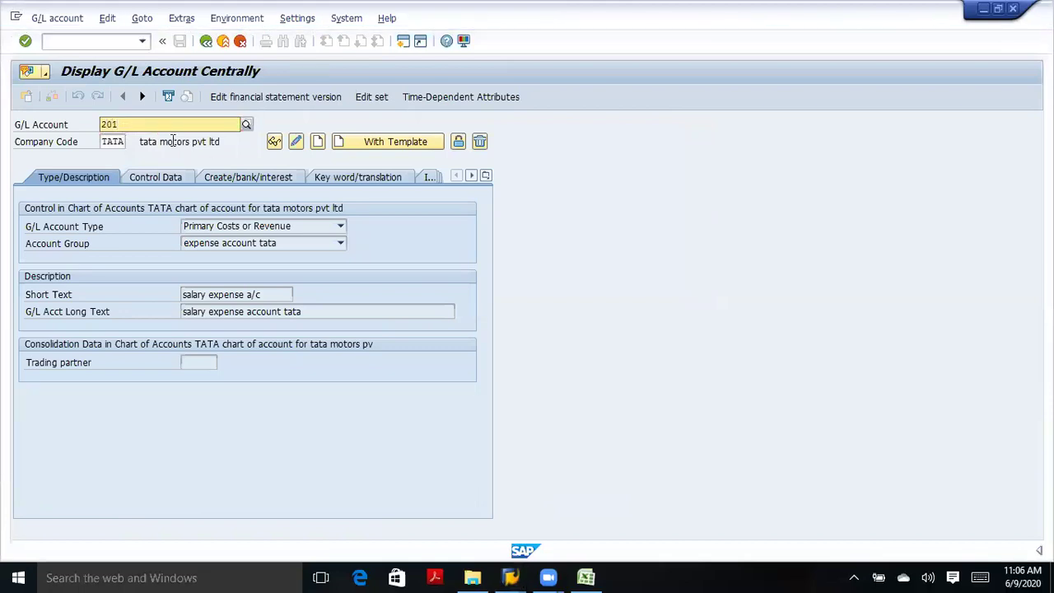
Create account 201 as a Balance Sheet Account in group current assets gr tata.
click(317, 145)
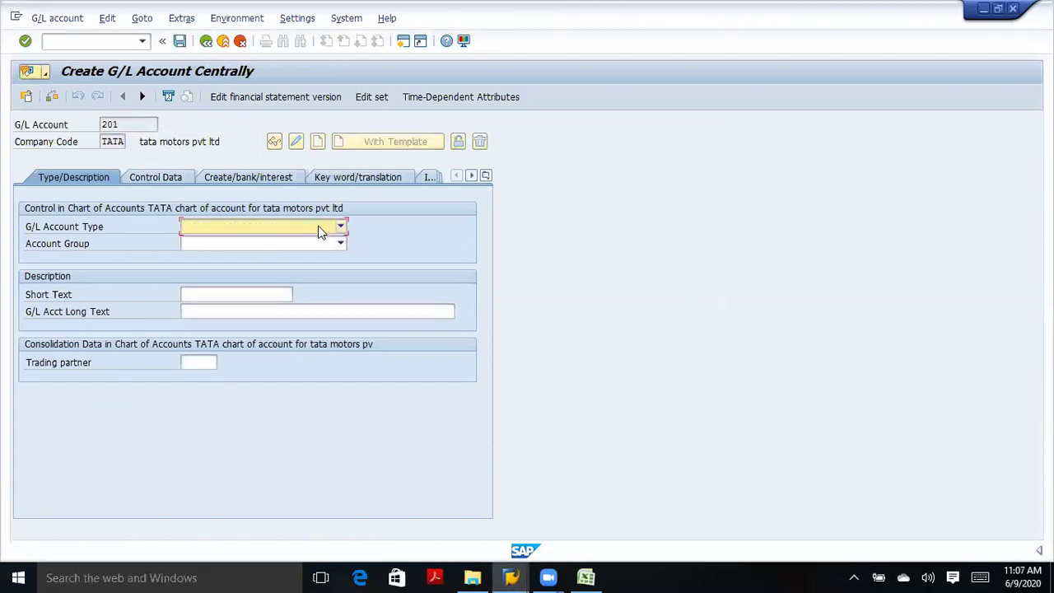
click(340, 227)
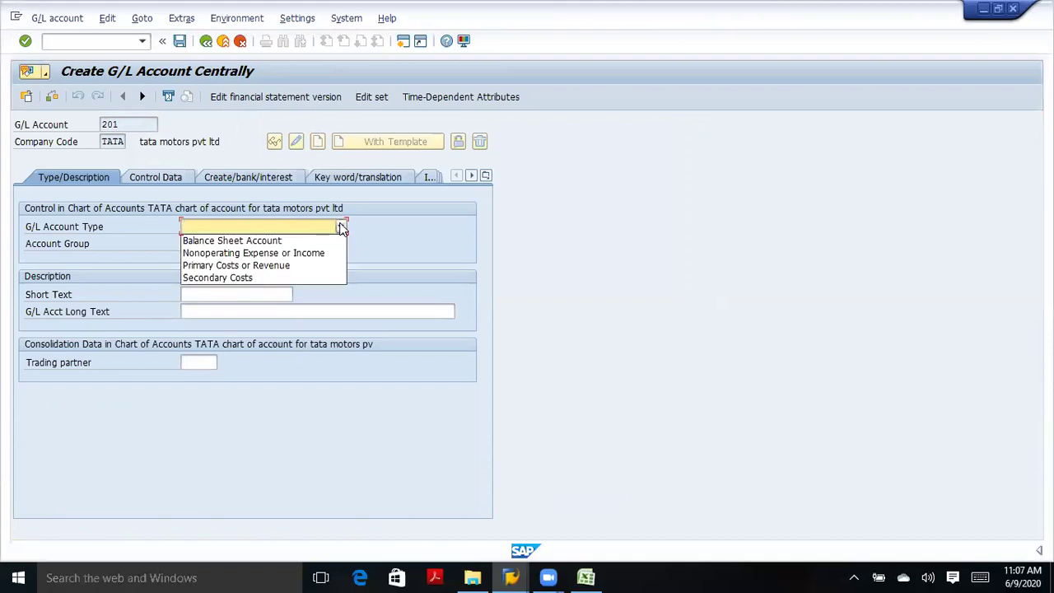
click(275, 241)
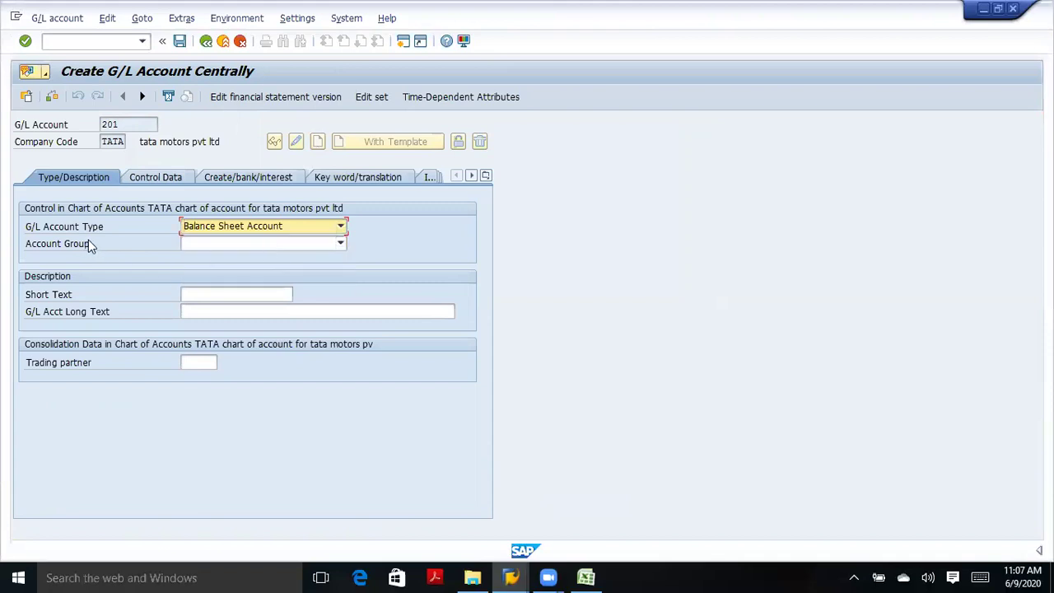
click(338, 245)
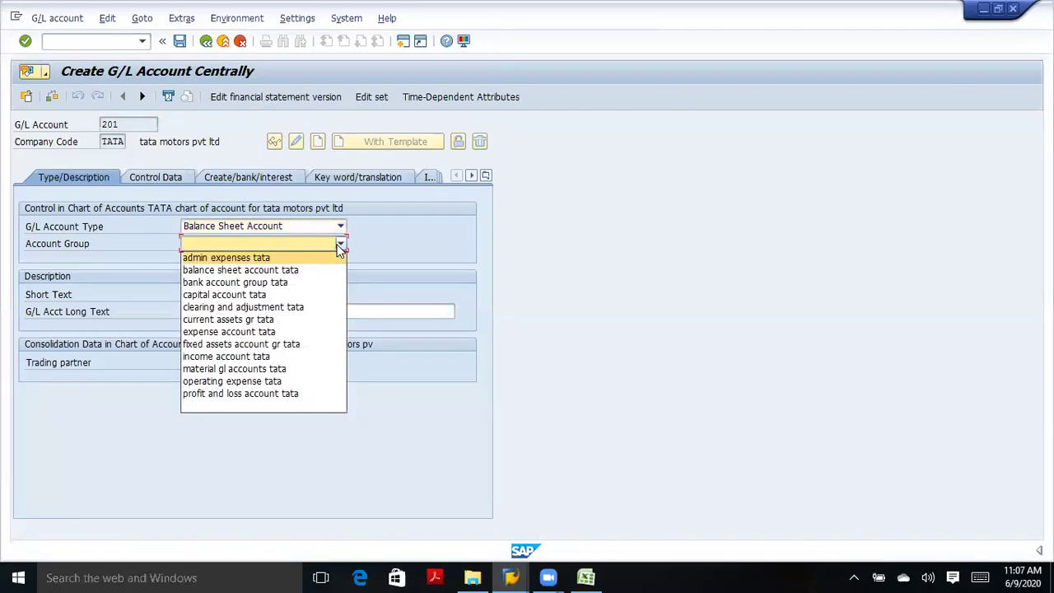
click(289, 321)
Give account 201 the short and long text 'cash gl account (for tata)'.
click(217, 294)
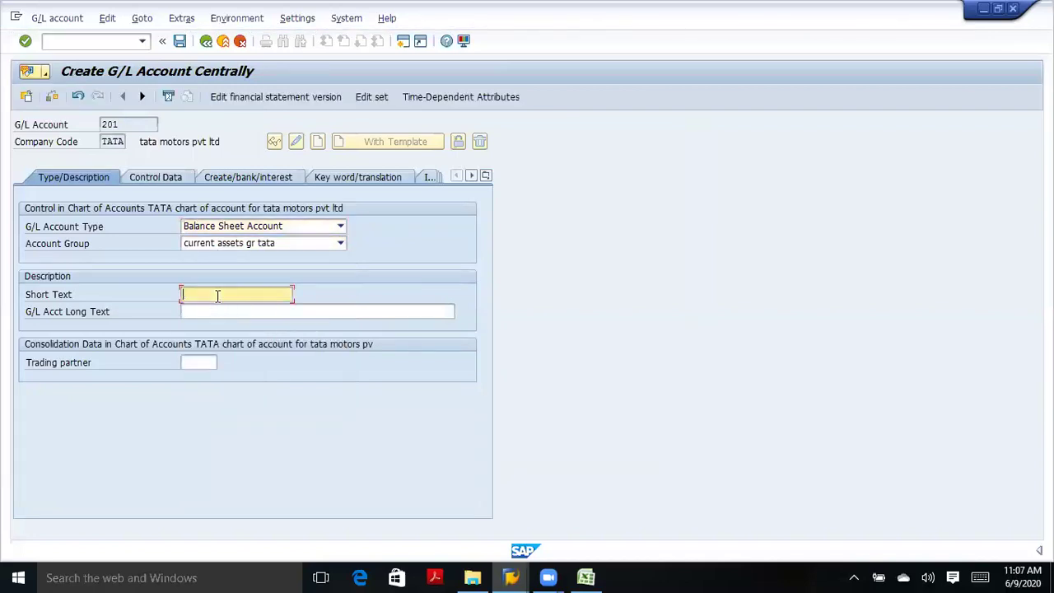
text(cash gl account)
click(236, 310)
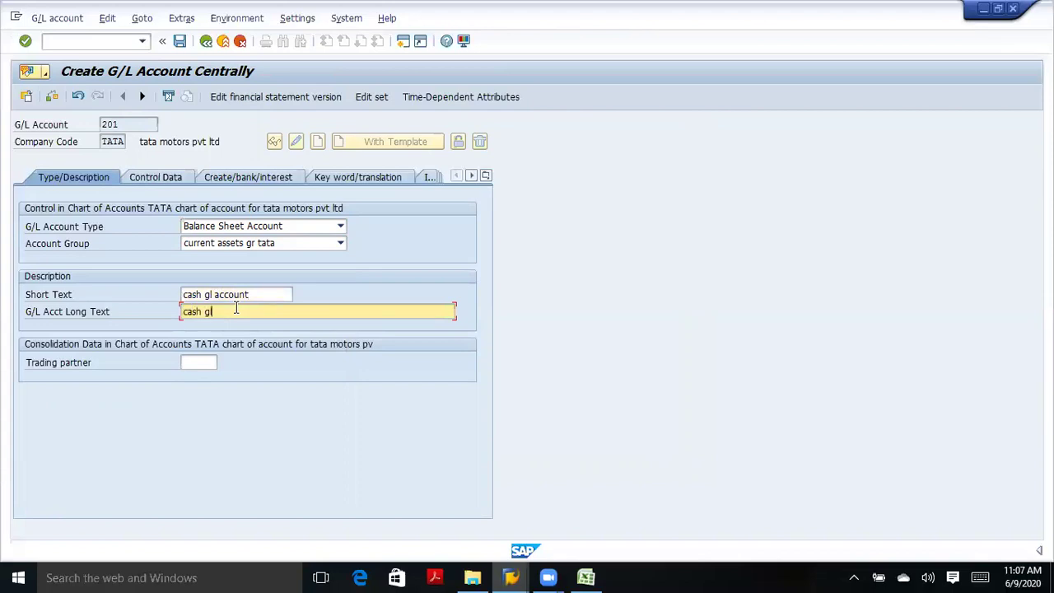
text(cash gl account for tata)
click(167, 180)
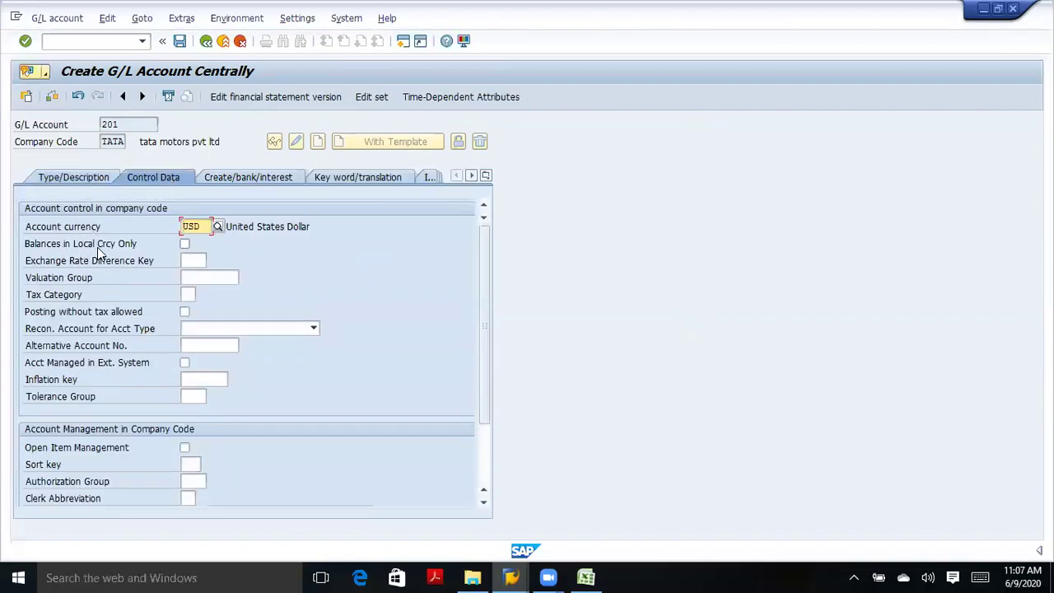
Set account 201 to keep balances in local currency only, with sort key 001.
click(184, 244)
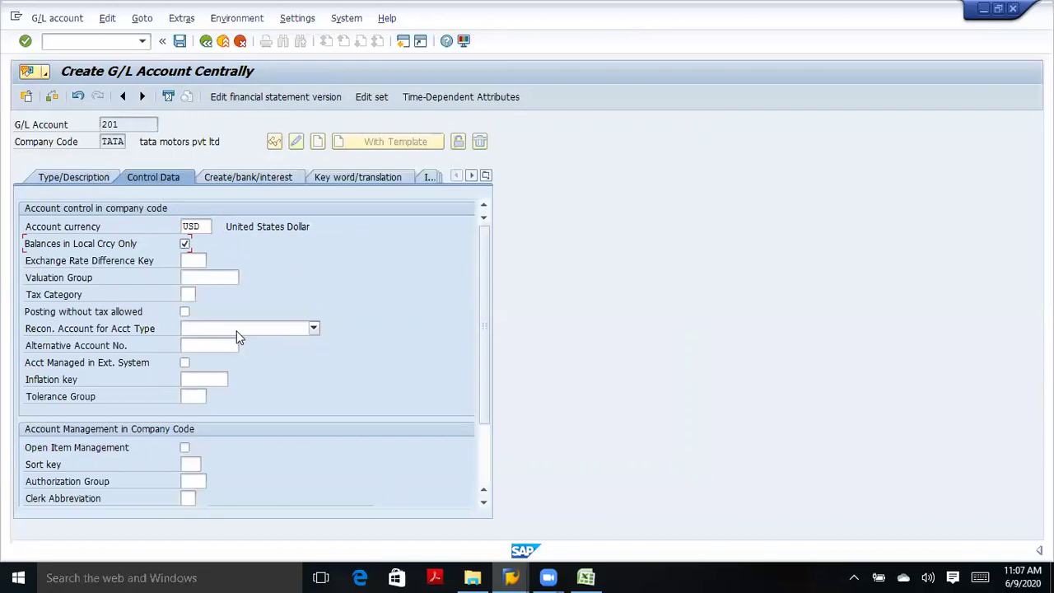
click(313, 331)
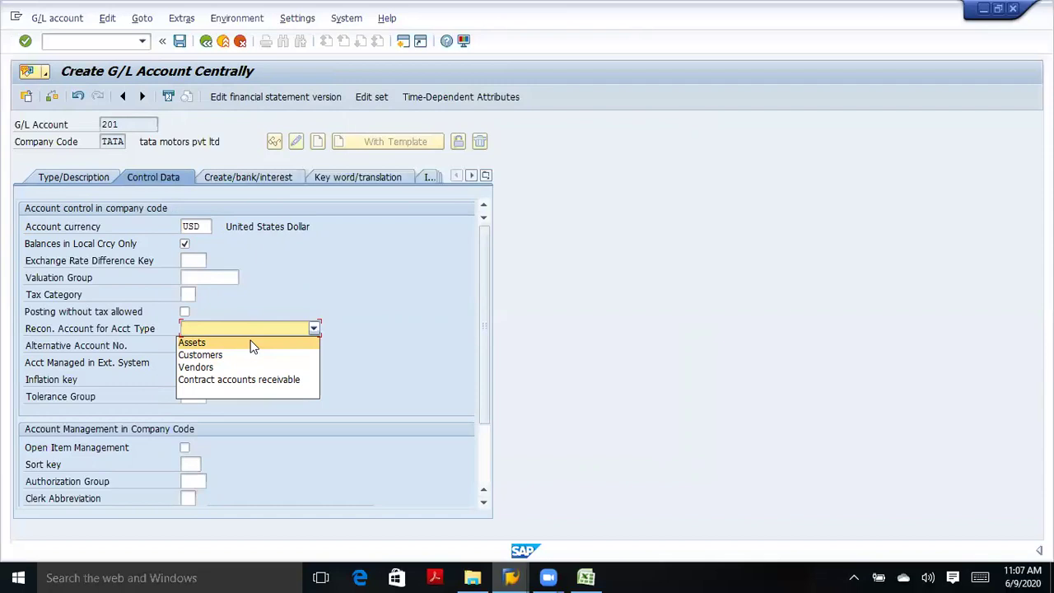
click(304, 281)
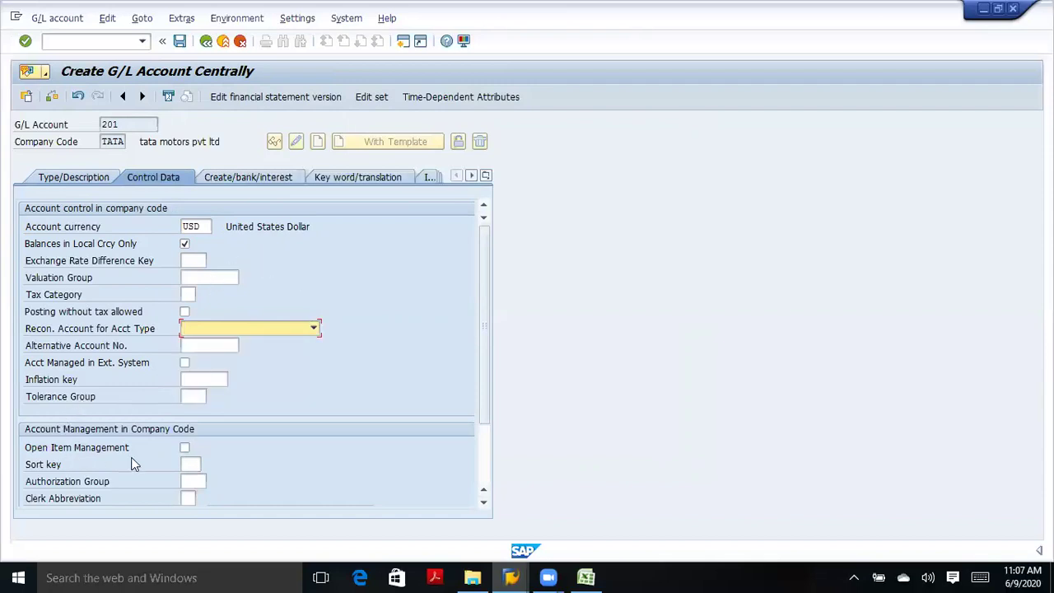
click(190, 464)
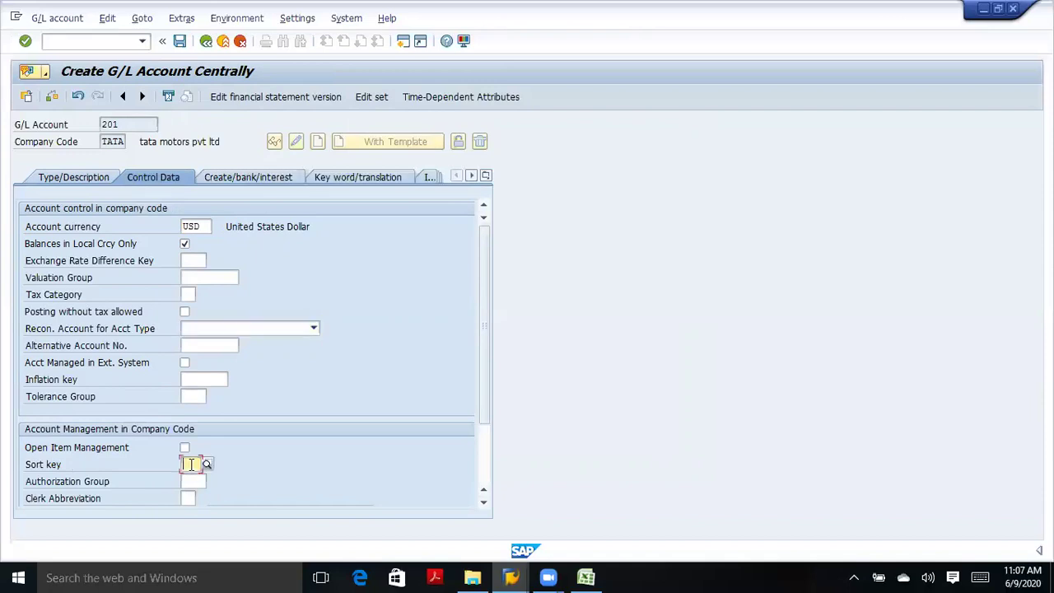
key(BackSpace)
click(205, 478)
click(236, 178)
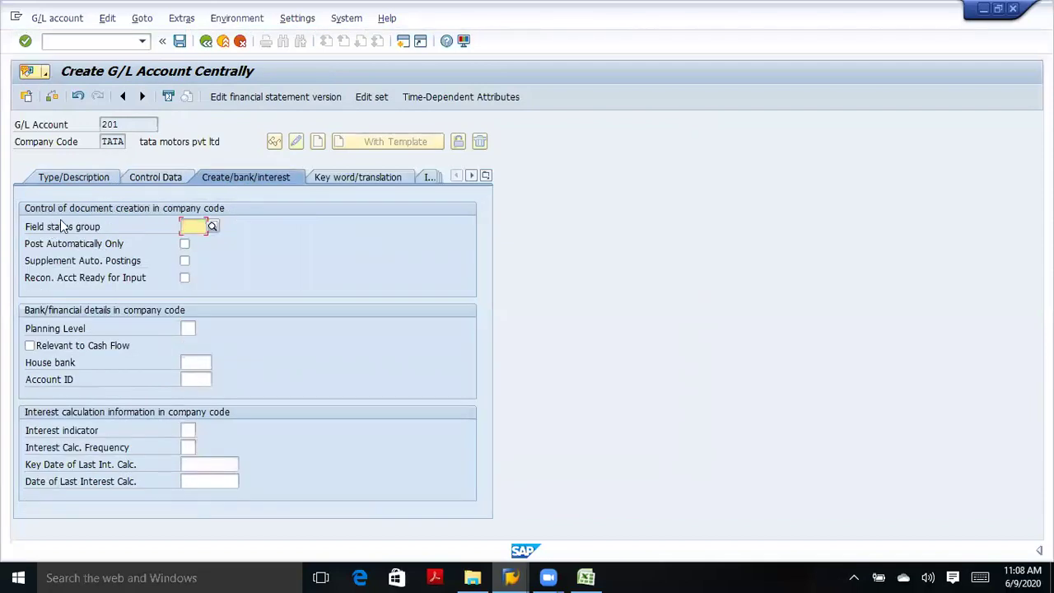
Assign field status group G005 Bank accounts to account 201 and save it.
click(211, 228)
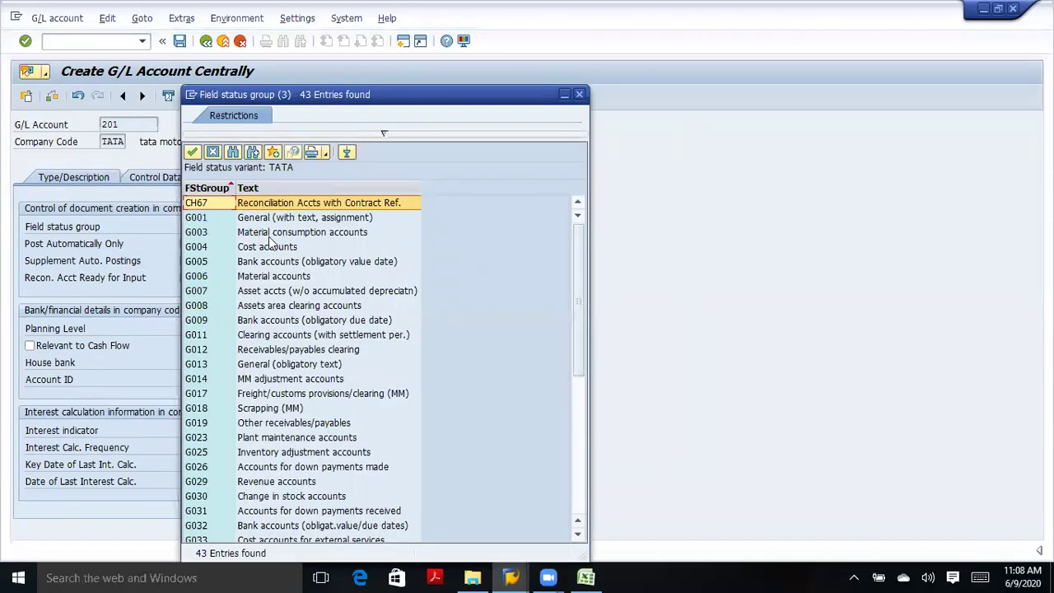
click(270, 262)
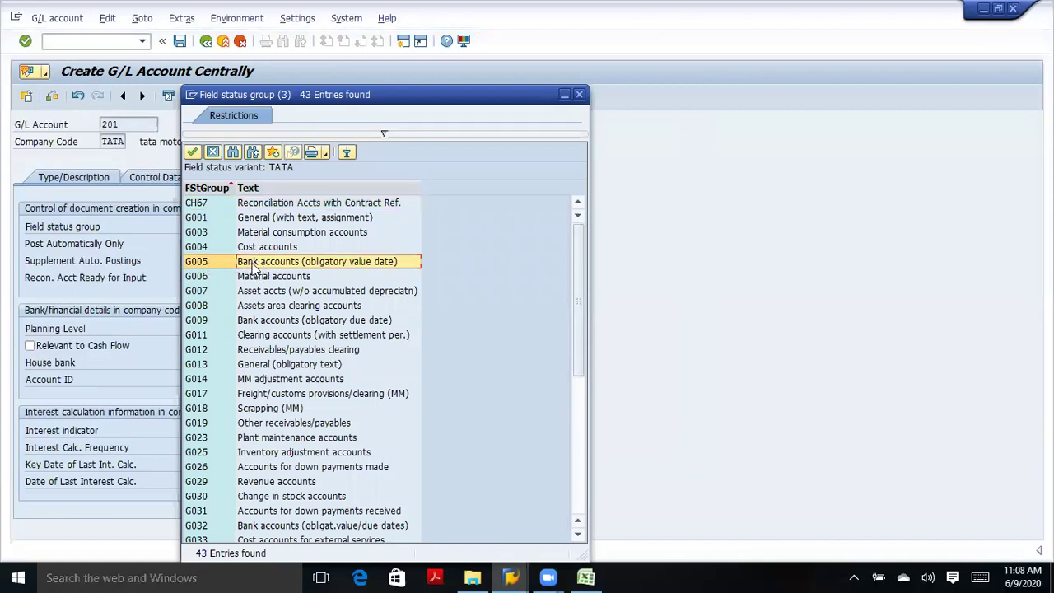
double_click(254, 263)
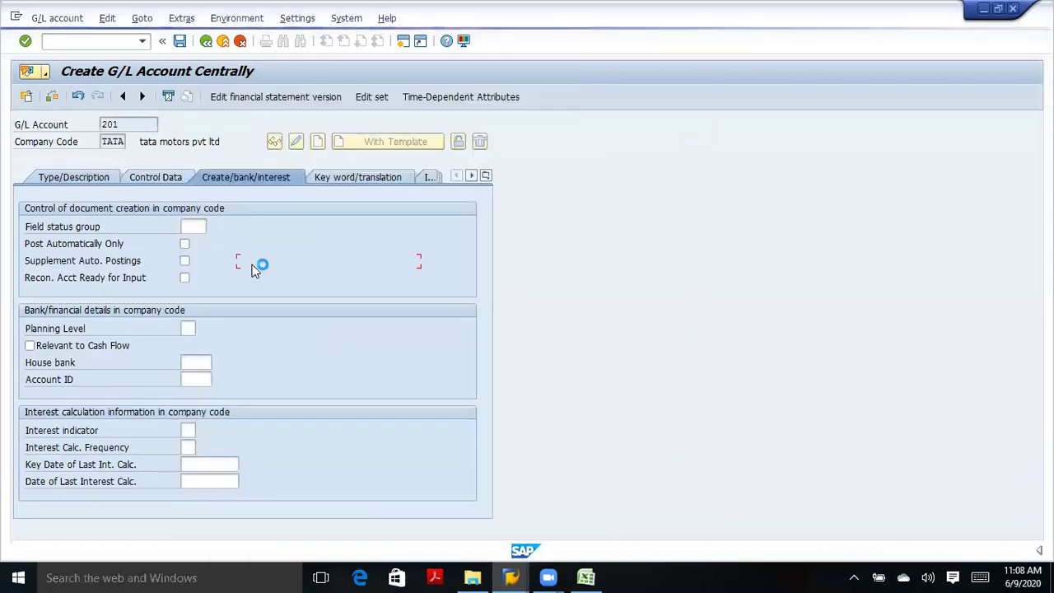
click(25, 43)
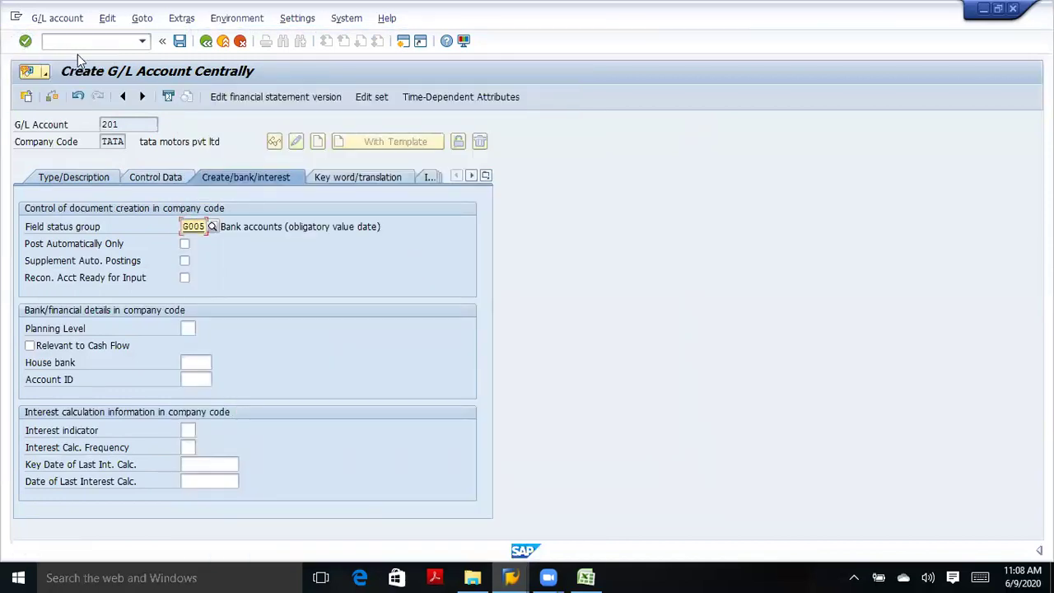
click(177, 42)
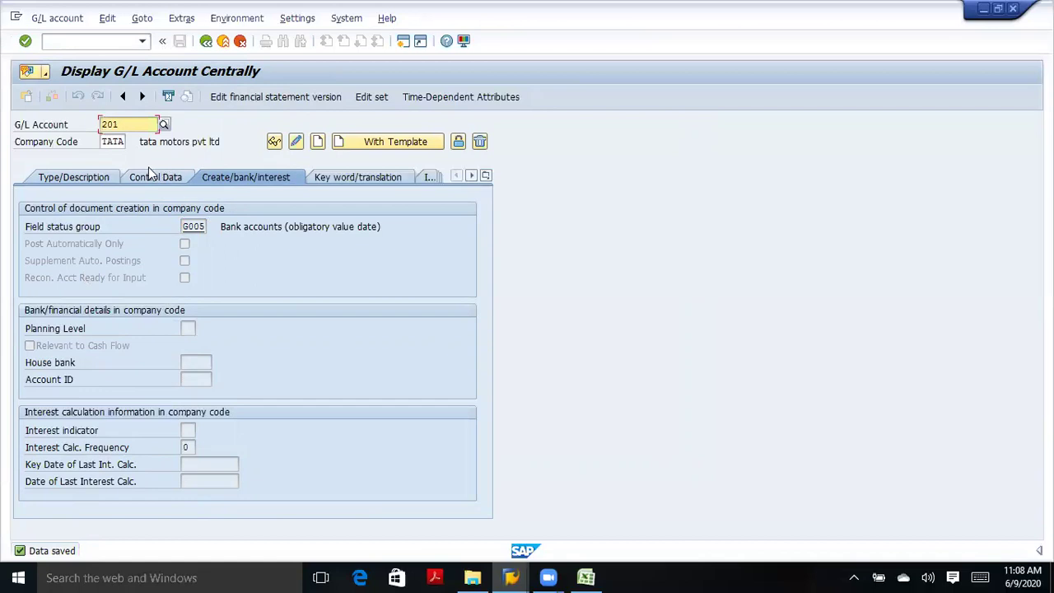
click(164, 127)
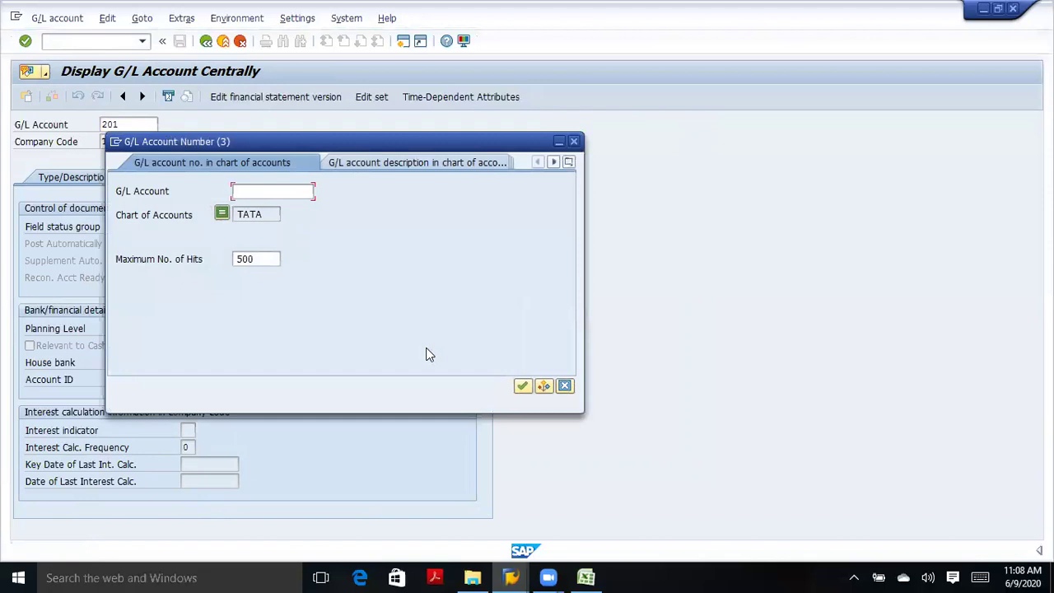
click(523, 385)
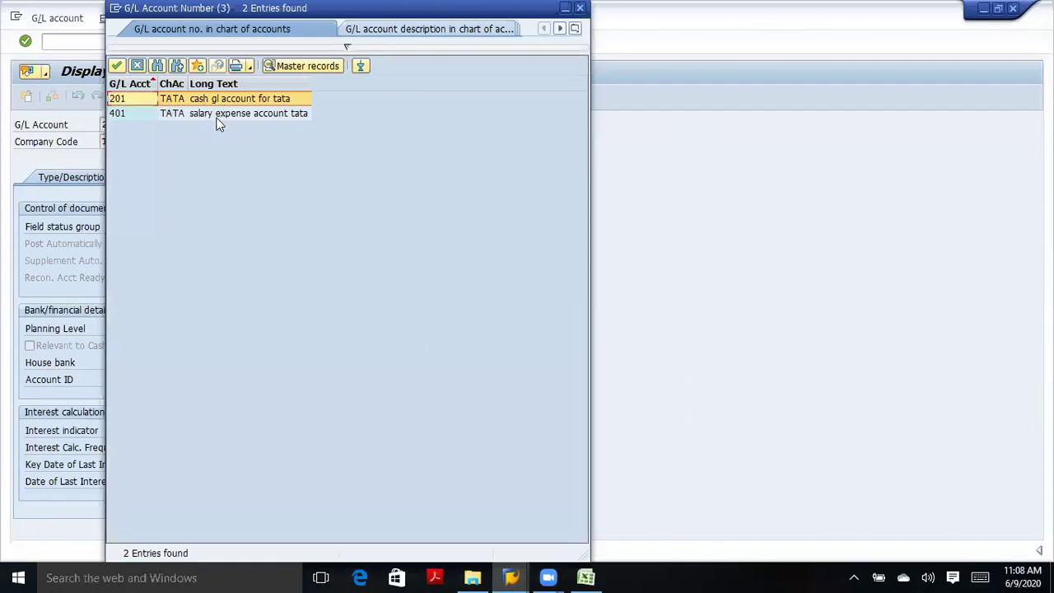
click(218, 116)
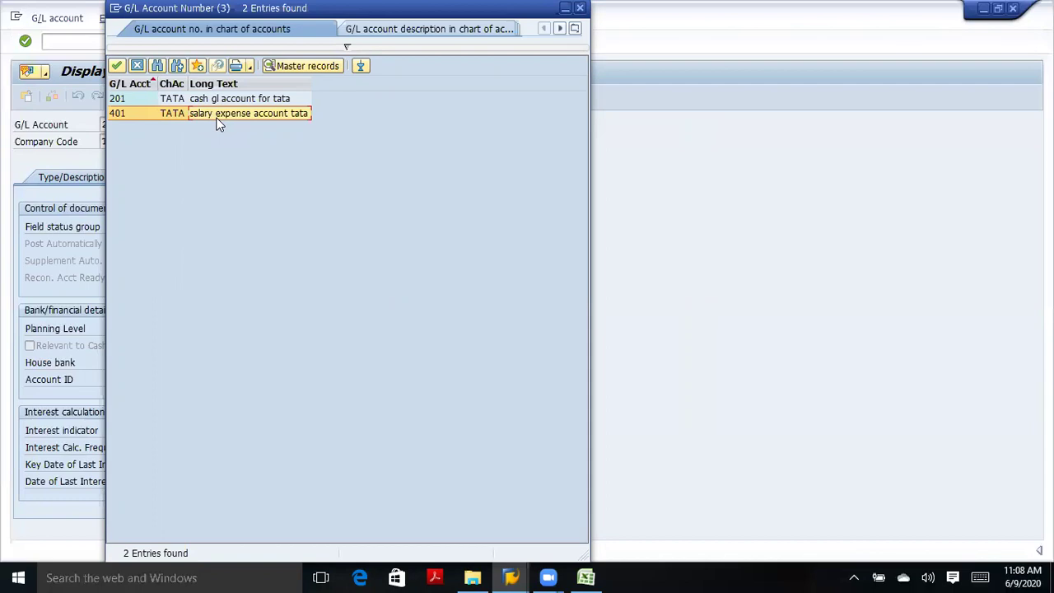
click(582, 9)
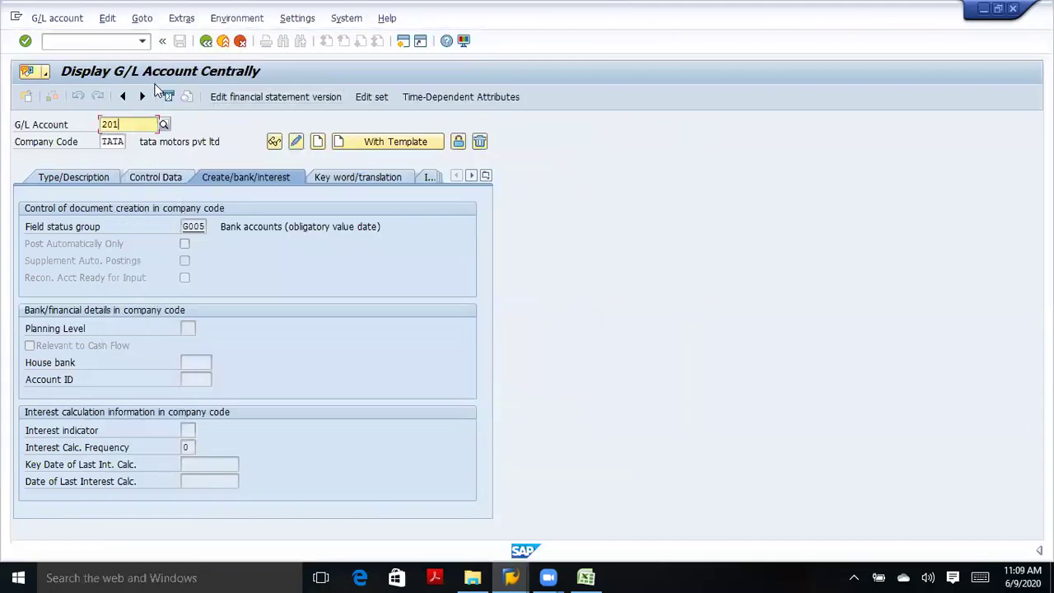
Start a G/L account posting with document date 9 June 2020.
click(206, 42)
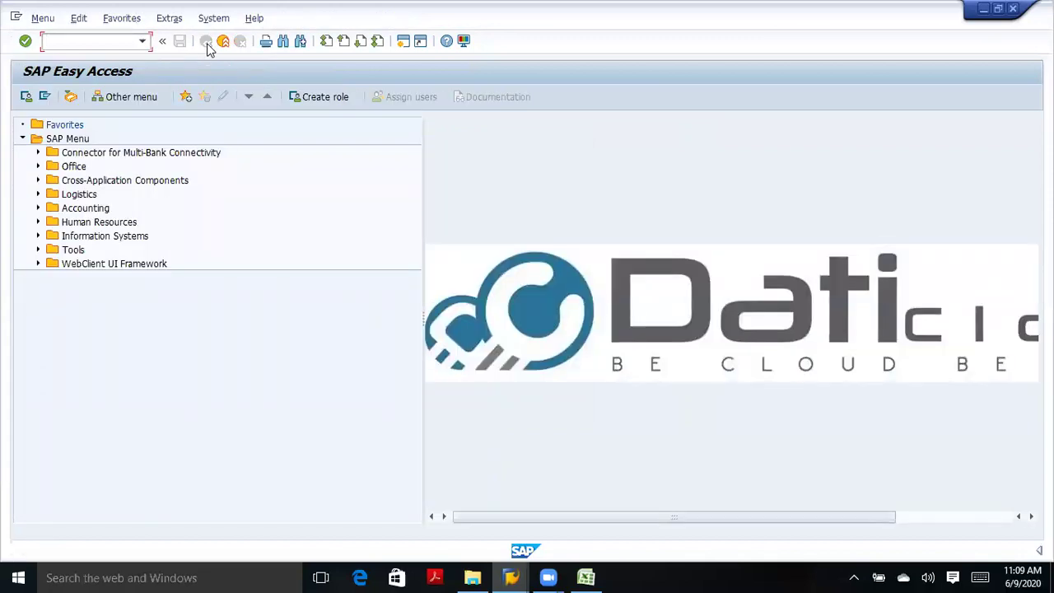
text(0)
key(Return)
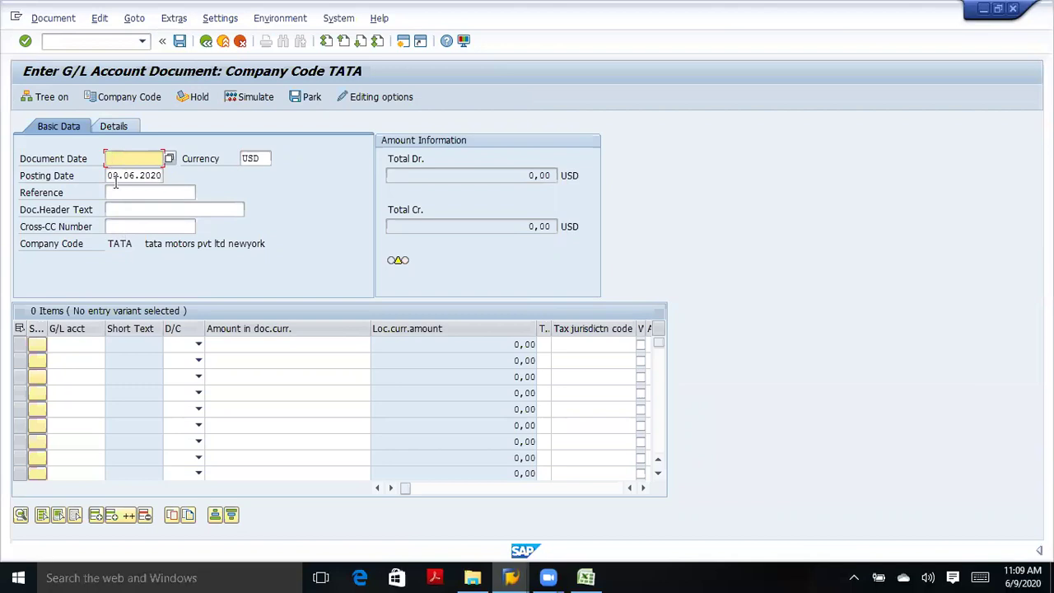
click(169, 159)
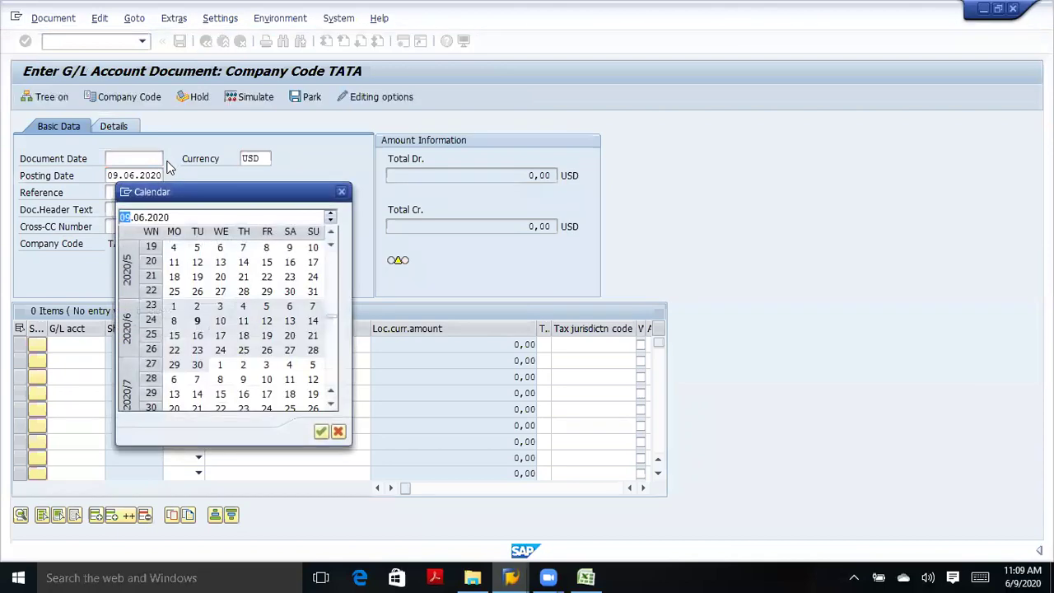
double_click(198, 321)
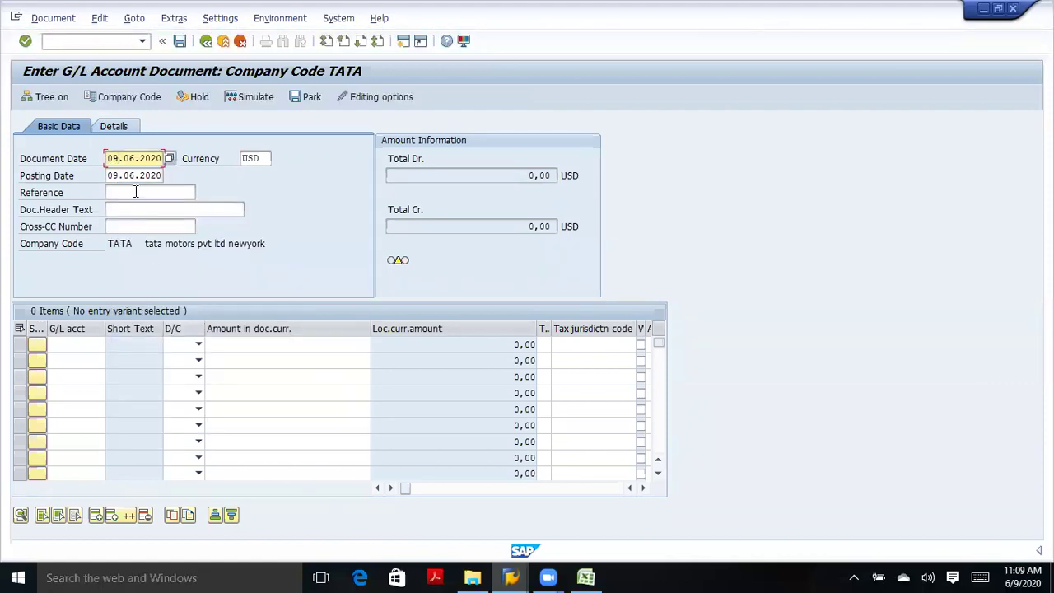
Enter reference 12345 and header text 'salary paid on cash'.
click(136, 192)
text(12345)
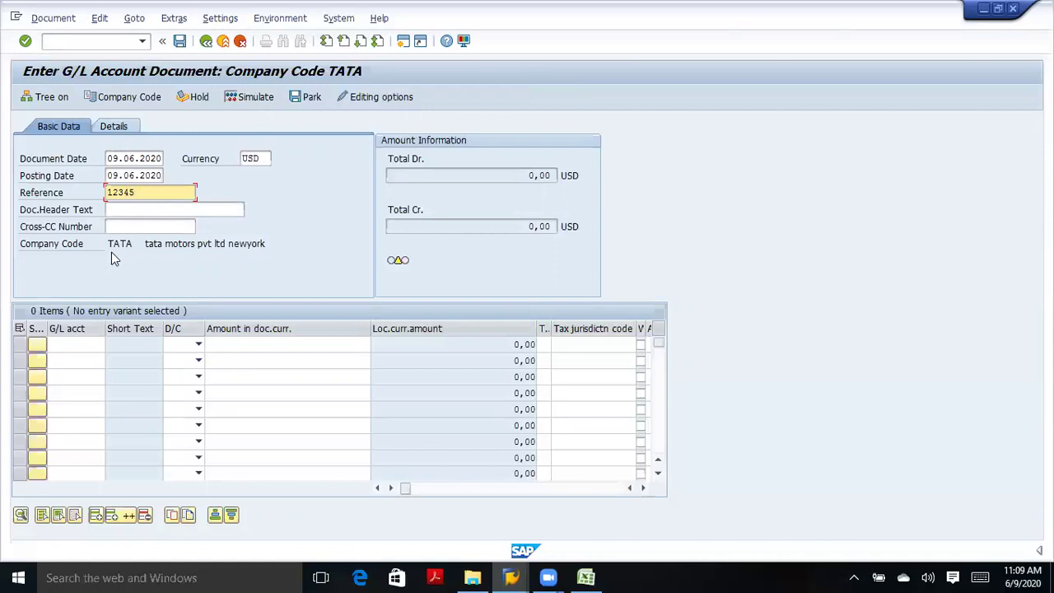
click(77, 343)
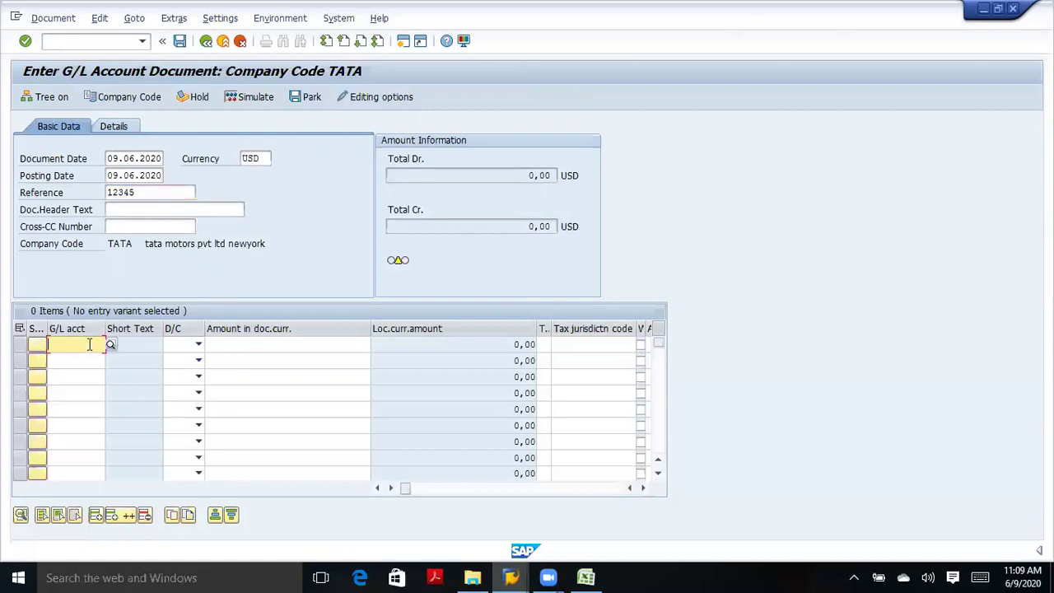
click(129, 209)
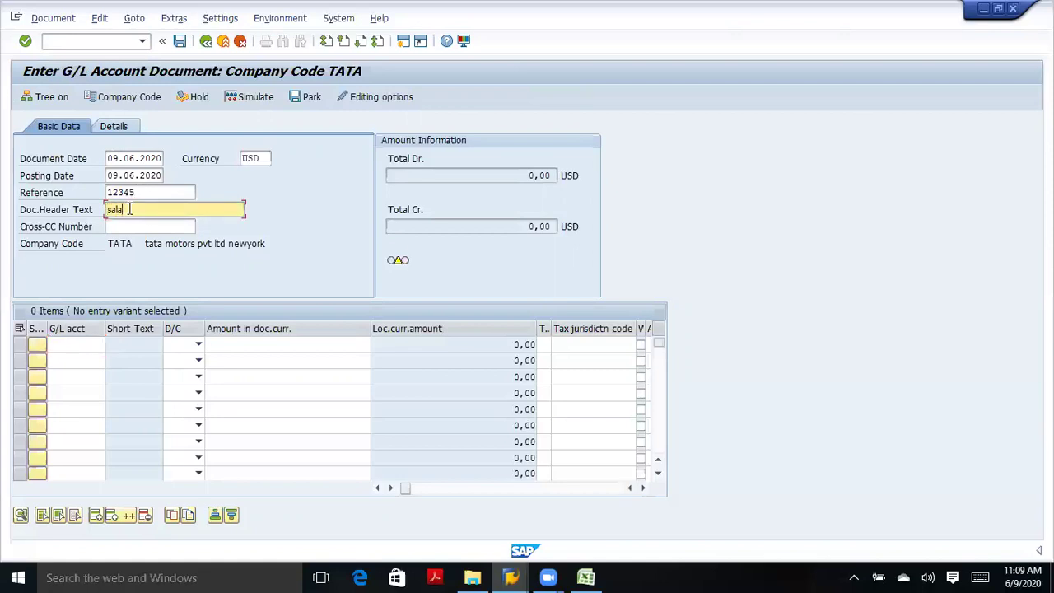
text(salary pa)
text(id i)
text(n cash)
Enter G/L account 401 on line one and 201 on line two.
click(83, 344)
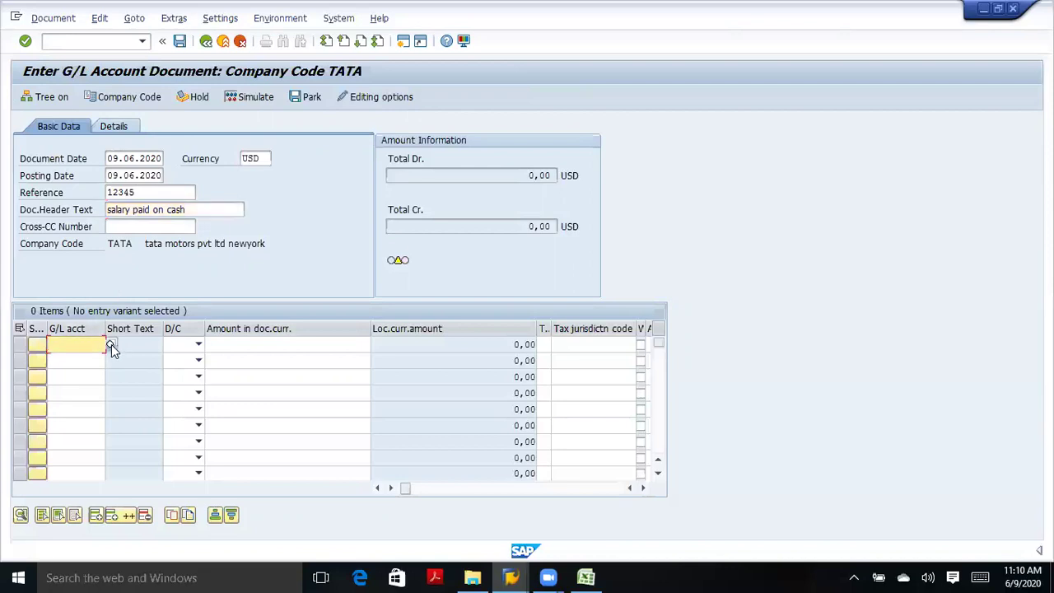
click(111, 344)
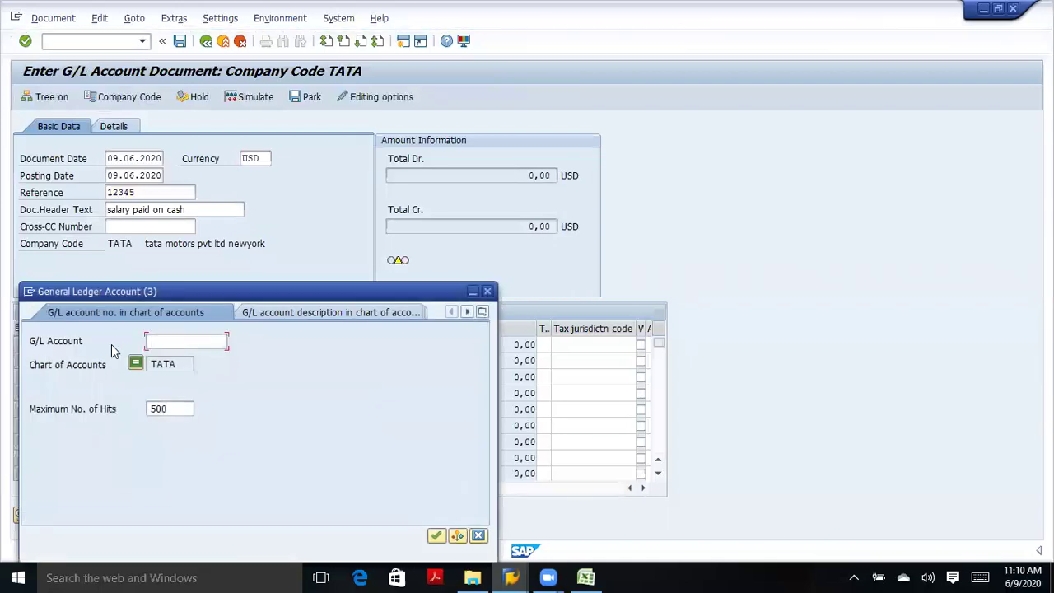
click(434, 534)
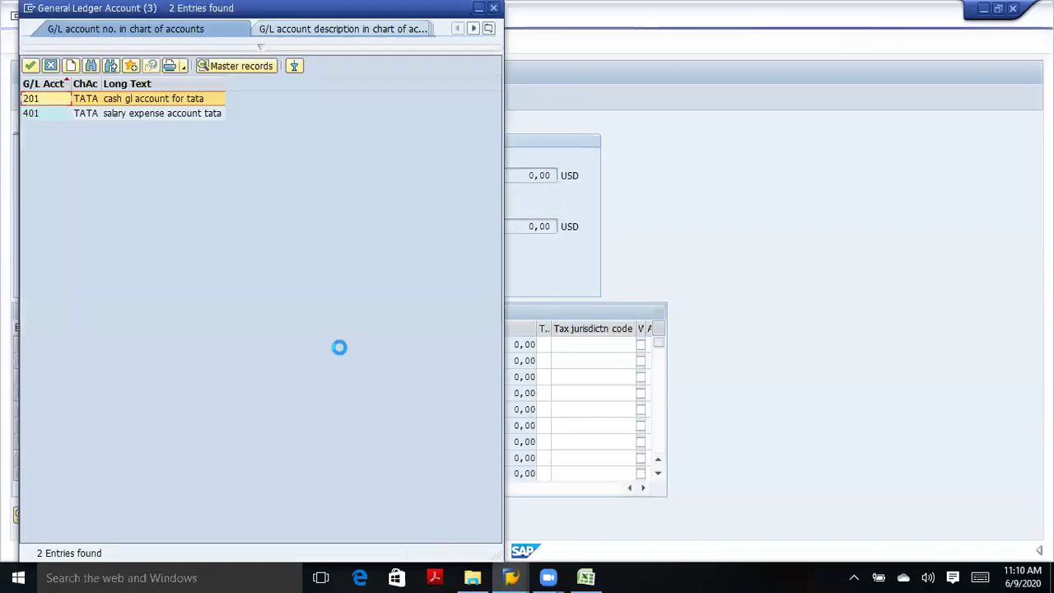
double_click(132, 114)
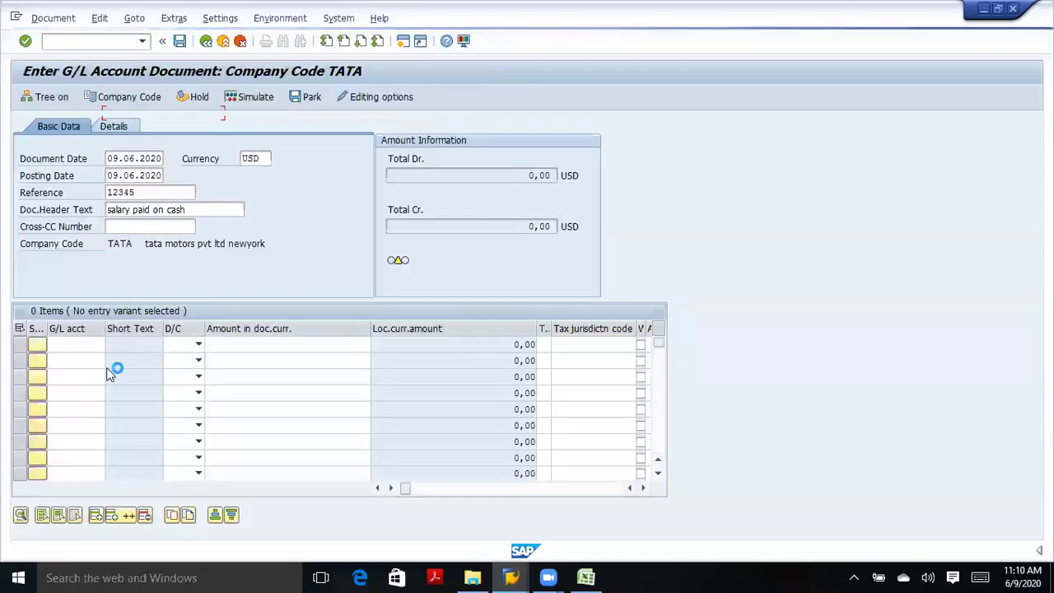
click(97, 360)
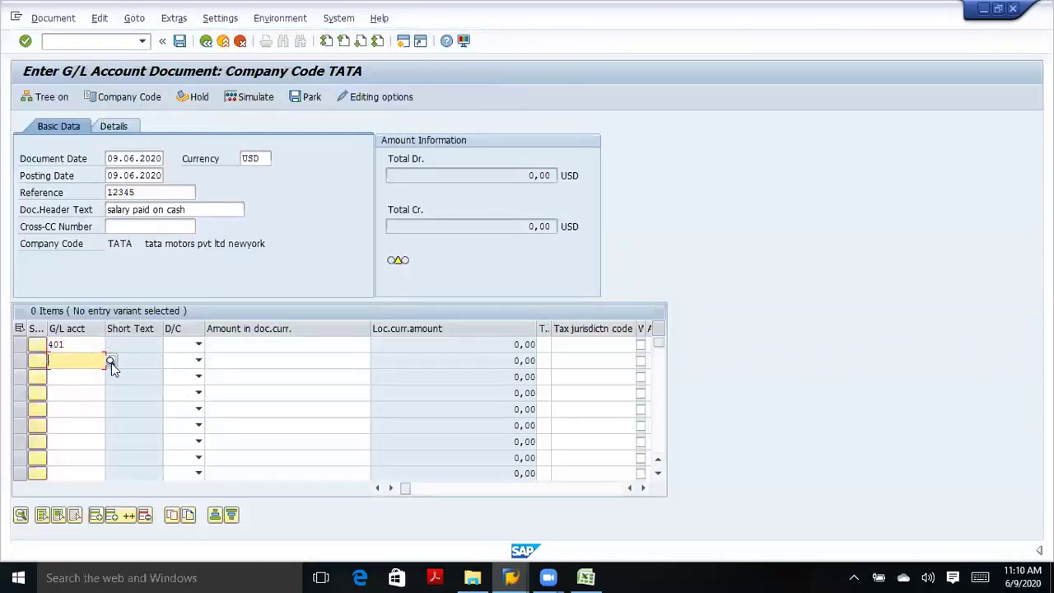
click(111, 363)
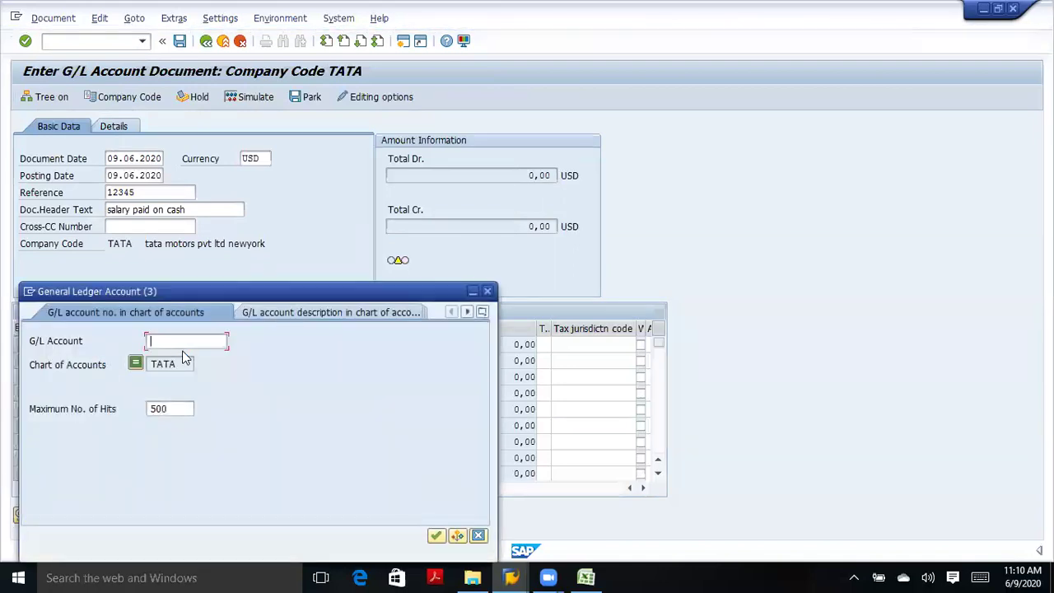
click(435, 535)
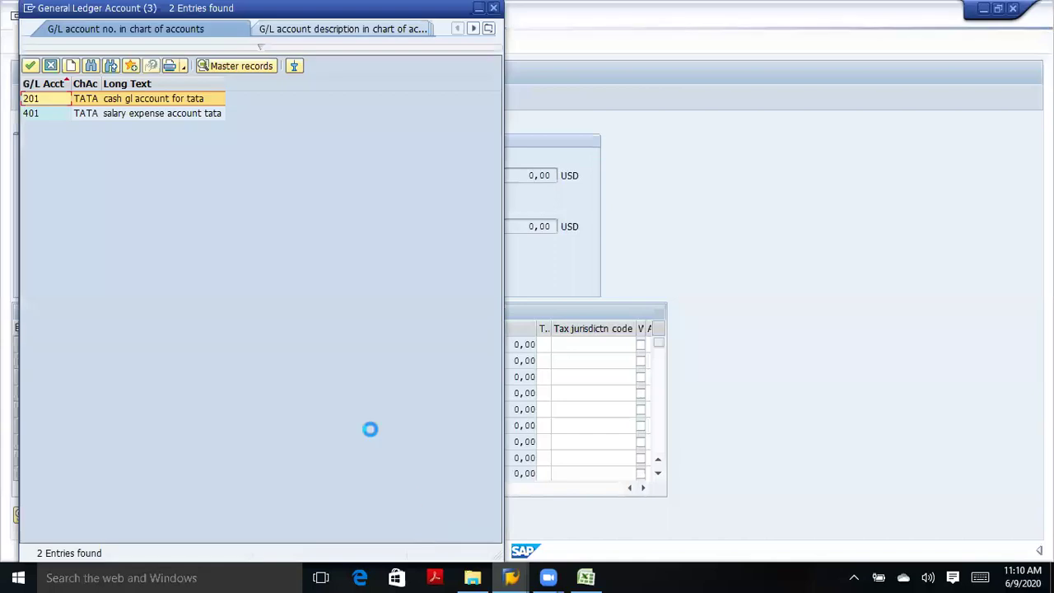
click(134, 114)
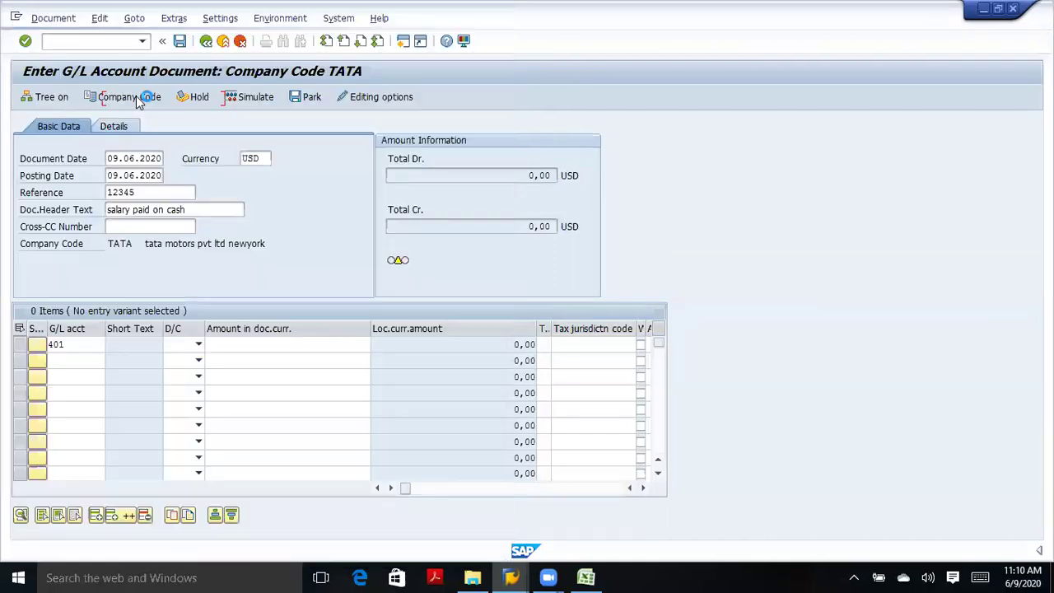
text(201)
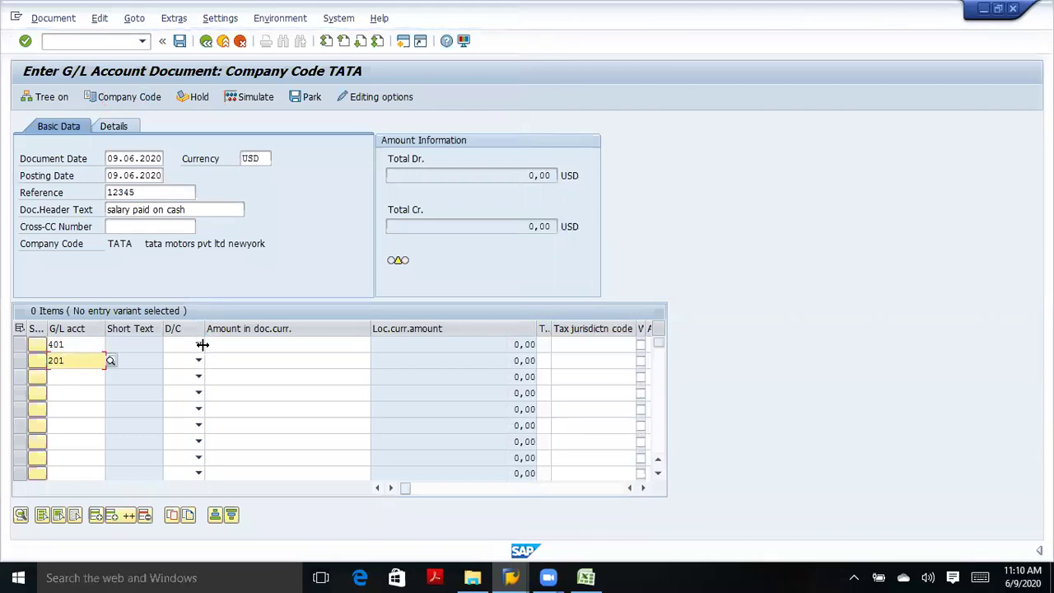
Mark line 401 as Debit and line 201 as Credit.
click(198, 345)
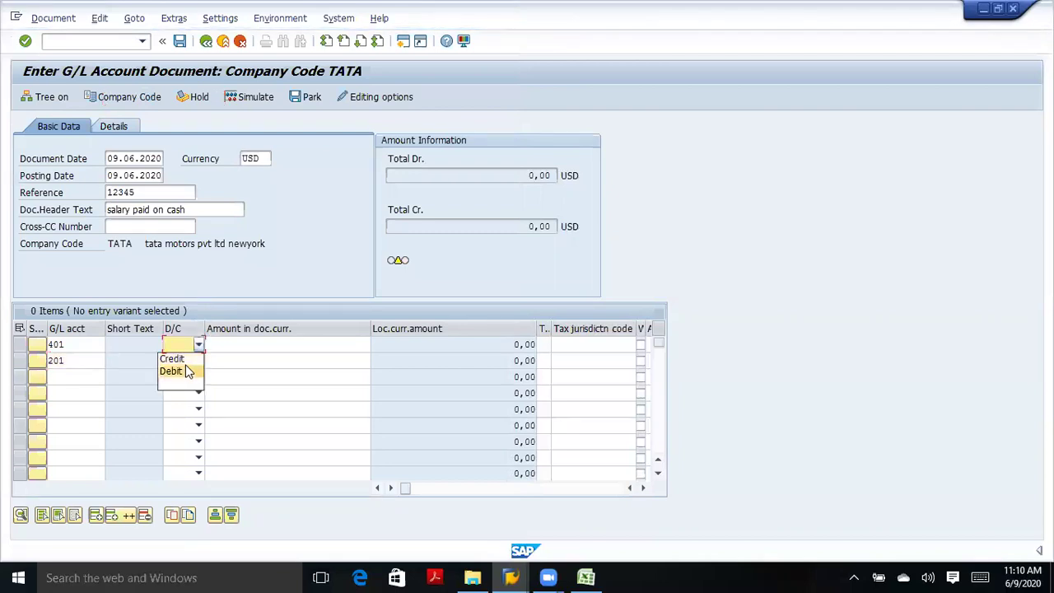
click(171, 372)
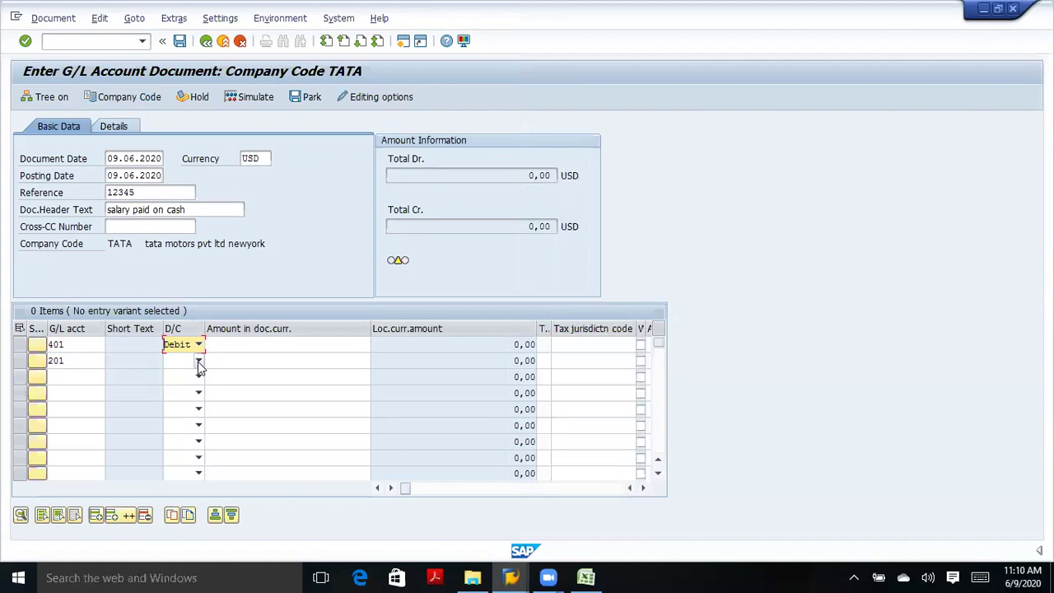
click(199, 363)
click(194, 371)
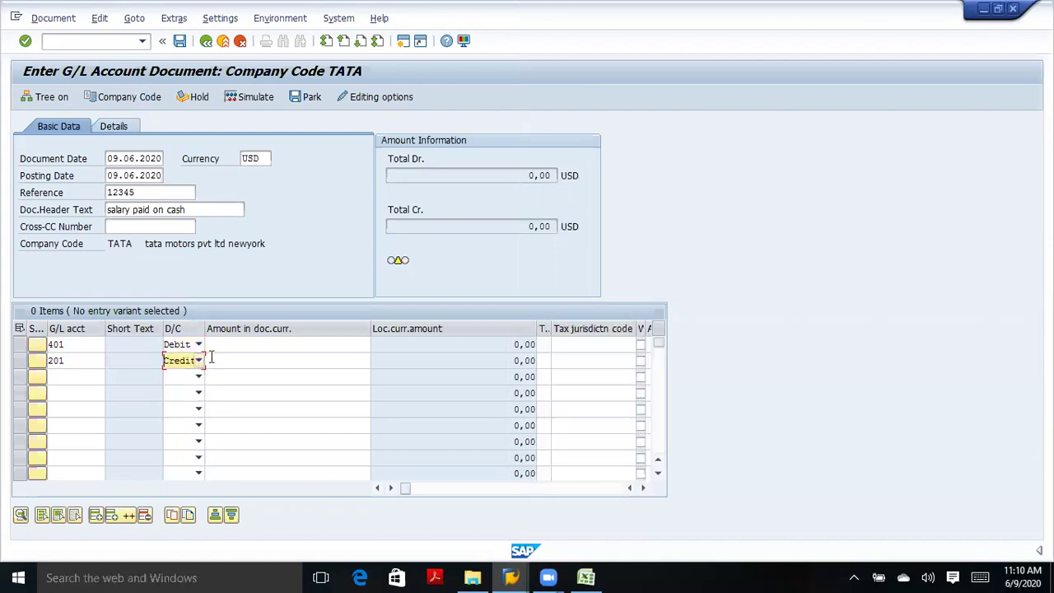
click(222, 350)
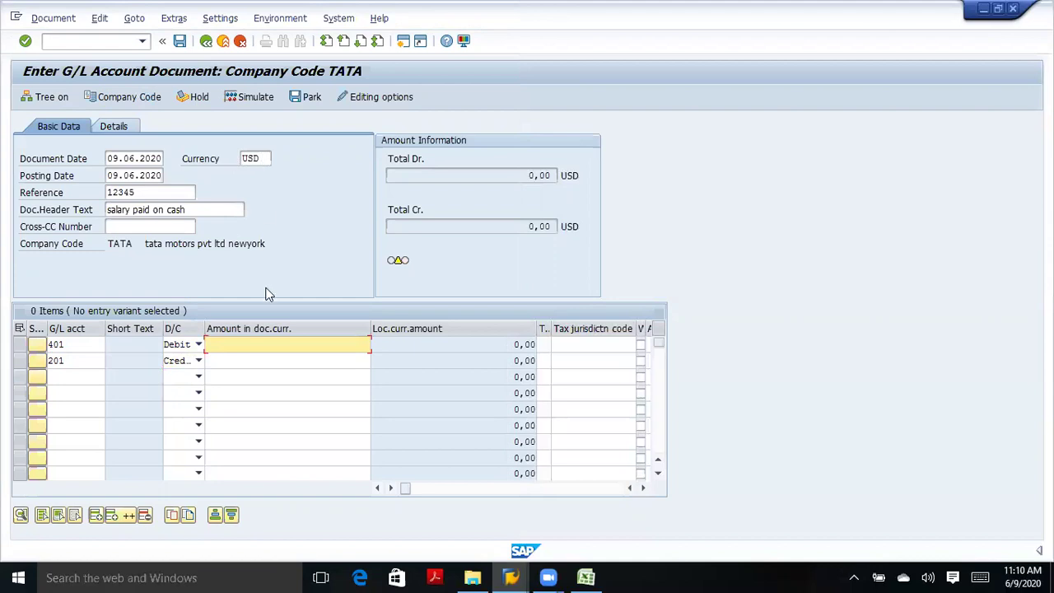
Enter 100000 on both line items and check the document, revealing period 006 2020 closed.
text(100000)
click(346, 360)
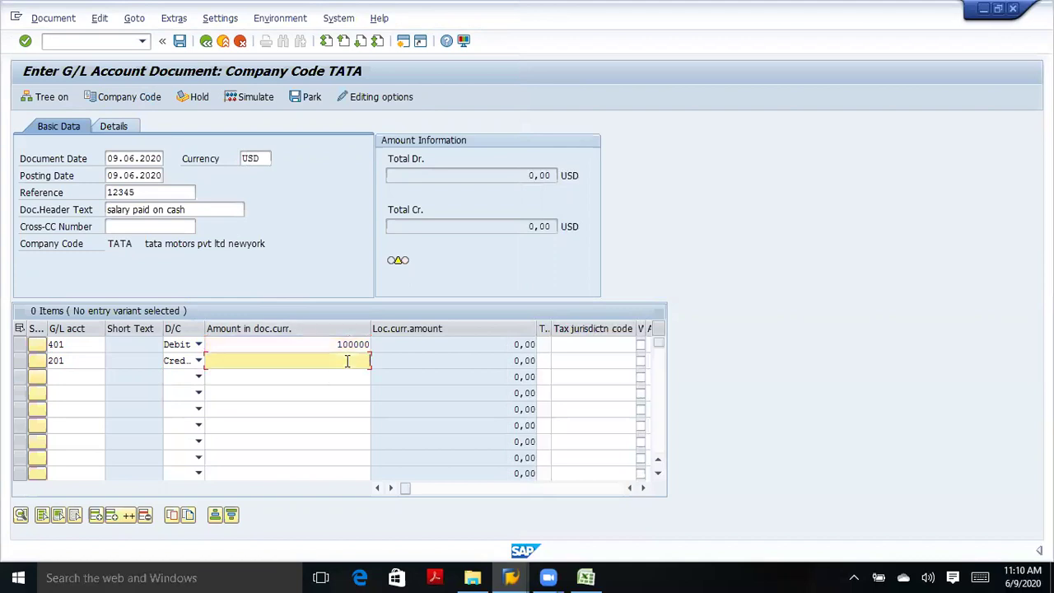
text(1000000)
click(25, 41)
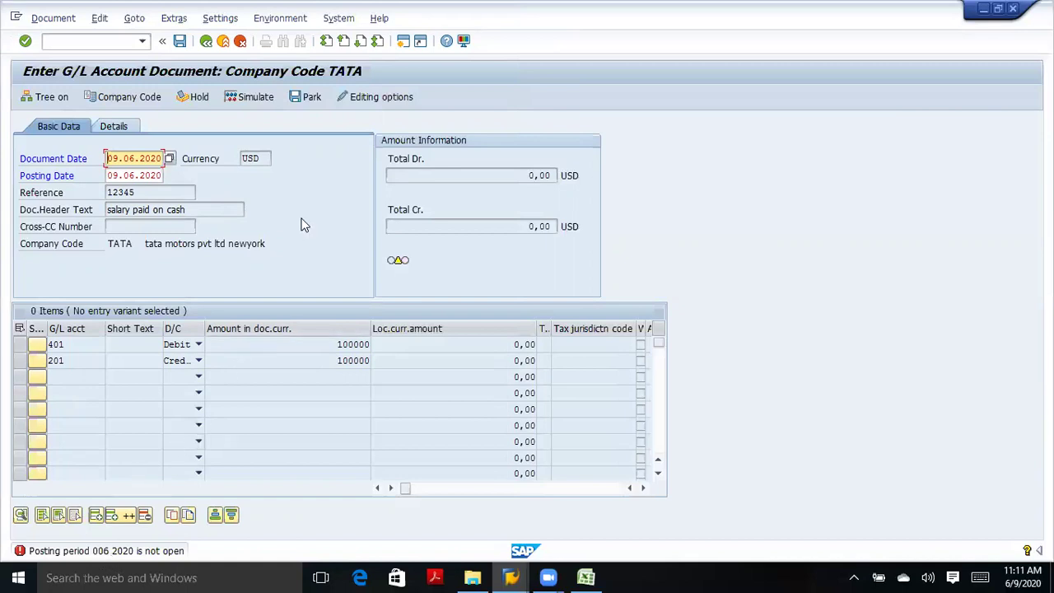
Open a second session and launch the SAP Reference IMG via SPRO.
click(402, 48)
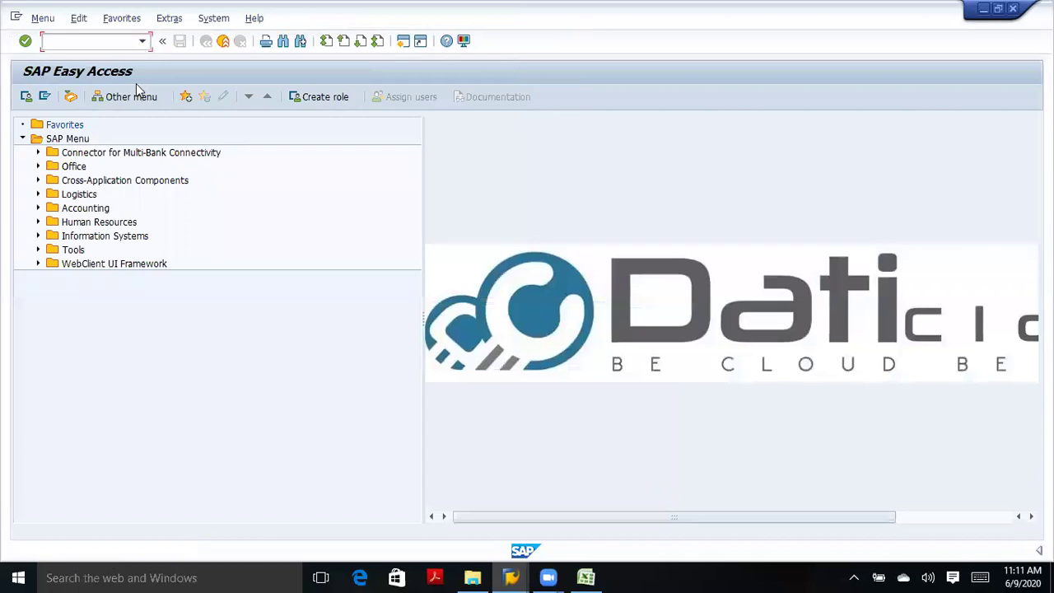
text(spro)
key(Return)
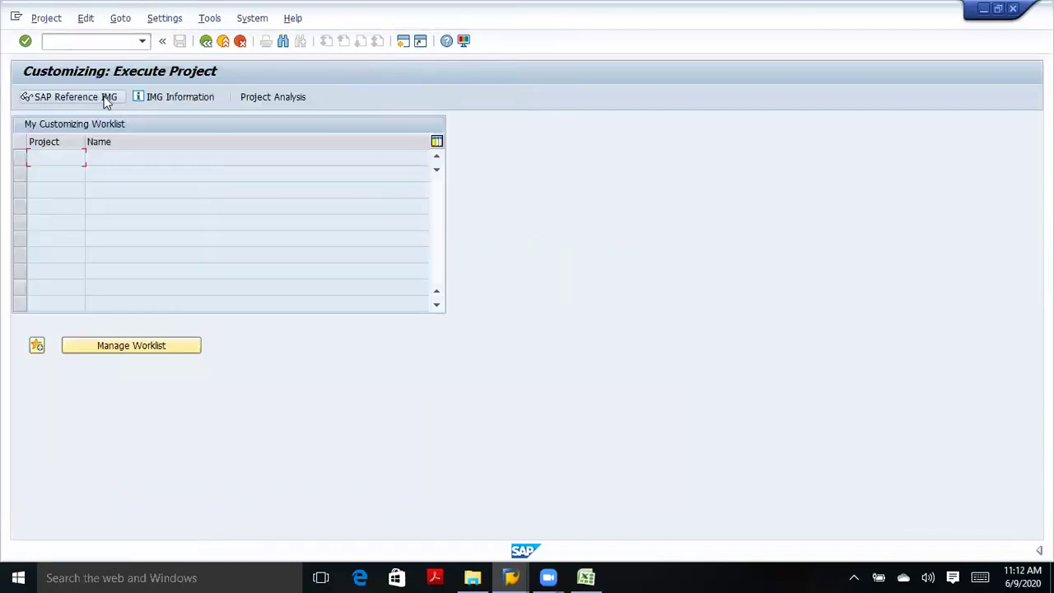
click(105, 98)
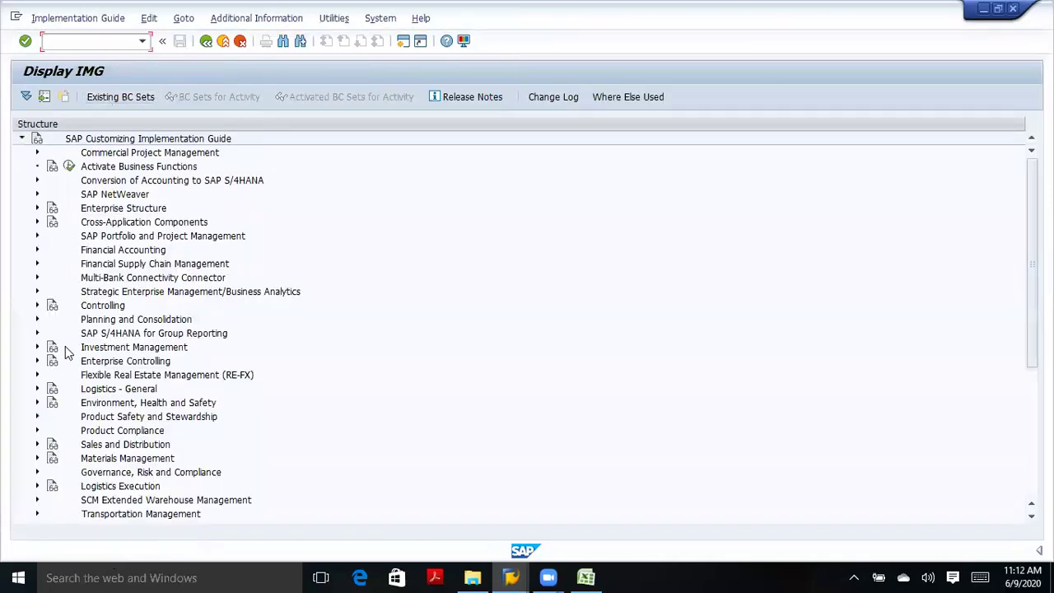
Expand Financial Accounting down to Posting Periods and run Open and Close Posting Periods.
click(37, 250)
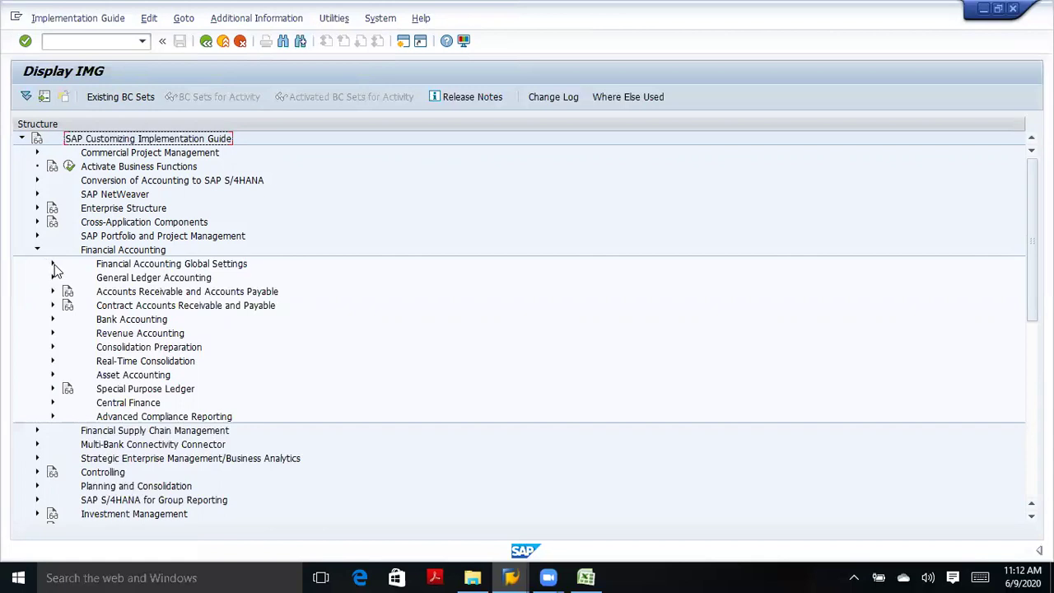
click(53, 264)
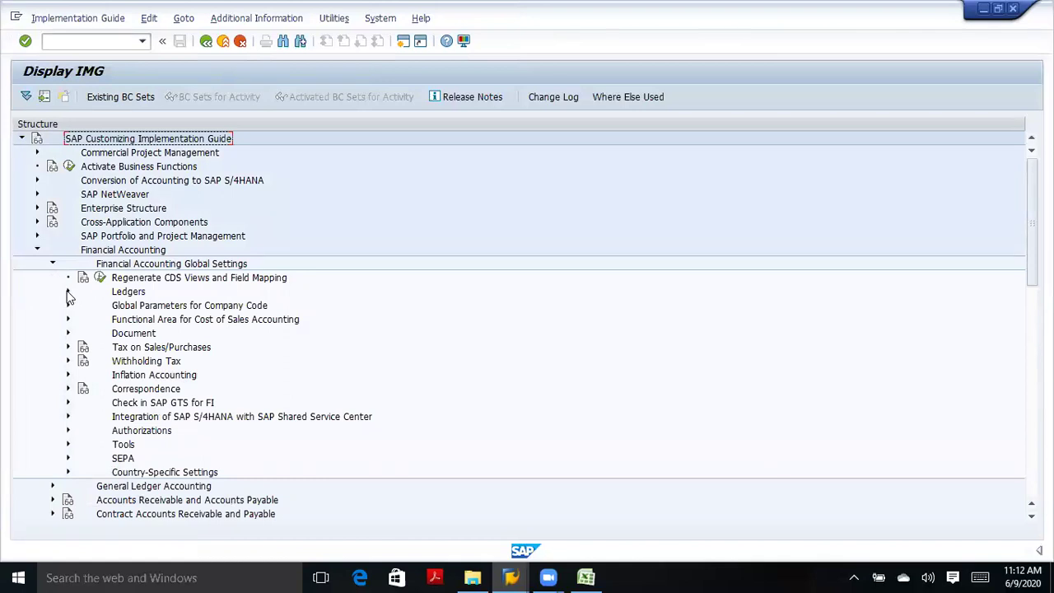
click(68, 292)
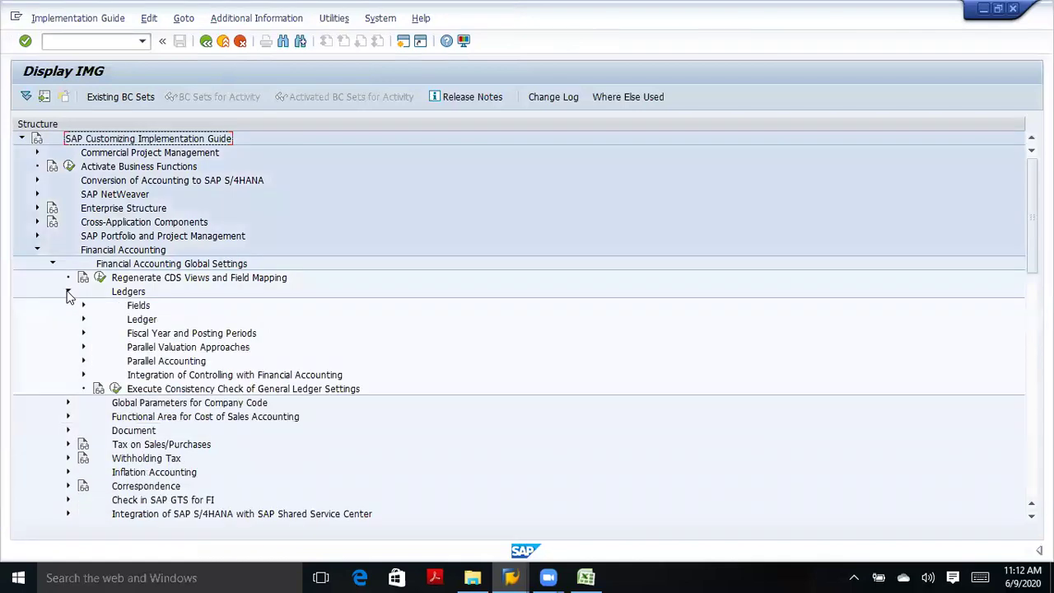
click(84, 334)
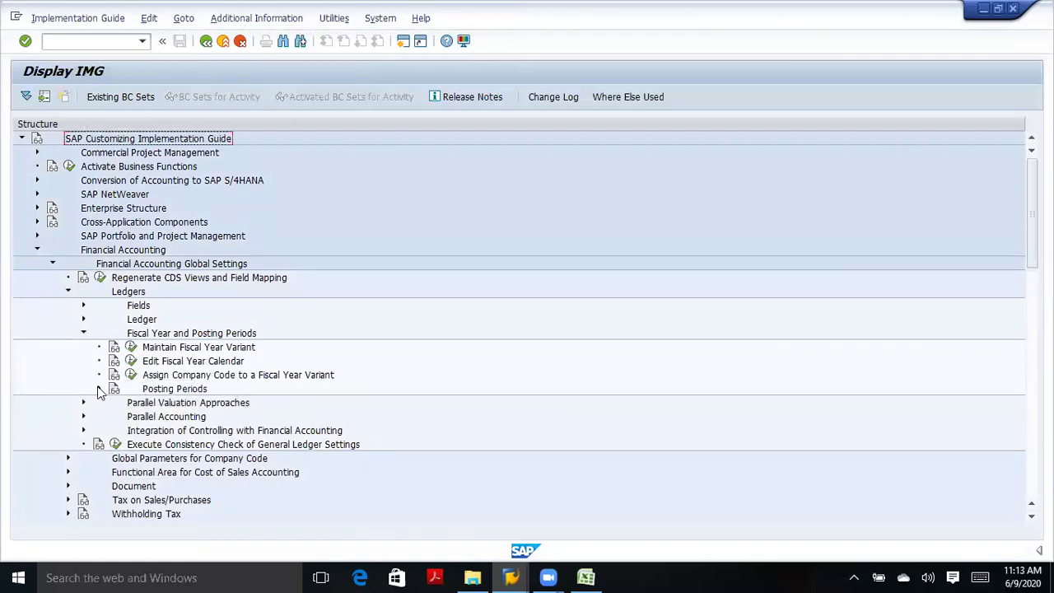
click(99, 388)
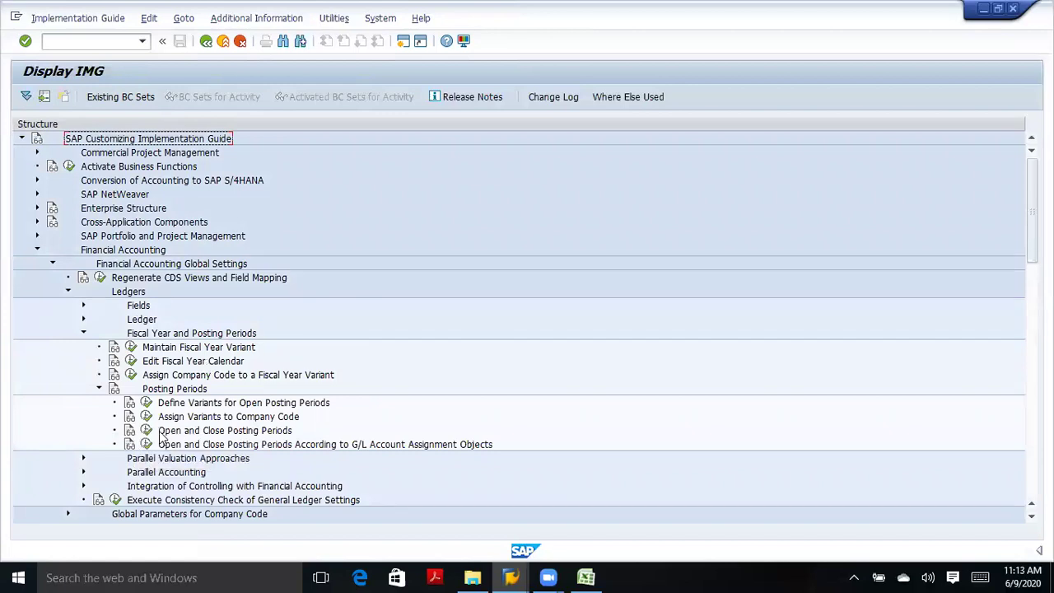
click(146, 430)
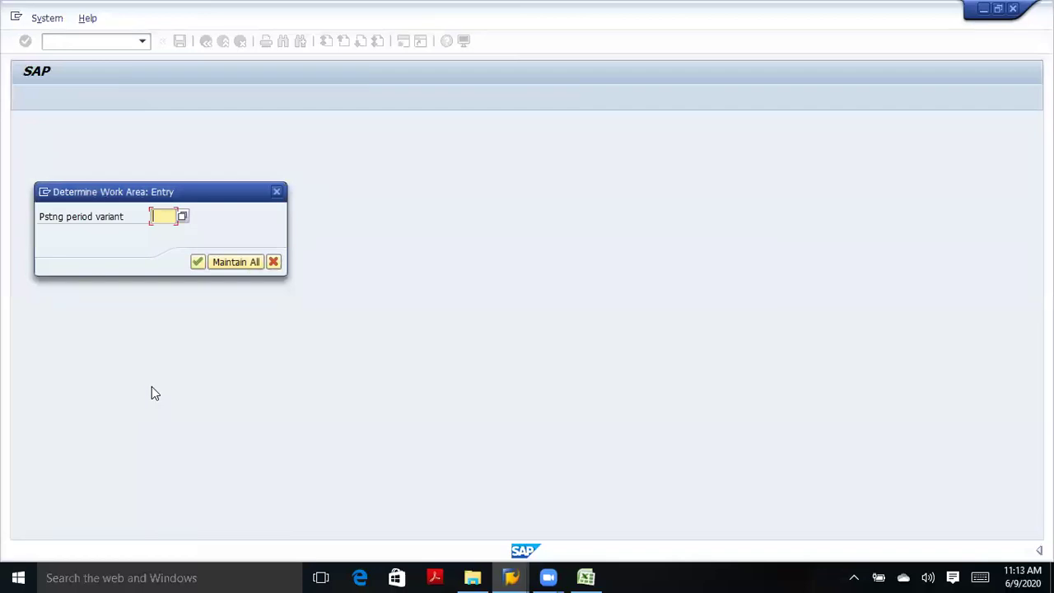
Try variant TATA, find it doesn't exist, then launch Define Variants for Open Posting Periods.
text(tata)
key(Return)
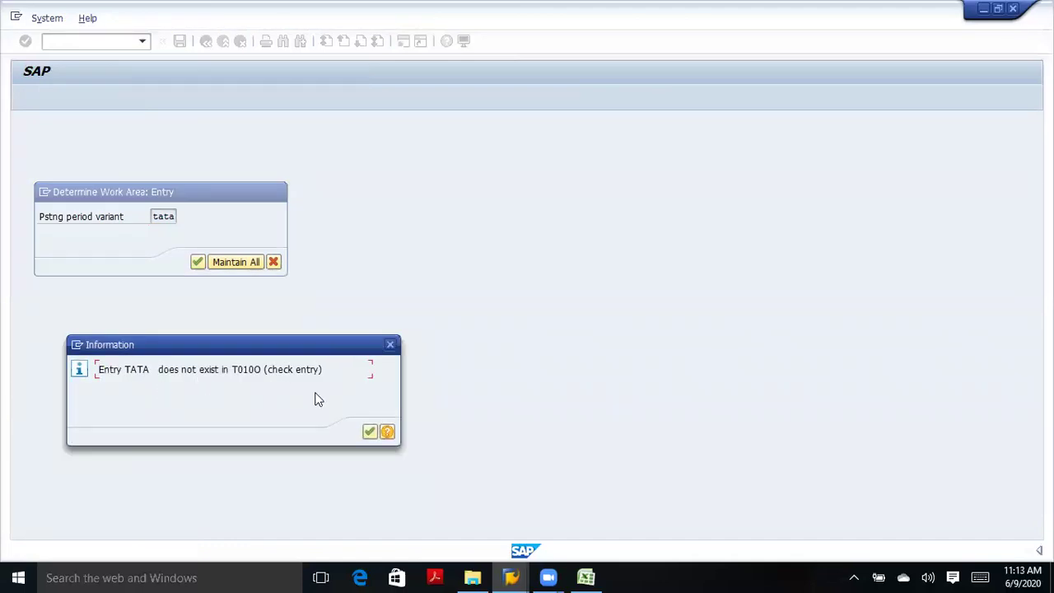
click(390, 345)
click(183, 217)
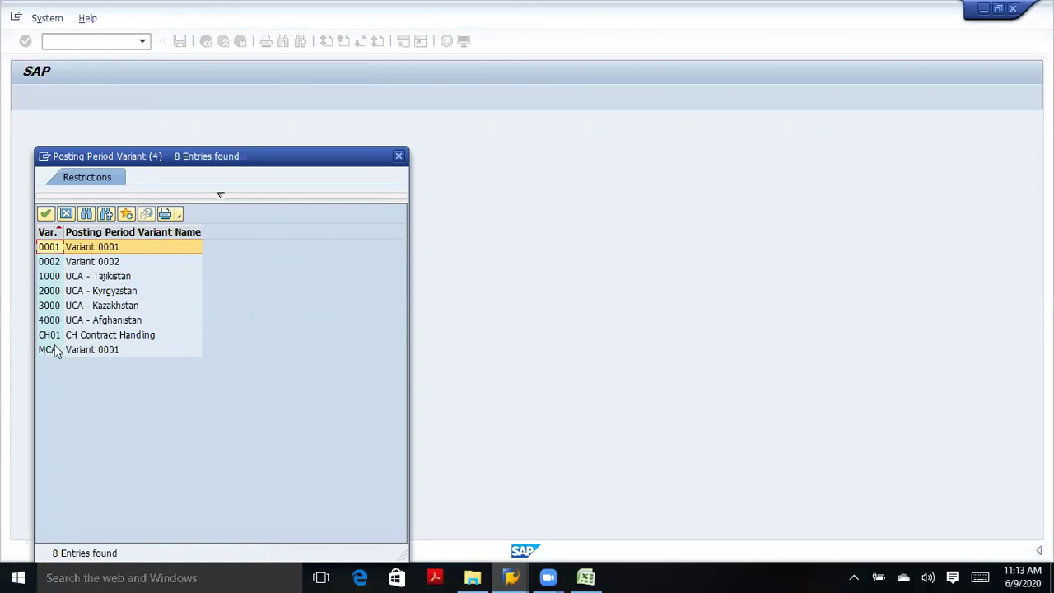
click(399, 156)
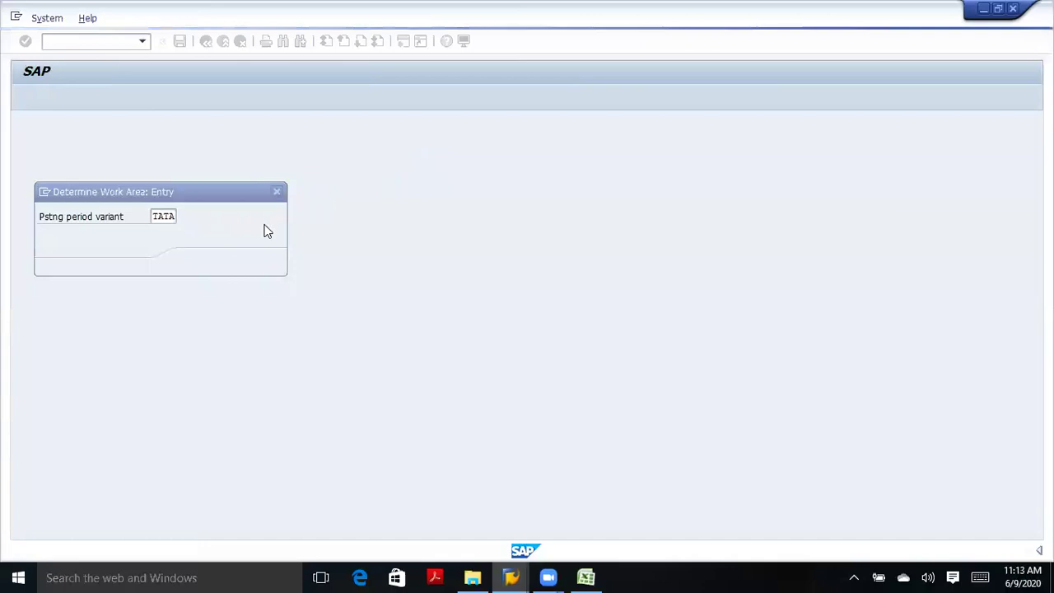
click(276, 192)
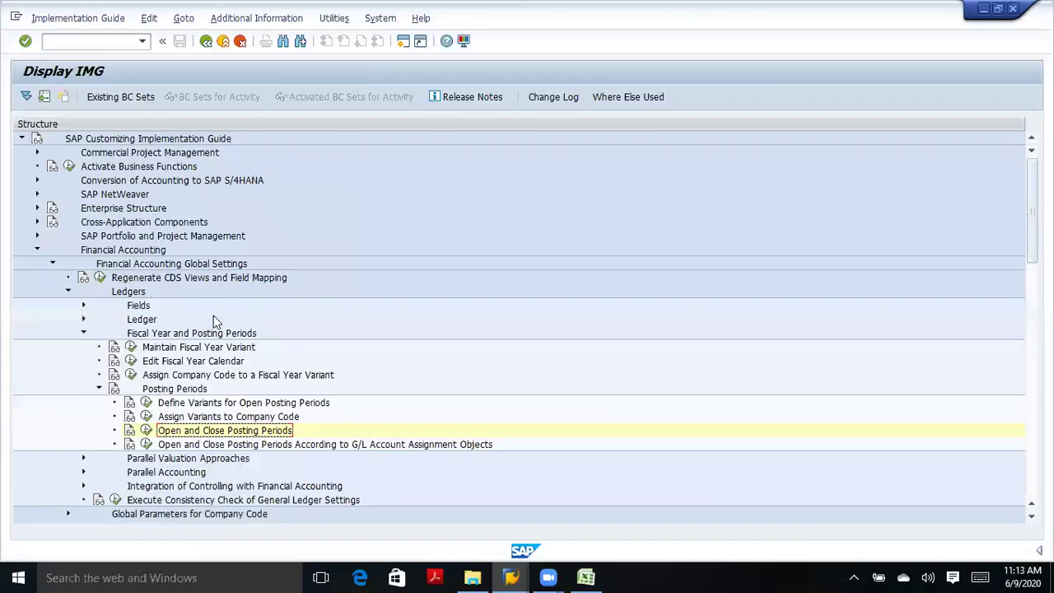
click(146, 403)
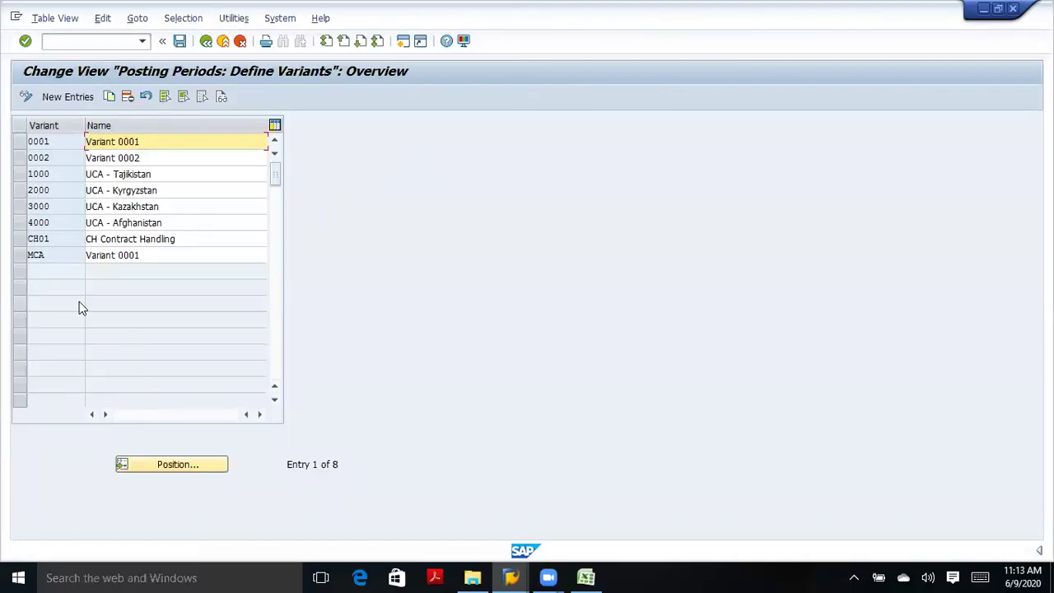
Add and save posting period variant TATA named 'posting period variant for tata'.
click(74, 98)
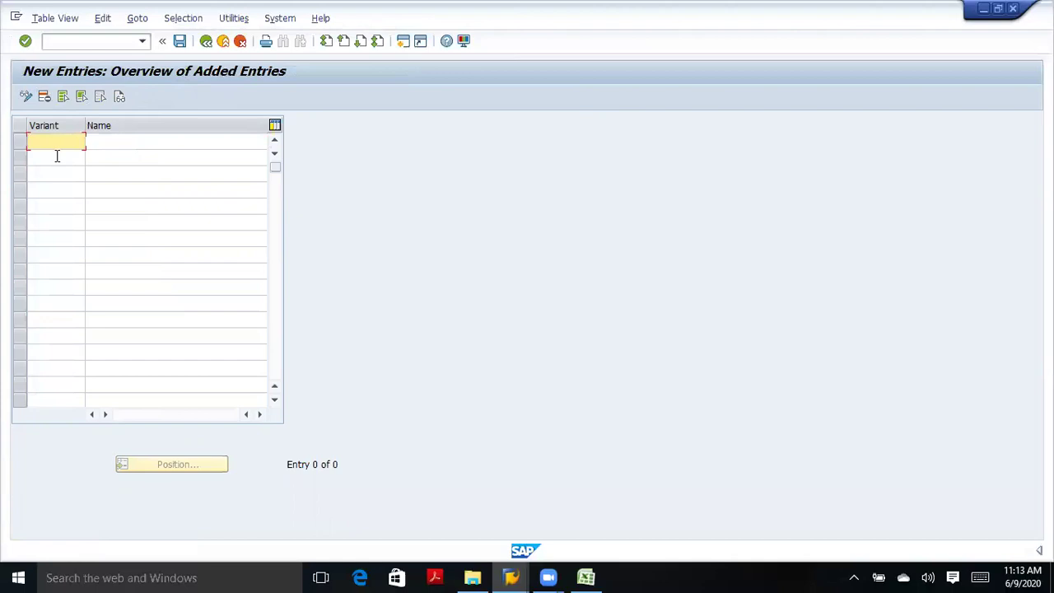
text(tata)
click(106, 140)
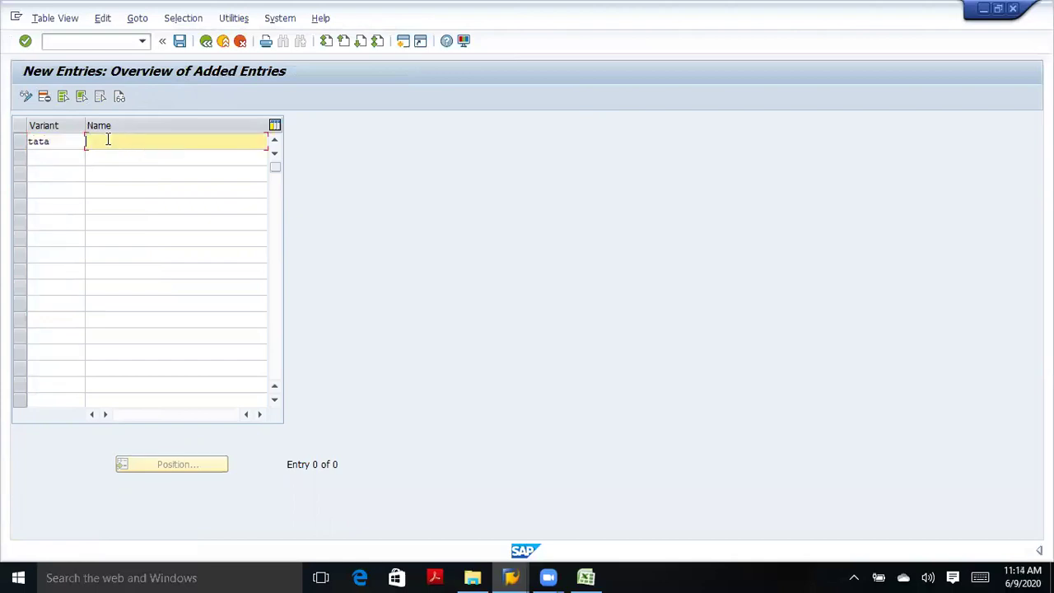
text(pos)
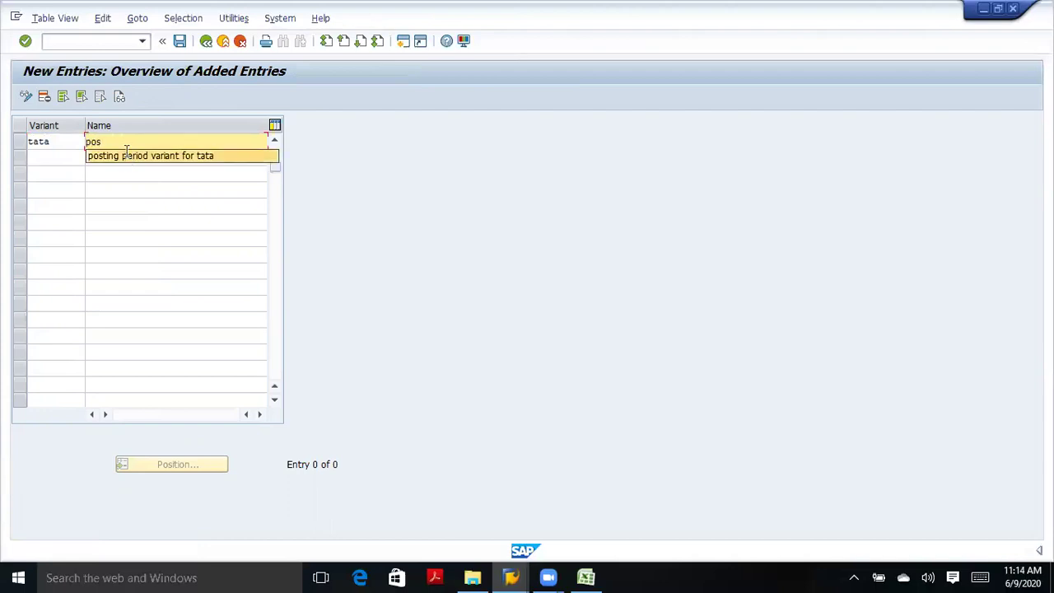
click(126, 153)
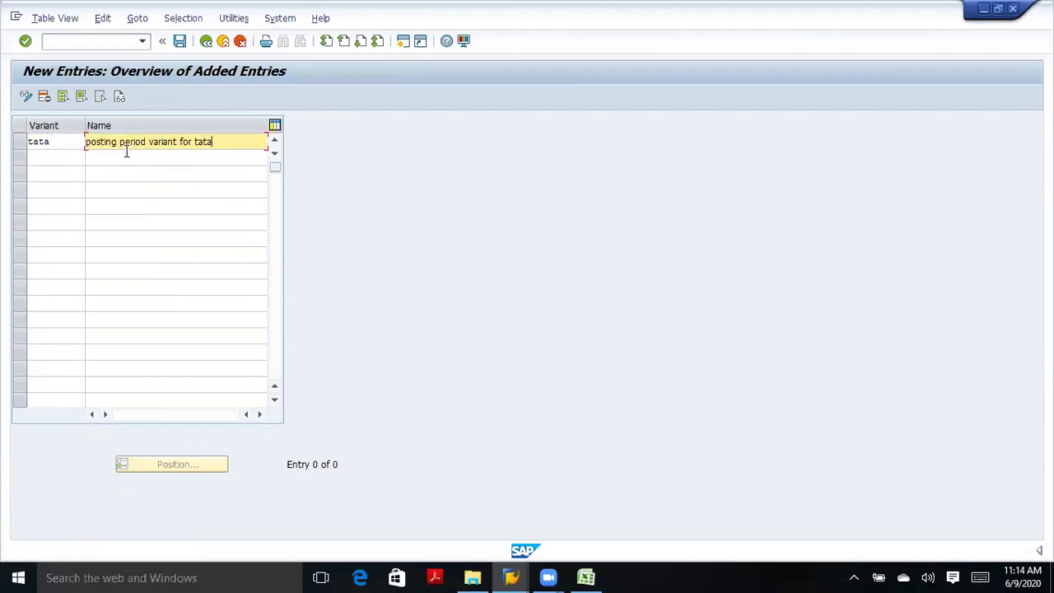
click(25, 42)
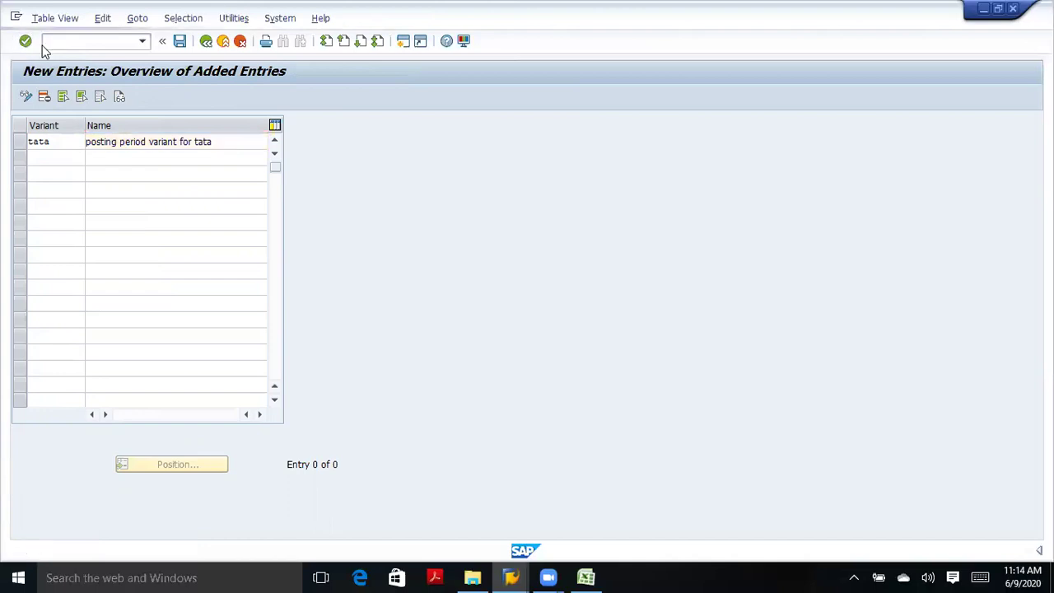
click(181, 43)
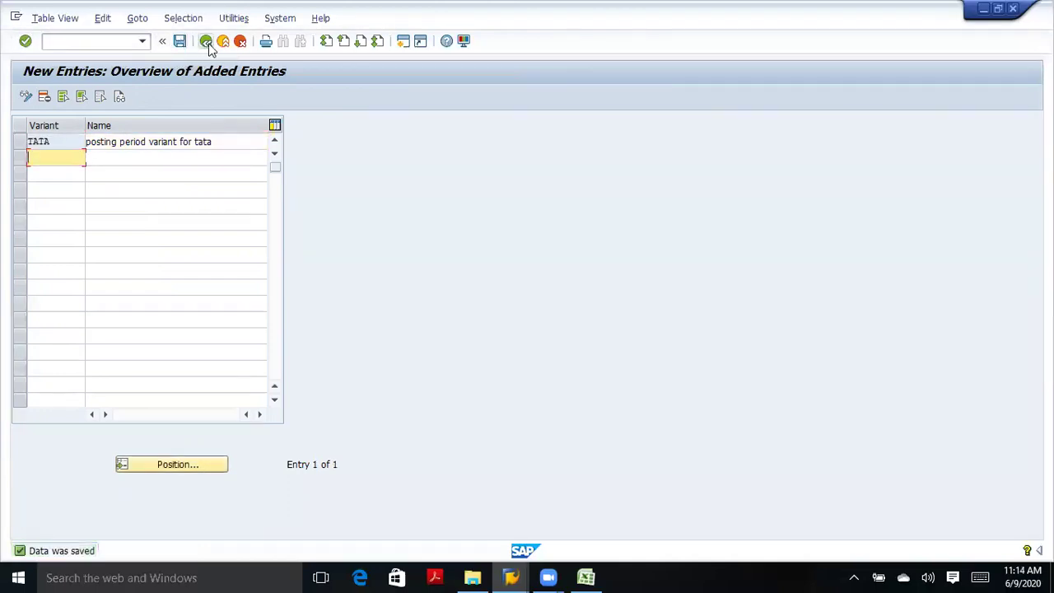
Confirm TATA appears in the variant list, then return to the IMG tree.
click(207, 46)
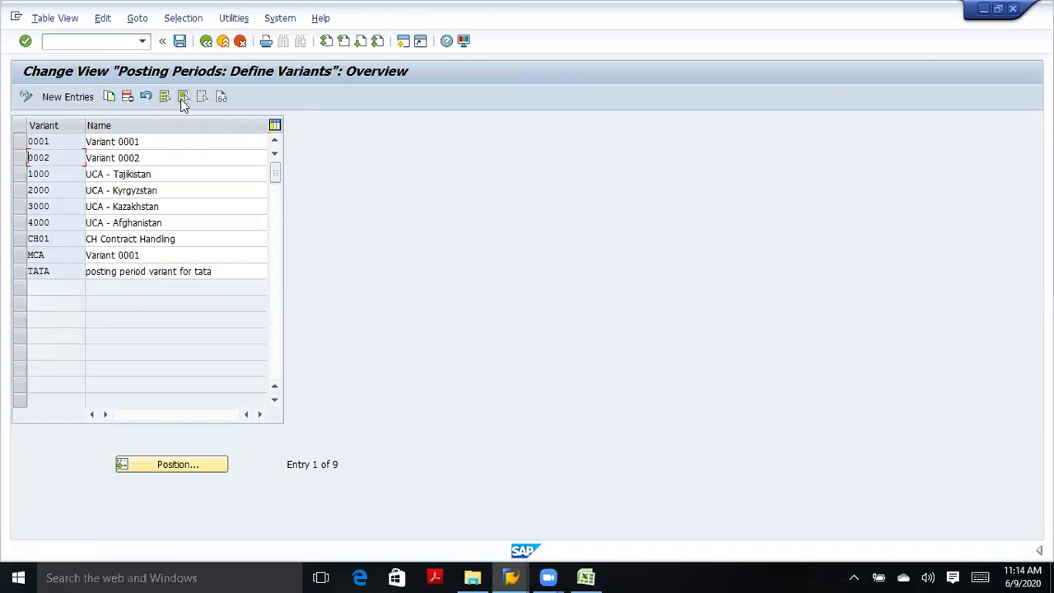
click(20, 271)
click(205, 42)
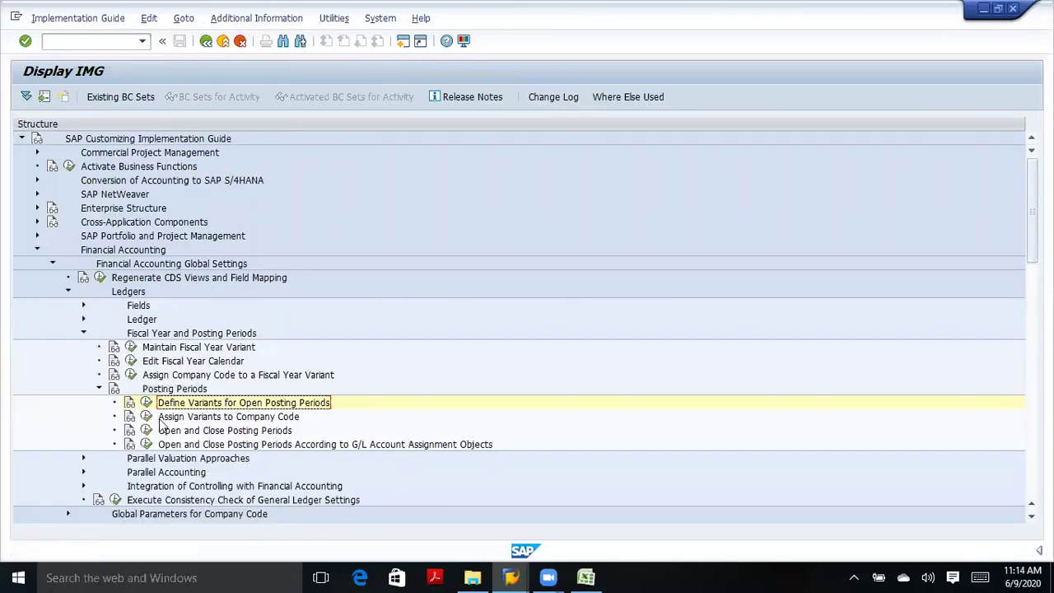
Decline the Locked Data prompt, switch to the company code window, and return to the Posting Periods guide.
click(146, 418)
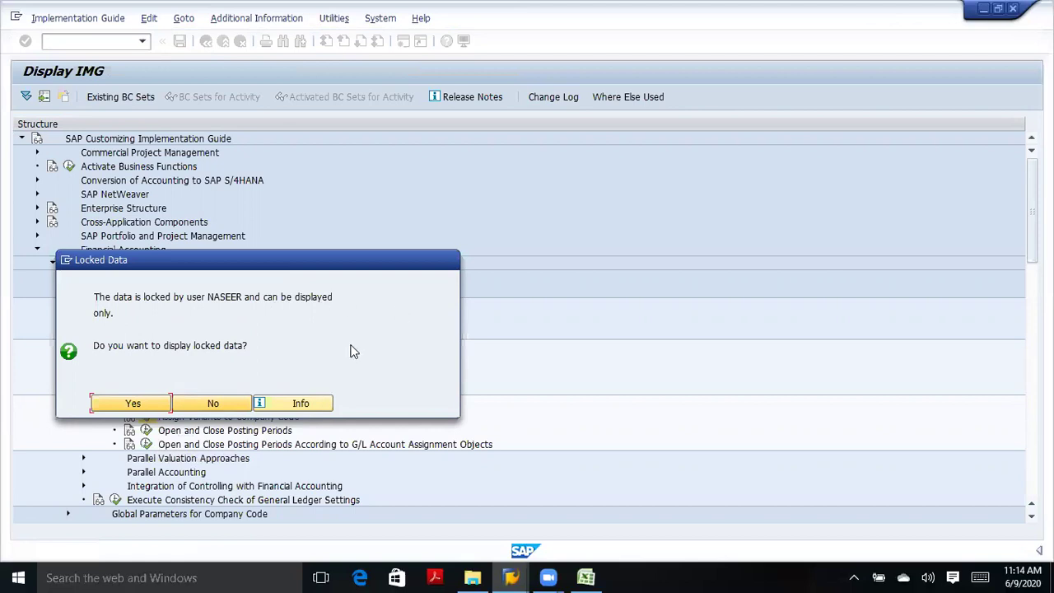
click(221, 402)
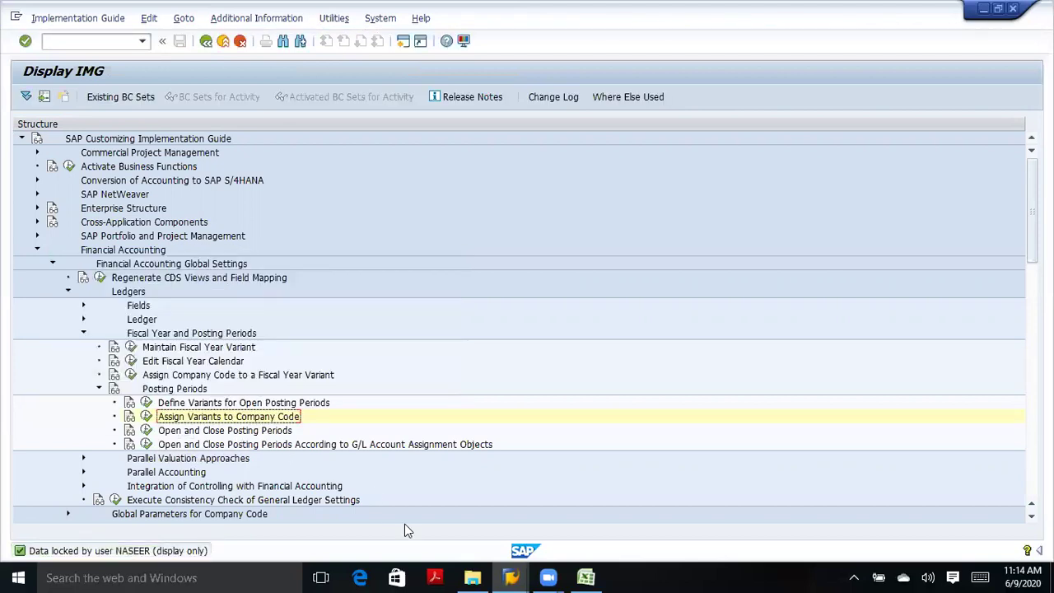
mouse_move(511, 576)
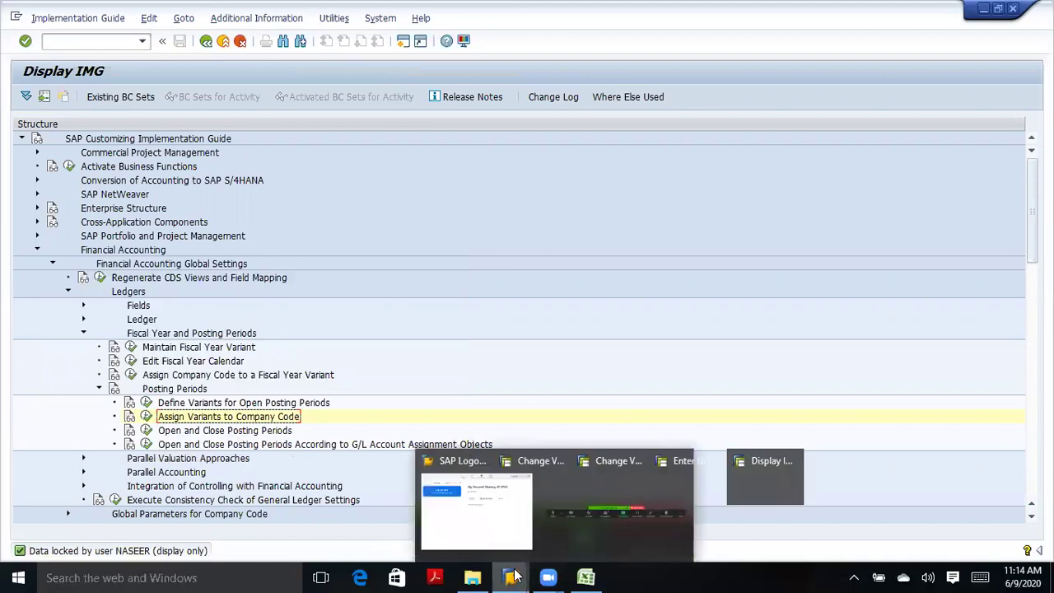
mouse_move(574, 531)
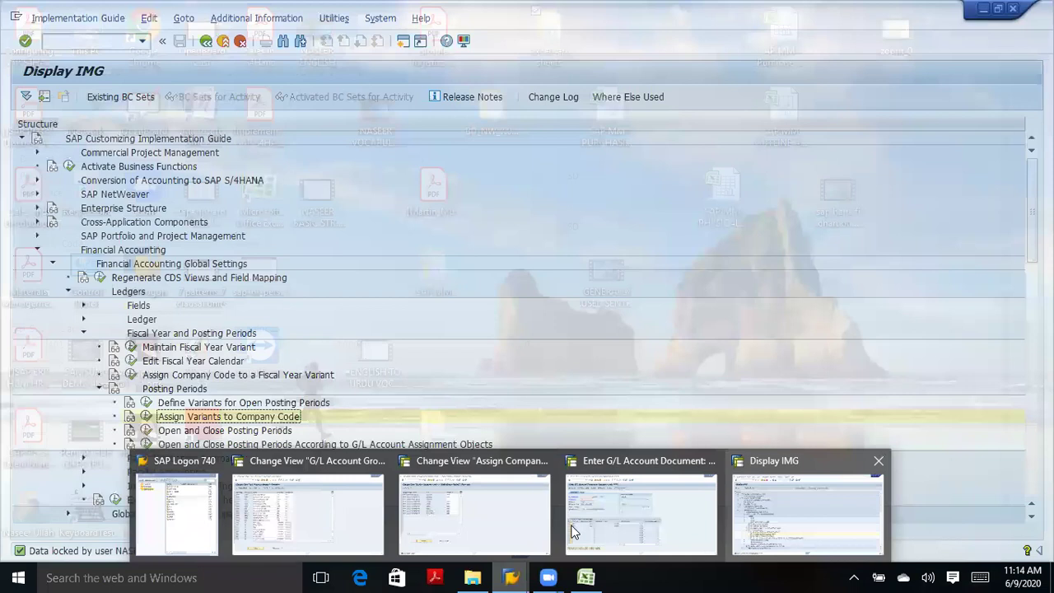
mouse_move(507, 520)
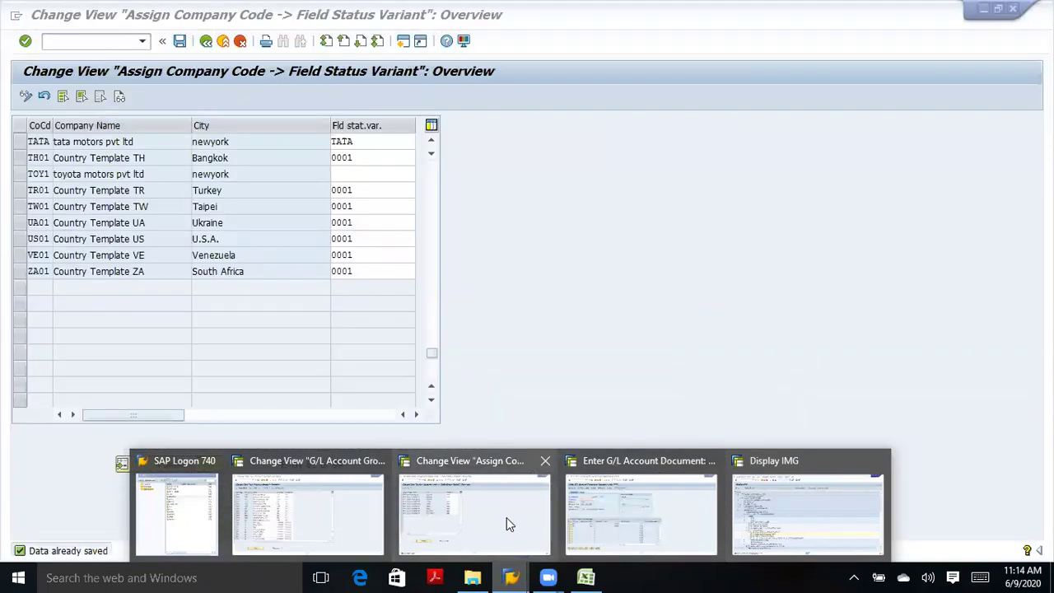
click(506, 517)
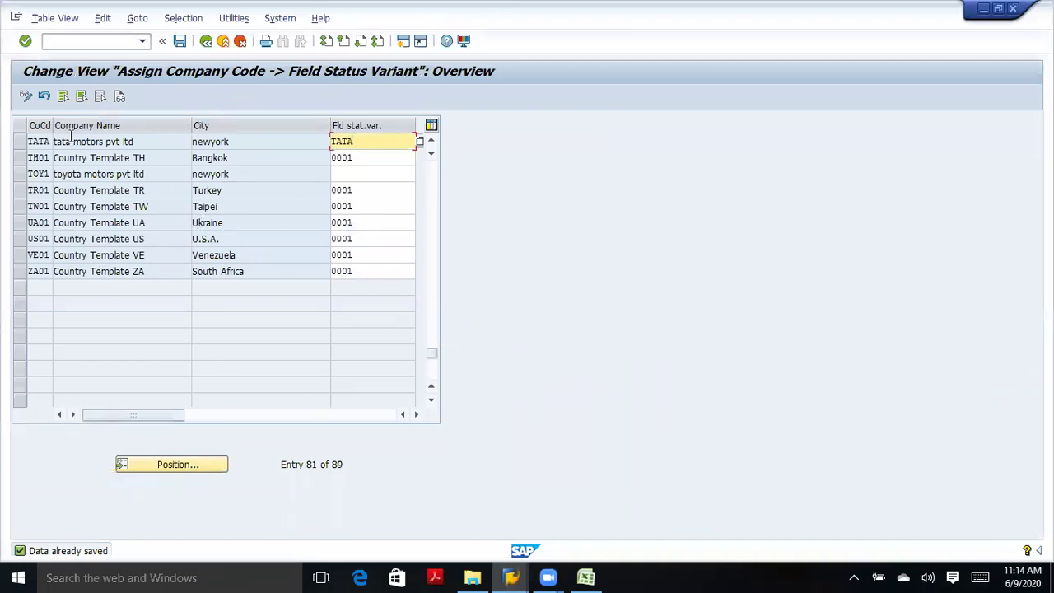
click(181, 41)
click(209, 42)
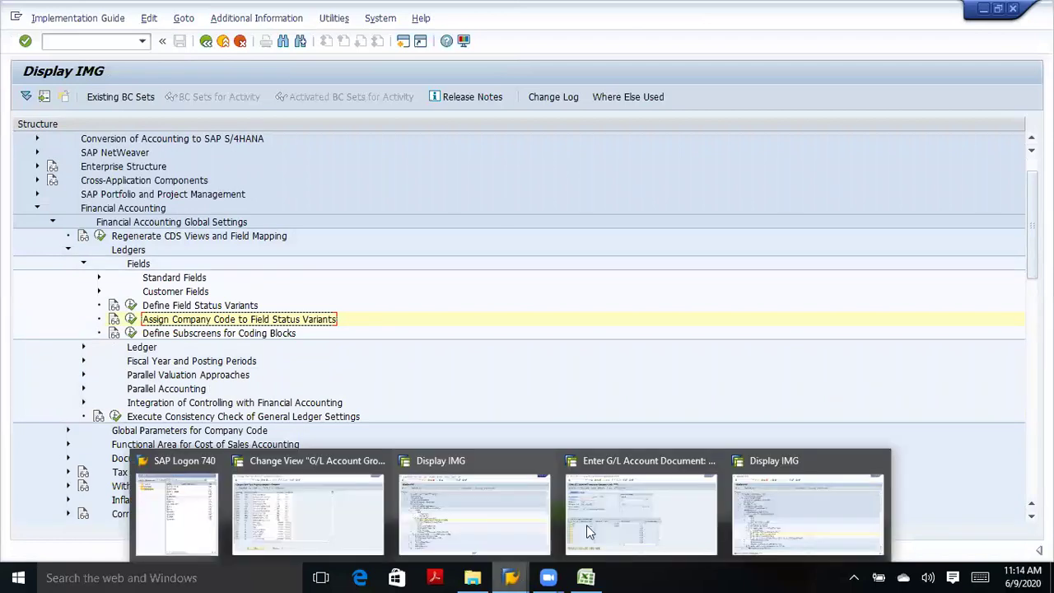
mouse_move(614, 527)
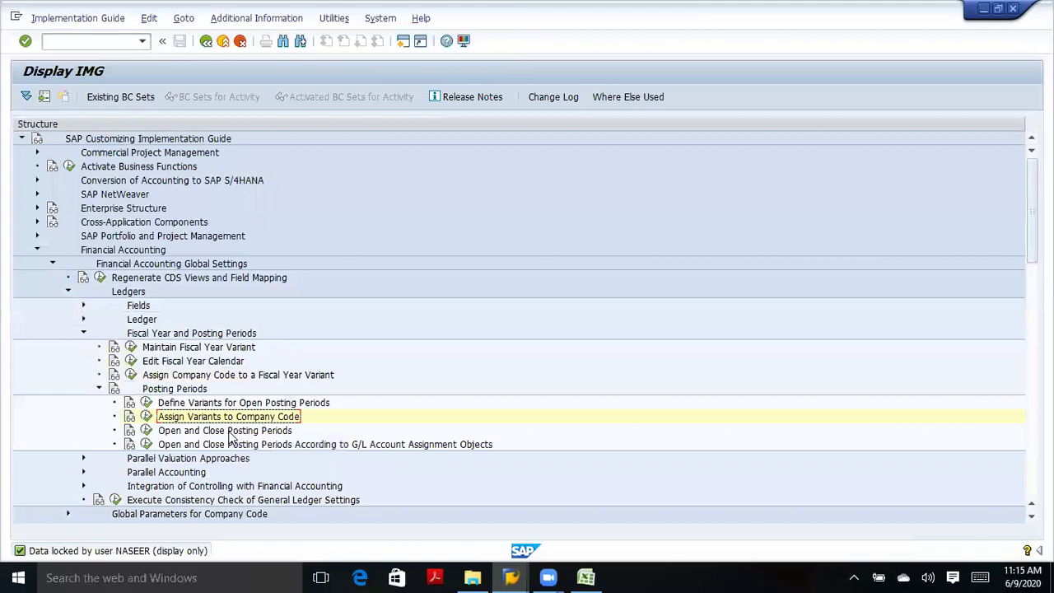
Locate company code TATA in the Assign Variants to Company Code table.
click(146, 416)
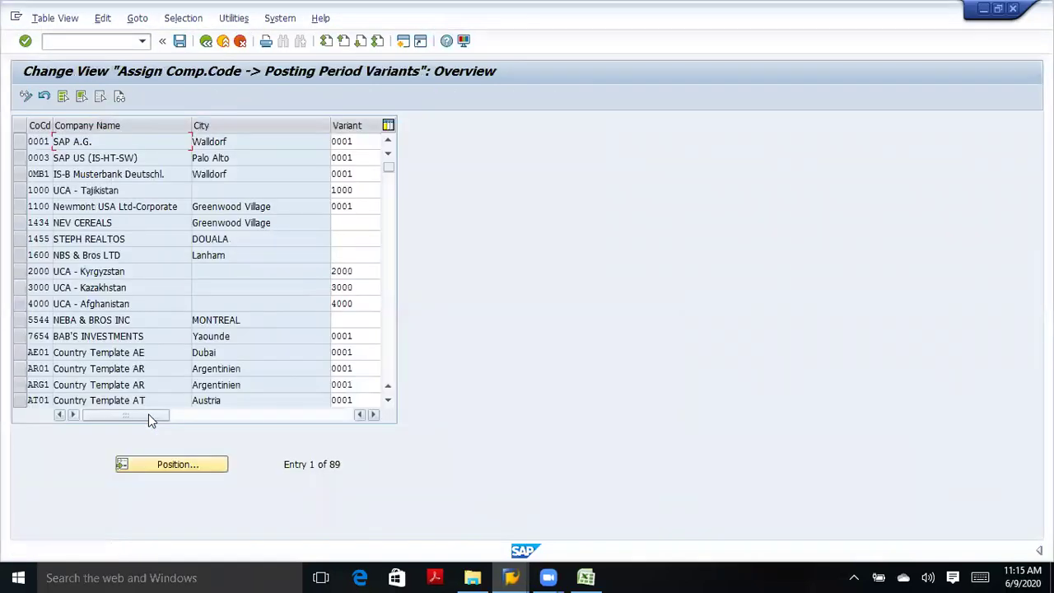
click(170, 469)
text(tata)
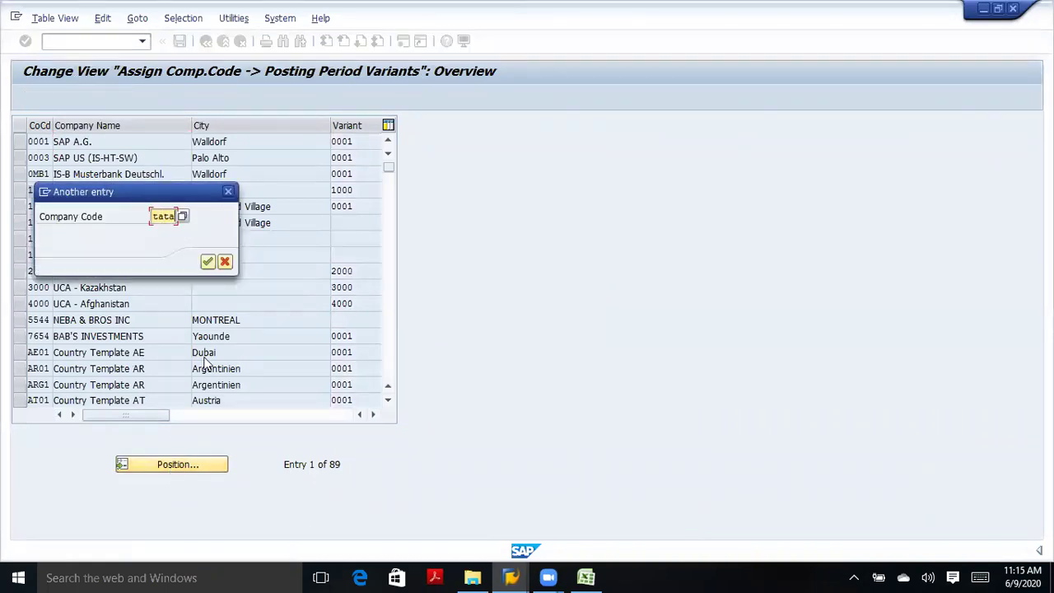
click(208, 261)
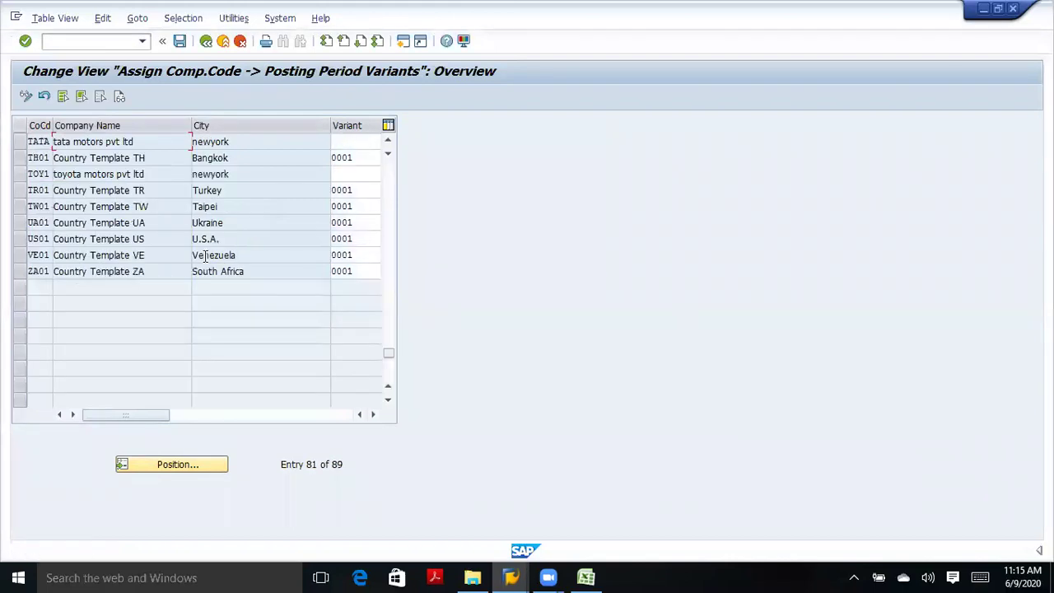
Assign posting period variant TATA to company code TATA, save, and return to the IMG tree.
click(362, 140)
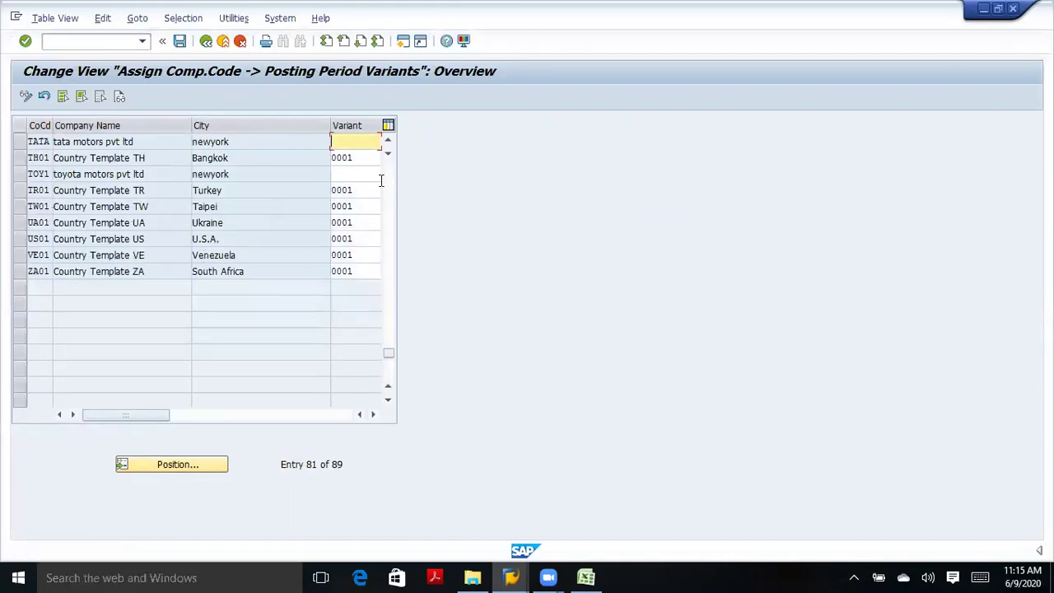
click(372, 412)
click(254, 141)
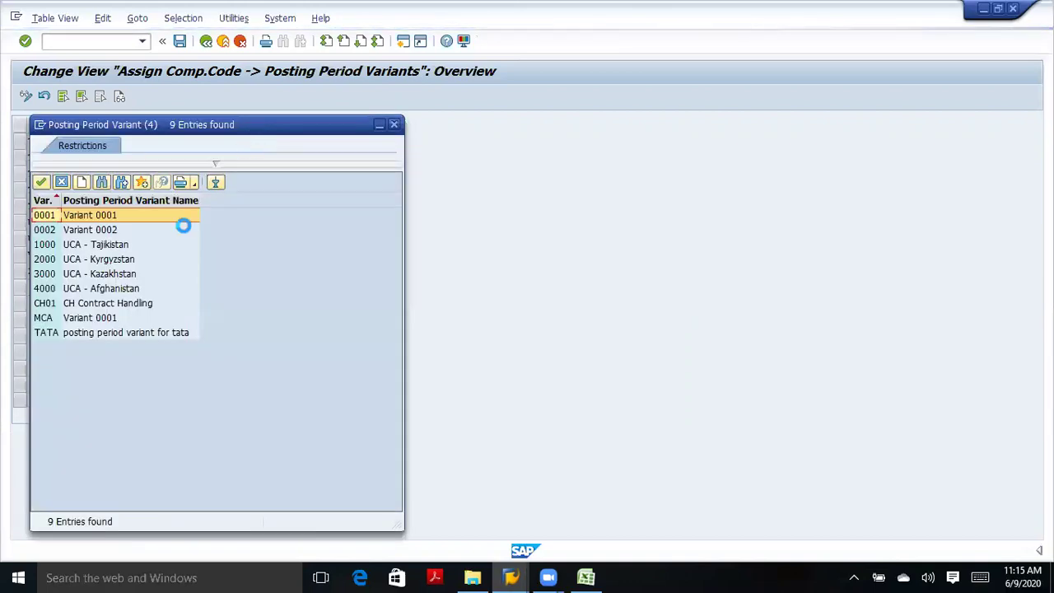
double_click(82, 334)
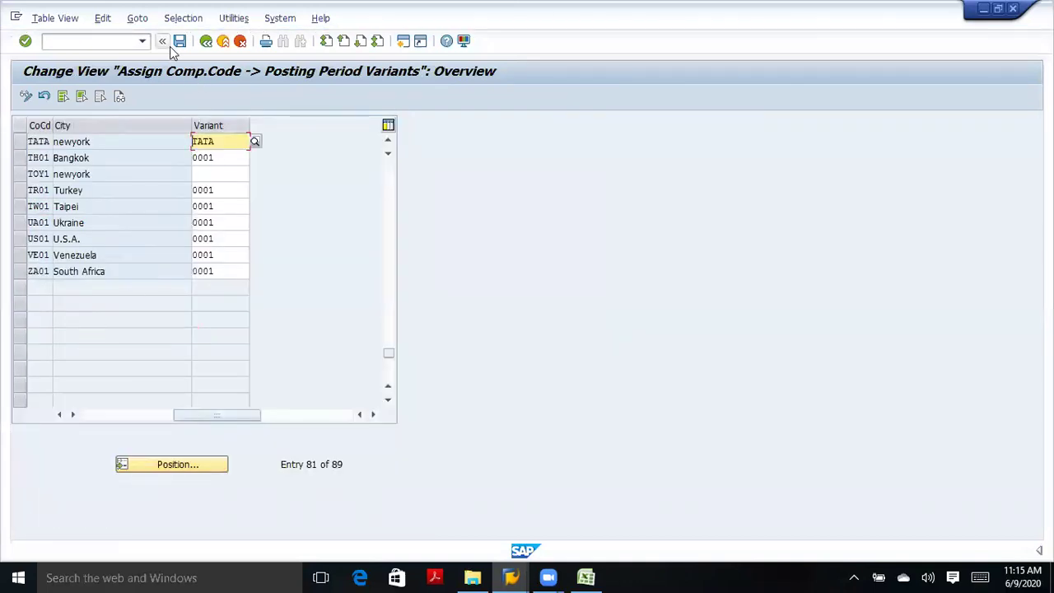
click(26, 41)
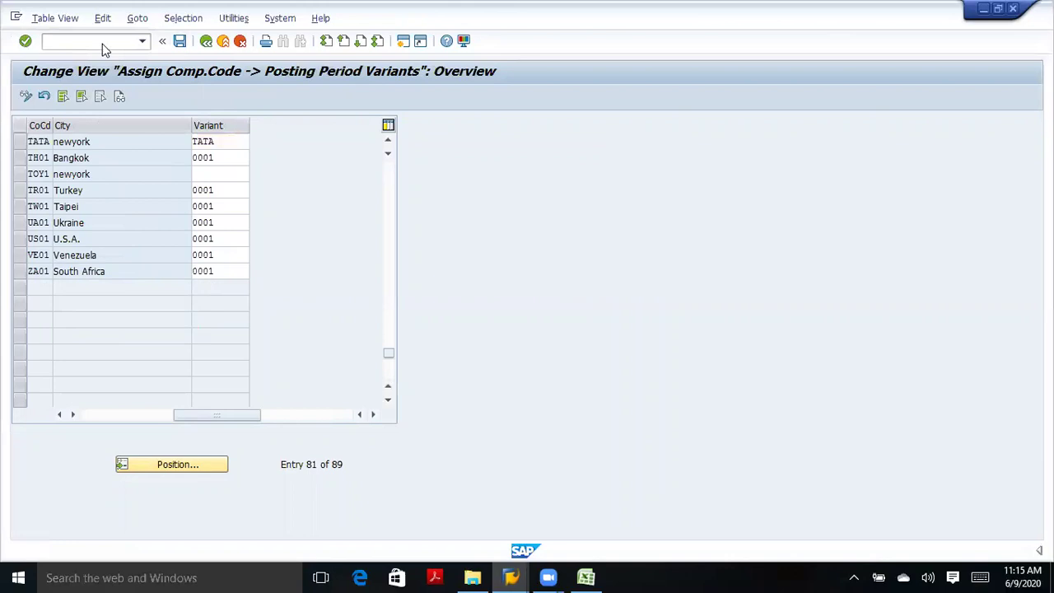
click(179, 41)
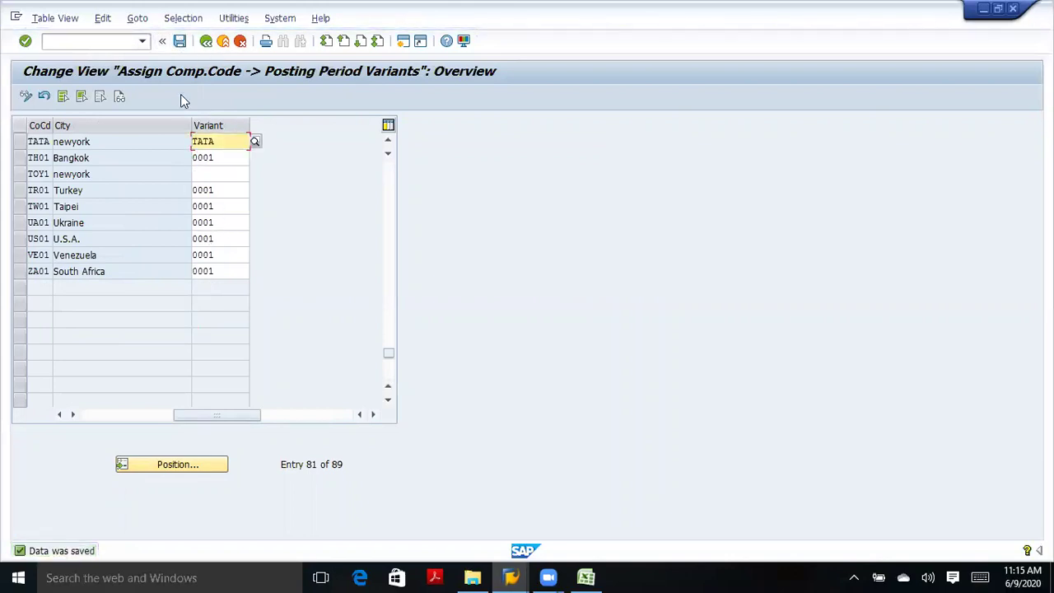
click(205, 41)
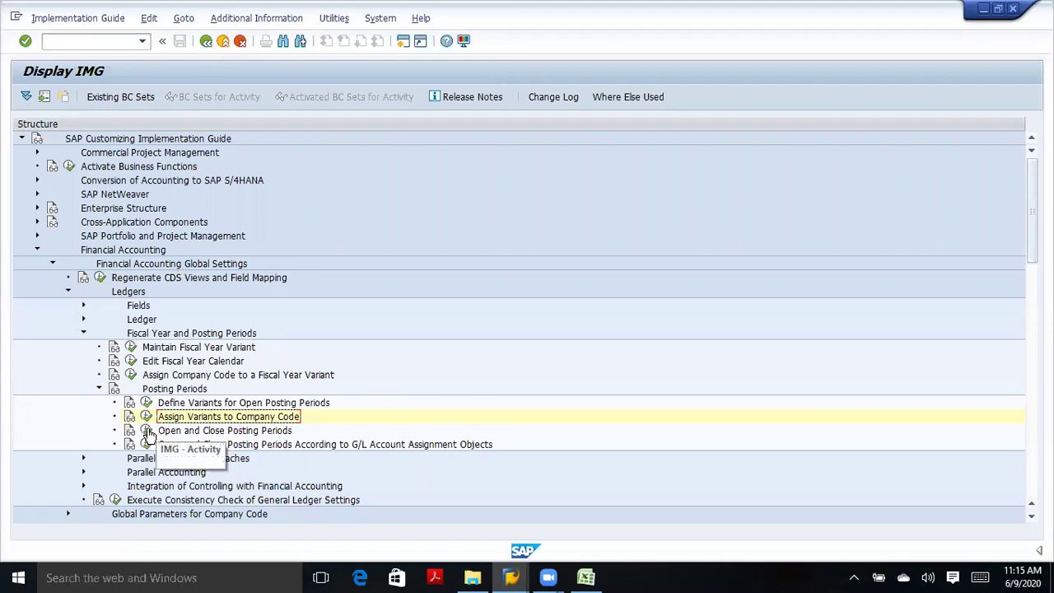
Open the posting period intervals for variant TATA and start a New Entries table.
click(146, 430)
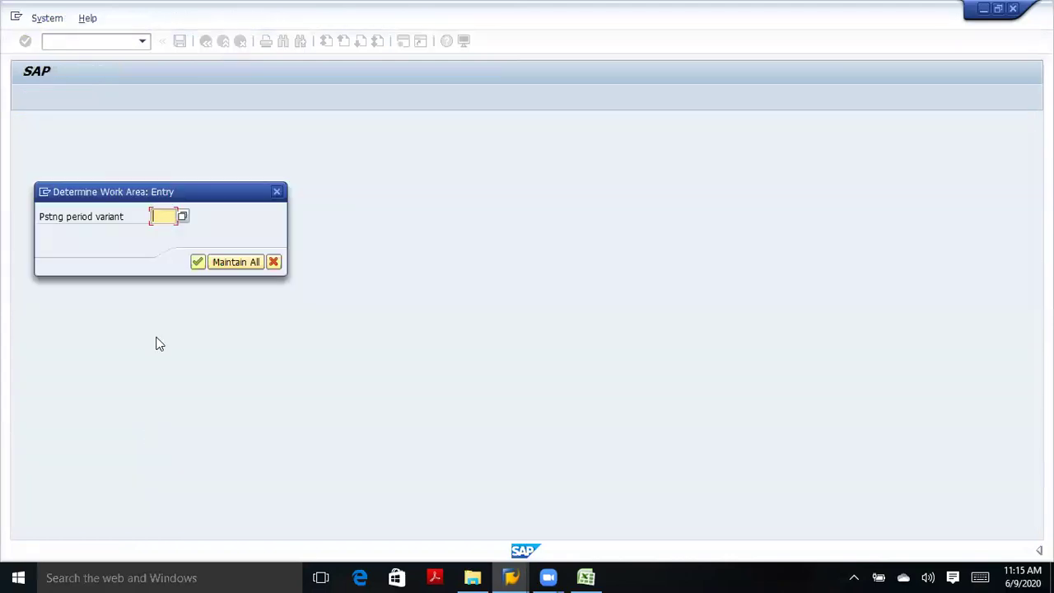
click(161, 216)
text(1010)
key(Return)
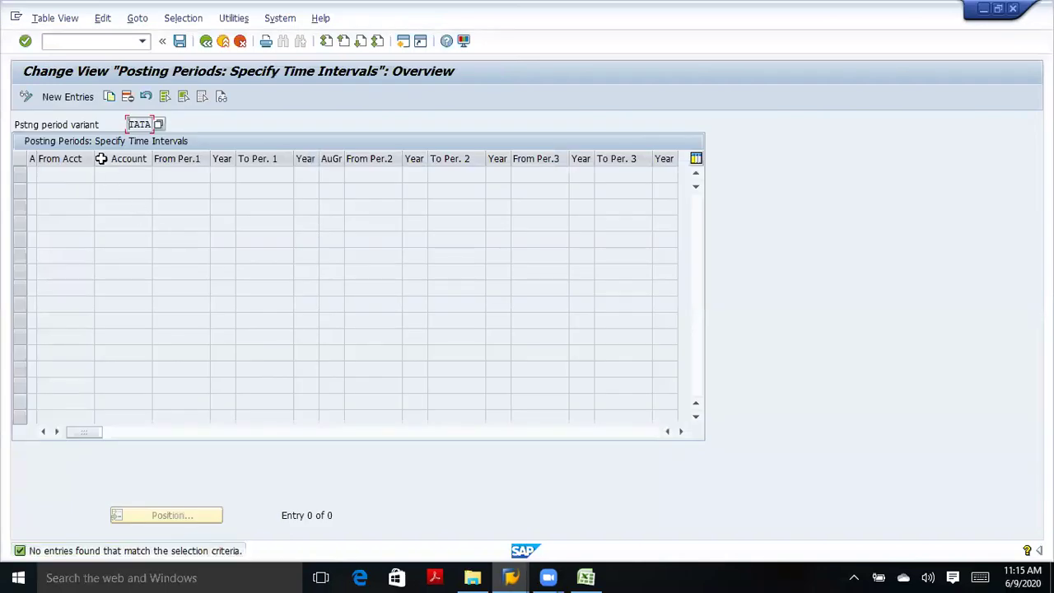
click(69, 97)
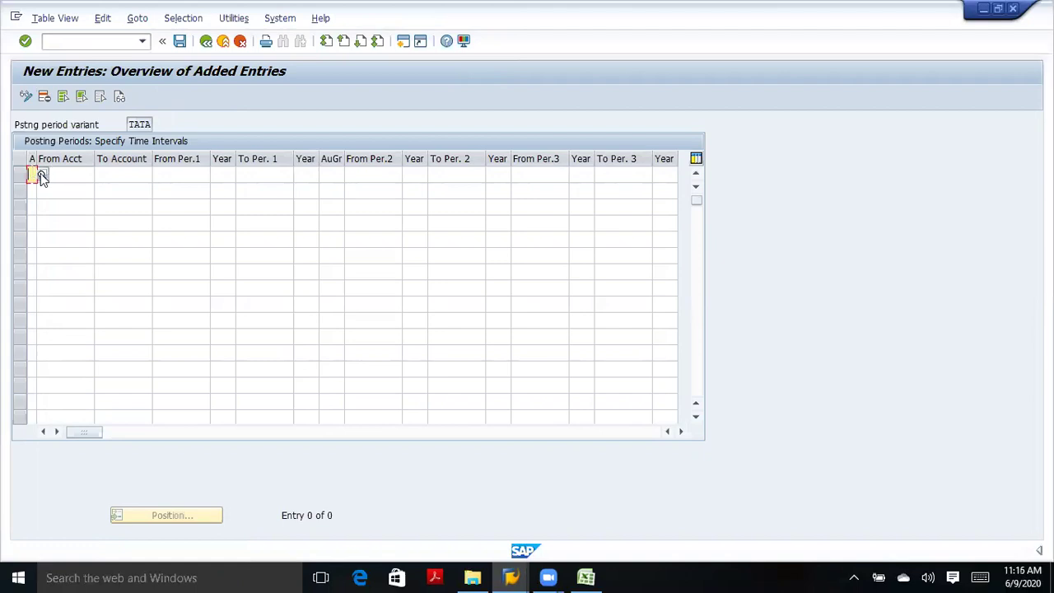
Set the first two rows' account types to + (all types) and A (Assets) via F4 help.
click(41, 174)
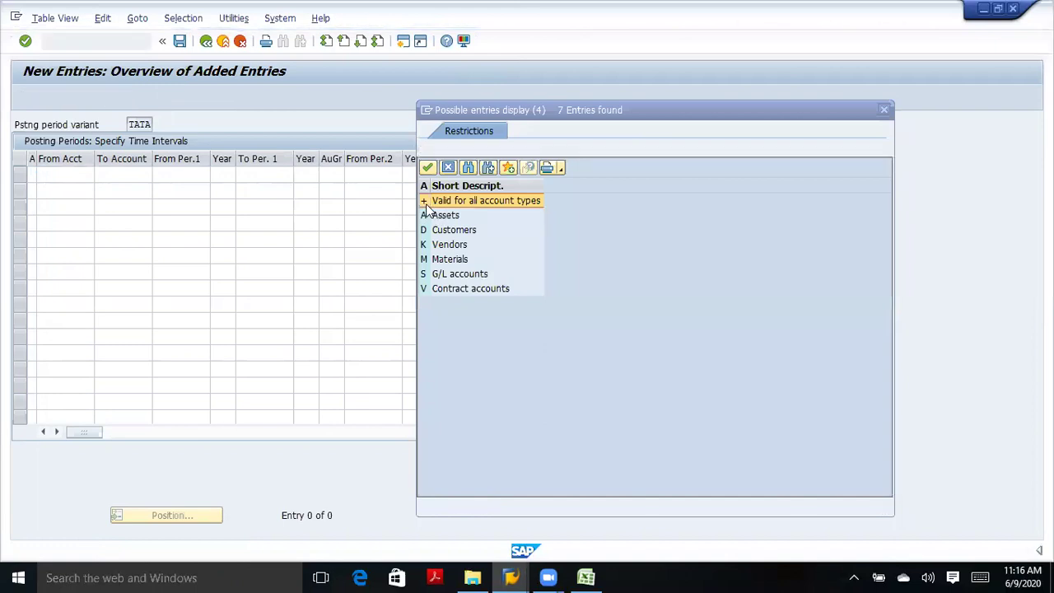
double_click(474, 203)
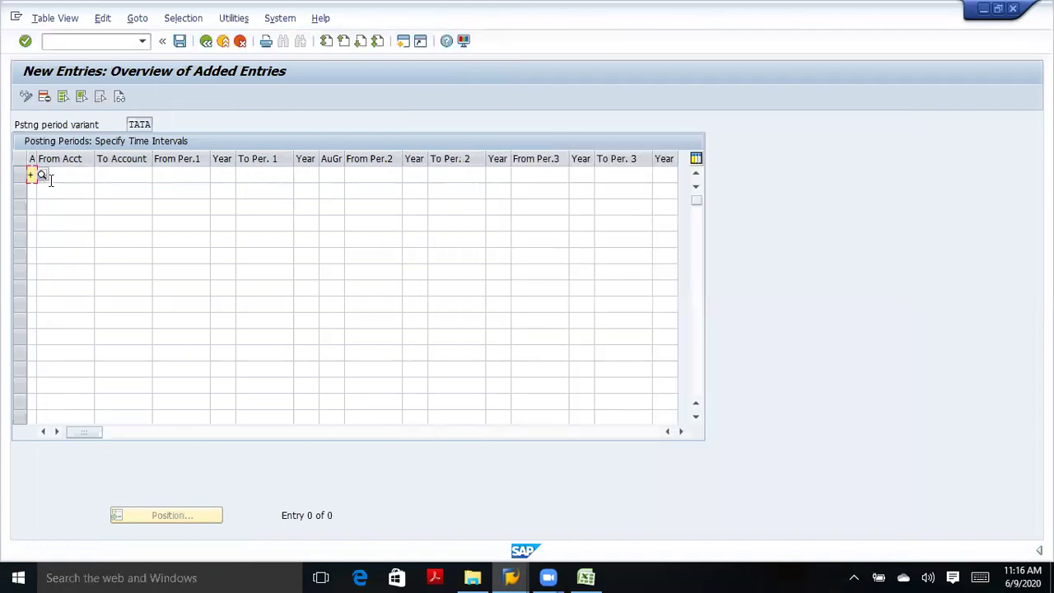
click(31, 191)
click(42, 192)
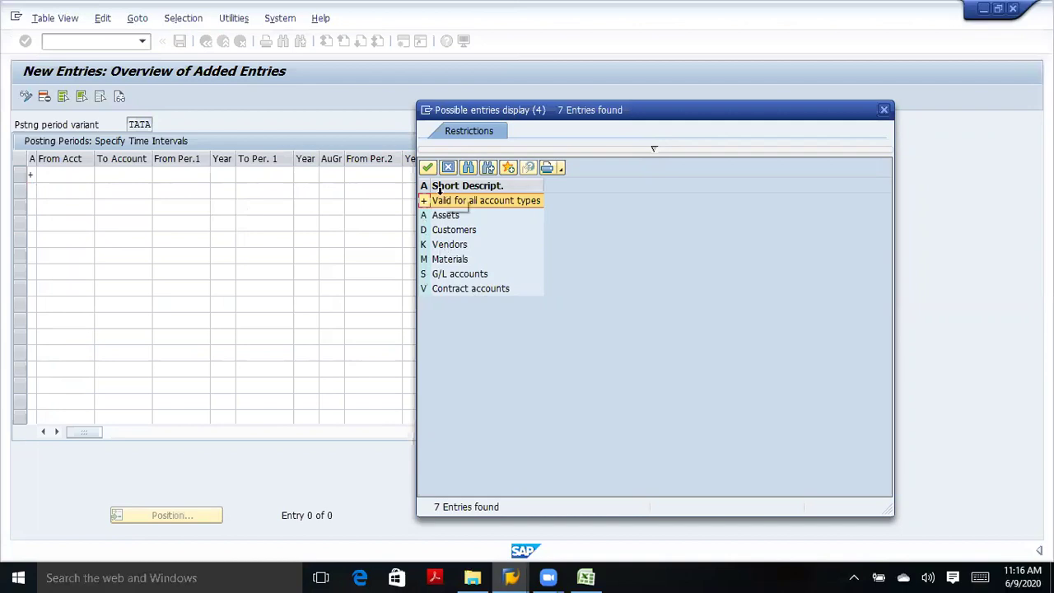
double_click(444, 215)
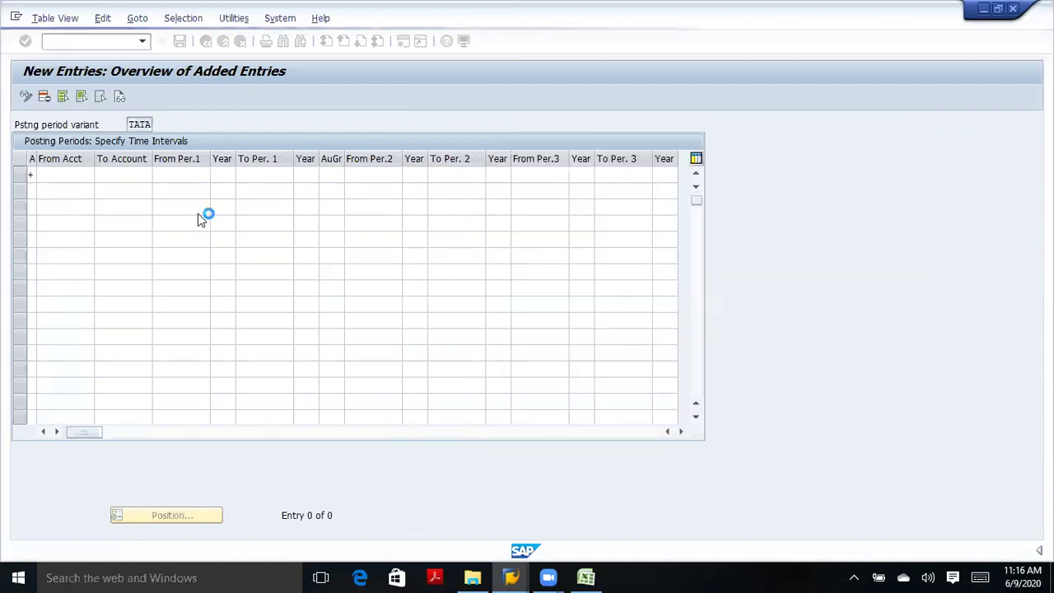
Enter account types d, k and m in the next three rows.
click(31, 206)
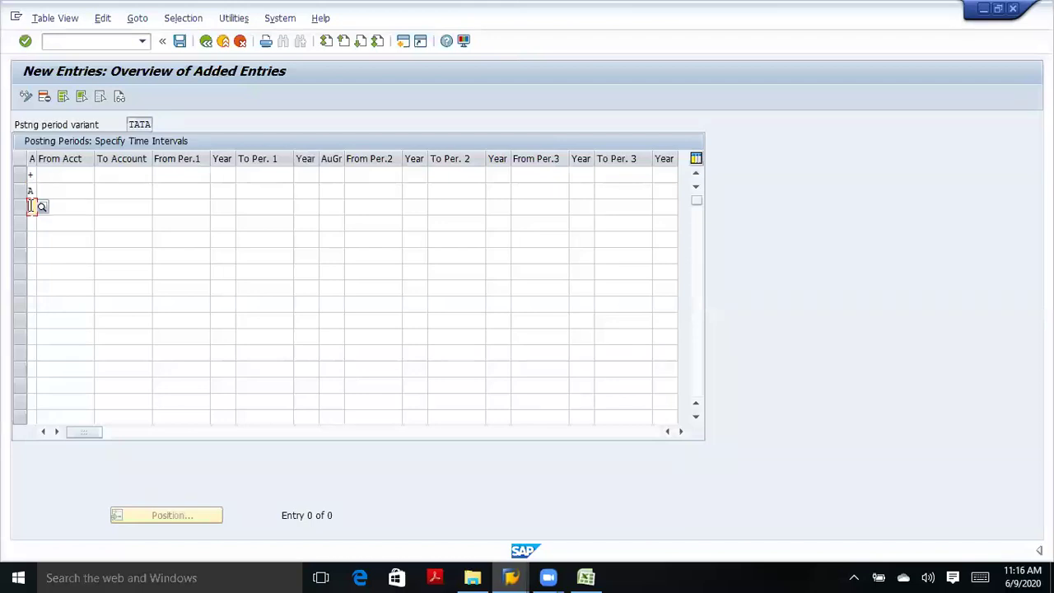
text(d)
key(Return)
click(32, 223)
text(k)
key(Return)
click(31, 238)
text(m)
key(Return)
Re-enter K (Vendors) and add S (G/L accounts) as the last row's account type.
click(31, 222)
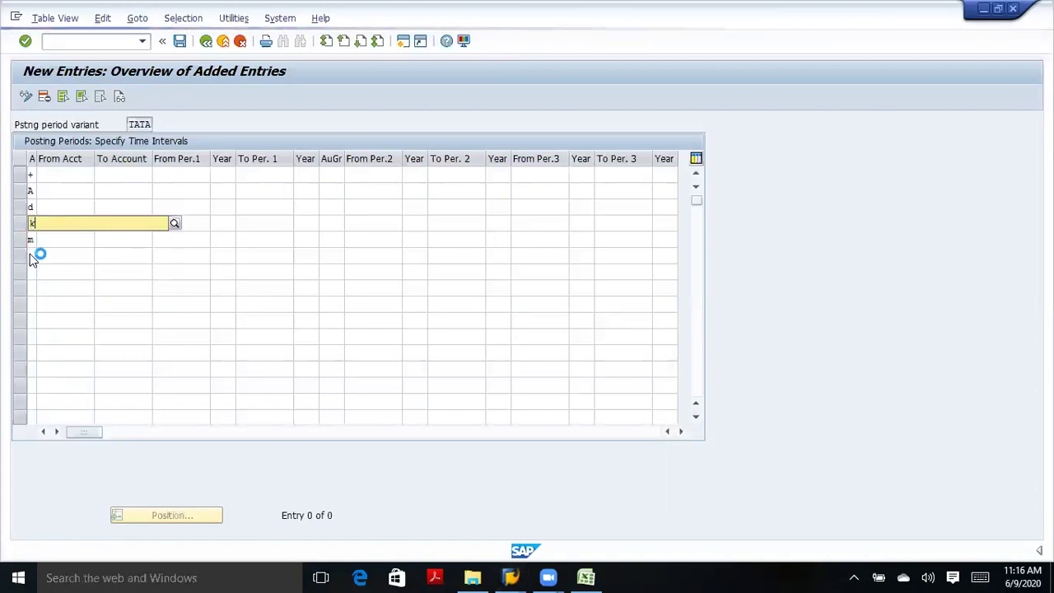
text(k)
click(31, 251)
click(32, 255)
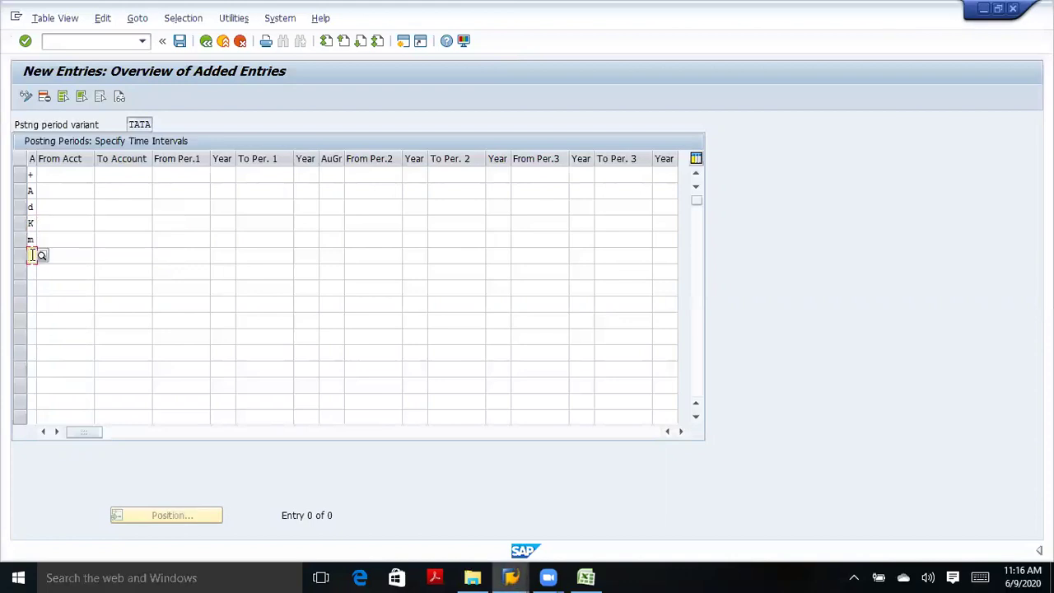
text(s)
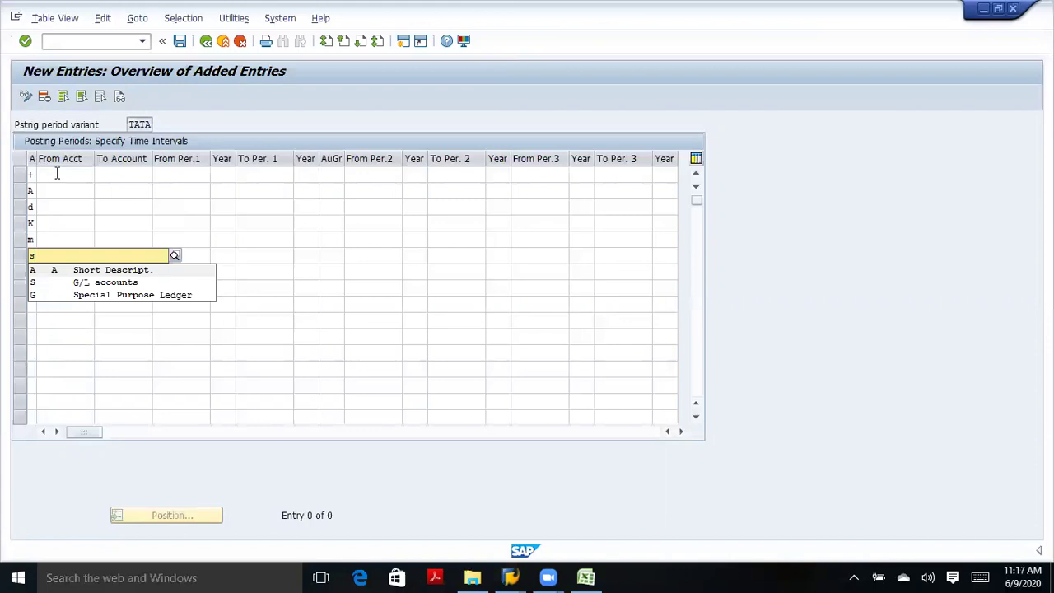
click(97, 284)
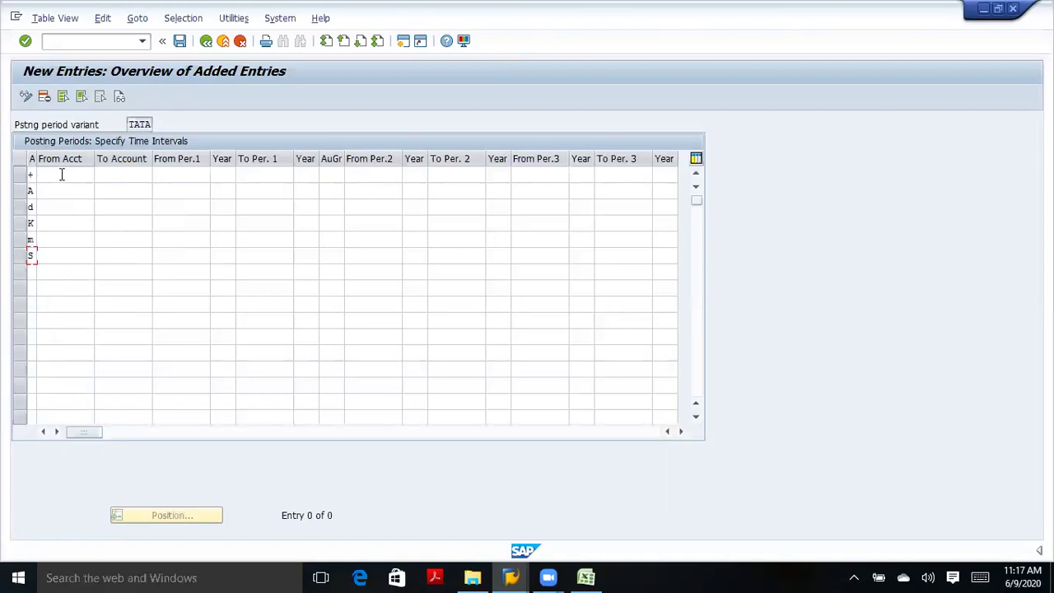
Enter To Account zzzzzzzzzz for rows A, d, K, m and S.
click(62, 174)
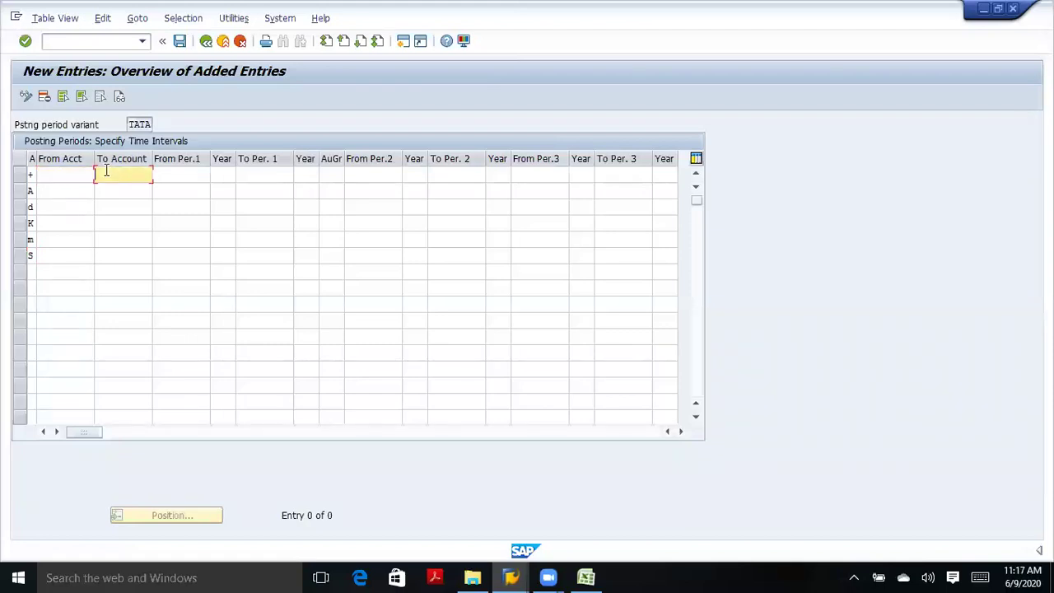
click(75, 192)
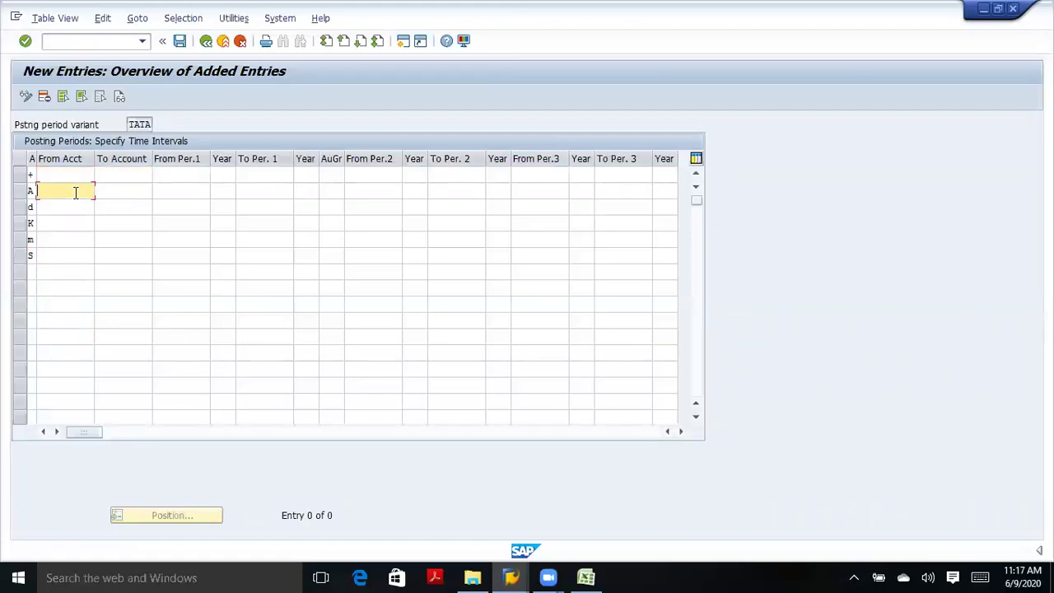
click(126, 191)
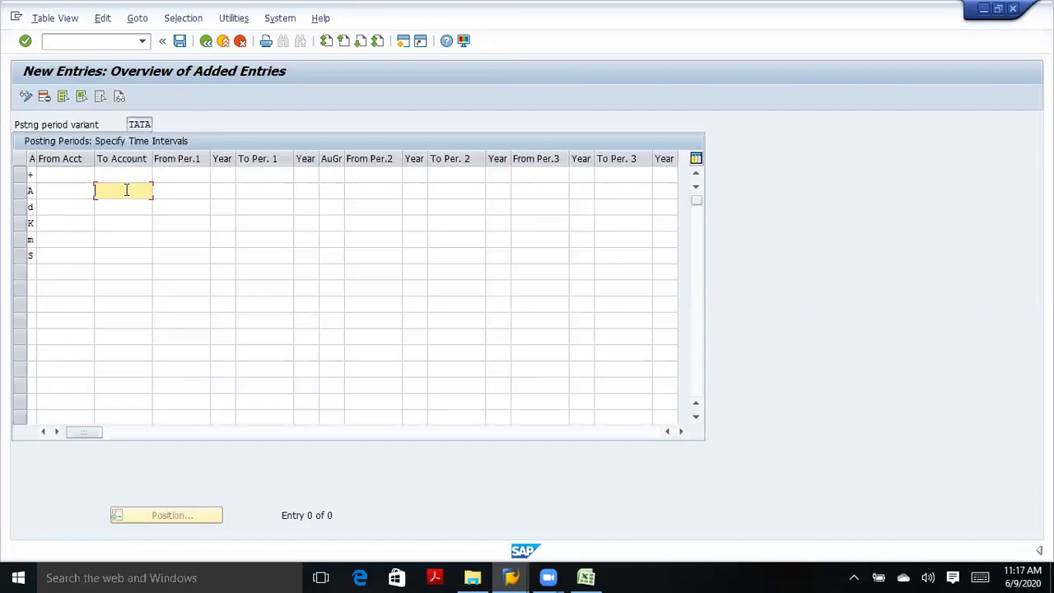
text(zzzzzzzzzz)
click(105, 206)
text(zzzzzzz)
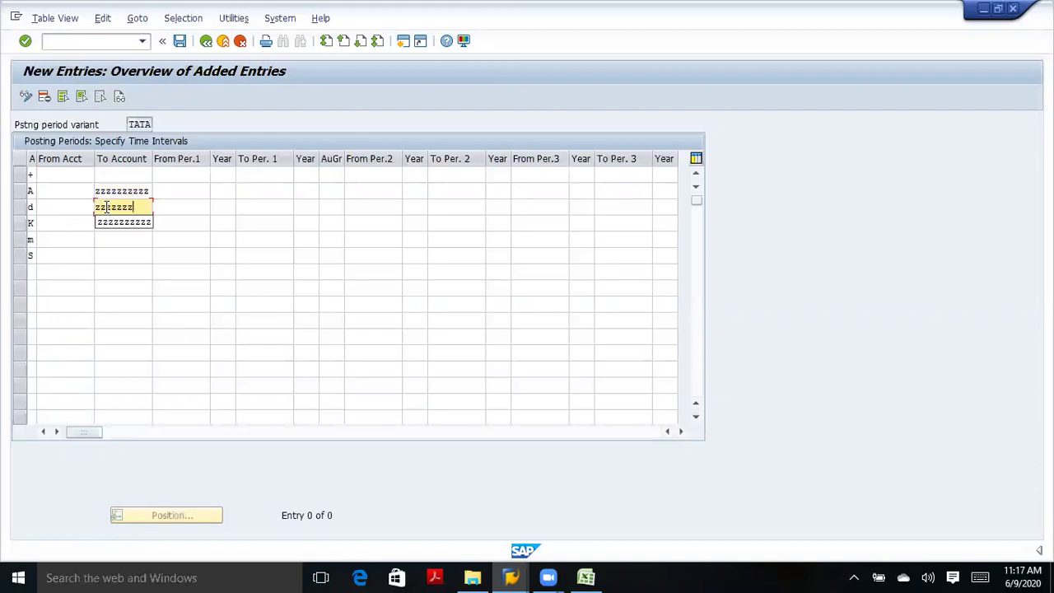
text(zzz)
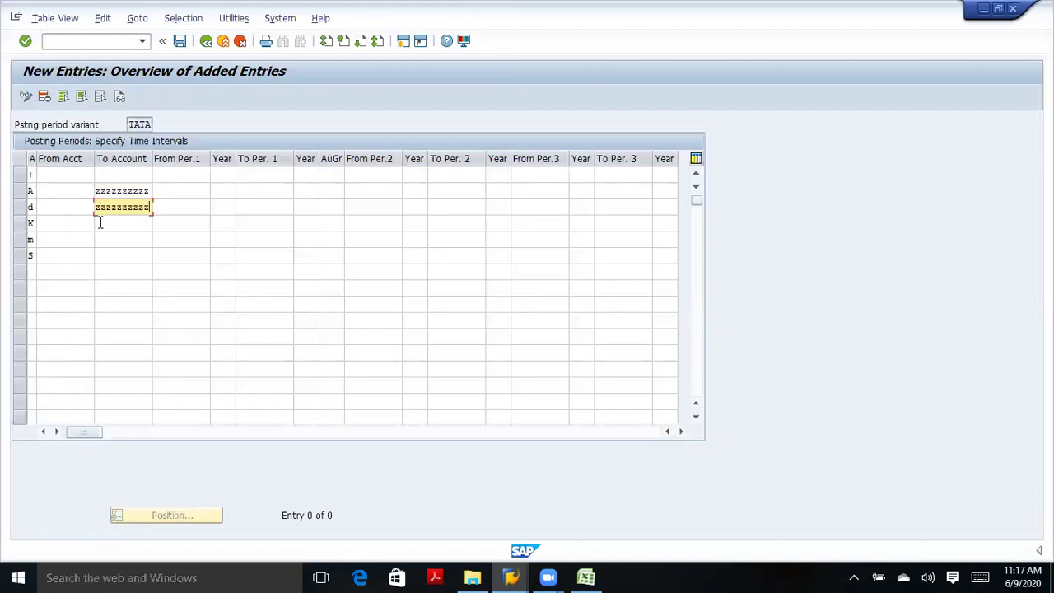
click(100, 223)
text(z)
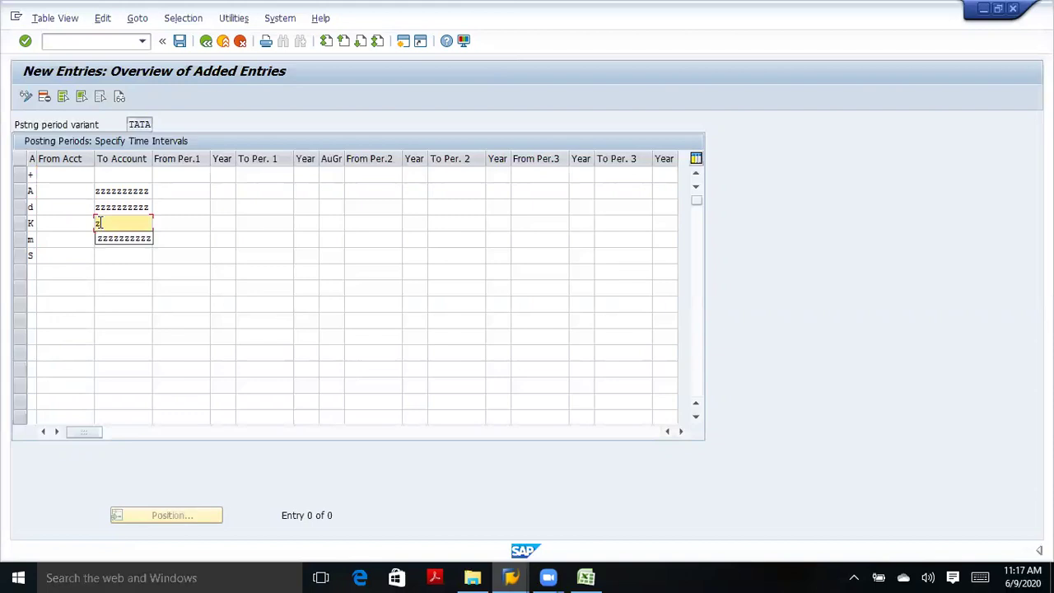
text(zzzzzzzzz)
click(105, 240)
text(zzzzzzzzzz)
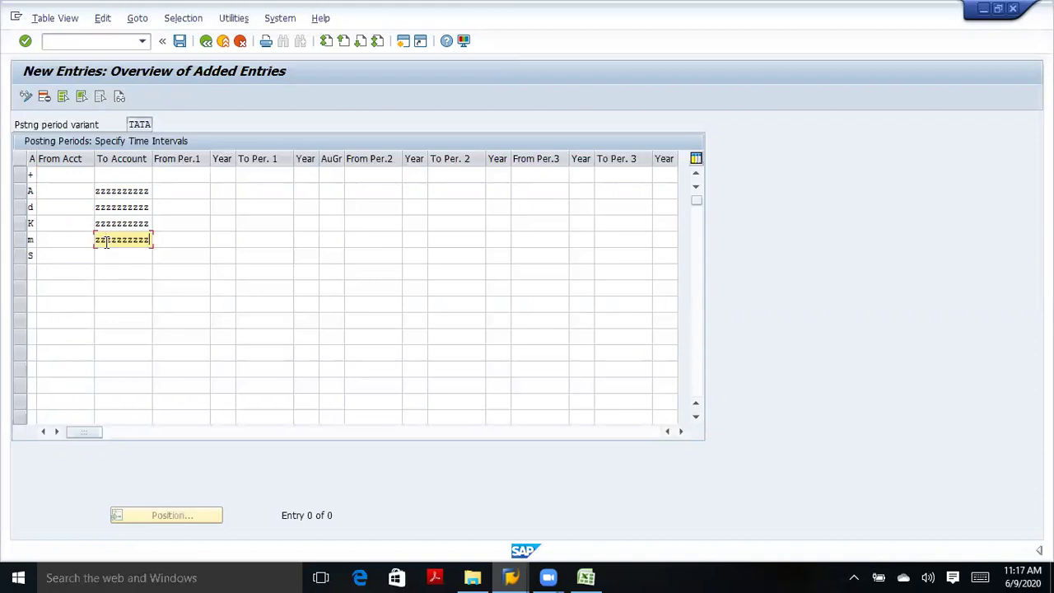
click(108, 256)
text(zzzzzzzzzz)
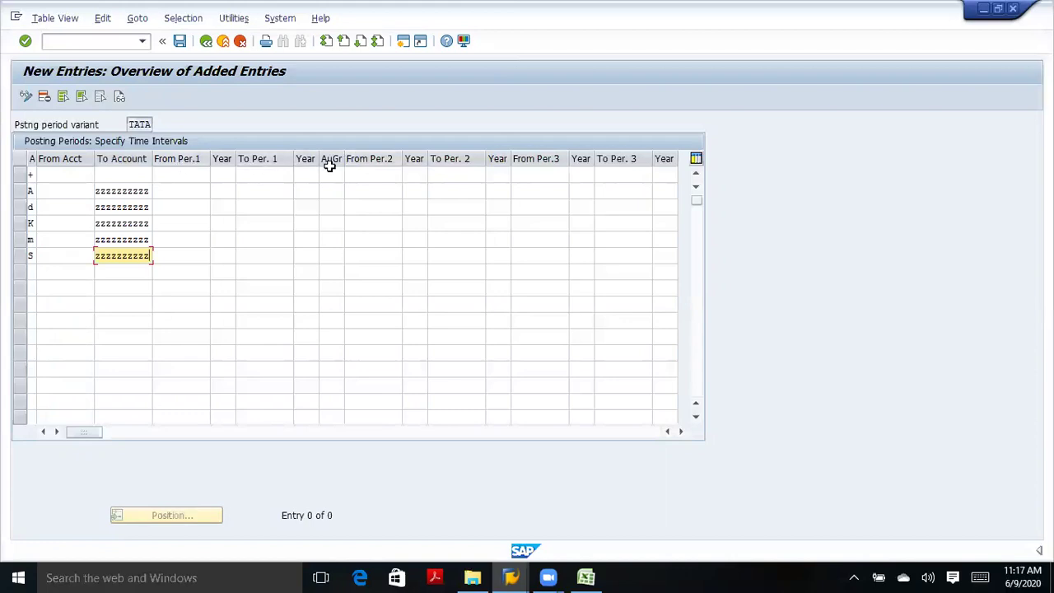
Set the first row's periods to run from 6 to 12.
click(194, 177)
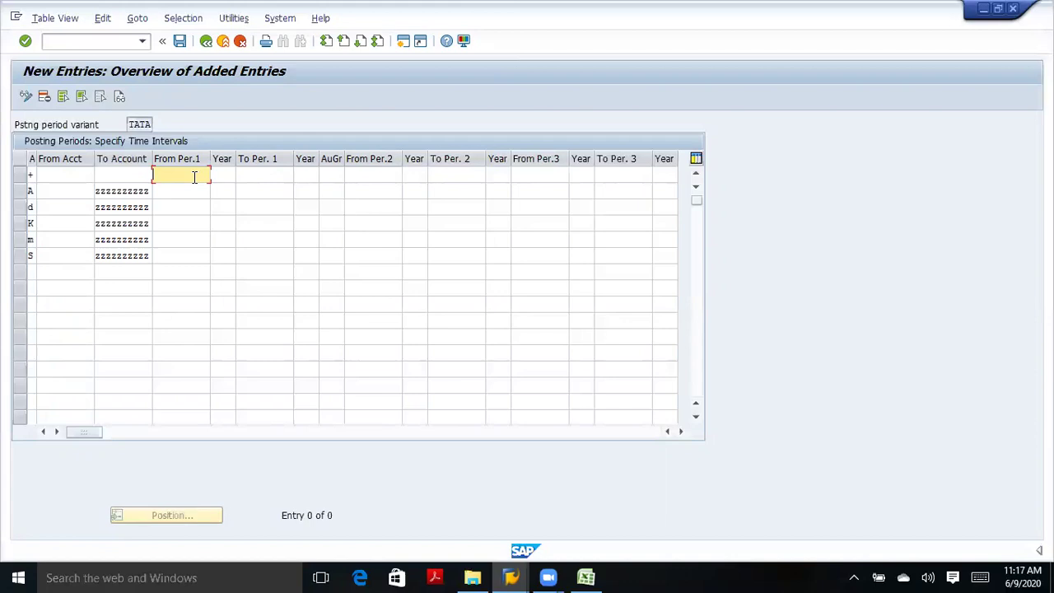
text(1)
click(258, 177)
text(12)
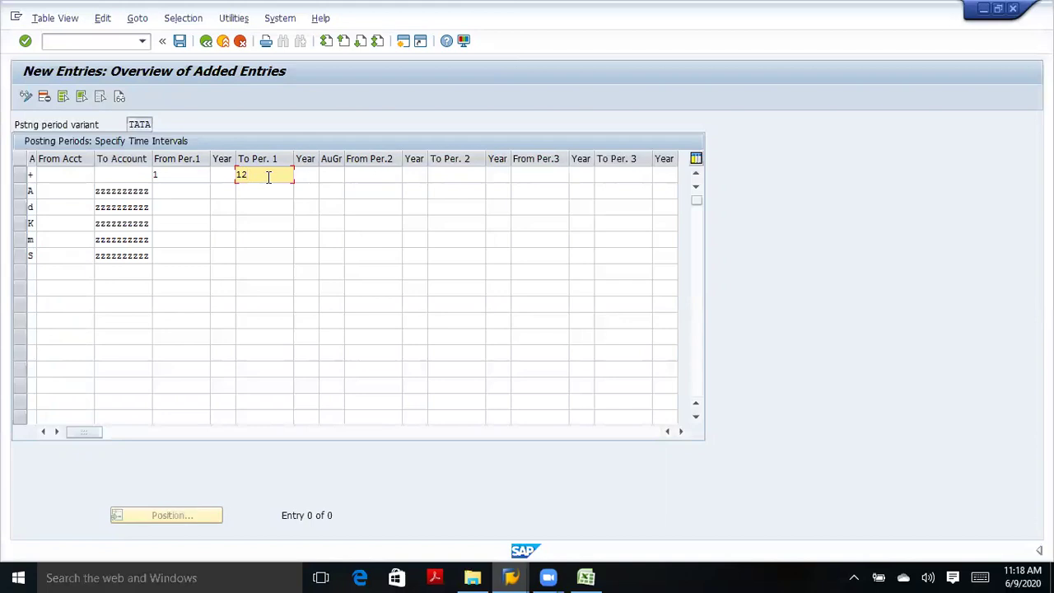
key(BackSpace)
key(BackSpace)
click(243, 190)
click(189, 174)
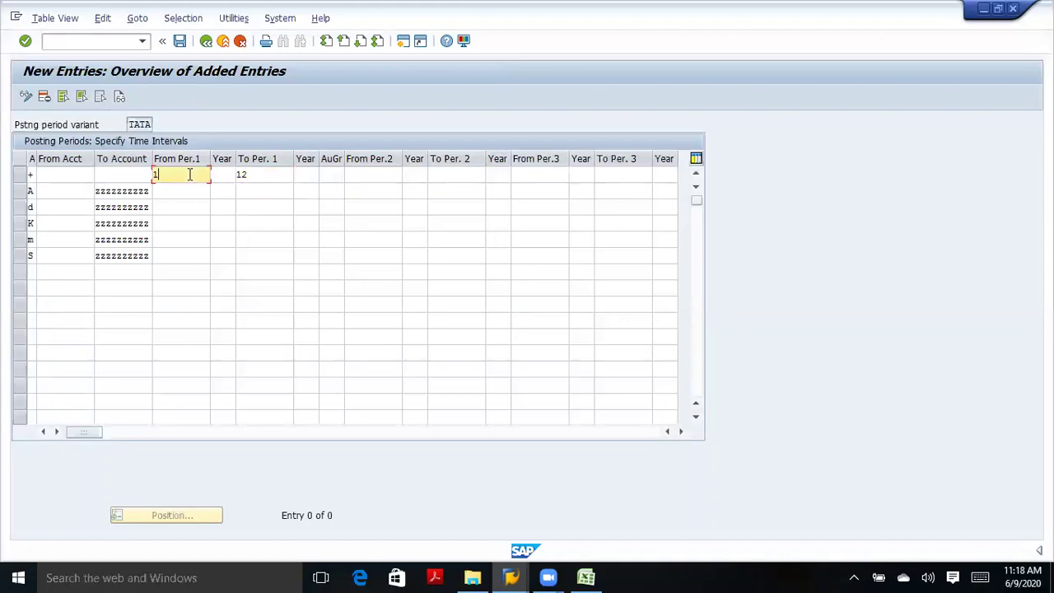
key(BackSpace)
text(6)
Enter From Per.1 of 6 in rows A, d, K, m and S.
click(171, 191)
text(6)
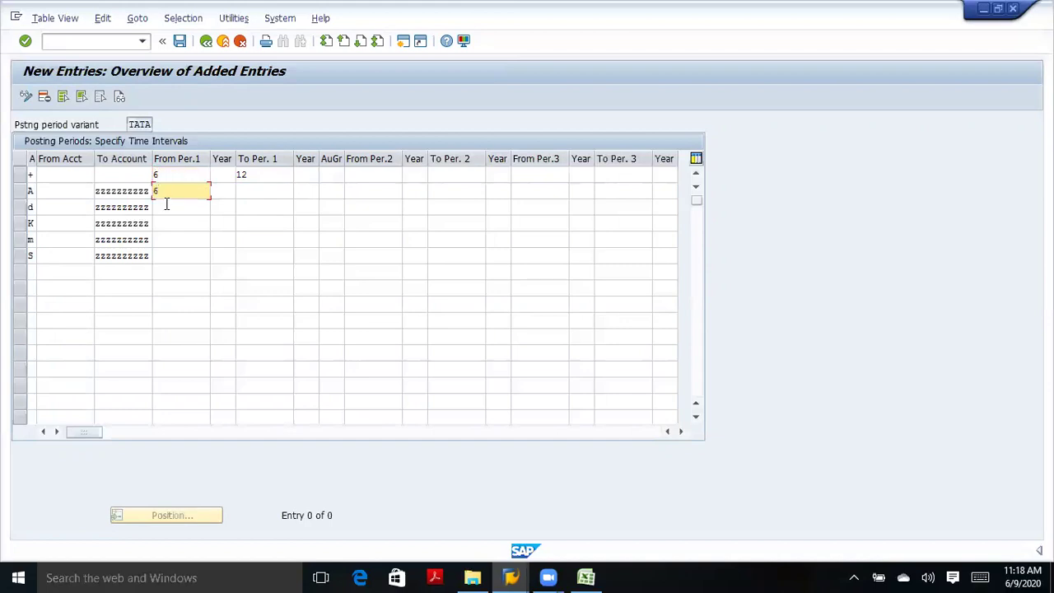
click(165, 206)
text(6)
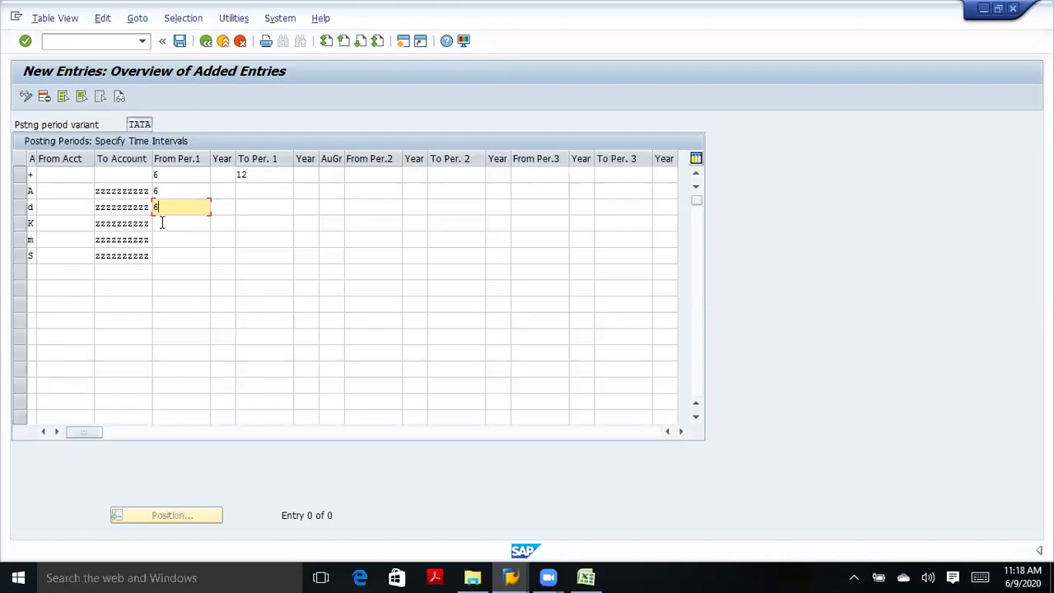
click(163, 223)
text(6)
click(162, 239)
text(6)
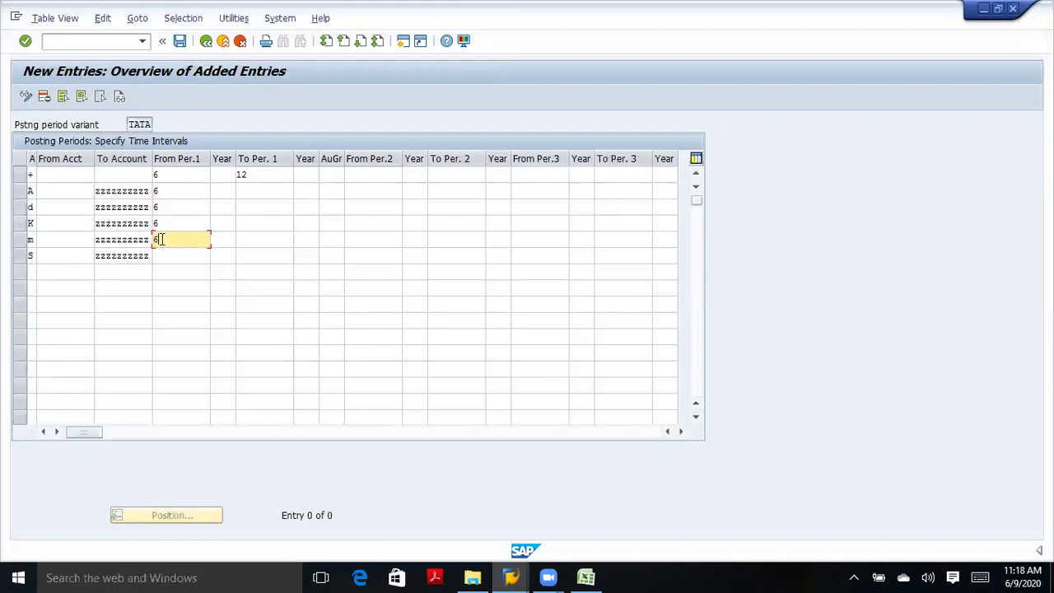
click(162, 254)
text(6)
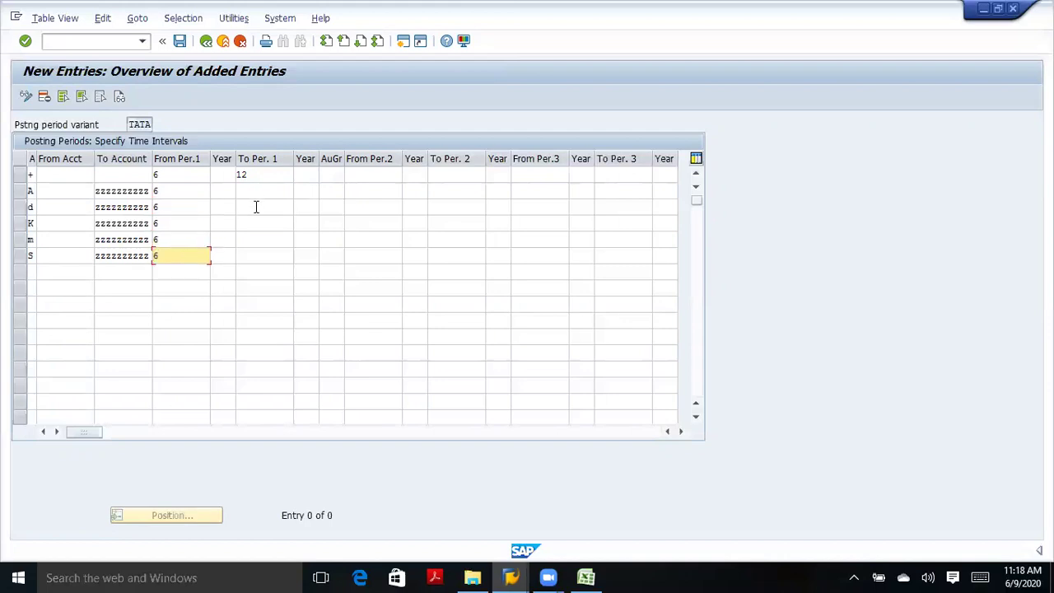
Enter To Per. 1 of 12 in rows A, d, K, m and S.
click(256, 193)
text(12)
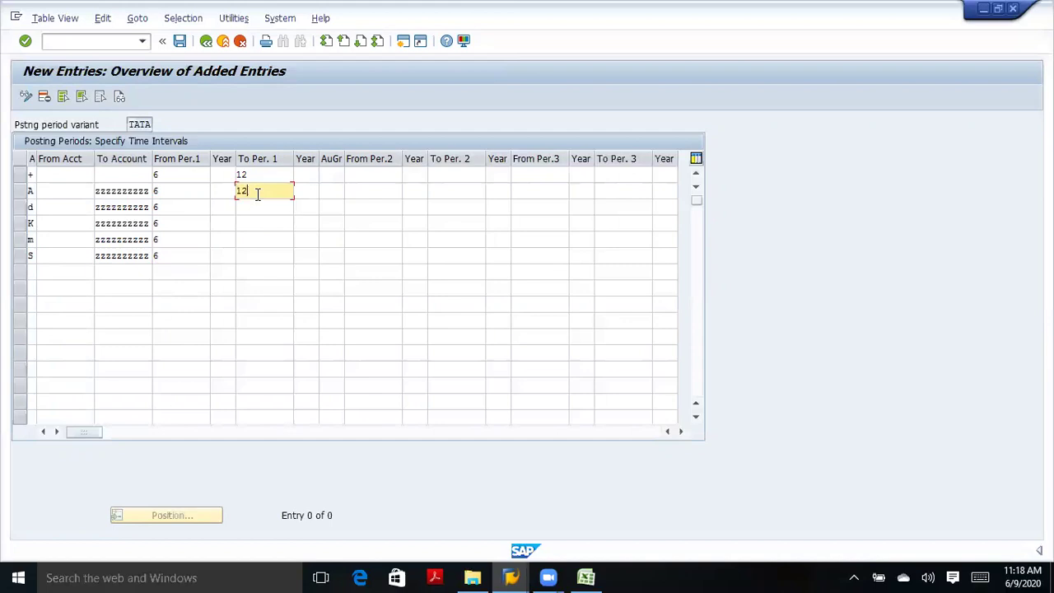
click(253, 206)
text(12)
click(252, 223)
text(12)
click(247, 239)
text(12)
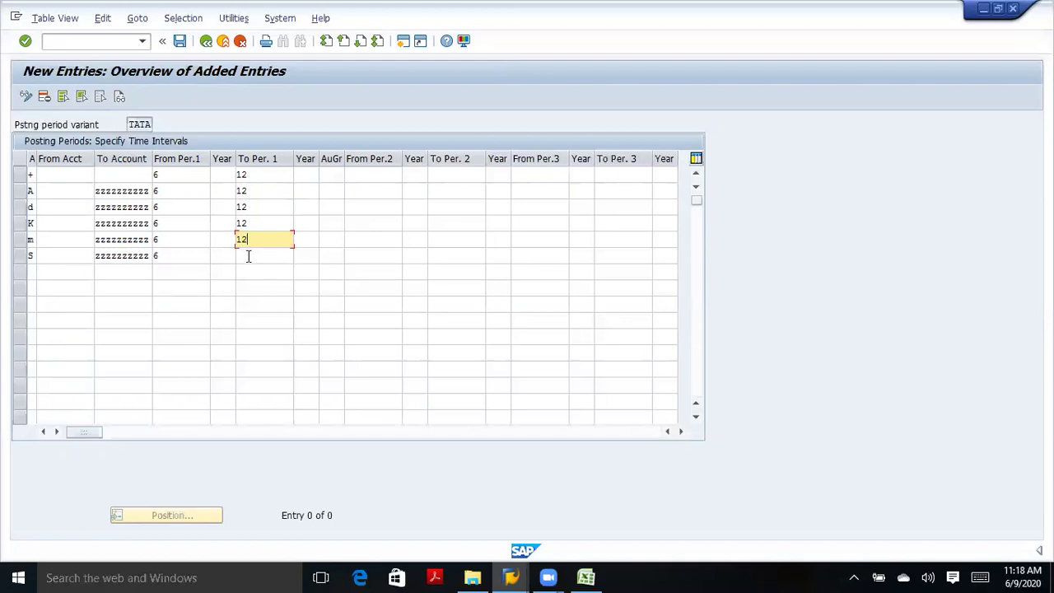
click(248, 256)
text(12)
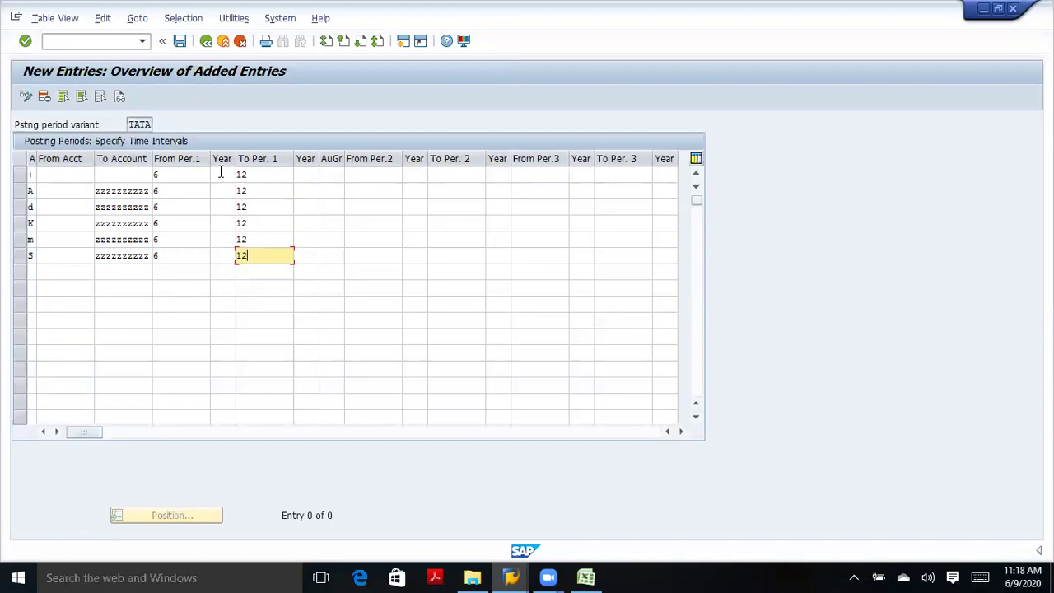
Enter year 2020 for the From Per.1 period in all six rows.
click(220, 175)
text(2020)
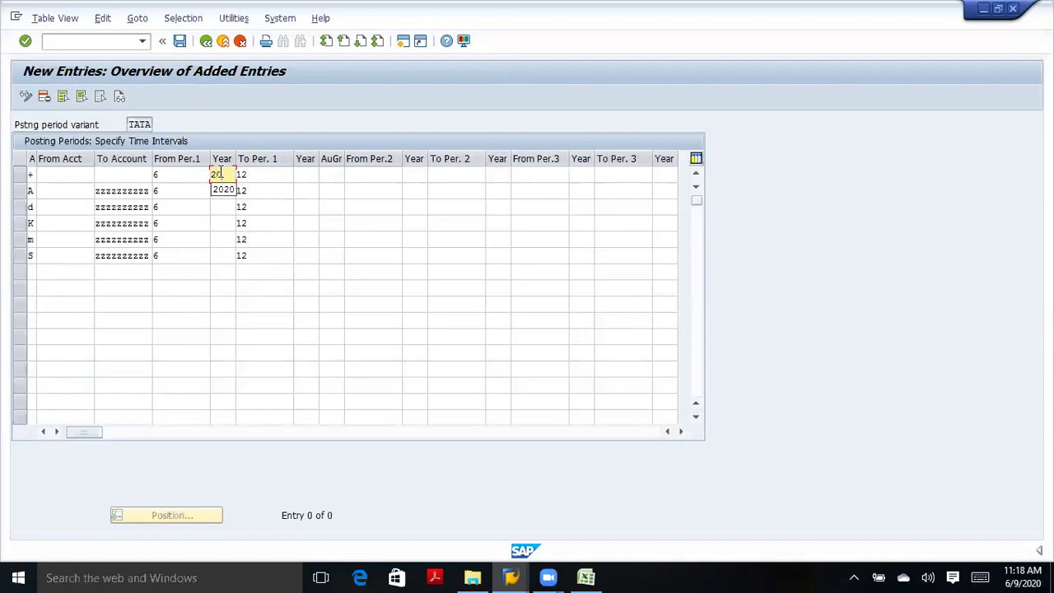
click(225, 190)
text(2020)
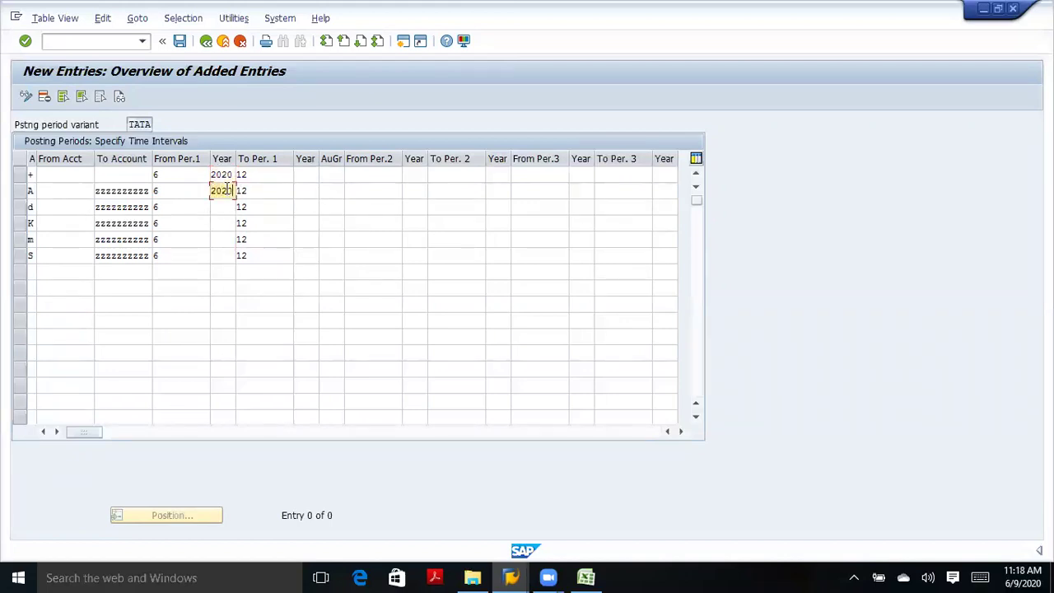
click(219, 208)
text(2)
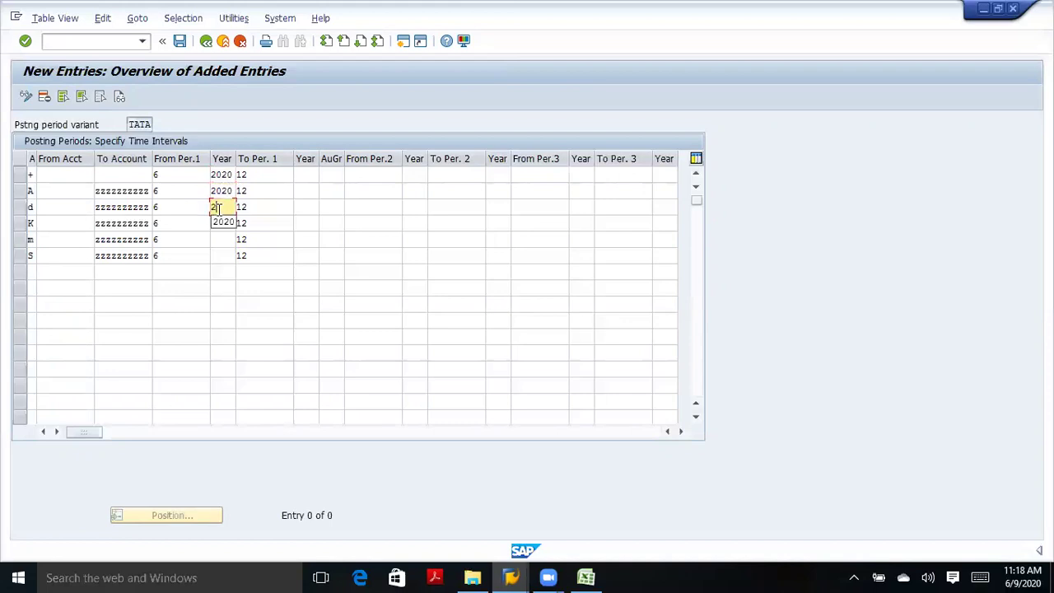
text(020)
click(231, 223)
text(2020)
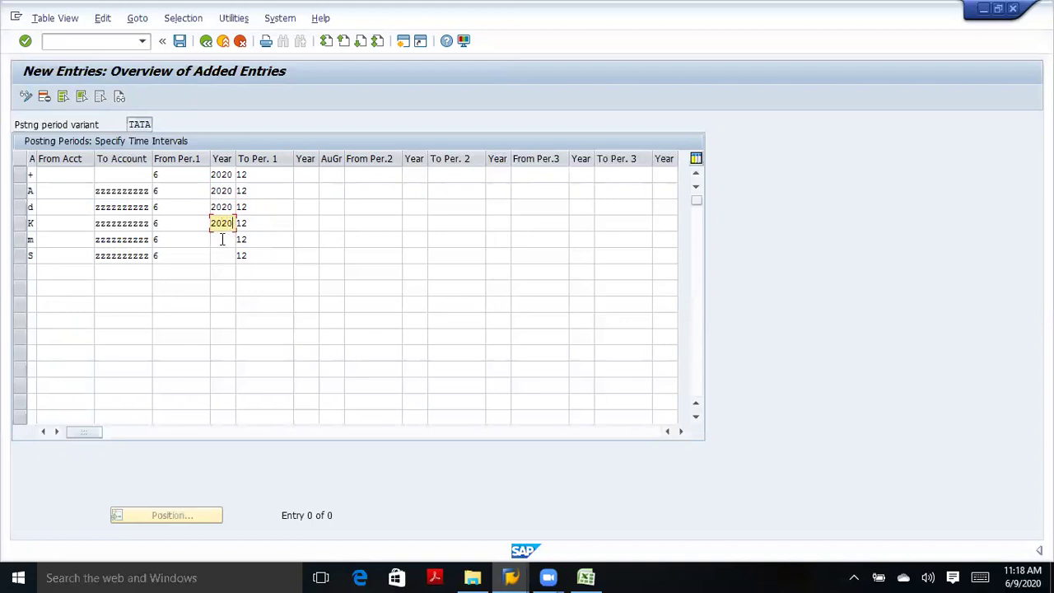
click(222, 239)
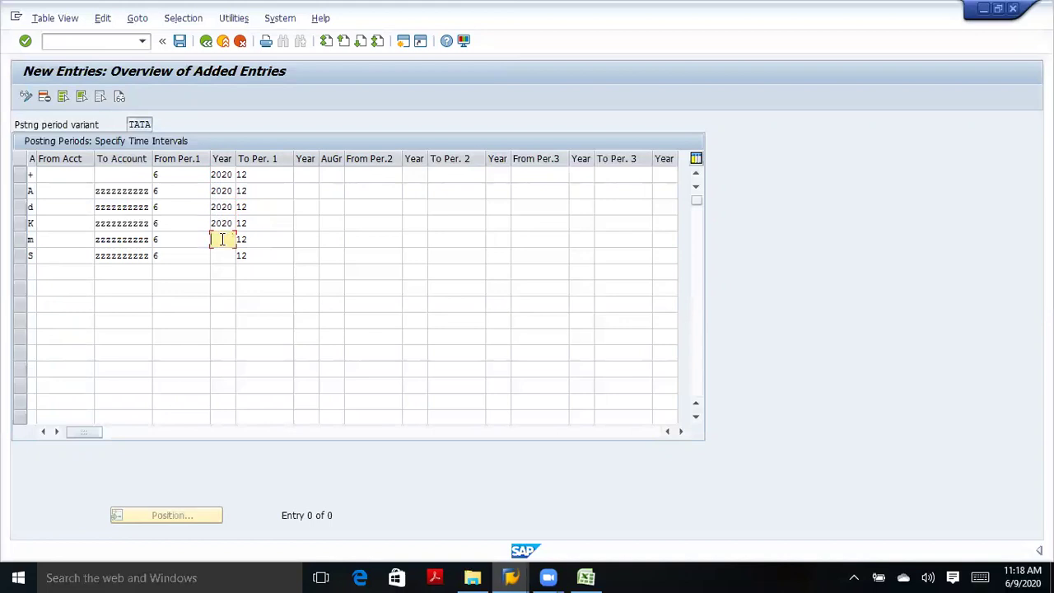
text(2020)
click(224, 255)
text(2029)
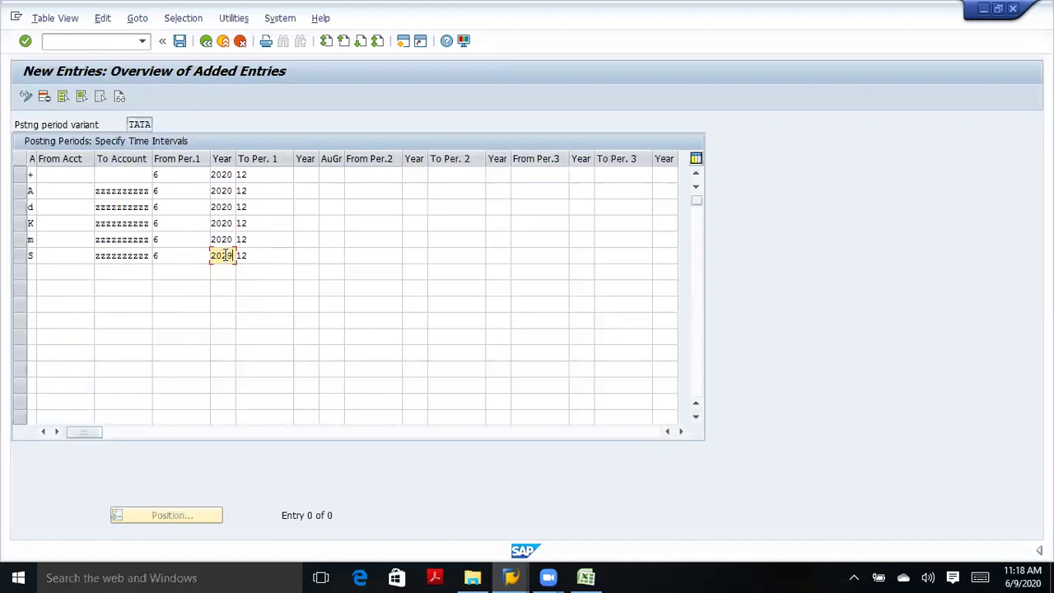
key(BackSpace)
click(228, 272)
Fill the To Per. 1 year with 2020 in all six rows from the input-history suggestion.
click(305, 175)
text(20)
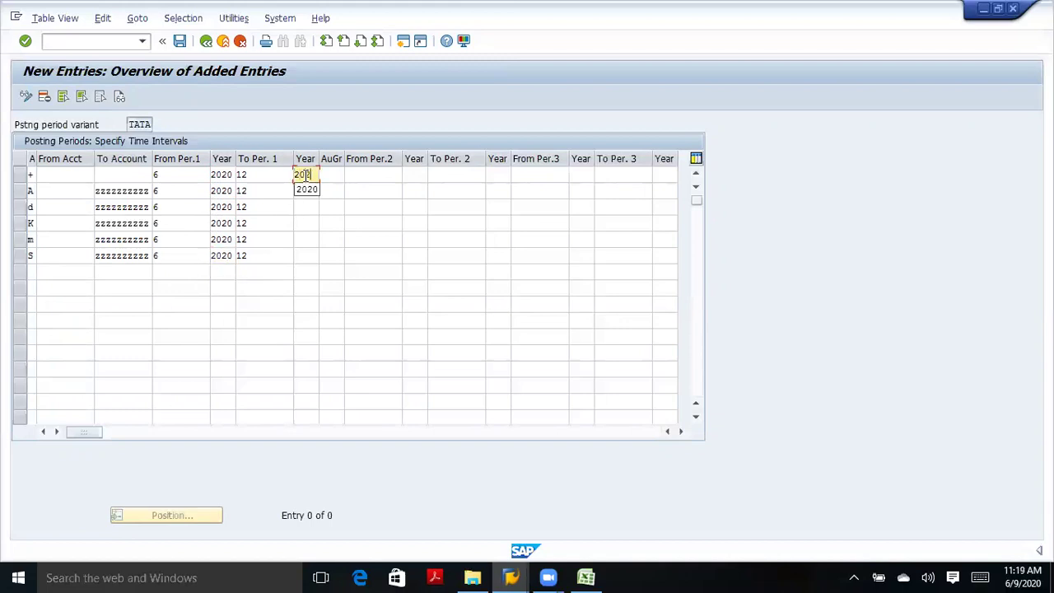
click(309, 189)
click(308, 191)
text(20)
click(306, 205)
click(306, 207)
text(2)
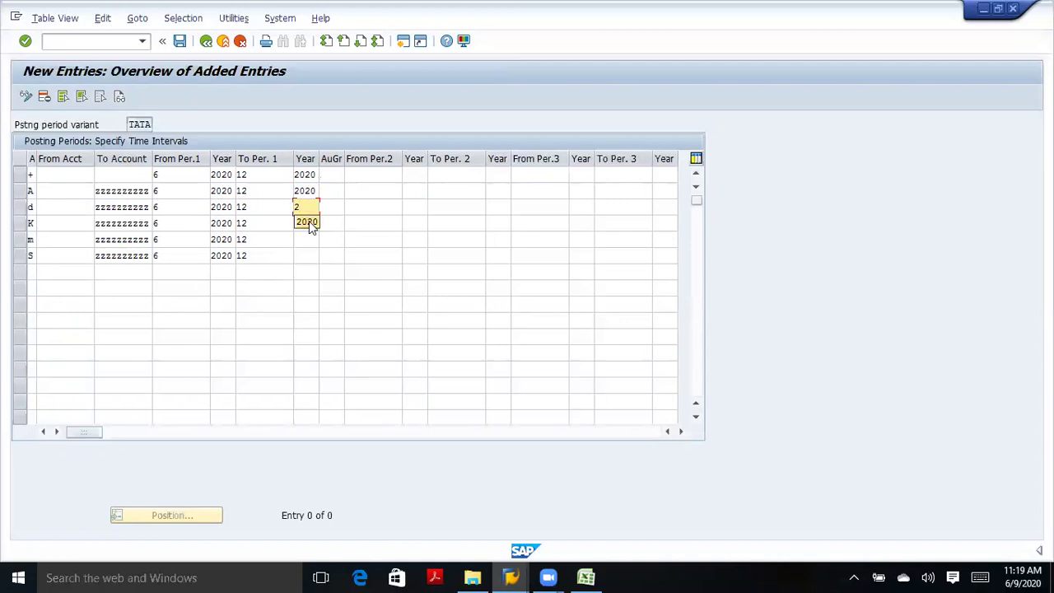
click(308, 222)
click(309, 223)
text(2)
click(306, 238)
click(305, 240)
text(2)
click(306, 254)
click(302, 256)
text(2)
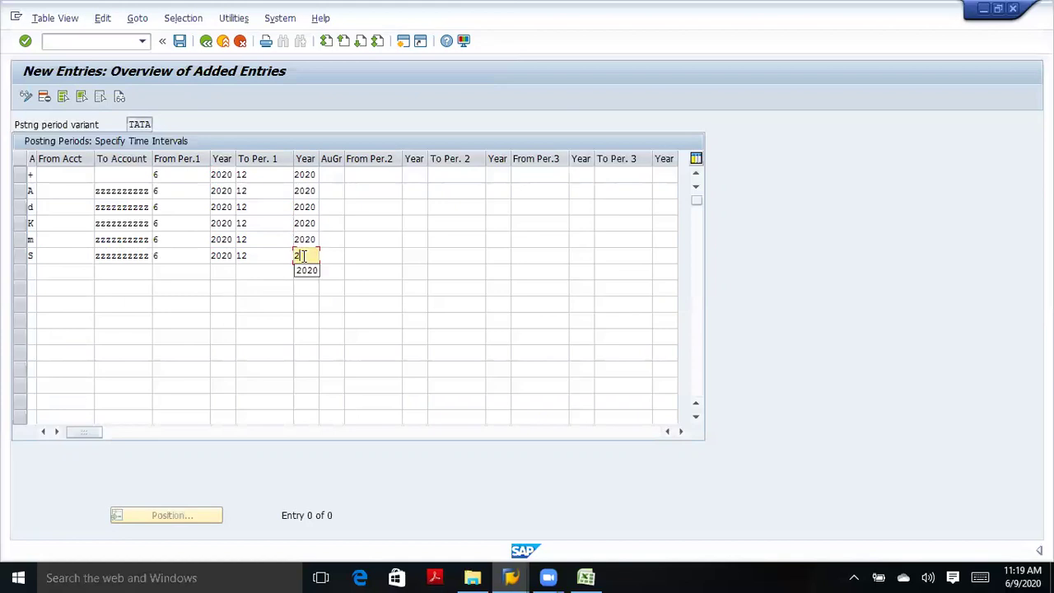
click(303, 271)
Enter a second interval from period 13 to period 16 in the first row.
click(372, 175)
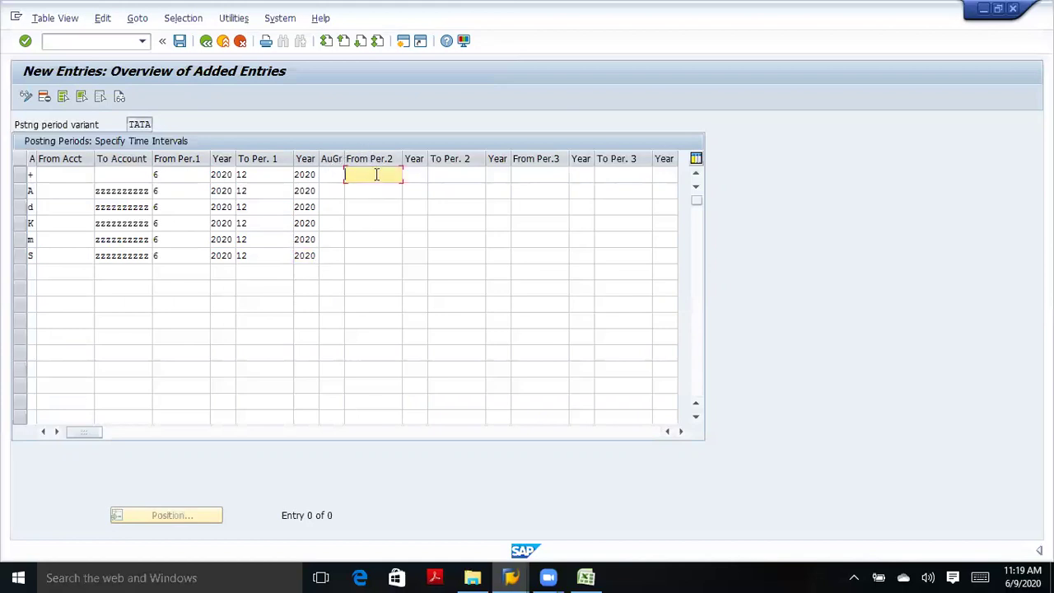
text(13)
click(450, 177)
text(16)
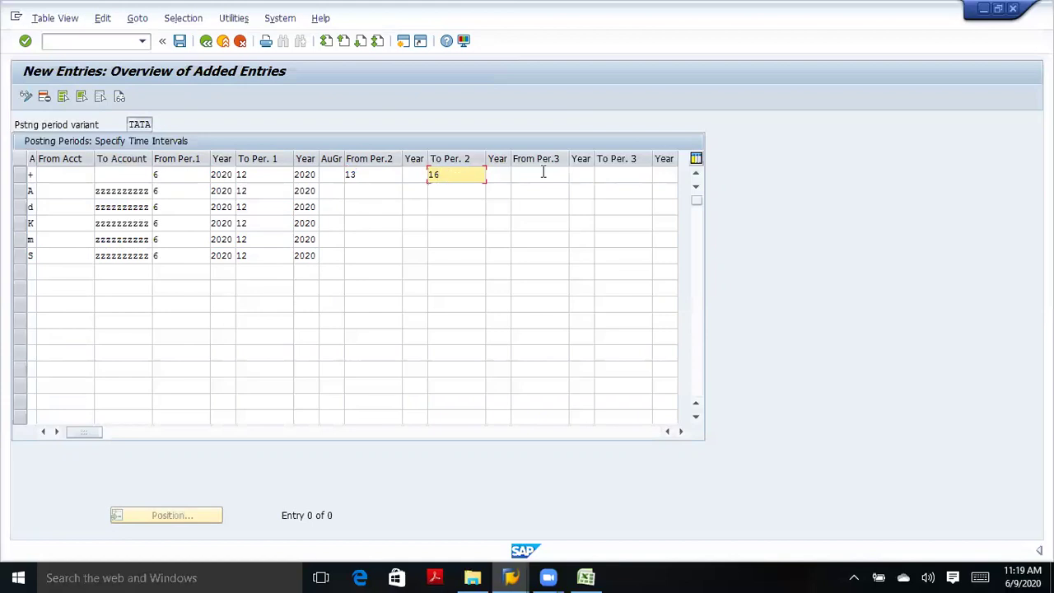
click(543, 171)
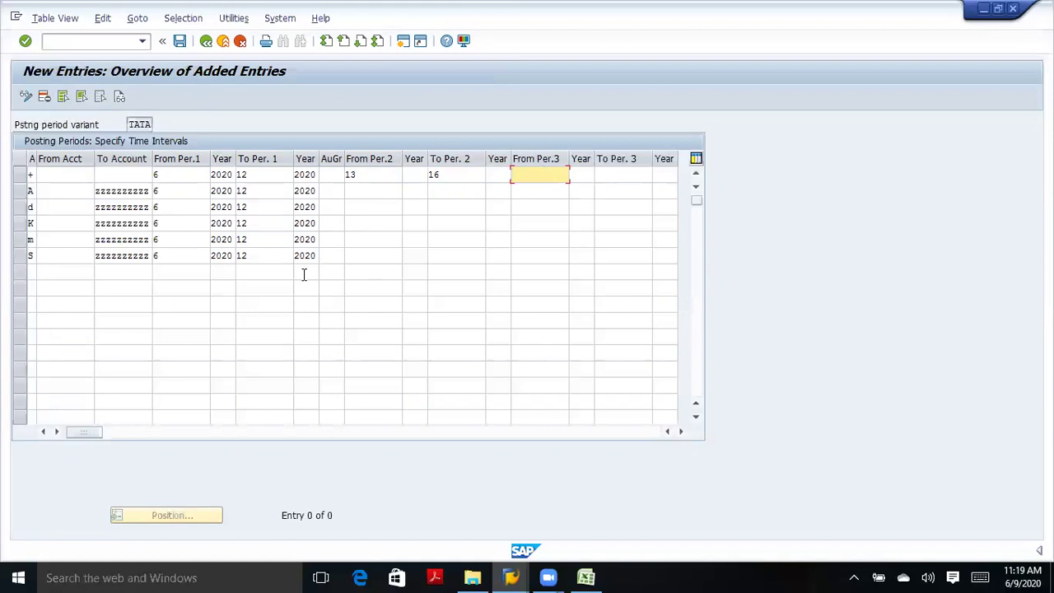
Set From Per.2 to 13 for rows A, d, K, m and S.
click(352, 191)
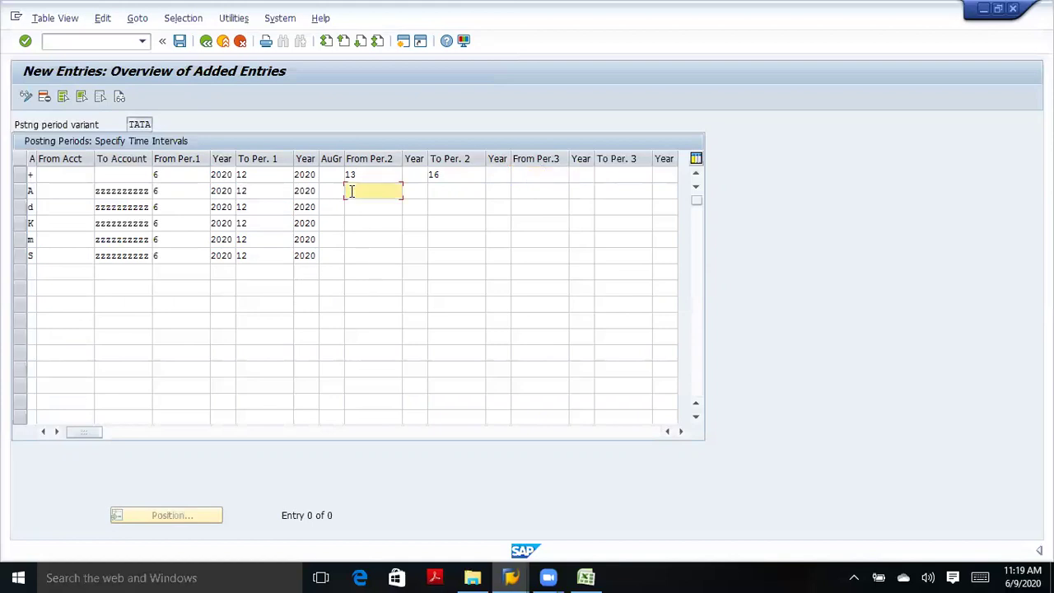
text(13)
click(351, 207)
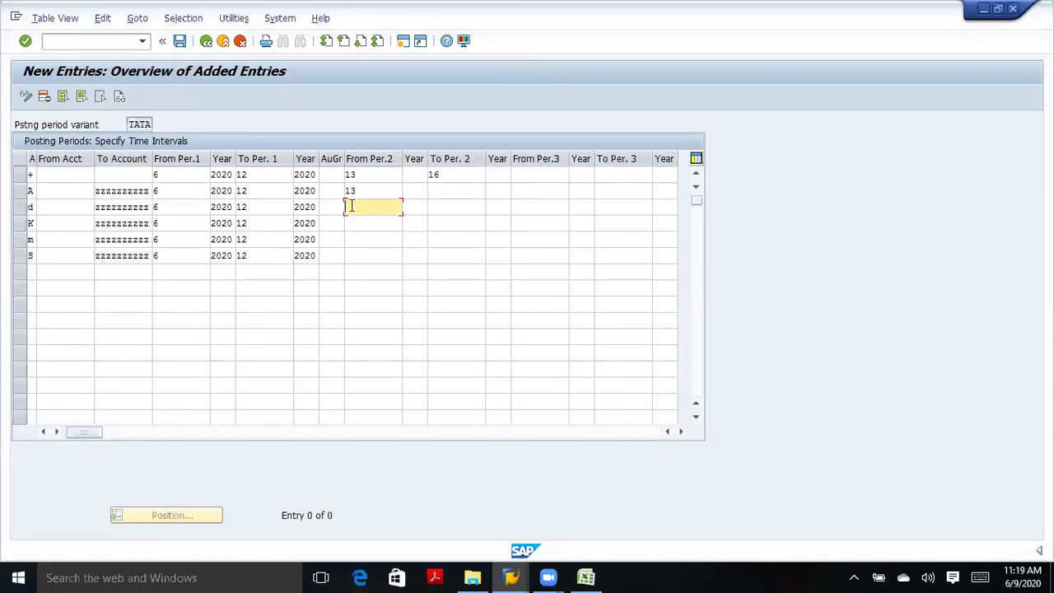
text(13)
click(352, 224)
text(13)
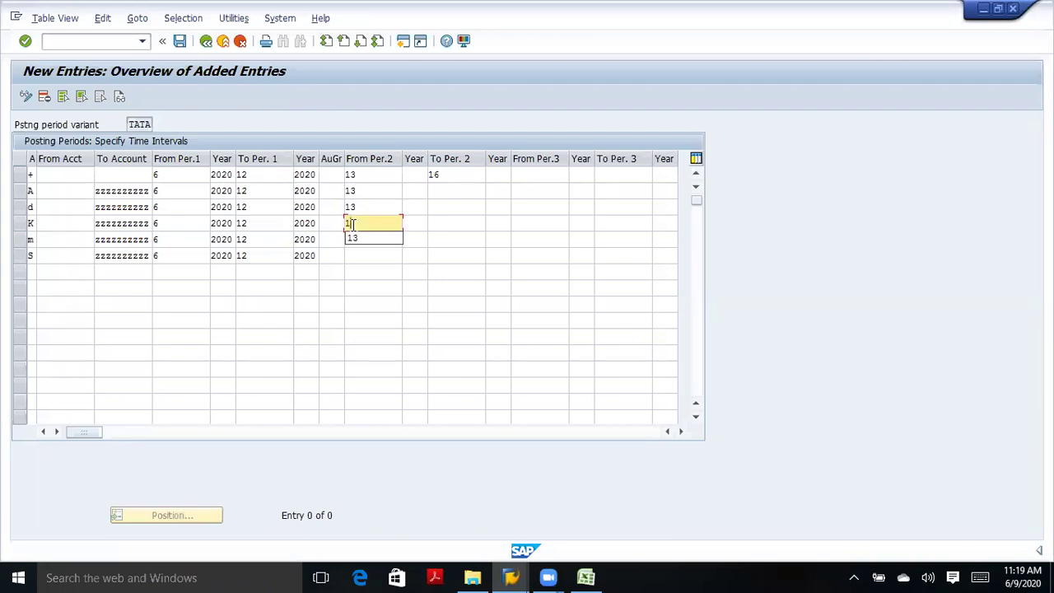
click(356, 238)
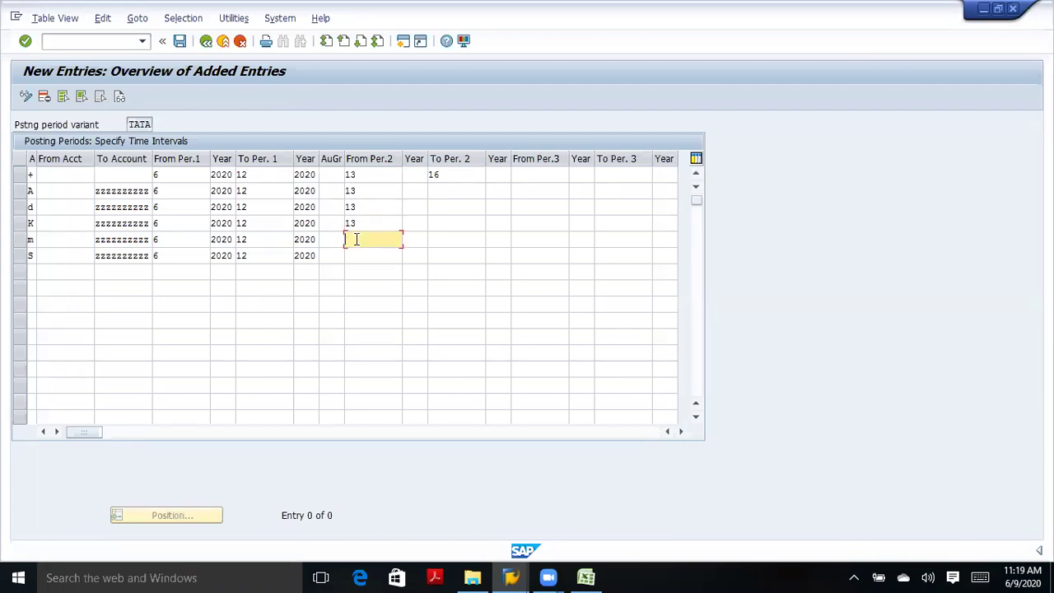
text(13)
click(354, 254)
text(13)
Set To Per. 2 to 16 for rows A, d, K and m, correcting a mistyped 15.
click(444, 191)
text(16)
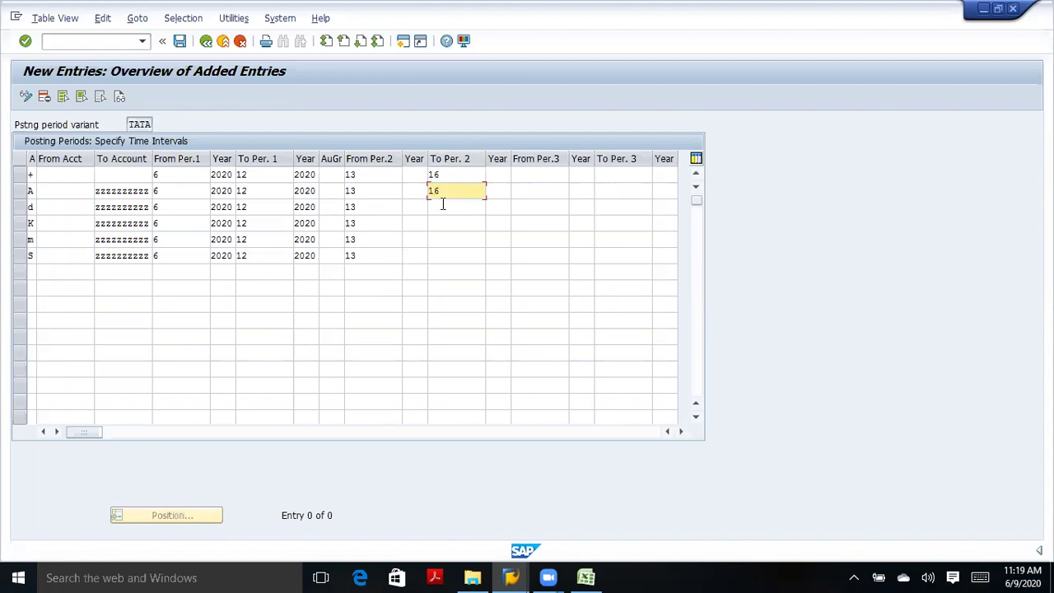
click(442, 208)
text(1)
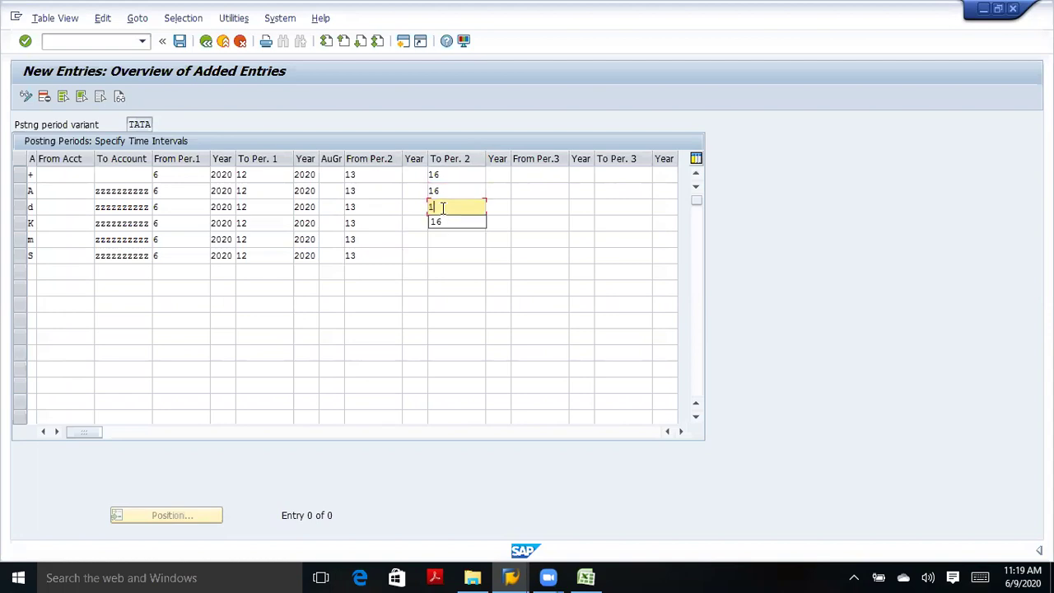
text(6)
click(442, 223)
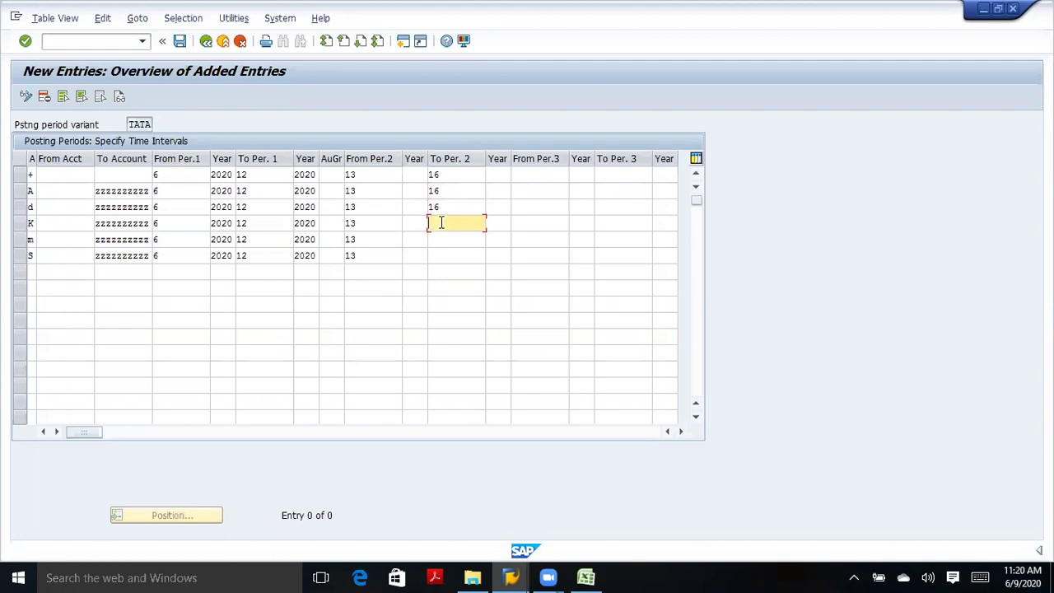
text(15)
key(BackSpace)
text(6)
click(444, 237)
text(16)
click(441, 256)
text(16)
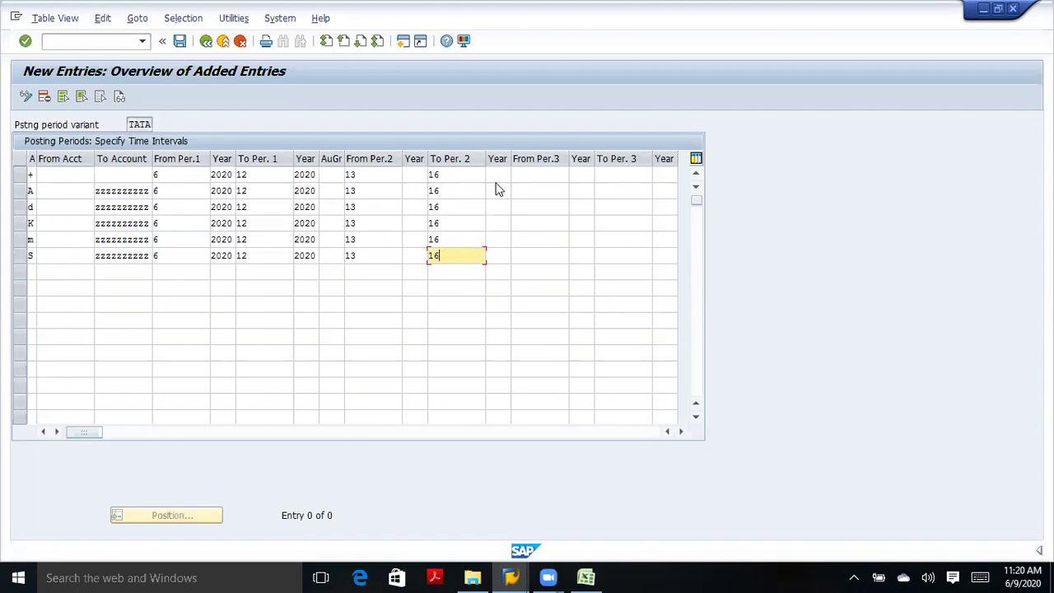
Fill the To Per. 2 year with 2020 for all six rows, using history suggestions.
click(499, 174)
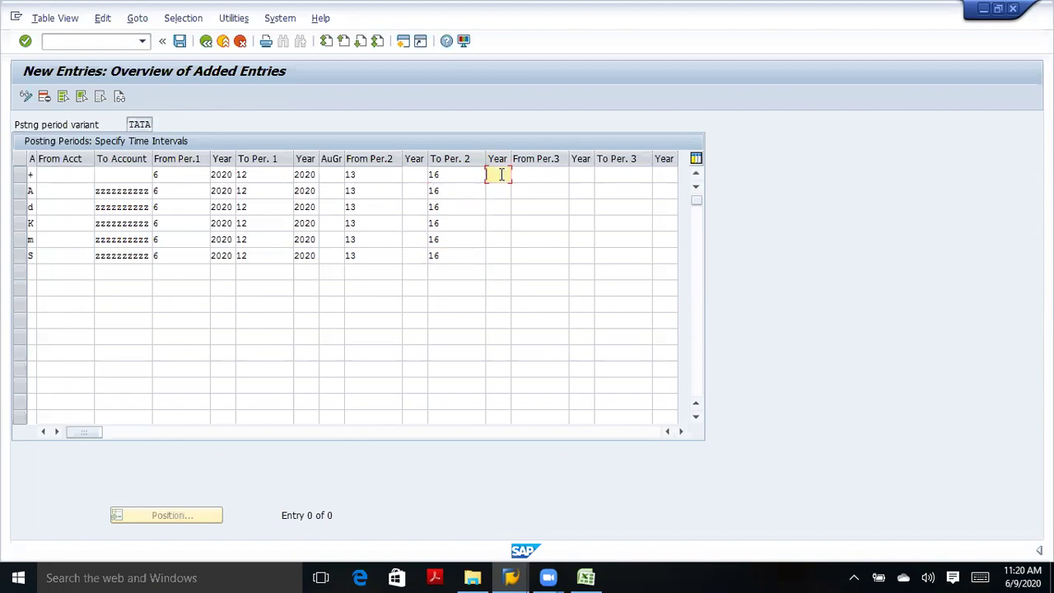
text(20)
key(BackSpace)
click(497, 190)
click(498, 189)
text(2)
click(496, 205)
click(495, 206)
text(2)
click(502, 223)
click(504, 223)
text(2)
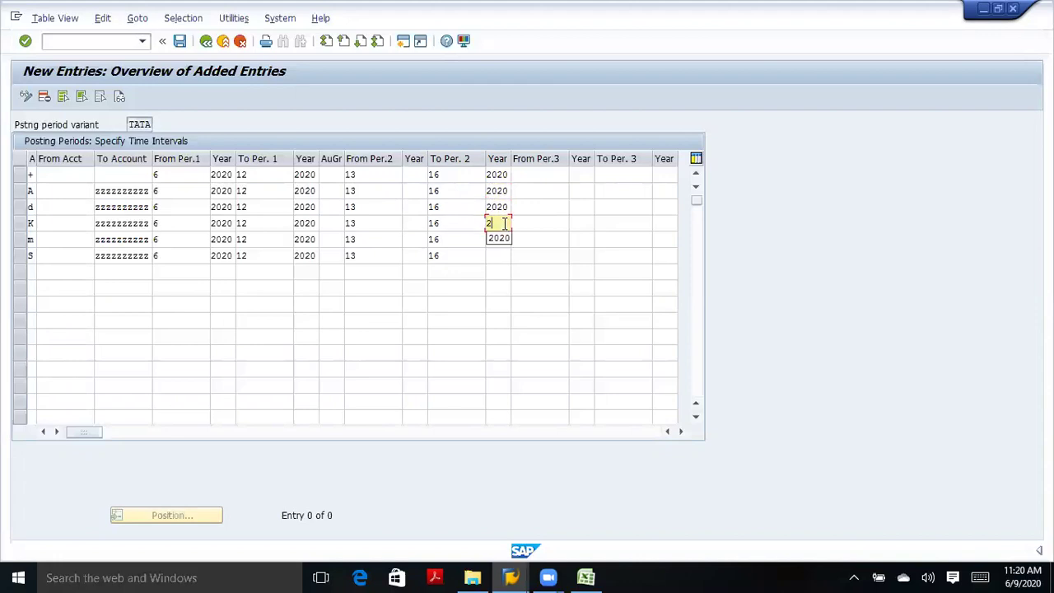
click(500, 239)
click(500, 239)
text(2)
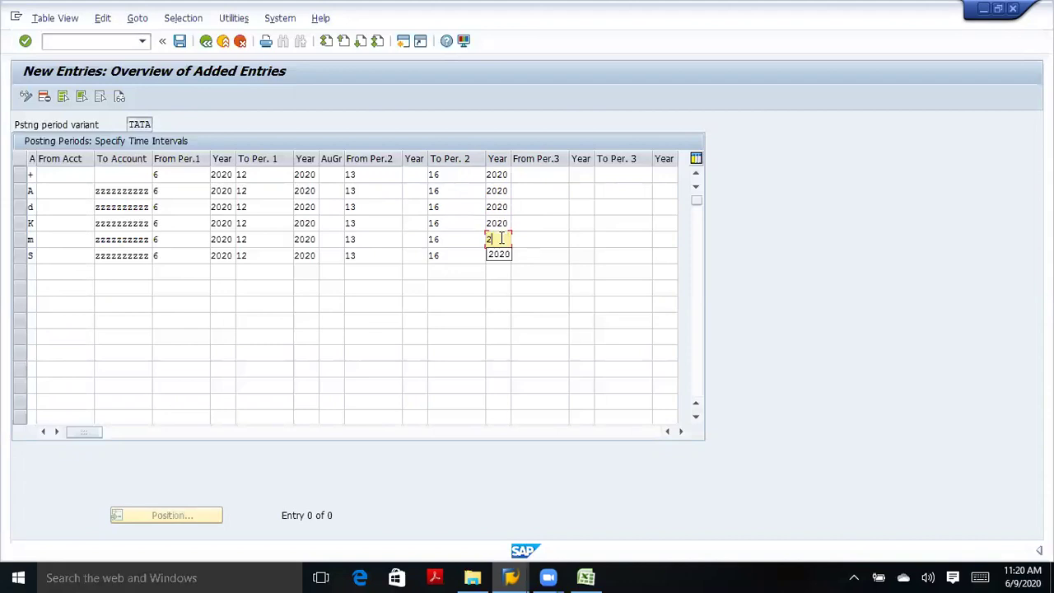
click(499, 253)
click(499, 255)
text(2)
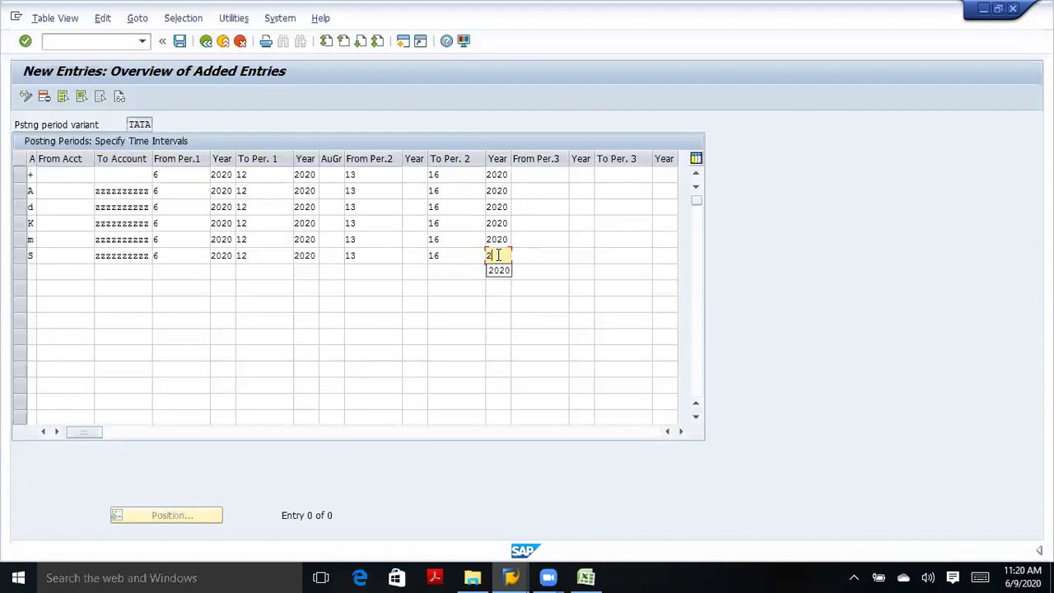
click(500, 272)
Fill the From Per.2 year with 2020 for all six rows, using history suggestions.
click(418, 177)
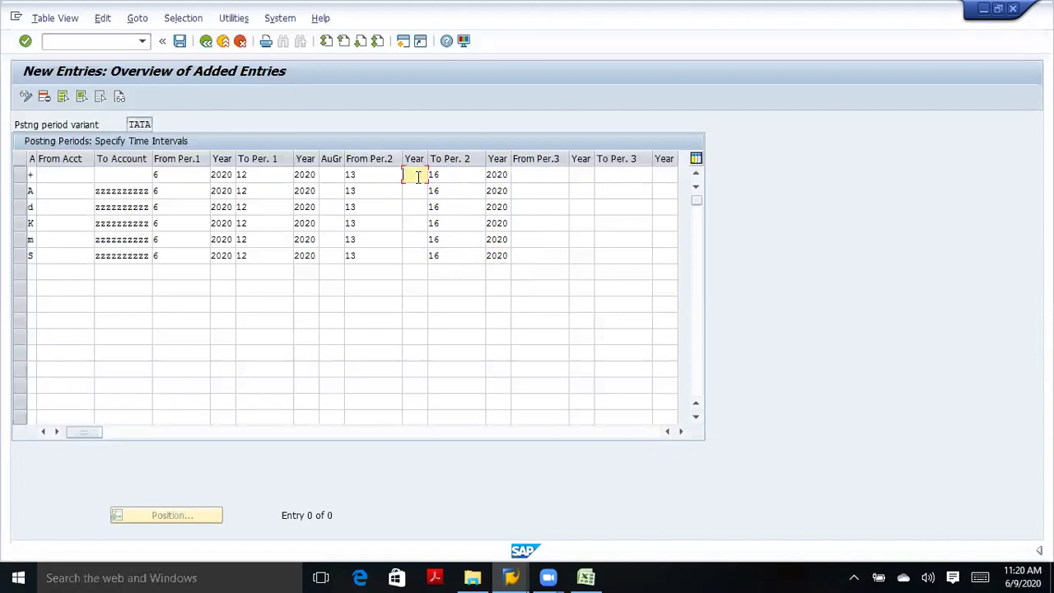
text(2)
click(417, 190)
click(416, 191)
text(2)
click(417, 205)
click(417, 206)
text(2)
click(416, 222)
click(416, 223)
text(2)
click(416, 238)
click(416, 238)
text(2)
click(416, 254)
click(417, 255)
text(2)
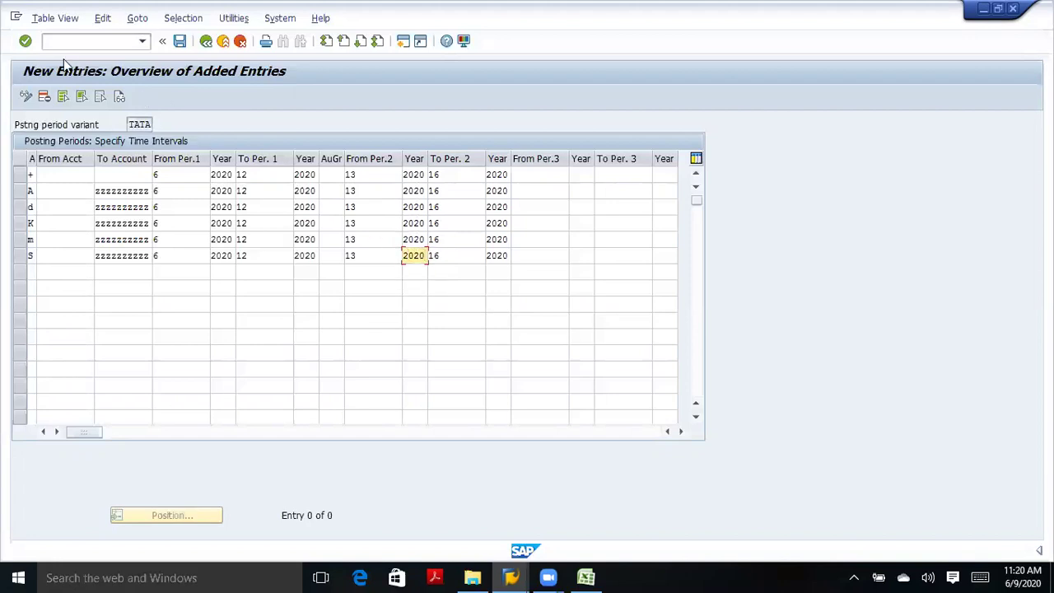
Confirm the TATA period intervals and save them until 'Data was saved' appears.
click(25, 41)
click(178, 43)
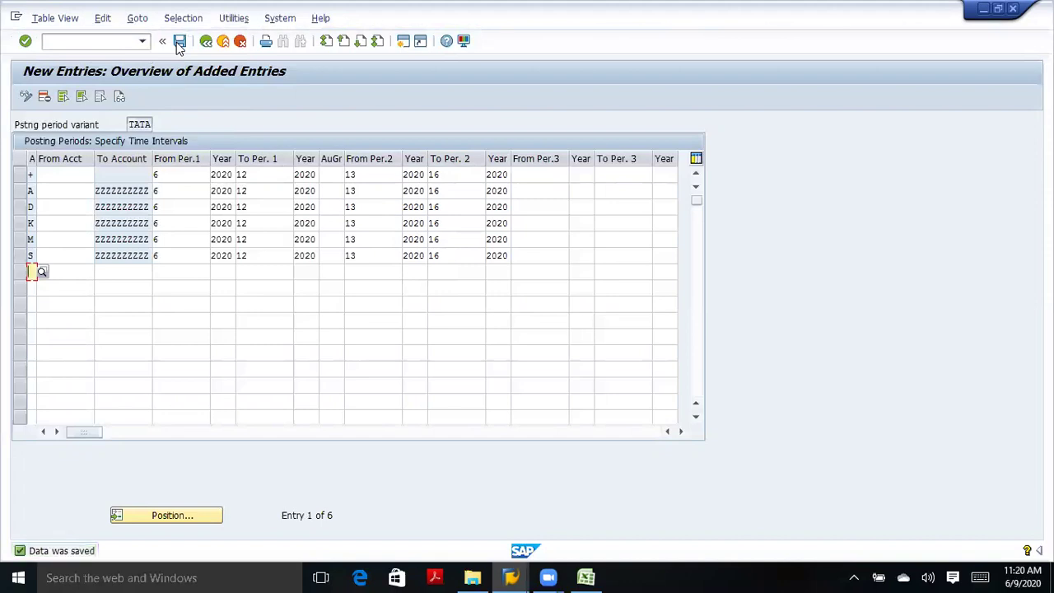
click(179, 43)
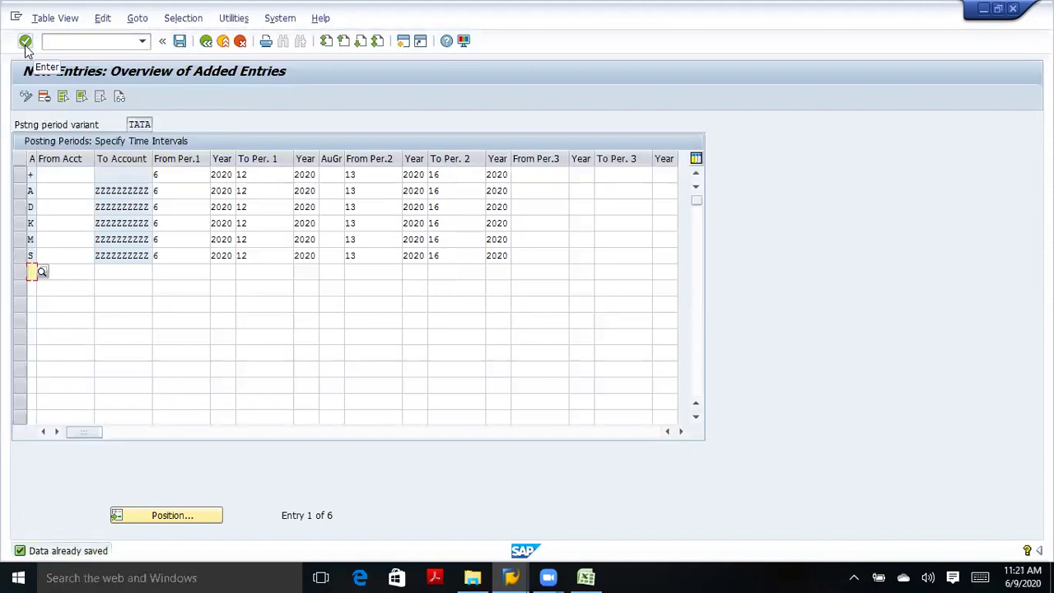
click(178, 42)
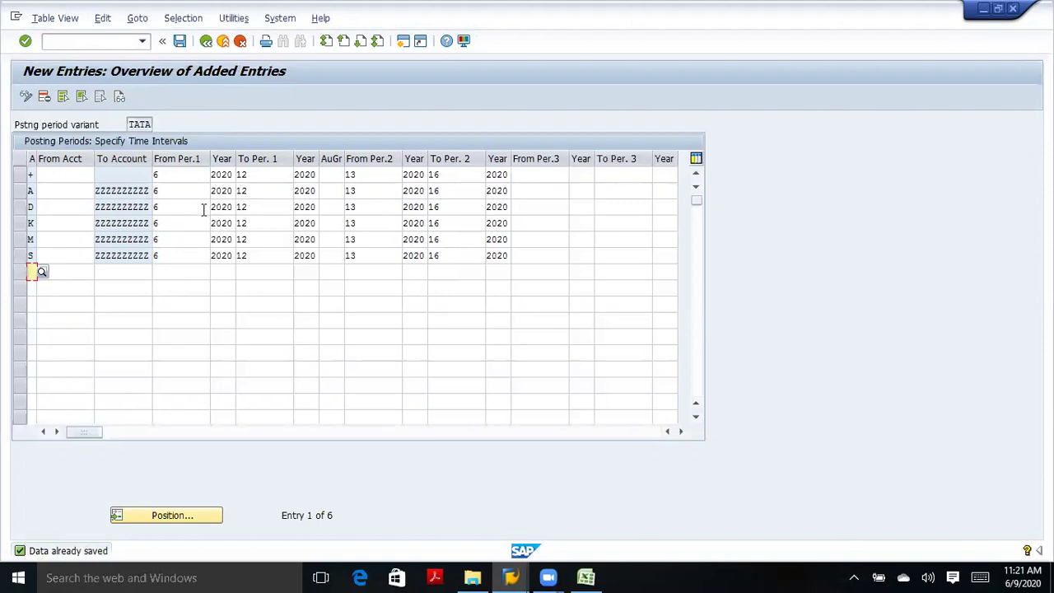
click(167, 180)
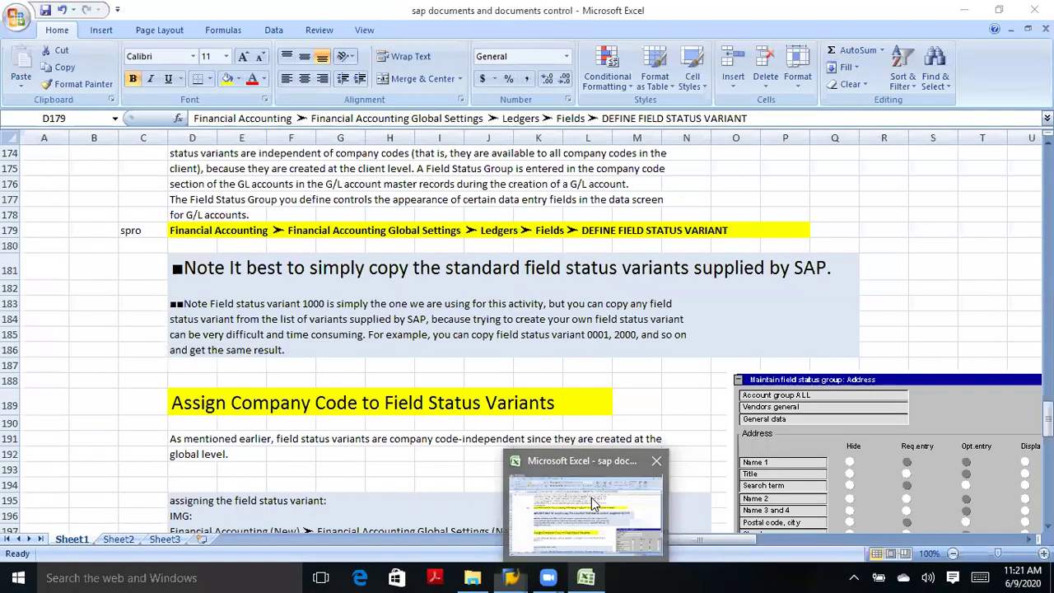
Switch between the Excel notes, G/L account document and implementation guide windows.
click(593, 504)
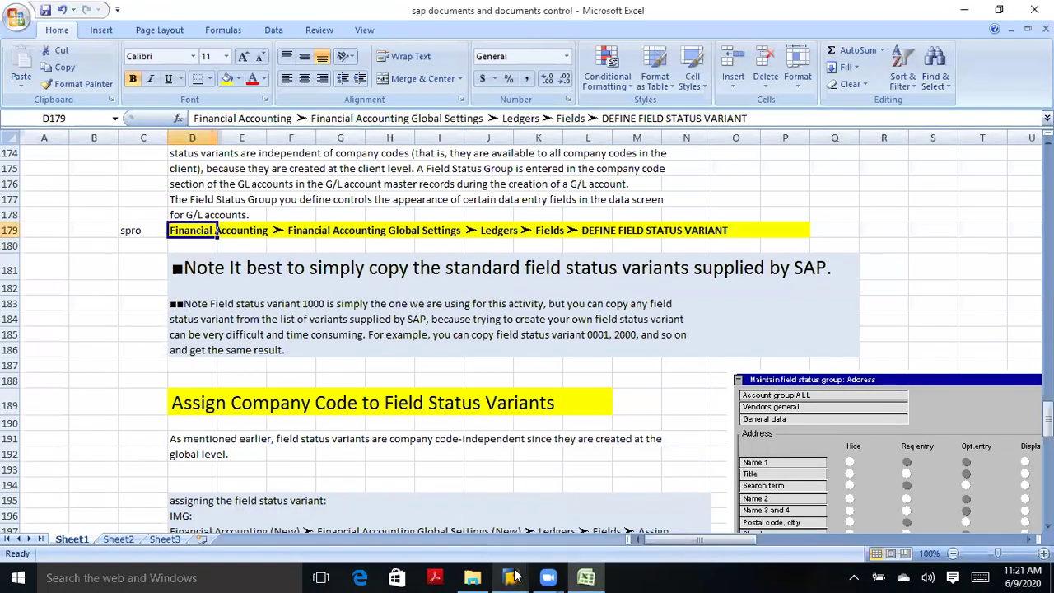
click(511, 576)
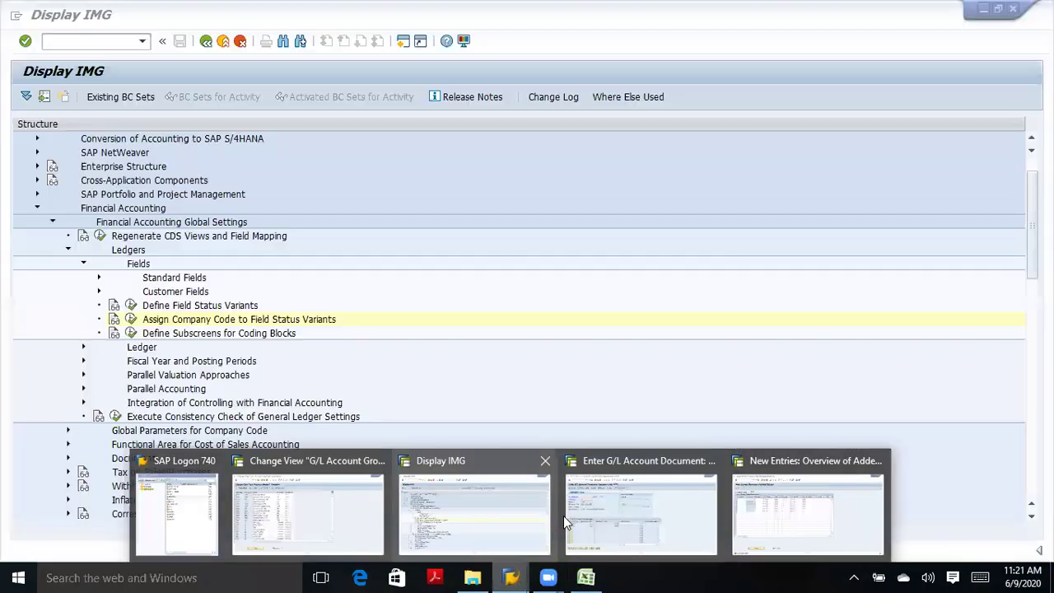
click(534, 524)
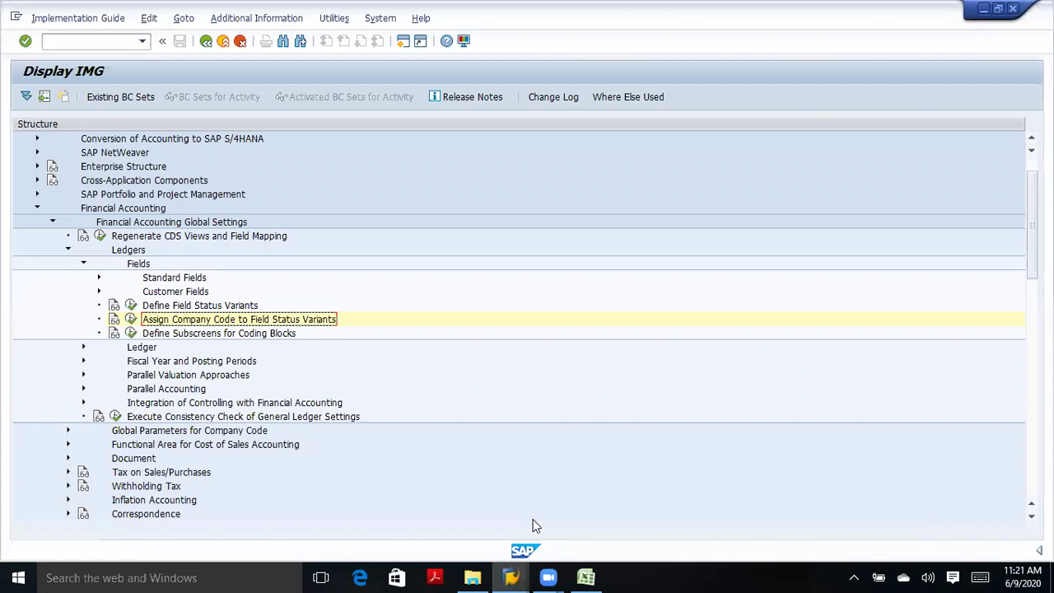
mouse_move(511, 577)
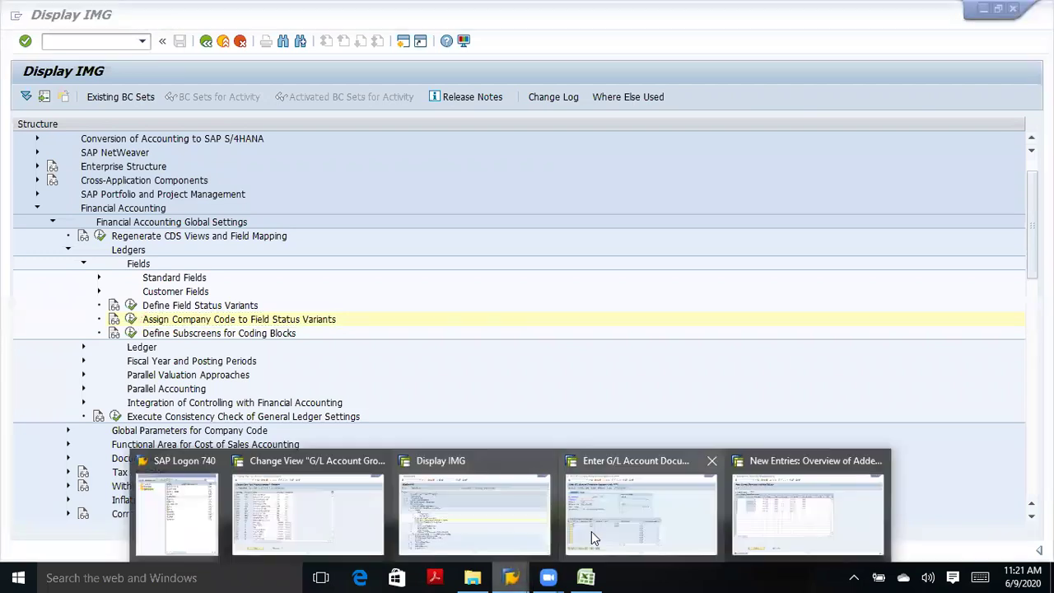
mouse_move(590, 536)
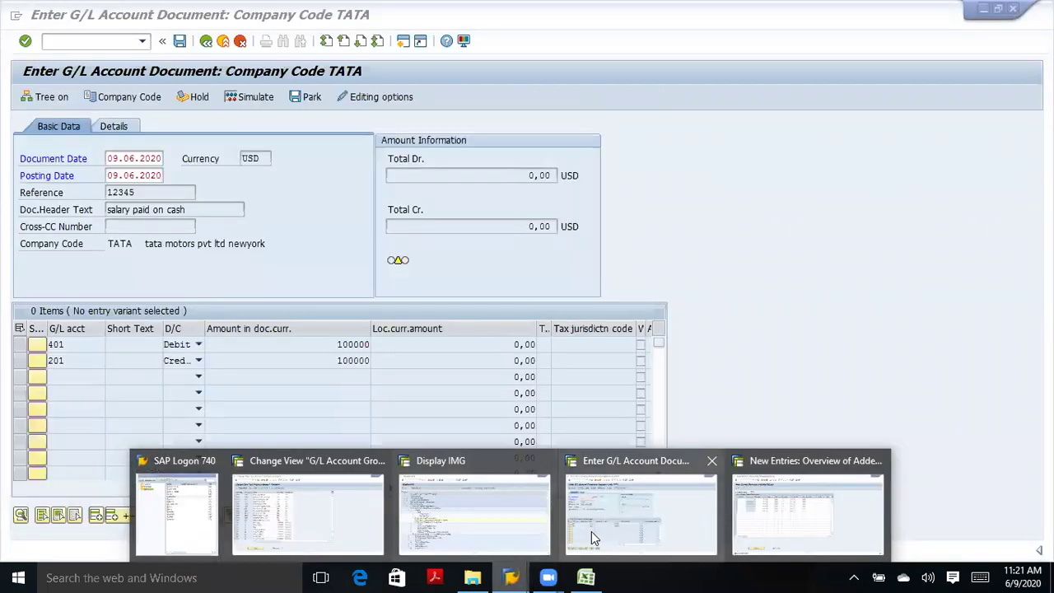
click(591, 531)
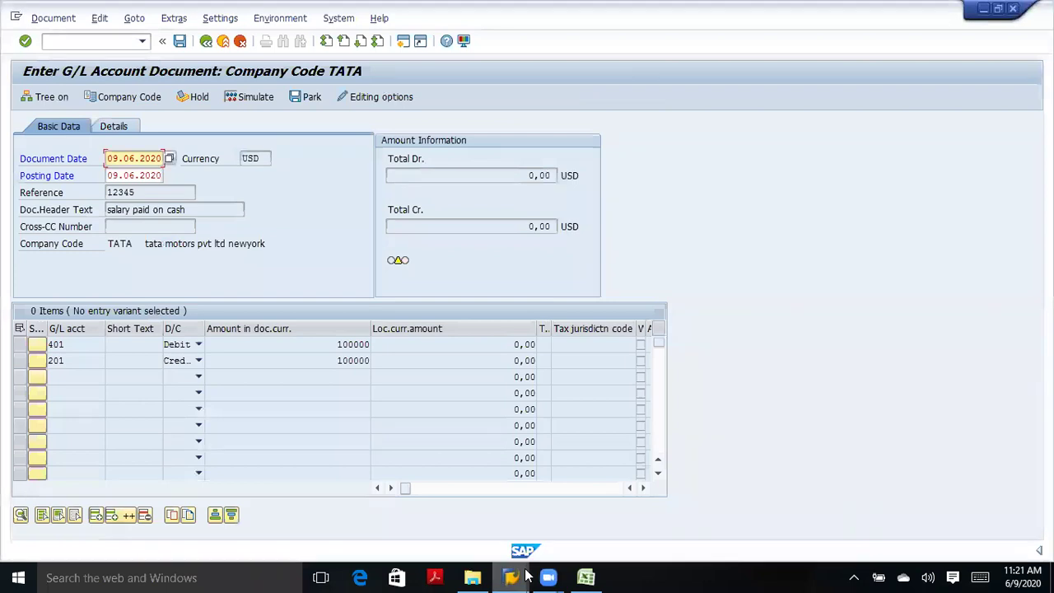
mouse_move(528, 577)
click(489, 518)
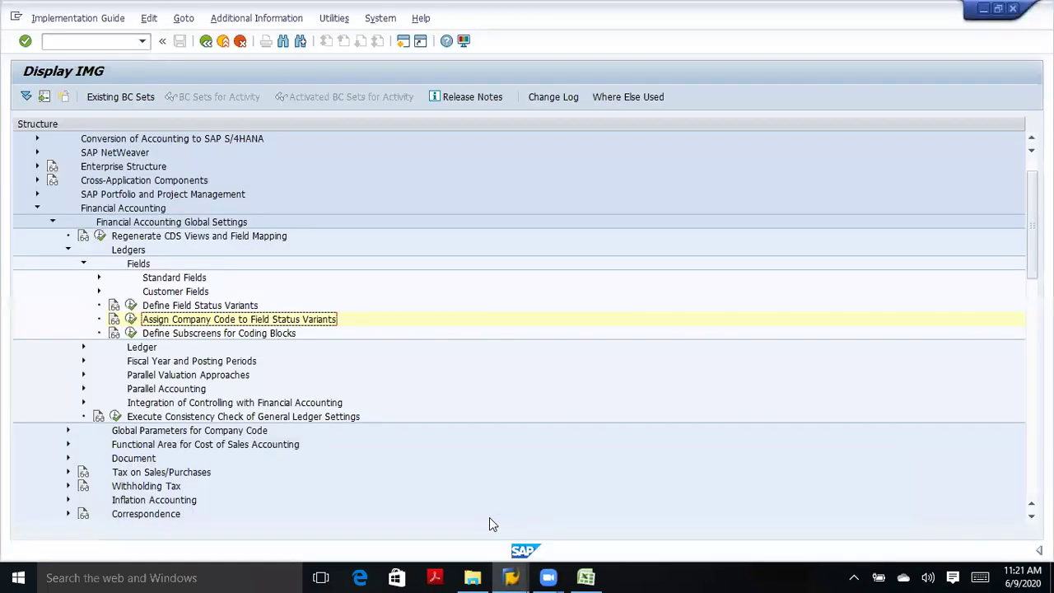
mouse_move(512, 576)
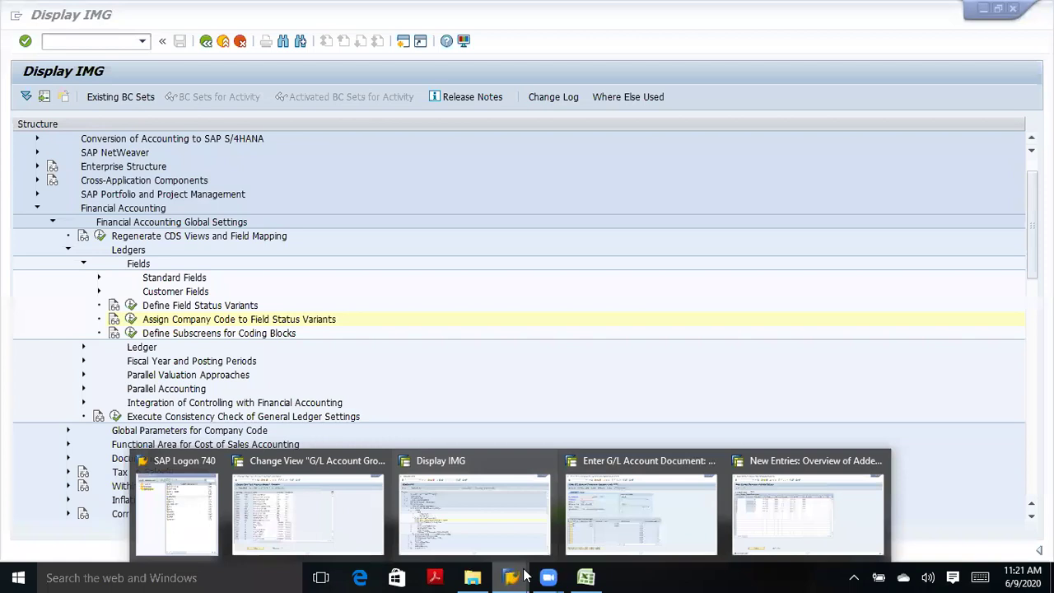
mouse_move(629, 529)
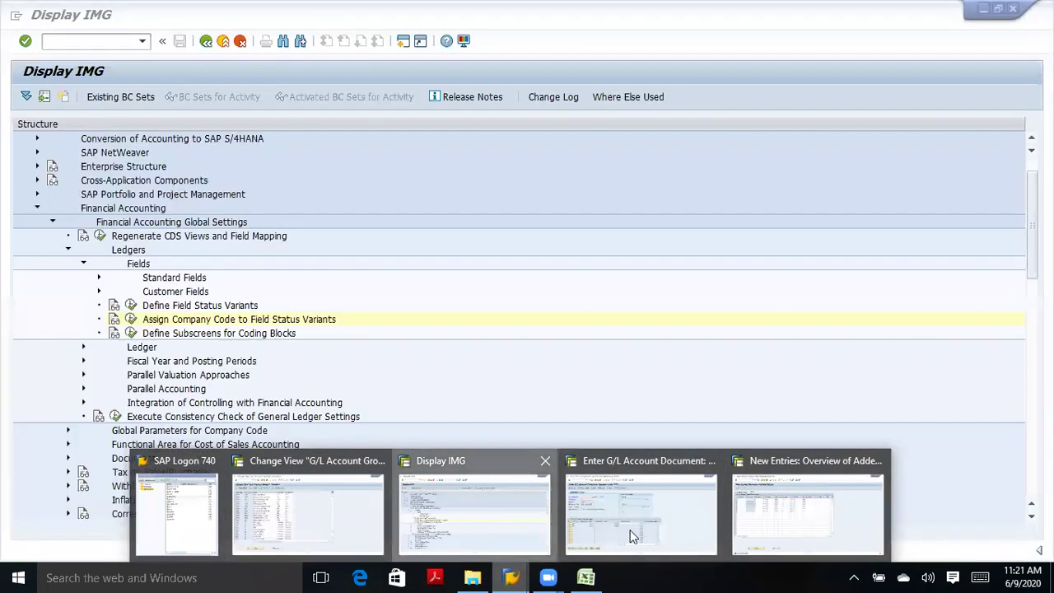
Expand Ledgers > Fiscal Year and Posting Periods > Posting Periods, then leave the IMG.
click(68, 250)
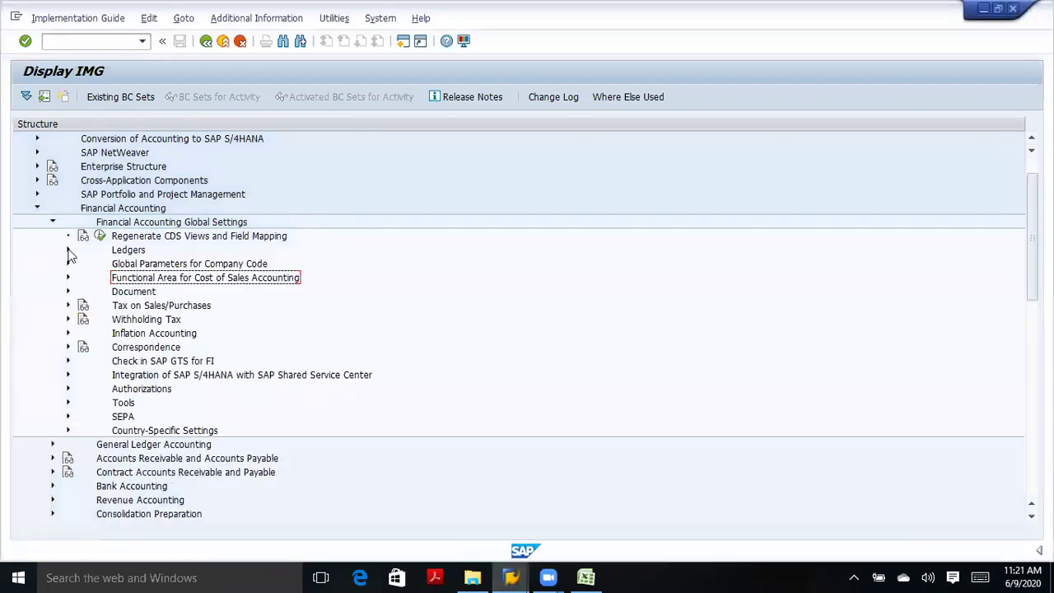
click(69, 250)
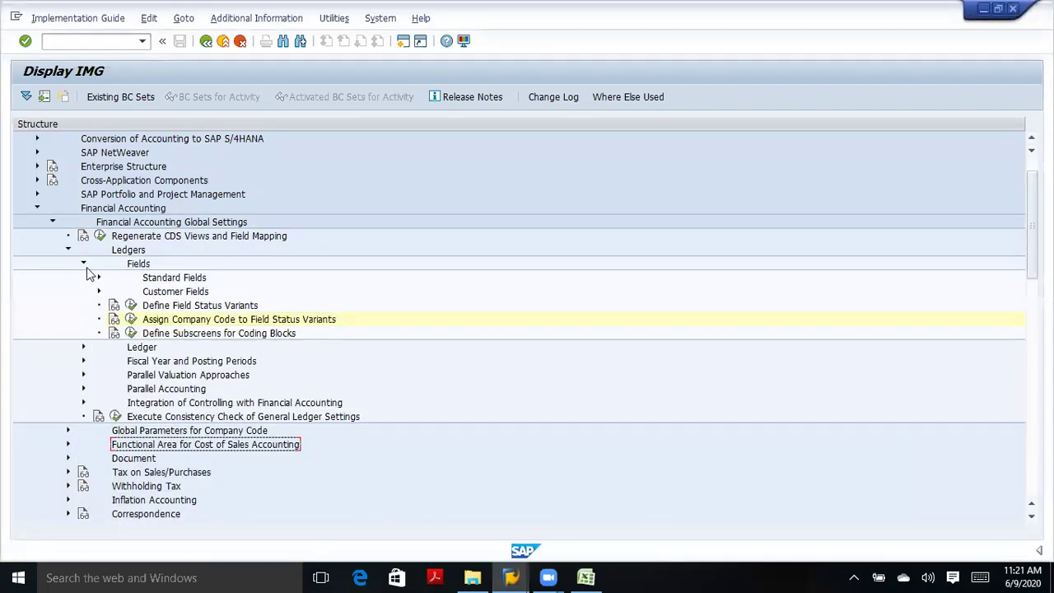
click(82, 264)
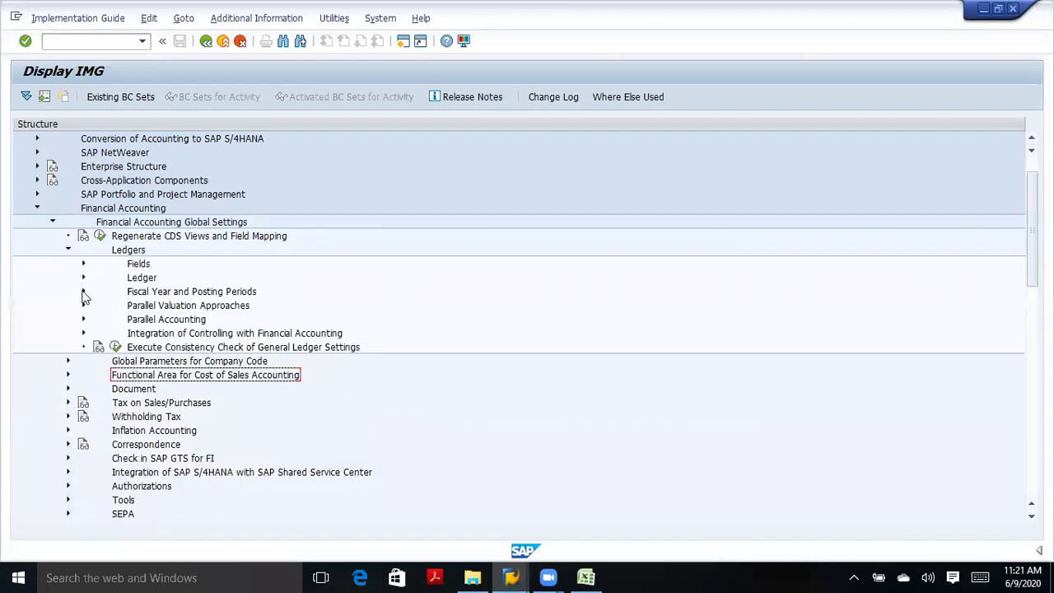
click(84, 292)
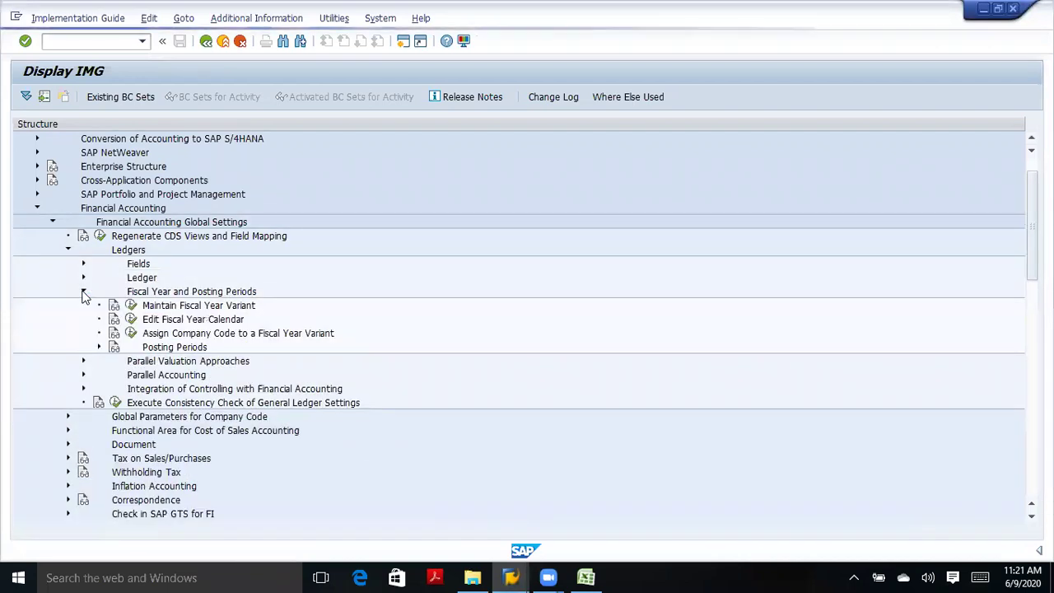
click(99, 346)
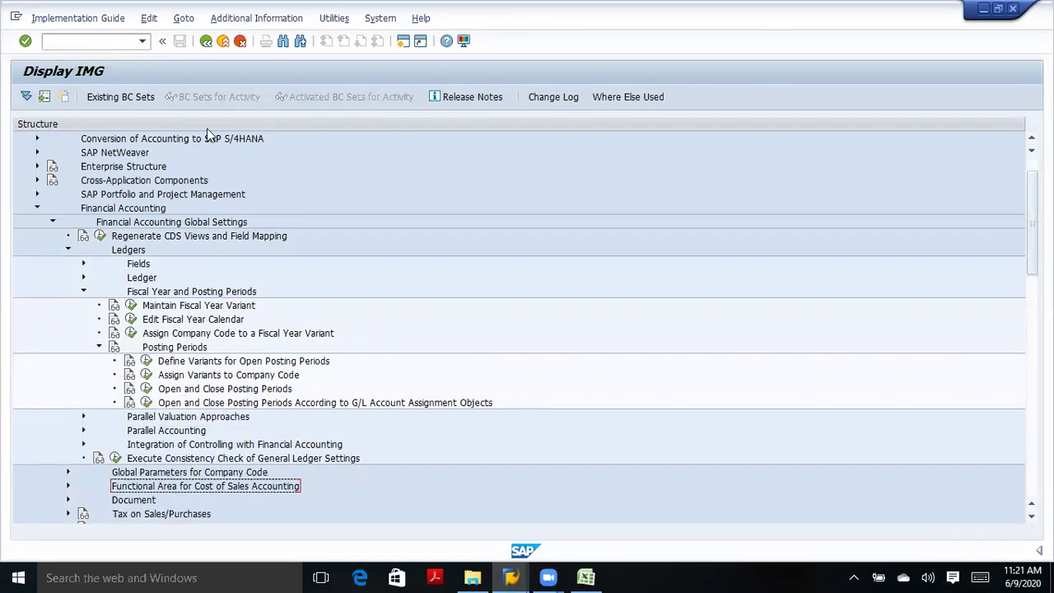
click(206, 42)
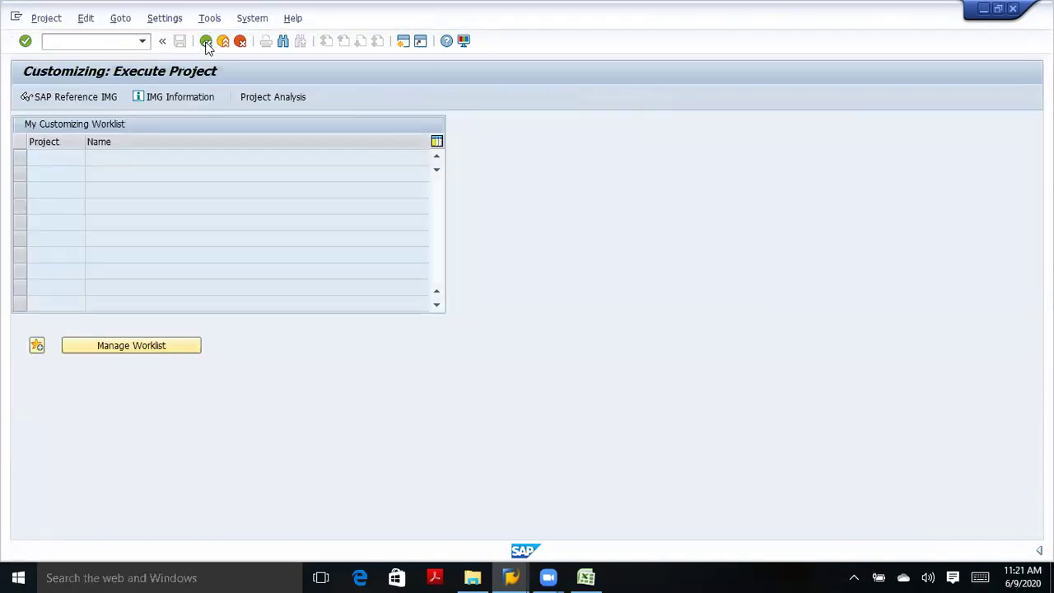
Recheck the G/L document on the 201 line; period 006 2020 is still not open.
click(205, 42)
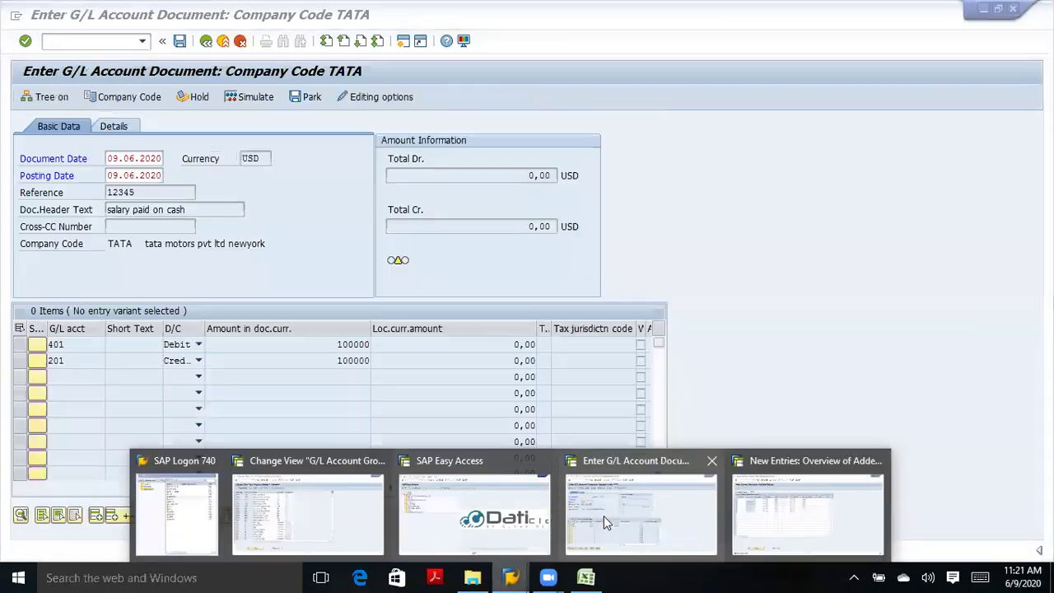
click(603, 516)
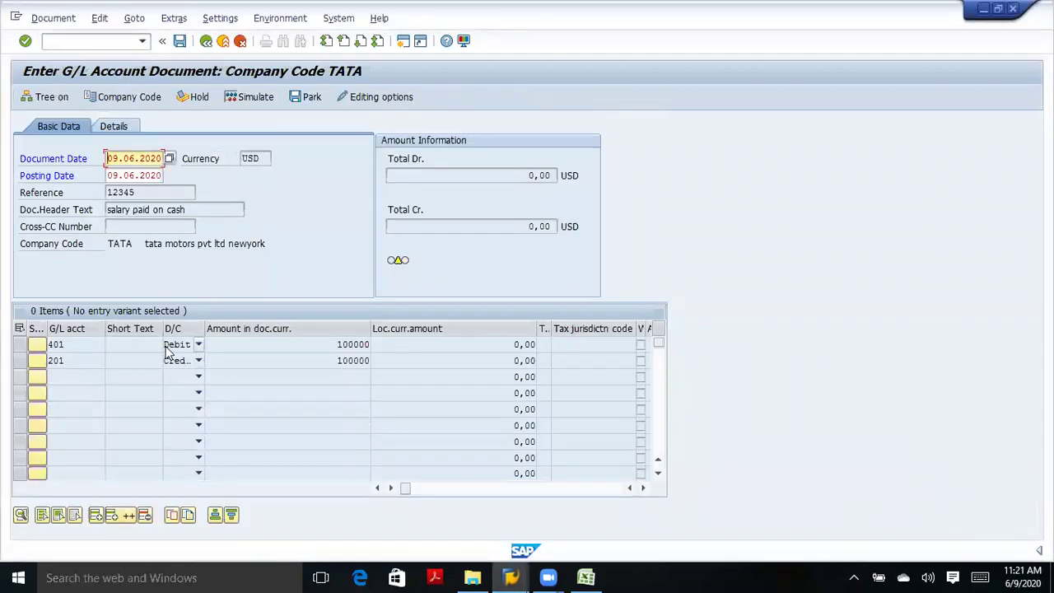
click(75, 360)
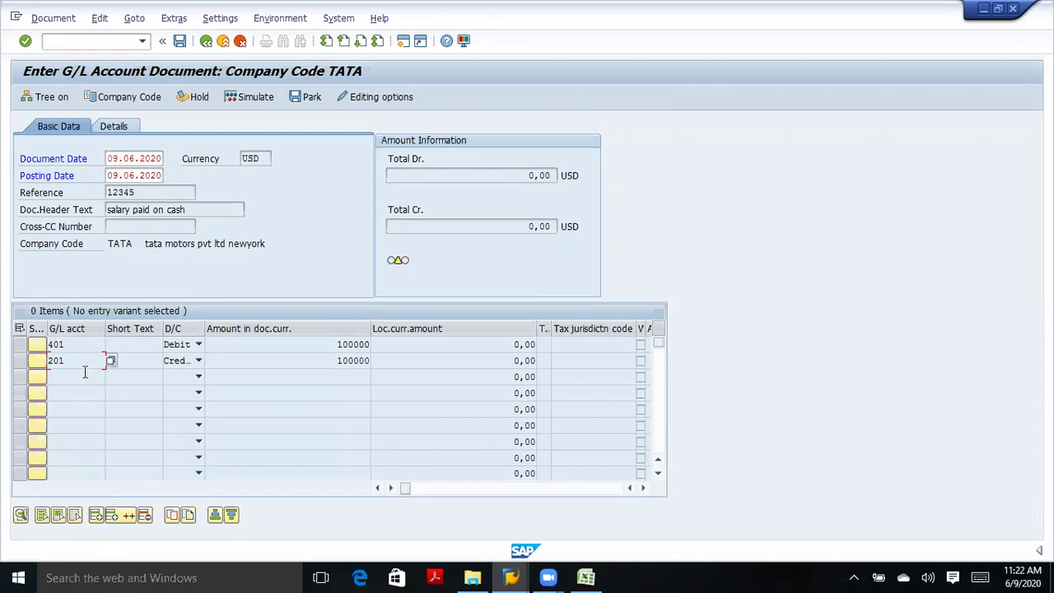
click(26, 40)
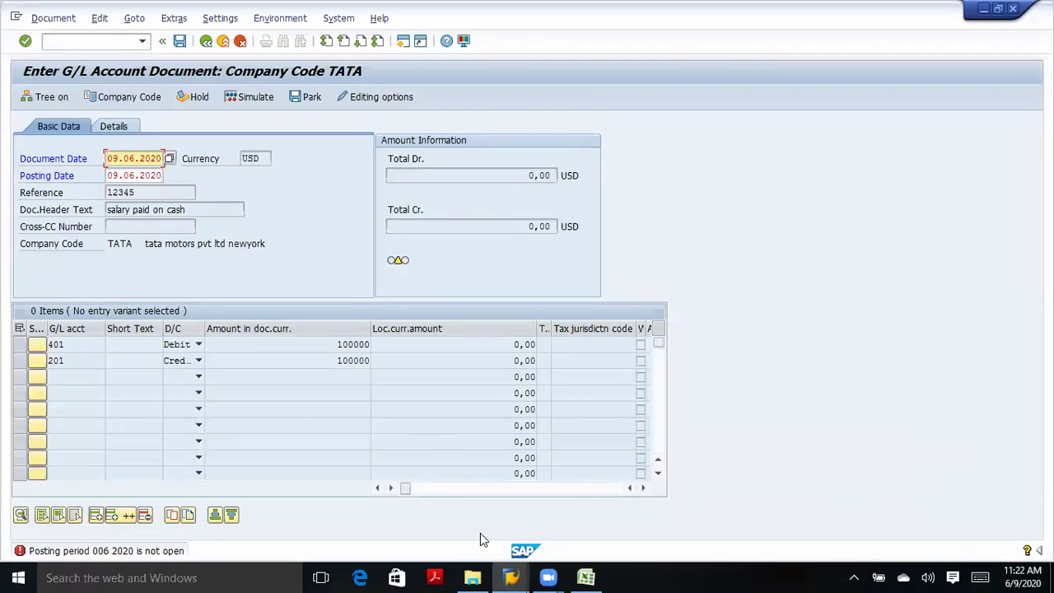
mouse_move(514, 531)
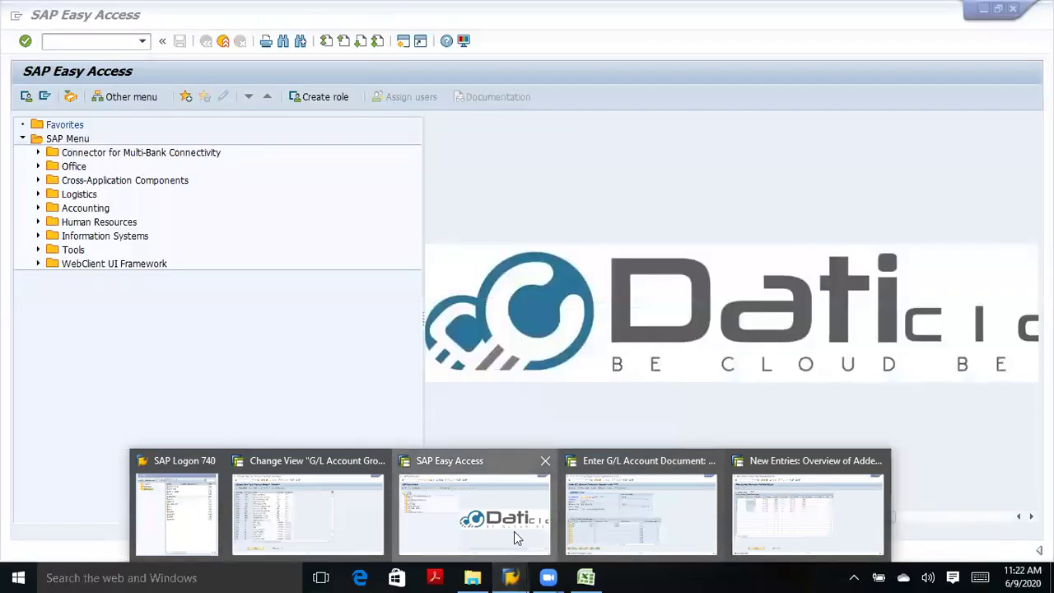
Run SPRO and open the SAP Reference IMG.
click(514, 531)
text(spro)
key(Return)
click(96, 97)
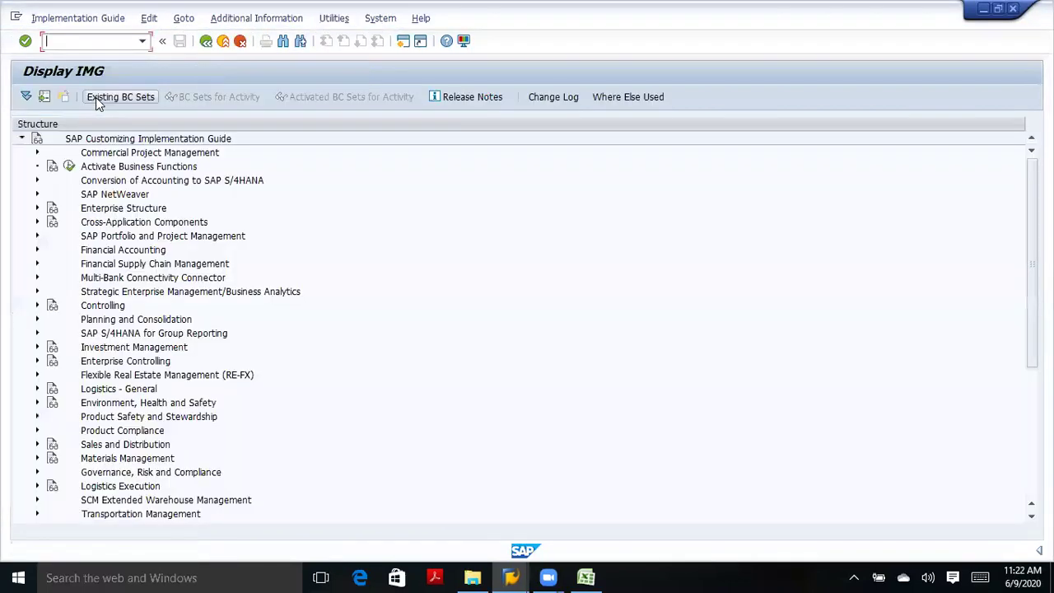
Expand Financial Accounting > Global Settings > Global Parameters for Company Code and execute Enter Global Parameters.
click(36, 196)
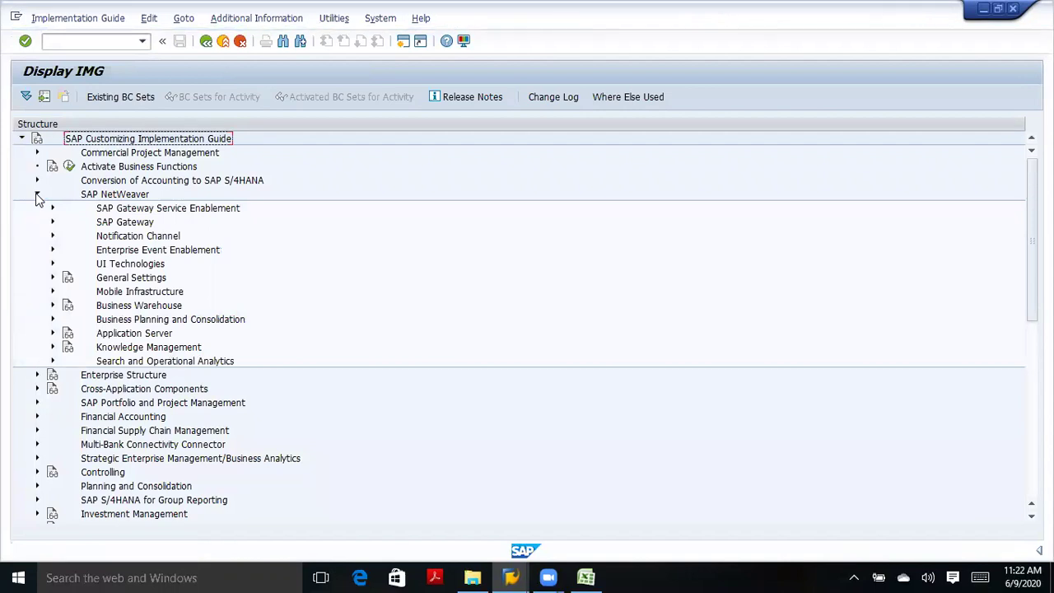
click(36, 195)
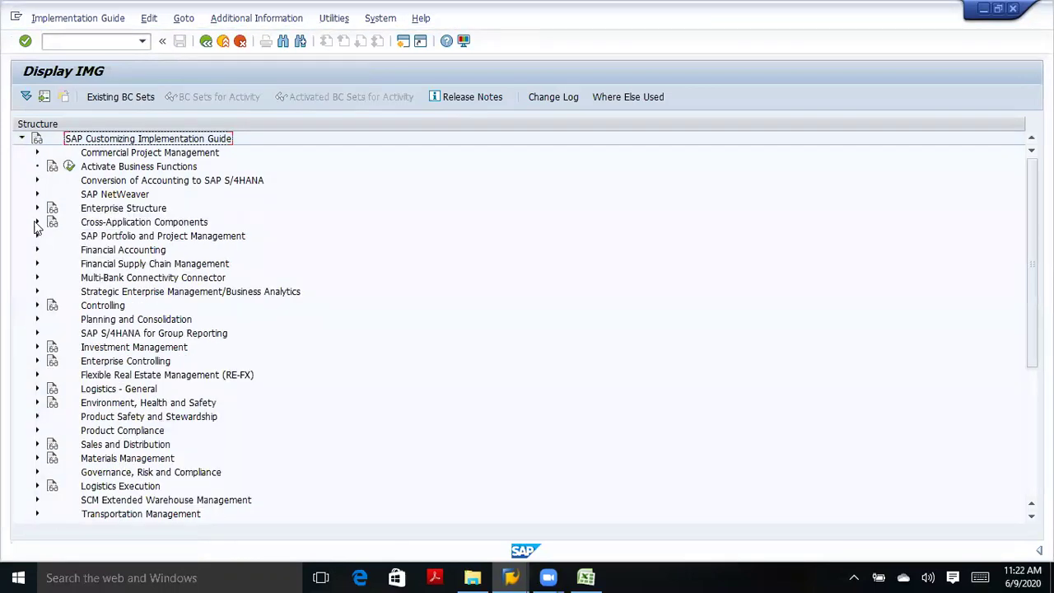
click(37, 251)
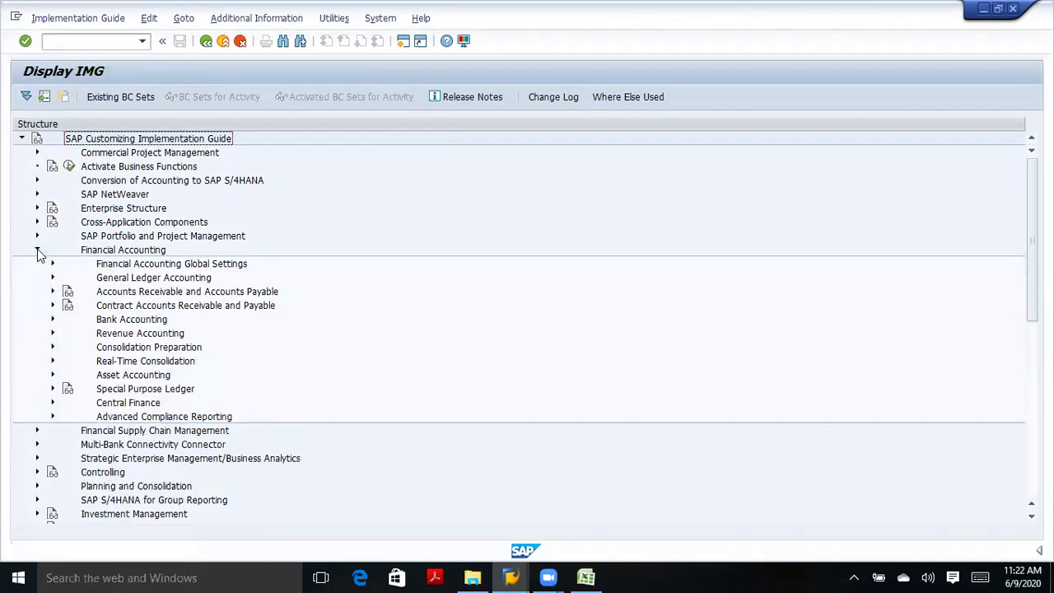
click(51, 262)
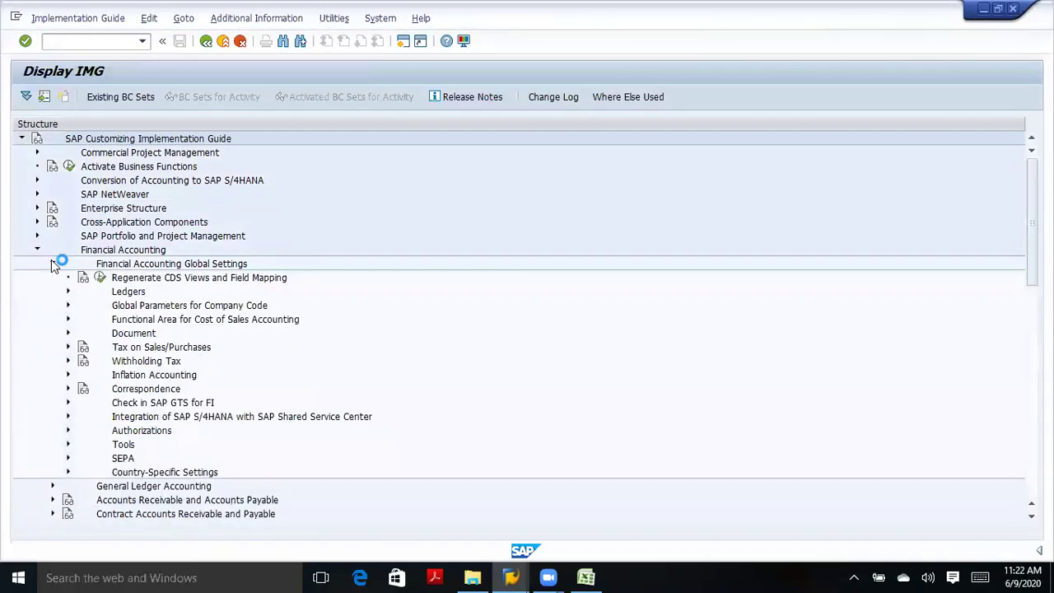
click(68, 306)
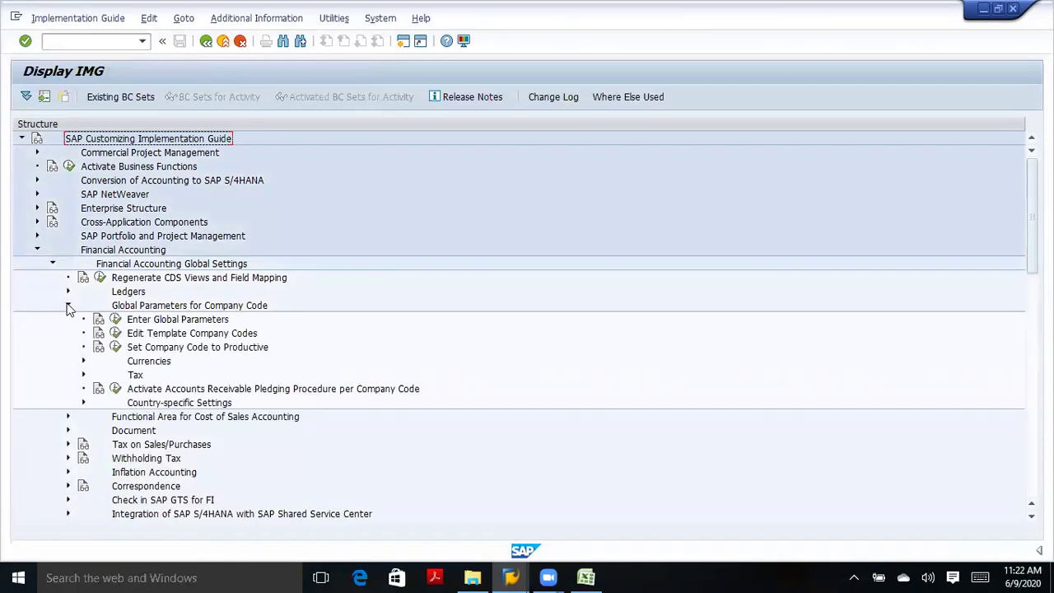
click(116, 320)
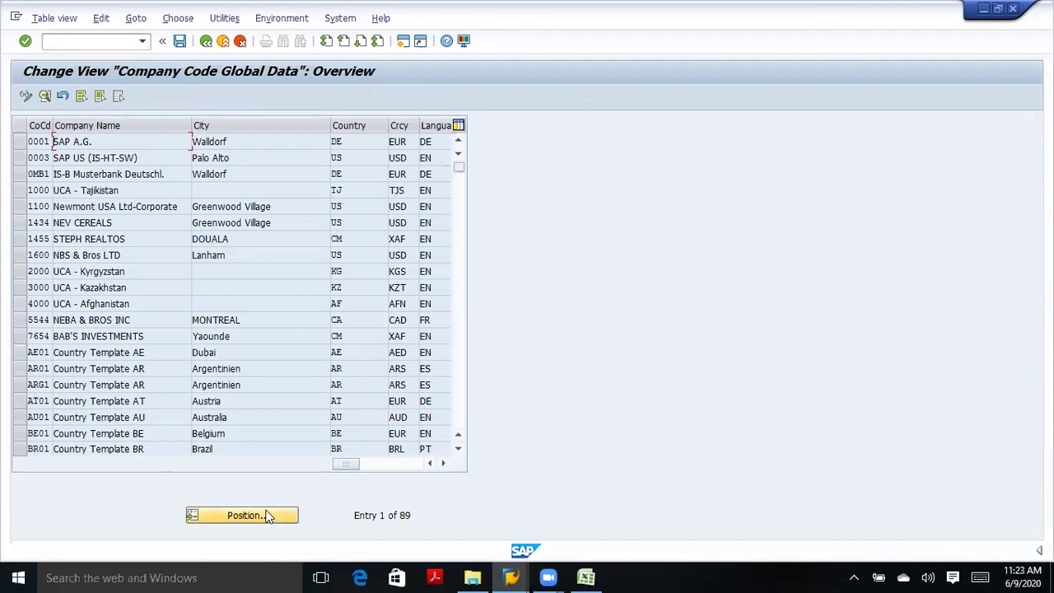
Position the list on company code TATA and open its details.
click(266, 516)
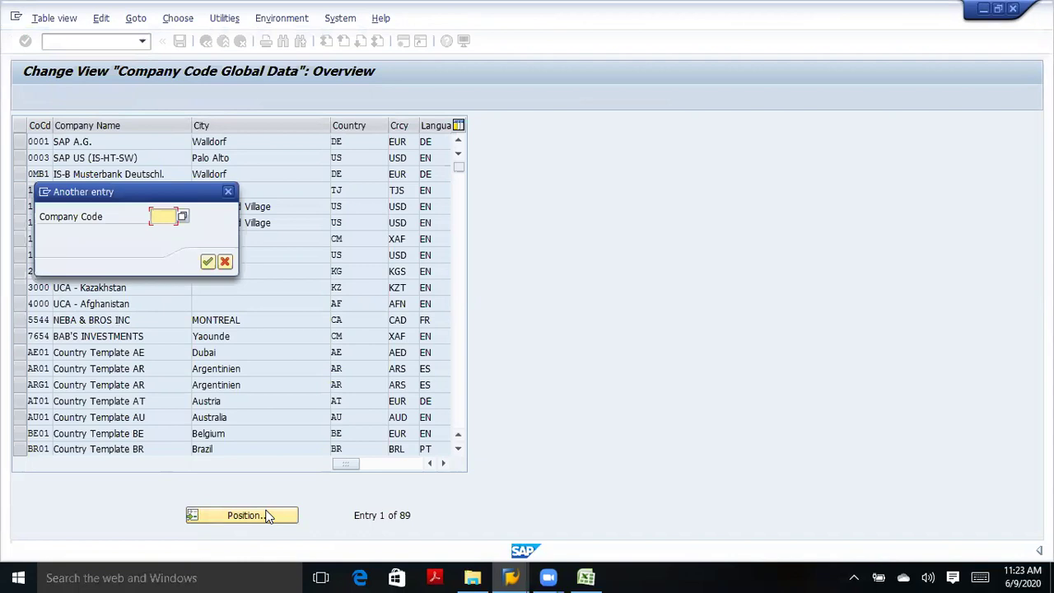
text(tata)
key(Return)
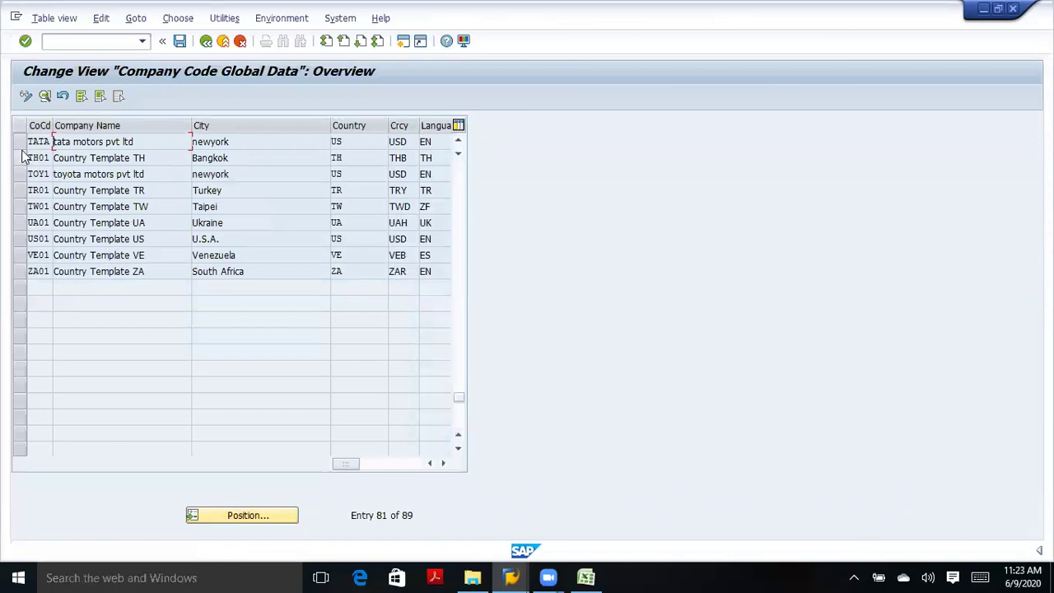
click(20, 141)
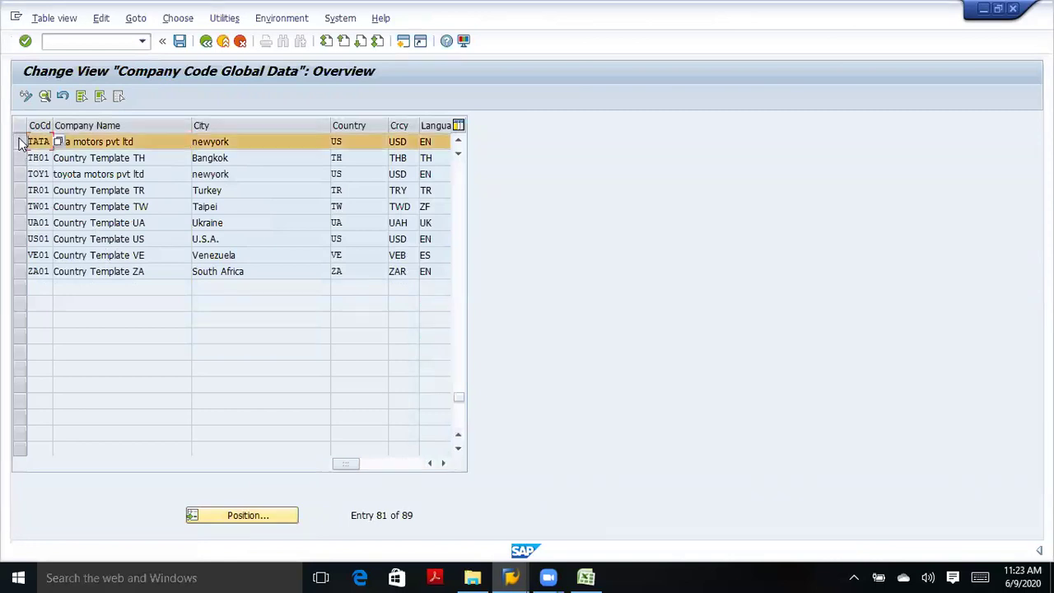
click(45, 96)
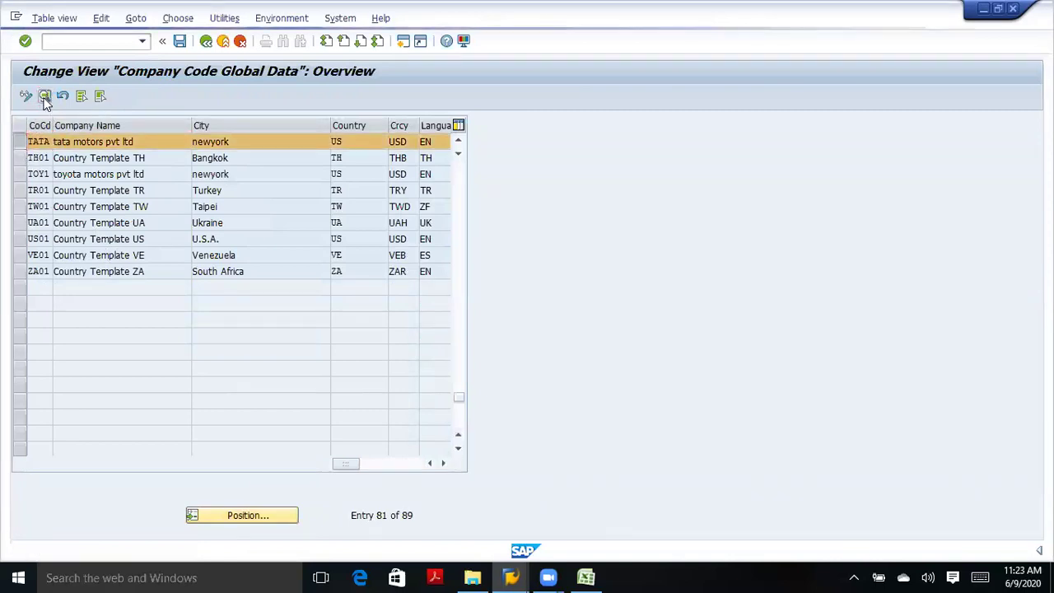
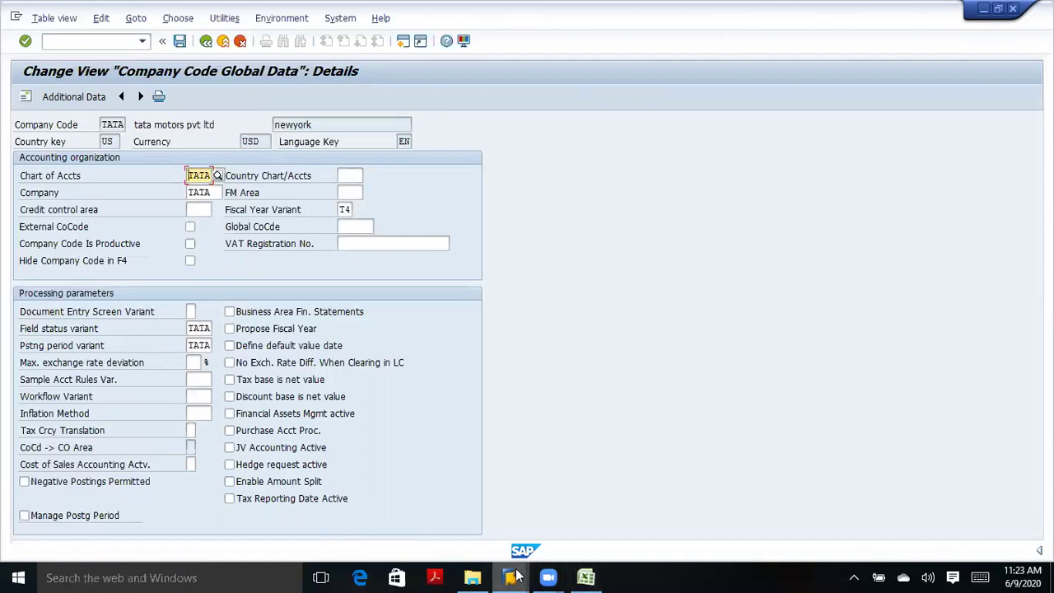
Bring up the posting-period table for variant TATA, showing periods 6–12 and 13–16 of 2020.
mouse_move(510, 577)
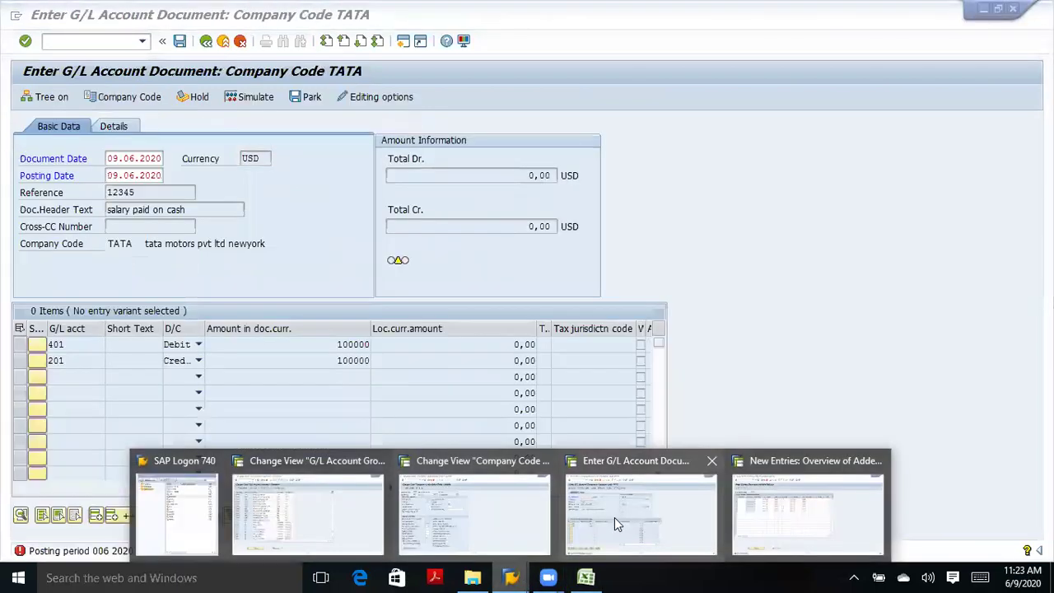
click(614, 516)
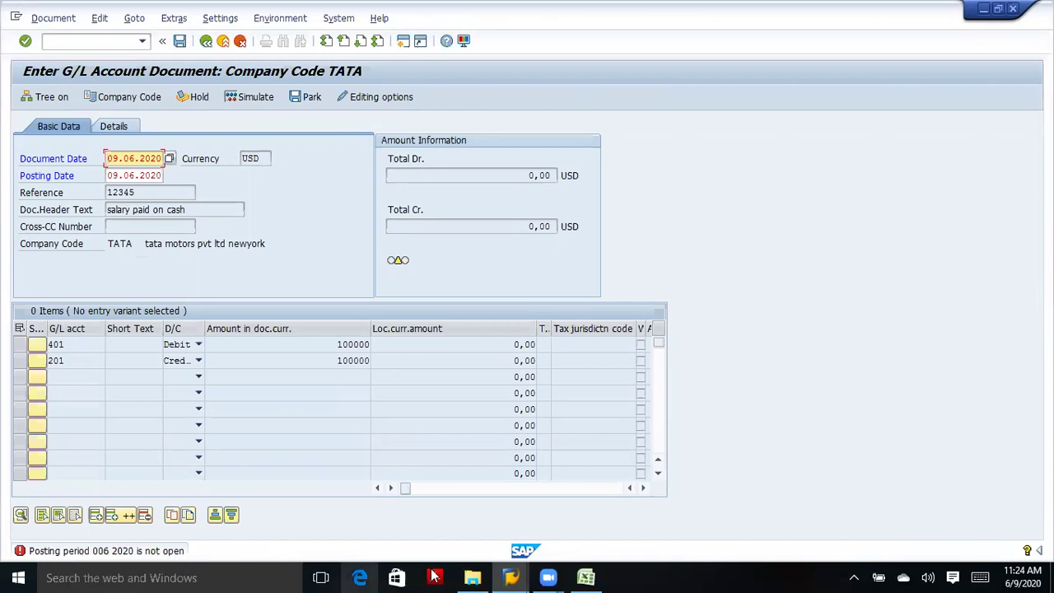
mouse_move(498, 576)
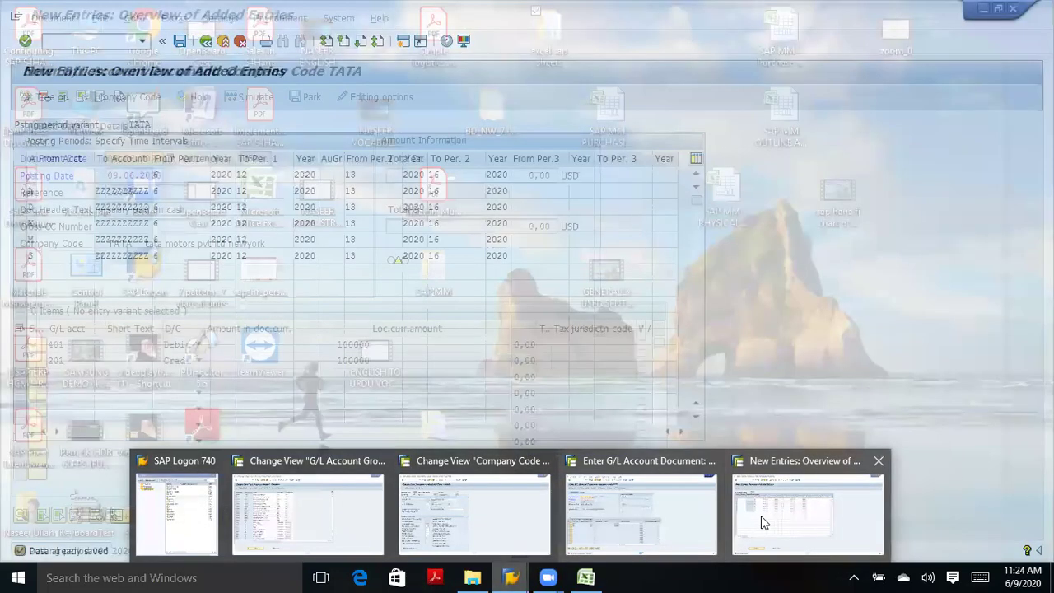
click(760, 515)
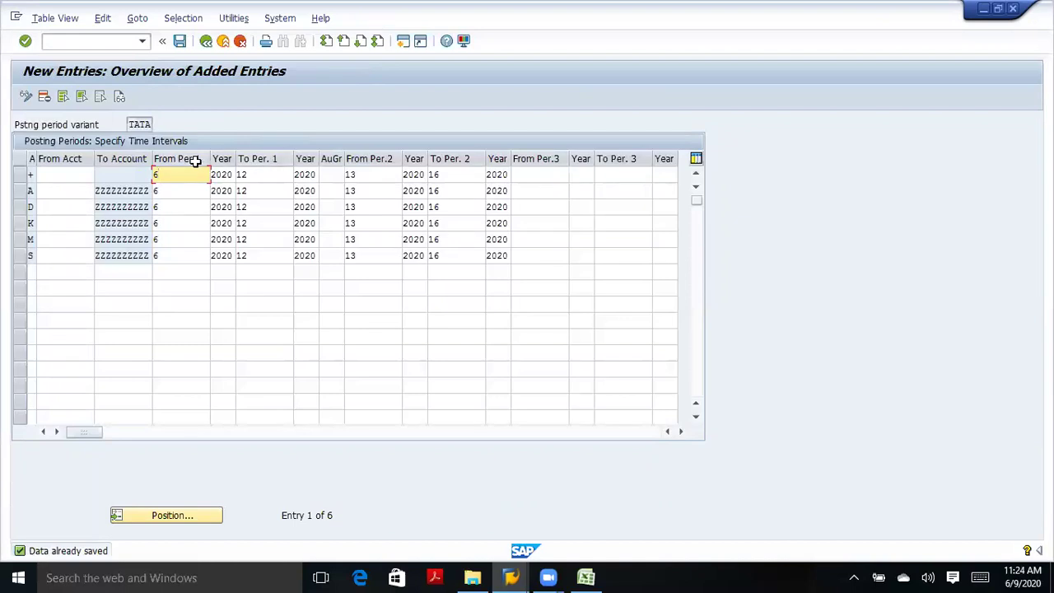
Review the From Per.1 and To Per. 1 values for the first row and rows A and S.
click(256, 174)
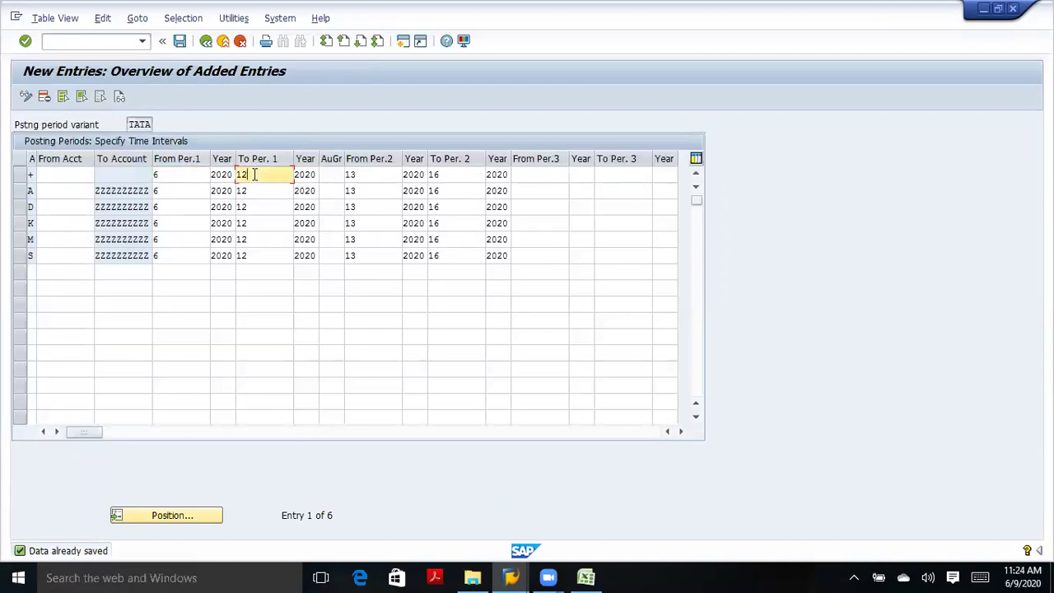
click(179, 175)
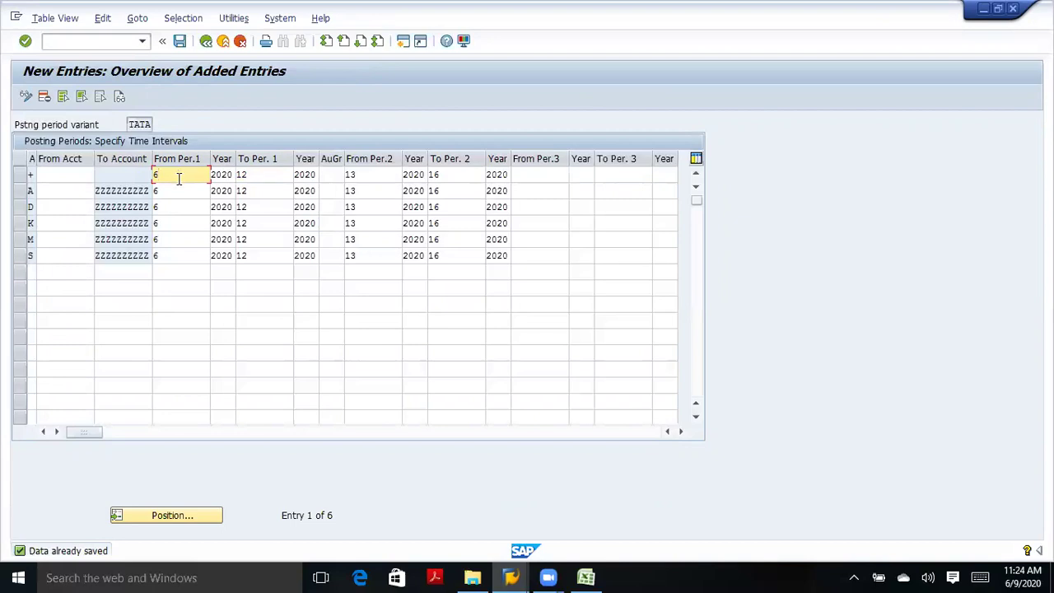
click(176, 190)
click(187, 255)
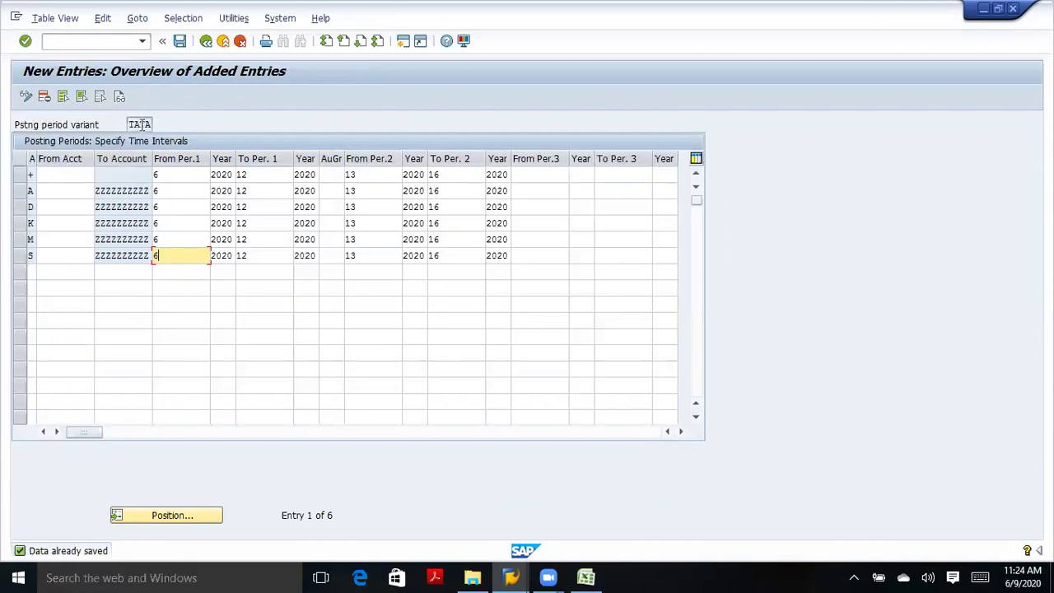
Leave the posting-period table and return to the IMG customizing tree under Posting Periods.
click(180, 41)
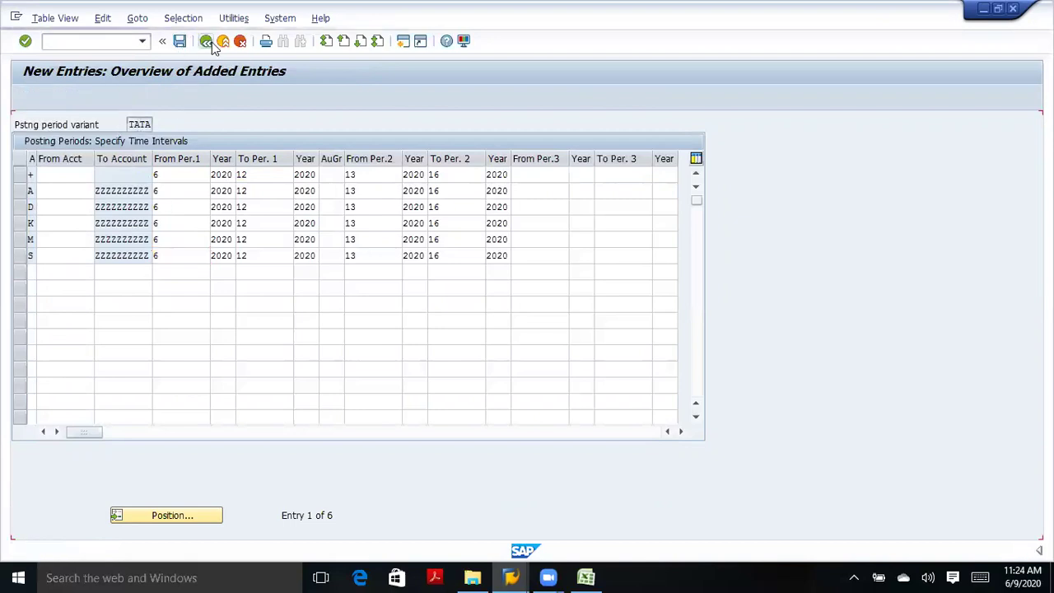
click(207, 42)
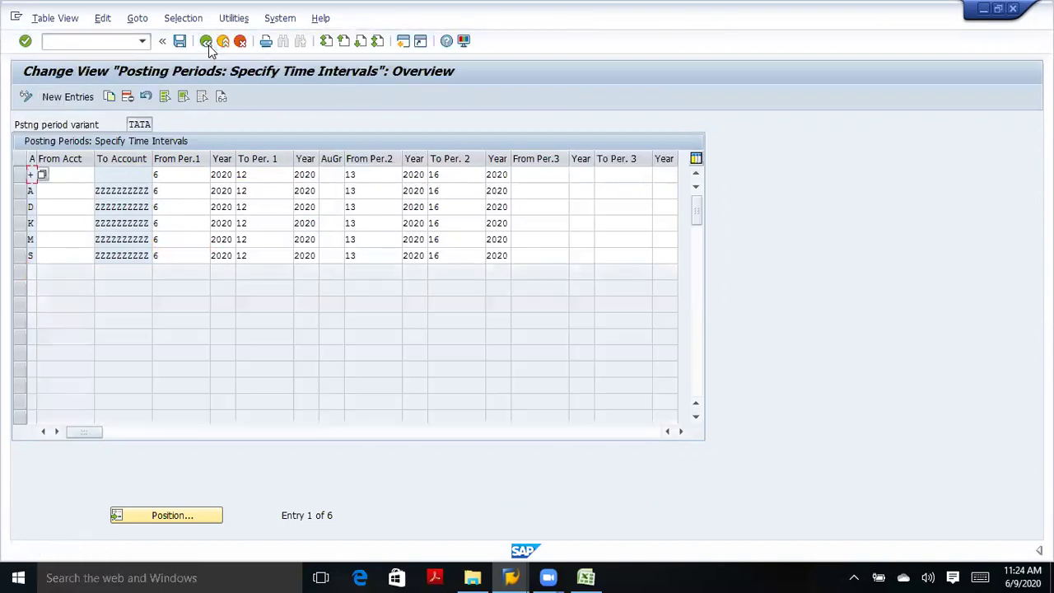
click(207, 42)
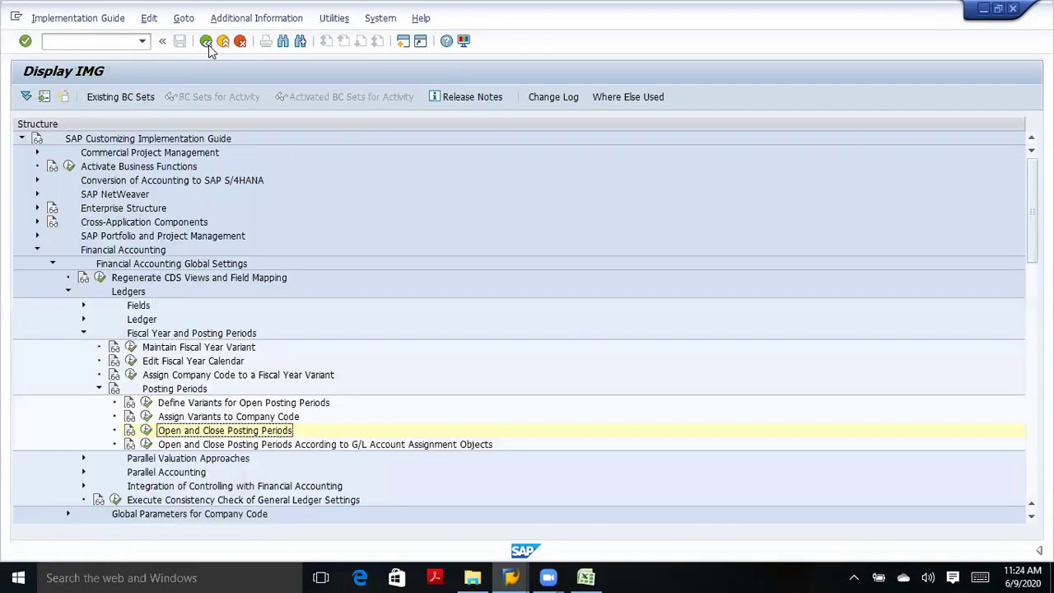
Return from customizing to the TATA G/L document entry window.
click(206, 43)
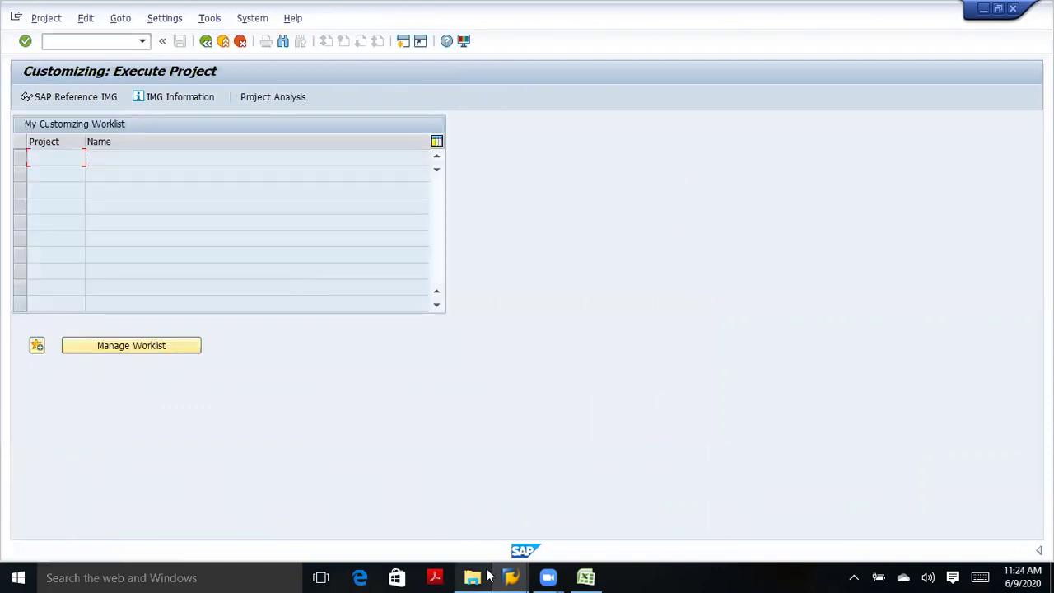
mouse_move(510, 574)
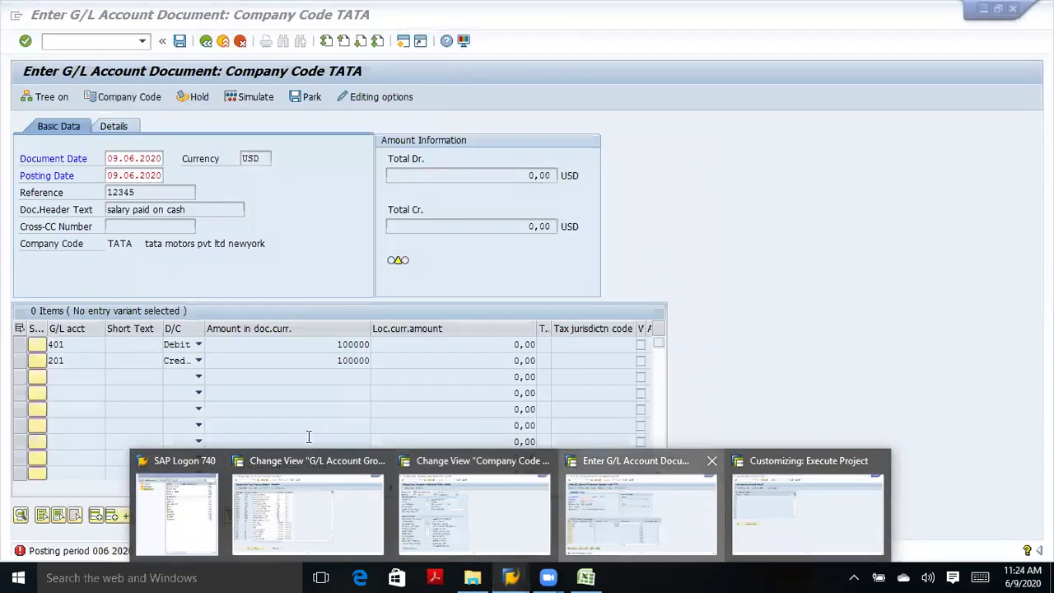
click(562, 526)
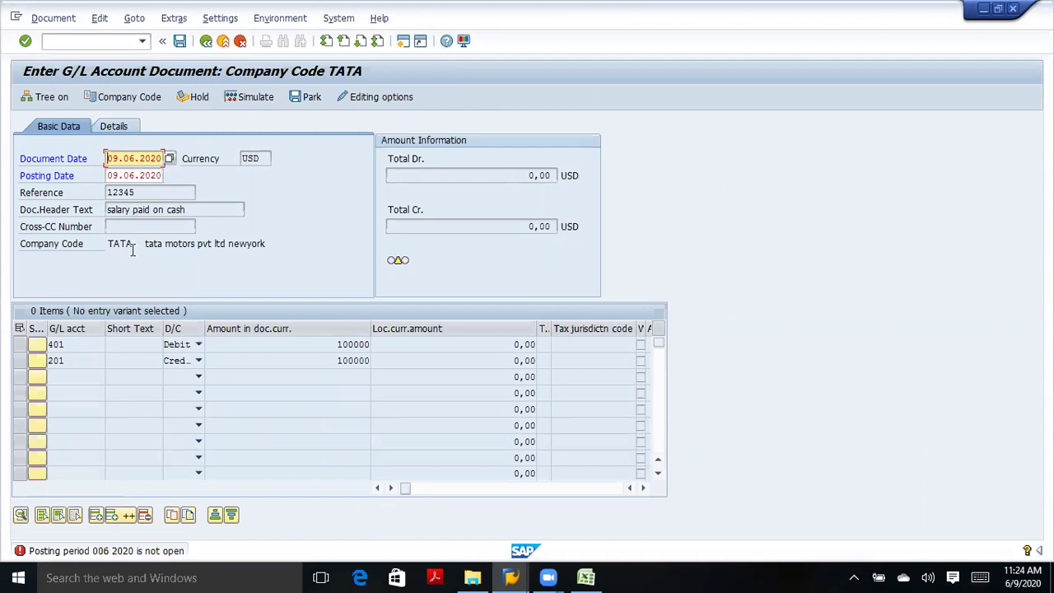
Discard the earlier salary entries, leaving a blank TATA document dated 09.06.2020 in USD.
click(206, 42)
click(239, 42)
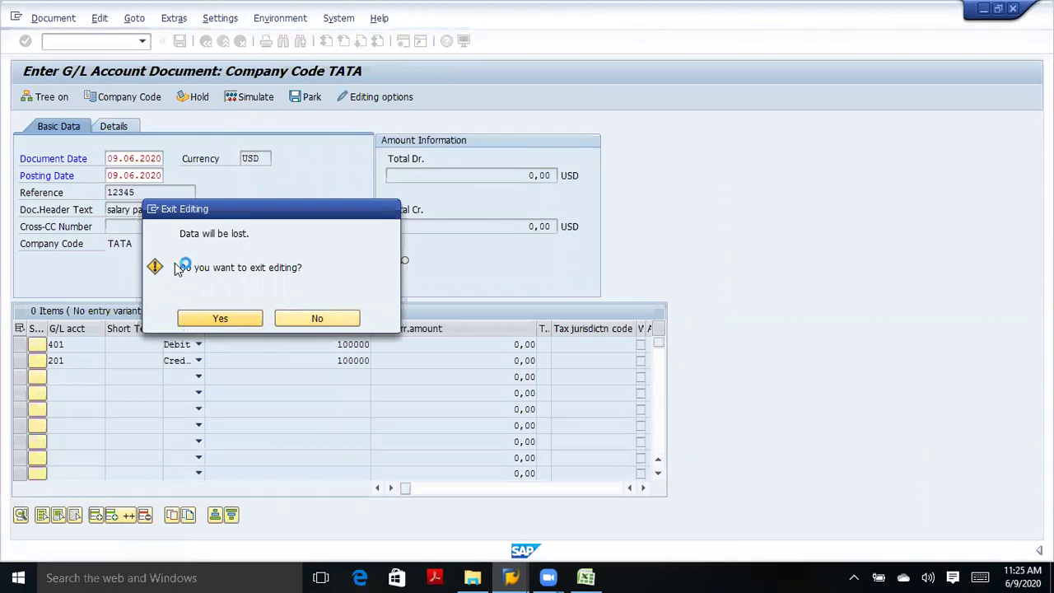
key(Return)
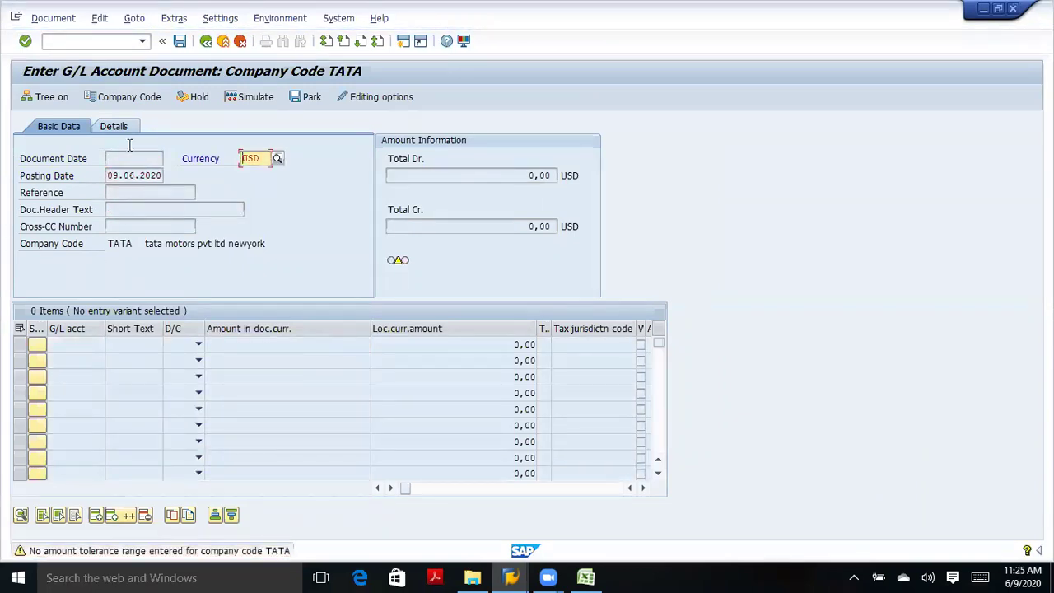
click(238, 45)
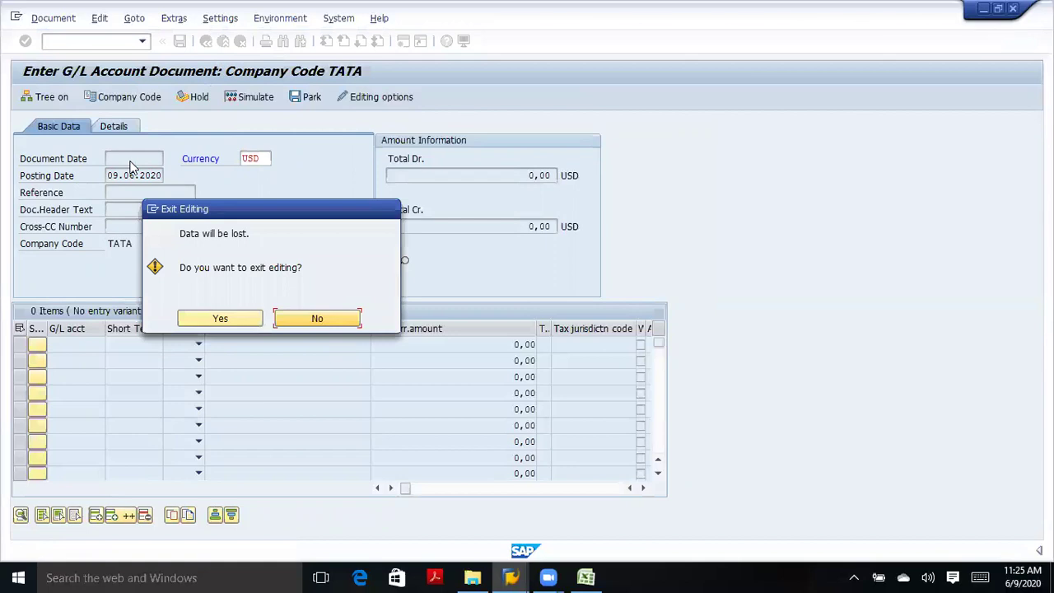
click(247, 321)
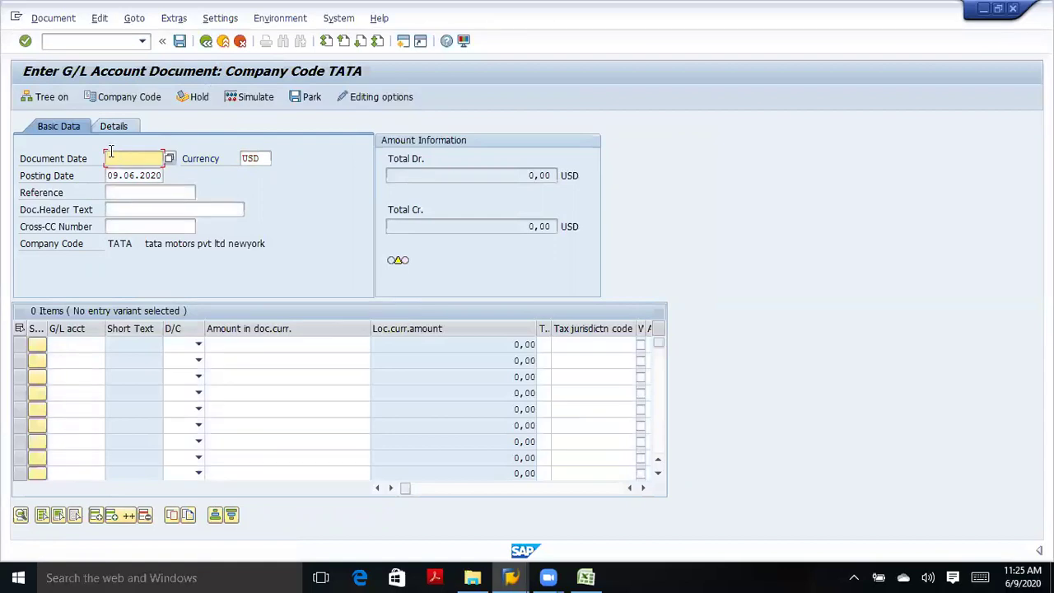
Fill in document date 09.06.2020, header text 'salary paid on cash' and reference 12345.
click(124, 173)
click(116, 214)
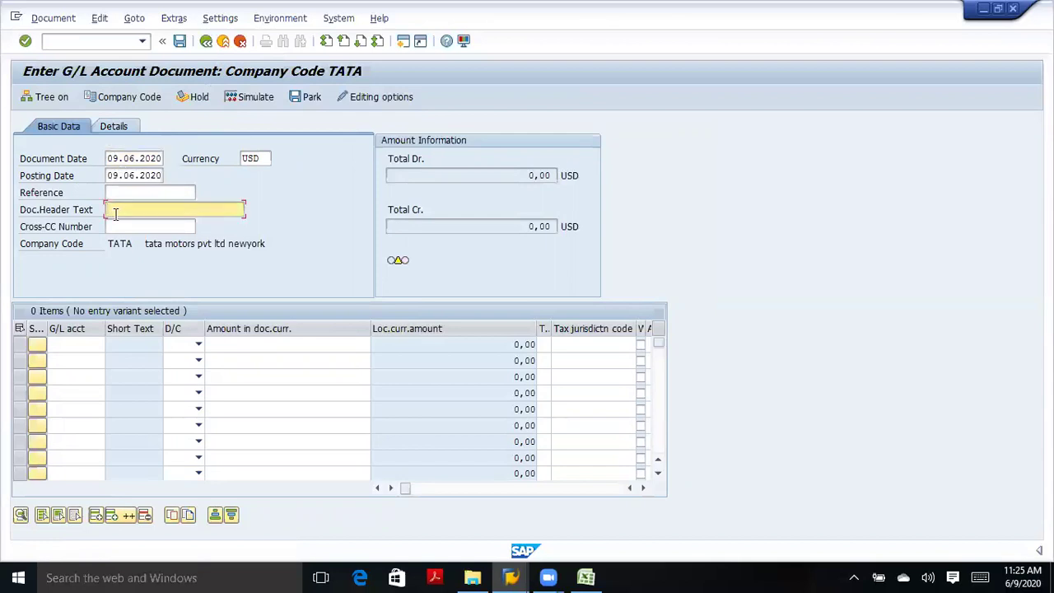
click(133, 224)
click(126, 190)
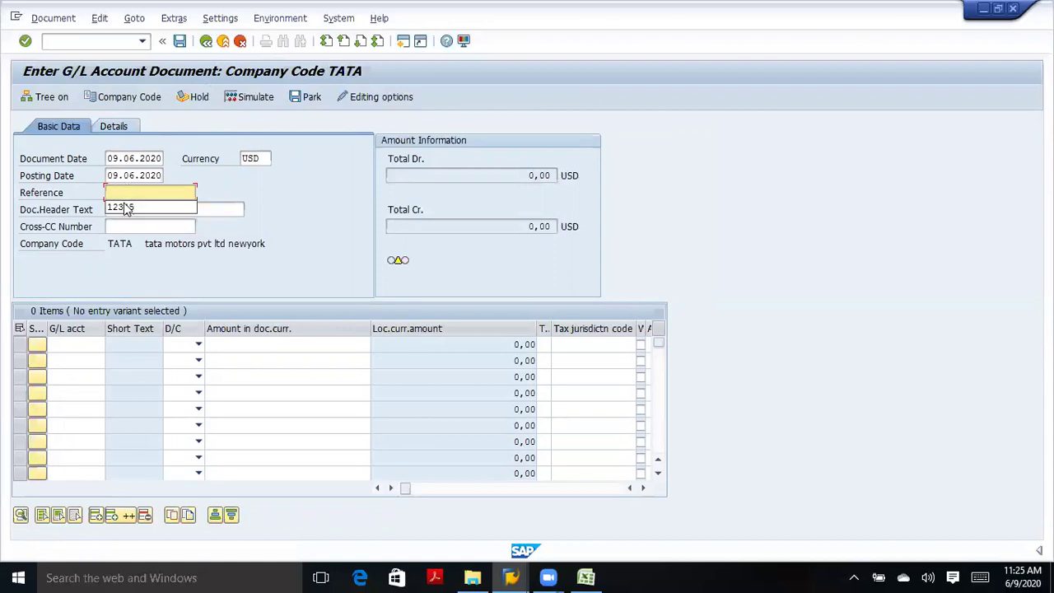
click(126, 207)
Enter G/L account 401 as Debit on line one and 201 as Credit on line two.
click(82, 344)
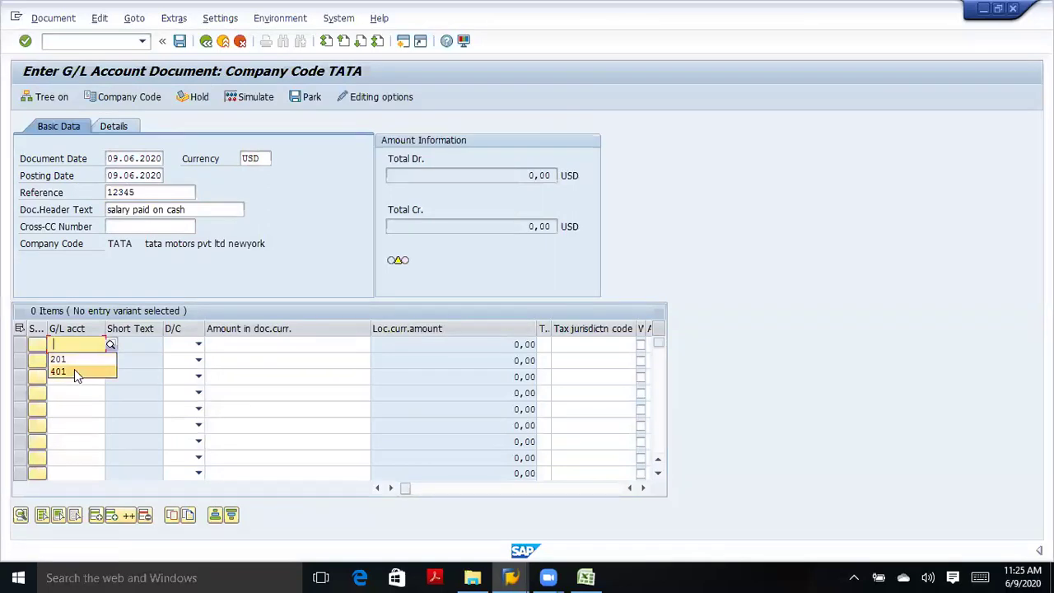
click(74, 371)
click(74, 360)
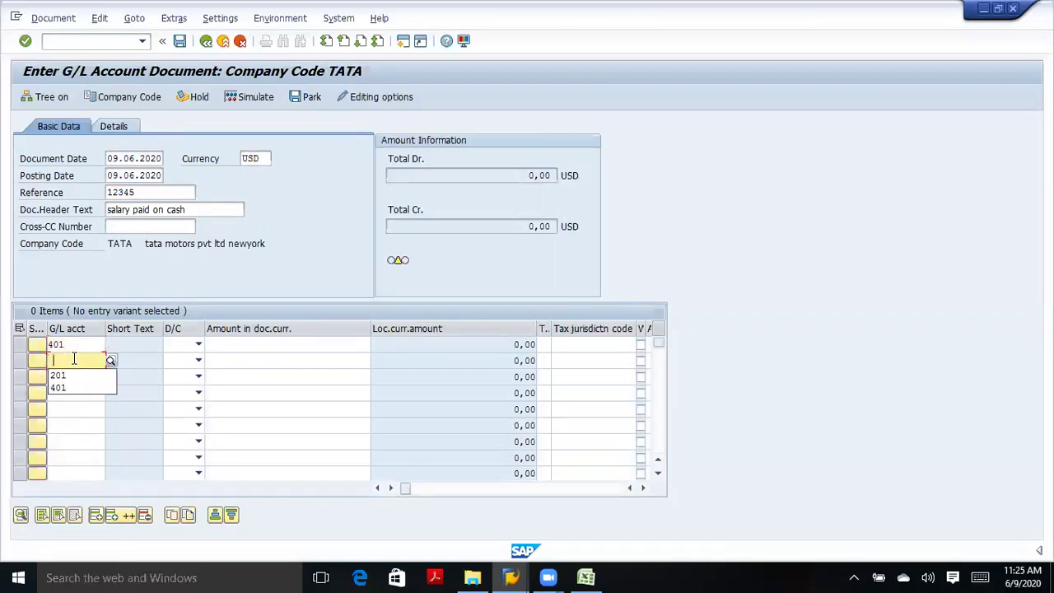
click(70, 374)
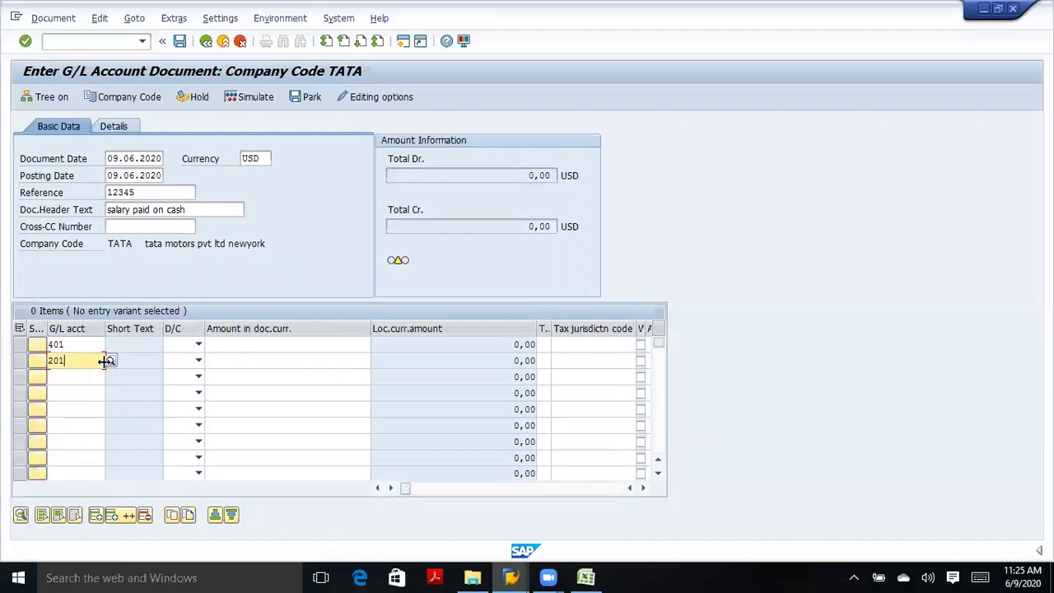
click(198, 345)
click(181, 372)
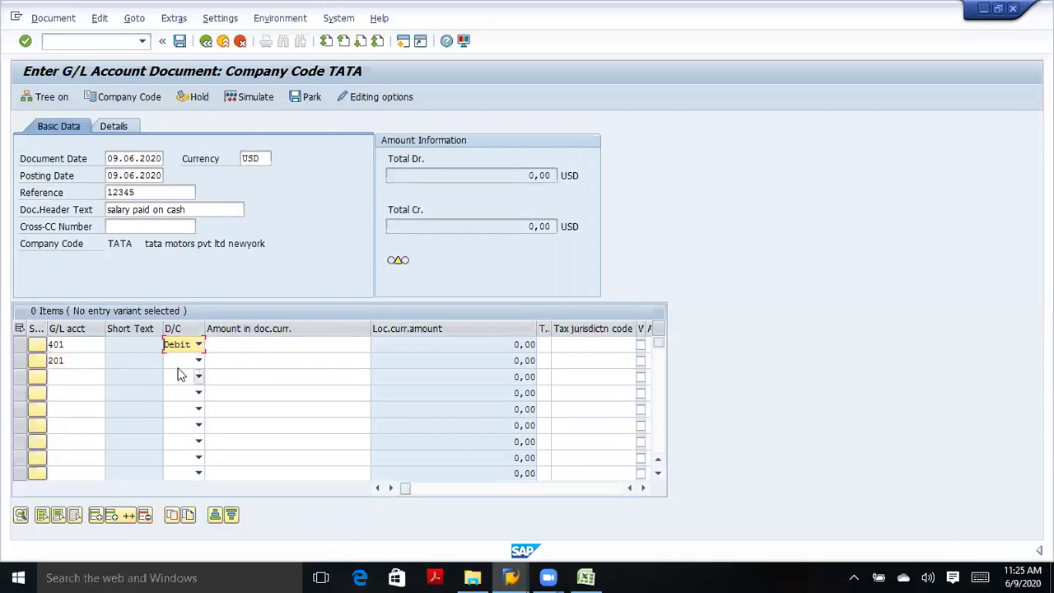
click(199, 361)
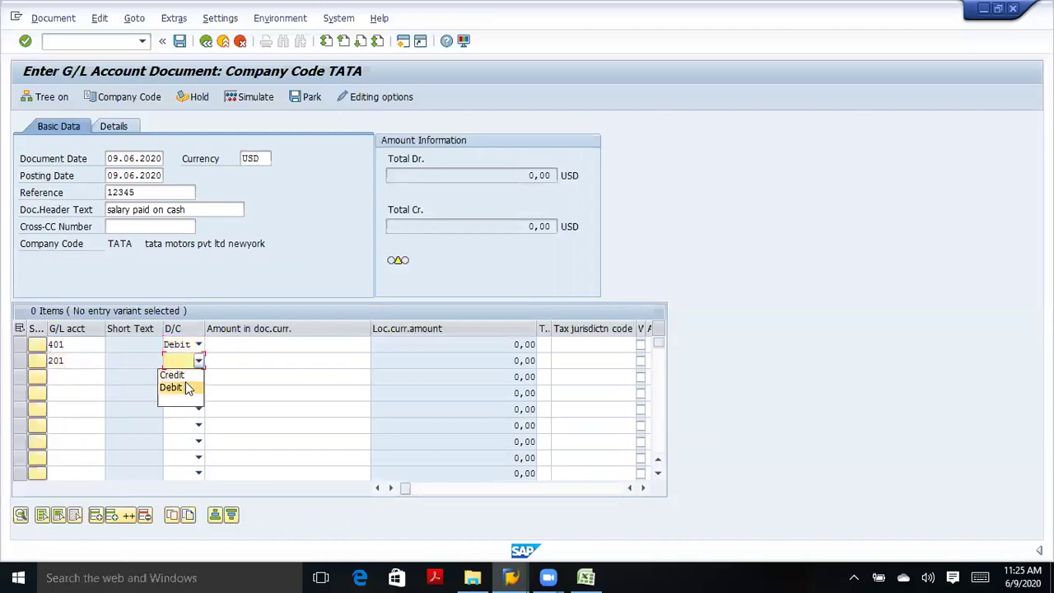
click(185, 375)
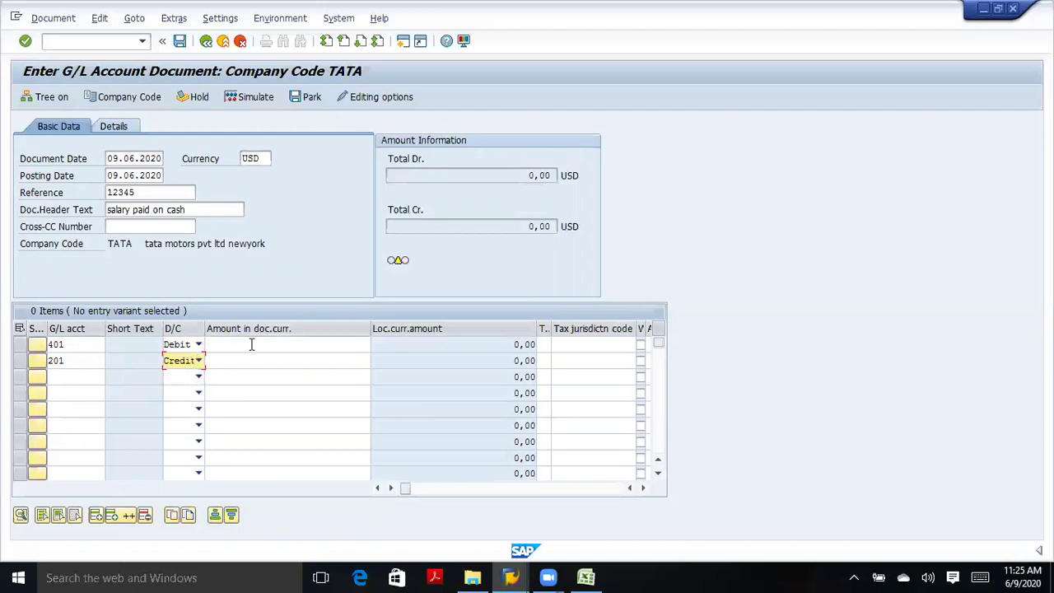
Enter an amount of 100000 on the lines and check the document.
key(Tab)
text(100000)
click(288, 362)
text(100000)
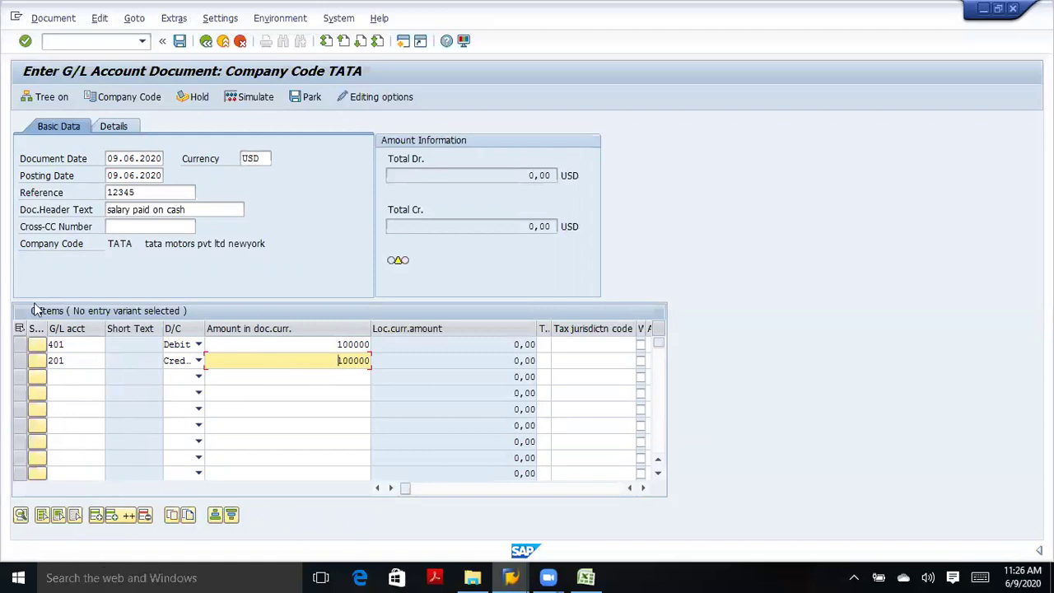
click(25, 40)
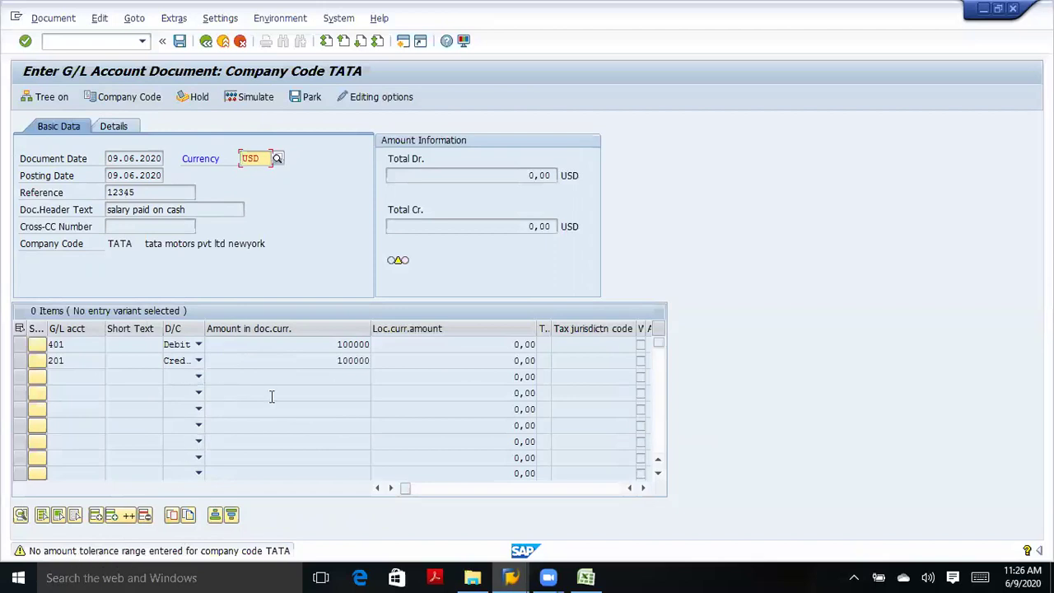
Return to the first line's 100000 amount field.
click(334, 346)
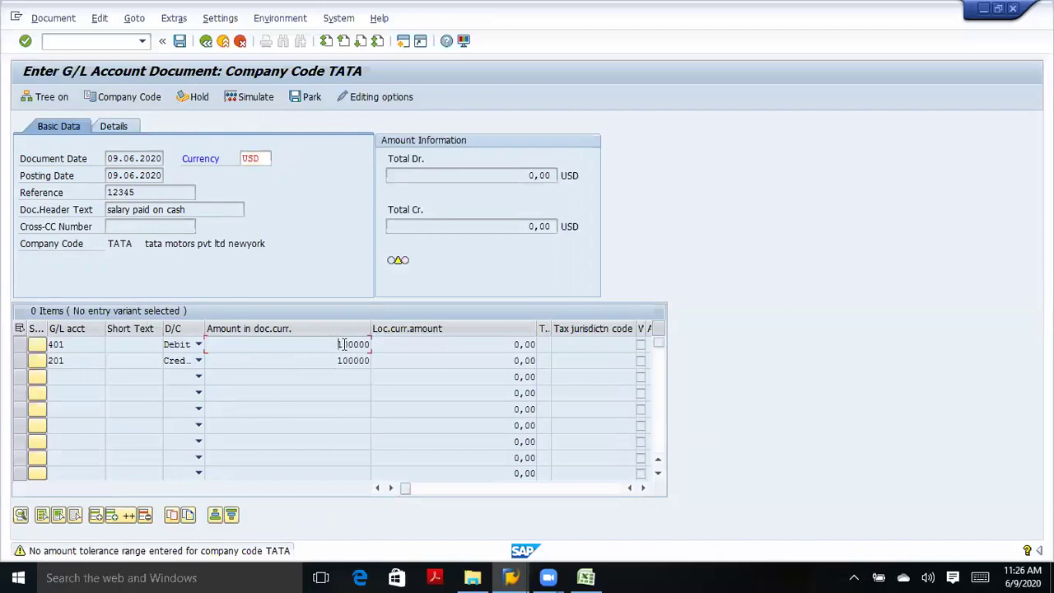